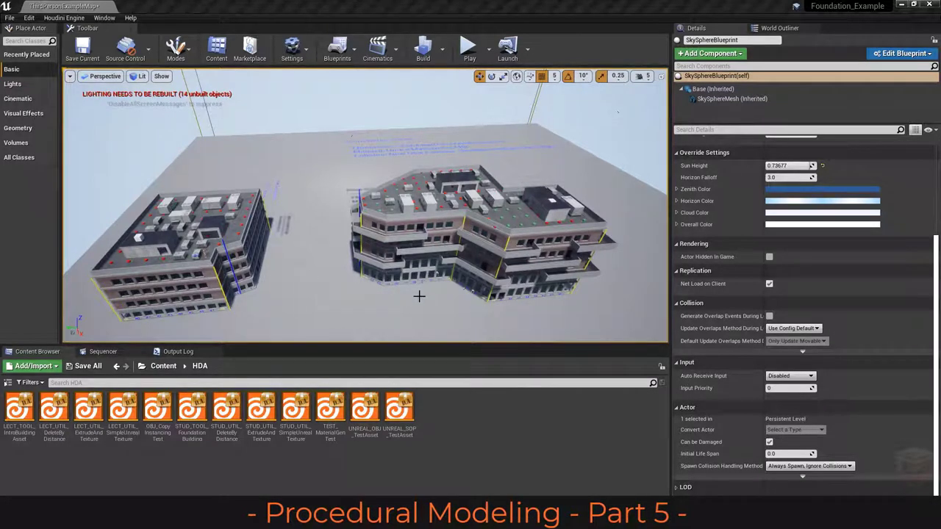
Select the larger building asset with balconies and widen the details area so all its Houdini parameter categories fit
{"action": "mouse_move", "coordinate": [419, 294]}
{"action": "left_mouse_down"}
{"action": "mouse_move", "coordinate": [418, 268]}
{"action": "mouse_move", "coordinate": [419, 305]}
{"action": "left_mouse_up"}
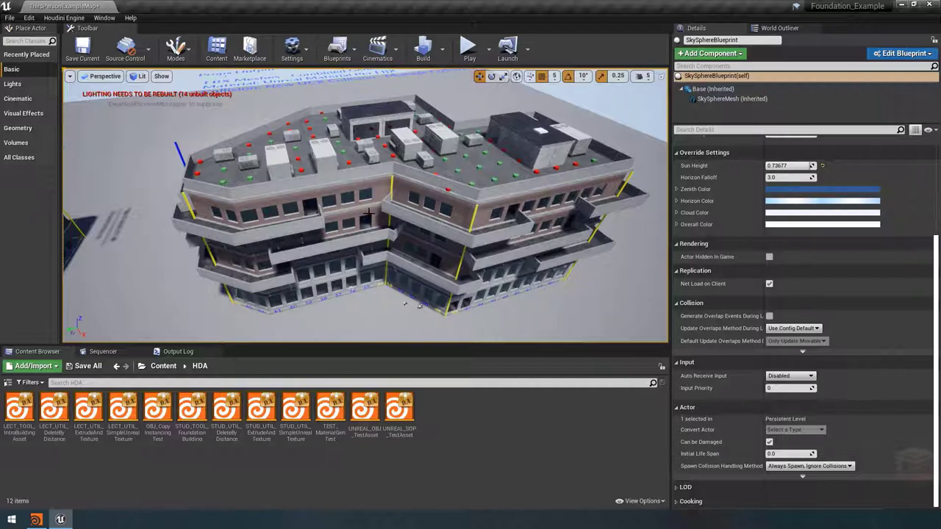
{"action": "right_click_drag", "start_coordinate": [370, 227], "coordinate": [285, 239]}
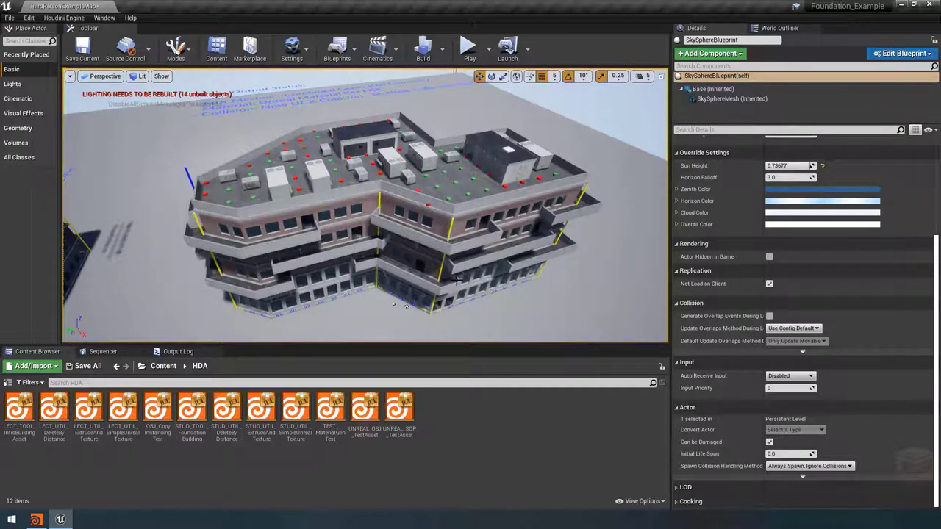
{"action": "left_click", "coordinate": [439, 212]}
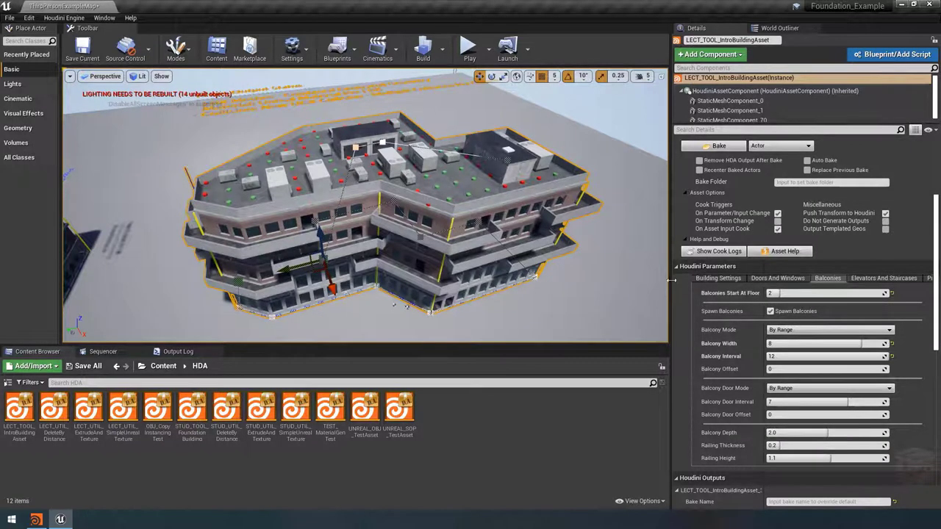
{"action": "left_click_drag", "start_coordinate": [671, 280], "coordinate": [589, 280]}
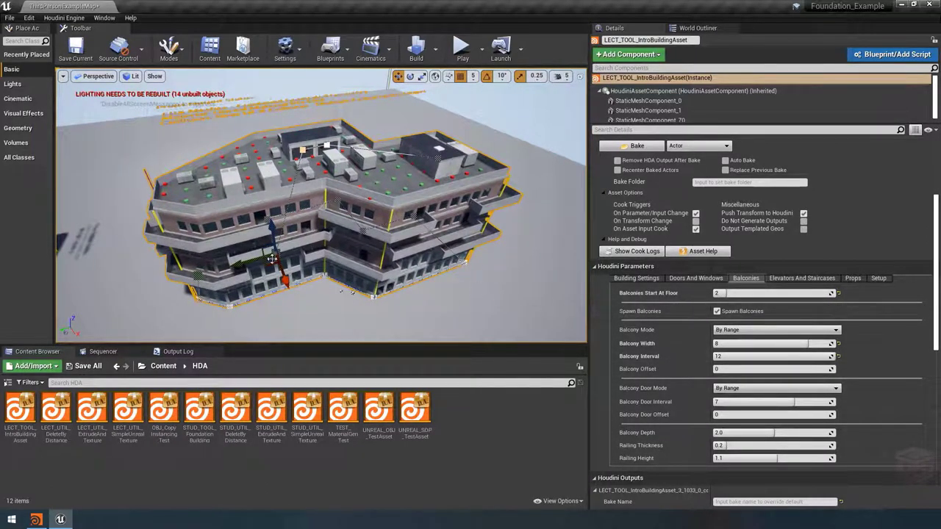
{"action": "left_click_drag", "start_coordinate": [352, 292], "coordinate": [352, 250], "text": "alt"}
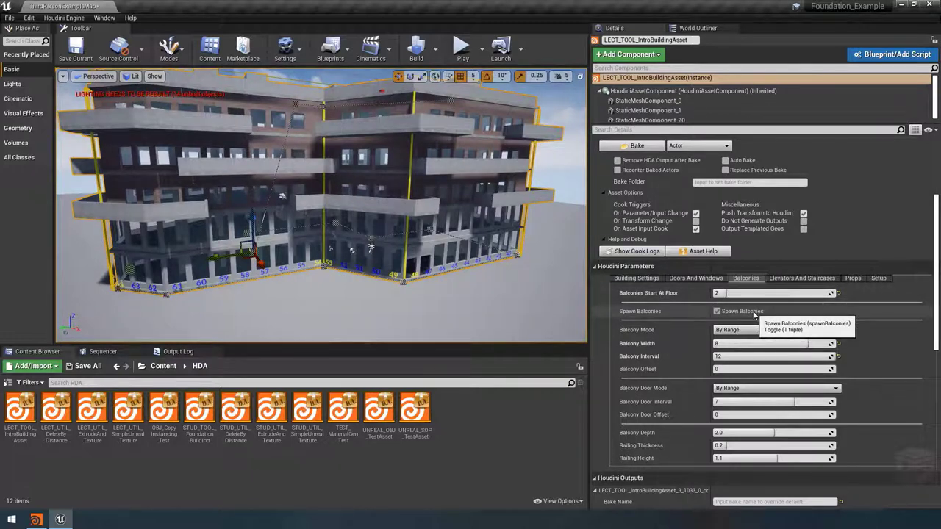
Turn Spawn Balconies off for the selected building to compare its facade, and turn it back on
{"action": "left_click", "coordinate": [753, 314]}
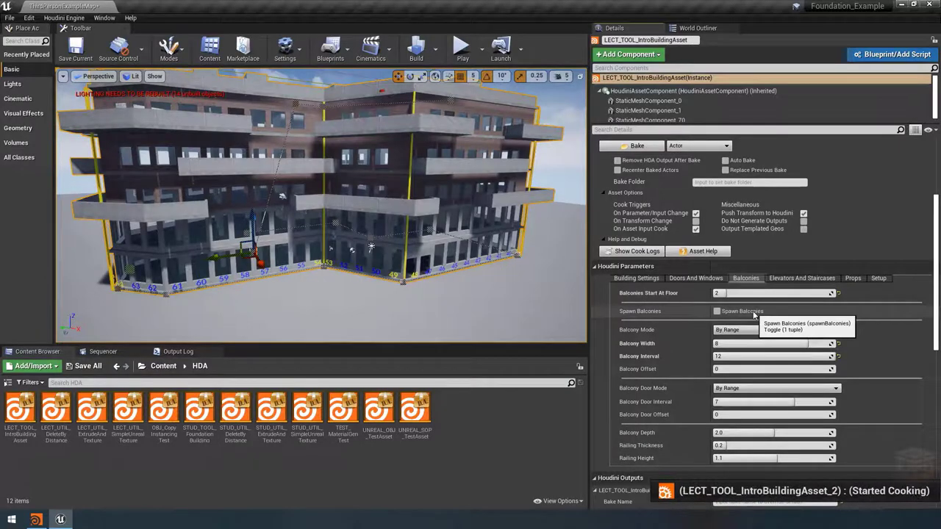
{"action": "right_click_drag", "start_coordinate": [331, 220], "coordinate": [258, 221]}
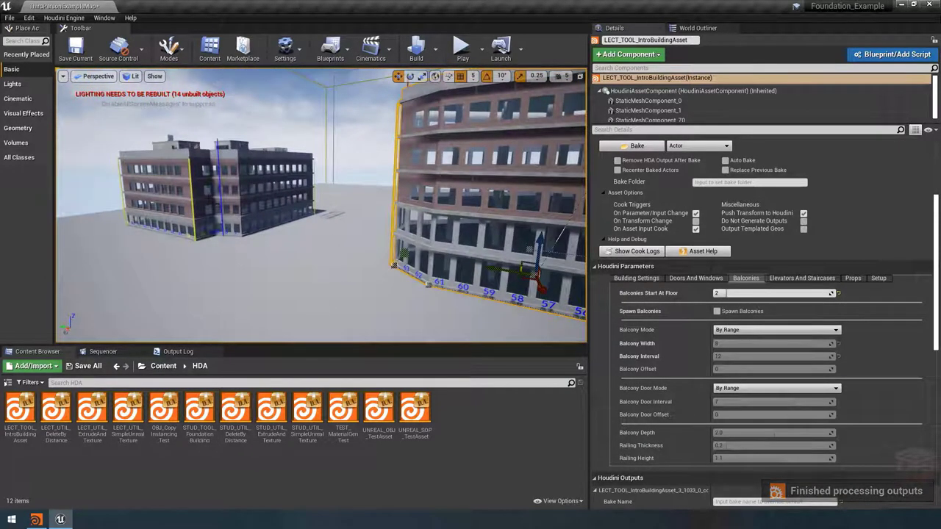
{"action": "key", "text": "f"}
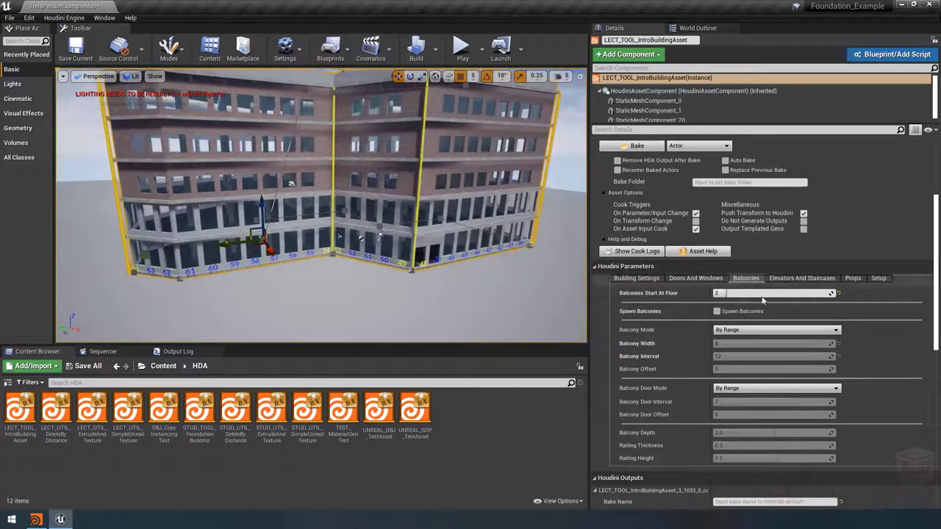
{"action": "left_click", "coordinate": [757, 312]}
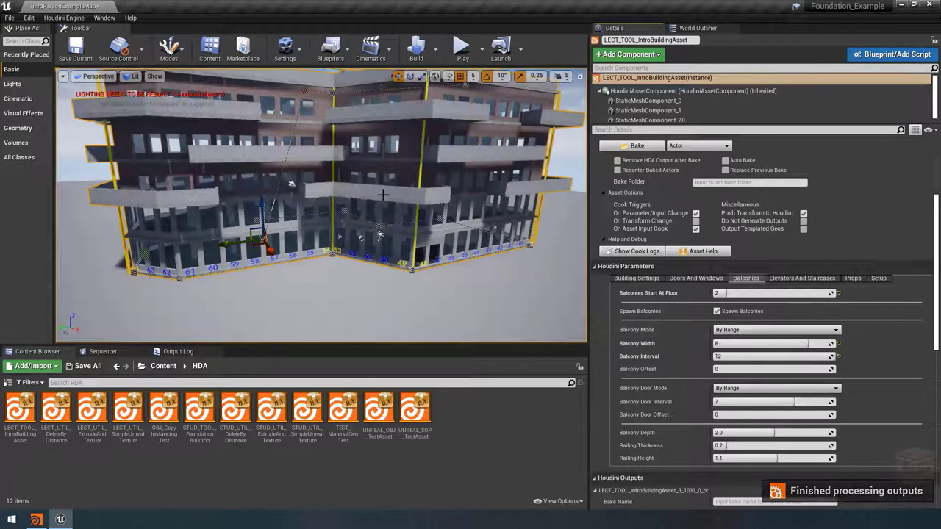
Set the building's balcony mode to By Pattern, keeping the building asset selected
{"action": "left_click_drag", "start_coordinate": [331, 221], "coordinate": [312, 173], "text": "alt"}
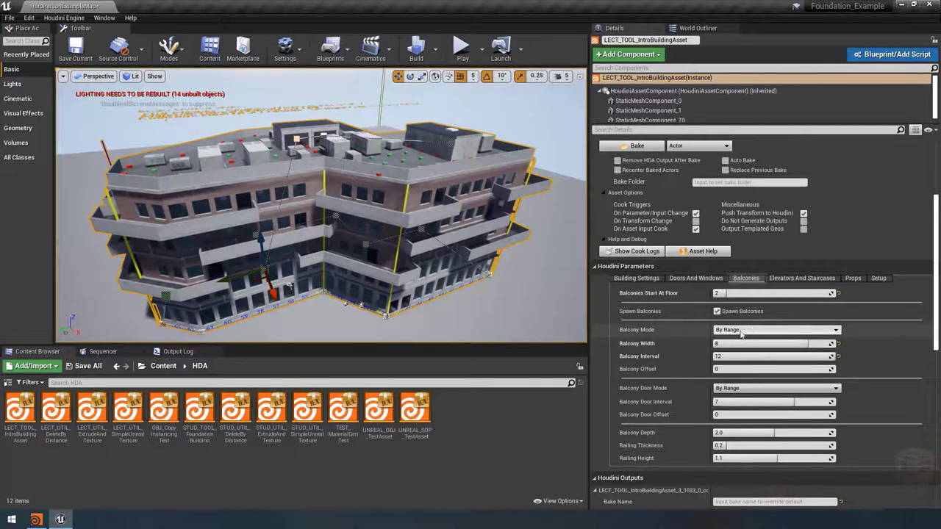
{"action": "left_click_drag", "start_coordinate": [397, 213], "coordinate": [407, 255], "text": "alt"}
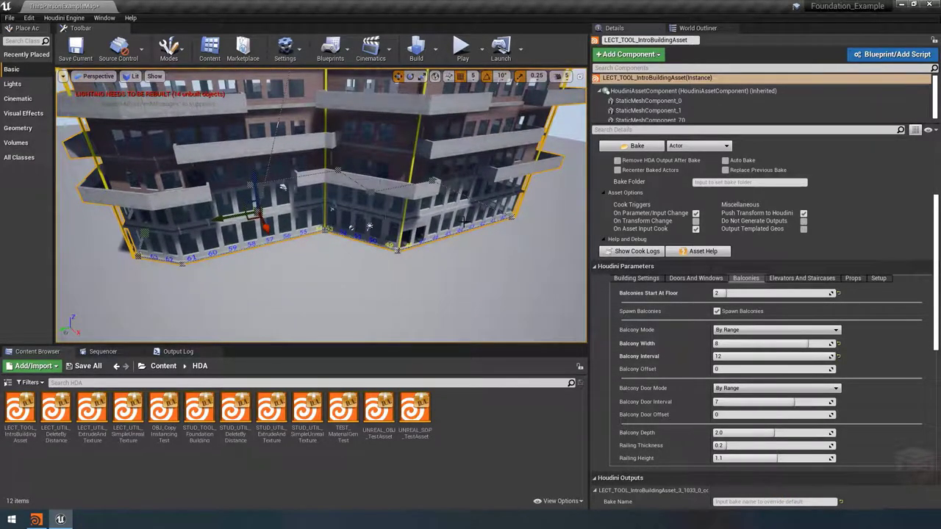
{"action": "left_click_drag", "start_coordinate": [463, 223], "coordinate": [447, 252], "text": "alt"}
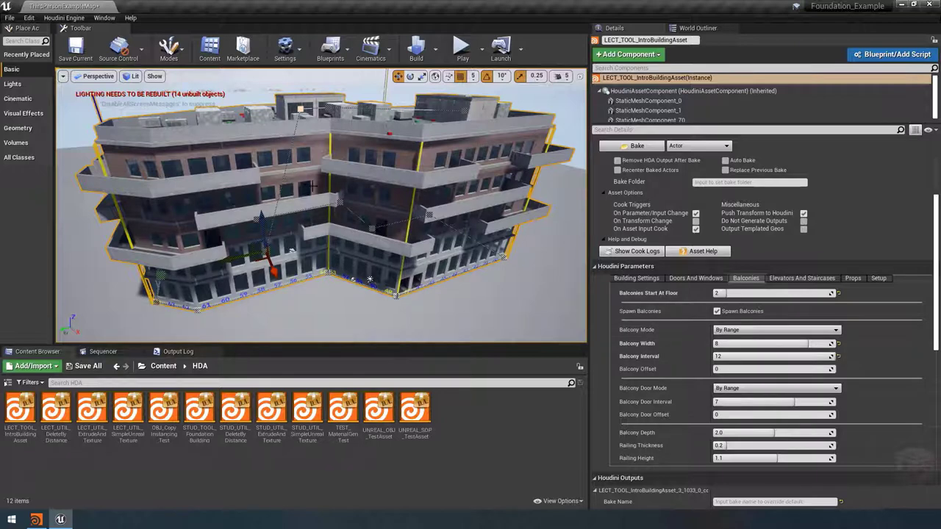
{"action": "left_click", "coordinate": [568, 99]}
{"action": "right_click_drag", "start_coordinate": [568, 99], "coordinate": [306, 139]}
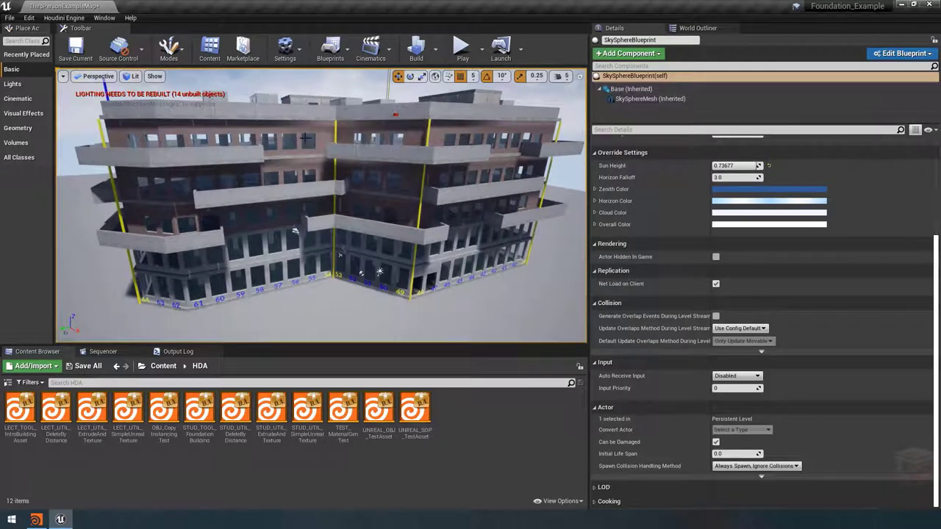
{"action": "right_click_drag", "start_coordinate": [423, 235], "coordinate": [437, 247]}
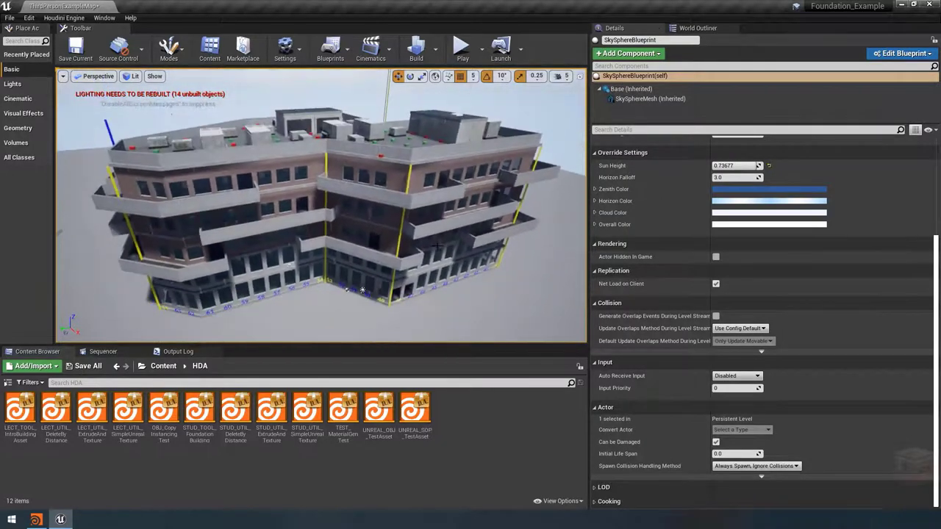
{"action": "left_click", "coordinate": [276, 298]}
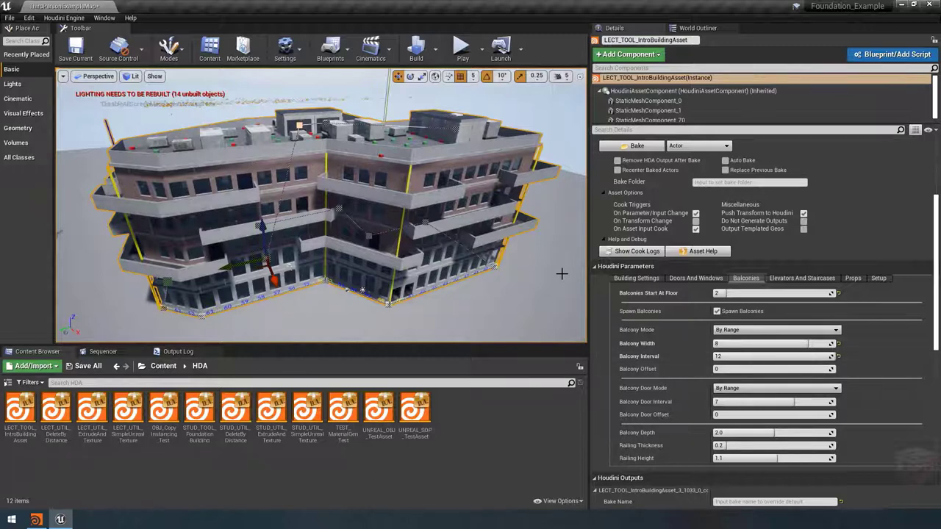
{"action": "left_click", "coordinate": [753, 330]}
{"action": "left_click", "coordinate": [746, 347]}
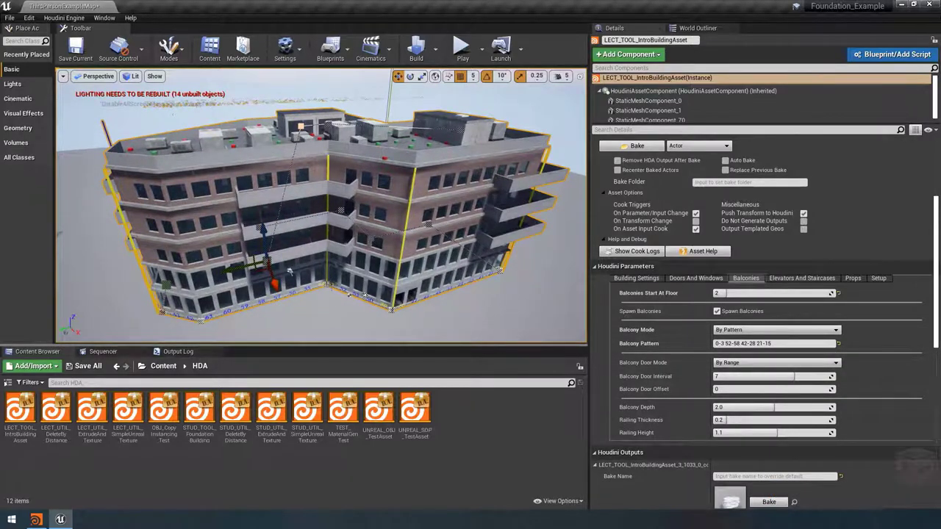
{"action": "scroll", "coordinate": [290, 272], "scroll_direction": "up", "scroll_amount": 5}
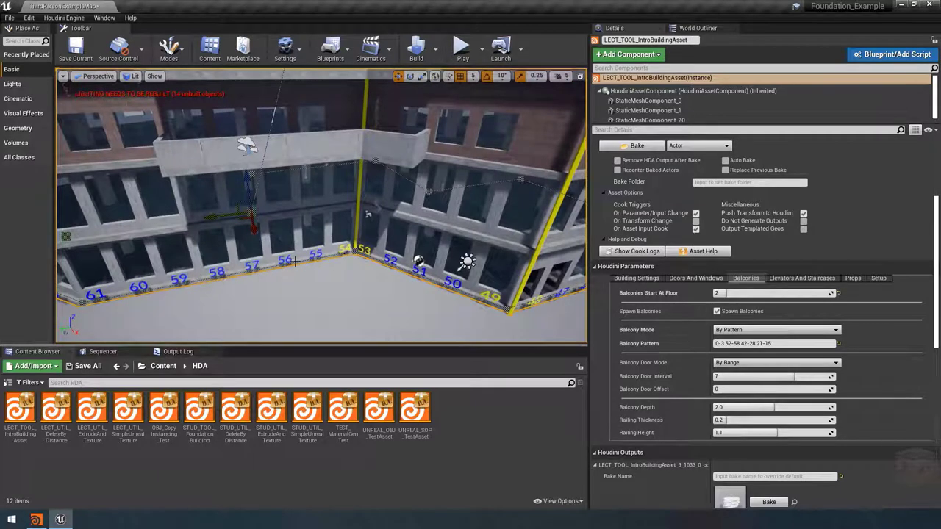
{"action": "scroll", "coordinate": [403, 266], "scroll_direction": "down", "scroll_amount": 6}
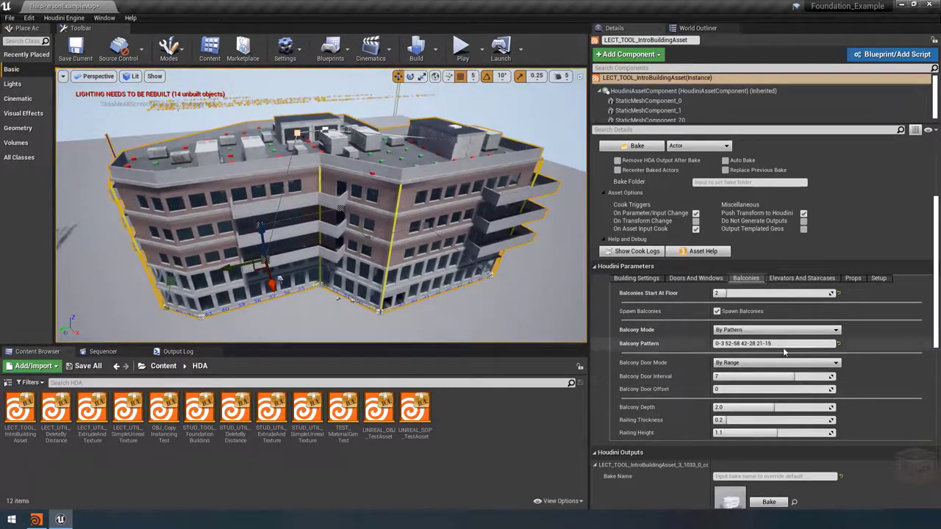
{"action": "left_click", "coordinate": [740, 344]}
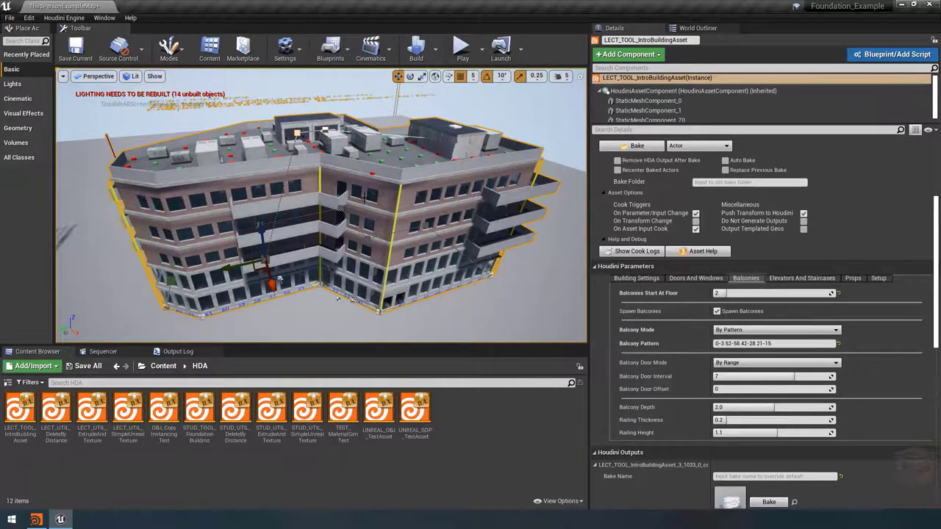
{"action": "left_click", "coordinate": [352, 300]}
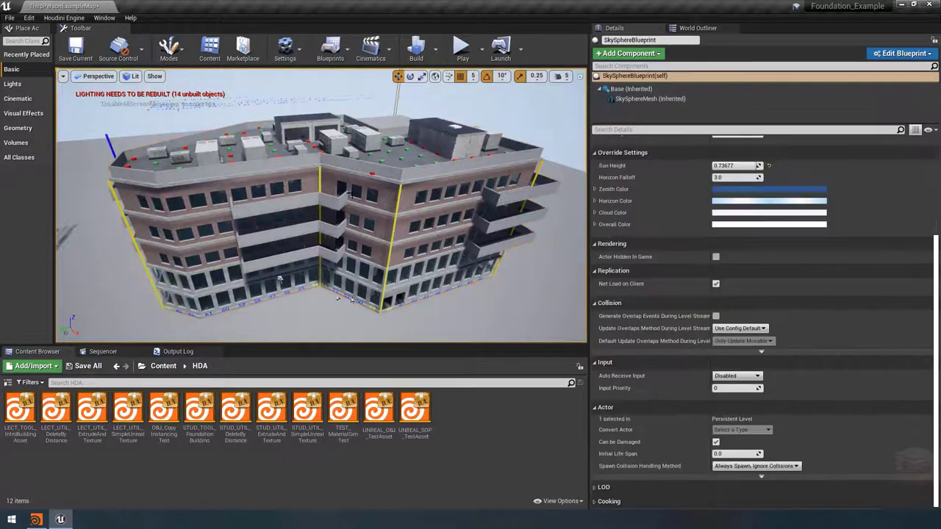
{"action": "scroll", "coordinate": [353, 191], "scroll_direction": "up", "scroll_amount": 6}
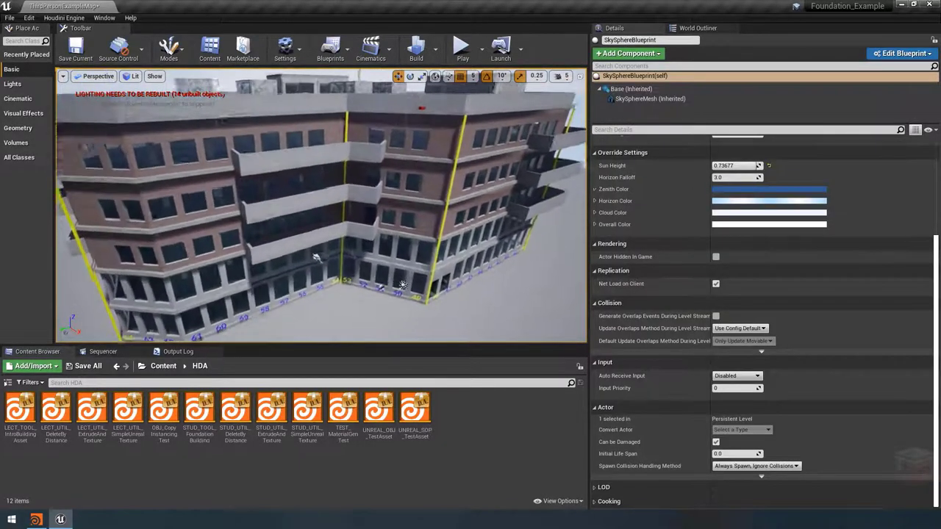
{"action": "scroll", "coordinate": [427, 262], "scroll_direction": "down", "scroll_amount": 8}
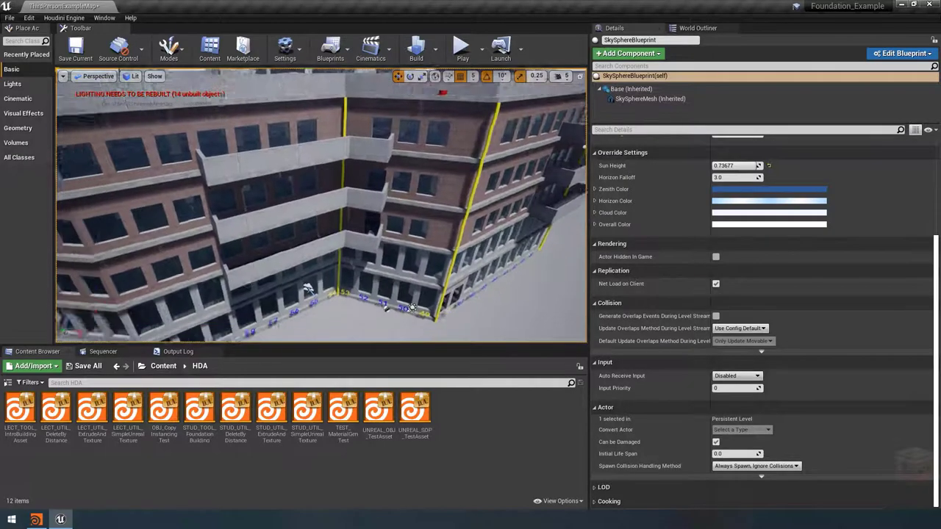
{"action": "right_click_drag", "start_coordinate": [427, 262], "coordinate": [425, 229]}
Reselect the building asset and set its balcony door mode to By Pattern
{"action": "left_click", "coordinate": [407, 218]}
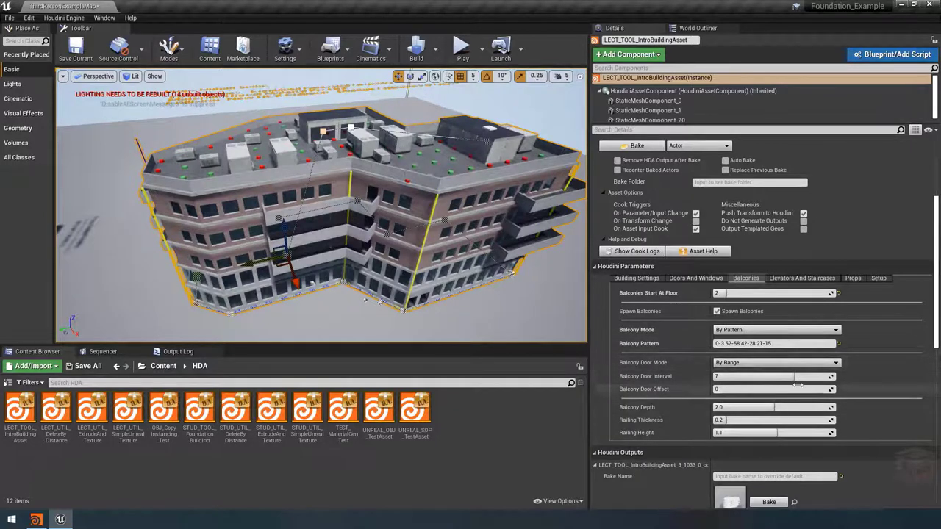
{"action": "left_click", "coordinate": [750, 364]}
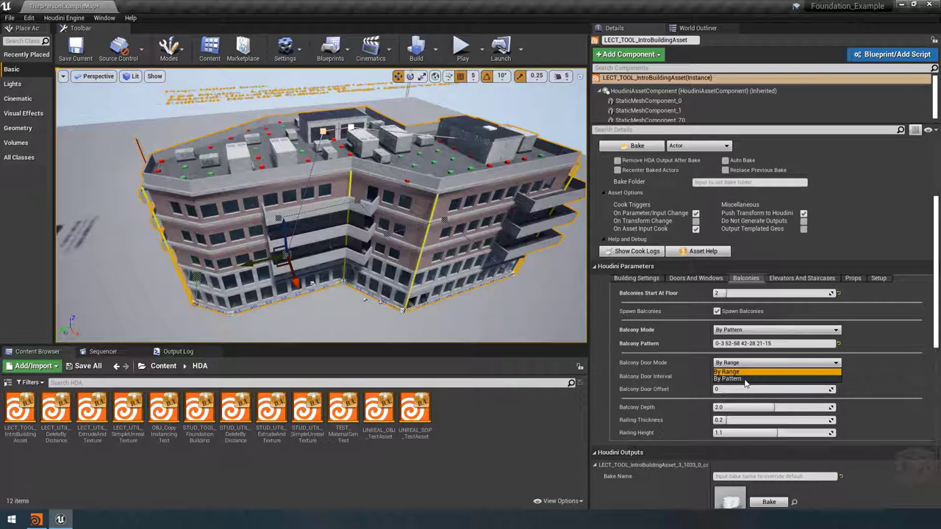
{"action": "left_click", "coordinate": [744, 379]}
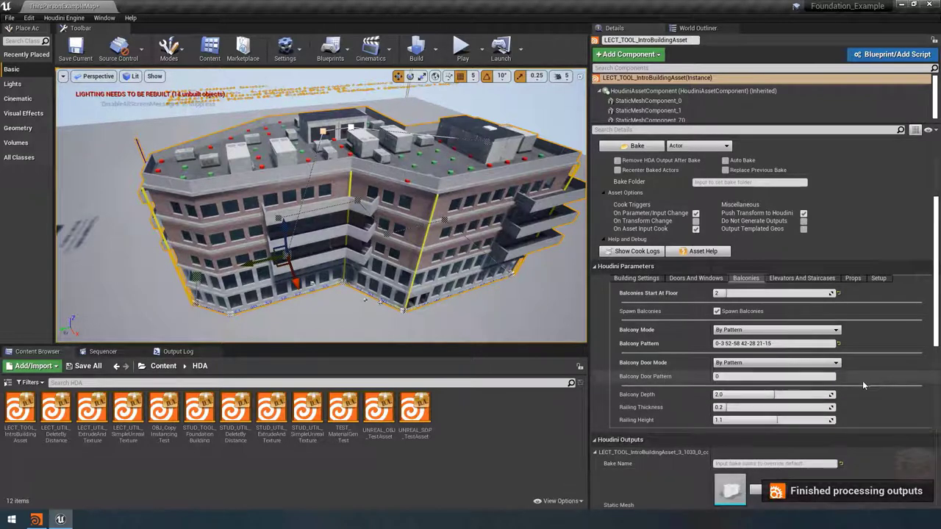
Add wall section 56 to the balcony door pattern so that it reads 0 56
{"action": "scroll", "coordinate": [402, 206], "scroll_direction": "up", "scroll_amount": 10}
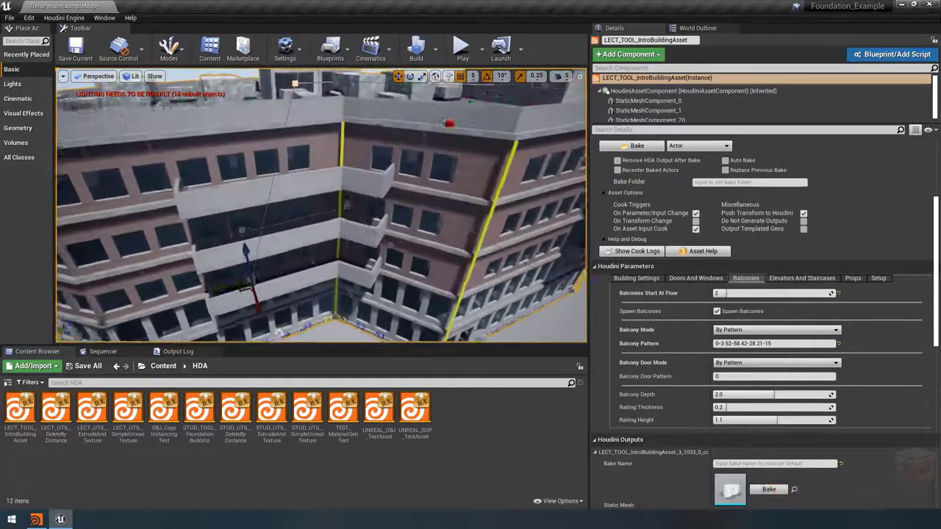
{"action": "right_click_drag", "start_coordinate": [331, 285], "coordinate": [338, 316]}
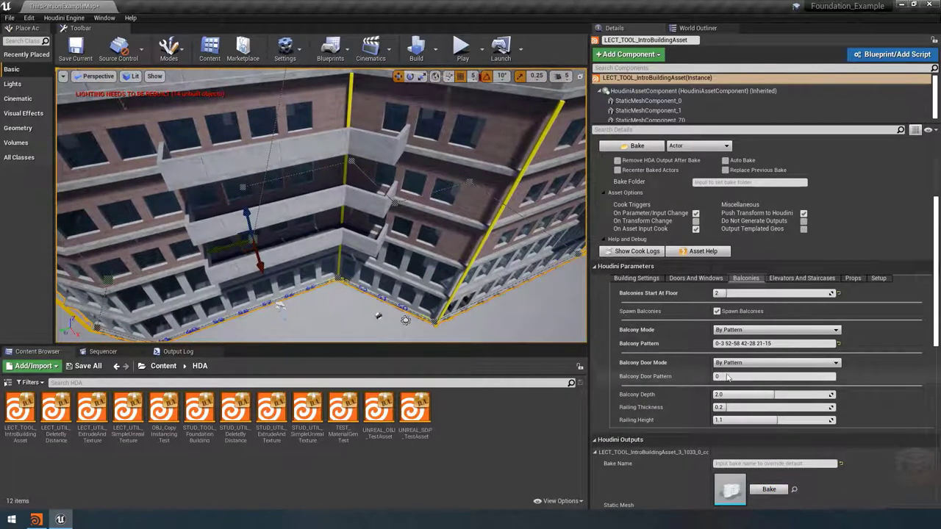
{"action": "right_click_drag", "start_coordinate": [568, 312], "coordinate": [366, 290]}
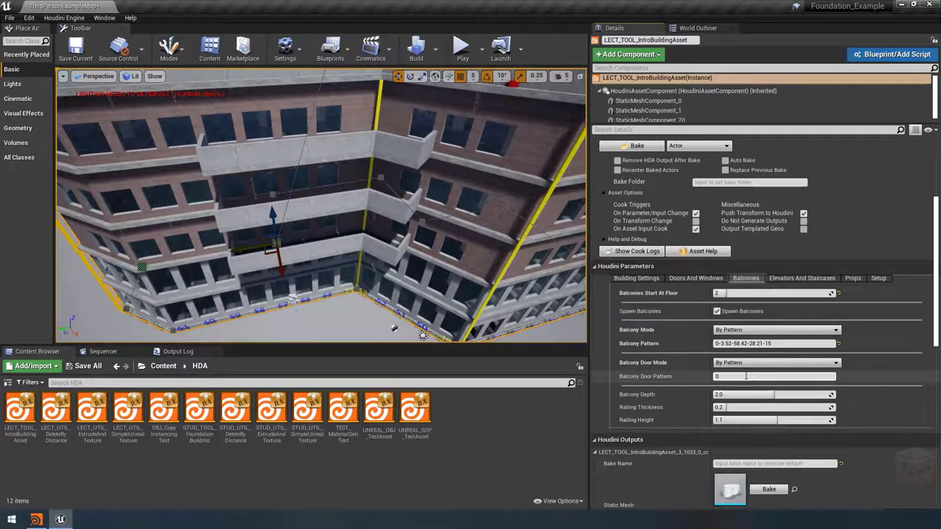
{"action": "type", "text": "6"}
{"action": "key", "text": "Return"}
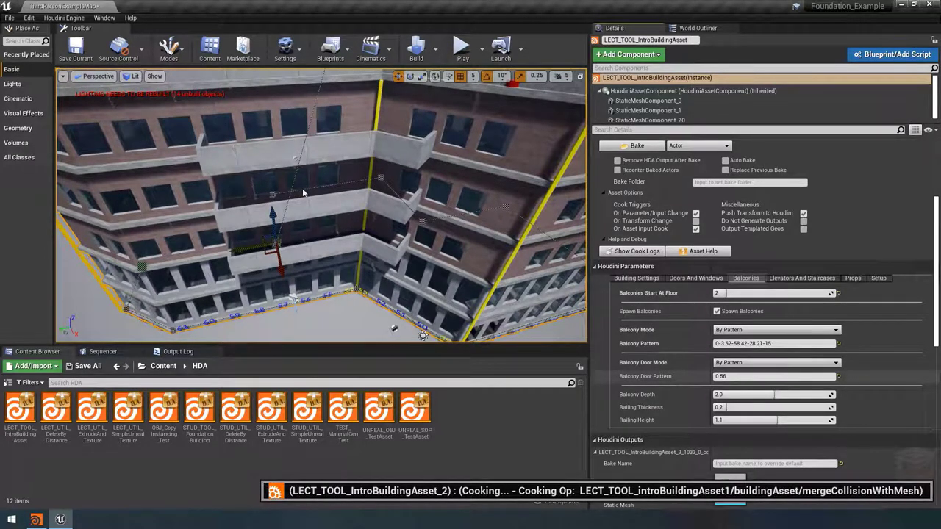
Inspect the balcony around the building's corner and replace the first door section with 2, making the balcony door pattern 2 56
{"action": "right_click_drag", "start_coordinate": [303, 193], "coordinate": [335, 170]}
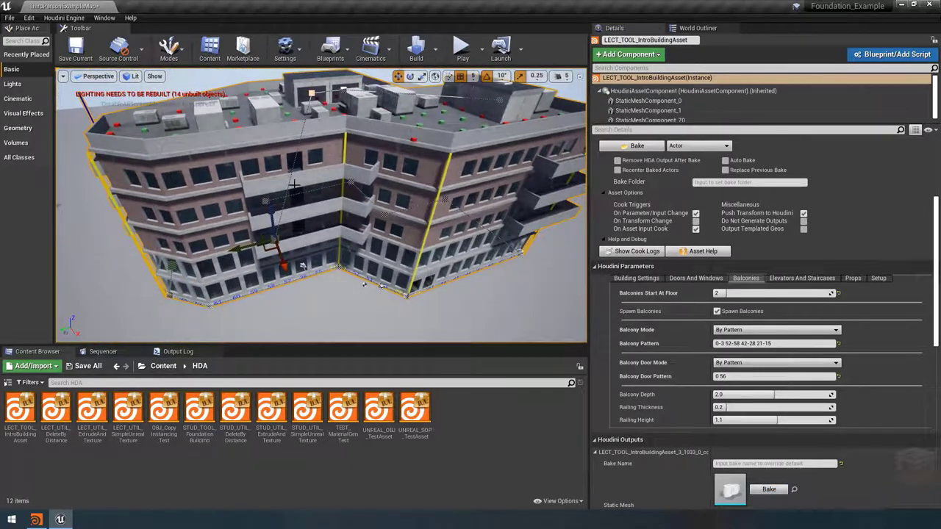
{"action": "scroll", "coordinate": [293, 184], "scroll_direction": "up", "scroll_amount": 3}
{"action": "right_click_drag", "start_coordinate": [425, 194], "coordinate": [303, 209]}
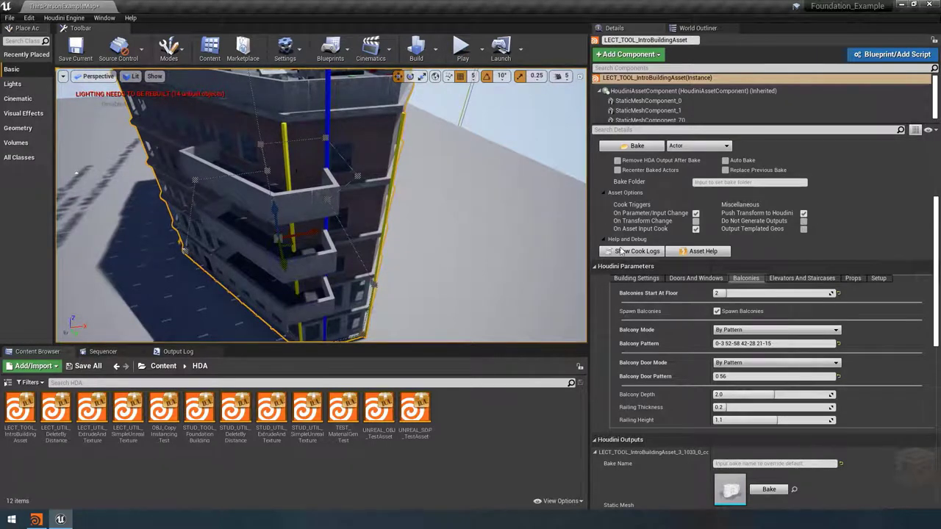
{"action": "left_click", "coordinate": [735, 376]}
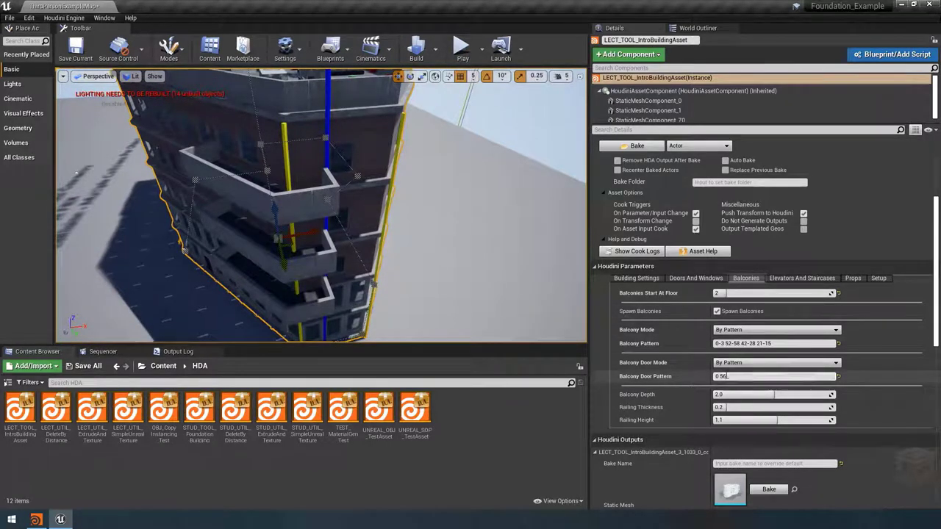
{"action": "key", "text": "Return"}
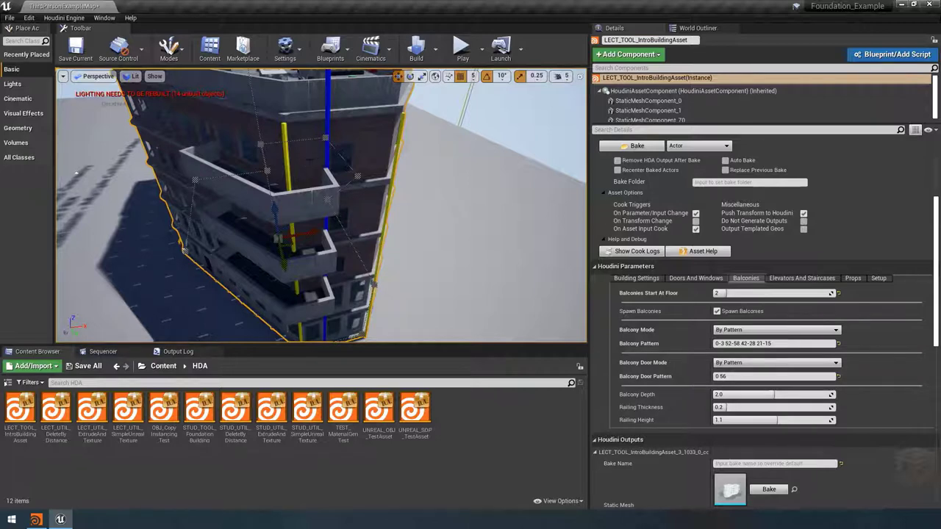
{"action": "right_click_drag", "start_coordinate": [324, 221], "coordinate": [345, 232]}
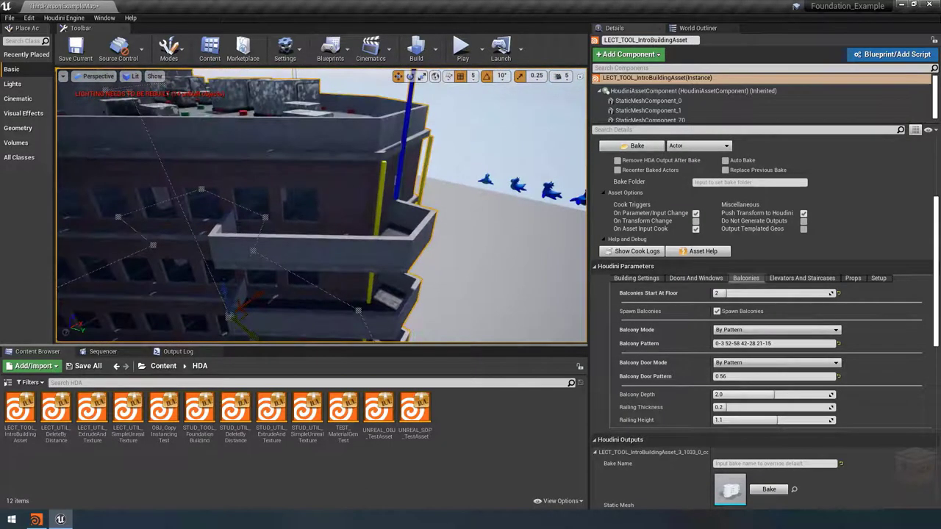
{"action": "double_click", "coordinate": [718, 376]}
{"action": "type", "text": "2"}
{"action": "key", "text": "Return"}
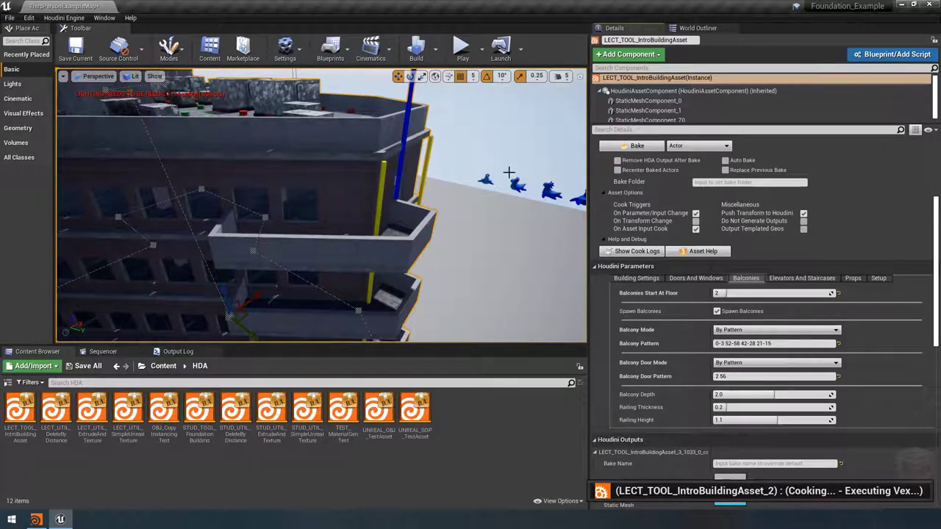
Set the building's balcony door mode to By Range
{"action": "right_click_drag", "start_coordinate": [508, 172], "coordinate": [488, 200]}
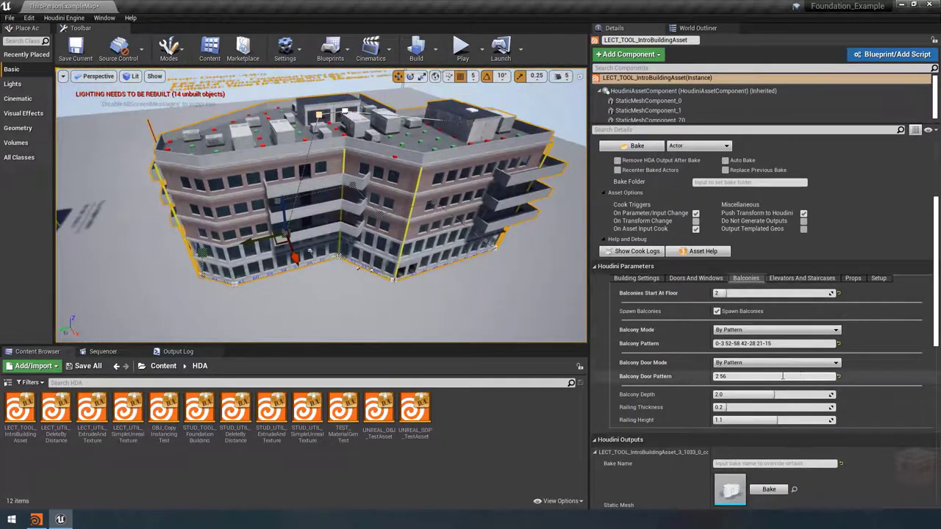
{"action": "left_click", "coordinate": [735, 363]}
{"action": "left_click", "coordinate": [705, 373]}
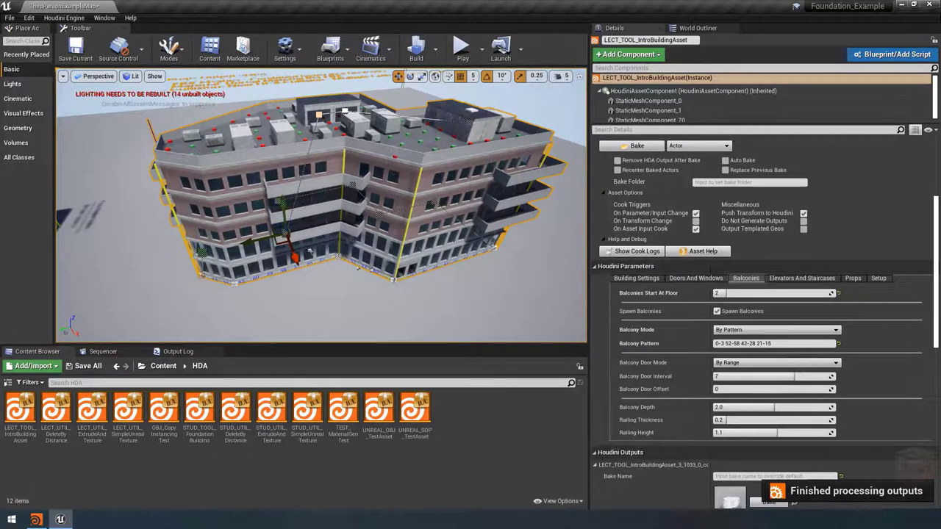
Reselect the building asset, try a balcony door interval of 2 and return it to 7
{"action": "left_click", "coordinate": [557, 96]}
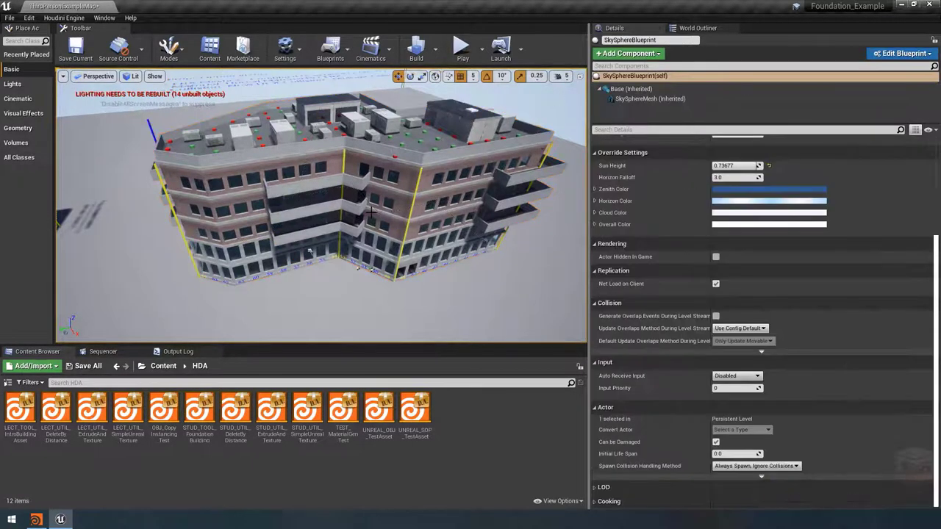
{"action": "left_click", "coordinate": [333, 162]}
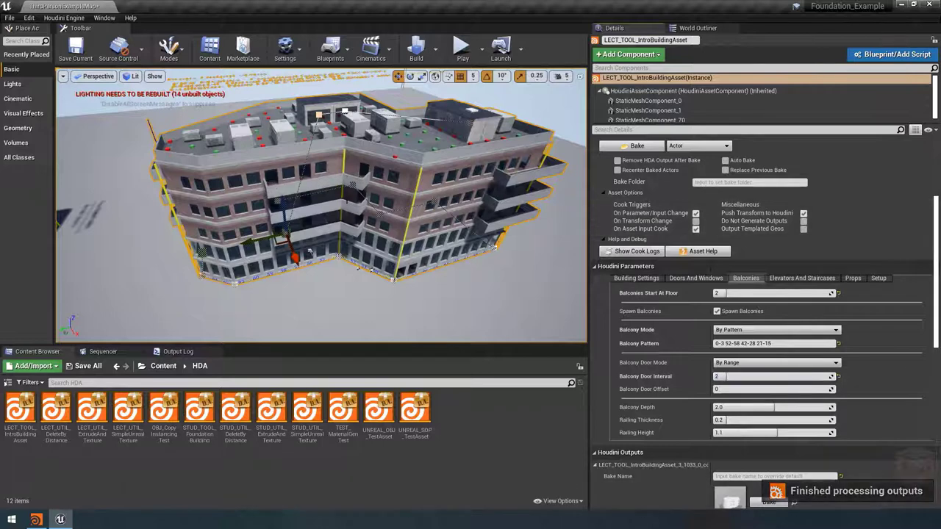
{"action": "left_click", "coordinate": [731, 377]}
{"action": "type", "text": "7"}
{"action": "key", "text": "Return"}
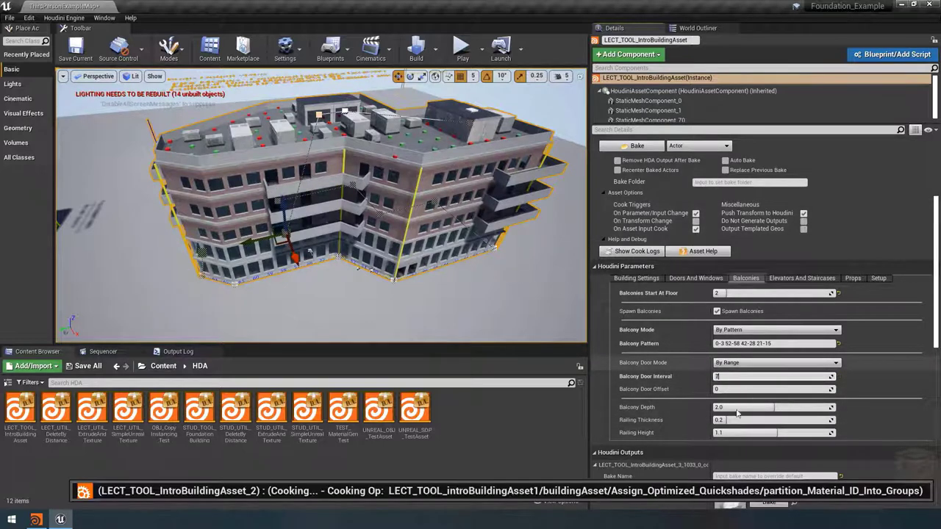
Set the balcony depth to 3 while looking down on the balconies along the facade
{"action": "right_click_drag", "start_coordinate": [432, 234], "coordinate": [412, 278]}
{"action": "right_click_drag", "start_coordinate": [313, 205], "coordinate": [389, 184]}
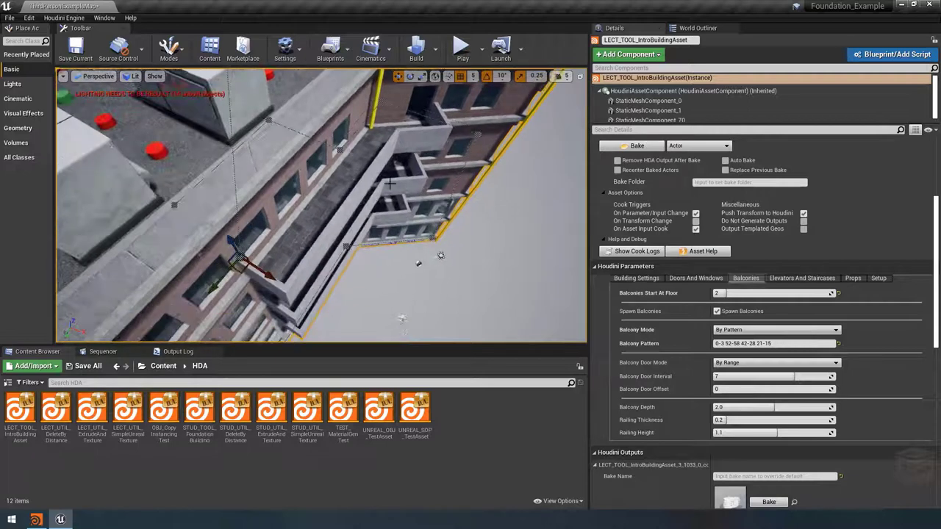
{"action": "left_click", "coordinate": [732, 407]}
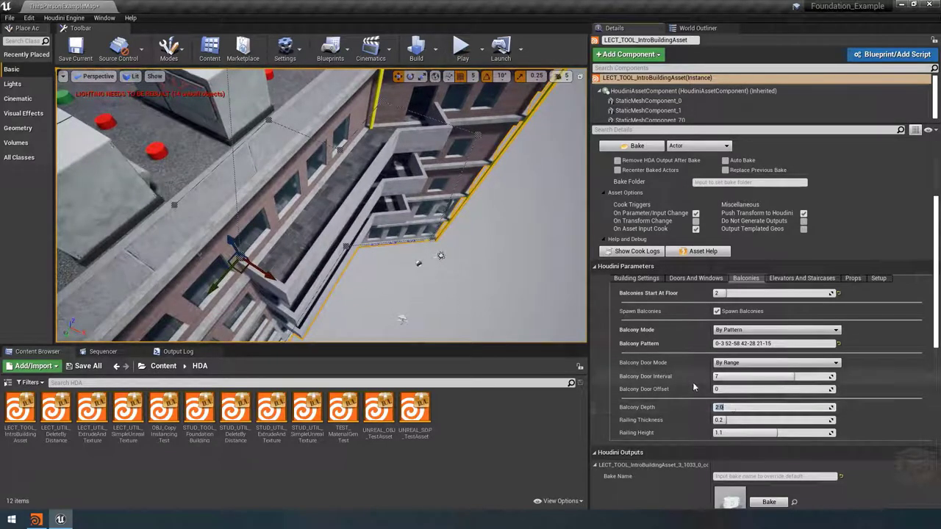
{"action": "type", "text": "3"}
{"action": "key", "text": "Return"}
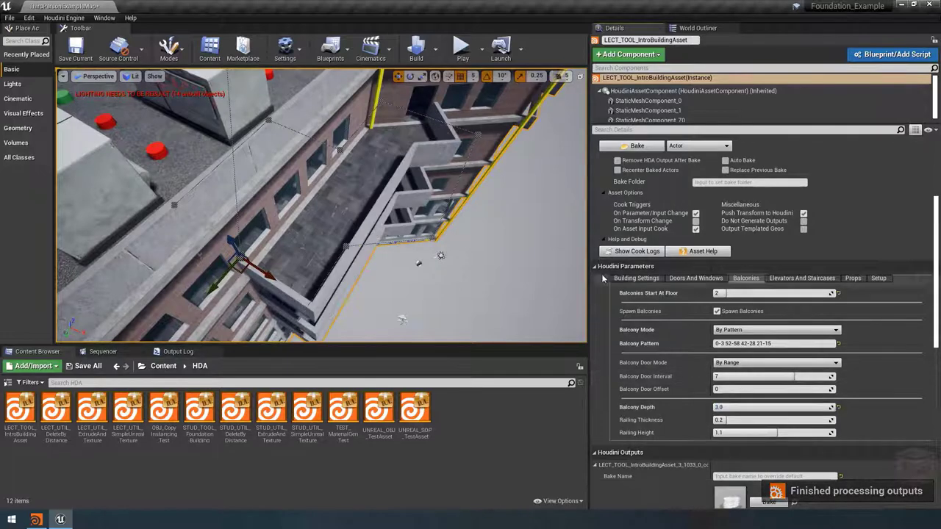
Try a balcony depth of 6 on the wrap-around corner balconies and return it to 3
{"action": "left_click_drag", "start_coordinate": [440, 256], "coordinate": [202, 153], "text": "alt"}
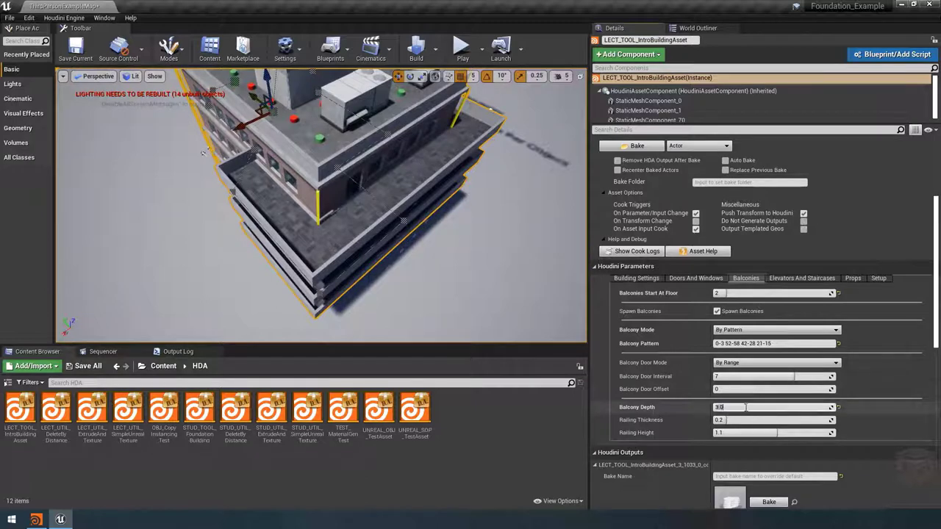
{"action": "key", "text": "Tab"}
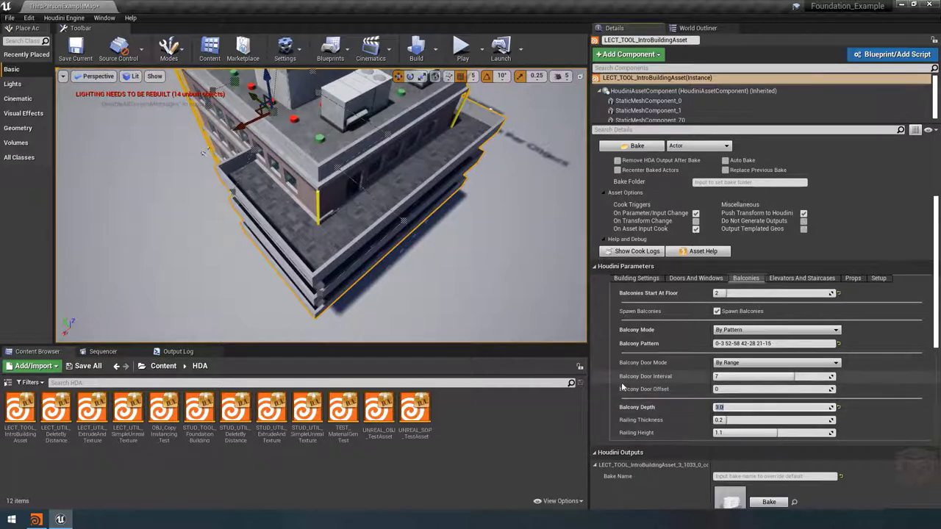
{"action": "key", "text": "Return"}
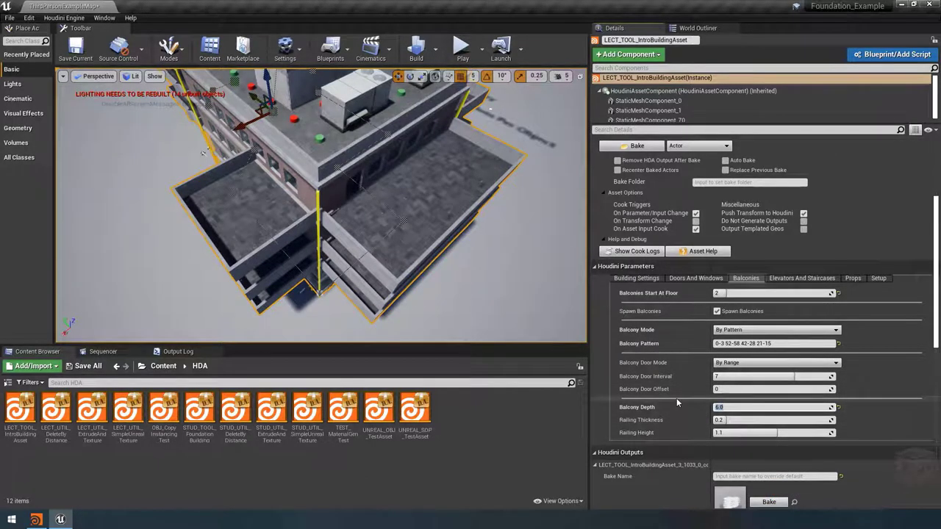
{"action": "type", "text": "3"}
{"action": "key", "text": "Return"}
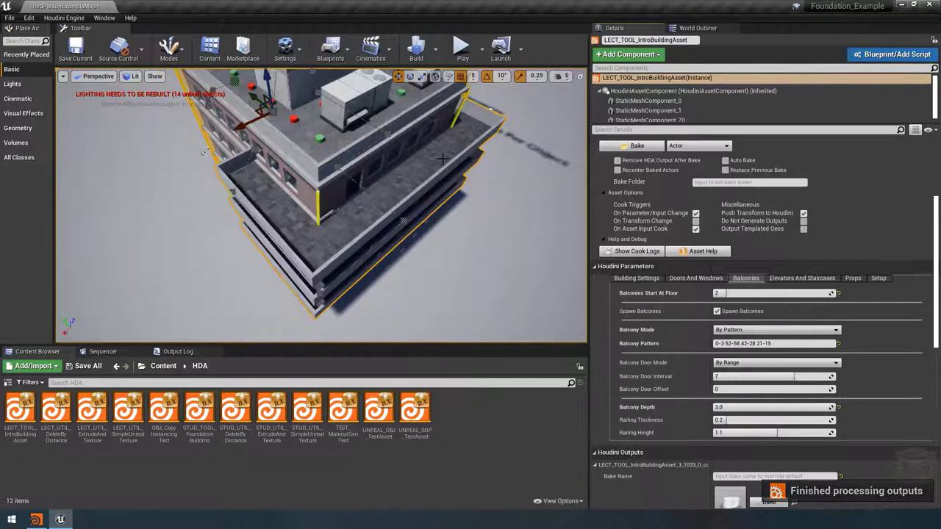
Review the railing thickness and railing height parameters, and deselect the building to inspect the corner balcony railings up close
{"action": "right_click_drag", "start_coordinate": [287, 220], "coordinate": [434, 210]}
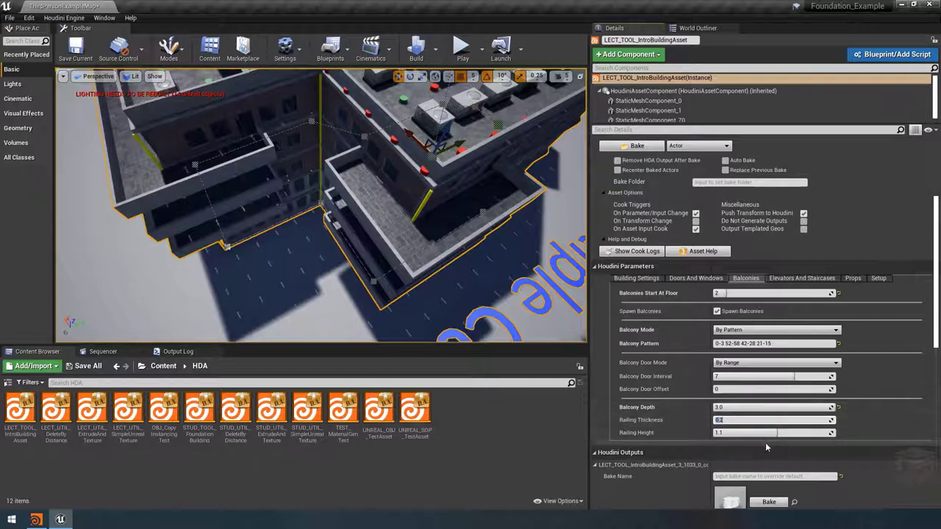
{"action": "key", "text": "Tab"}
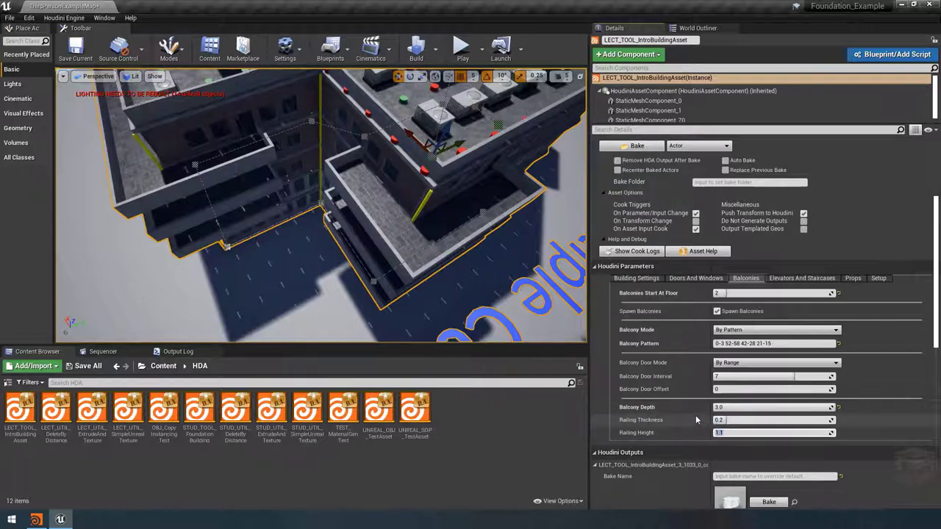
{"action": "right_click_drag", "start_coordinate": [323, 205], "coordinate": [417, 148]}
{"action": "left_click", "coordinate": [416, 148]}
{"action": "right_click_drag", "start_coordinate": [504, 84], "coordinate": [504, 84]}
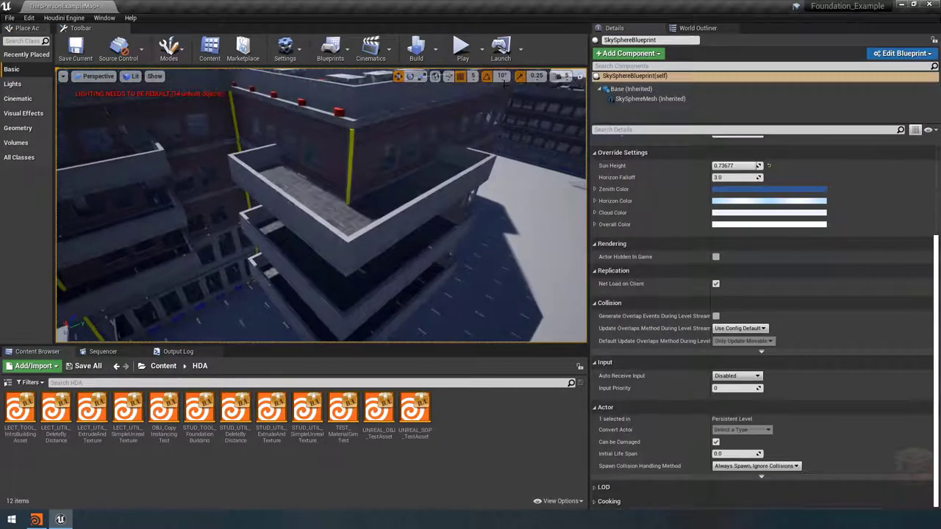
Play the level and walk the character along the balcony to check the railing height, ending the play session with the whole building in view
{"action": "left_click", "coordinate": [462, 50]}
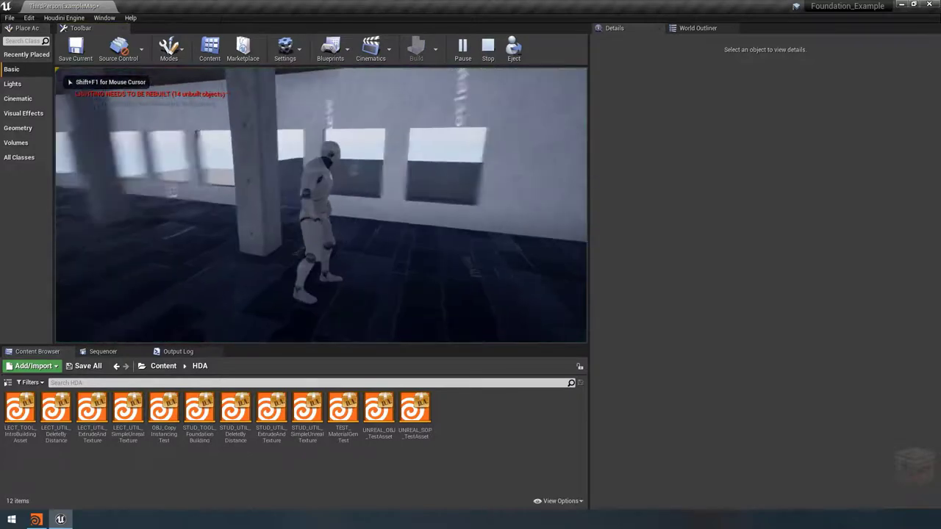
{"action": "key", "text": "w"}
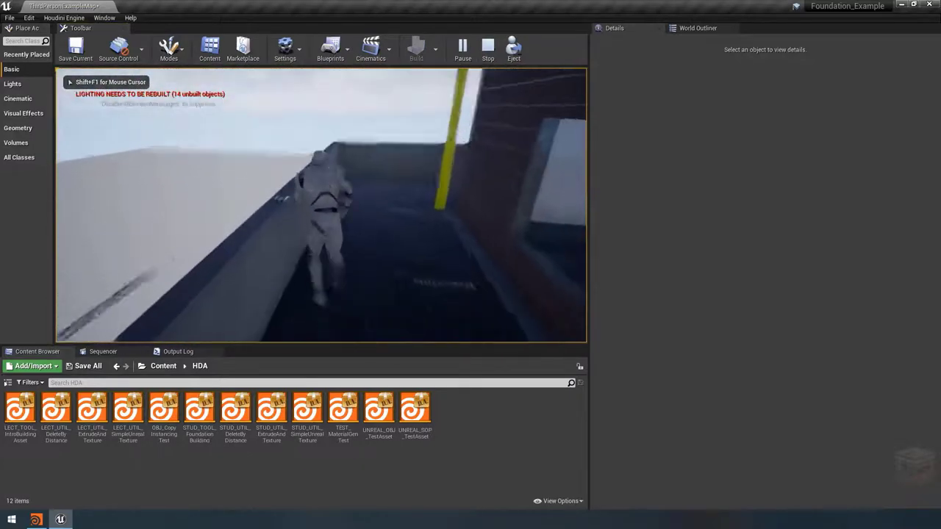
{"action": "key", "text": "w"}
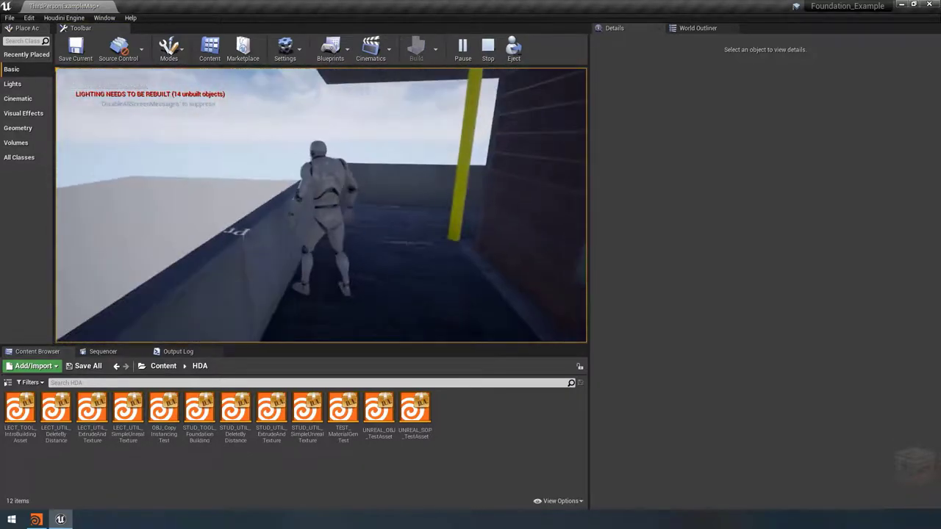
{"action": "key", "text": "w"}
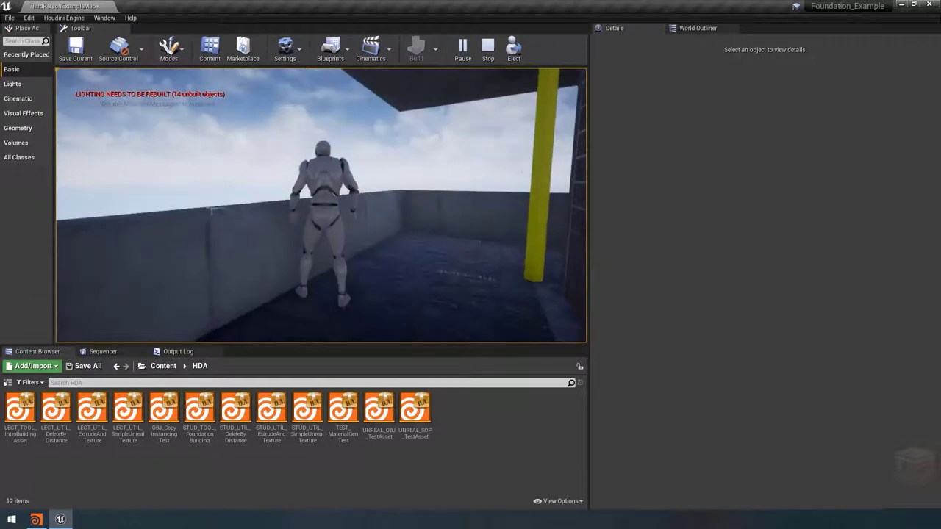
{"action": "key", "text": "w"}
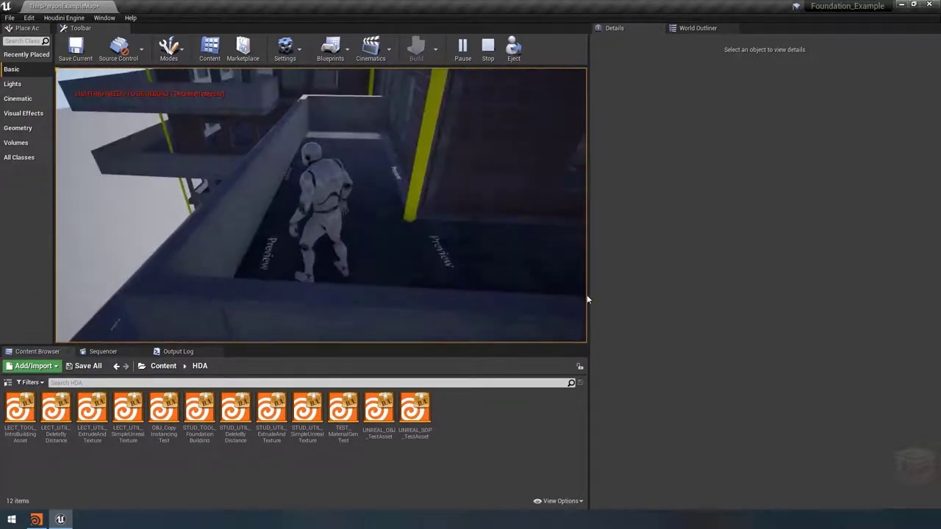
{"action": "key", "text": "Escape"}
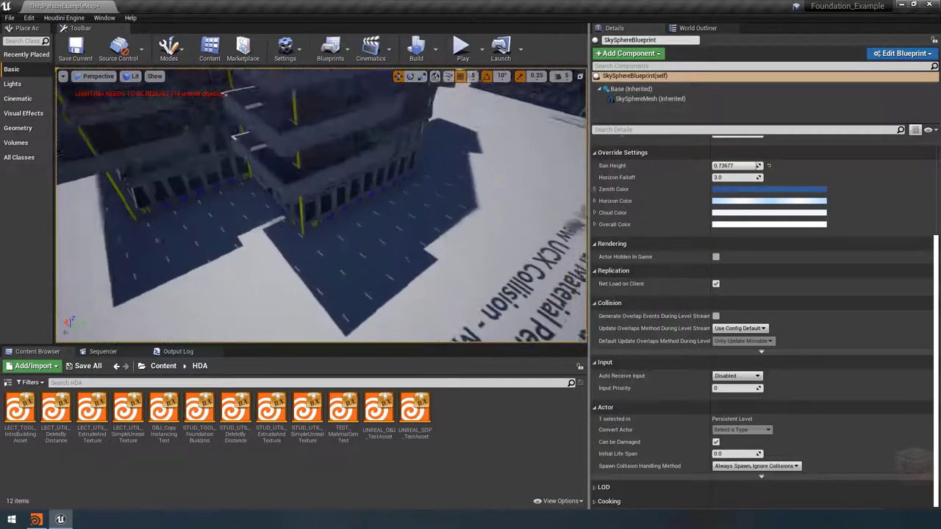
{"action": "mouse_move", "coordinate": [403, 232]}
{"action": "left_mouse_down", "text": "alt"}
{"action": "mouse_move", "coordinate": [441, 232]}
{"action": "mouse_move", "coordinate": [403, 232]}
{"action": "left_mouse_up", "text": "alt"}
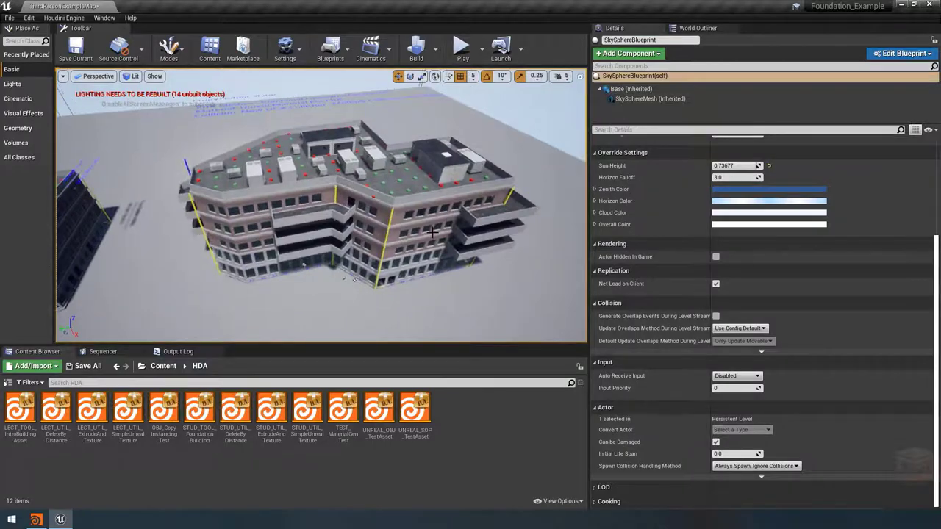
Switch to Houdini and locate the Groups for Balcony Doors section in the buildingAsset network
{"action": "left_click", "coordinate": [158, 474]}
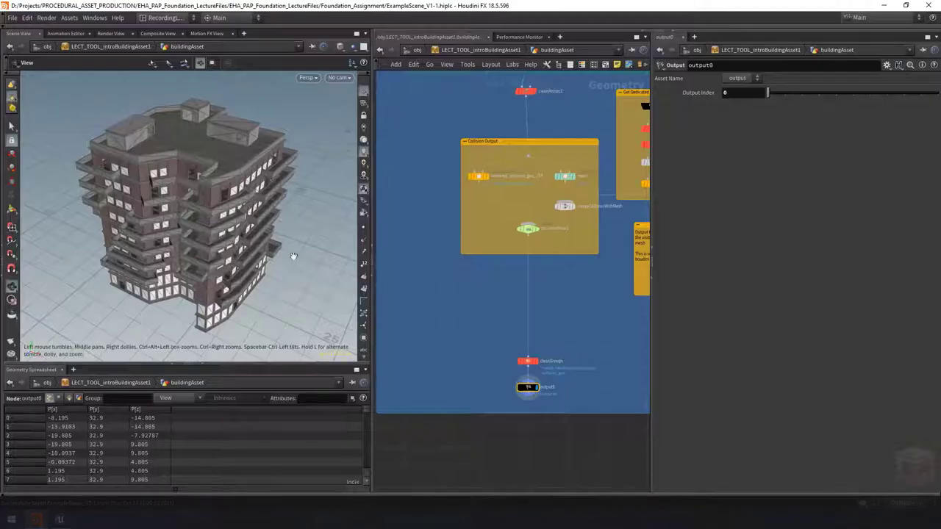
{"action": "key", "text": "u"}
{"action": "scroll", "coordinate": [428, 313], "scroll_direction": "down", "scroll_amount": 3}
{"action": "middle_click_drag", "start_coordinate": [428, 313], "coordinate": [490, 319]}
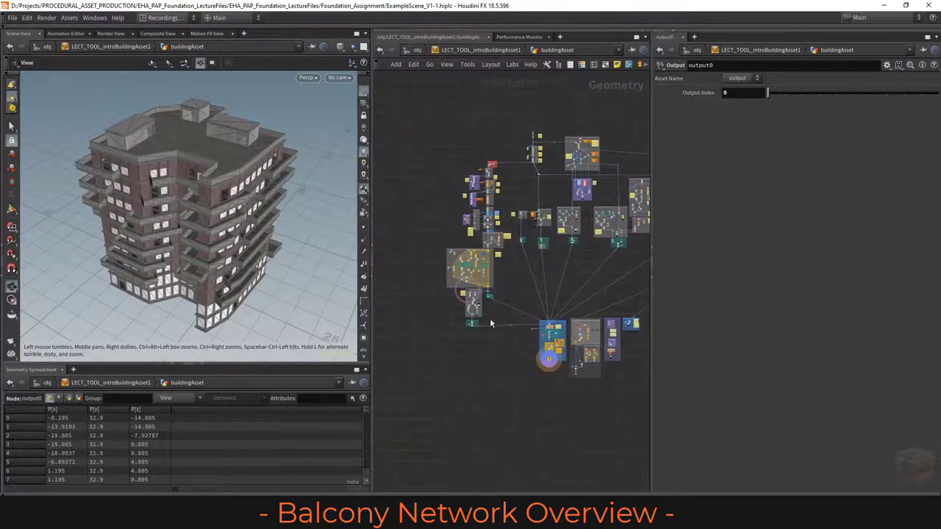
{"action": "scroll", "coordinate": [491, 283], "scroll_direction": "up", "scroll_amount": 3}
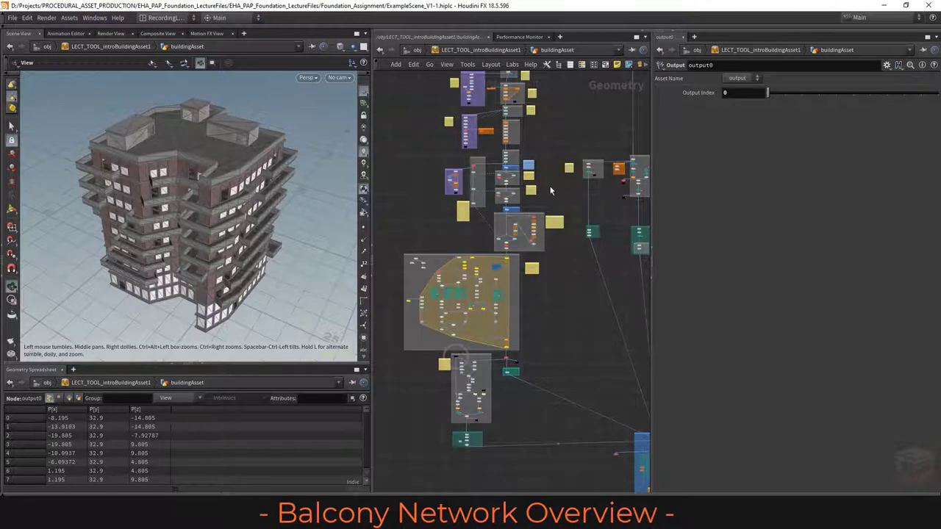
{"action": "scroll", "coordinate": [555, 194], "scroll_direction": "up", "scroll_amount": 6}
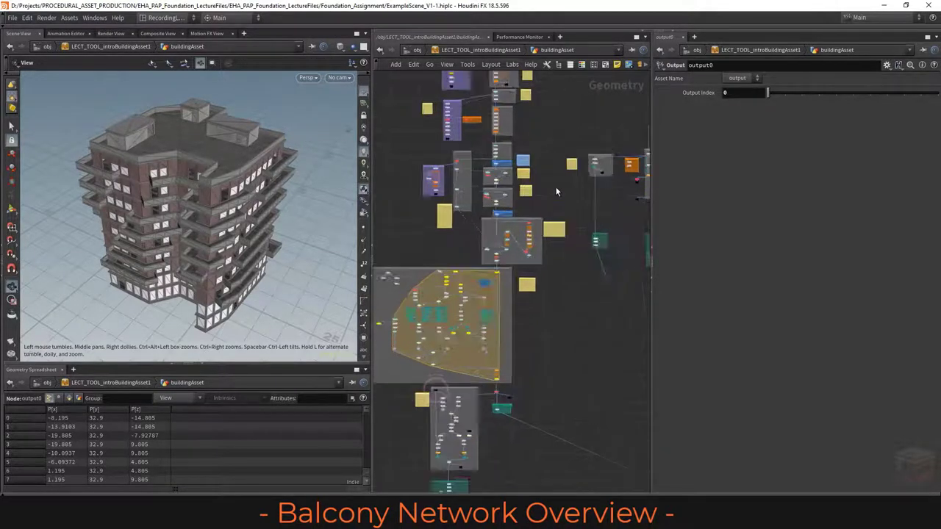
{"action": "scroll", "coordinate": [462, 352], "scroll_direction": "up", "scroll_amount": 5}
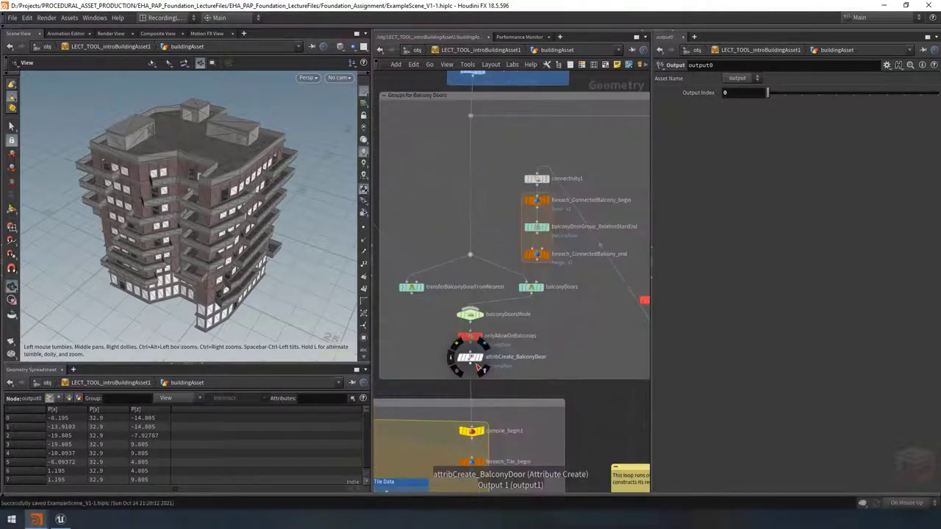
Display the attribCreate_BalconyDoor node with its points shown and the group list open, highlighting the balconies group on the building grid
{"action": "left_click", "coordinate": [462, 356]}
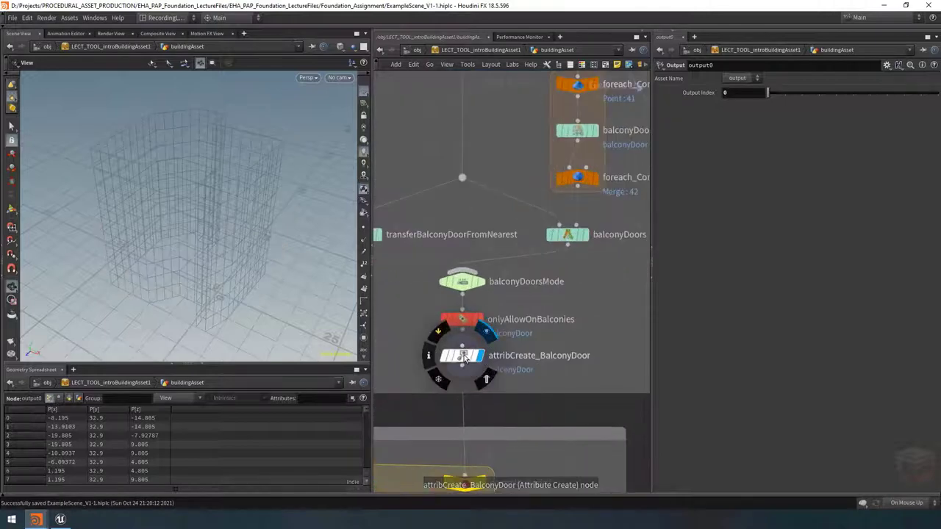
{"action": "left_click", "coordinate": [363, 228]}
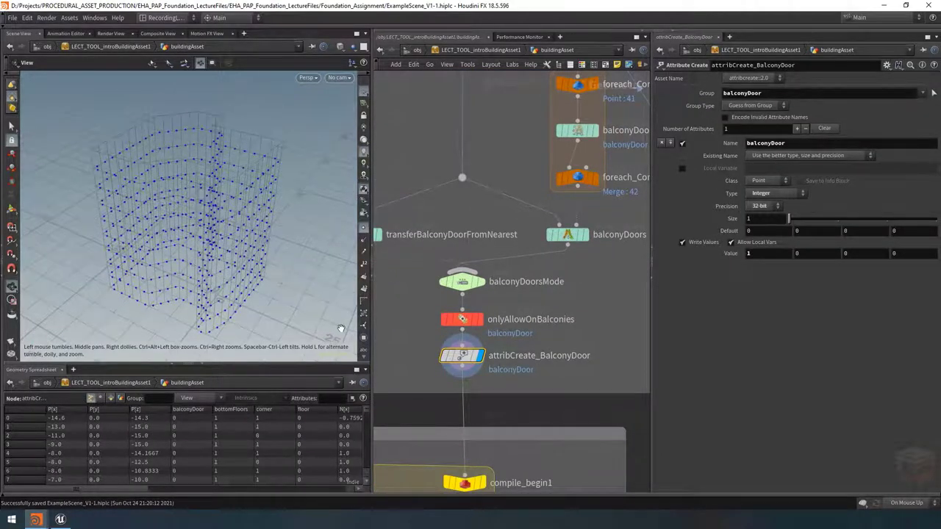
{"action": "left_click", "coordinate": [363, 337]}
{"action": "left_click_drag", "start_coordinate": [204, 231], "coordinate": [220, 205]}
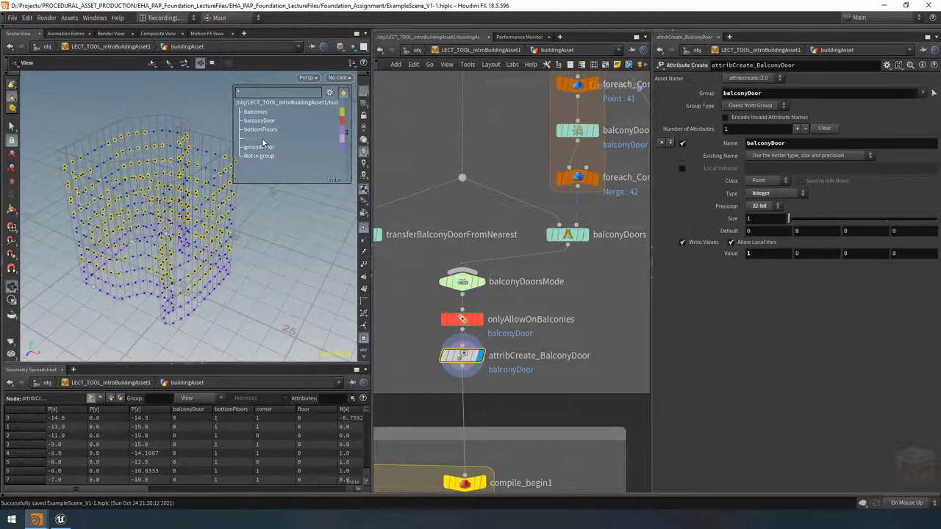
{"action": "left_click_drag", "start_coordinate": [129, 202], "coordinate": [183, 169]}
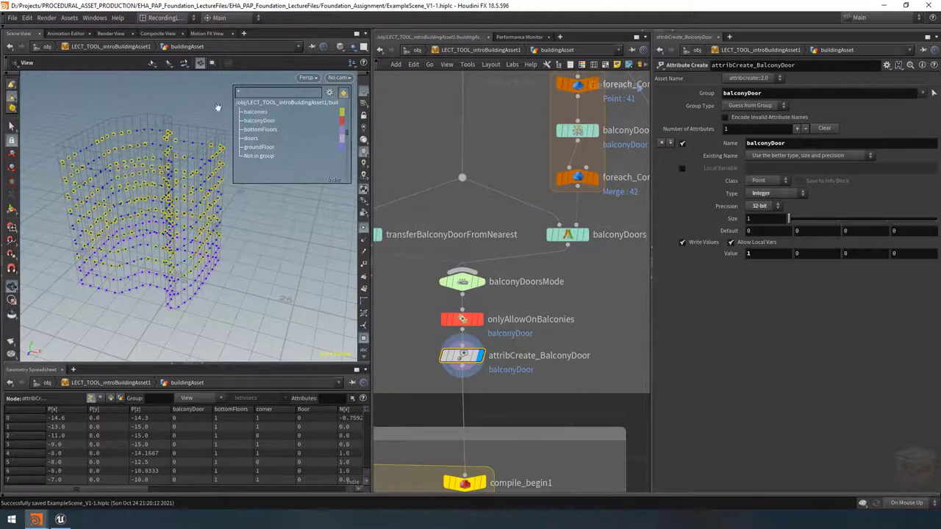
Display the allowCornerDoors1 switch in the balcony doors section to isolate the balcony lines on the building grid
{"action": "scroll", "coordinate": [553, 291], "scroll_direction": "down", "scroll_amount": 6}
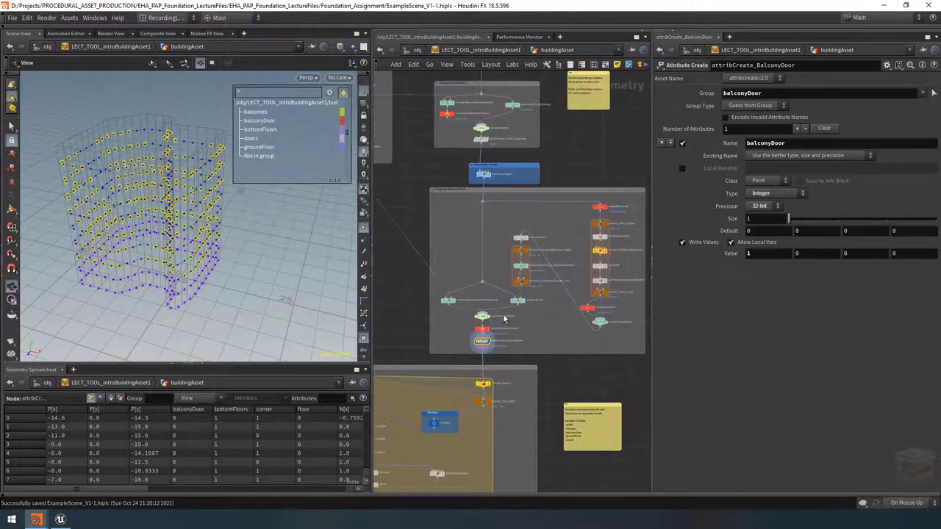
{"action": "scroll", "coordinate": [492, 223], "scroll_direction": "up", "scroll_amount": 3}
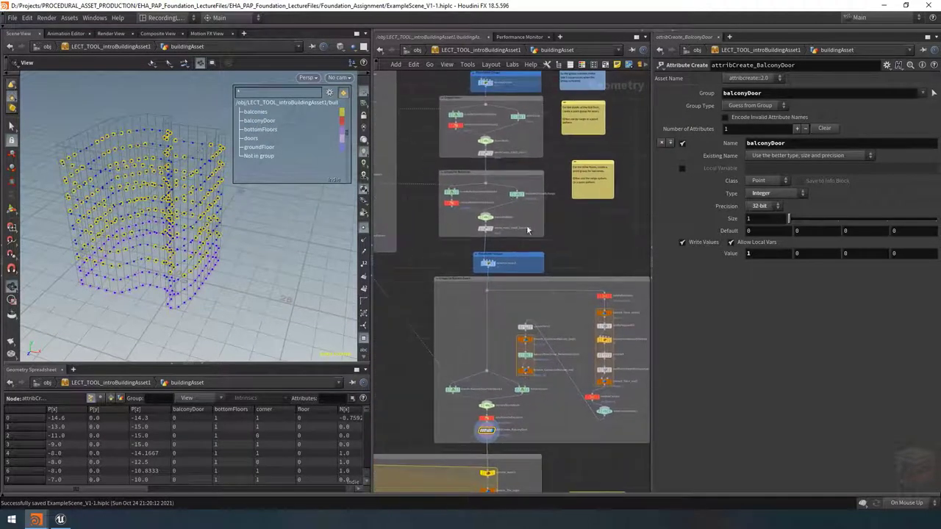
{"action": "scroll", "coordinate": [531, 248], "scroll_direction": "down", "scroll_amount": 3}
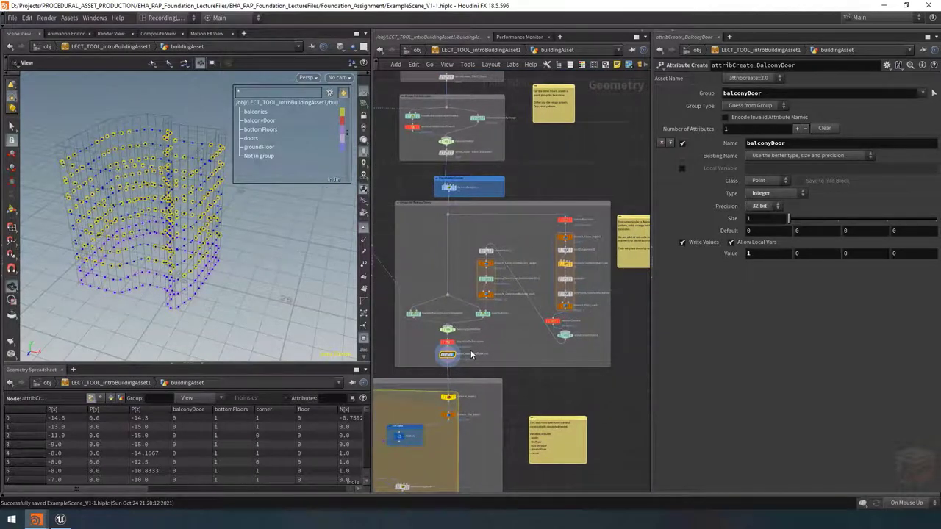
{"action": "scroll", "coordinate": [564, 337], "scroll_direction": "up", "scroll_amount": 2}
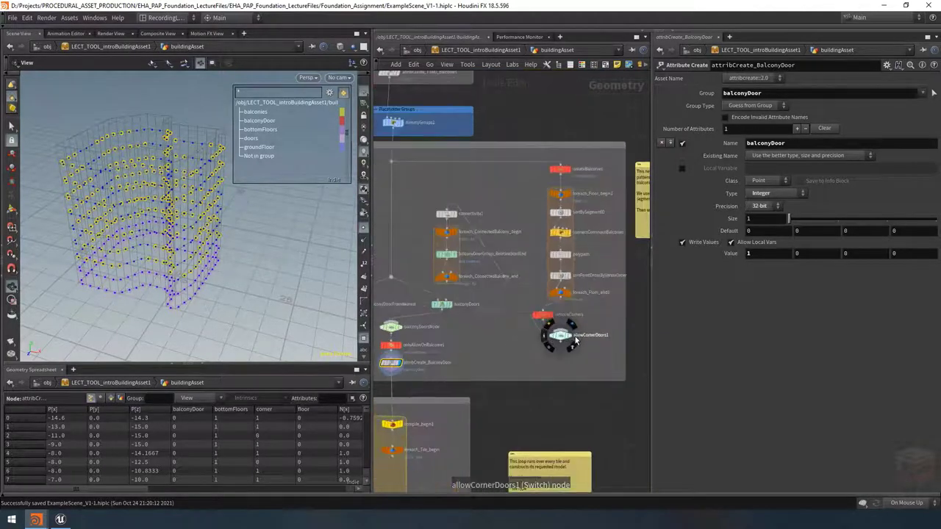
{"action": "left_click", "coordinate": [570, 342]}
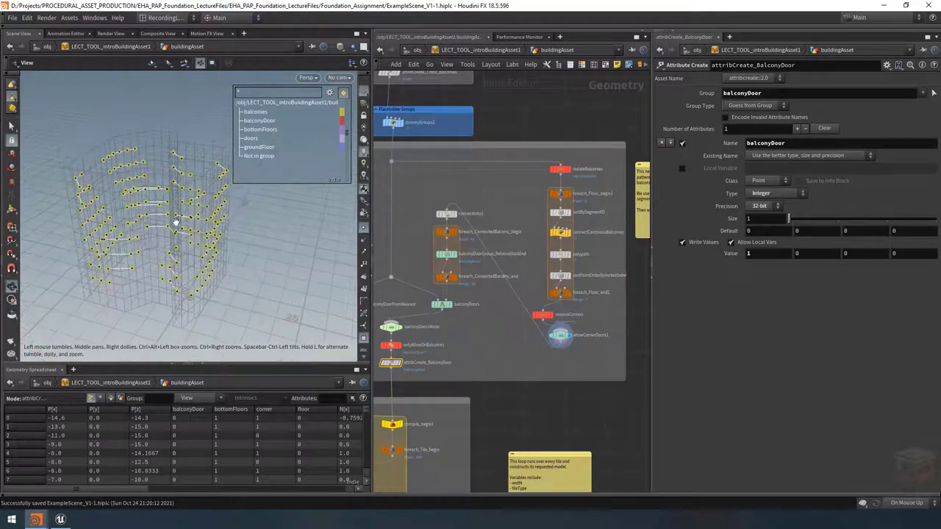
Locate the tile construction loop and highlight its column of door nodes, including the avoidCornerDoors switch
{"action": "scroll", "coordinate": [495, 338], "scroll_direction": "down", "scroll_amount": 5}
{"action": "middle_click_drag", "start_coordinate": [495, 336], "coordinate": [576, 174]}
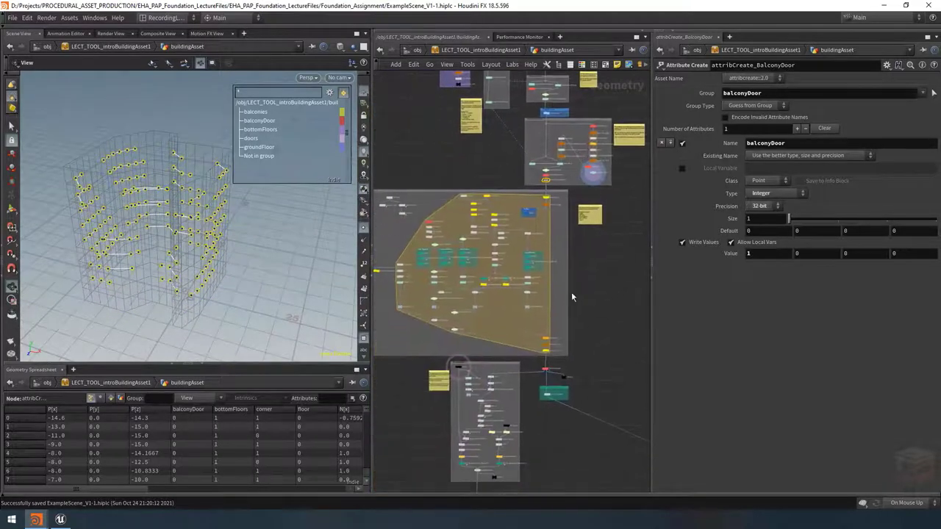
{"action": "middle_click_drag", "start_coordinate": [571, 297], "coordinate": [581, 294]}
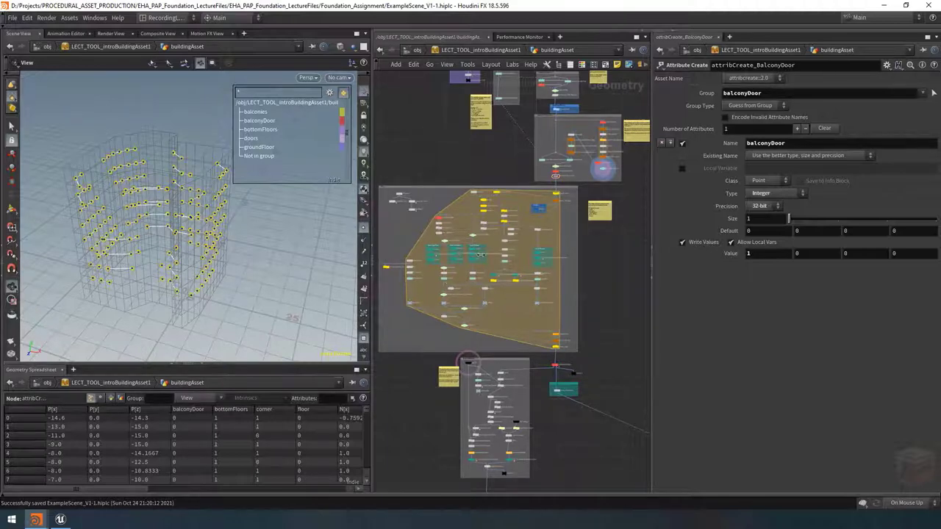
{"action": "mouse_move", "coordinate": [474, 271]}
{"action": "scroll", "coordinate": [427, 244], "scroll_direction": "up", "scroll_amount": 3}
{"action": "left_click_drag", "start_coordinate": [422, 176], "coordinate": [457, 356]}
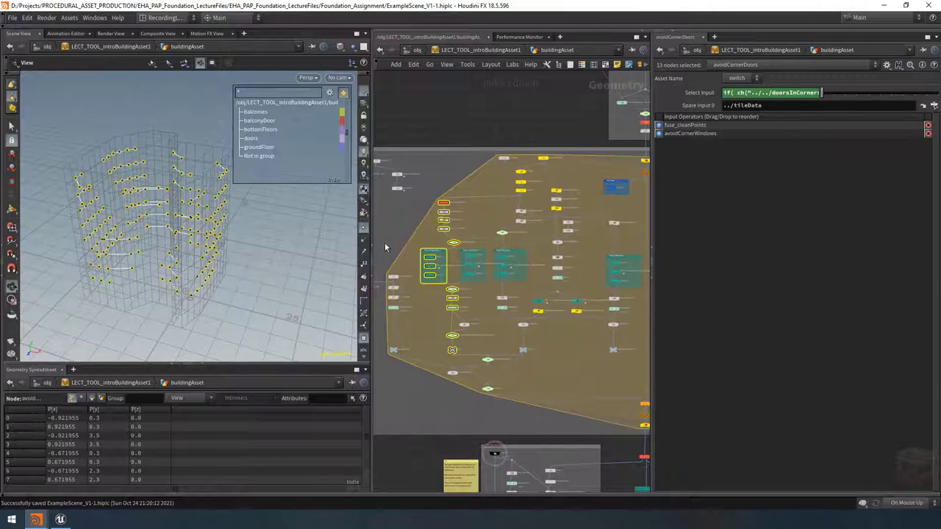
{"action": "left_click_drag", "start_coordinate": [386, 243], "coordinate": [459, 389]}
{"action": "scroll", "coordinate": [492, 328], "scroll_direction": "down", "scroll_amount": 3}
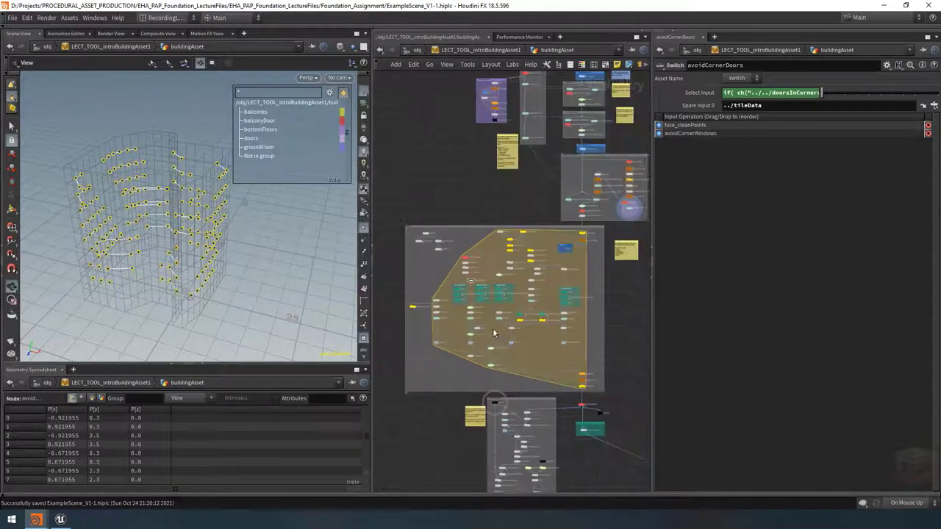
Display the compile end node of the tile loop and examine the building's balcony floor pieces from several angles
{"action": "middle_click_drag", "start_coordinate": [492, 328], "coordinate": [492, 202]}
{"action": "scroll", "coordinate": [573, 244], "scroll_direction": "up", "scroll_amount": 5}
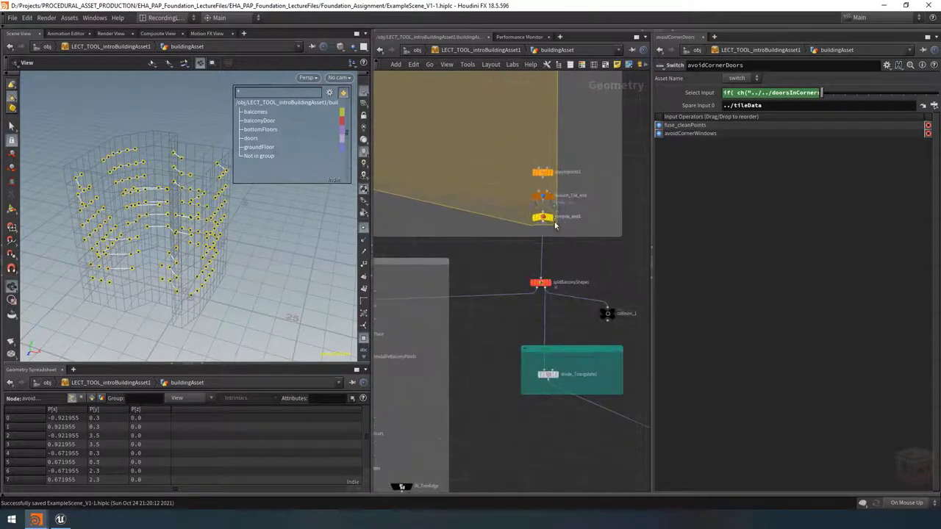
{"action": "left_click", "coordinate": [550, 217]}
{"action": "scroll", "coordinate": [152, 221], "scroll_direction": "up", "scroll_amount": 3}
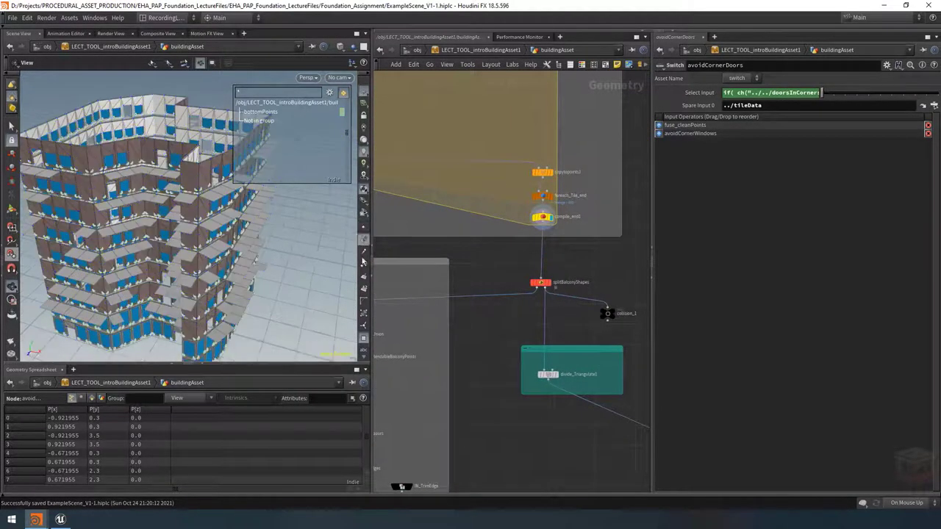
{"action": "left_click_drag", "start_coordinate": [256, 217], "coordinate": [208, 186]}
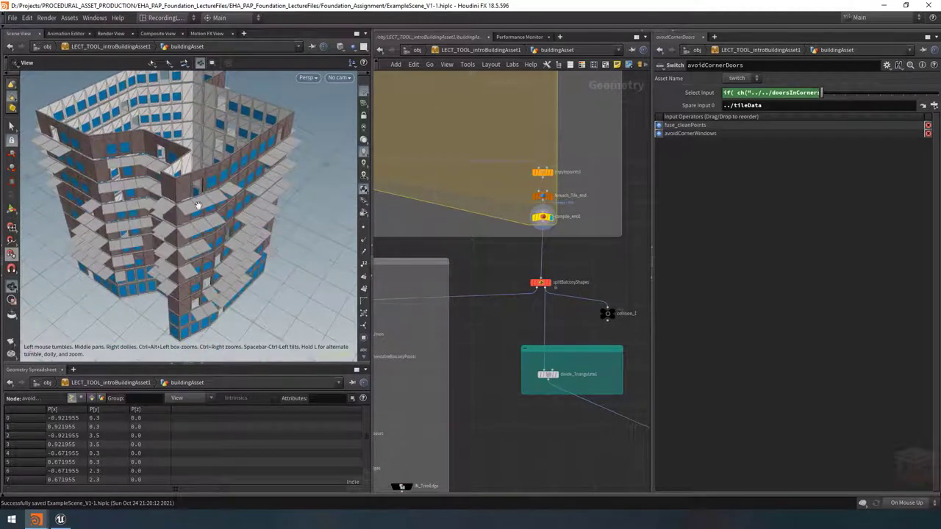
{"action": "left_click_drag", "start_coordinate": [287, 206], "coordinate": [238, 193]}
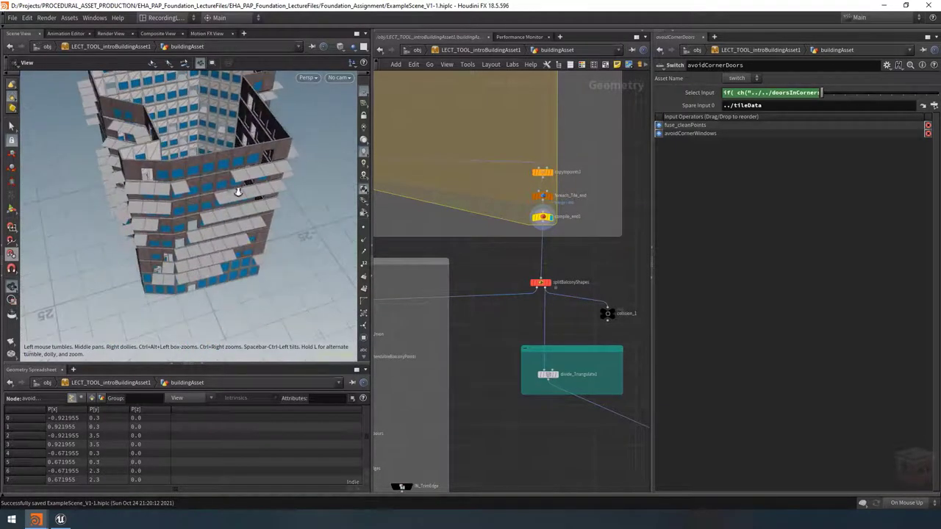
{"action": "scroll", "coordinate": [285, 179], "scroll_direction": "up", "scroll_amount": 3}
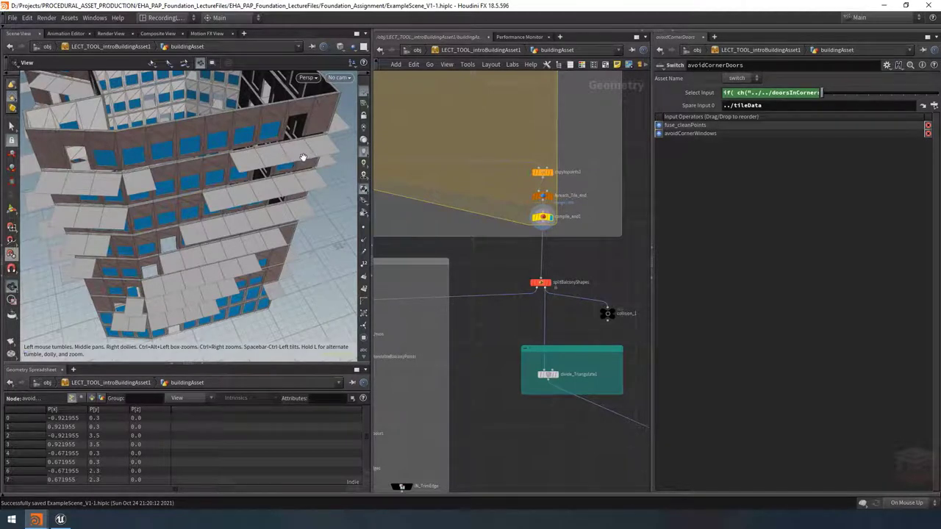
{"action": "left_click_drag", "start_coordinate": [303, 158], "coordinate": [287, 174]}
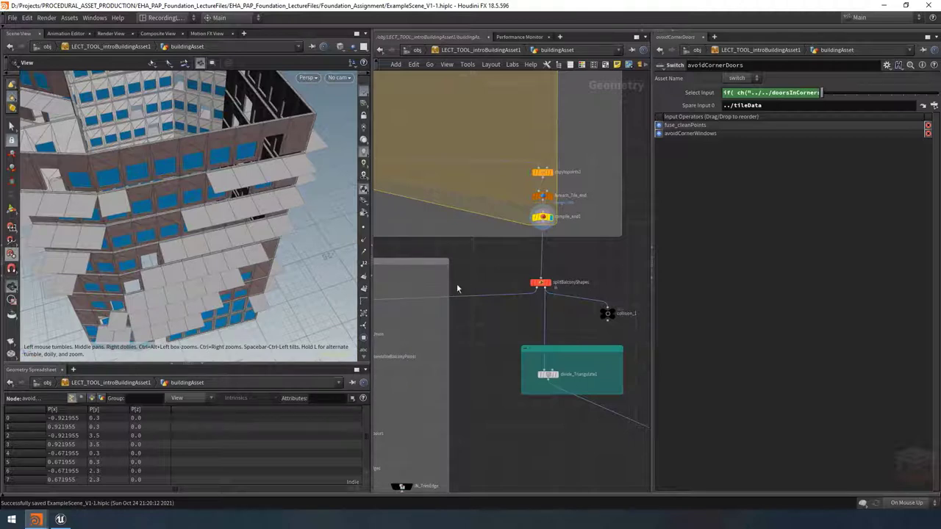
Display the split balcony shapes node below the tile loop and inspect the isolated balcony floor pieces
{"action": "scroll", "coordinate": [506, 313], "scroll_direction": "down", "scroll_amount": 5}
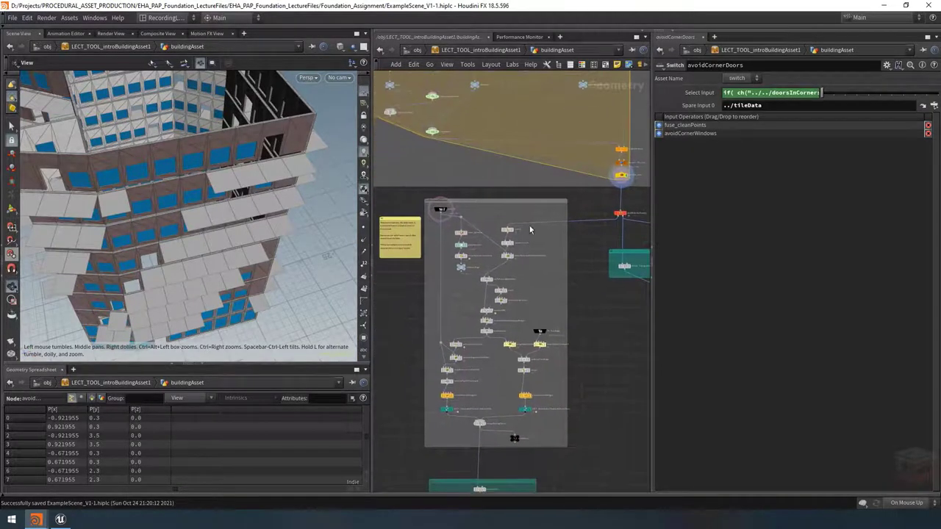
{"action": "scroll", "coordinate": [630, 213], "scroll_direction": "up", "scroll_amount": 4}
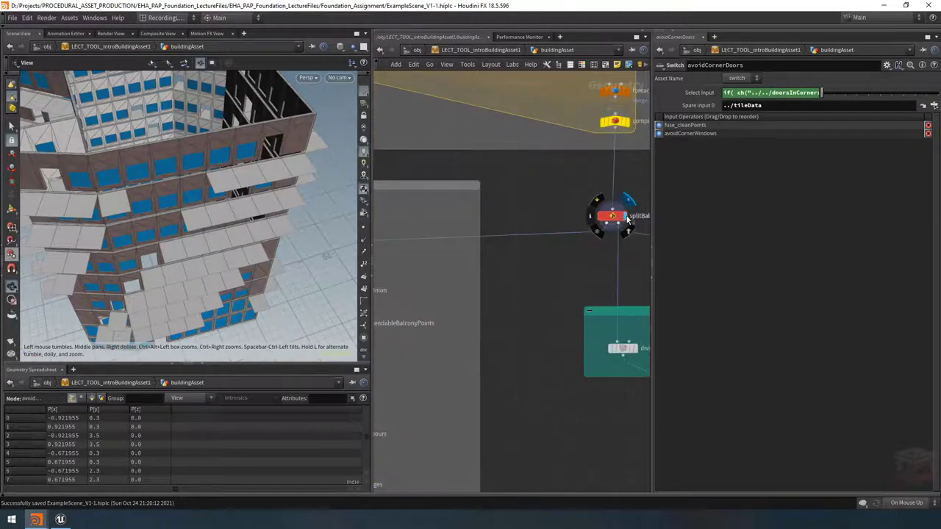
{"action": "left_click", "coordinate": [622, 215]}
{"action": "left_click_drag", "start_coordinate": [199, 192], "coordinate": [342, 126]}
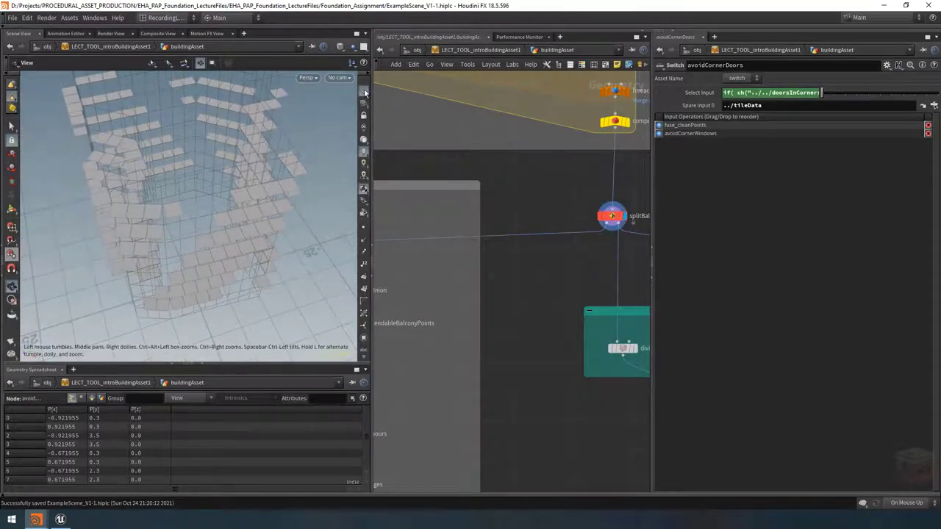
Display the fuseBalconies node in the balcony construction section to view the extended and joined balcony floors
{"action": "scroll", "coordinate": [559, 310], "scroll_direction": "down", "scroll_amount": 6}
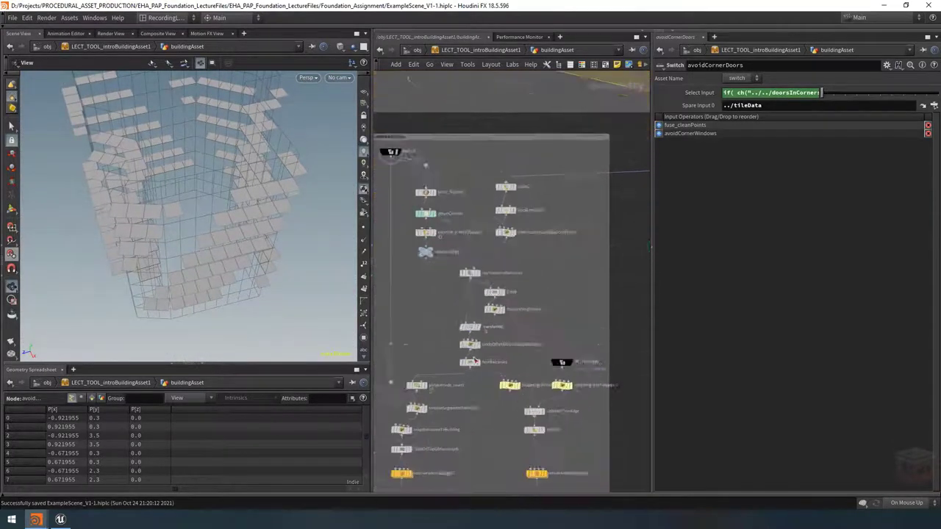
{"action": "scroll", "coordinate": [474, 361], "scroll_direction": "up", "scroll_amount": 5}
{"action": "left_click", "coordinate": [481, 361]}
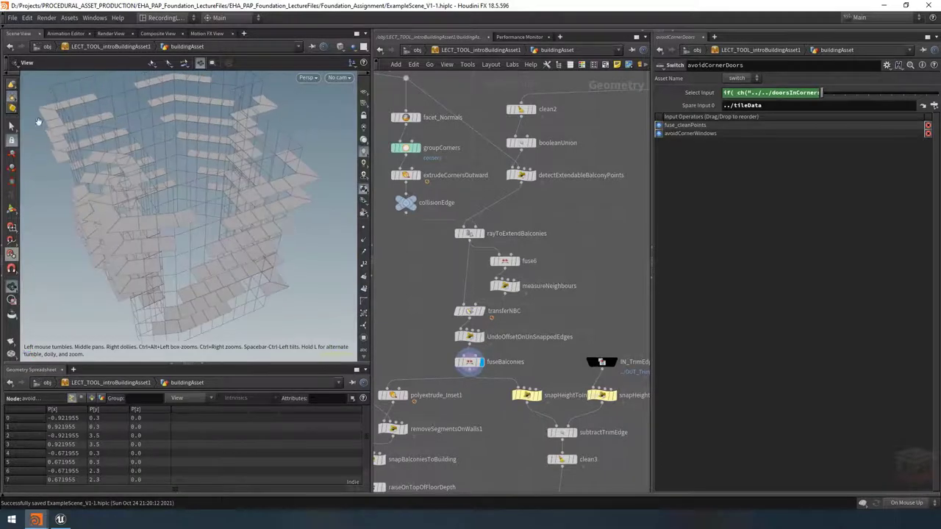
Display the mergeRailingPieces node and inspect the finished balcony railings around the building
{"action": "scroll", "coordinate": [579, 265], "scroll_direction": "down", "scroll_amount": 4}
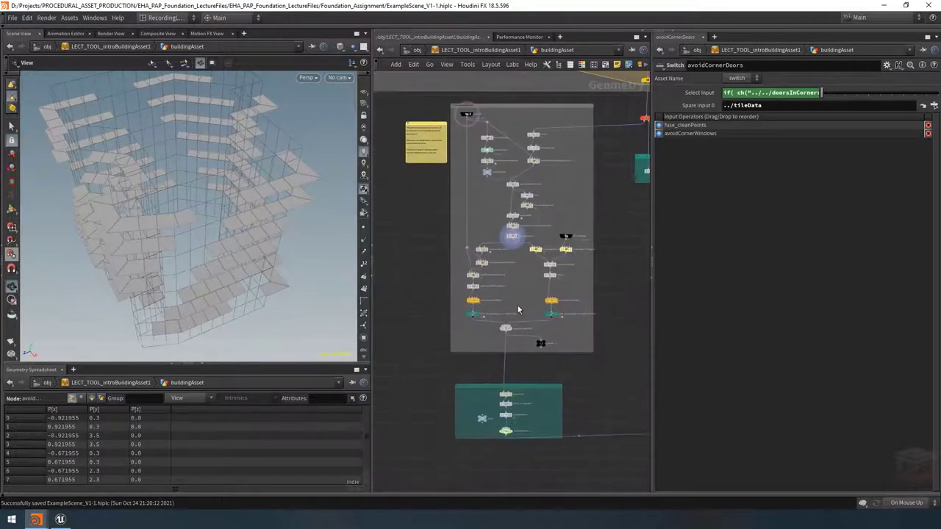
{"action": "scroll", "coordinate": [502, 337], "scroll_direction": "up", "scroll_amount": 5}
{"action": "left_click", "coordinate": [502, 337]}
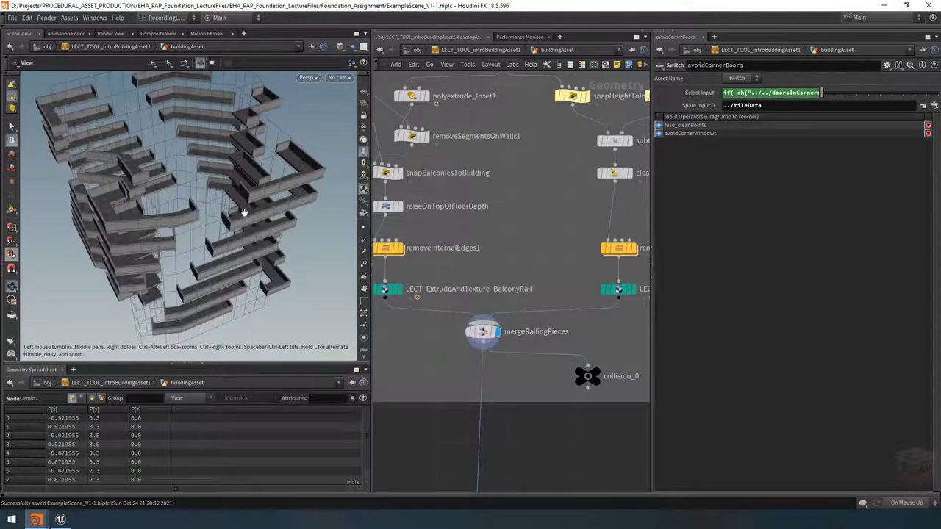
{"action": "left_click_drag", "start_coordinate": [245, 215], "coordinate": [287, 222]}
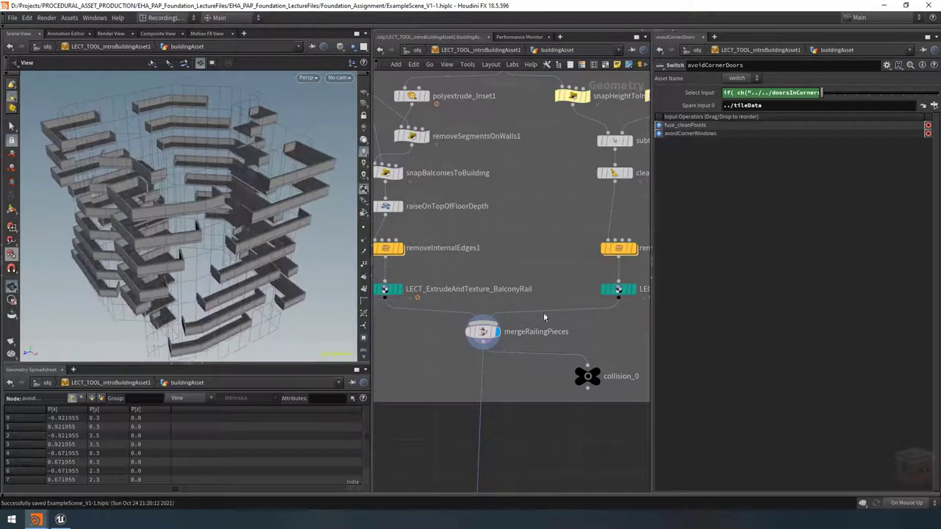
Trace the network down to the blue final merge section and pick out its output node
{"action": "scroll", "coordinate": [543, 312], "scroll_direction": "down", "scroll_amount": 6}
{"action": "scroll", "coordinate": [505, 338], "scroll_direction": "down", "scroll_amount": 5}
{"action": "middle_click_drag", "start_coordinate": [503, 339], "coordinate": [445, 322]}
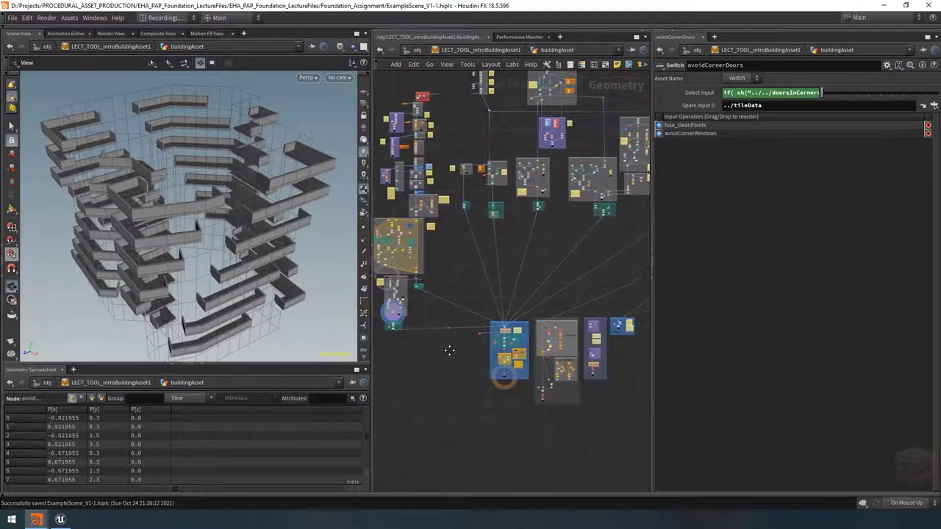
{"action": "scroll", "coordinate": [520, 270], "scroll_direction": "down", "scroll_amount": 2}
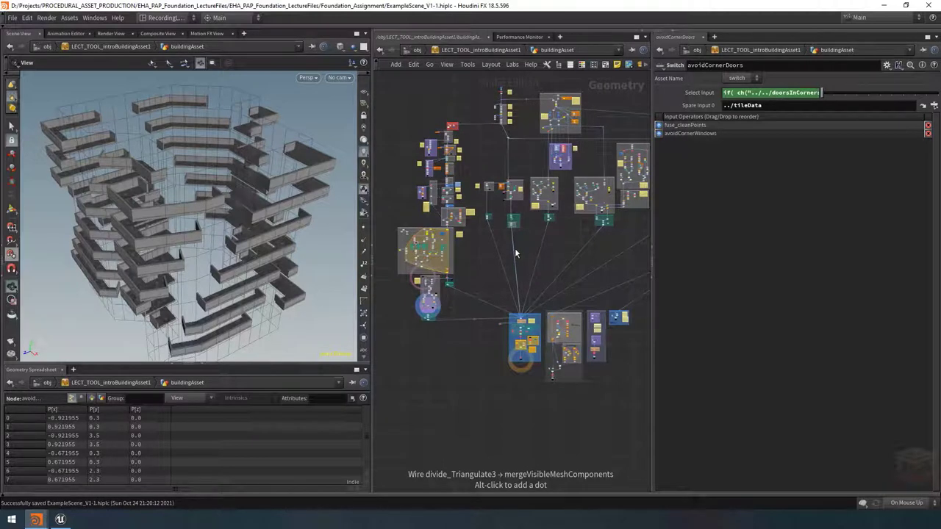
{"action": "scroll", "coordinate": [520, 362], "scroll_direction": "up", "scroll_amount": 5}
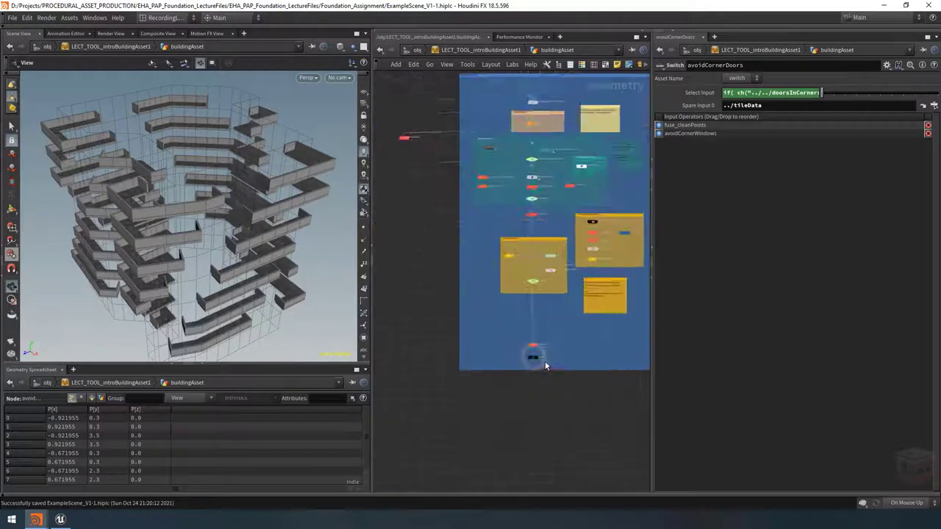
{"action": "left_click", "coordinate": [522, 350]}
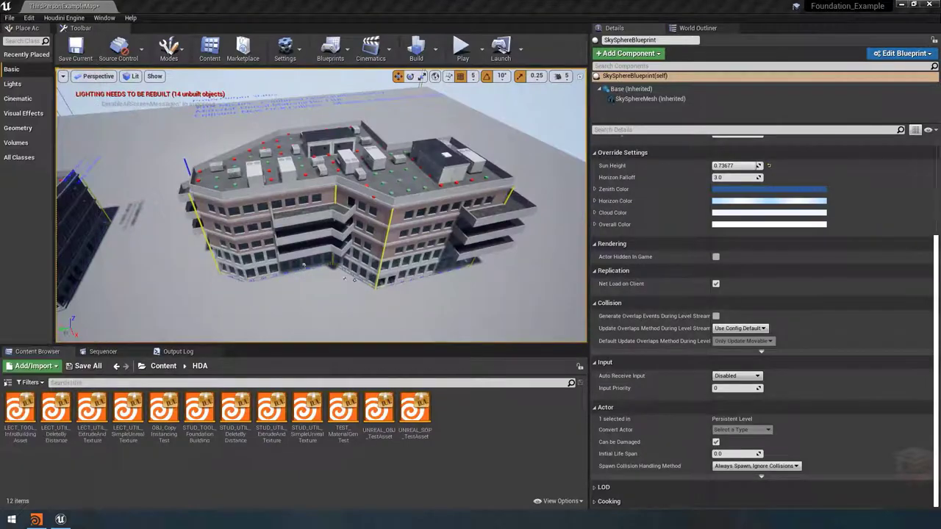
Switch to Houdini's Foundation_Scene_Vid22 scene and display the attribcreate_TileID_Doors node in the DoorsGroup section of the buildingAsset network
{"action": "left_click", "coordinate": [36, 520]}
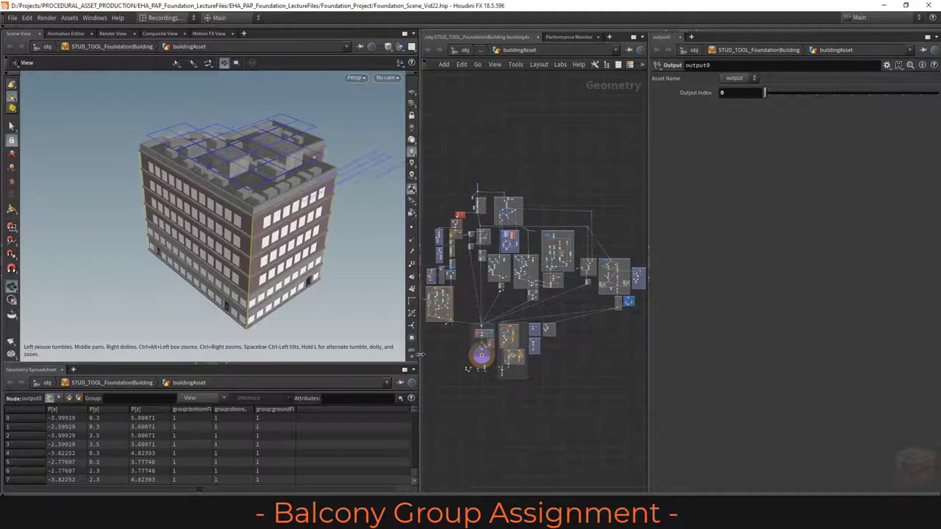
{"action": "left_click_drag", "start_coordinate": [420, 355], "coordinate": [340, 356]}
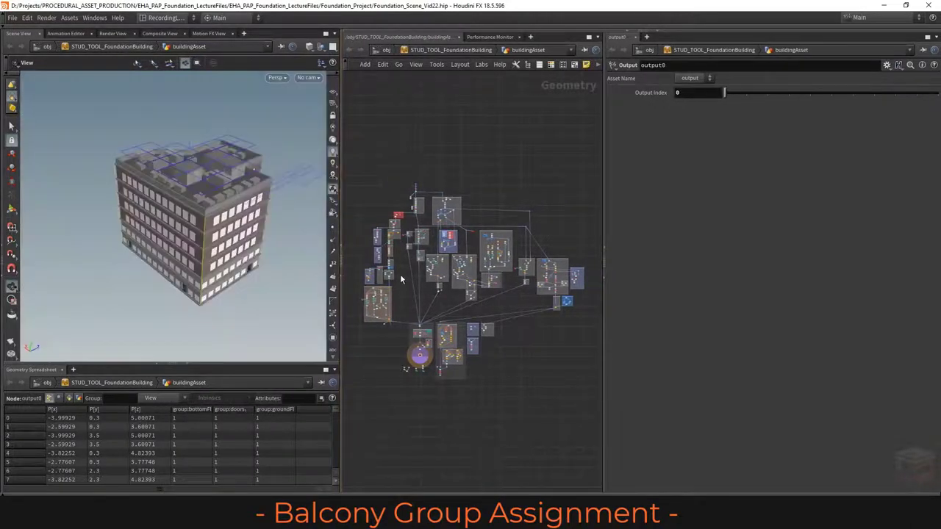
{"action": "scroll", "coordinate": [375, 282], "scroll_direction": "up", "scroll_amount": 6}
{"action": "middle_click_drag", "start_coordinate": [498, 321], "coordinate": [529, 310]}
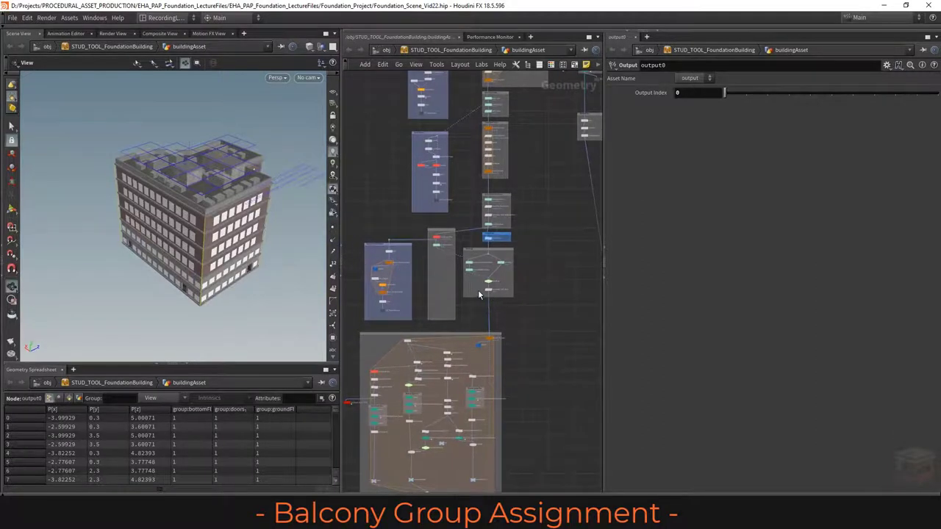
{"action": "mouse_move", "coordinate": [495, 297]}
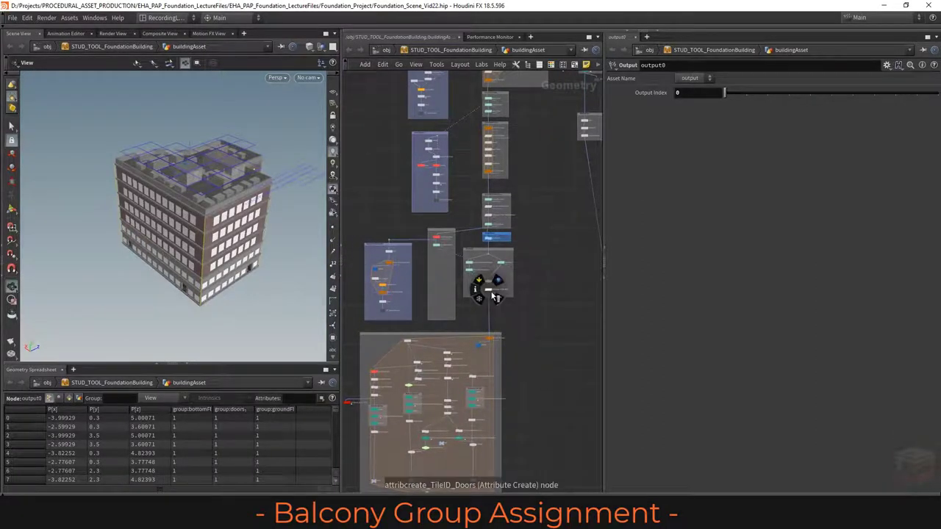
{"action": "scroll", "coordinate": [495, 297], "scroll_direction": "up", "scroll_amount": 5}
{"action": "left_click", "coordinate": [491, 284]}
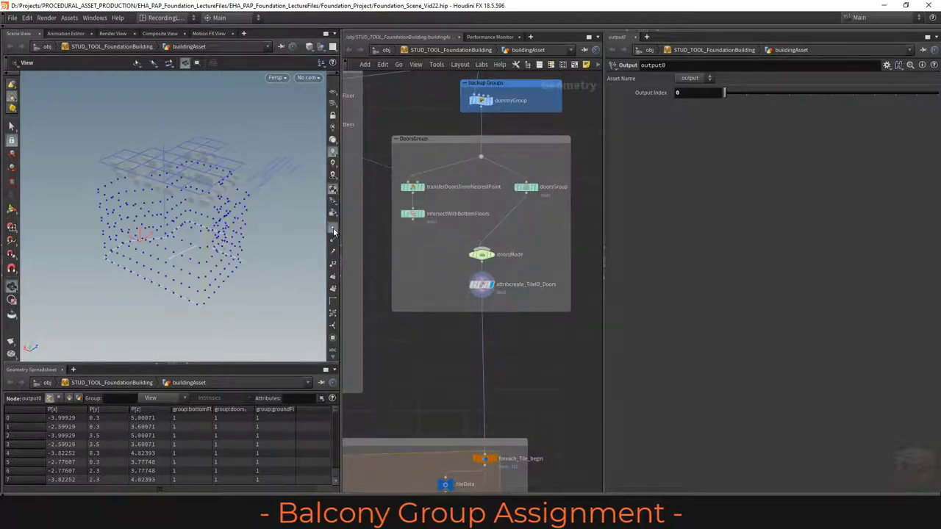
Show the building grid's group list in the viewport and set it to list point groups
{"action": "left_click_drag", "start_coordinate": [265, 147], "coordinate": [101, 265]}
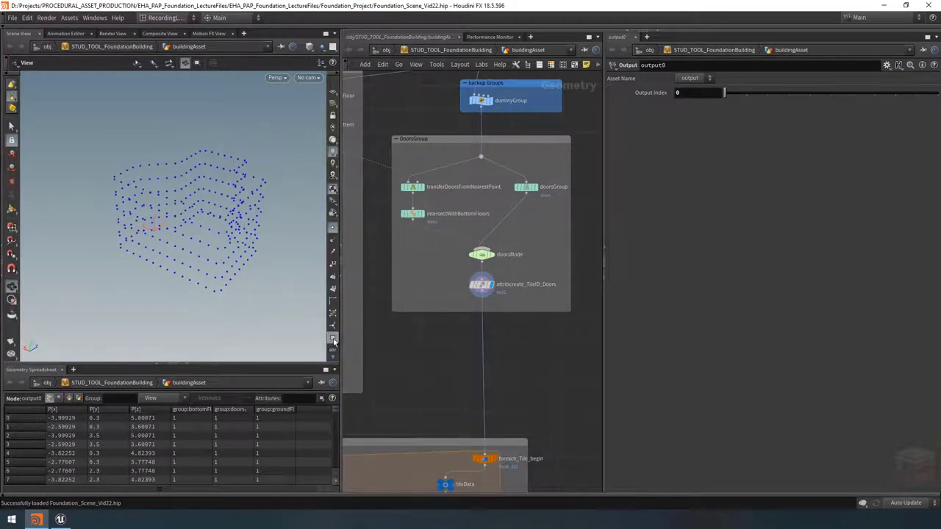
{"action": "left_click", "coordinate": [299, 93]}
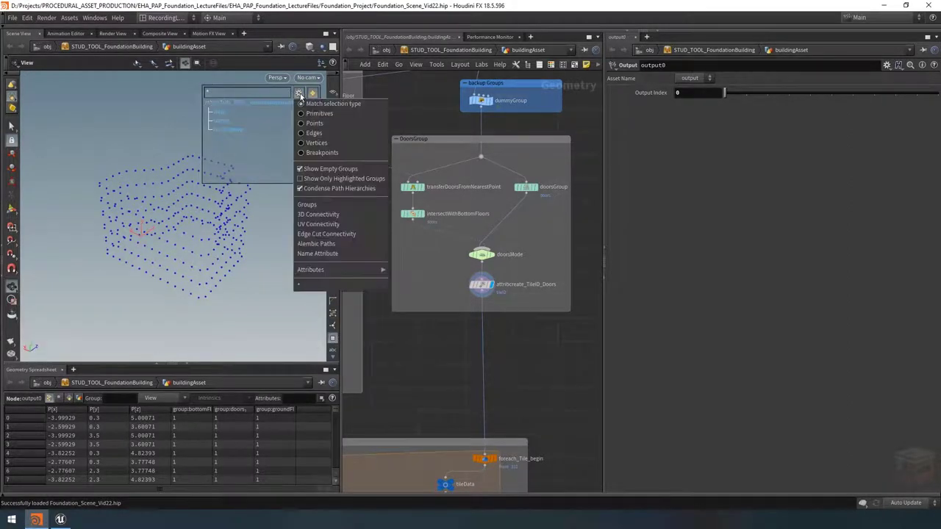
{"action": "left_click", "coordinate": [314, 124]}
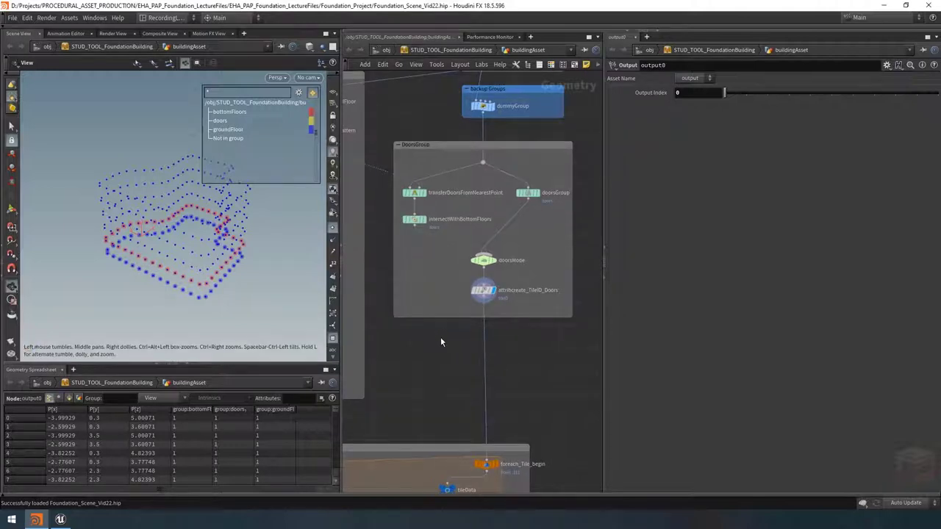
Display the groupDoorsPattern node and check the channel reference behind its Base Group parameter
{"action": "scroll", "coordinate": [538, 363], "scroll_direction": "down", "scroll_amount": 4}
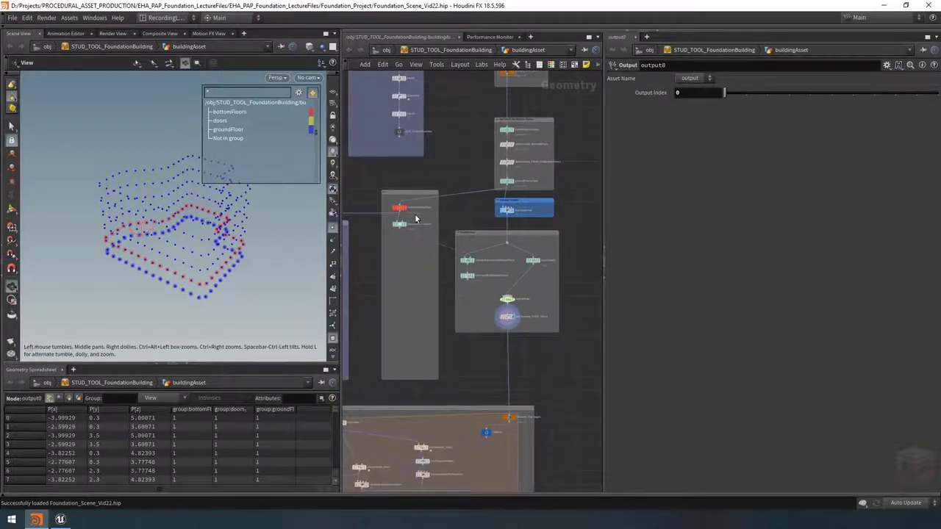
{"action": "scroll", "coordinate": [412, 210], "scroll_direction": "up", "scroll_amount": 4}
{"action": "key", "text": "r"}
{"action": "left_click", "coordinate": [388, 235]}
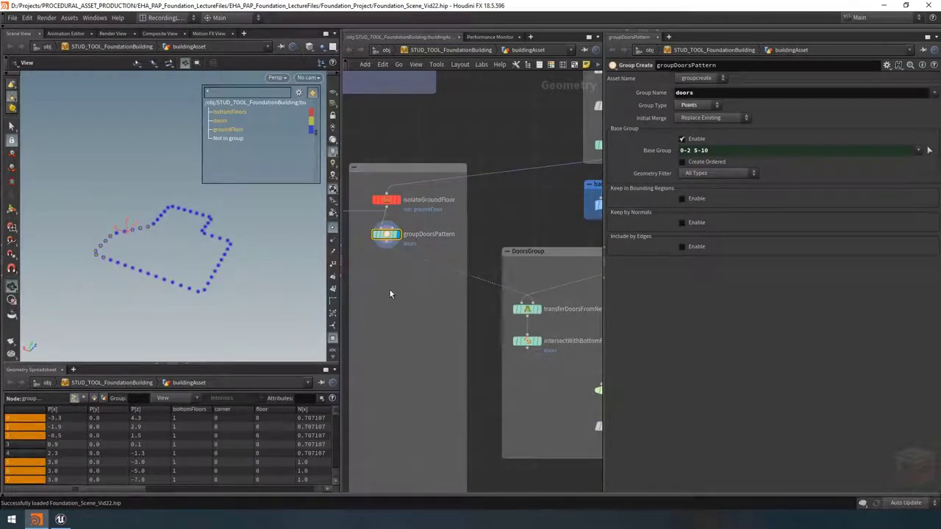
{"action": "type", "text": "chs(\"../../doorPattern\")"}
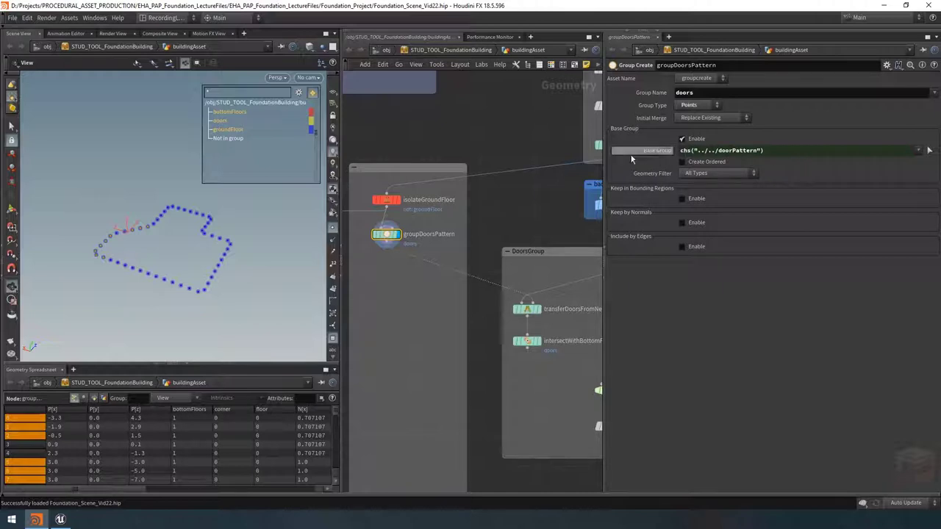
{"action": "left_click", "coordinate": [644, 153]}
{"action": "scroll", "coordinate": [426, 349], "scroll_direction": "down", "scroll_amount": 5}
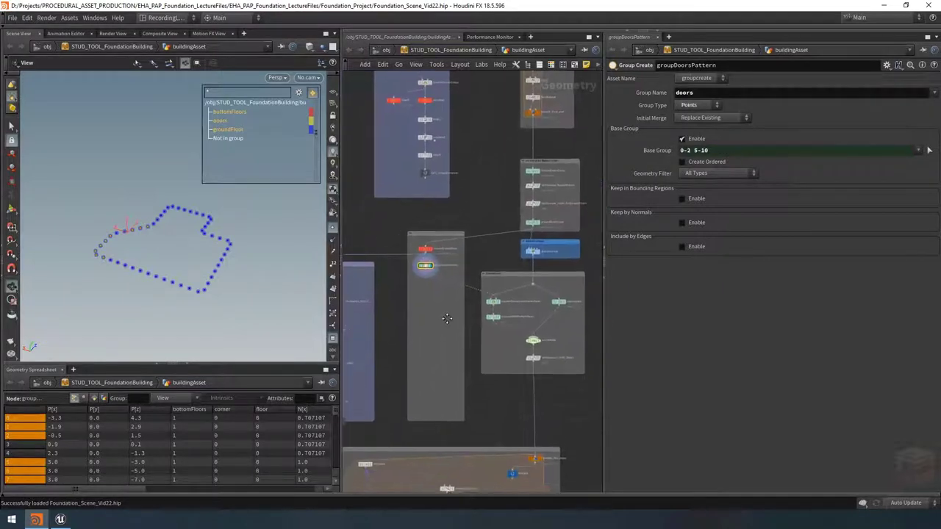
Select the foreach_Tile loop and all network sections below it, and move them down to make room beneath the DoorsGroup section
{"action": "scroll", "coordinate": [547, 353], "scroll_direction": "down", "scroll_amount": 6}
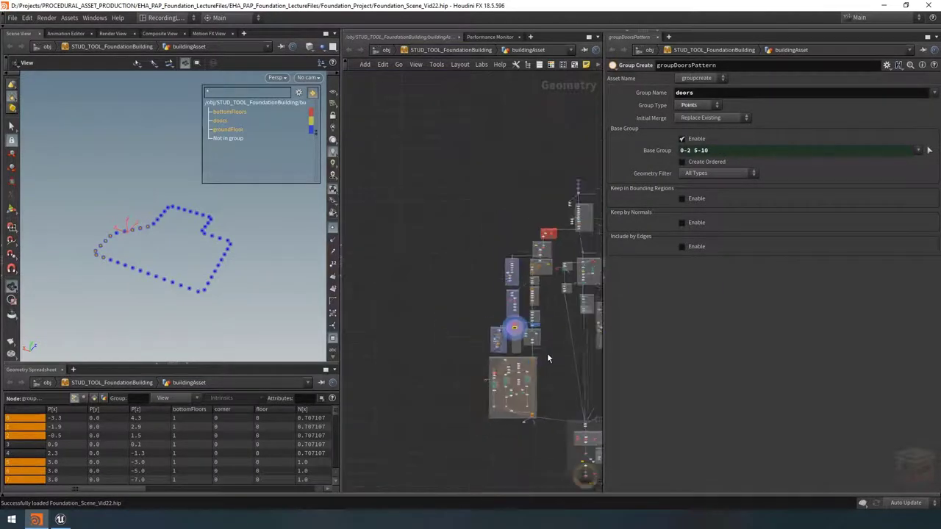
{"action": "scroll", "coordinate": [466, 292], "scroll_direction": "up", "scroll_amount": 3}
{"action": "scroll", "coordinate": [463, 290], "scroll_direction": "down", "scroll_amount": 3}
{"action": "scroll", "coordinate": [566, 401], "scroll_direction": "down", "scroll_amount": 1}
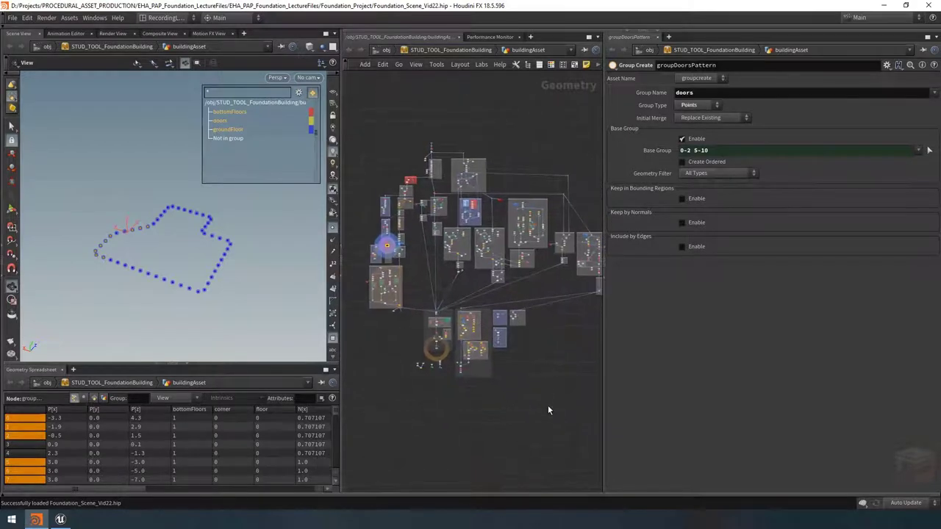
{"action": "left_click_drag", "start_coordinate": [553, 417], "coordinate": [349, 297]}
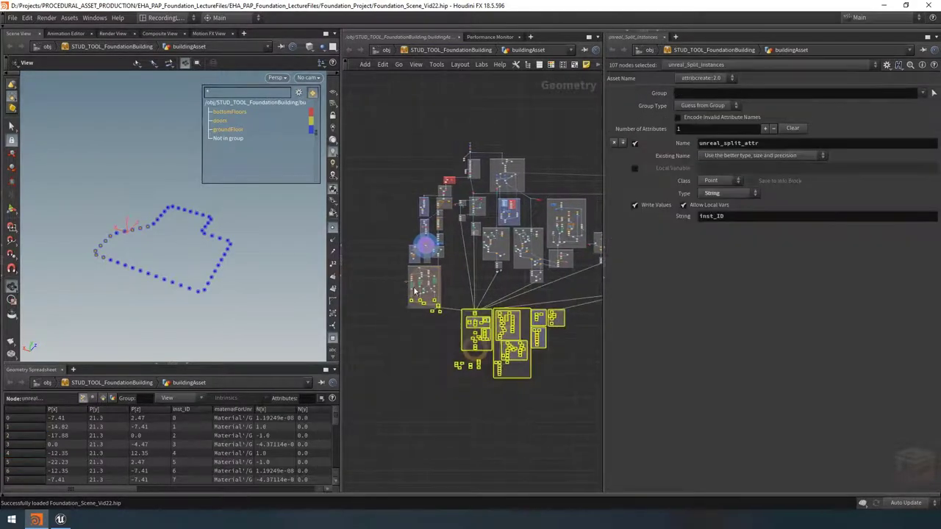
{"action": "scroll", "coordinate": [403, 277], "scroll_direction": "up", "scroll_amount": 3}
{"action": "left_click_drag", "start_coordinate": [401, 256], "coordinate": [544, 380], "text": "shift"}
{"action": "scroll", "coordinate": [489, 257], "scroll_direction": "up", "scroll_amount": 2}
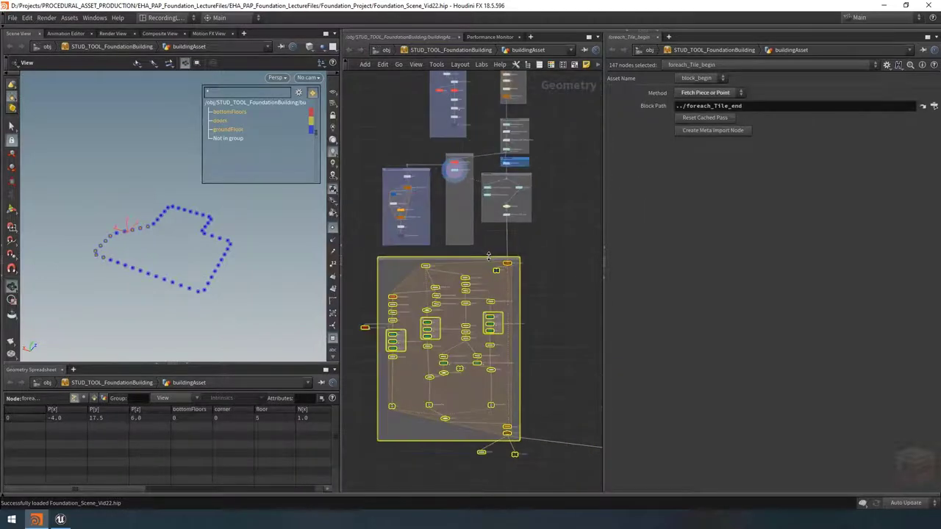
{"action": "left_click_drag", "start_coordinate": [488, 260], "coordinate": [487, 328]}
{"action": "key", "text": "ctrl+z"}
{"action": "scroll", "coordinate": [493, 296], "scroll_direction": "down", "scroll_amount": 2}
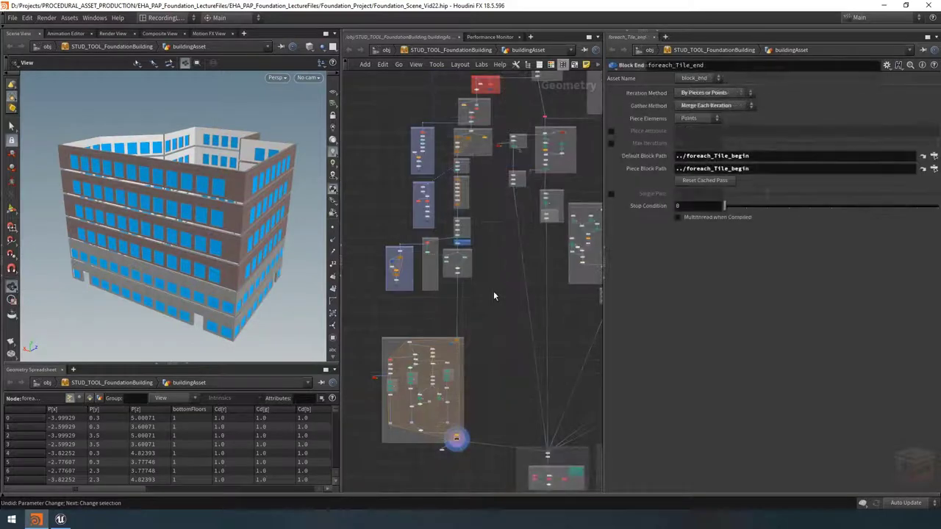
Display the attribcreate_TileID_Doors node with the viewport group list on, highlight the doors group and review the groupDoorsPattern node's settings
{"action": "scroll", "coordinate": [433, 259], "scroll_direction": "up", "scroll_amount": 5}
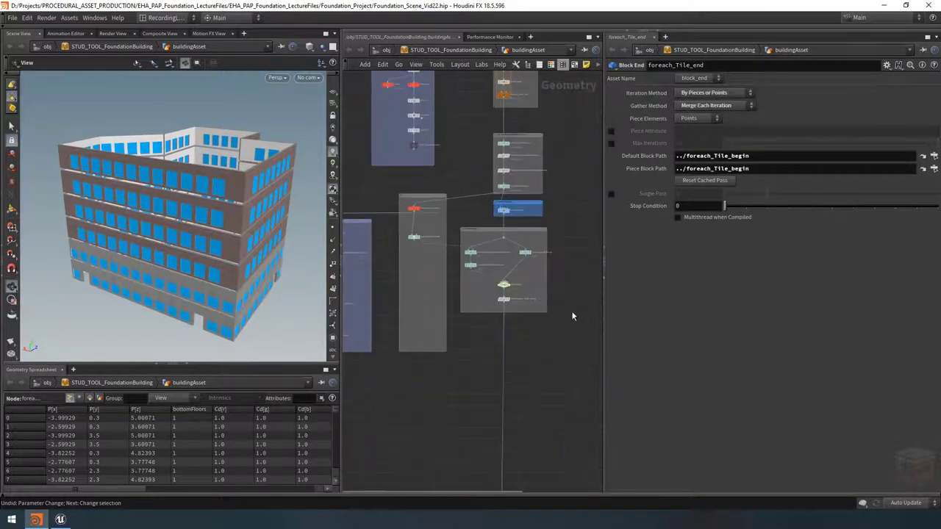
{"action": "scroll", "coordinate": [485, 263], "scroll_direction": "up", "scroll_amount": 2}
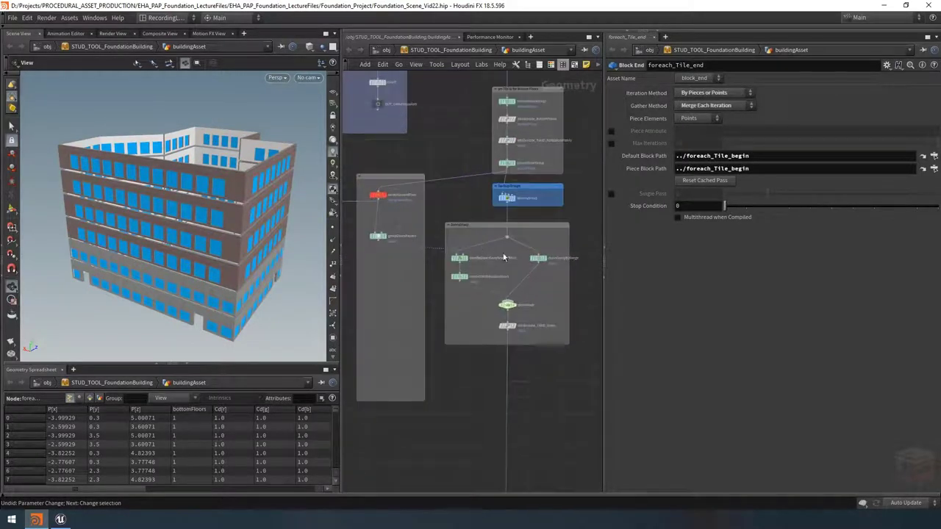
{"action": "scroll", "coordinate": [474, 256], "scroll_direction": "up", "scroll_amount": 1}
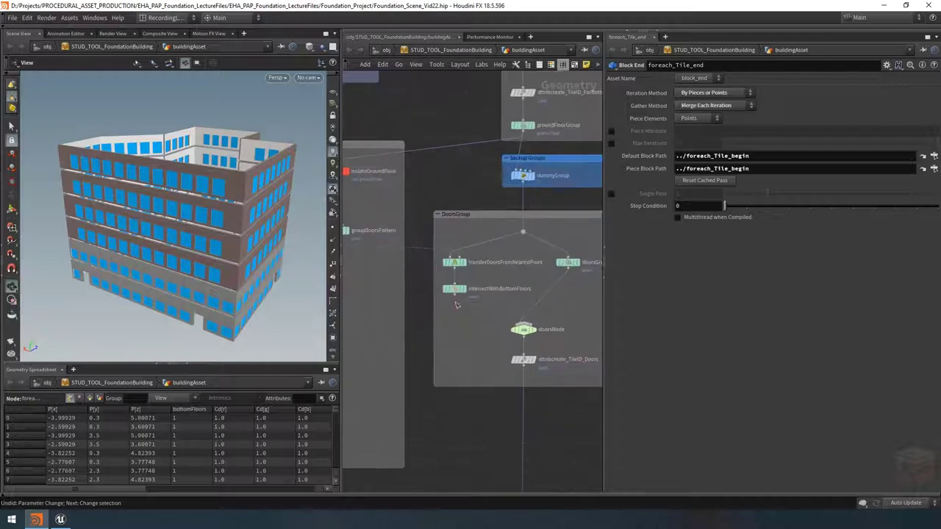
{"action": "scroll", "coordinate": [560, 346], "scroll_direction": "up", "scroll_amount": 1}
{"action": "left_click", "coordinate": [539, 362]}
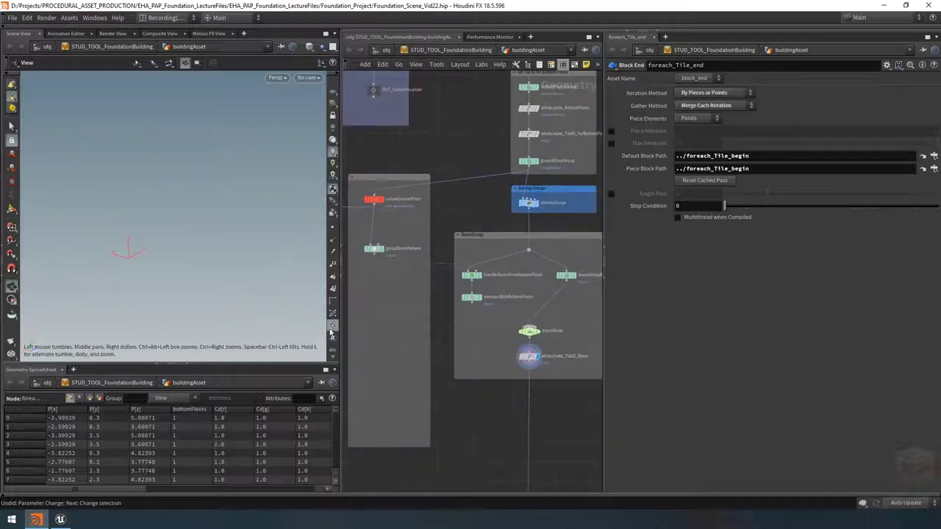
{"action": "left_click", "coordinate": [332, 337]}
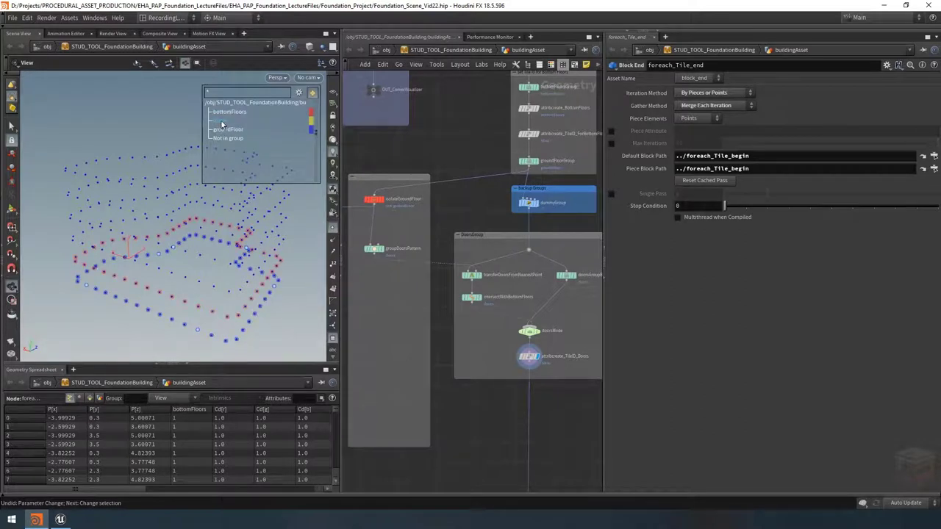
{"action": "scroll", "coordinate": [544, 386], "scroll_direction": "down", "scroll_amount": 2}
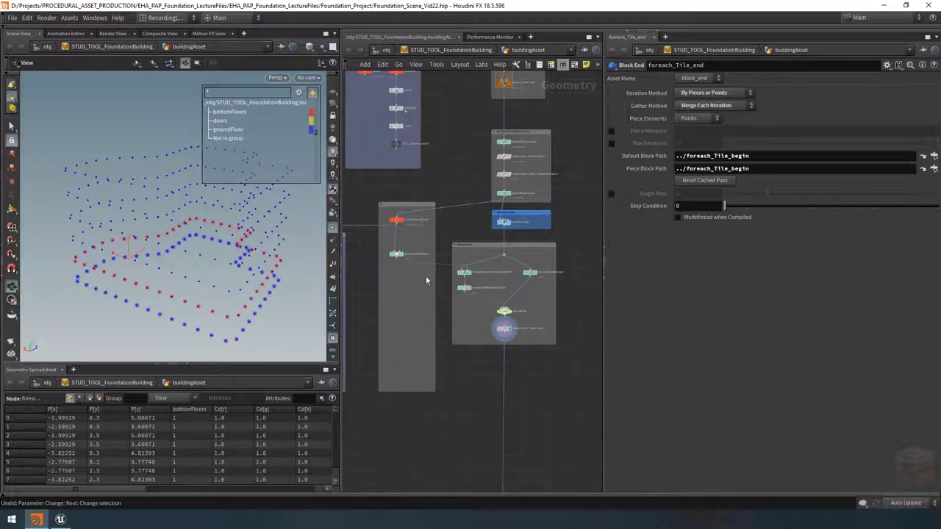
{"action": "scroll", "coordinate": [419, 284], "scroll_direction": "up", "scroll_amount": 2}
{"action": "left_click", "coordinate": [386, 241]}
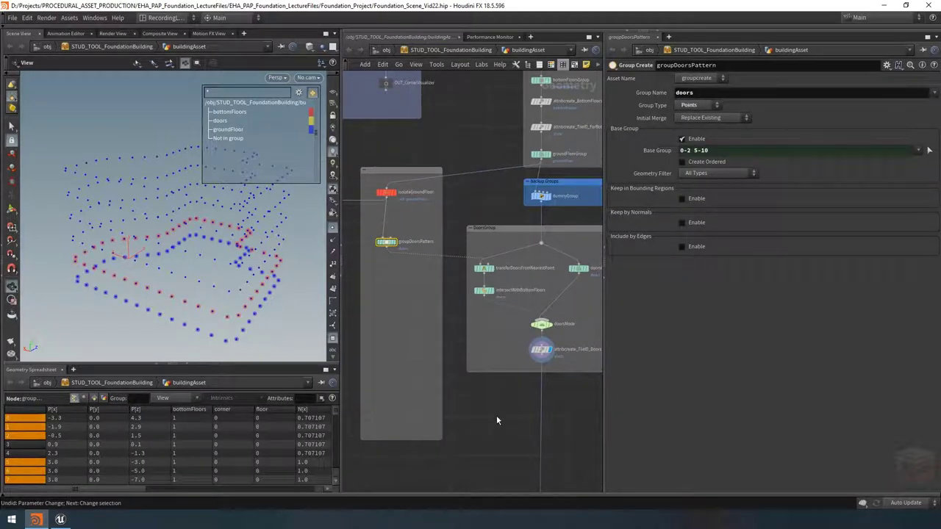
{"action": "scroll", "coordinate": [495, 414], "scroll_direction": "down", "scroll_amount": 3}
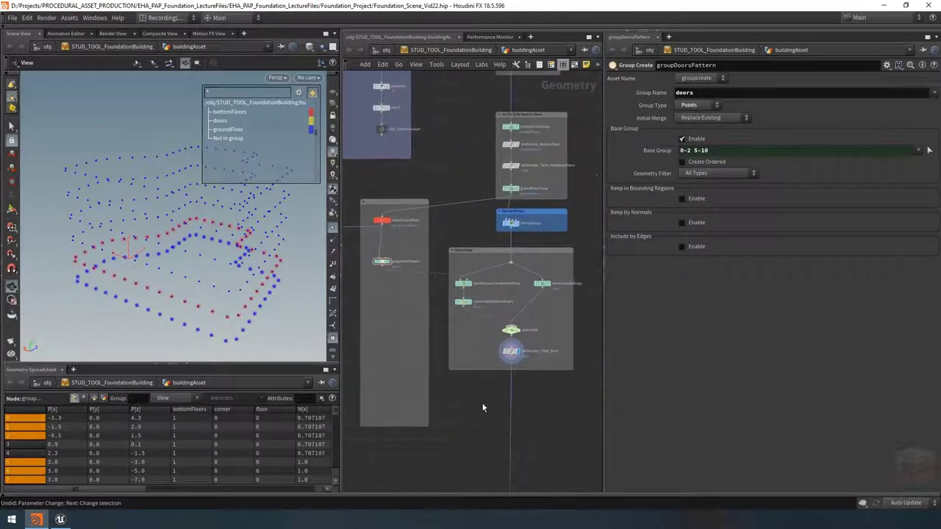
Open the STUD_TOOL_FoundationBuilding asset's parameters in a floating window and review its Doors And Windows settings
{"action": "right_click", "coordinate": [440, 50]}
{"action": "mouse_move", "coordinate": [513, 134]}
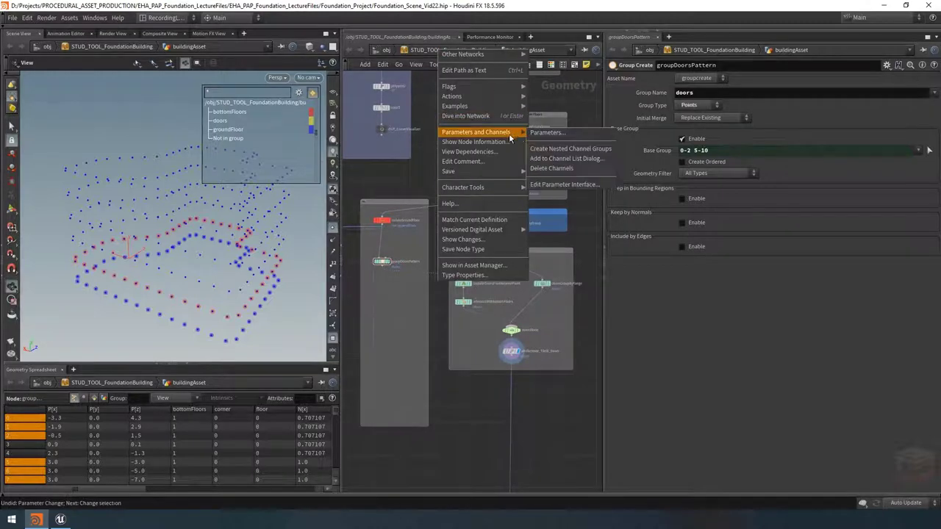
{"action": "left_click", "coordinate": [544, 133]}
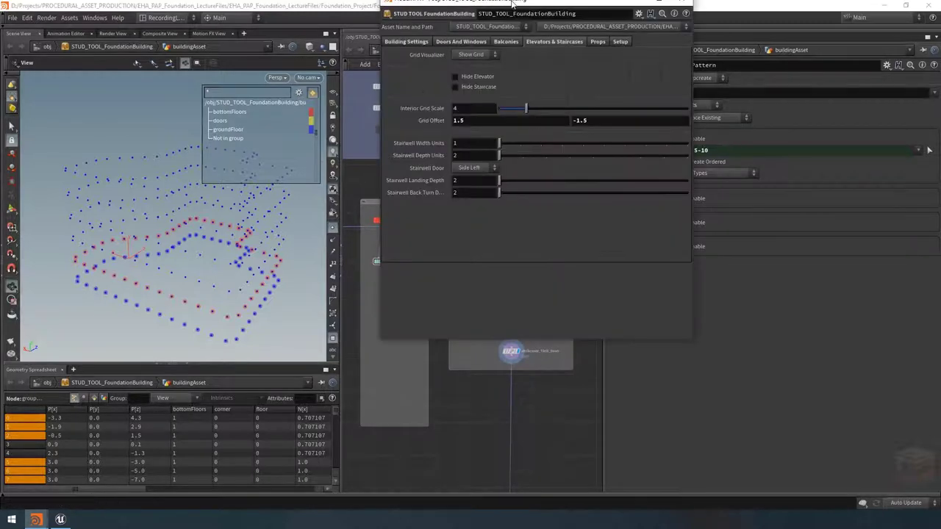
{"action": "left_click_drag", "start_coordinate": [511, 5], "coordinate": [312, 79]}
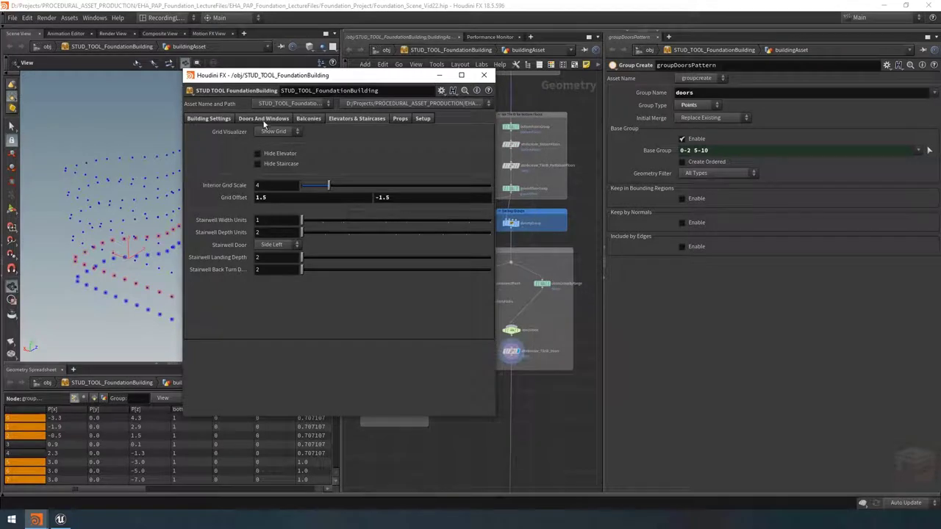
{"action": "left_click", "coordinate": [264, 118]}
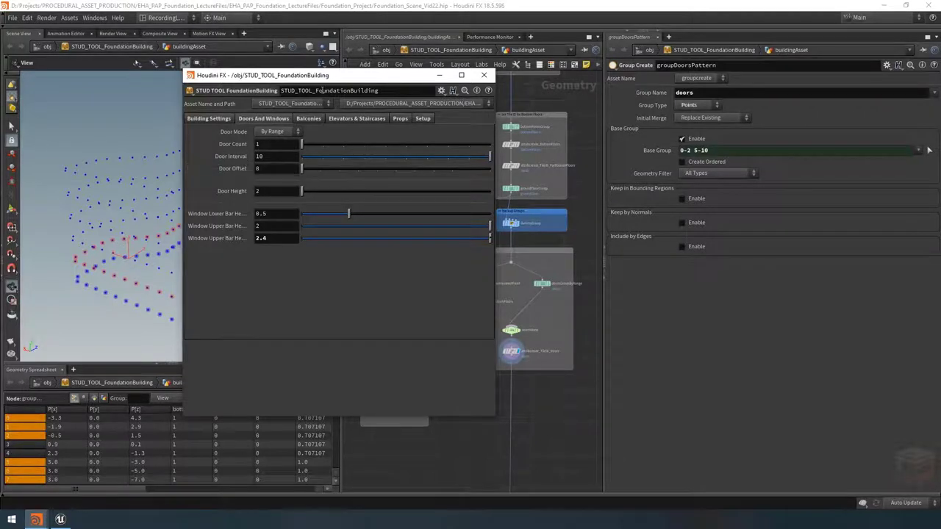
{"action": "left_click_drag", "start_coordinate": [371, 77], "coordinate": [443, 79]}
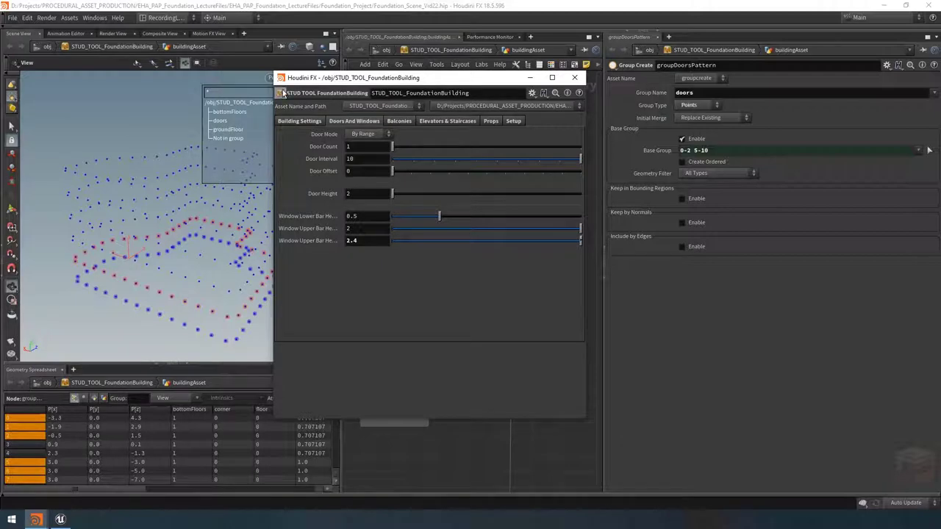
Open the type properties of the STUD_TOOL_FoundationBuilding asset at its existing parameters, down to the Balconies folder
{"action": "left_click", "coordinate": [281, 93]}
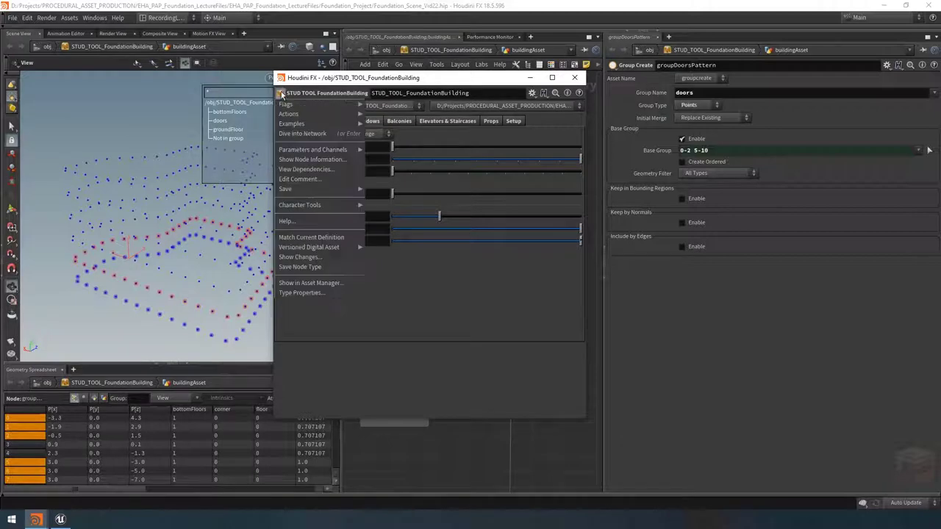
{"action": "left_click", "coordinate": [307, 293]}
{"action": "left_click_drag", "start_coordinate": [360, 11], "coordinate": [394, 72]}
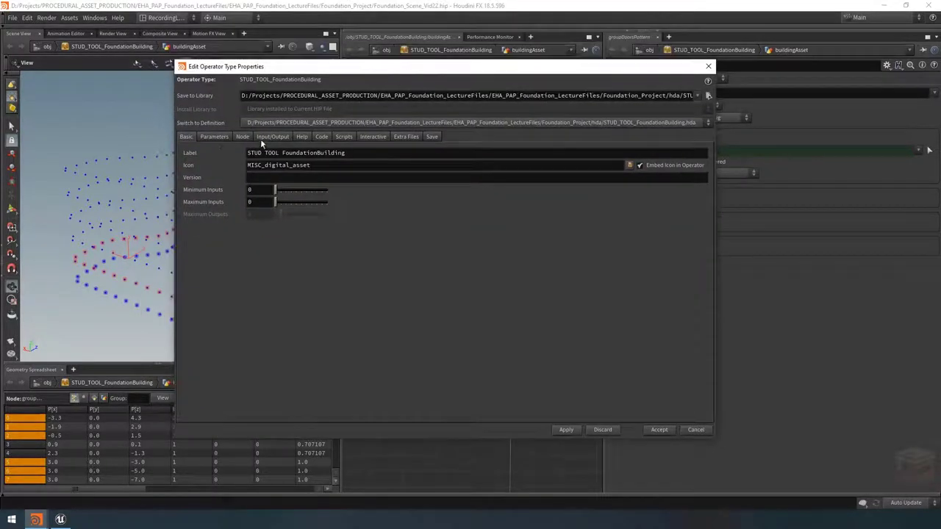
{"action": "left_click", "coordinate": [214, 136]}
{"action": "scroll", "coordinate": [454, 222], "scroll_direction": "down", "scroll_amount": 4}
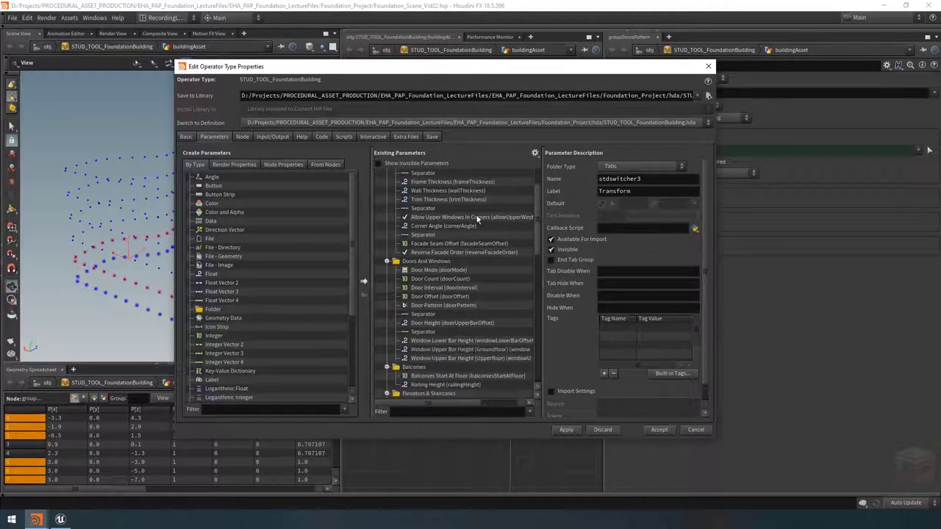
{"action": "scroll", "coordinate": [471, 217], "scroll_direction": "down", "scroll_amount": 2}
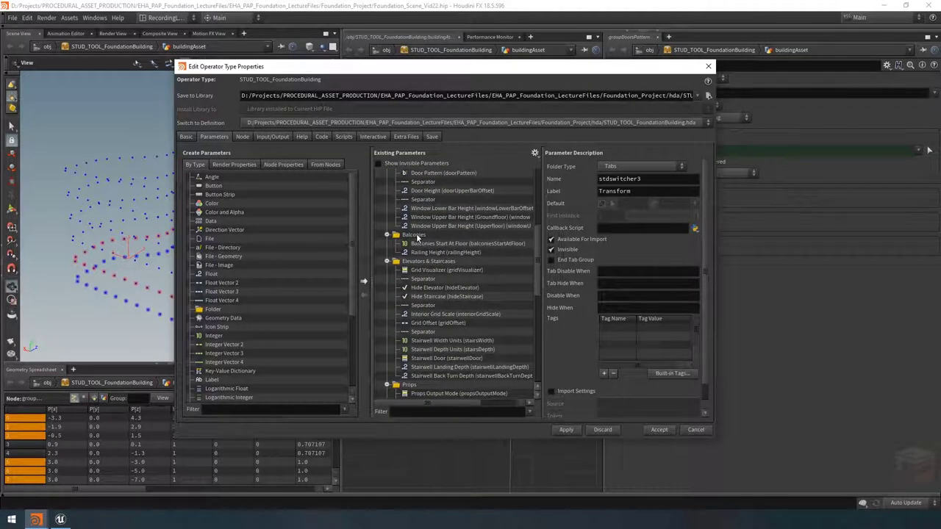
Collapse the Building Settings, Elevators & Staircases, Props and Setup parameter folders, keeping Doors And Windows and Balconies expanded
{"action": "left_click", "coordinate": [414, 235]}
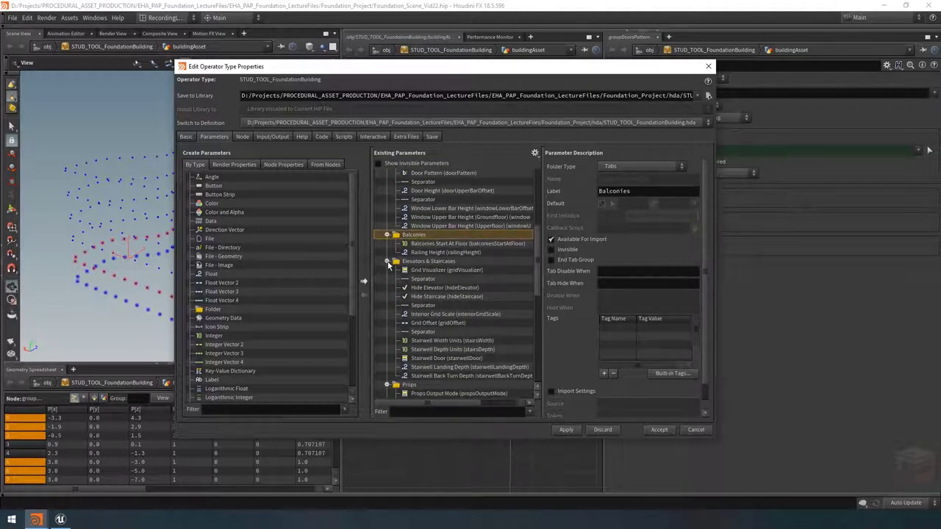
{"action": "left_click", "coordinate": [387, 261]}
{"action": "left_click", "coordinate": [387, 270]}
{"action": "left_click", "coordinate": [387, 278]}
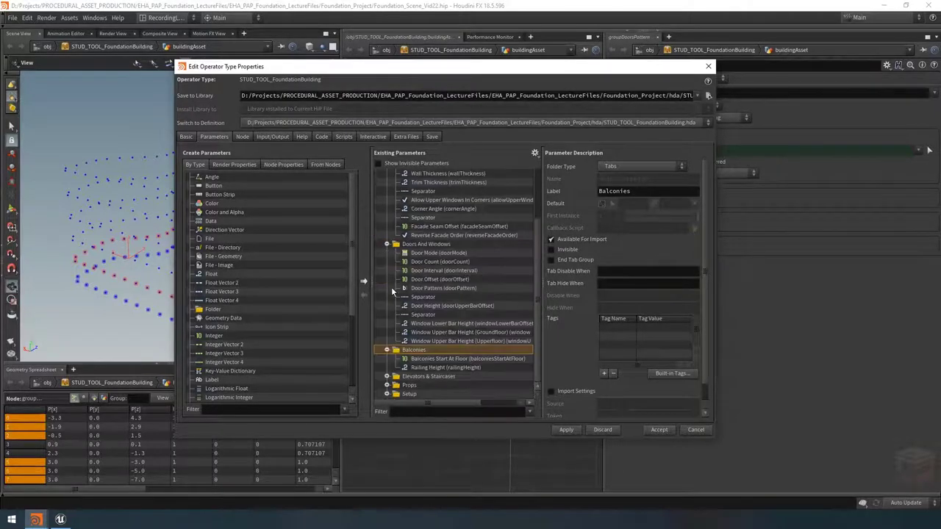
{"action": "left_click", "coordinate": [387, 246]}
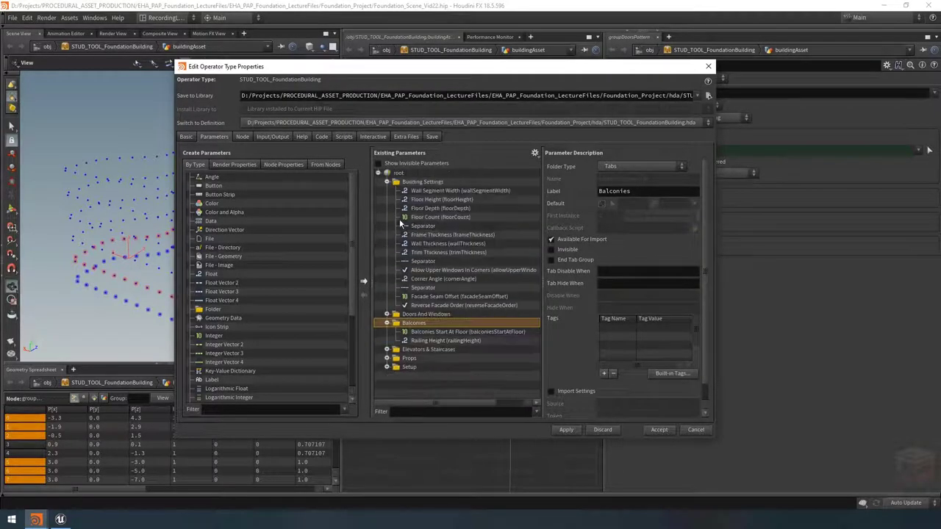
{"action": "left_click", "coordinate": [386, 182]}
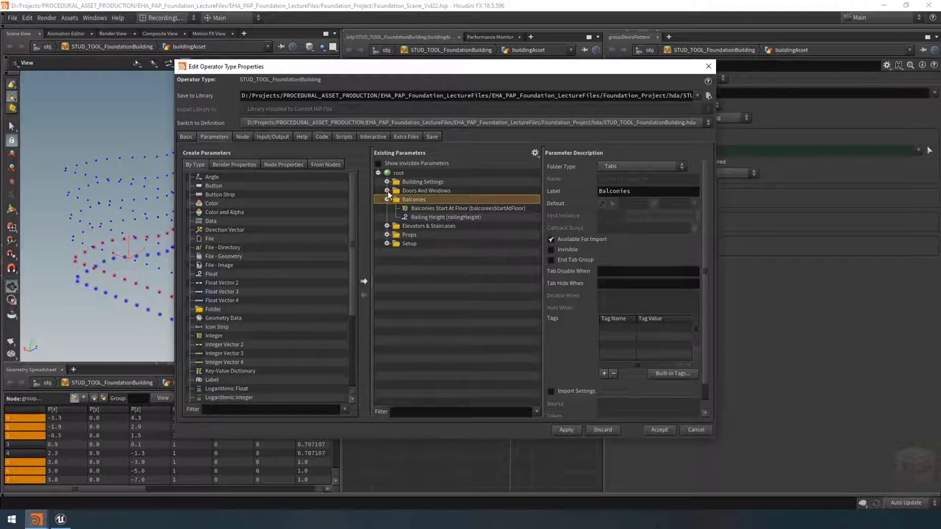
{"action": "left_click", "coordinate": [387, 191]}
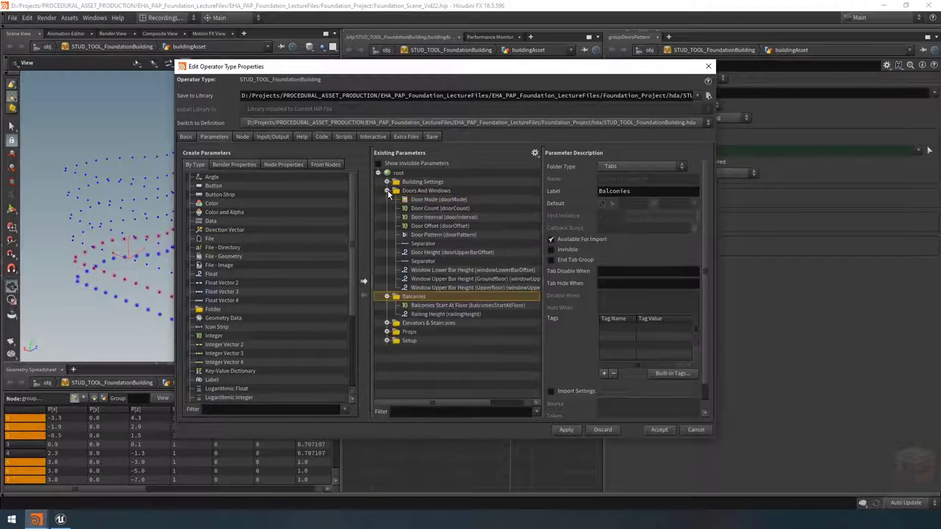
Copy the five parameters from Door Mode to Door Pattern into the Balconies folder, placing them below Balconies Start At Floor
{"action": "left_click", "coordinate": [432, 202]}
{"action": "left_click", "coordinate": [435, 236], "text": "shift"}
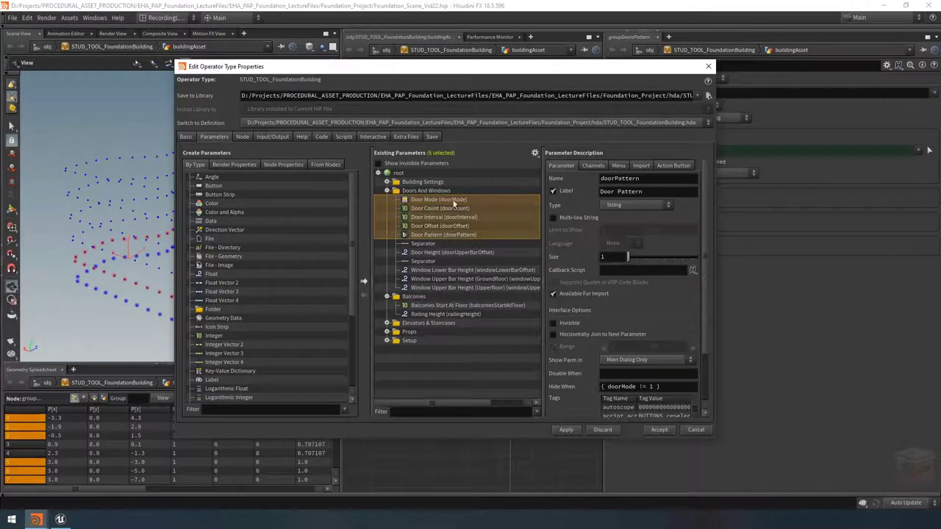
{"action": "left_click", "coordinate": [413, 296]}
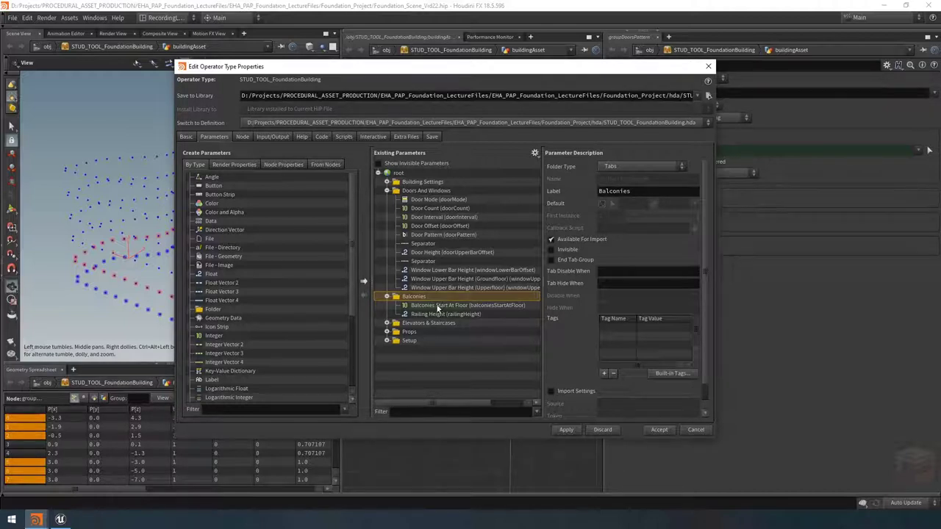
{"action": "key", "text": "ctrl+v"}
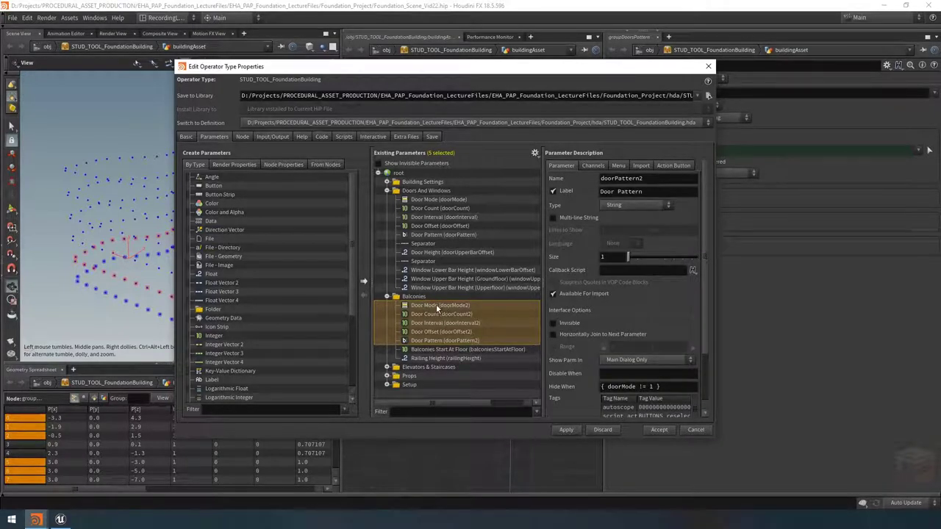
{"action": "left_click_drag", "start_coordinate": [436, 304], "coordinate": [430, 357]}
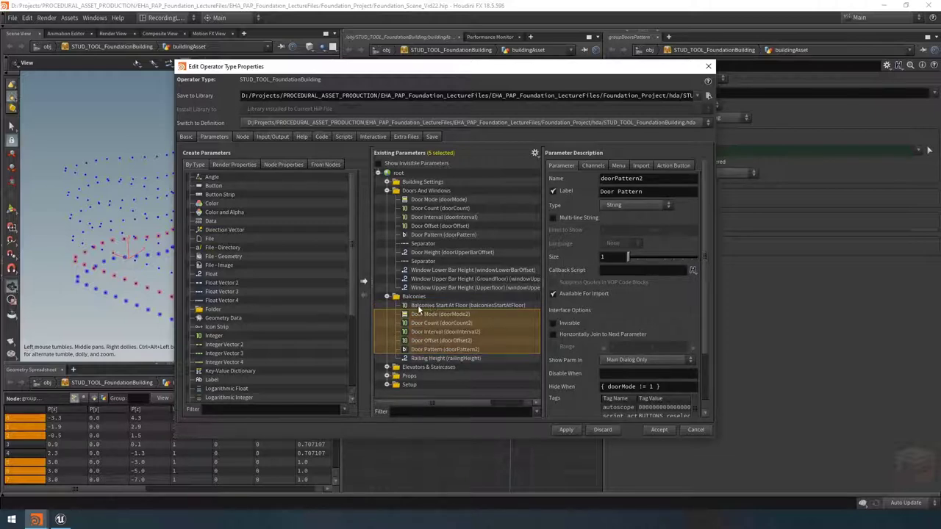
Add one separator above and one below the five copied door parameters in the Balconies folder
{"action": "left_click", "coordinate": [431, 305]}
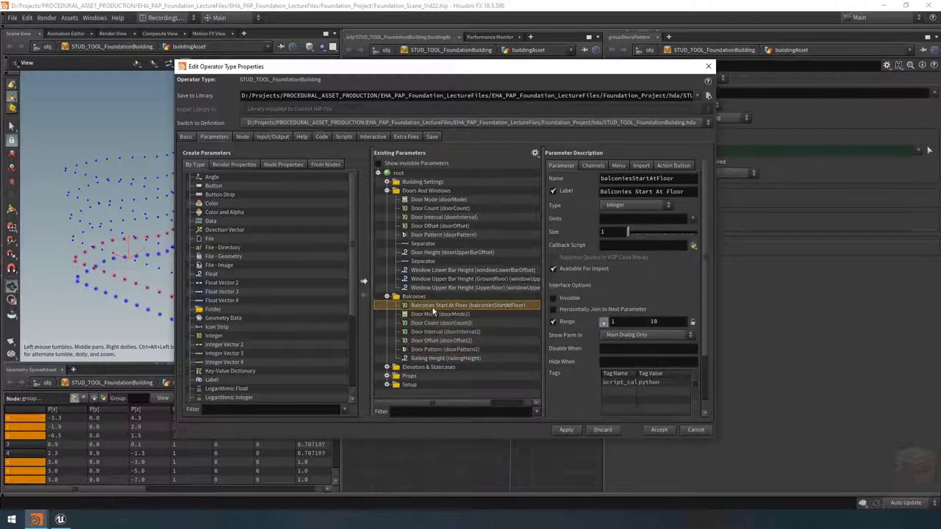
{"action": "left_click", "coordinate": [443, 359], "text": "ctrl"}
{"action": "left_click", "coordinate": [472, 313]}
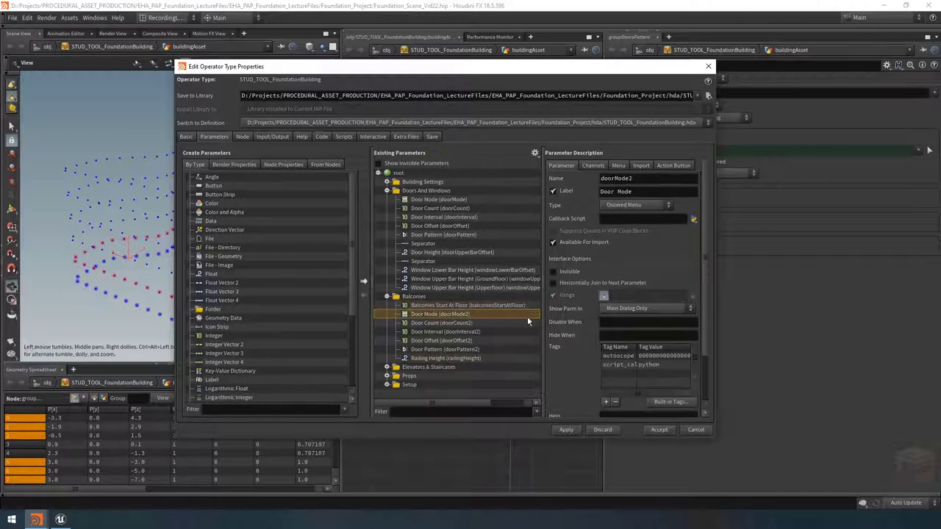
{"action": "scroll", "coordinate": [246, 315], "scroll_direction": "down", "scroll_amount": 5}
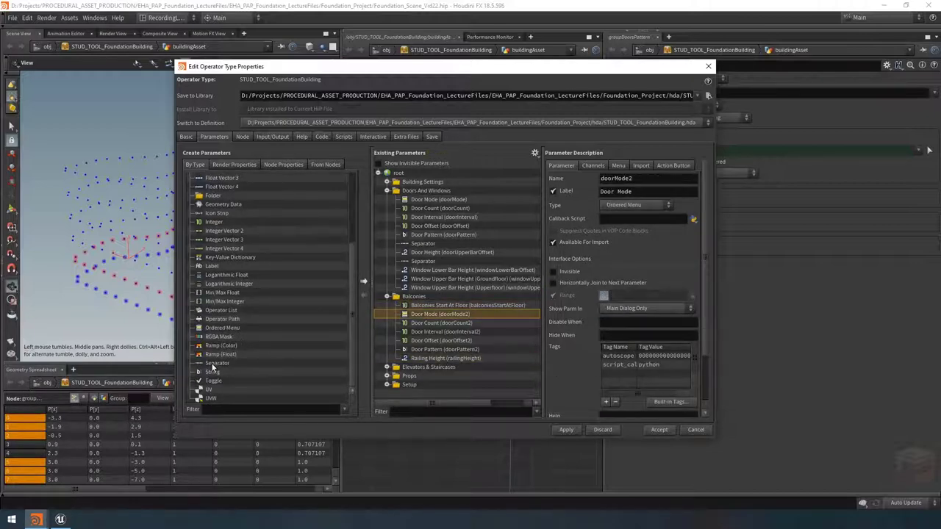
{"action": "left_click_drag", "start_coordinate": [213, 366], "coordinate": [446, 313]}
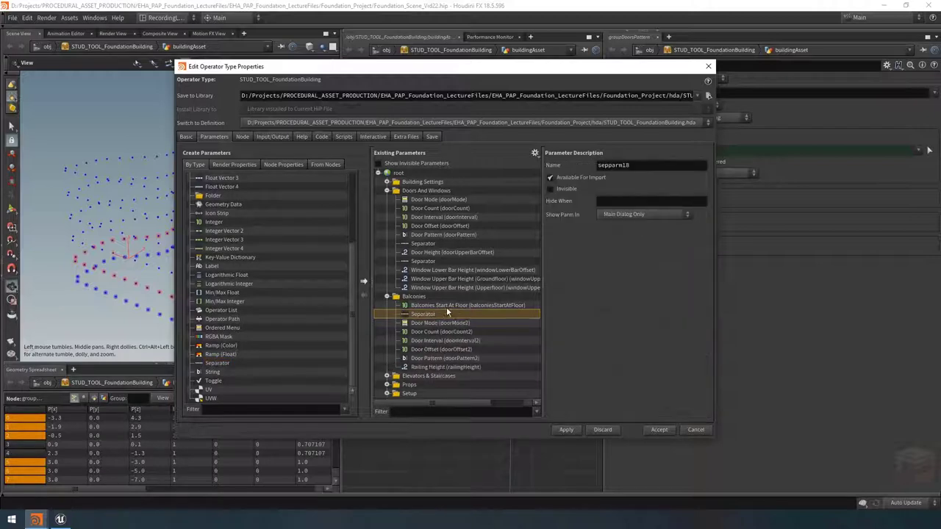
{"action": "left_click_drag", "start_coordinate": [215, 366], "coordinate": [447, 364]}
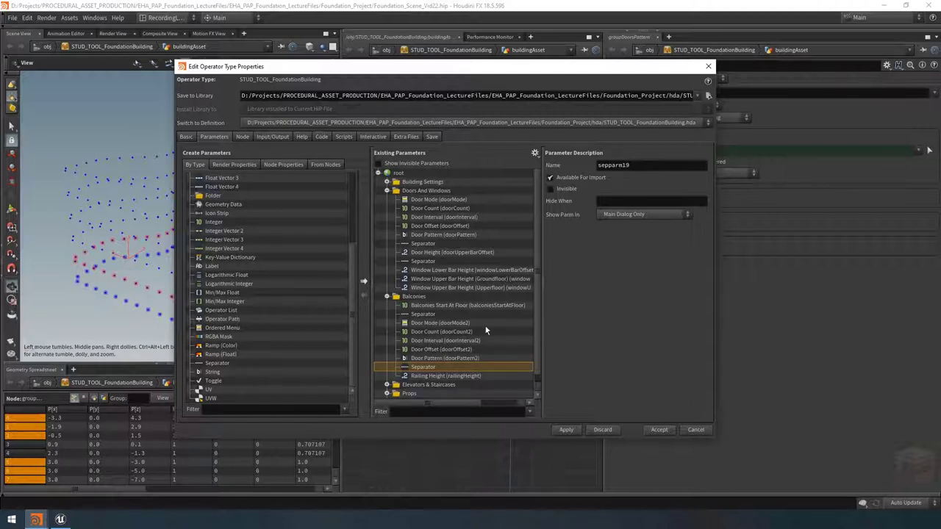
Rename the copied Door Mode parameter in the Balconies folder to balconyMode and label it Balcony Mode
{"action": "left_click", "coordinate": [432, 326]}
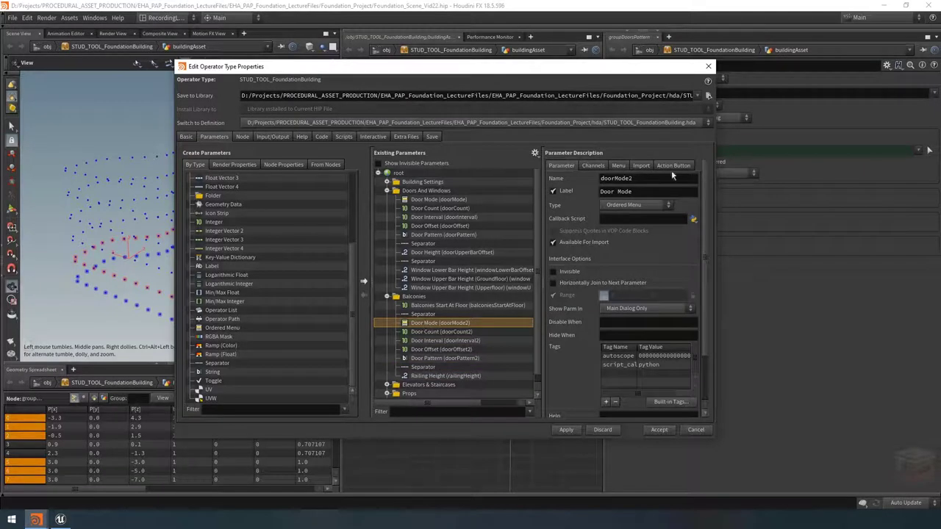
{"action": "left_click_drag", "start_coordinate": [615, 178], "coordinate": [600, 179]}
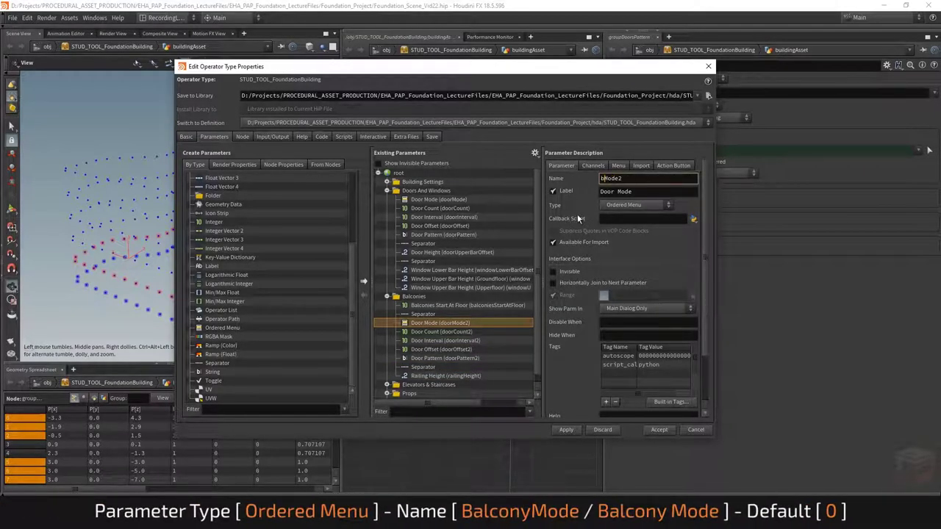
{"action": "type", "text": "balcony"}
{"action": "key", "text": "End"}
{"action": "key", "text": "BackSpace"}
{"action": "key", "text": "Return"}
{"action": "left_click_drag", "start_coordinate": [619, 192], "coordinate": [576, 189]}
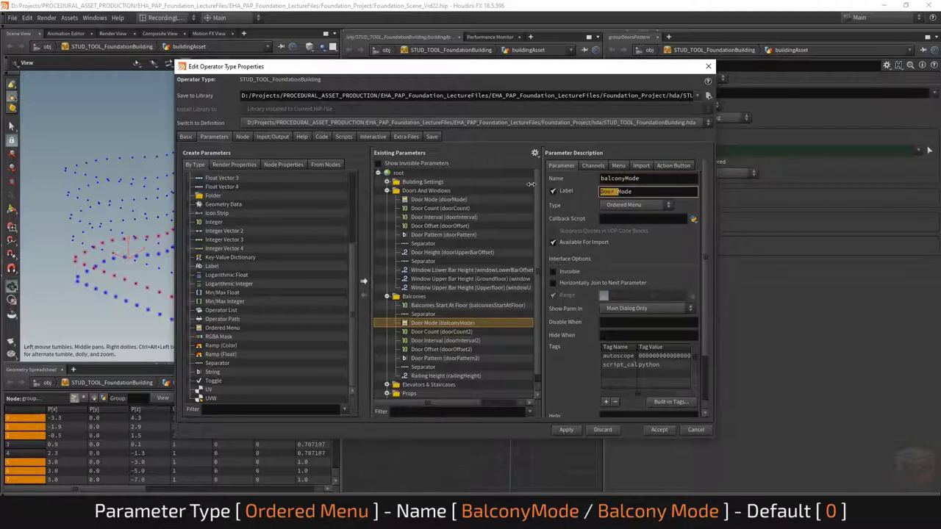
{"action": "type", "text": "Balcony"}
{"action": "key", "text": "Return"}
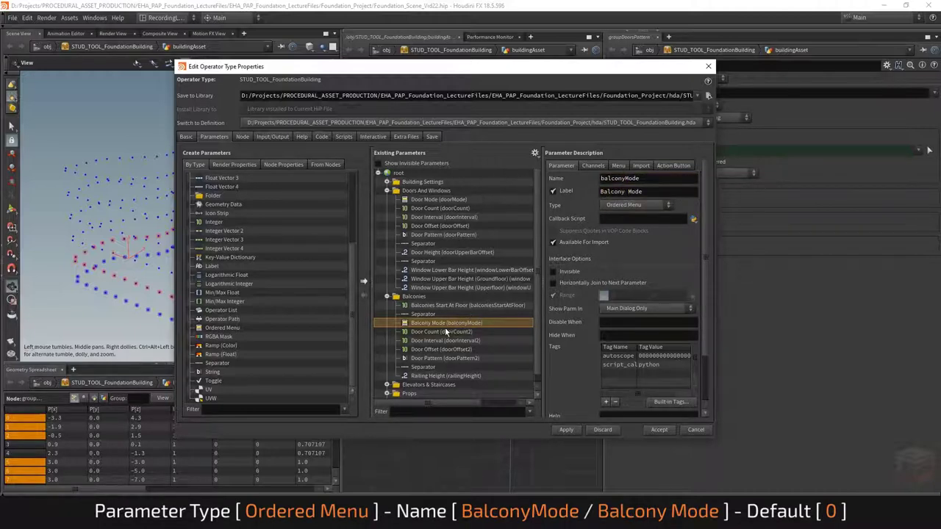
Rename the copied Door Count parameter in the Balconies folder to balconyCount and label it Balcony Width
{"action": "left_click_drag", "start_coordinate": [444, 332], "coordinate": [551, 326]}
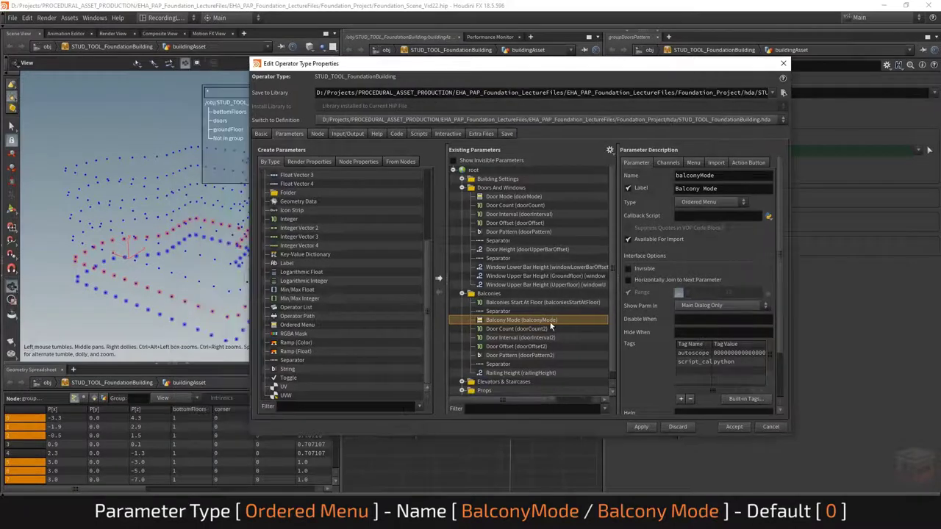
{"action": "left_click", "coordinate": [513, 328]}
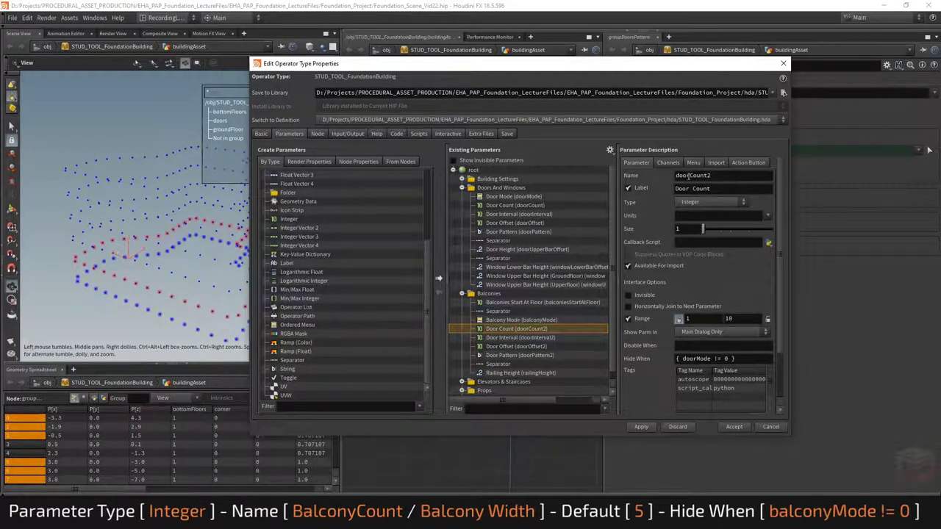
{"action": "left_click_drag", "start_coordinate": [691, 176], "coordinate": [649, 189]}
{"action": "type", "text": "balcony"}
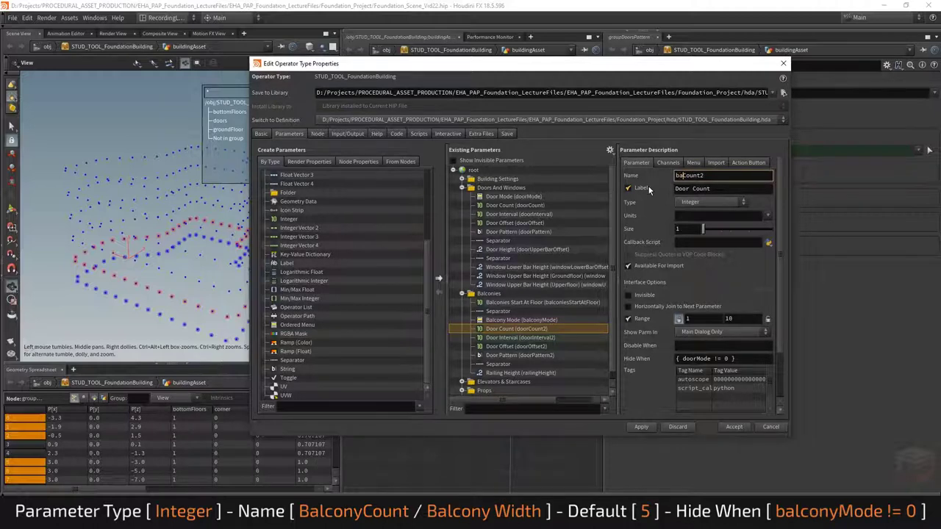
{"action": "key", "text": "End"}
{"action": "key", "text": "BackSpace"}
{"action": "key", "text": "Return"}
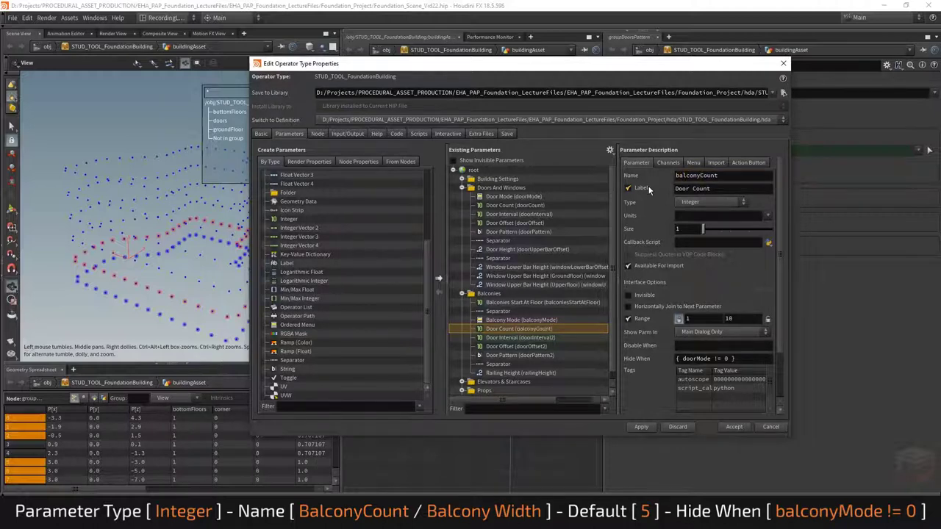
{"action": "triple_click", "coordinate": [707, 188]}
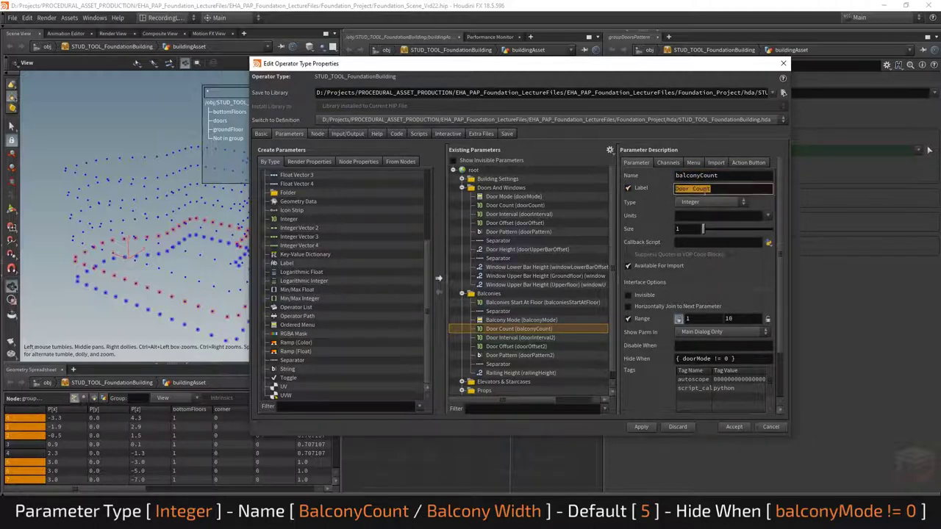
{"action": "type", "text": "Balcony Width"}
{"action": "key", "text": "Return"}
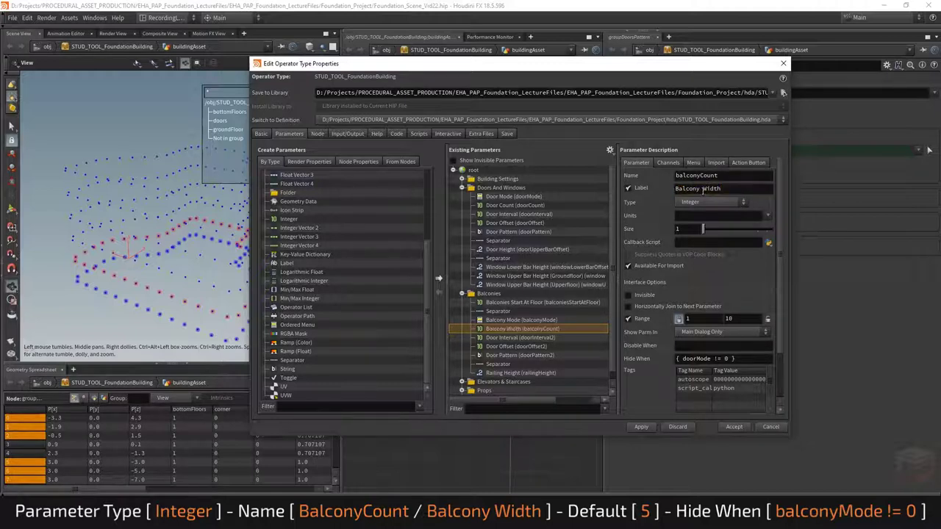
{"action": "left_click", "coordinate": [734, 188]}
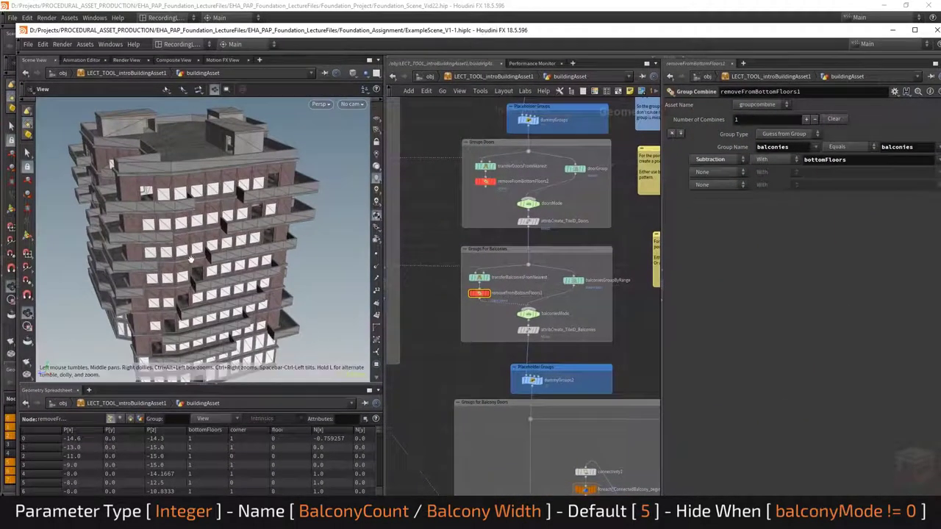
Examine the balconies on the example building in the ExampleScene_V1-1 scene
{"action": "left_click_drag", "start_coordinate": [230, 255], "coordinate": [289, 227]}
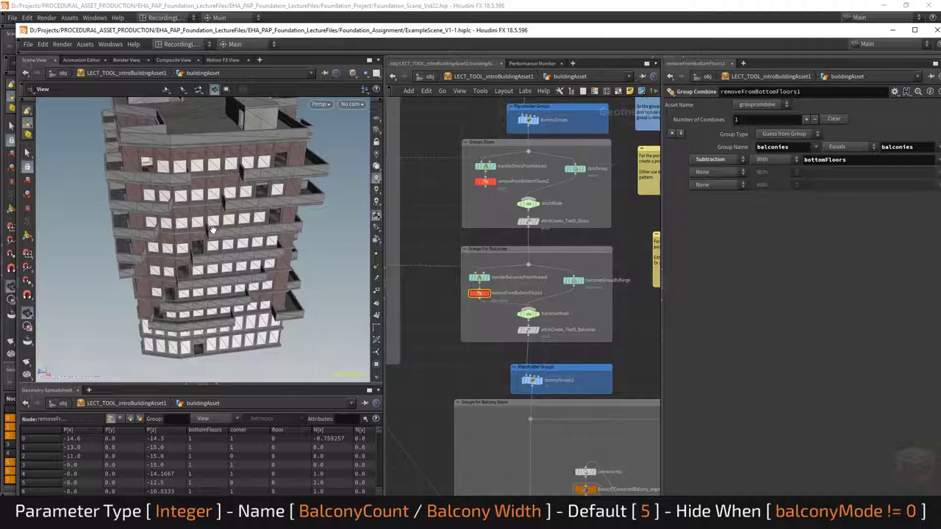
{"action": "left_click_drag", "start_coordinate": [135, 229], "coordinate": [145, 227]}
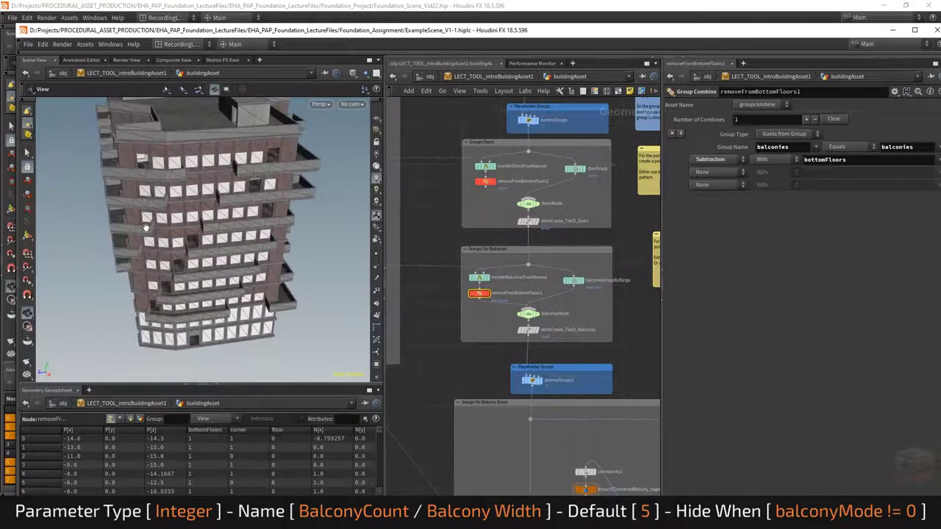
{"action": "scroll", "coordinate": [177, 230], "scroll_direction": "up", "scroll_amount": 5}
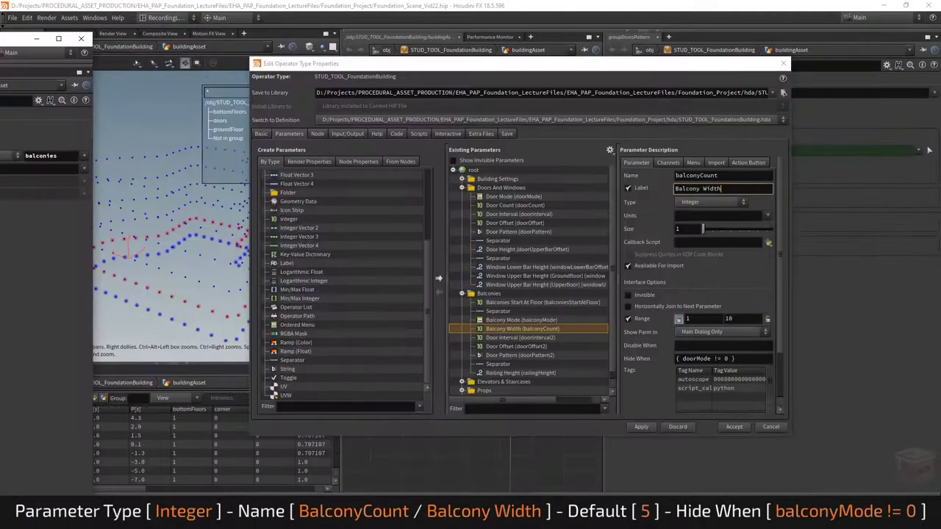
Set the default value of the Balcony Width parameter to 5
{"action": "left_click", "coordinate": [668, 163]}
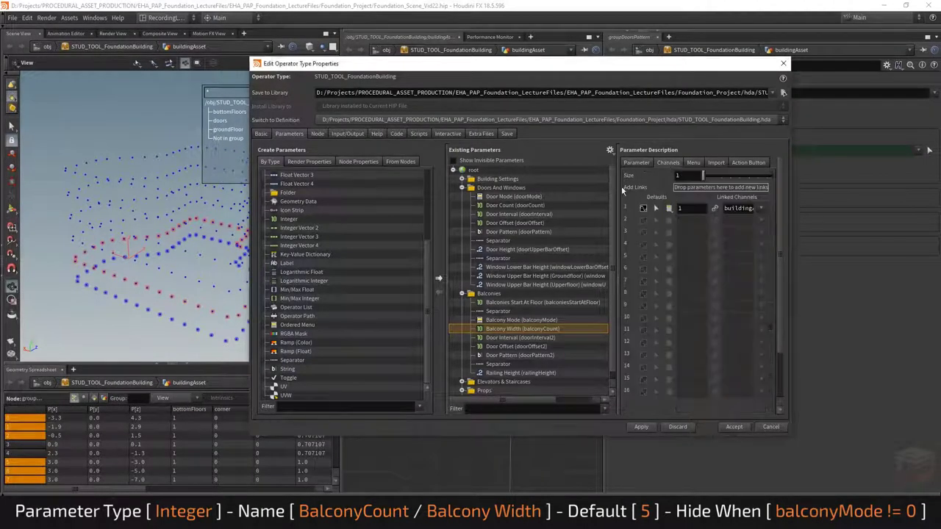
{"action": "double_click", "coordinate": [692, 208]}
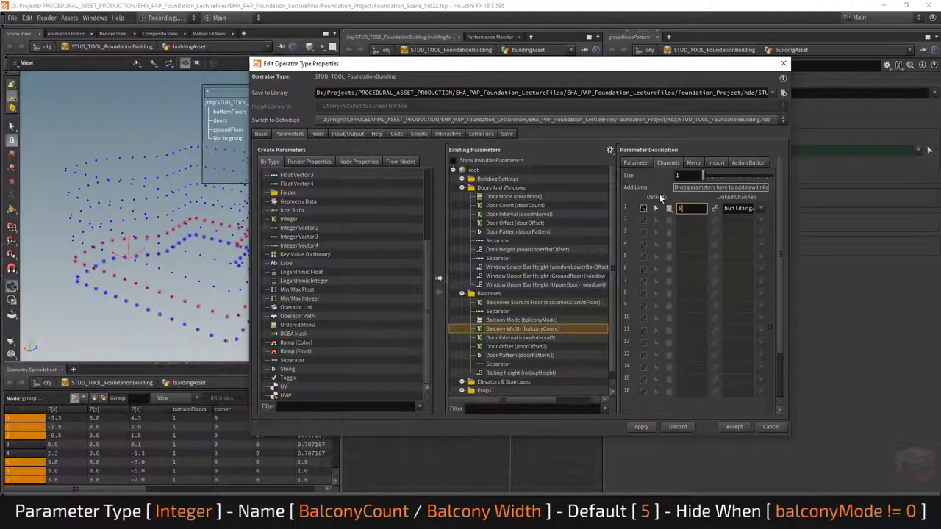
{"action": "key", "text": "Return"}
Rename the copied Door Interval parameter in the Balconies folder to balconyInterval and label it Balcony Interval
{"action": "left_click", "coordinate": [507, 338]}
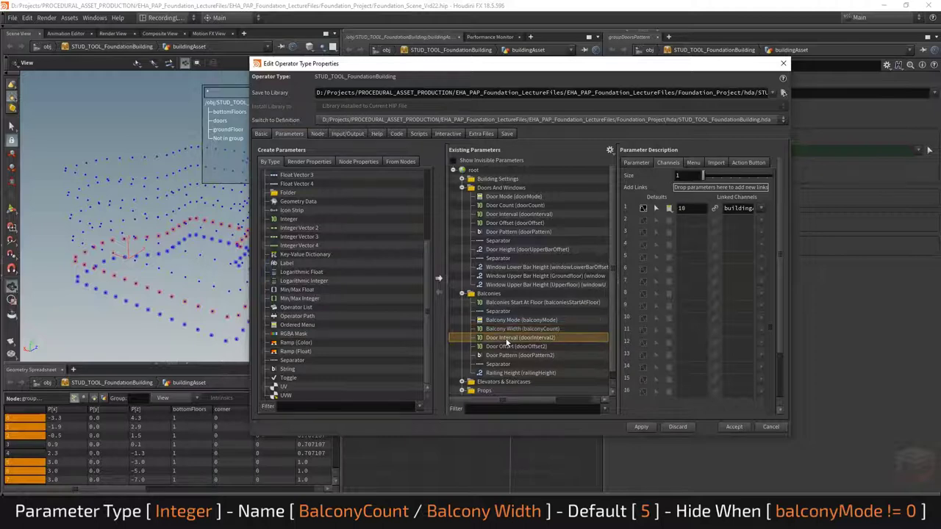
{"action": "left_click", "coordinate": [636, 163]}
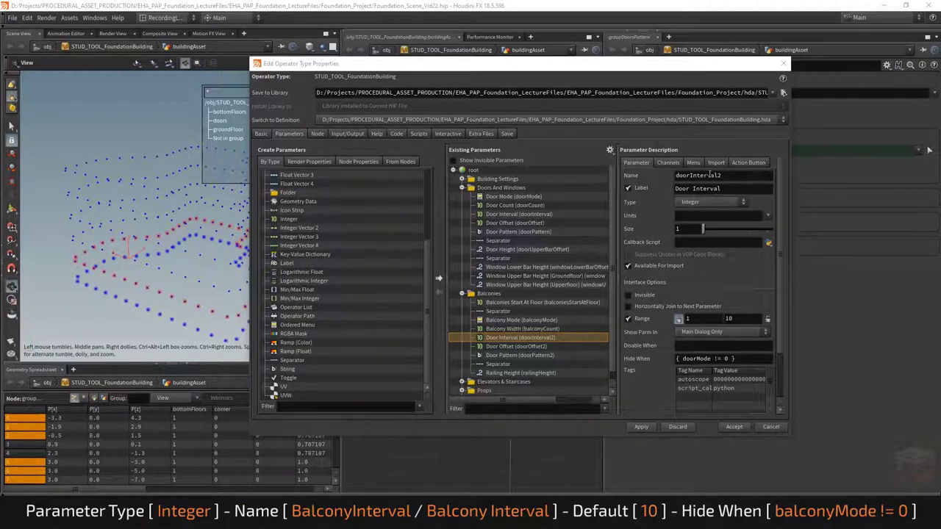
{"action": "left_click_drag", "start_coordinate": [689, 175], "coordinate": [675, 175]}
{"action": "type", "text": "balcony"}
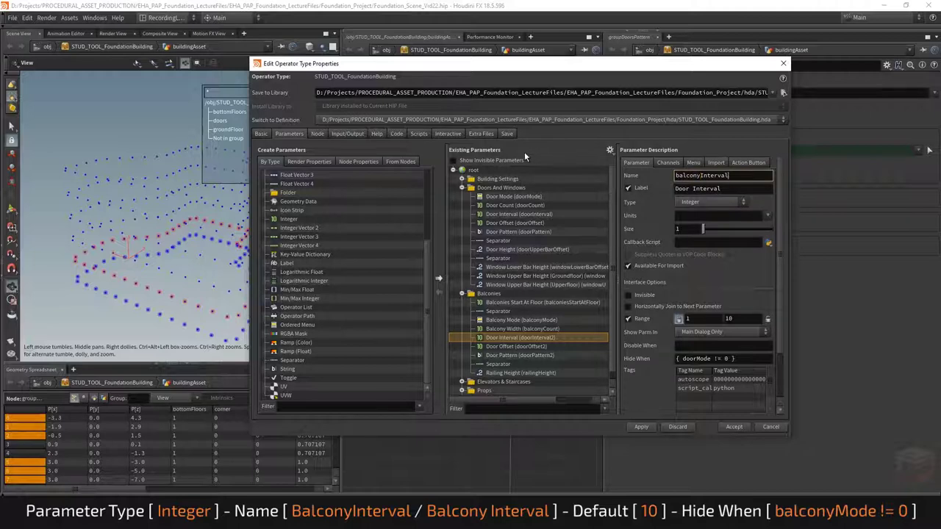
{"action": "key", "text": "Return"}
{"action": "left_click", "coordinate": [690, 188]}
{"action": "key", "text": "shift+Home"}
{"action": "type", "text": "Balcony"}
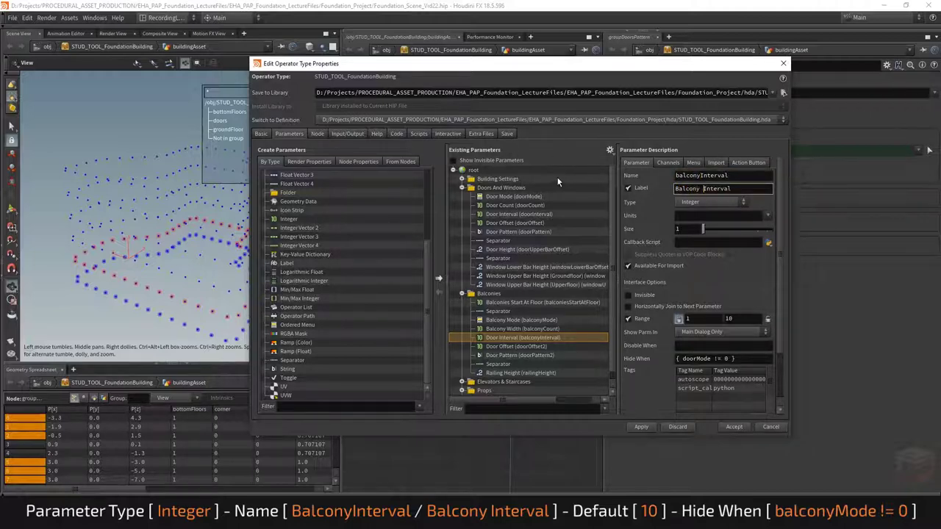
{"action": "key", "text": "Return"}
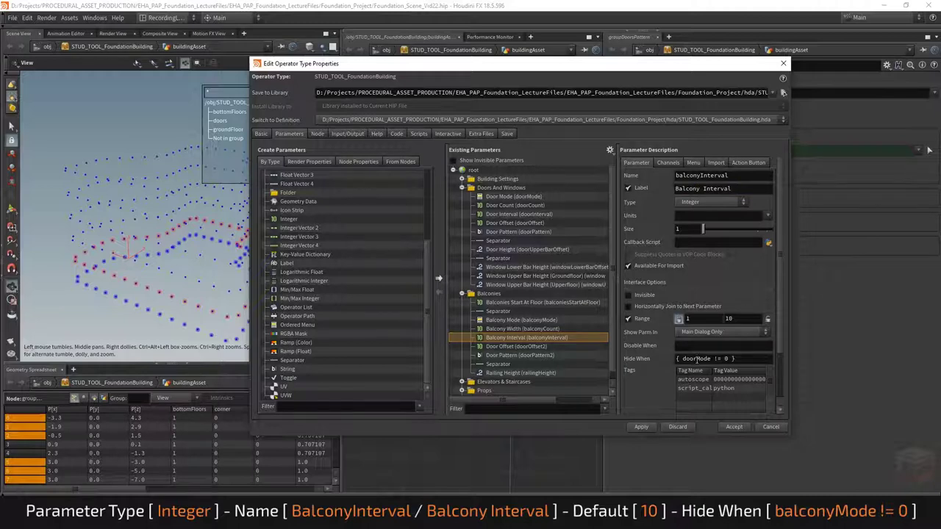
Set the Balcony Interval parameter's Hide When condition to { balconyMode != 0 }
{"action": "left_click_drag", "start_coordinate": [694, 358], "coordinate": [683, 359]}
{"action": "type", "text": "balcony"}
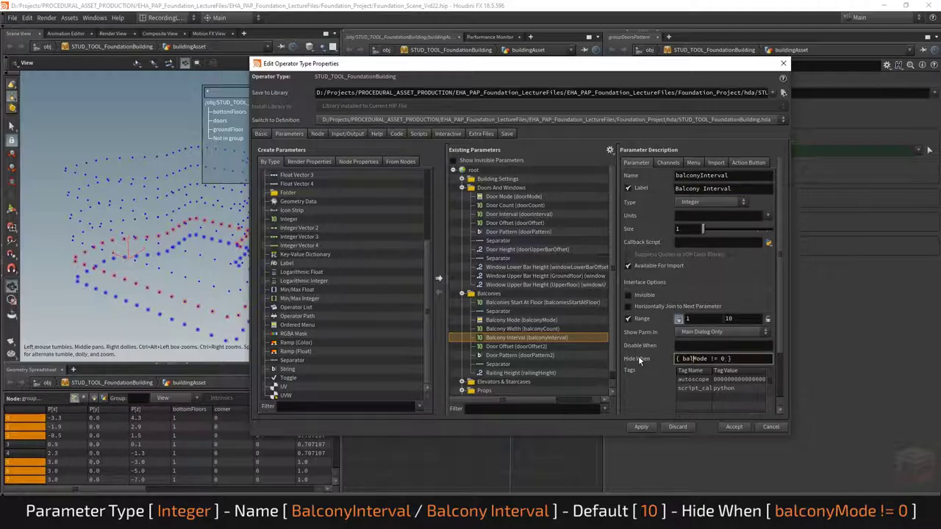
{"action": "key", "text": "Return"}
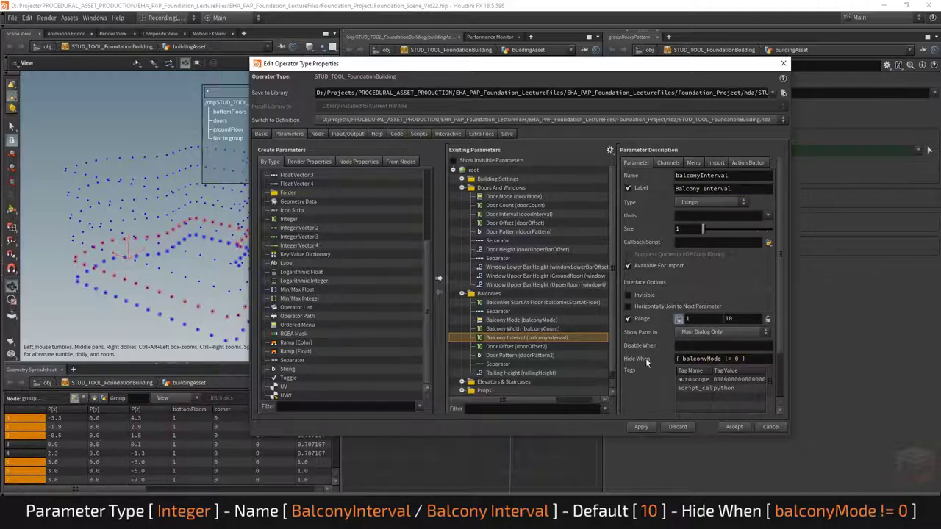
{"action": "left_click", "coordinate": [516, 319]}
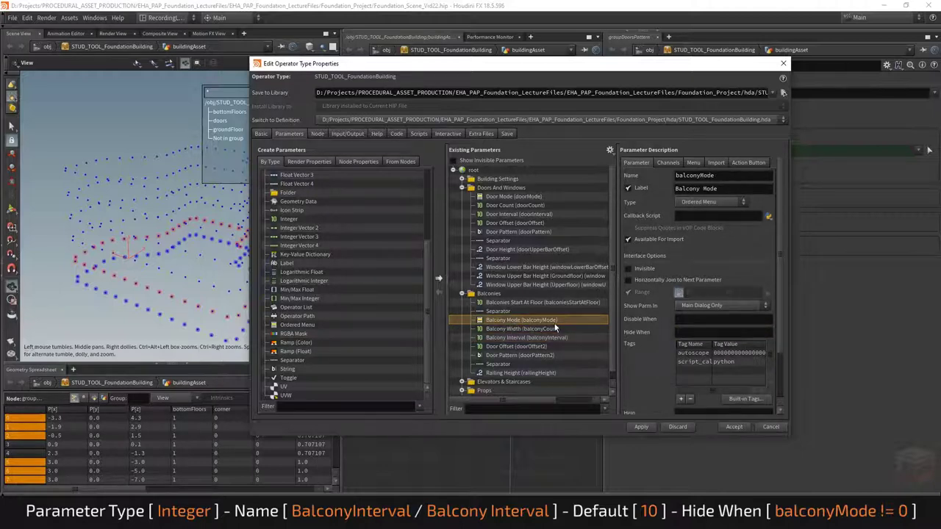
Rename the copied Door Offset parameter in the Balconies folder to balconyOffset
{"action": "left_click", "coordinate": [516, 346]}
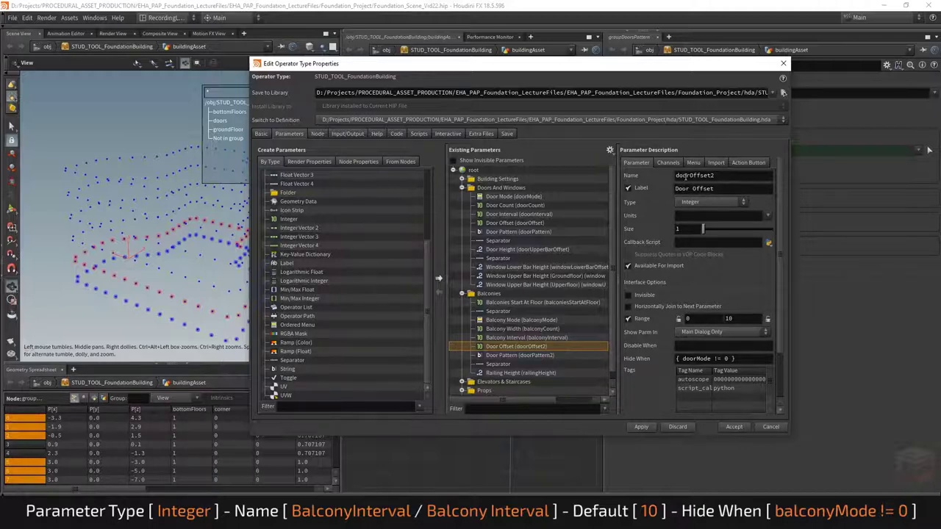
{"action": "left_click", "coordinate": [686, 176]}
{"action": "key", "text": "BackSpace"}
{"action": "key", "text": "BackSpace"}
{"action": "key", "text": "BackSpace"}
{"action": "key", "text": "BackSpace"}
{"action": "type", "text": "balc"}
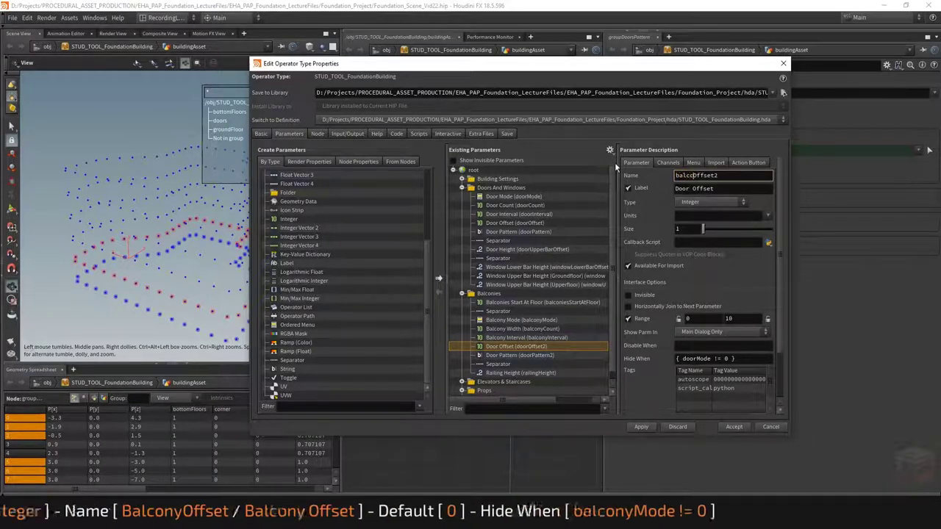
{"action": "type", "text": "ony"}
{"action": "key", "text": "End"}
{"action": "key", "text": "BackSpace"}
{"action": "key", "text": "Tab"}
Label the balconyOffset parameter Balcony Offset and set its Hide When condition to { balconyMode != 0 }
{"action": "key", "text": "Home"}
{"action": "key", "text": "ctrl+shift+Right"}
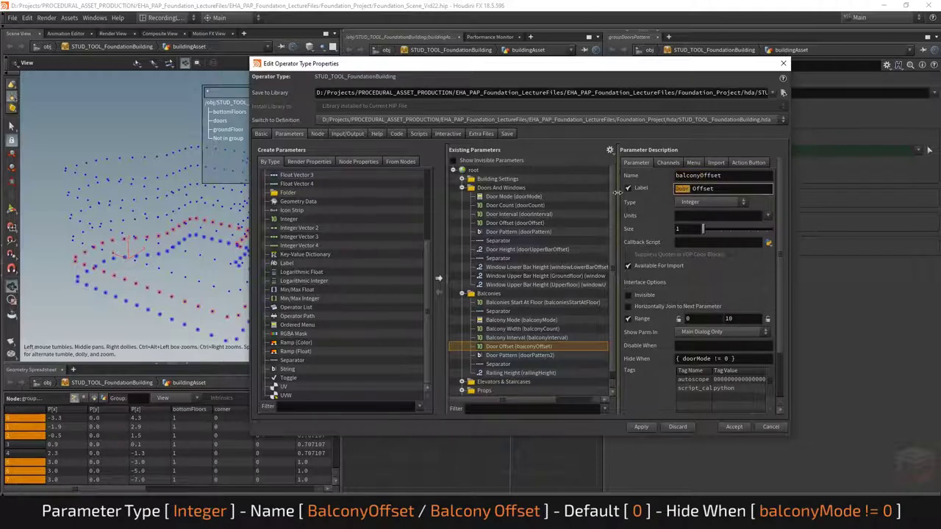
{"action": "type", "text": "Balcony"}
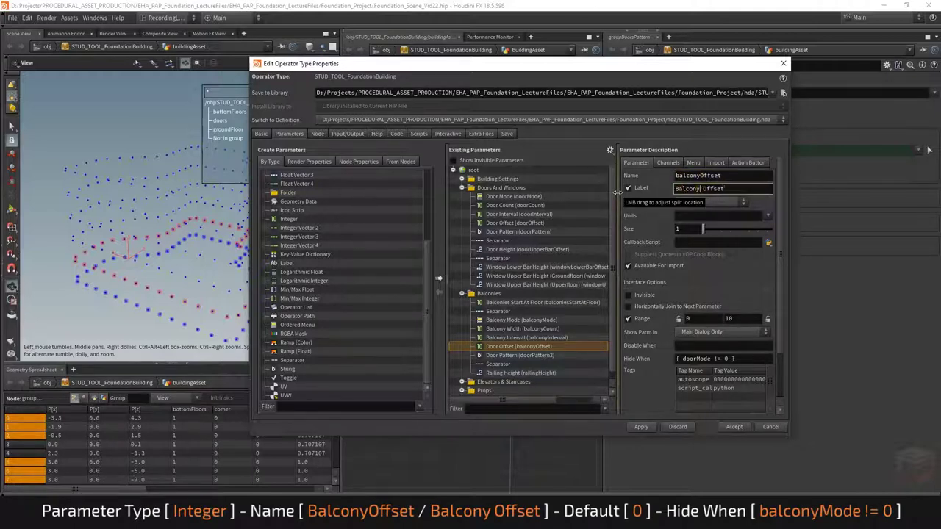
{"action": "key", "text": "Return"}
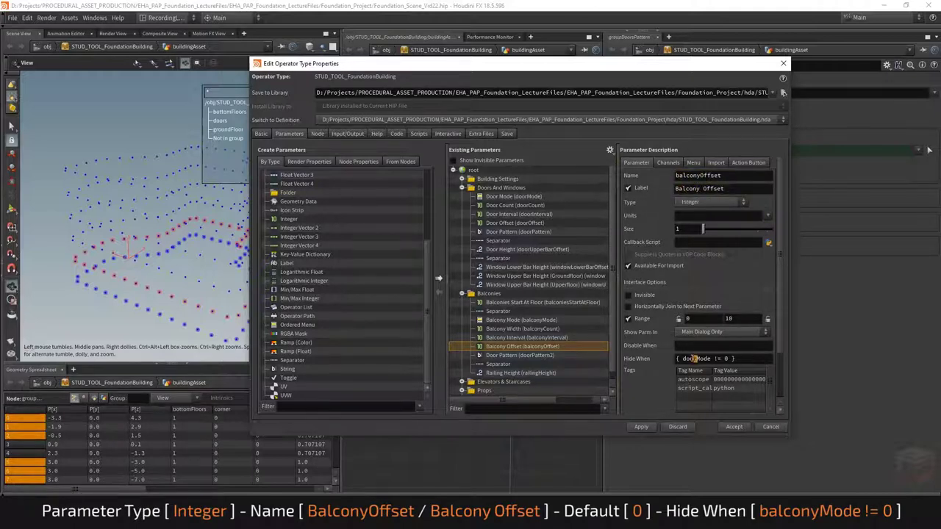
{"action": "left_click_drag", "start_coordinate": [698, 358], "coordinate": [682, 359]}
{"action": "type", "text": "balcony"}
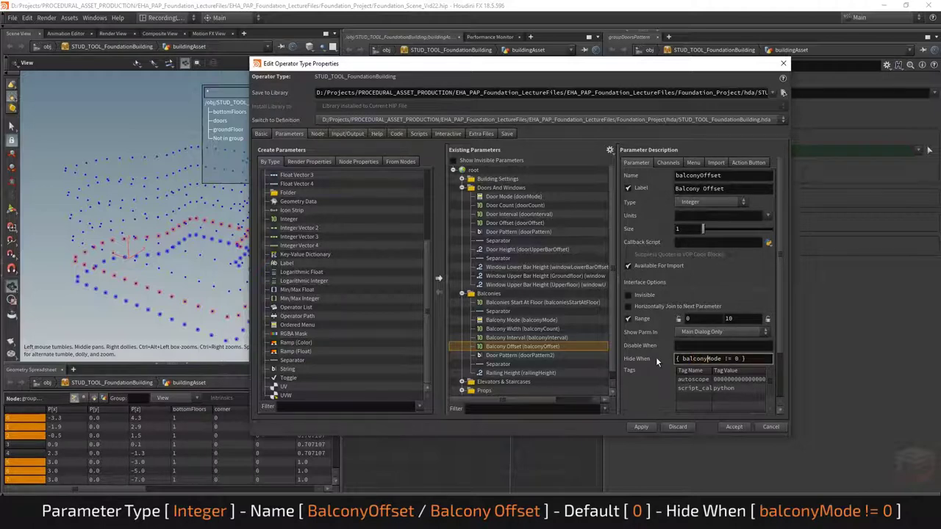
Rename the copied Door Pattern parameter in the Balconies folder to balconyPattern
{"action": "key", "text": "Return"}
{"action": "left_click", "coordinate": [524, 356]}
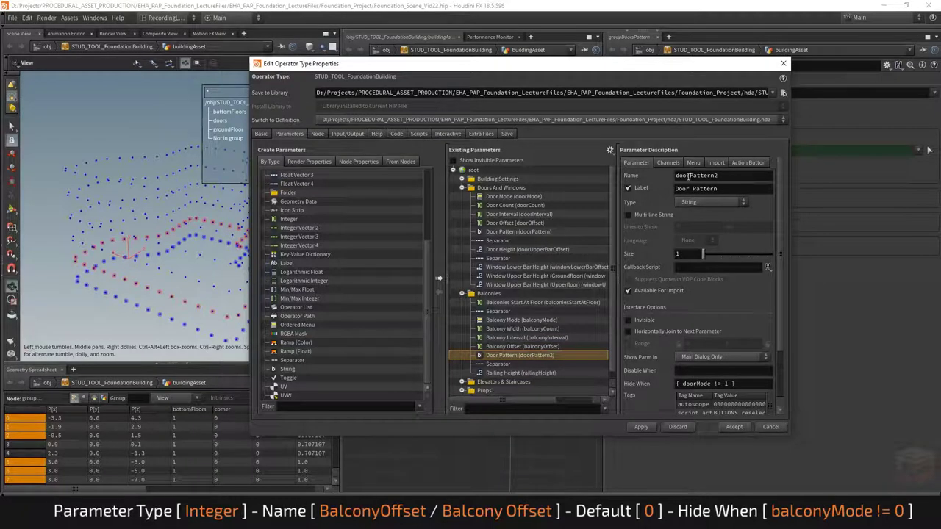
{"action": "left_click_drag", "start_coordinate": [689, 176], "coordinate": [675, 177]}
{"action": "type", "text": "balcon"}
{"action": "type", "text": "y"}
{"action": "key", "text": "End"}
{"action": "key", "text": "BackSpace"}
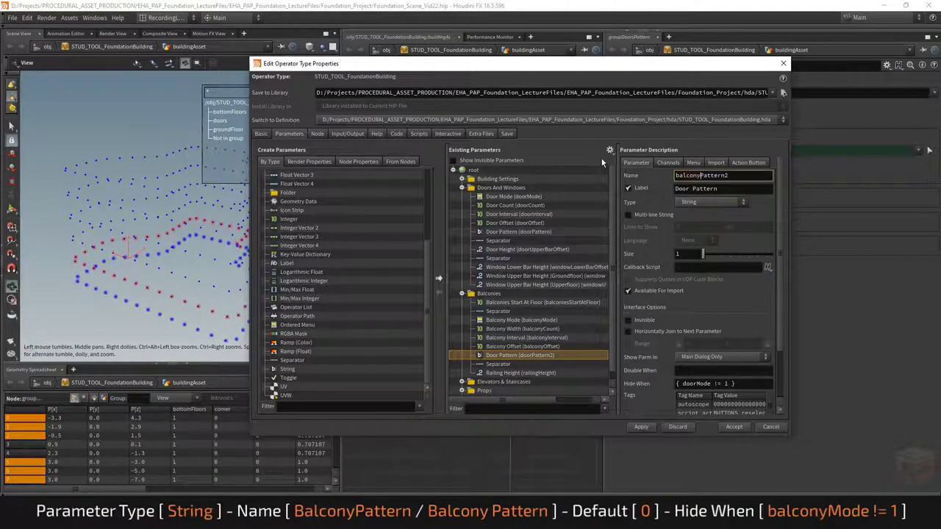
{"action": "key", "text": "Return"}
Label the balconyPattern parameter Balcony Pattern and set its Hide When condition to { balconyMode != 1 }
{"action": "left_click_drag", "start_coordinate": [690, 188], "coordinate": [652, 181]}
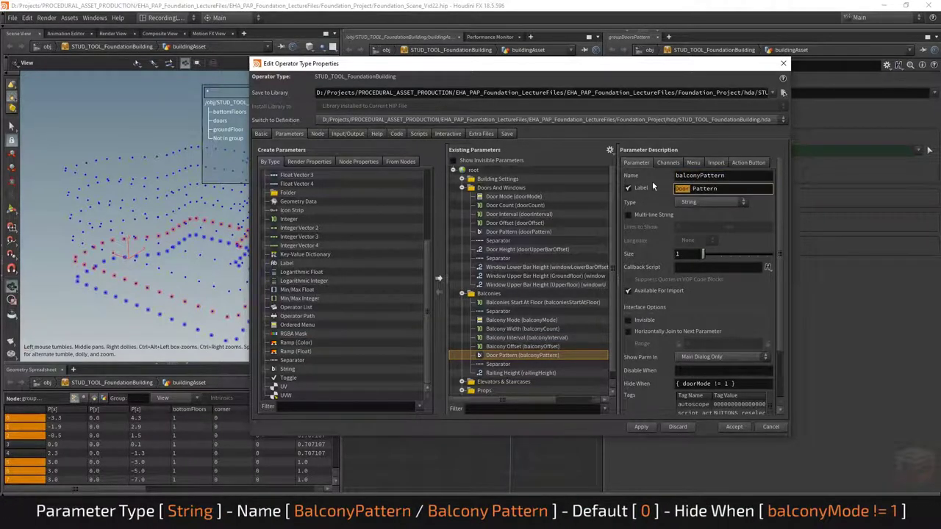
{"action": "type", "text": "Balcony"}
{"action": "key", "text": "Return"}
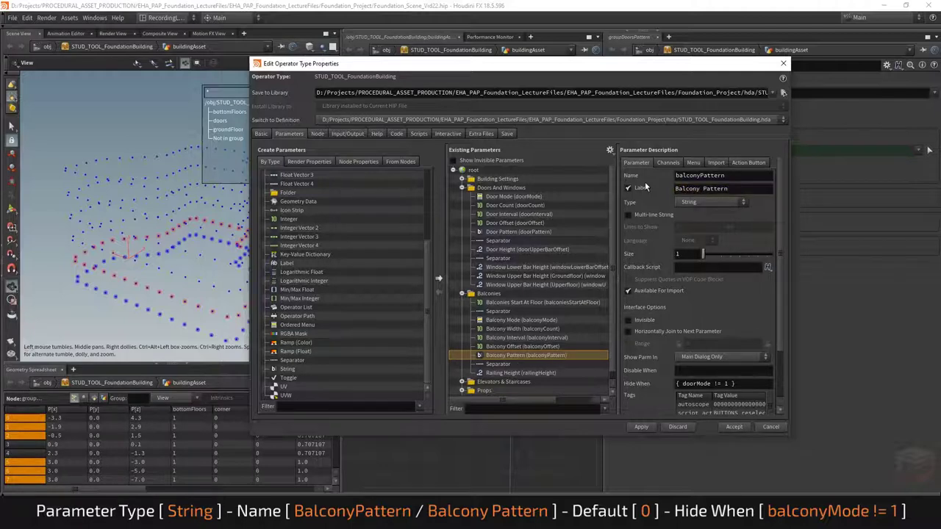
{"action": "double_click", "coordinate": [691, 383]}
{"action": "type", "text": "balconyMode"}
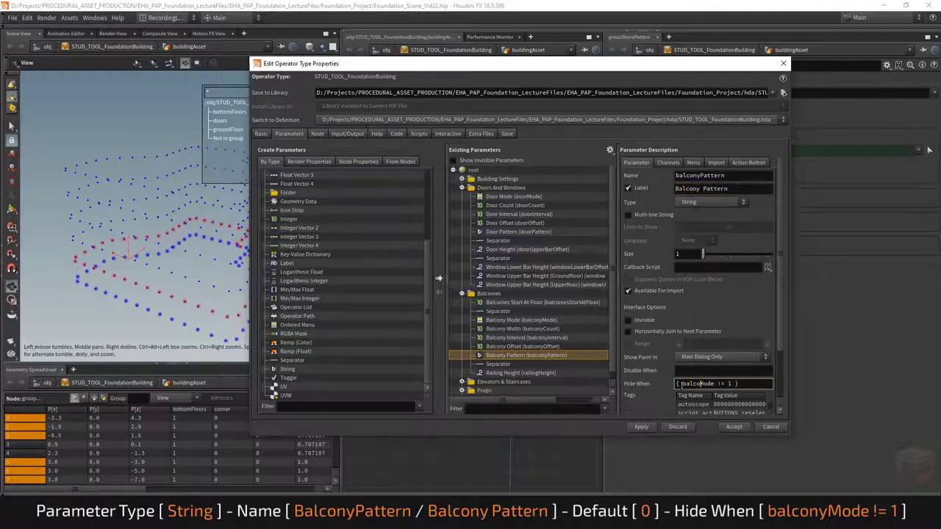
{"action": "key", "text": "Return"}
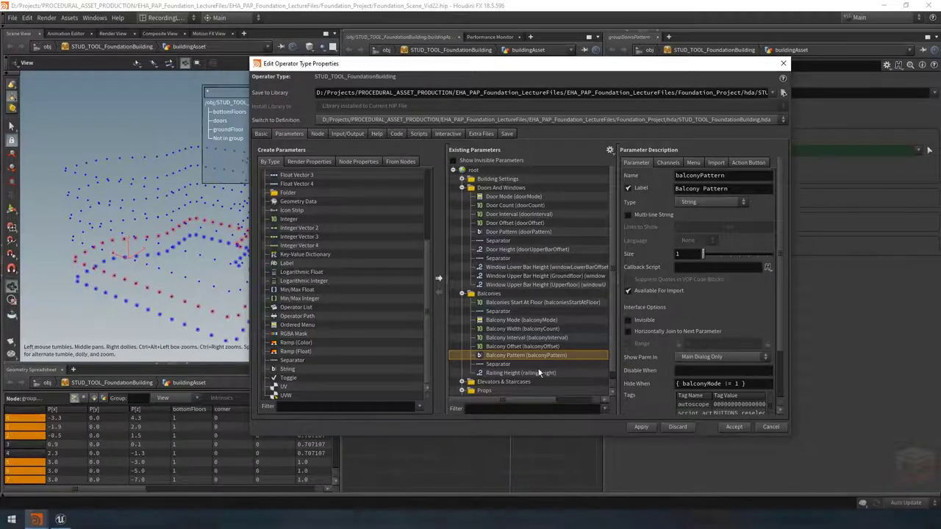
Check the new balcony parameters, apply the changes to the asset definition and close the type properties
{"action": "left_click", "coordinate": [695, 163]}
{"action": "left_click", "coordinate": [638, 163]}
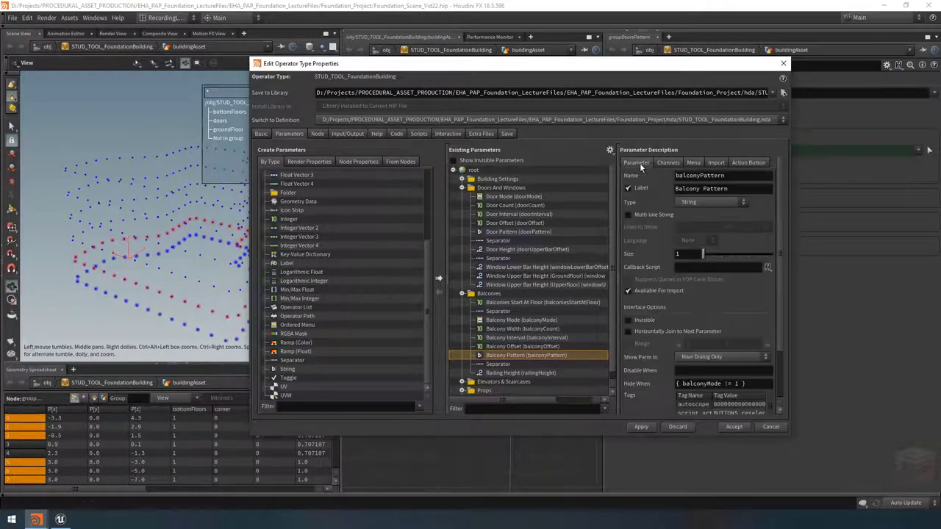
{"action": "left_click", "coordinate": [512, 338]}
{"action": "left_click", "coordinate": [516, 328]}
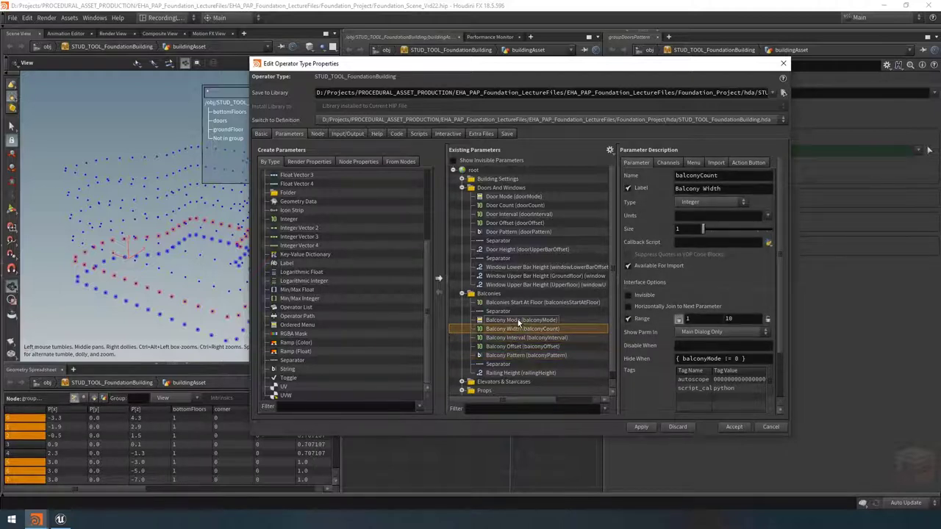
{"action": "left_click", "coordinate": [517, 320]}
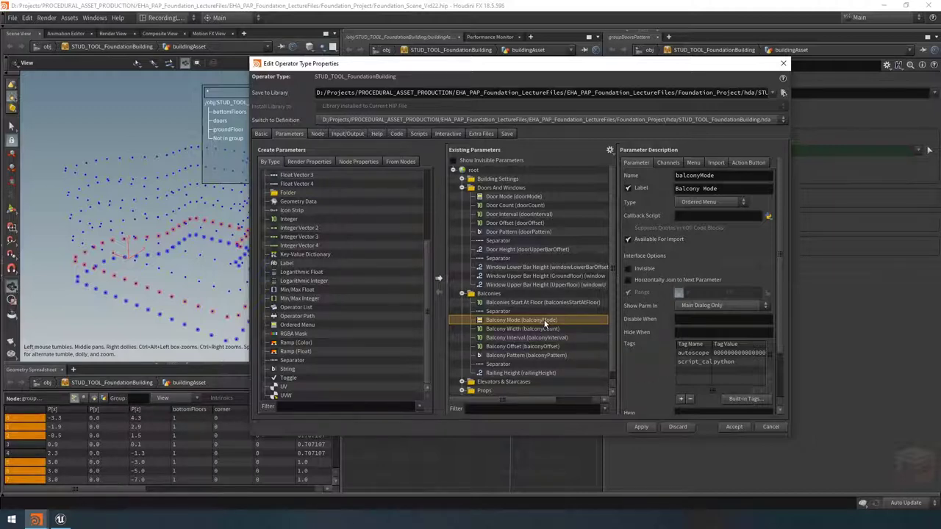
{"action": "left_click", "coordinate": [642, 427]}
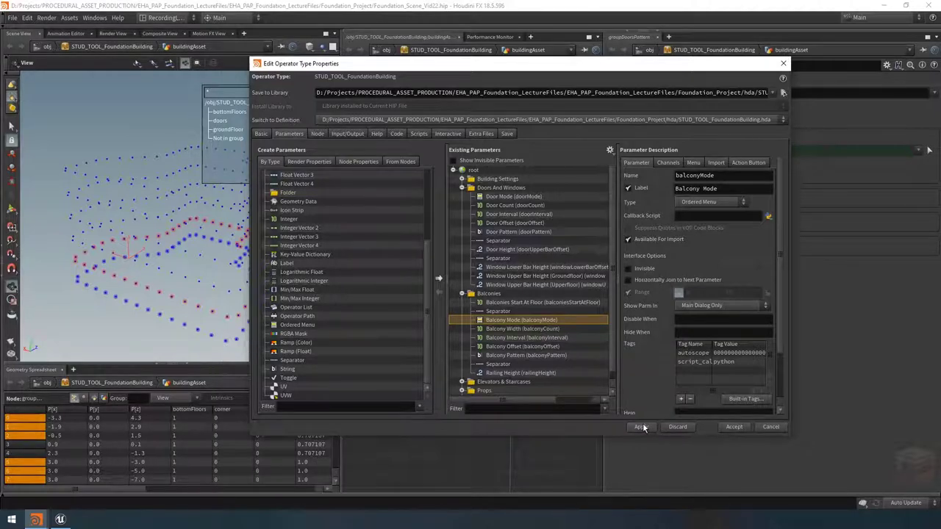
{"action": "left_click", "coordinate": [783, 64]}
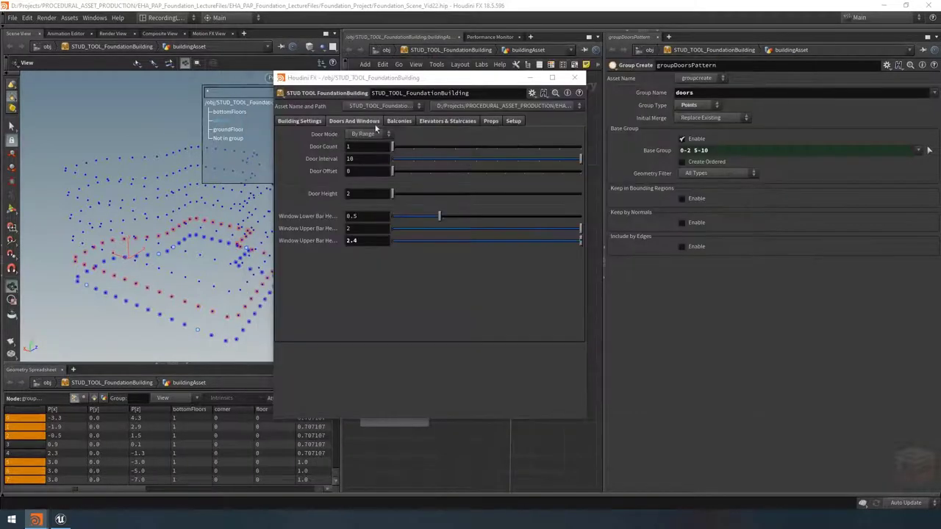
Test the asset's Balconies parameters by switching Balcony Mode to By Pattern and back to By Range, keeping the parameter window clear of the network
{"action": "left_click_drag", "start_coordinate": [423, 83], "coordinate": [524, 97]}
{"action": "left_click", "coordinate": [499, 135]}
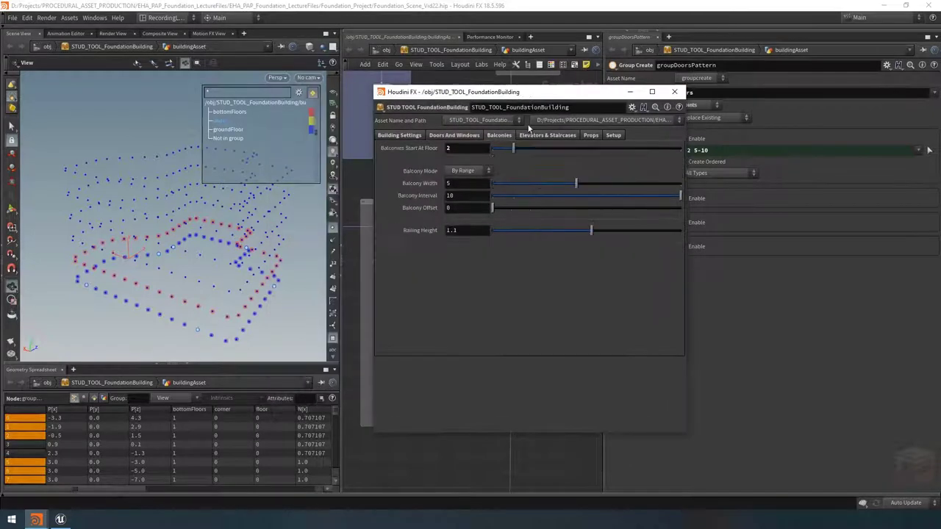
{"action": "left_click", "coordinate": [460, 172]}
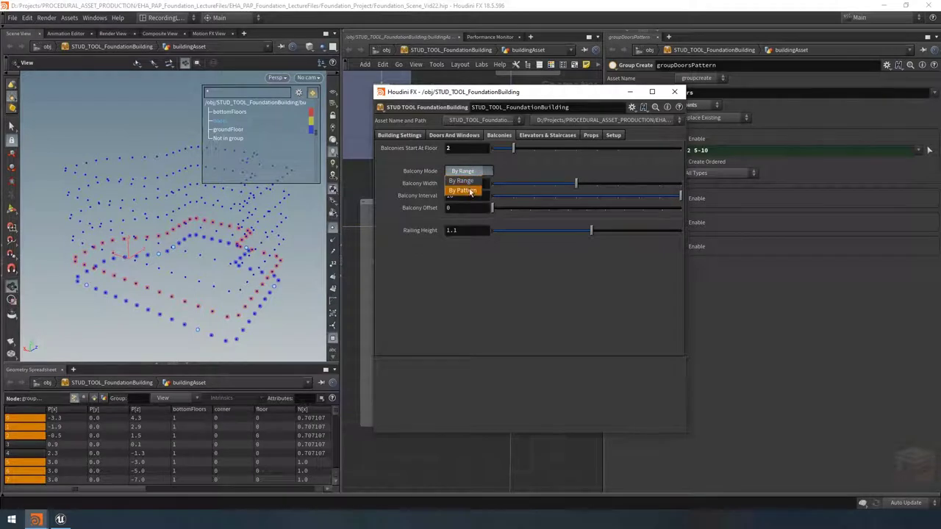
{"action": "left_click", "coordinate": [471, 191]}
{"action": "key", "text": "ctrl+z"}
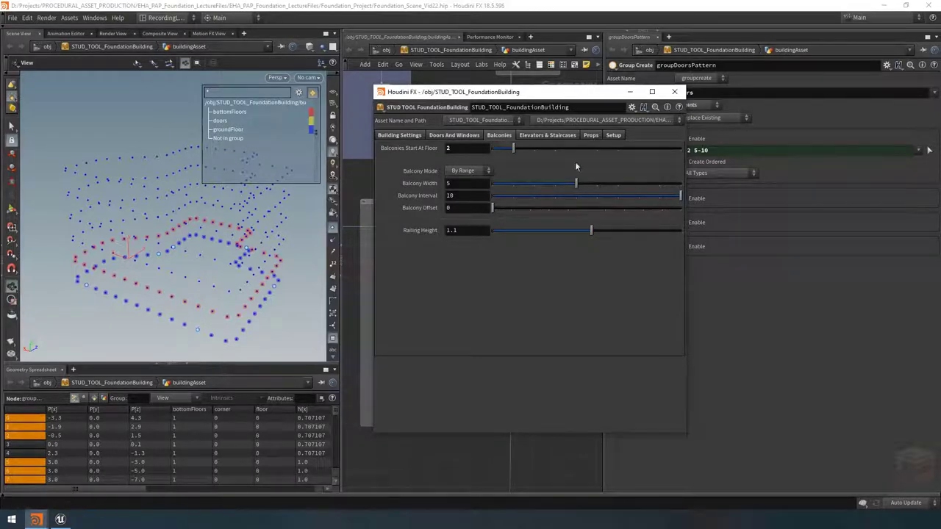
{"action": "left_click_drag", "start_coordinate": [603, 94], "coordinate": [821, 314]}
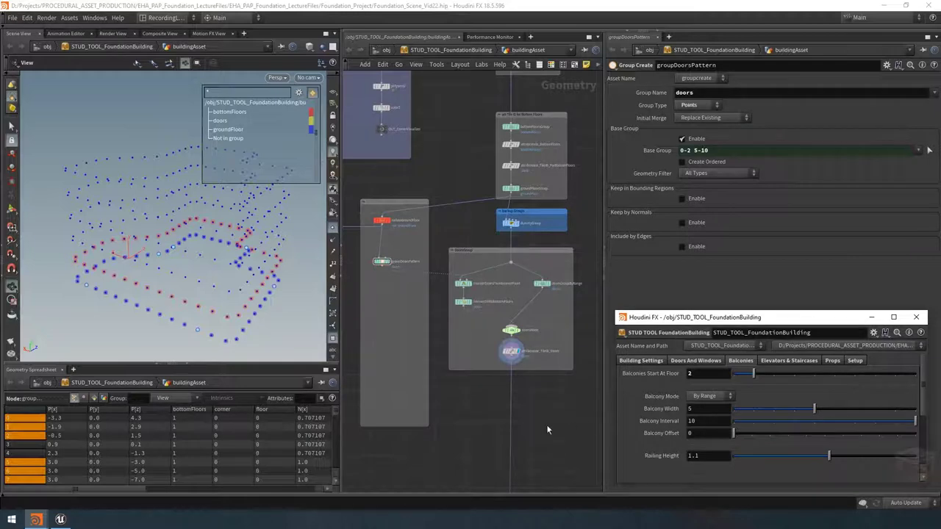
Duplicate the DoorsGroup network box with all its nodes and place the copy below the original
{"action": "middle_click_drag", "start_coordinate": [533, 418], "coordinate": [536, 405]}
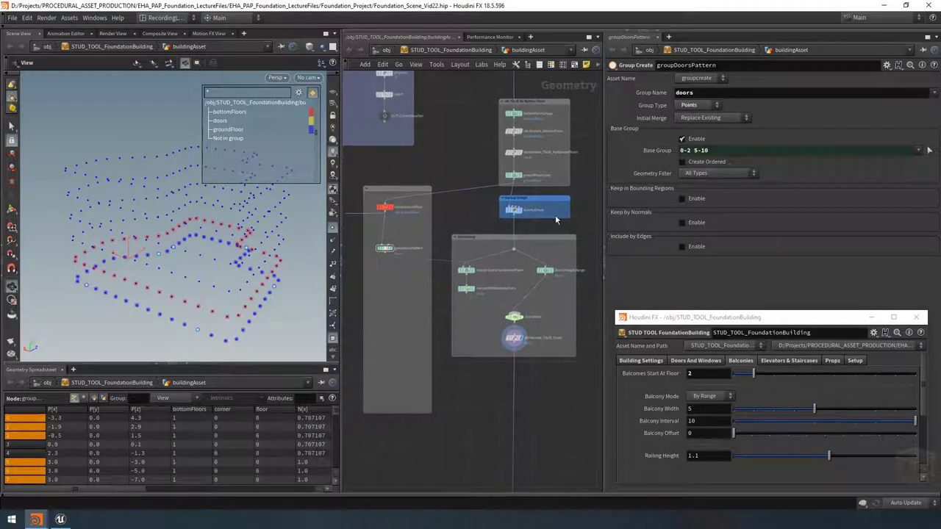
{"action": "left_click", "coordinate": [523, 326]}
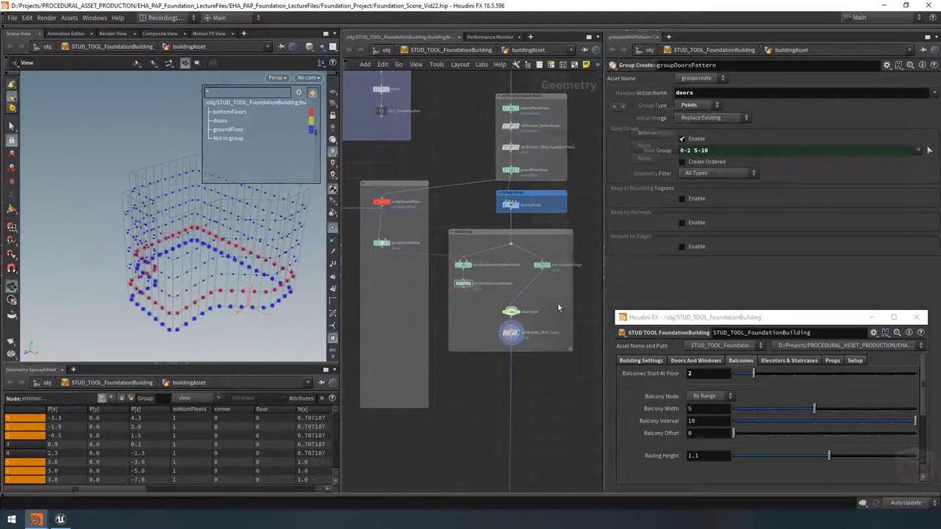
{"action": "left_click_drag", "start_coordinate": [591, 221], "coordinate": [443, 374]}
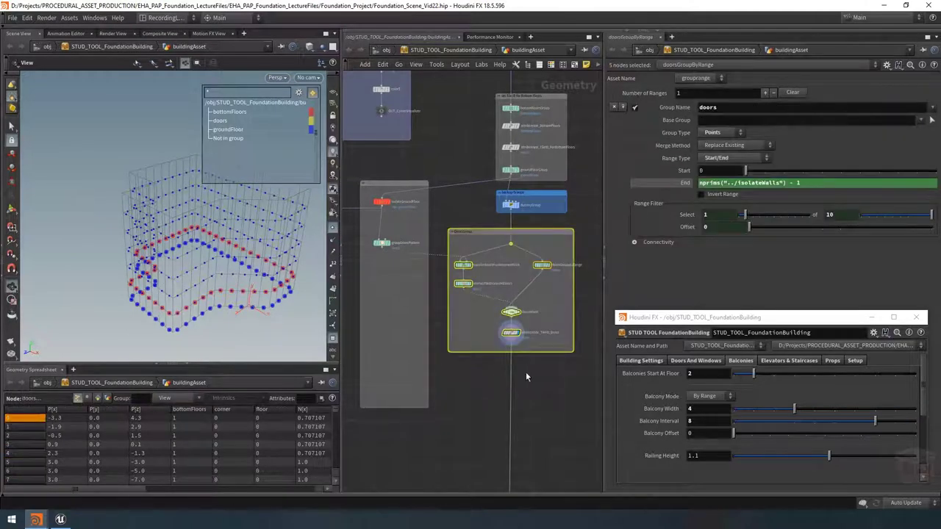
{"action": "key", "text": "ctrl+c"}
{"action": "key", "text": "ctrl+v"}
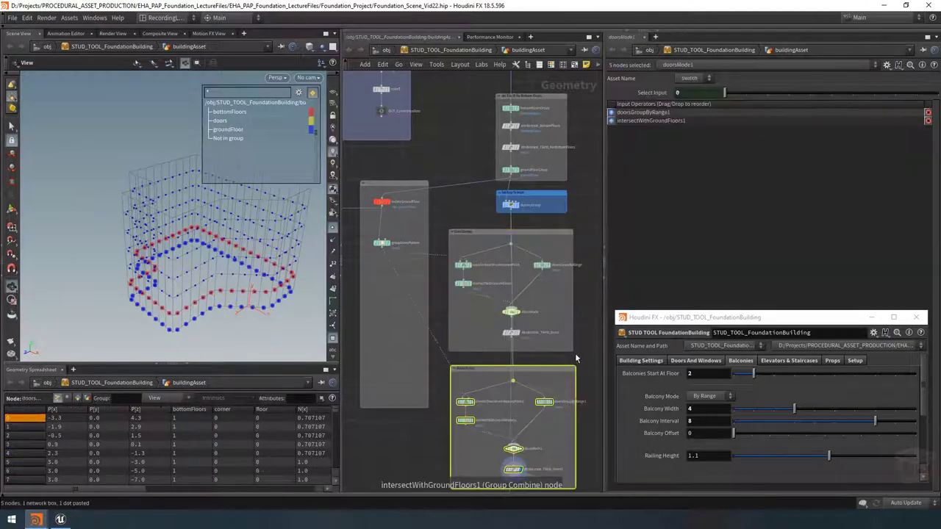
{"action": "middle_click_drag", "start_coordinate": [565, 362], "coordinate": [525, 283]}
{"action": "left_click_drag", "start_coordinate": [525, 291], "coordinate": [558, 313]}
{"action": "left_click", "coordinate": [551, 276]}
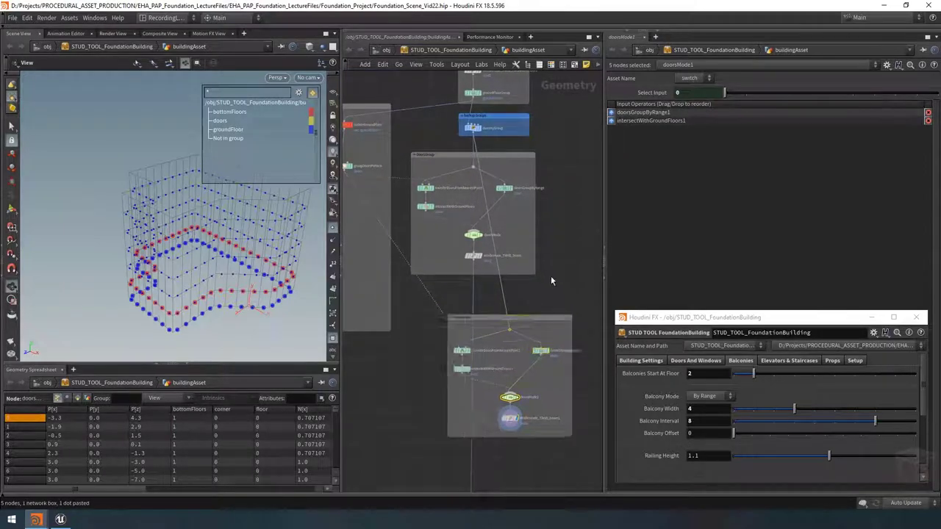
Duplicate the groupDoorsPattern node and place the copy lower in the same network box
{"action": "scroll", "coordinate": [563, 299], "scroll_direction": "down", "scroll_amount": 2}
{"action": "scroll", "coordinate": [413, 212], "scroll_direction": "up", "scroll_amount": 3}
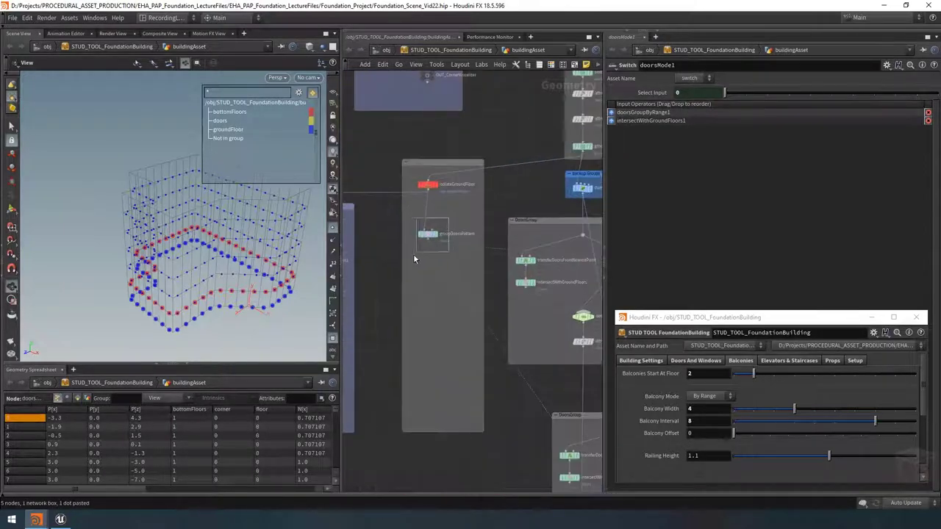
{"action": "left_click", "coordinate": [430, 234]}
{"action": "mouse_move", "coordinate": [430, 237]}
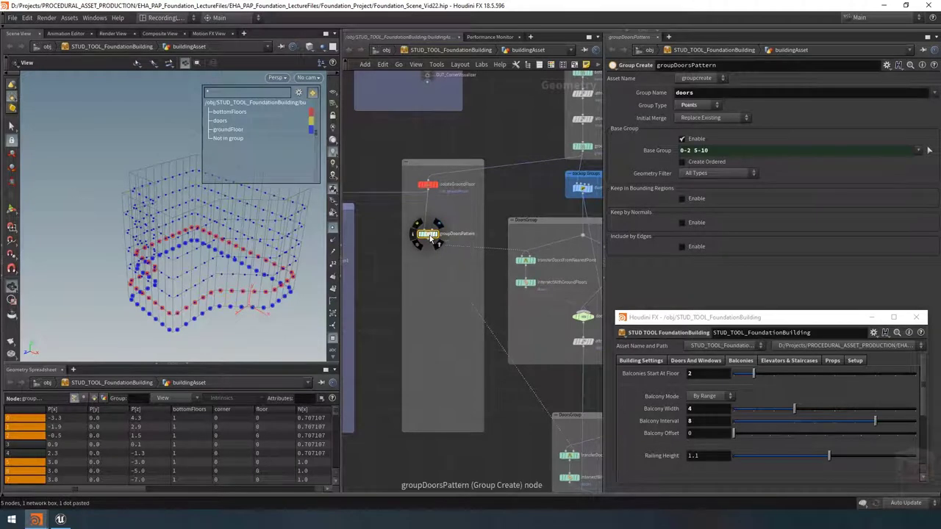
{"action": "key", "text": "ctrl+c"}
{"action": "key", "text": "ctrl+v"}
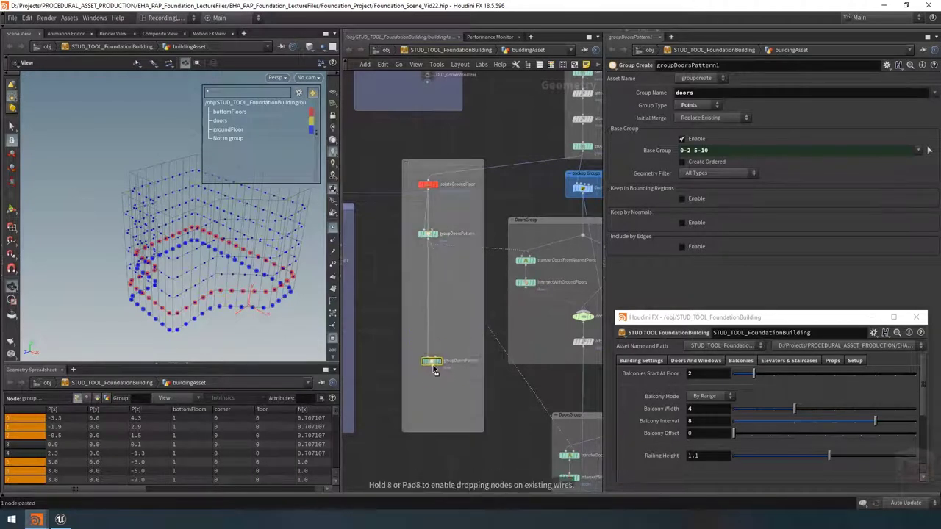
{"action": "left_click", "coordinate": [432, 384]}
Feed the copied DoorsGroup from the original group's last node, and wire groupDoorsPattern1 into the second input of transferDoorsFromNearestPoint1
{"action": "scroll", "coordinate": [447, 338], "scroll_direction": "down", "scroll_amount": 2}
{"action": "middle_click_drag", "start_coordinate": [432, 326], "coordinate": [416, 314]}
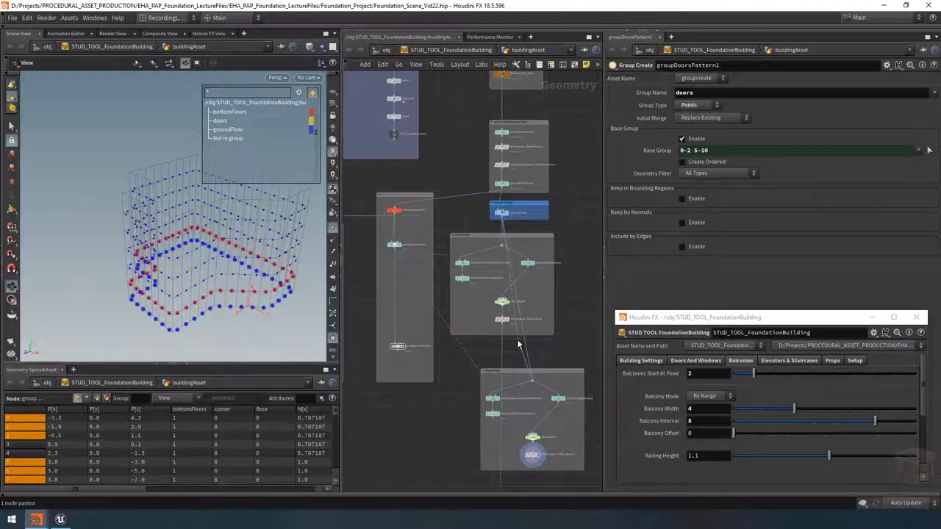
{"action": "left_click_drag", "start_coordinate": [530, 345], "coordinate": [504, 328]}
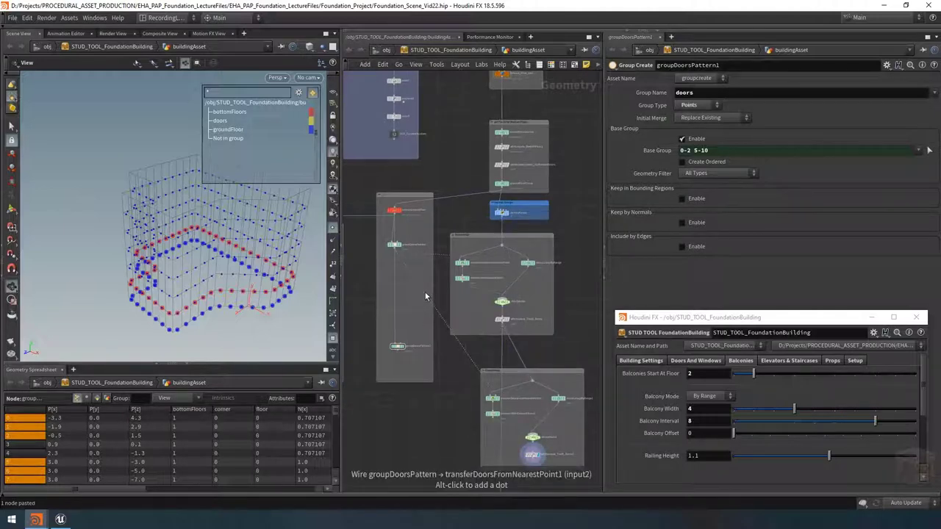
{"action": "left_click", "coordinate": [403, 352]}
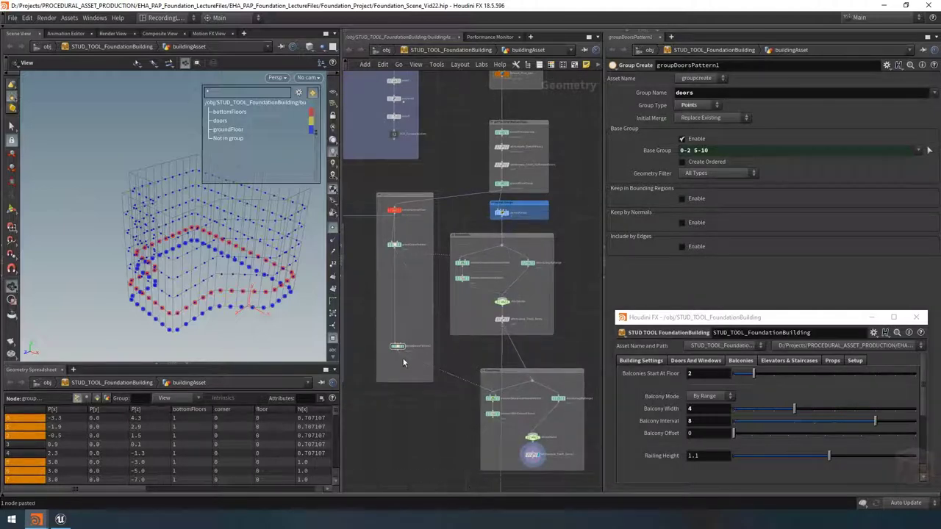
Wire the output of groupDoorsPattern into the input of groupDoorsPattern1
{"action": "left_click", "coordinate": [397, 277]}
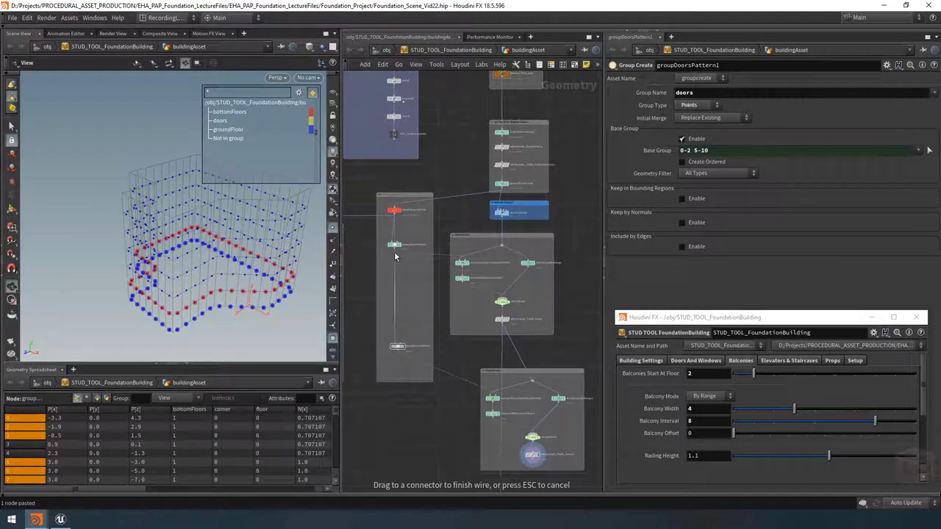
{"action": "left_click", "coordinate": [394, 256]}
{"action": "mouse_move", "coordinate": [397, 250]}
{"action": "left_mouse_down"}
{"action": "mouse_move", "coordinate": [409, 252]}
{"action": "mouse_move", "coordinate": [397, 252]}
{"action": "left_mouse_up"}
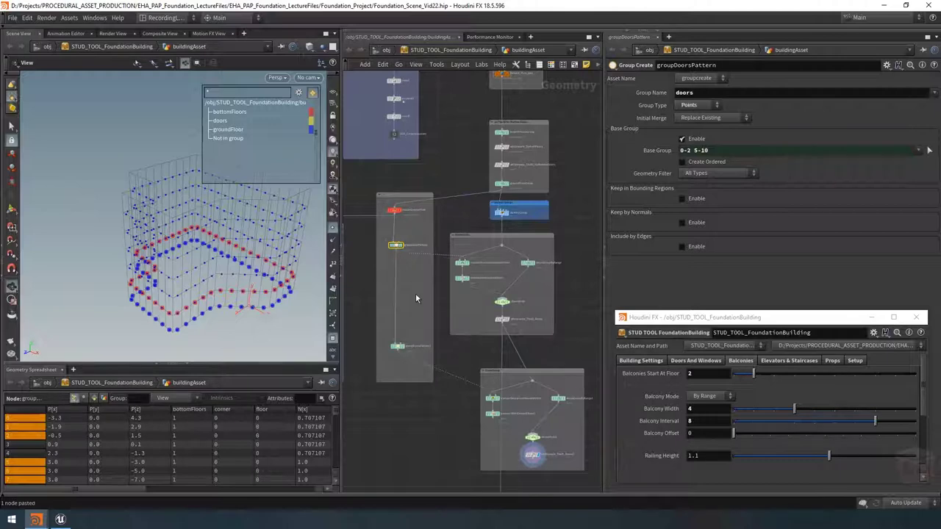
Align the copied DoorsGroup network box directly beneath the original one in the main node chain
{"action": "scroll", "coordinate": [415, 294], "scroll_direction": "down", "scroll_amount": 2}
{"action": "scroll", "coordinate": [543, 369], "scroll_direction": "down", "scroll_amount": 2}
{"action": "left_click_drag", "start_coordinate": [498, 391], "coordinate": [524, 367]}
{"action": "mouse_move", "coordinate": [528, 361]}
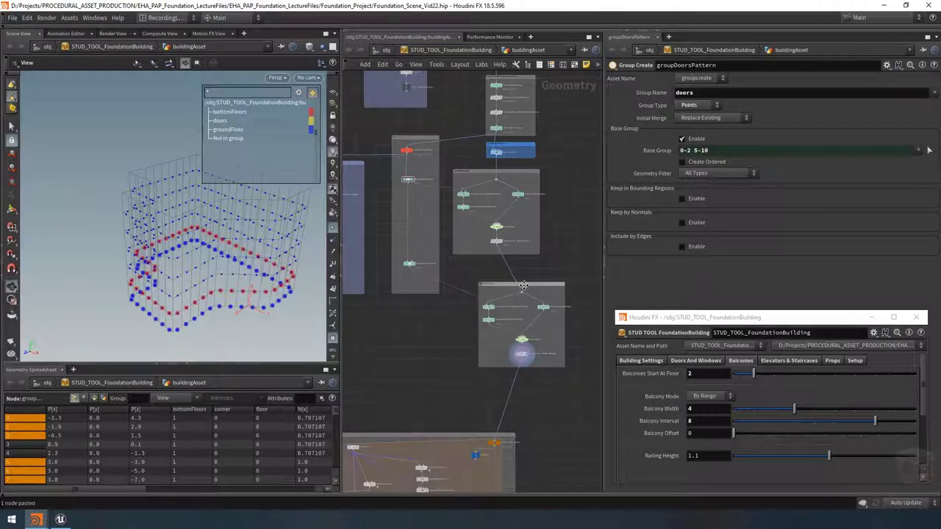
{"action": "left_click_drag", "start_coordinate": [523, 286], "coordinate": [501, 273]}
{"action": "scroll", "coordinate": [563, 275], "scroll_direction": "up", "scroll_amount": 3}
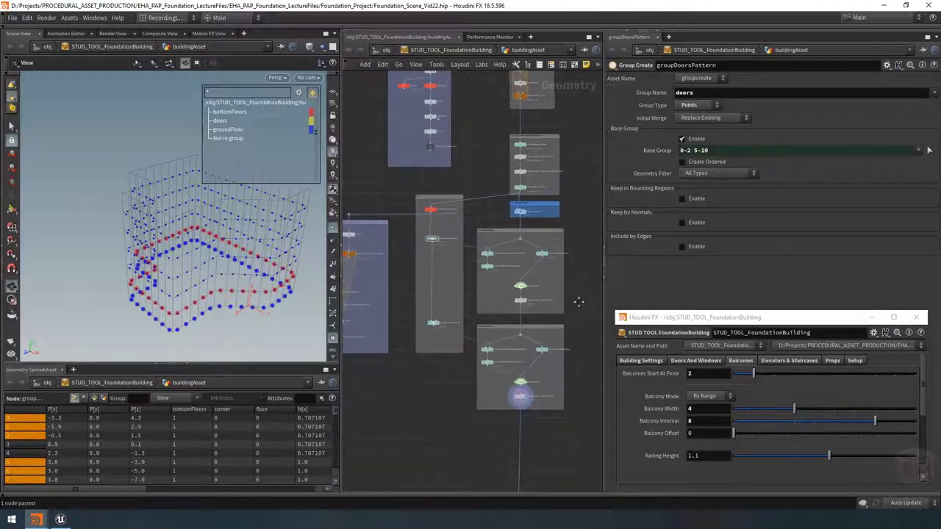
{"action": "scroll", "coordinate": [564, 303], "scroll_direction": "down", "scroll_amount": 1}
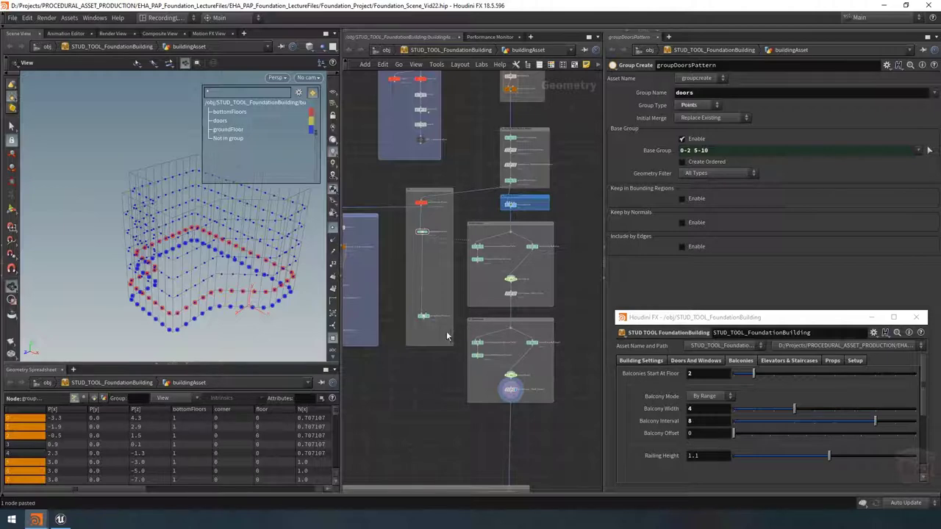
Rename the duplicated groupDoorsPattern1 node as groupBalconyPattern
{"action": "scroll", "coordinate": [448, 334], "scroll_direction": "up", "scroll_amount": 3}
{"action": "scroll", "coordinate": [452, 283], "scroll_direction": "up", "scroll_amount": 2}
{"action": "left_click", "coordinate": [437, 298]}
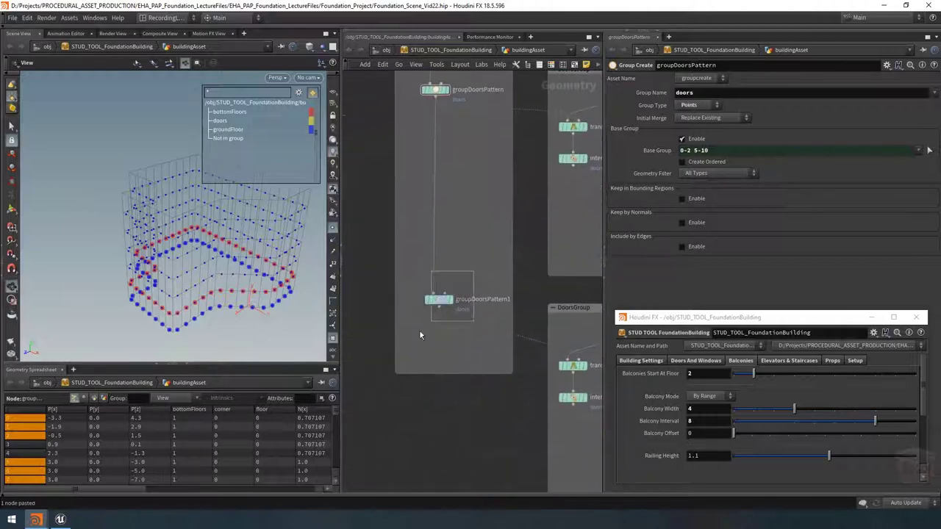
{"action": "scroll", "coordinate": [474, 294], "scroll_direction": "up", "scroll_amount": 1}
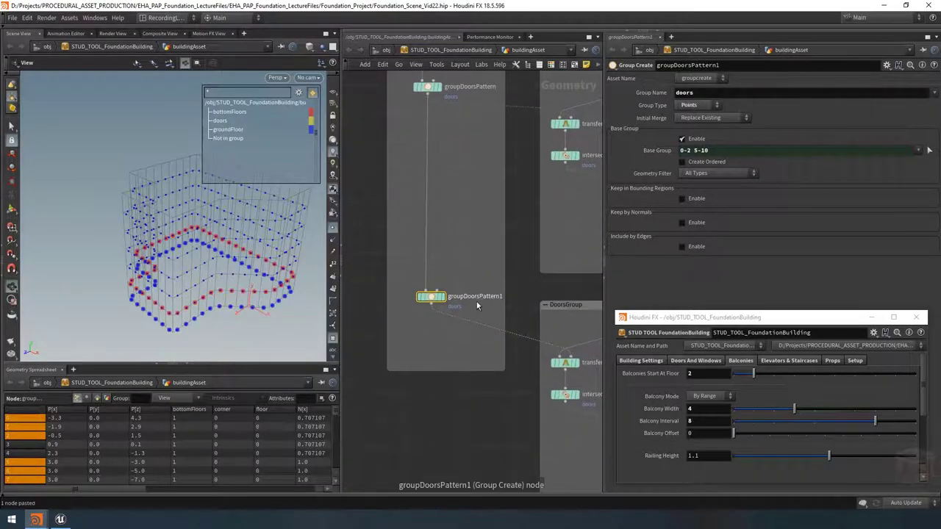
{"action": "scroll", "coordinate": [478, 300], "scroll_direction": "up", "scroll_amount": 1}
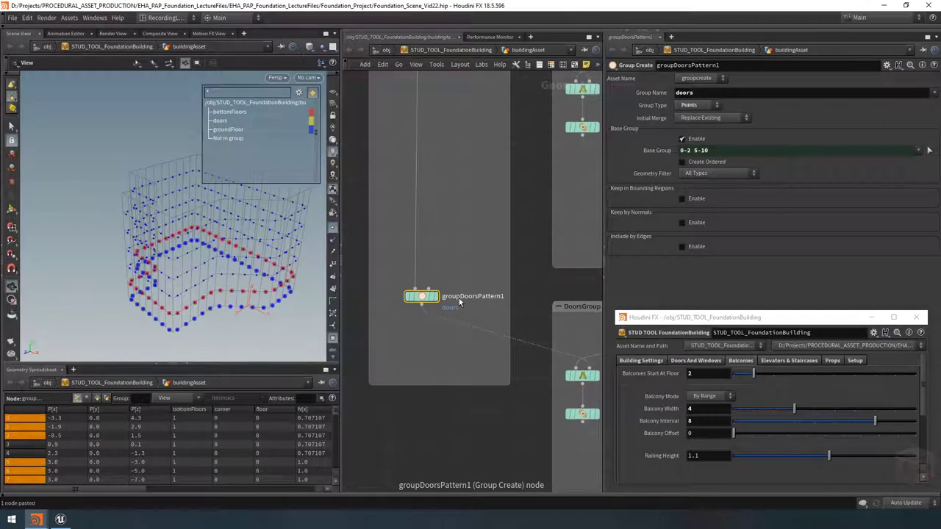
{"action": "double_click", "coordinate": [459, 296]}
{"action": "left_click_drag", "start_coordinate": [460, 296], "coordinate": [479, 297]}
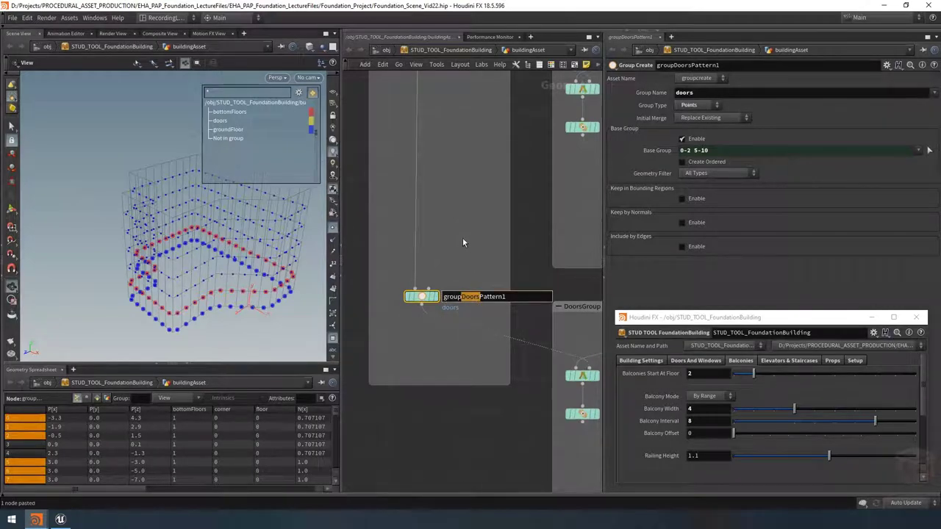
{"action": "type", "text": "Balcony"}
{"action": "key", "text": "End"}
{"action": "key", "text": "BackSpace"}
{"action": "key", "text": "Return"}
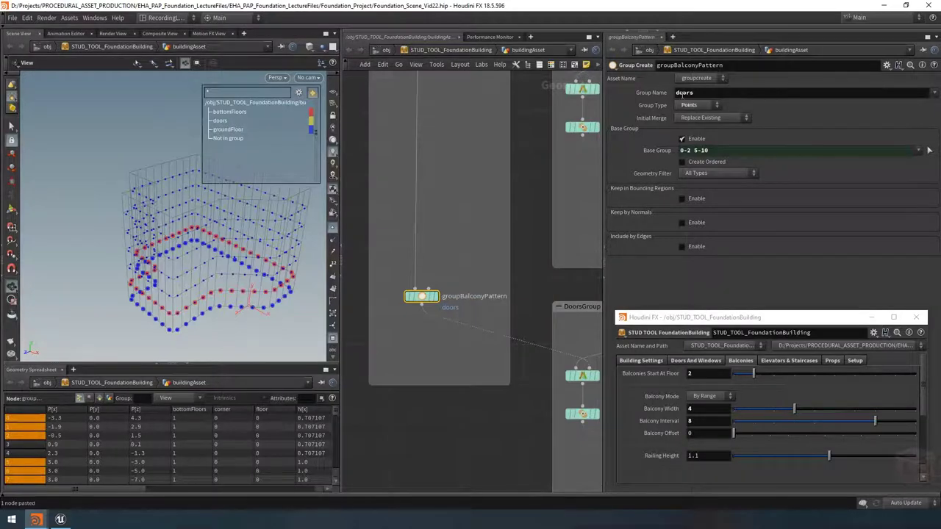
Set the group name of groupBalconyPattern to balconies
{"action": "double_click", "coordinate": [706, 94]}
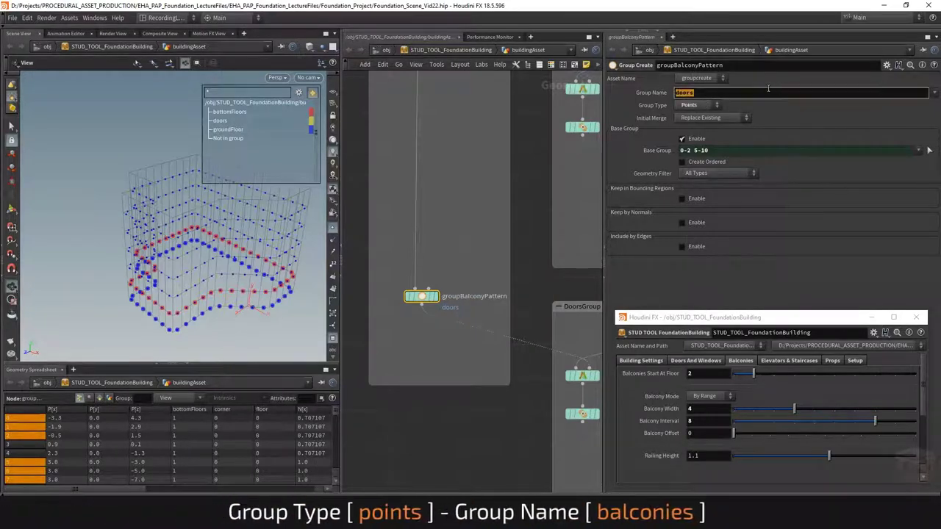
{"action": "type", "text": "balconies"}
{"action": "key", "text": "Return"}
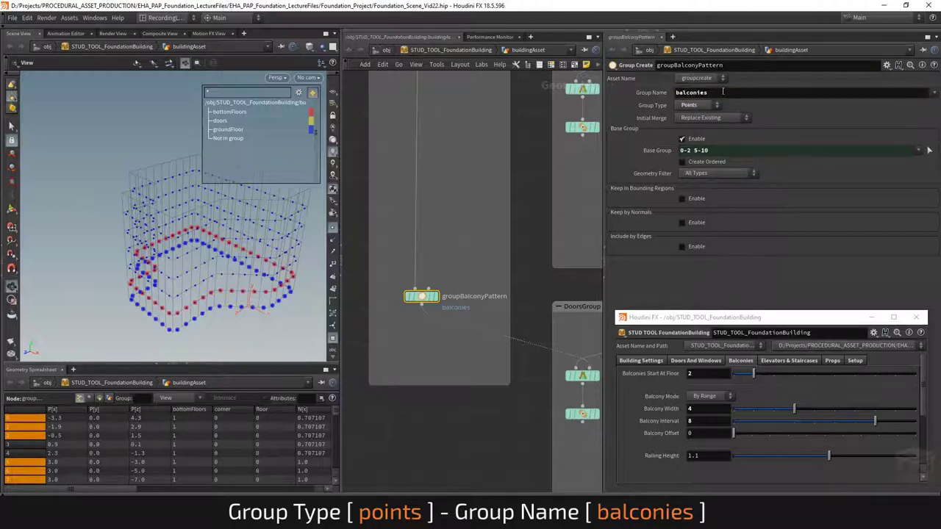
Switch the asset's Balcony Mode to By Pattern and set groupBalconyPattern's Base Group expression to chs("../../balconyPattern")
{"action": "left_click", "coordinate": [660, 151]}
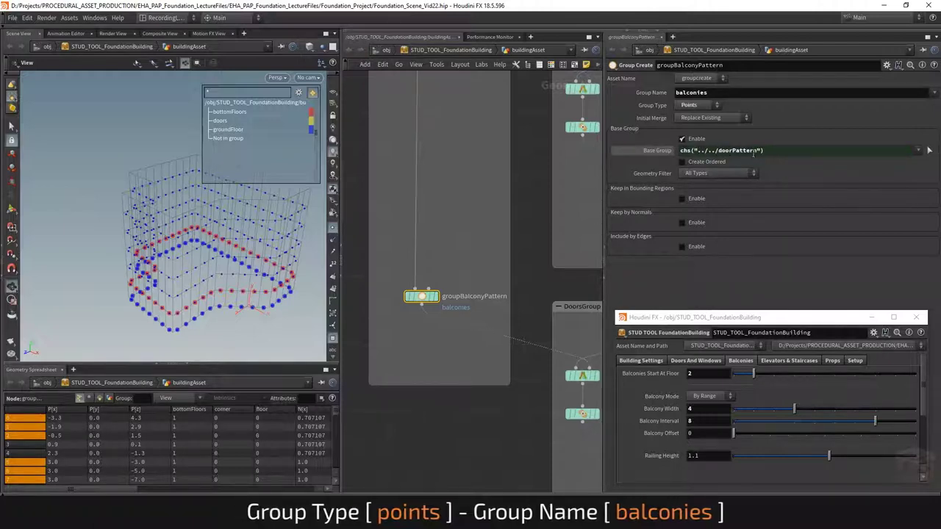
{"action": "left_click", "coordinate": [710, 396]}
{"action": "left_click", "coordinate": [712, 416]}
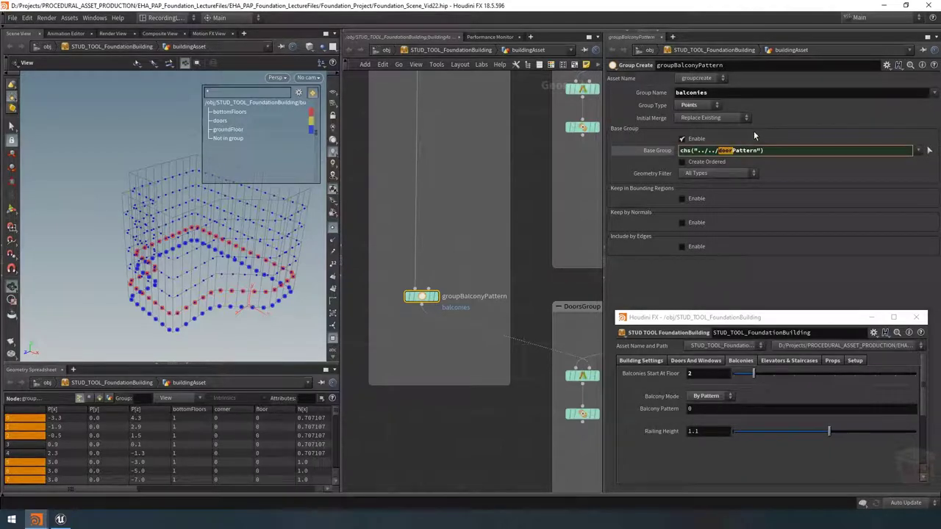
{"action": "type", "text": "balcony"}
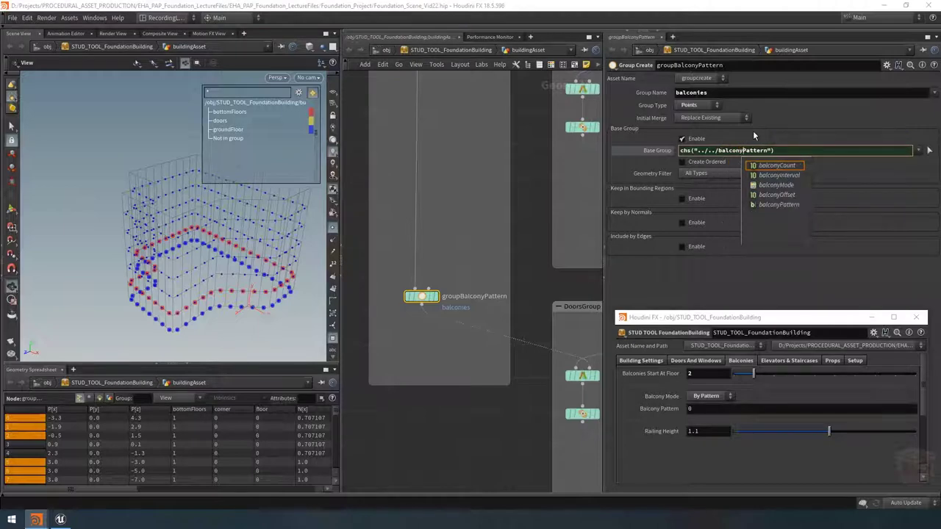
{"action": "left_click", "coordinate": [770, 205]}
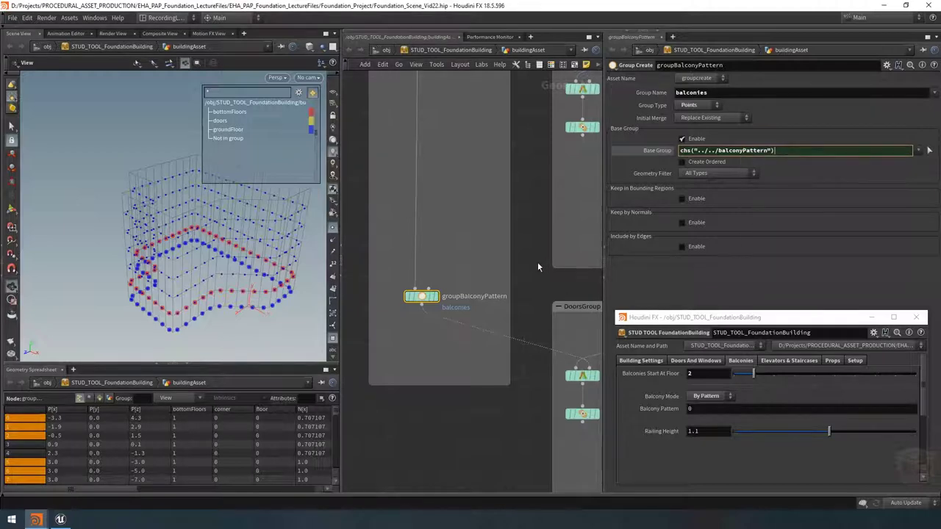
{"action": "key", "text": "Return"}
Display the groupBalconyPattern node's result with point numbers shown in the viewport
{"action": "scroll", "coordinate": [536, 264], "scroll_direction": "down", "scroll_amount": 3}
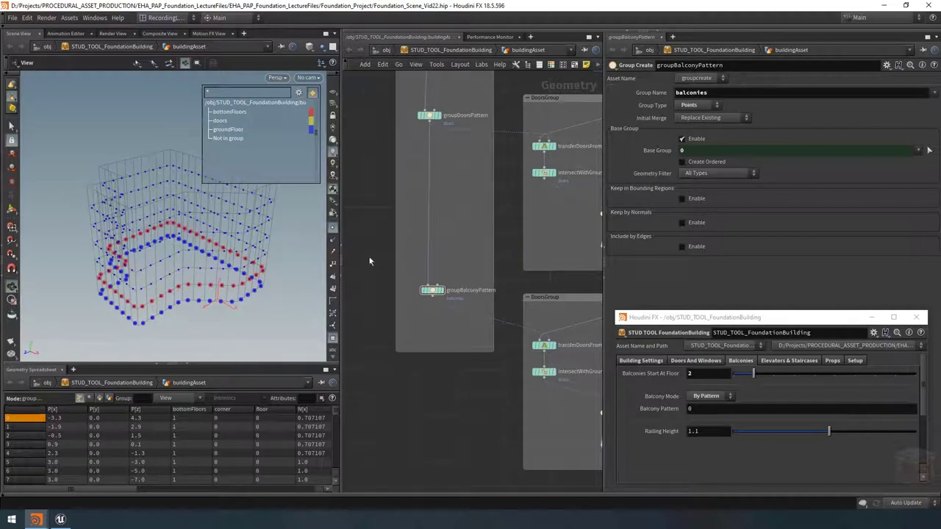
{"action": "scroll", "coordinate": [451, 285], "scroll_direction": "up", "scroll_amount": 2}
{"action": "left_click", "coordinate": [440, 289]}
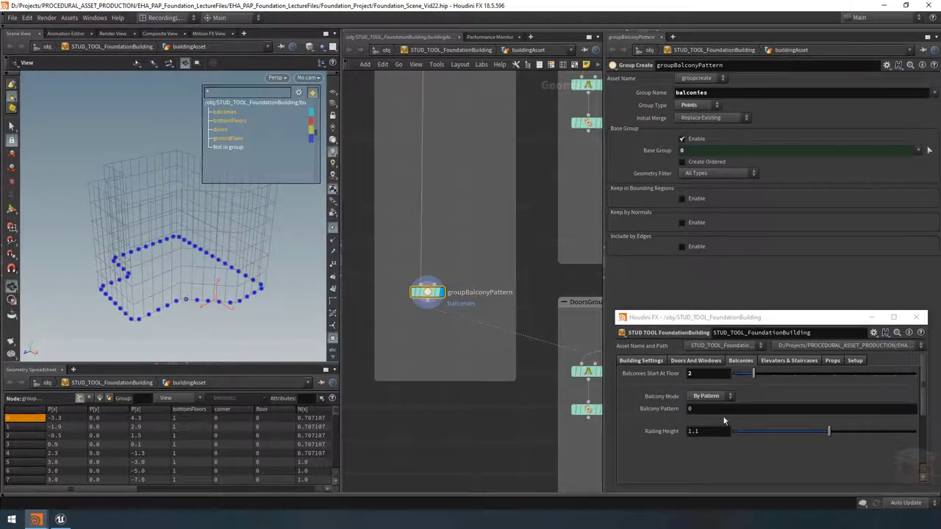
{"action": "left_click", "coordinate": [333, 263]}
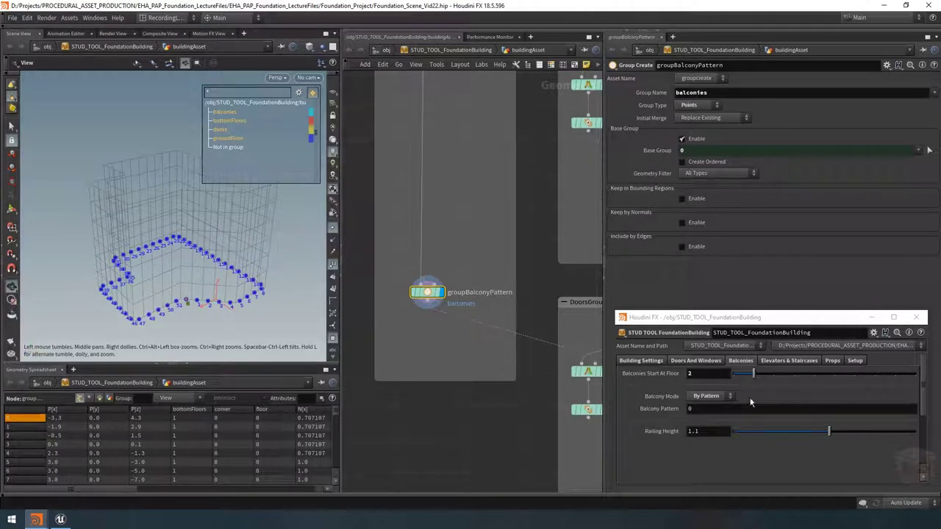
Test the asset's Balcony Pattern with 0-10 while checking the grouped points, and reset it to 0
{"action": "left_click", "coordinate": [719, 405]}
{"action": "type", "text": "-10"}
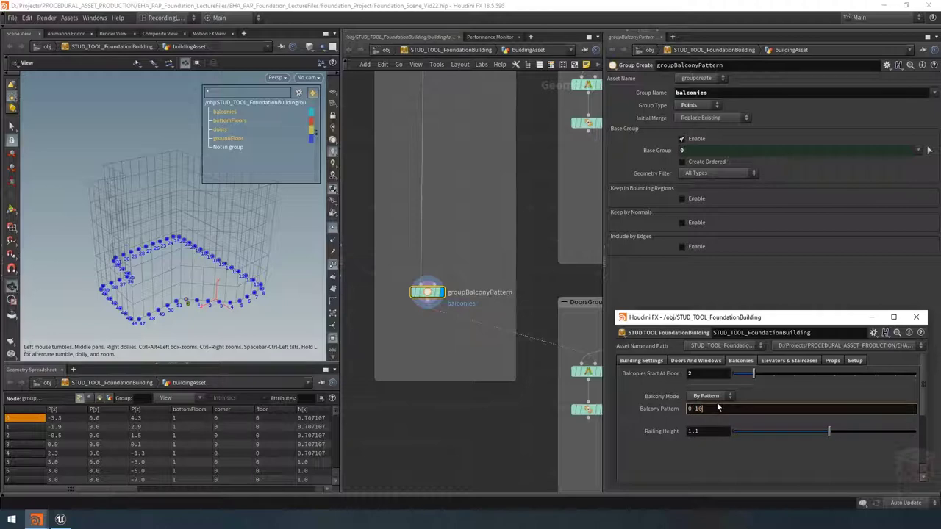
{"action": "key", "text": "Return"}
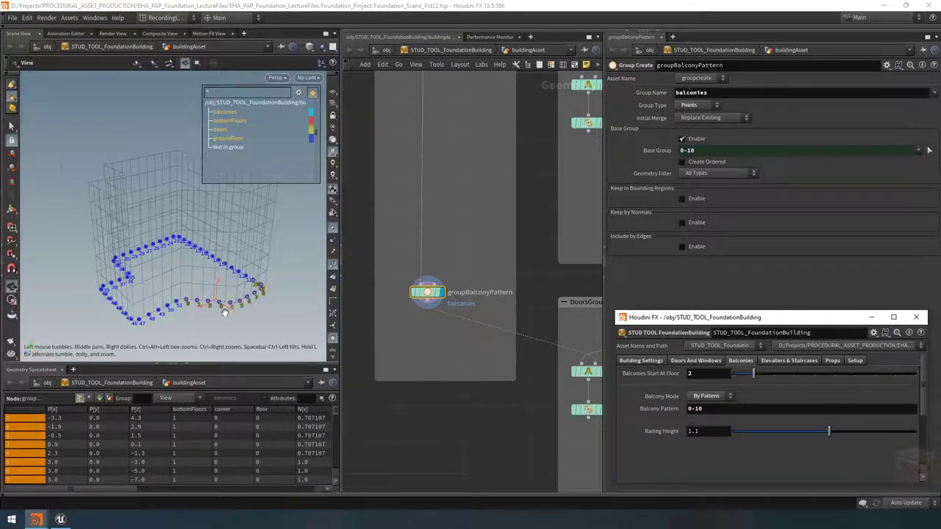
{"action": "left_click_drag", "start_coordinate": [169, 243], "coordinate": [213, 242], "text": "alt"}
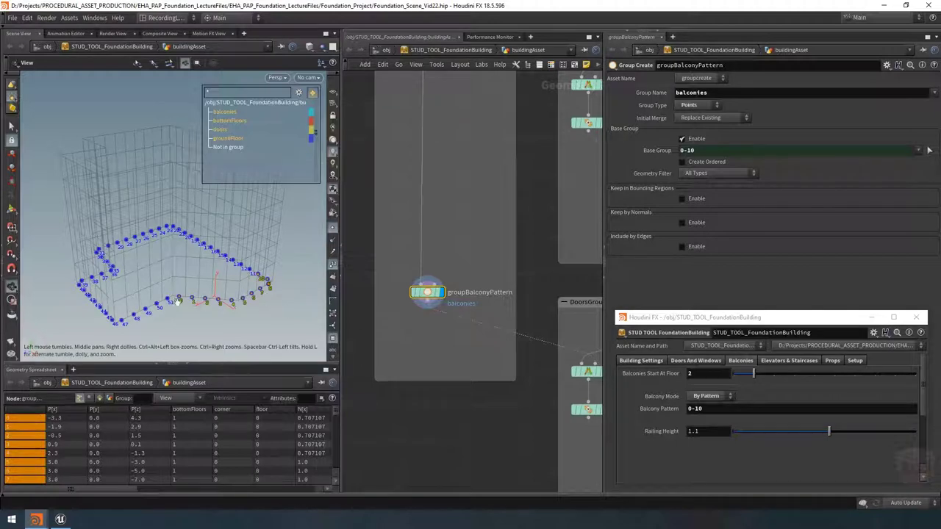
{"action": "left_click", "coordinate": [739, 409]}
{"action": "key", "text": "BackSpace"}
{"action": "key", "text": "Return"}
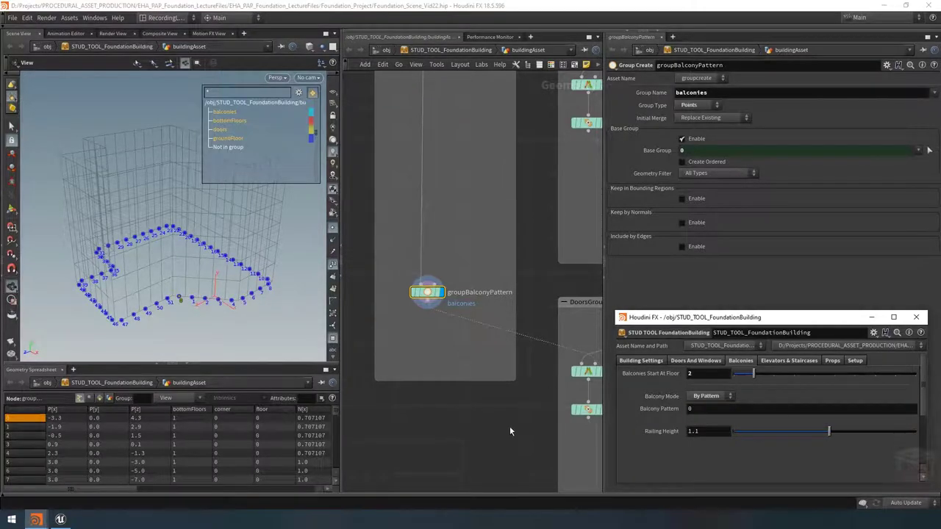
Rename transferDoorsFromNearestPoint1 in the copied DoorsGroup box as transferBalconiesFromNearestPoint
{"action": "scroll", "coordinate": [509, 426], "scroll_direction": "down", "scroll_amount": 5}
{"action": "scroll", "coordinate": [471, 384], "scroll_direction": "up", "scroll_amount": 5}
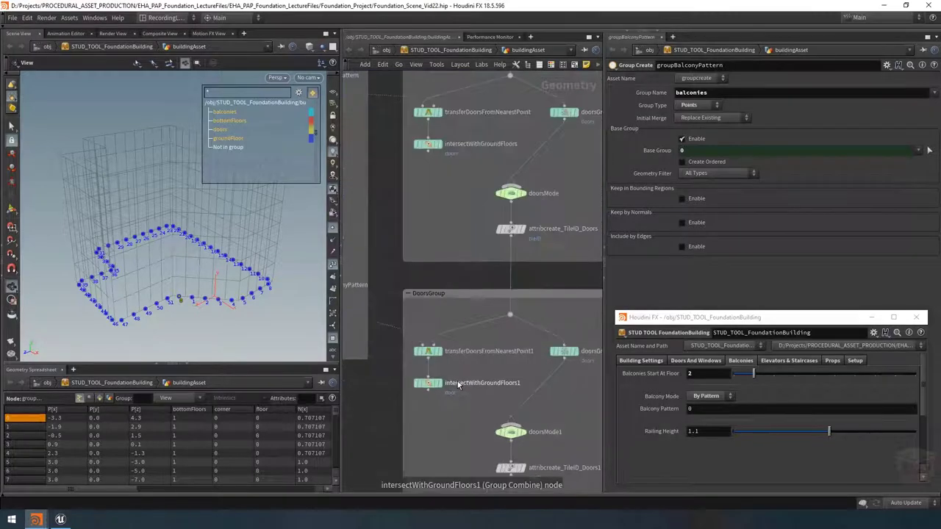
{"action": "left_click_drag", "start_coordinate": [461, 364], "coordinate": [413, 320]}
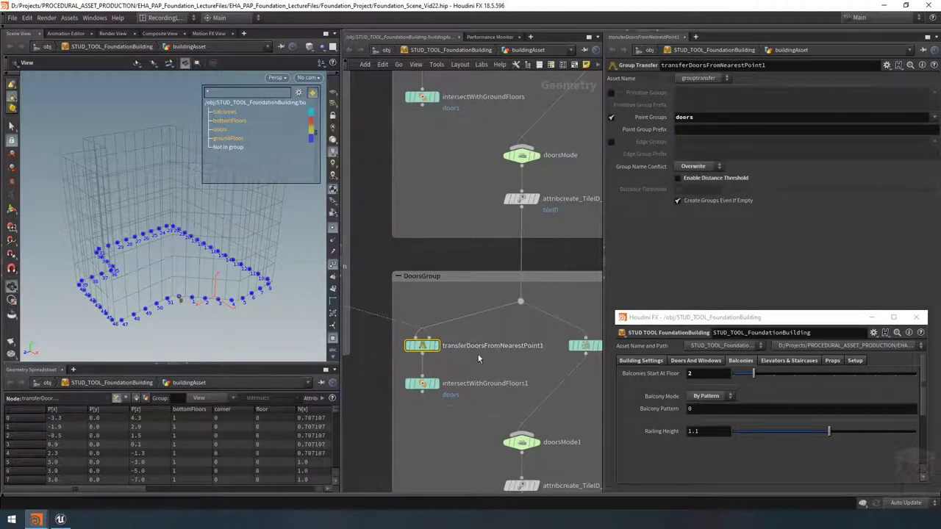
{"action": "double_click", "coordinate": [485, 351]}
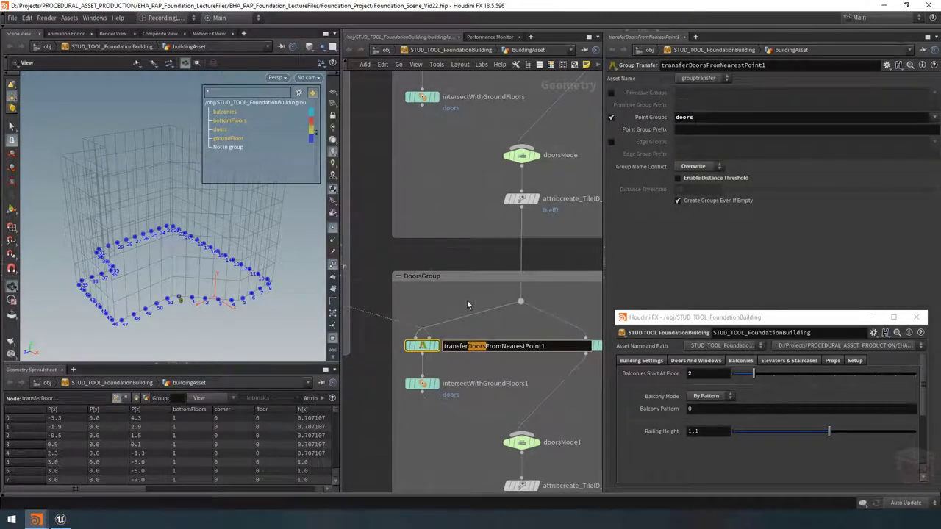
{"action": "type", "text": "Balconies"}
{"action": "key", "text": "End"}
{"action": "key", "text": "BackSpace"}
{"action": "key", "text": "Return"}
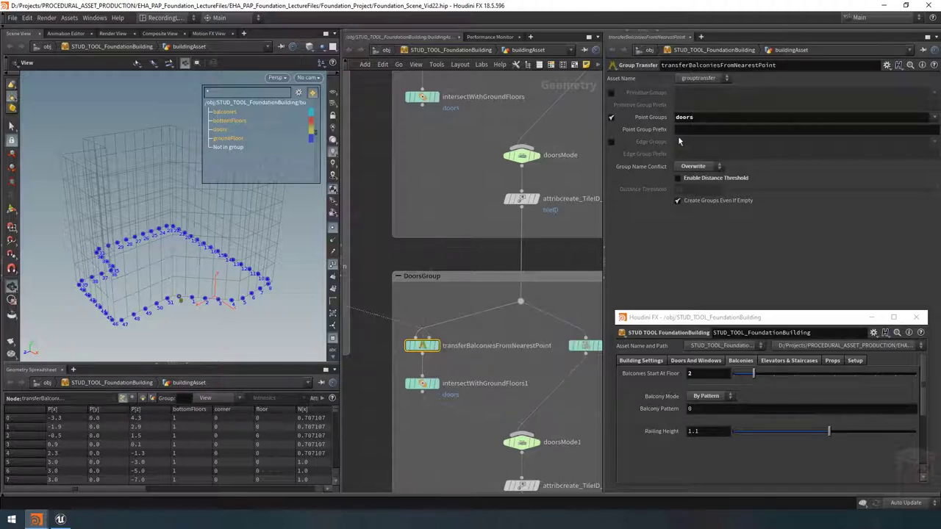
Replace the Point Groups entry of transferBalconiesFromNearestPoint with the balconies group
{"action": "double_click", "coordinate": [720, 119]}
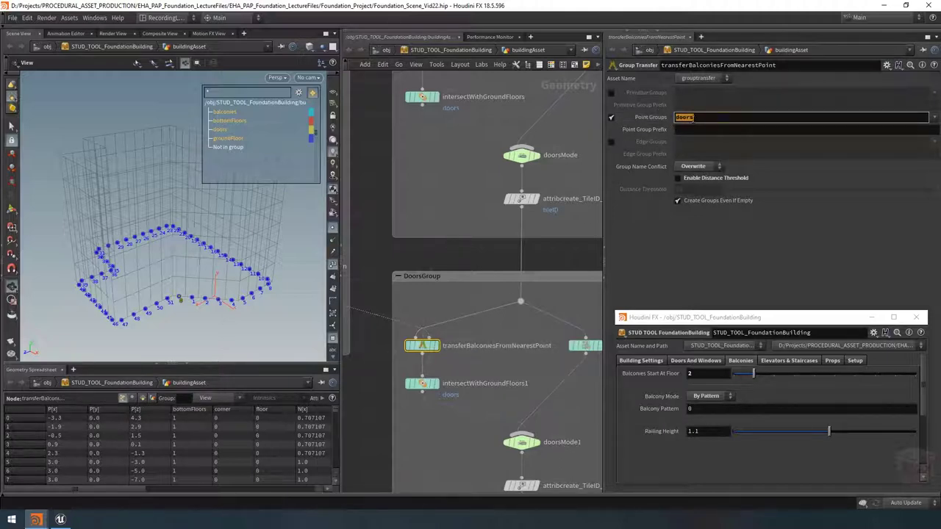
{"action": "key", "text": "BackSpace"}
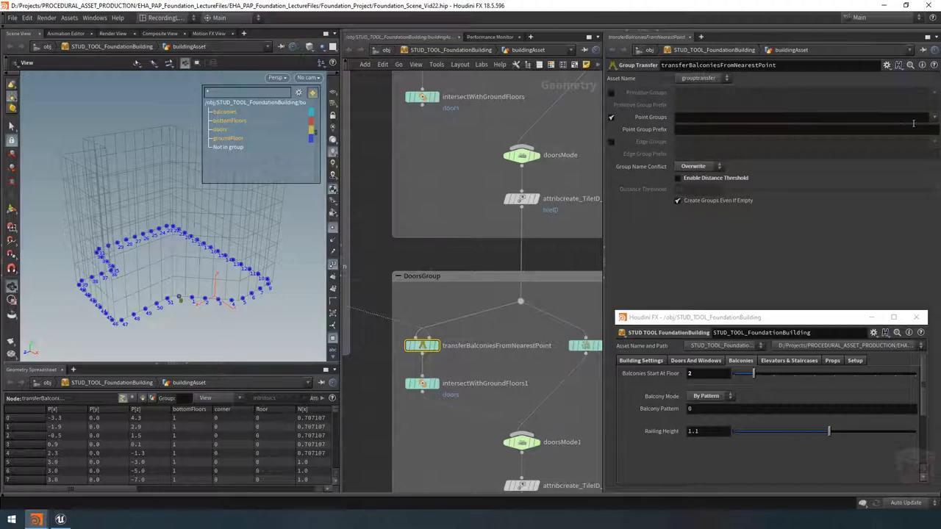
{"action": "left_click", "coordinate": [933, 118]}
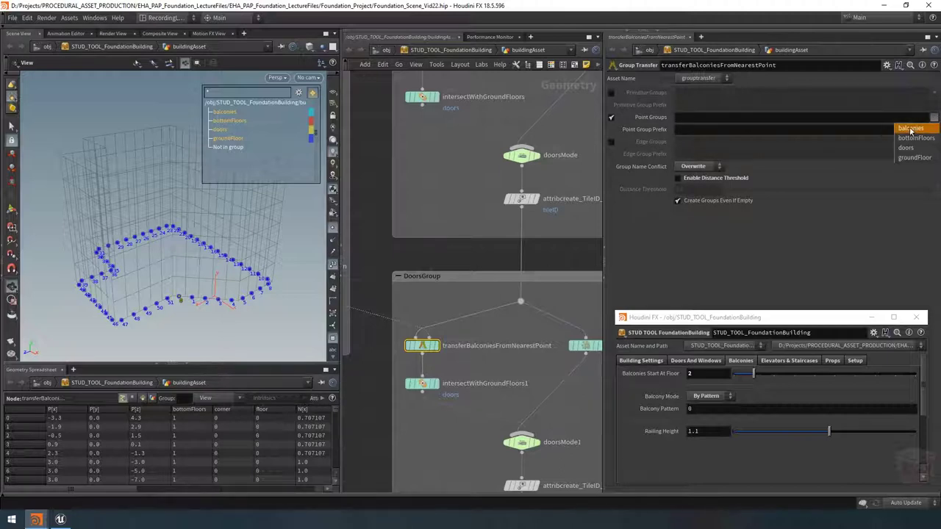
{"action": "left_click", "coordinate": [910, 128]}
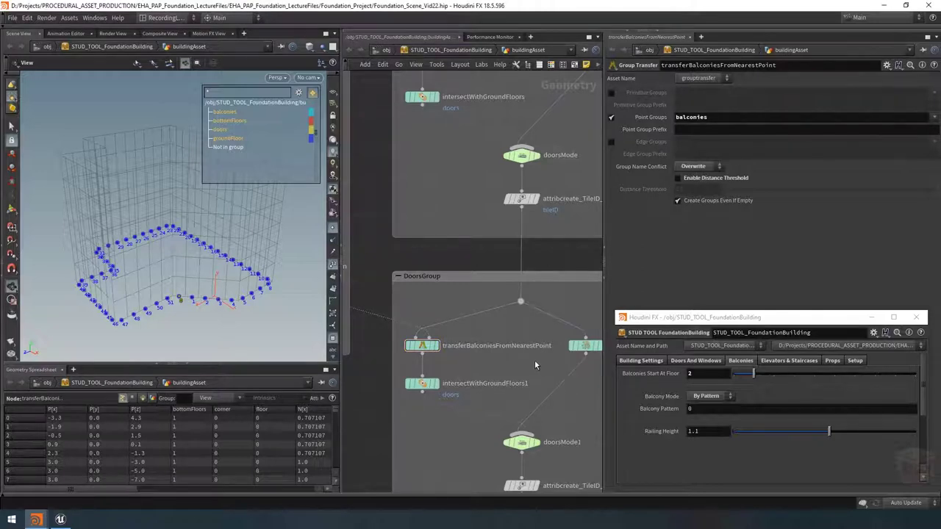
Display the intersectWithGroundFloors1 node's result and inspect its point groups on the building
{"action": "middle_click_drag", "start_coordinate": [510, 369], "coordinate": [524, 319]}
{"action": "left_click", "coordinate": [462, 344]}
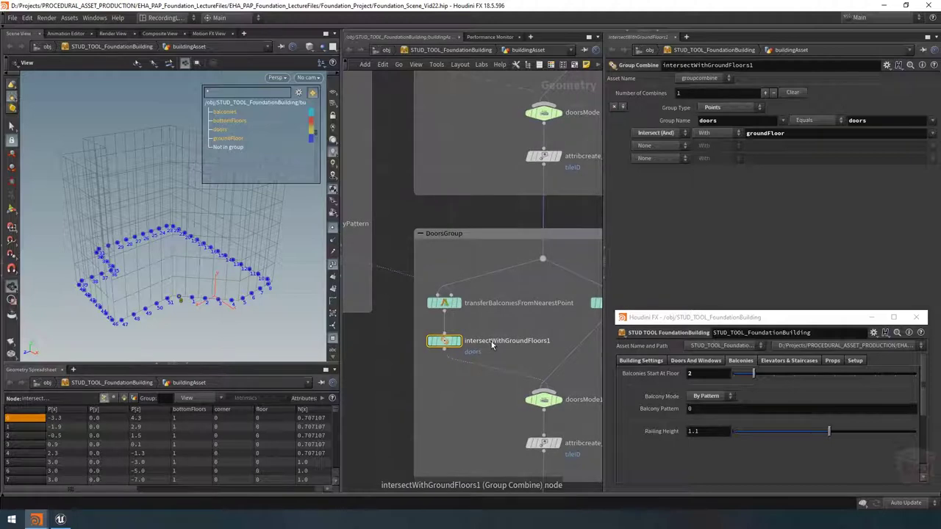
{"action": "mouse_move", "coordinate": [460, 351]}
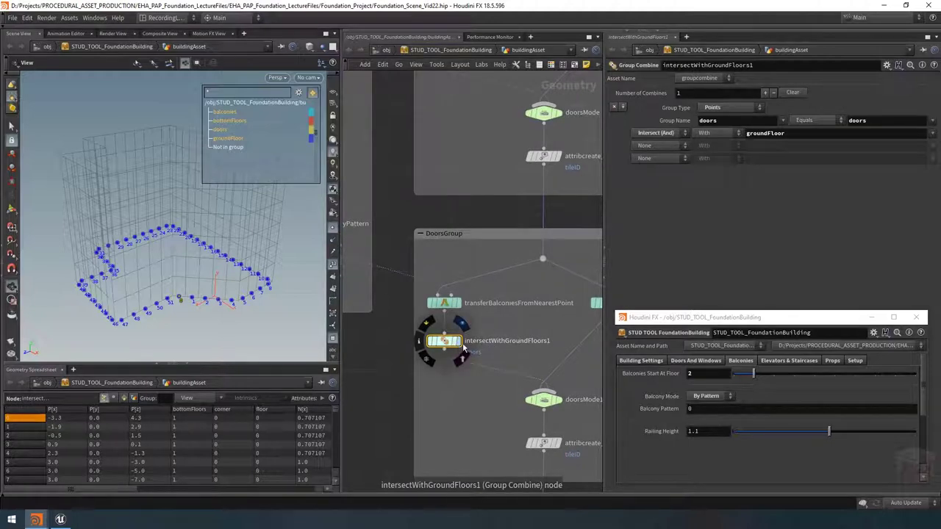
{"action": "left_click", "coordinate": [462, 358]}
{"action": "left_click_drag", "start_coordinate": [234, 266], "coordinate": [158, 288]}
{"action": "scroll", "coordinate": [465, 258], "scroll_direction": "down", "scroll_amount": 5}
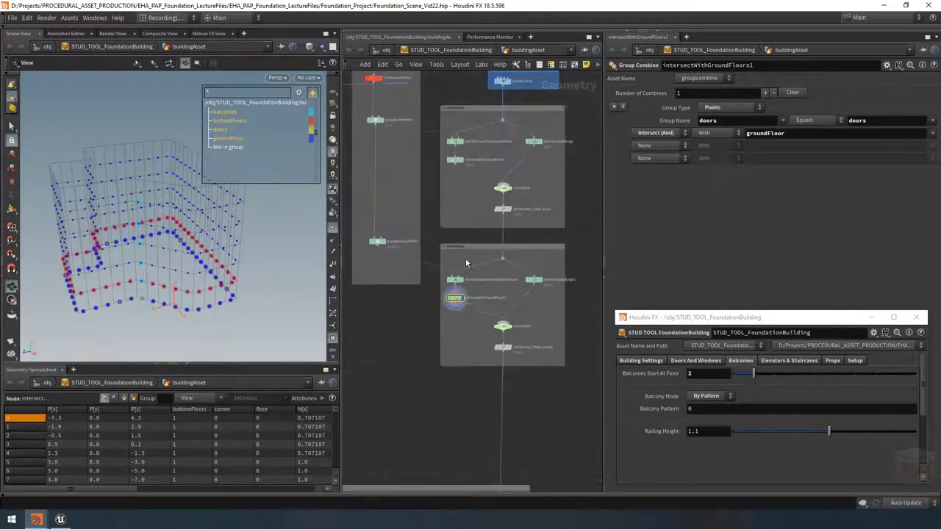
Compare the door points output by the original intersectWithGroundFloors and transferDoorsFromNearestPoint nodes on the building
{"action": "scroll", "coordinate": [466, 262], "scroll_direction": "up", "scroll_amount": 5}
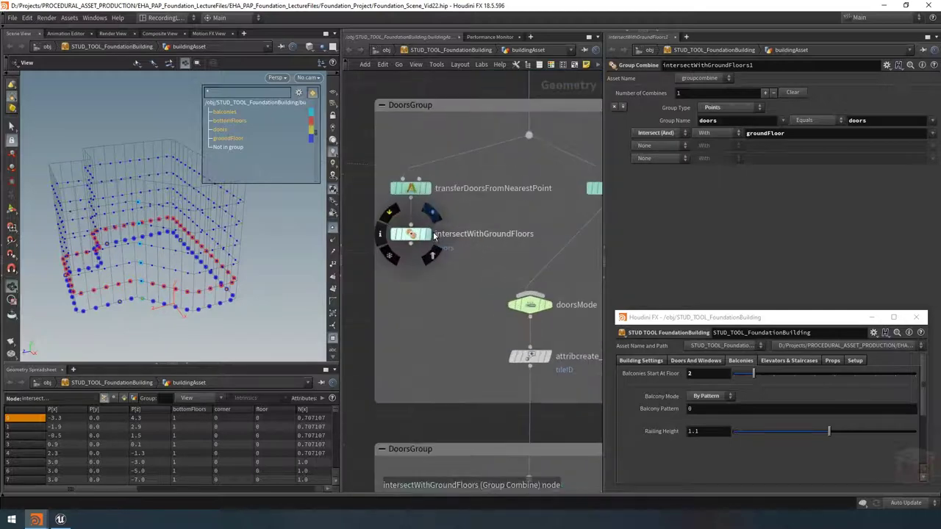
{"action": "left_click", "coordinate": [431, 214]}
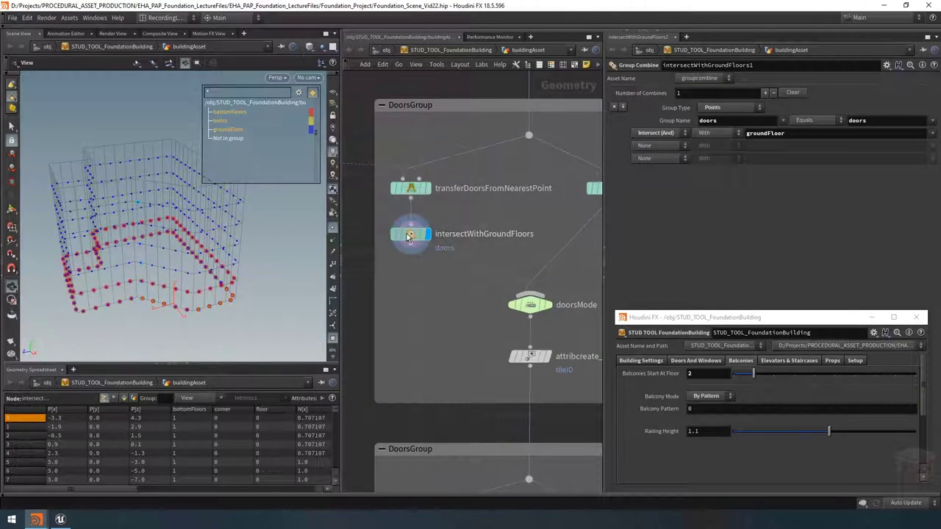
{"action": "mouse_move", "coordinate": [421, 235]}
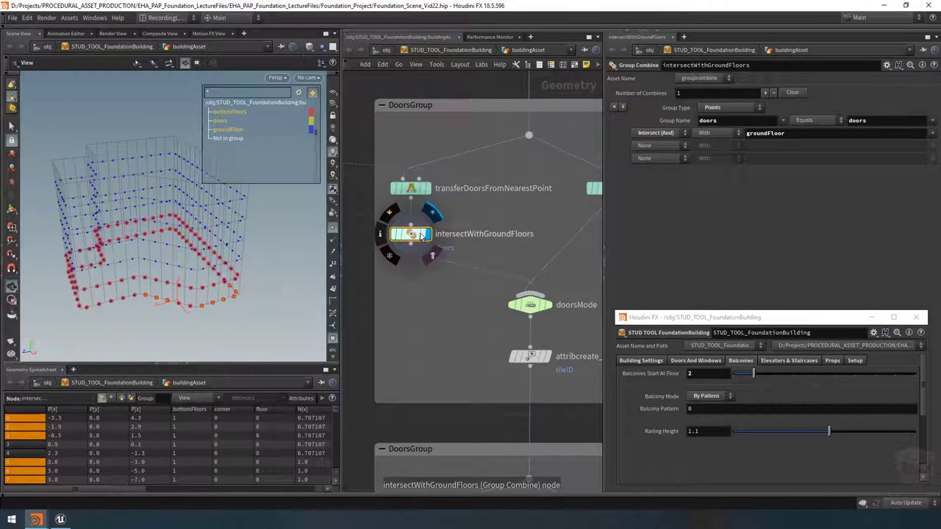
{"action": "left_click", "coordinate": [433, 167]}
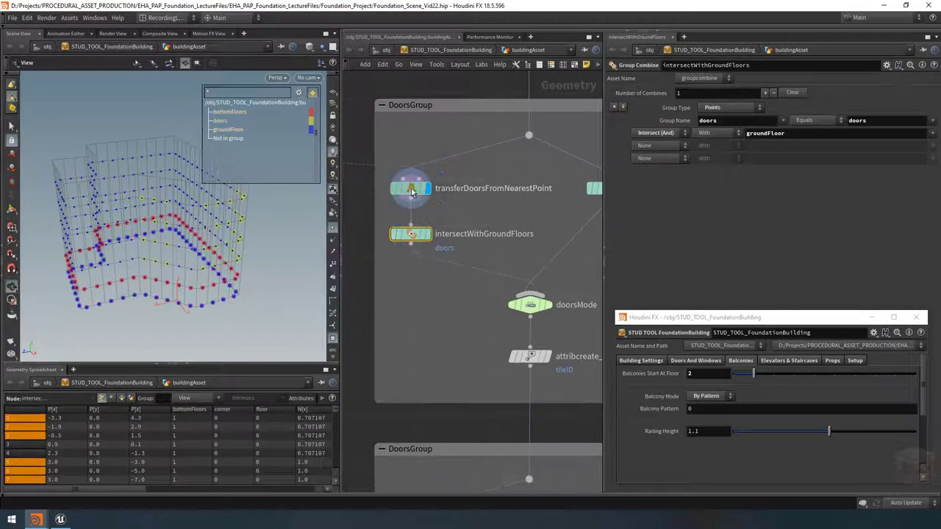
{"action": "left_click", "coordinate": [412, 191]}
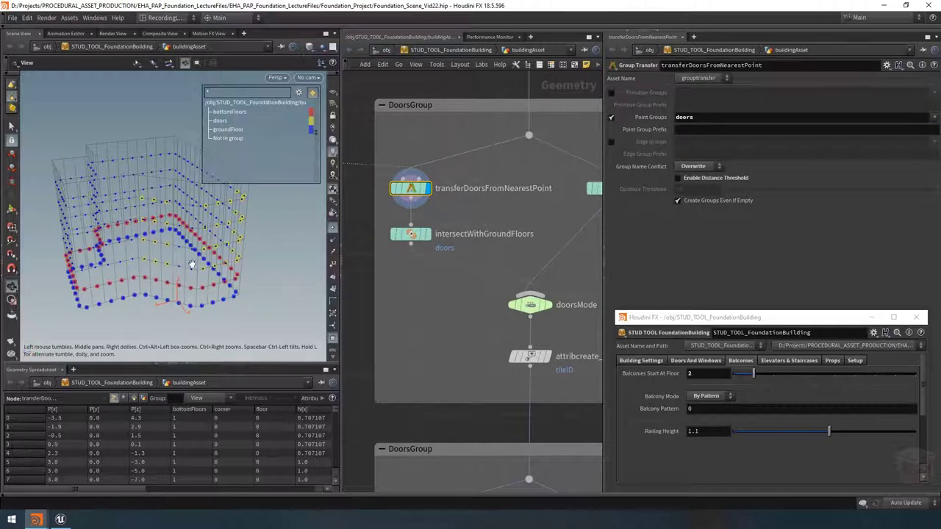
{"action": "left_click_drag", "start_coordinate": [193, 263], "coordinate": [234, 254]}
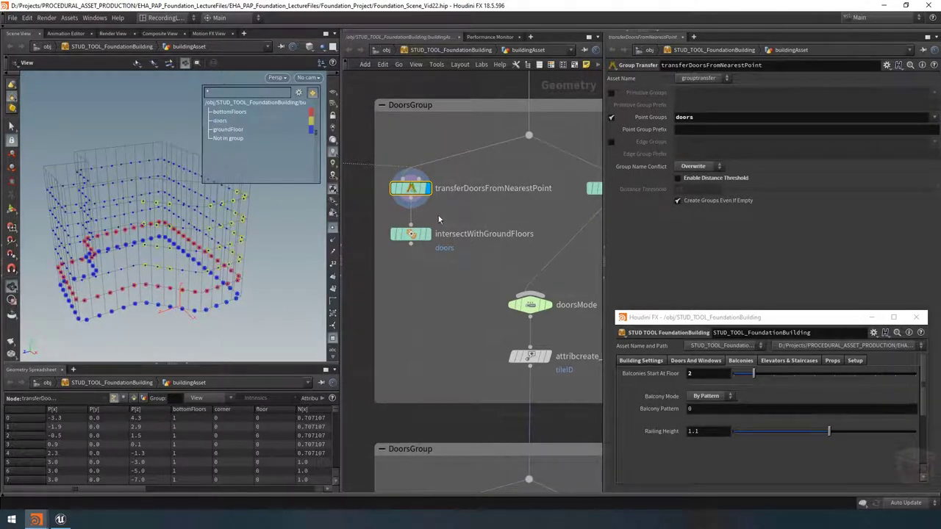
Display the original intersectWithGroundFloors node and examine its door points on the building and its group combine settings
{"action": "left_click", "coordinate": [411, 235]}
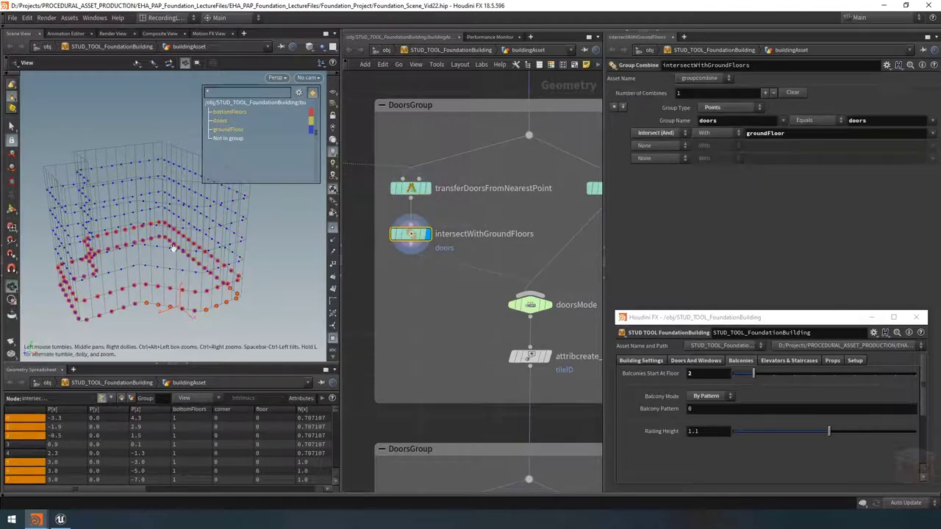
{"action": "left_click_drag", "start_coordinate": [234, 292], "coordinate": [60, 321]}
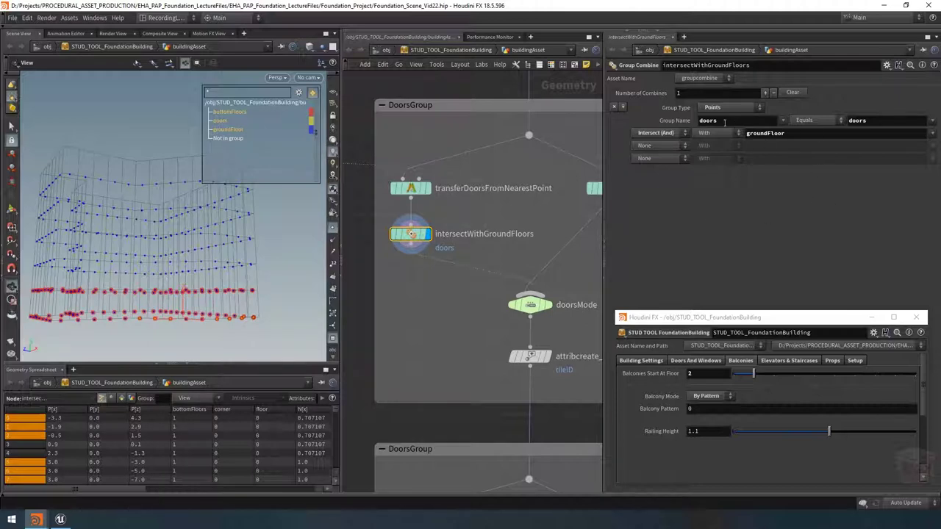
{"action": "left_click", "coordinate": [734, 119]}
{"action": "left_click", "coordinate": [899, 120]}
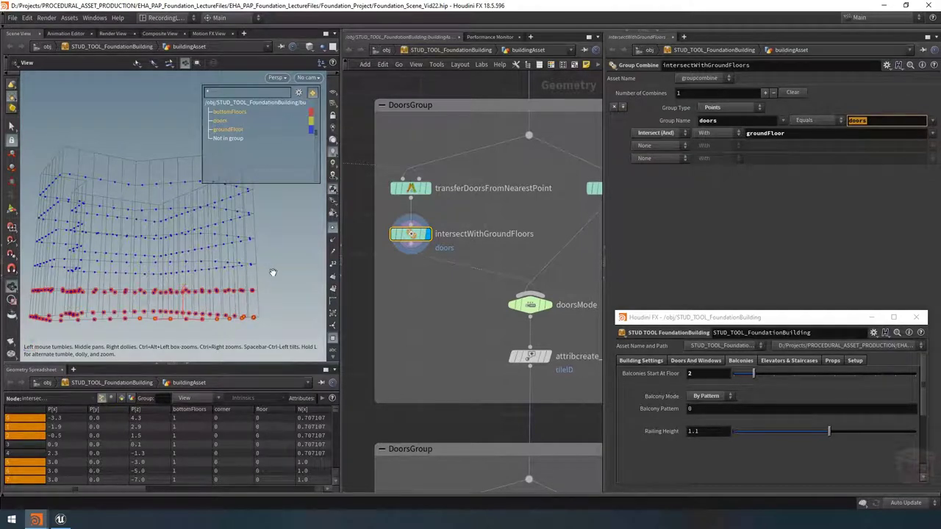
Rename intersectWithGroundFloors1 in the copied DoorsGroup box as RemoveWithBottomFloorsGroup
{"action": "scroll", "coordinate": [485, 298], "scroll_direction": "down", "scroll_amount": 3}
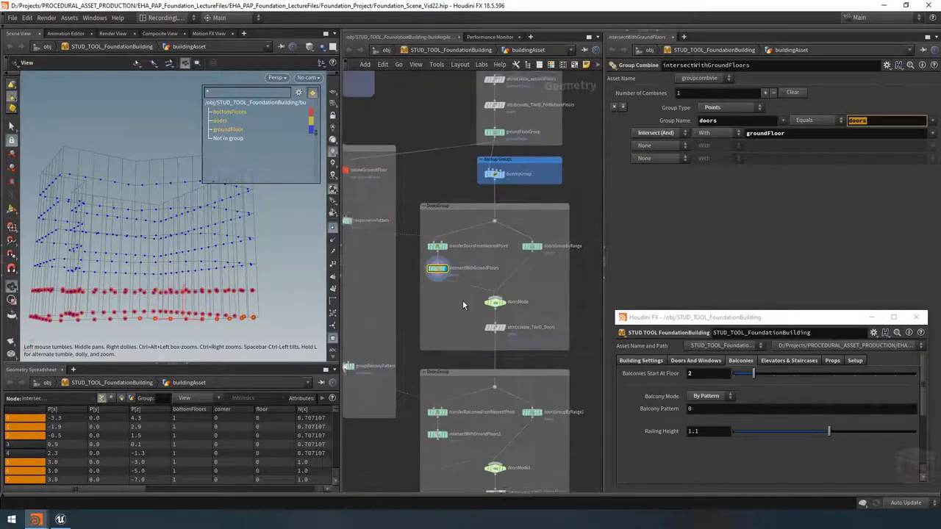
{"action": "middle_click_drag", "start_coordinate": [462, 300], "coordinate": [456, 329]}
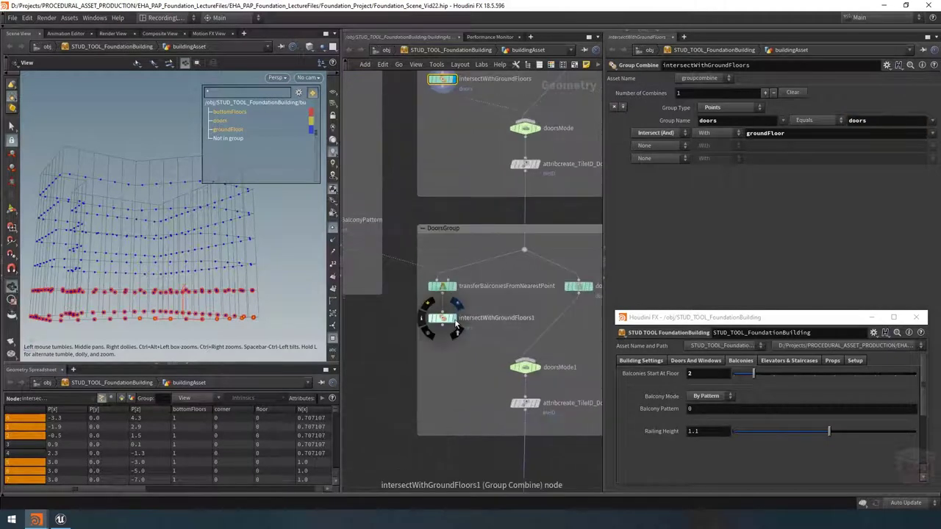
{"action": "middle_click", "coordinate": [447, 319]}
{"action": "left_click", "coordinate": [455, 319]}
{"action": "scroll", "coordinate": [441, 319], "scroll_direction": "up", "scroll_amount": 1}
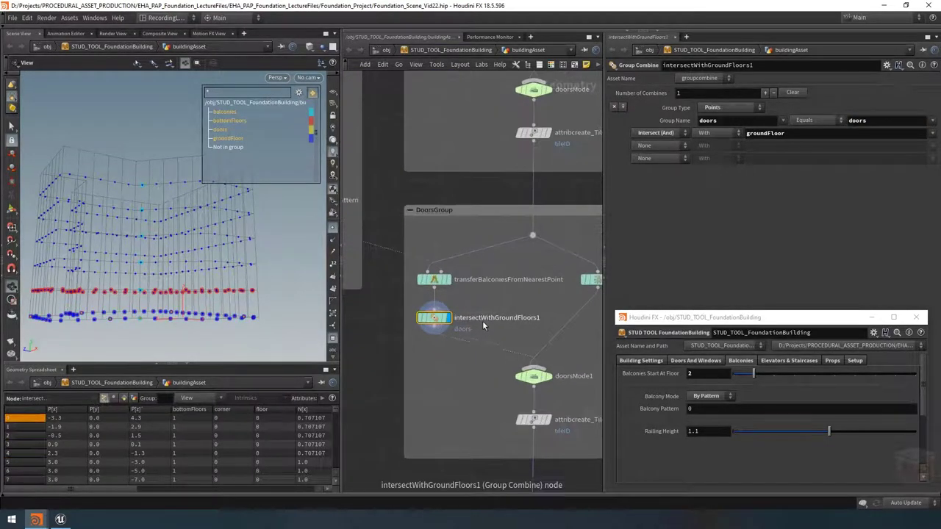
{"action": "double_click", "coordinate": [479, 317]}
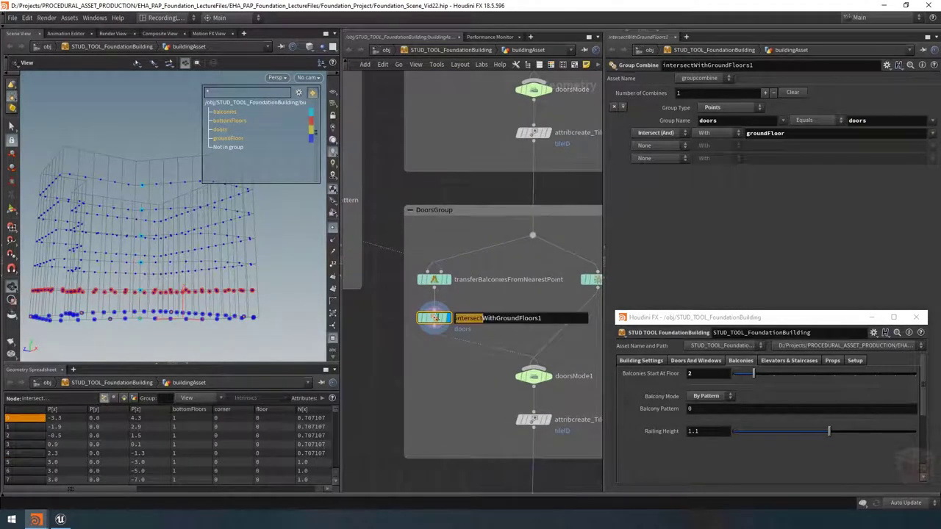
{"action": "left_click_drag", "start_coordinate": [478, 318], "coordinate": [420, 316]}
{"action": "type", "text": "Remove"}
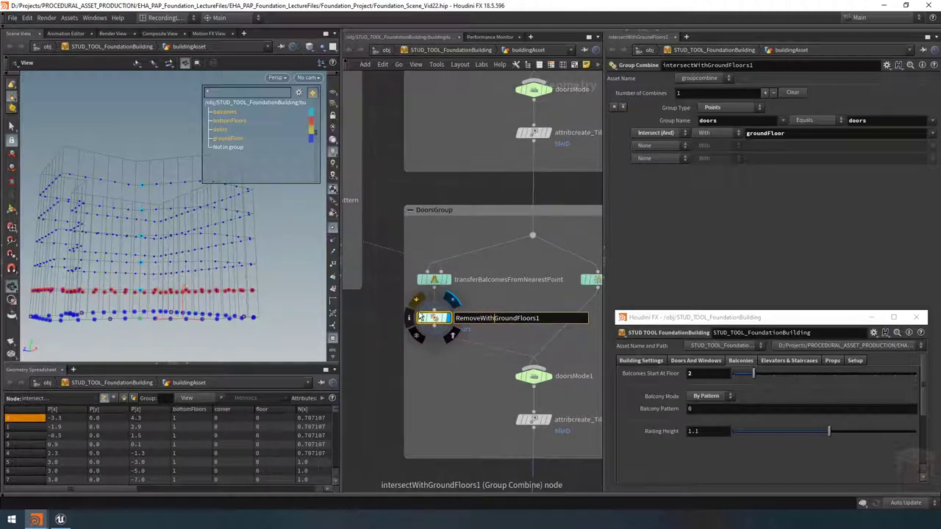
{"action": "key", "text": "shift+End"}
{"action": "type", "text": "BottomFloorsGroup"}
{"action": "key", "text": "Return"}
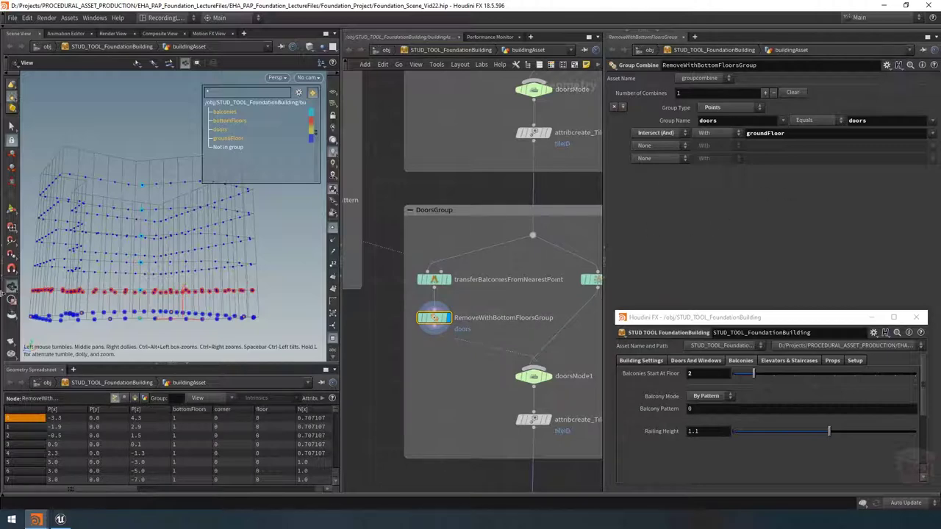
Set both the resulting group and the source group of RemoveWithBottomFloorsGroup to balconies
{"action": "left_click_drag", "start_coordinate": [114, 262], "coordinate": [192, 250], "text": "alt"}
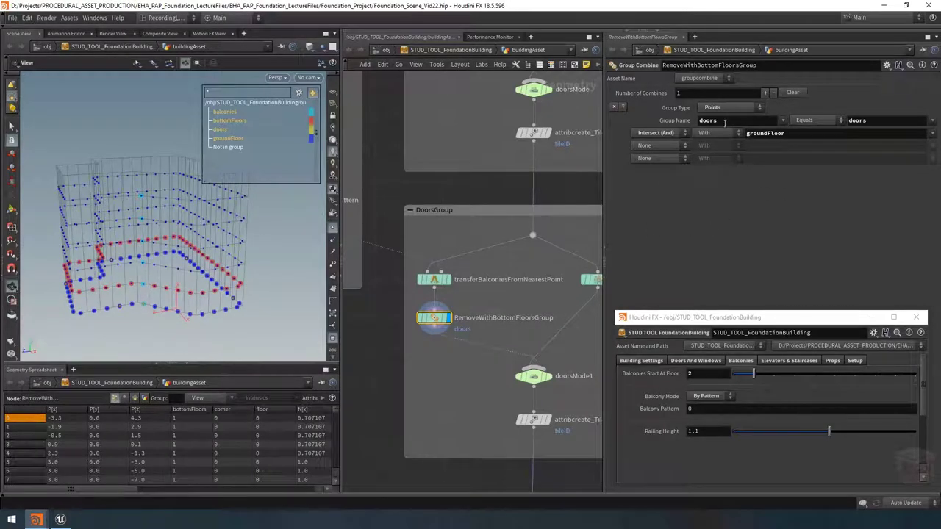
{"action": "left_click", "coordinate": [783, 121]}
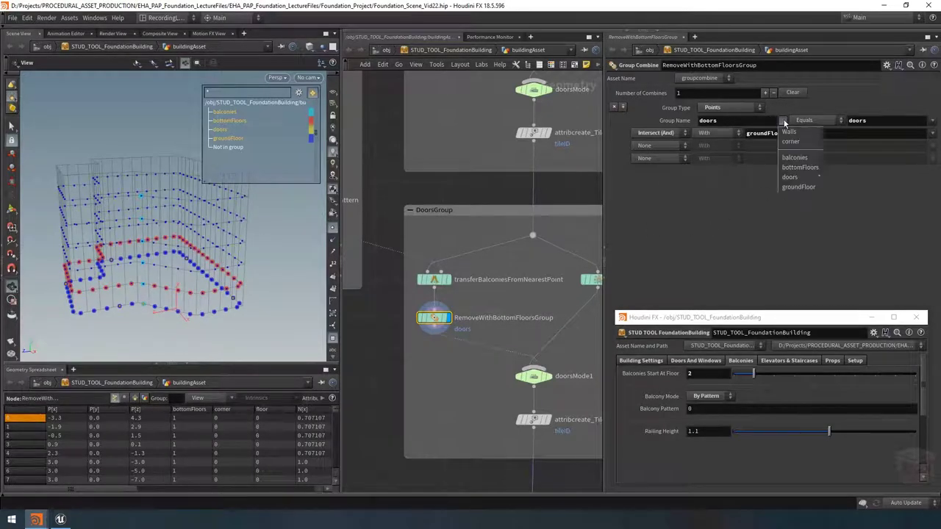
{"action": "left_click", "coordinate": [794, 157]}
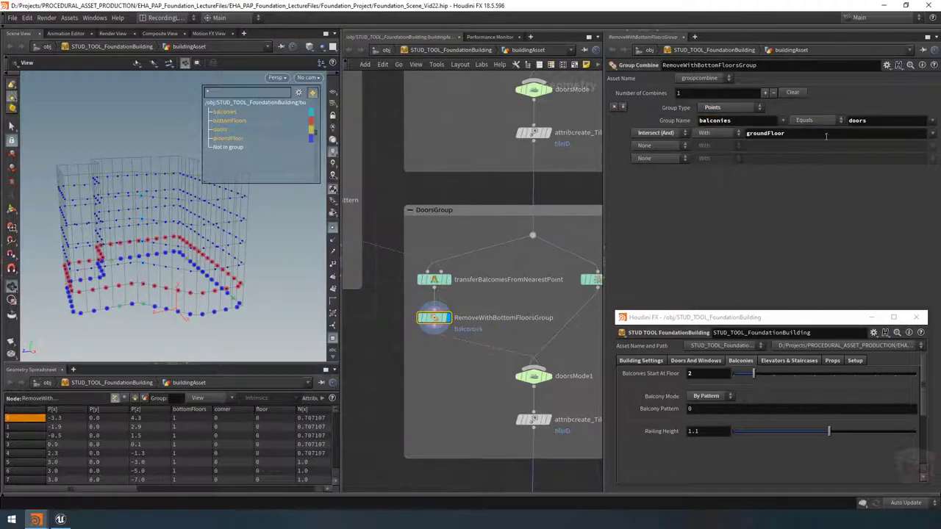
{"action": "left_click", "coordinate": [884, 122]}
{"action": "type", "text": "balconies"}
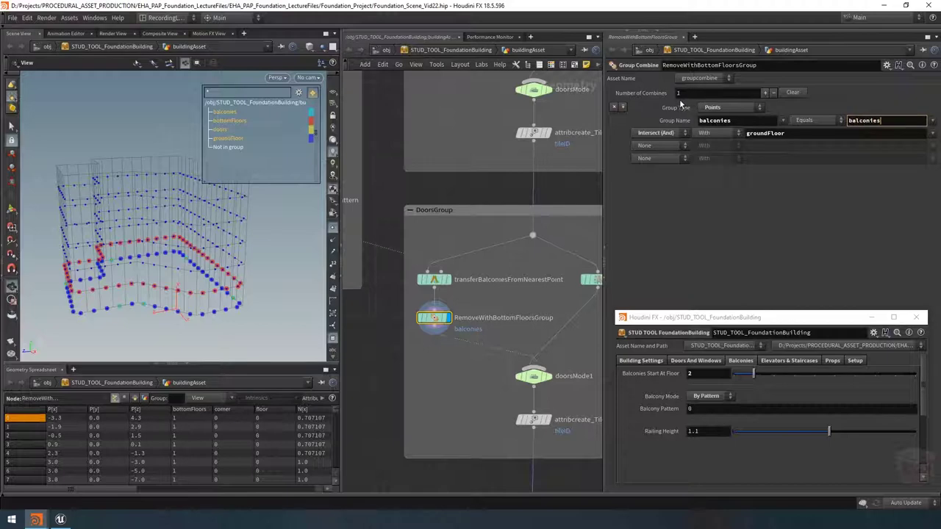
{"action": "key", "text": "Return"}
Change the combine operation of RemoveWithBottomFloorsGroup to Subtraction with the bottomFloors group
{"action": "left_click", "coordinate": [657, 133]}
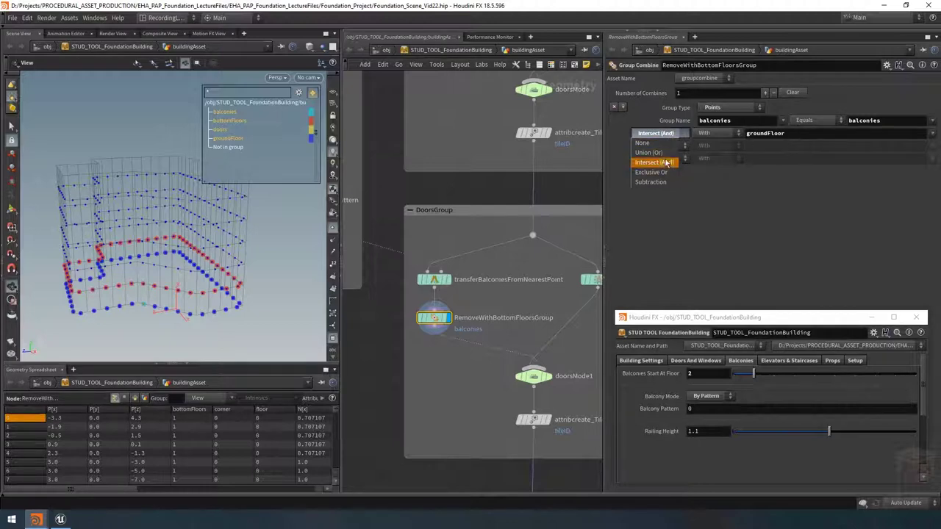
{"action": "left_click", "coordinate": [651, 183]}
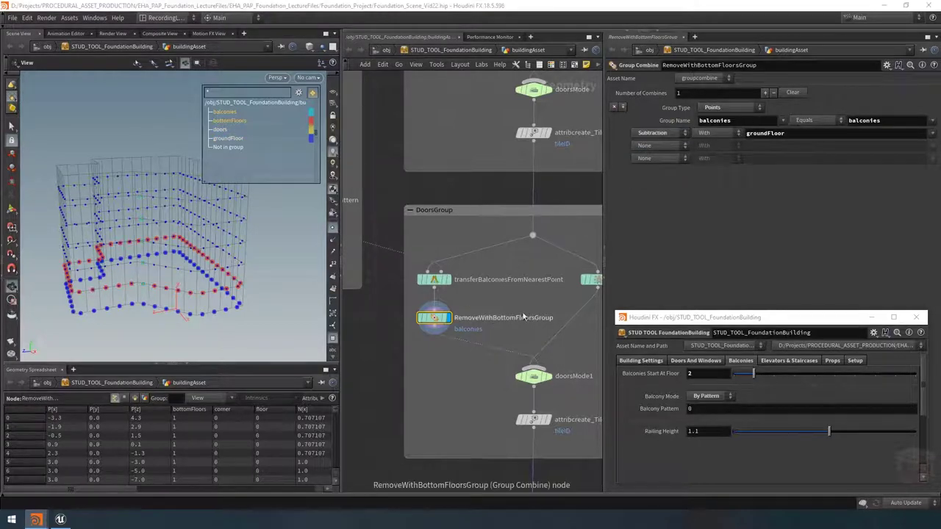
{"action": "double_click", "coordinate": [813, 133]}
{"action": "key", "text": "BackSpace"}
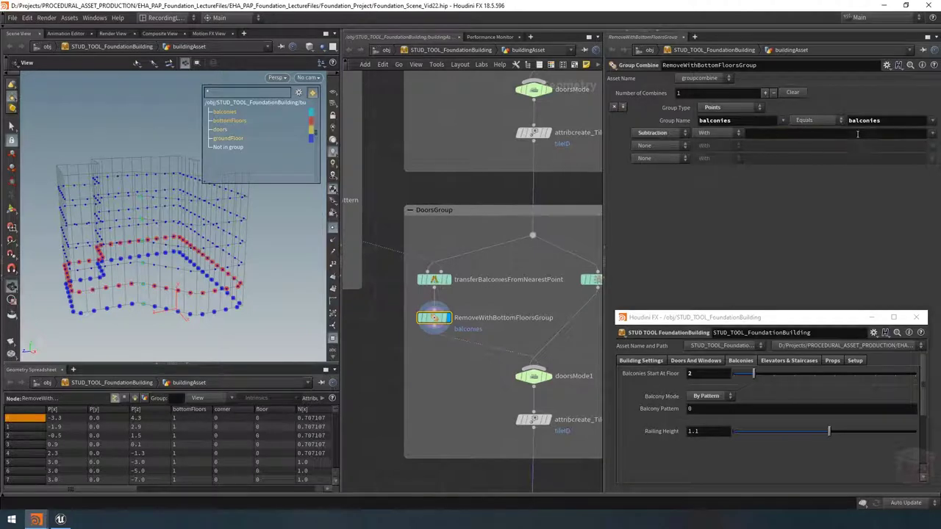
{"action": "left_click", "coordinate": [932, 133]}
{"action": "left_click", "coordinate": [911, 182]}
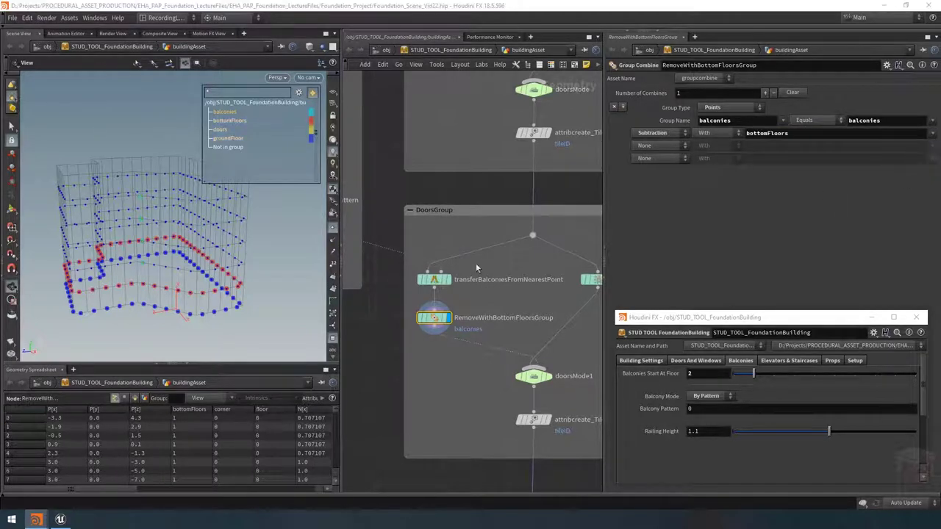
{"action": "mouse_move", "coordinate": [168, 269]}
{"action": "left_mouse_down"}
{"action": "mouse_move", "coordinate": [161, 263]}
{"action": "mouse_move", "coordinate": [164, 277]}
{"action": "mouse_move", "coordinate": [135, 288]}
{"action": "mouse_move", "coordinate": [116, 178]}
{"action": "mouse_move", "coordinate": [165, 273]}
{"action": "left_mouse_up"}
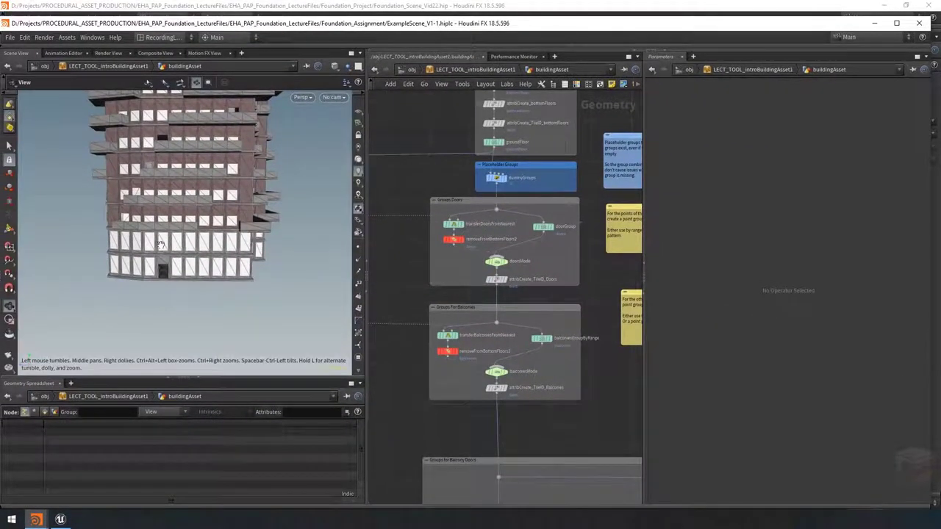
Examine the balconies and bottom floors of the finished building in the ExampleScene_V1-1 window and return to the student scene
{"action": "left_click_drag", "start_coordinate": [204, 247], "coordinate": [189, 253]}
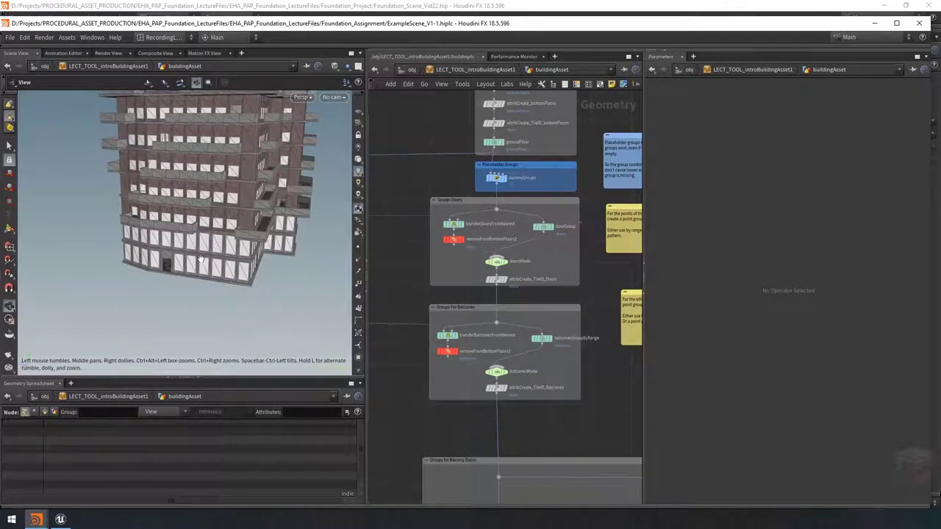
{"action": "left_click_drag", "start_coordinate": [197, 207], "coordinate": [187, 147]}
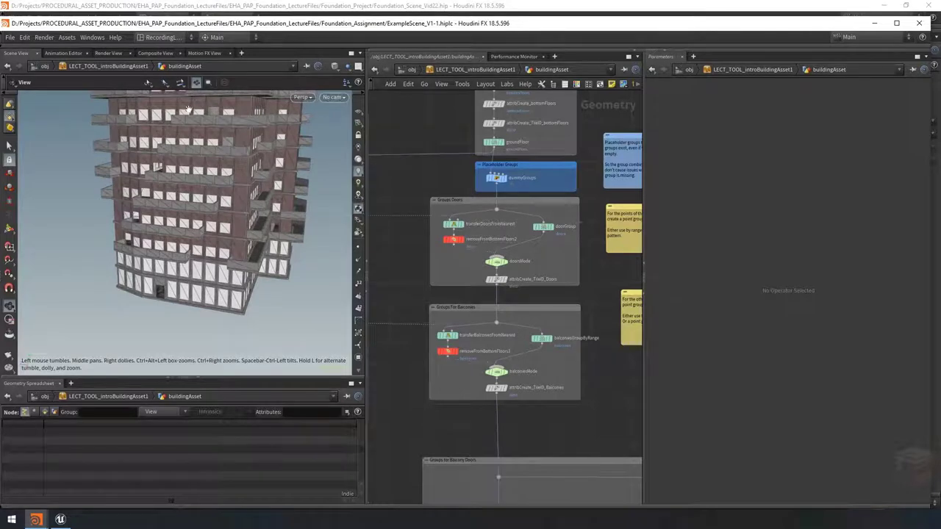
{"action": "left_click", "coordinate": [533, 10]}
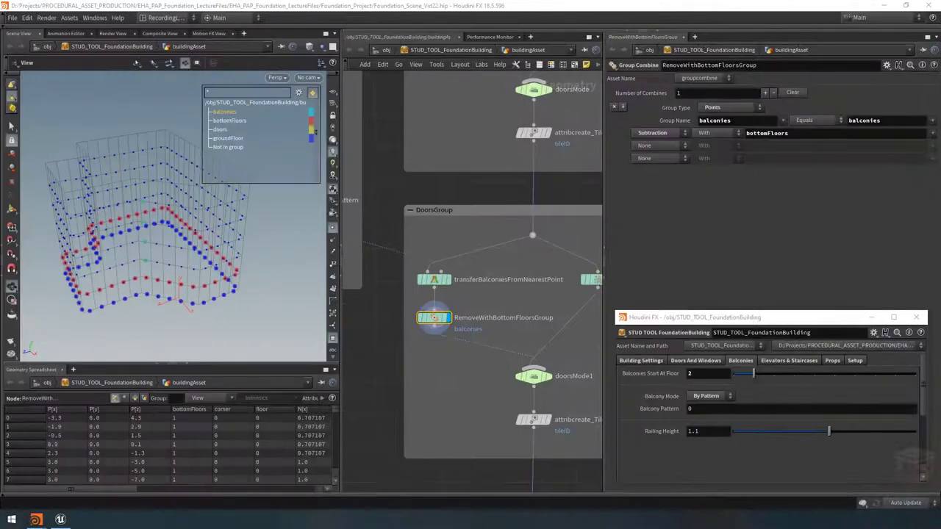
Rename doorsGroupByRange1 in the copied DoorsGroup box as balconiesGroupByRange
{"action": "middle_click_drag", "start_coordinate": [472, 365], "coordinate": [452, 349]}
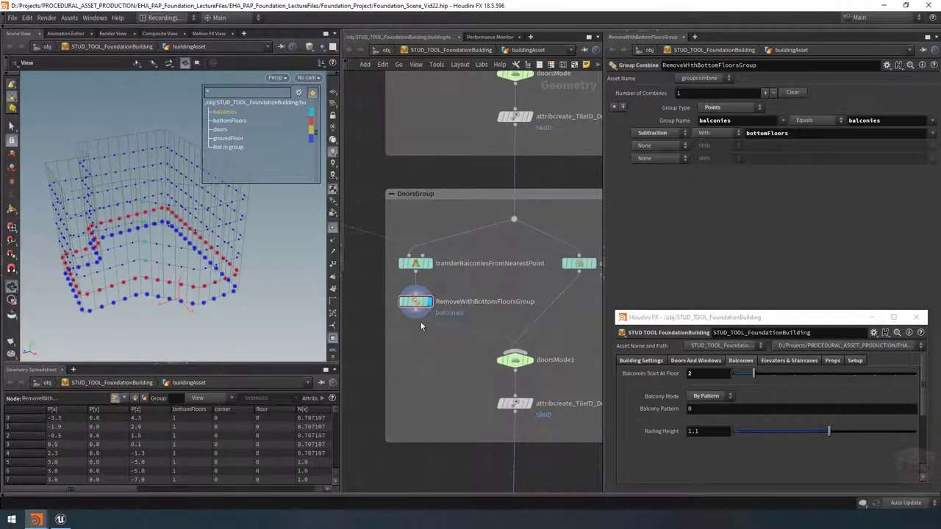
{"action": "scroll", "coordinate": [451, 334], "scroll_direction": "down", "scroll_amount": 2}
{"action": "middle_click_drag", "start_coordinate": [566, 316], "coordinate": [479, 324]}
{"action": "left_click", "coordinate": [495, 286]}
{"action": "scroll", "coordinate": [496, 286], "scroll_direction": "up", "scroll_amount": 2}
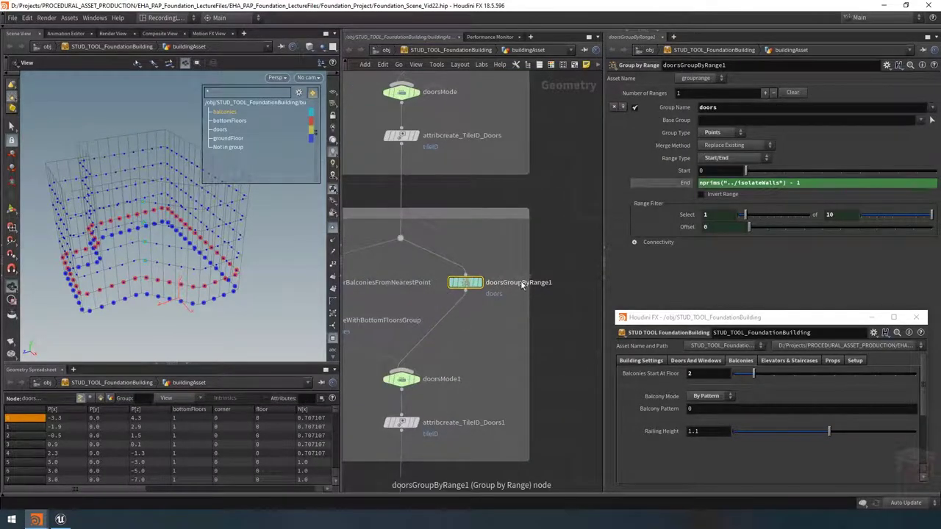
{"action": "double_click", "coordinate": [522, 287]}
{"action": "left_click_drag", "start_coordinate": [523, 283], "coordinate": [505, 283]}
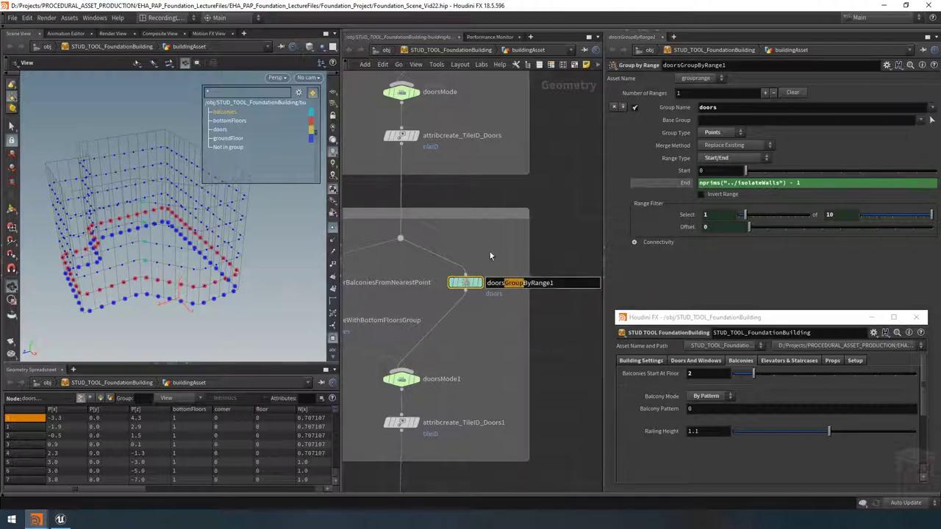
{"action": "key", "text": "Left"}
{"action": "key", "text": "shift+Home"}
{"action": "type", "text": "balconies"}
{"action": "key", "text": "End"}
{"action": "key", "text": "BackSpace"}
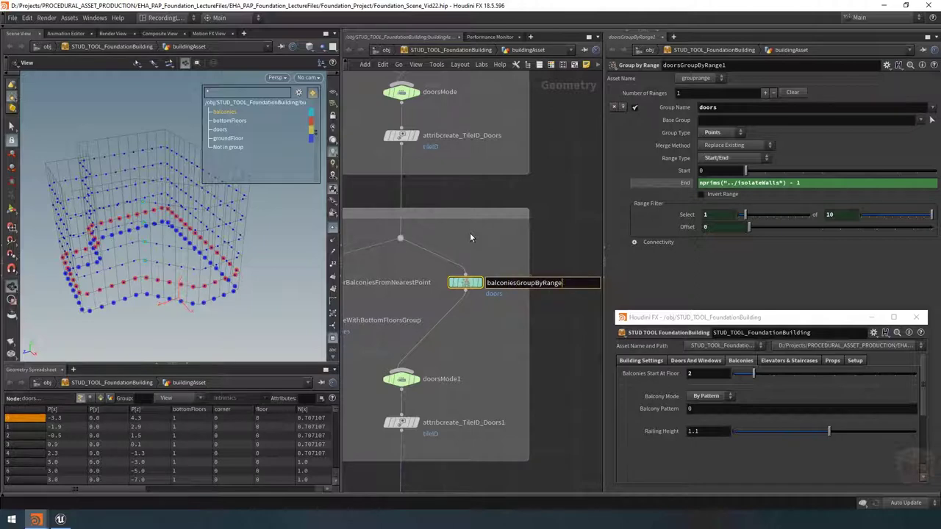
{"action": "key", "text": "Return"}
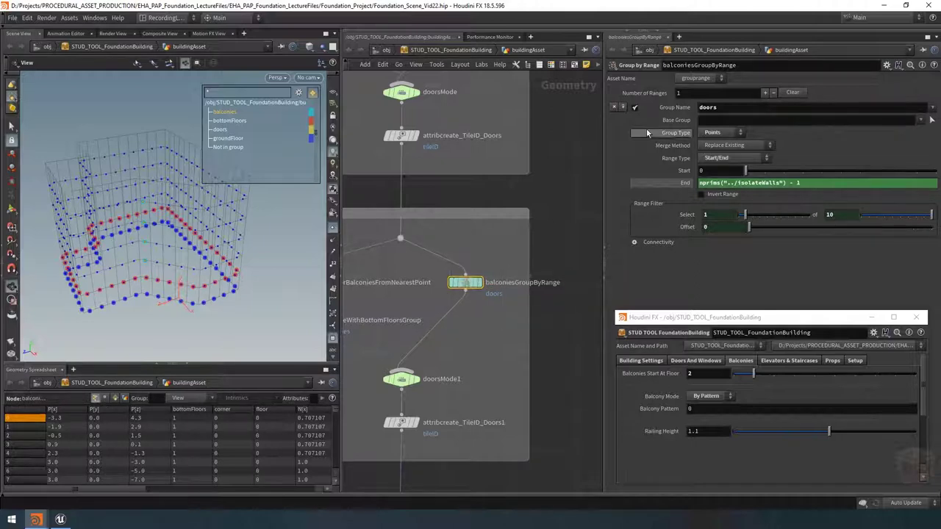
Set the Group Name of balconiesGroupByRange to balconies
{"action": "left_click", "coordinate": [774, 108]}
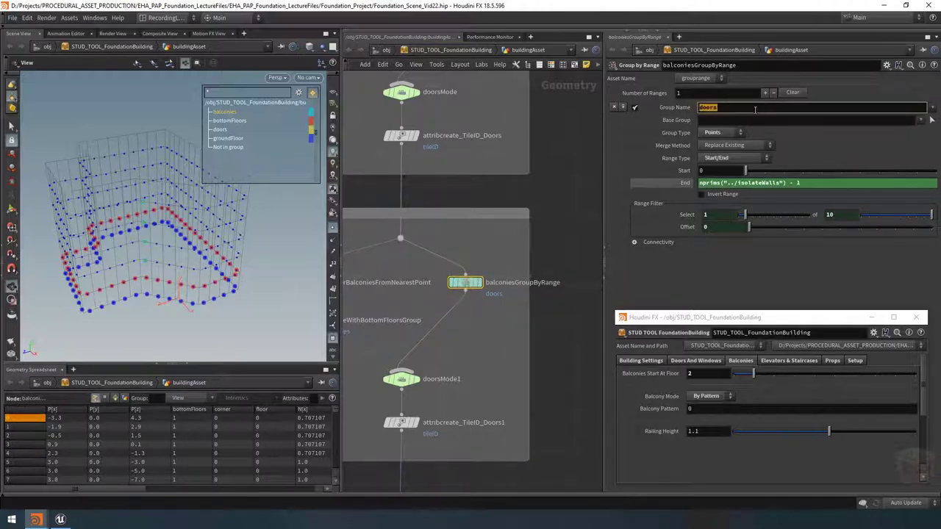
{"action": "type", "text": "balconies"}
{"action": "key", "text": "Return"}
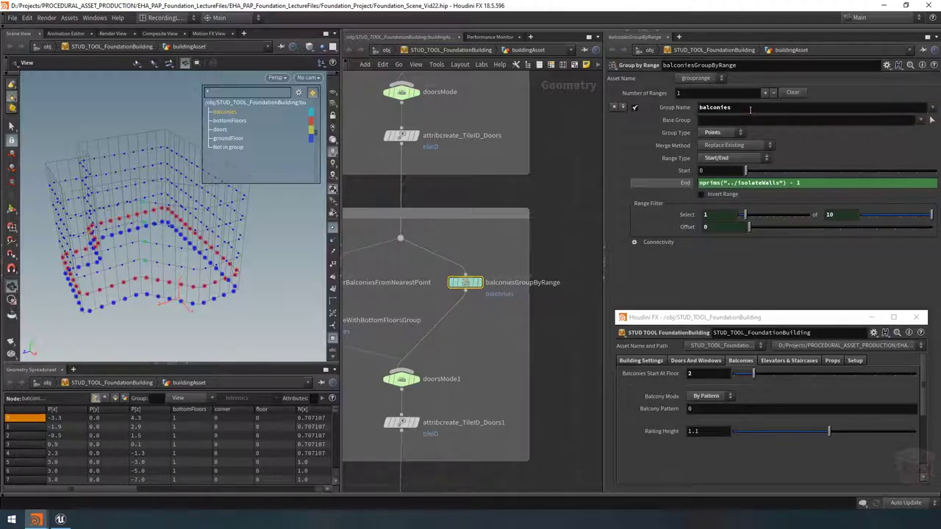
Reveal the range filter expressions of balconiesGroupByRange and change the Select reference to ch("../../balconyCount")
{"action": "right_click", "coordinate": [688, 214]}
{"action": "left_click", "coordinate": [690, 227]}
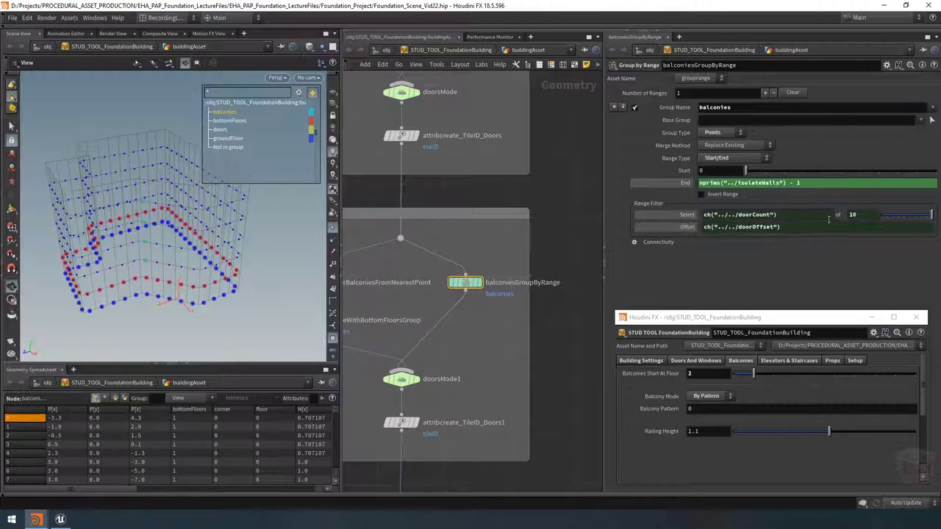
{"action": "type", "text": "ch(\"../../doorInterval\")"}
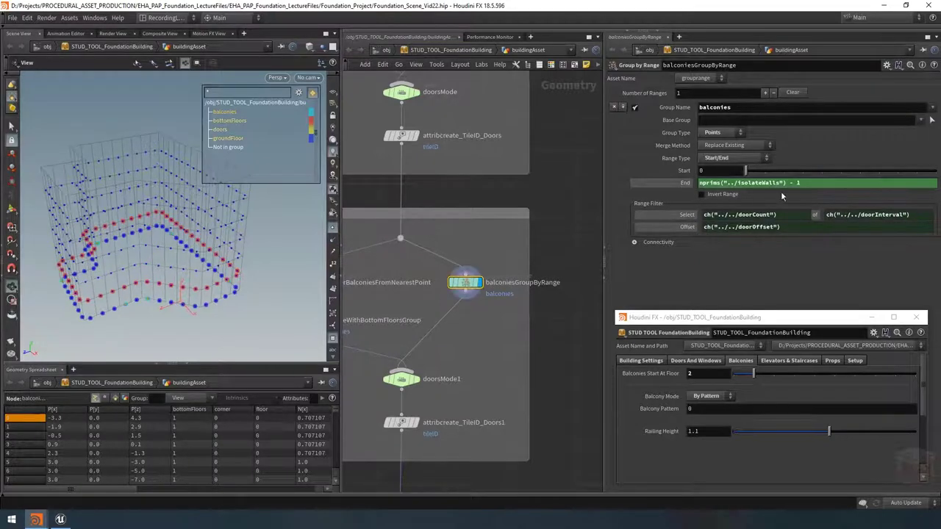
{"action": "left_click_drag", "start_coordinate": [753, 214], "coordinate": [737, 214]}
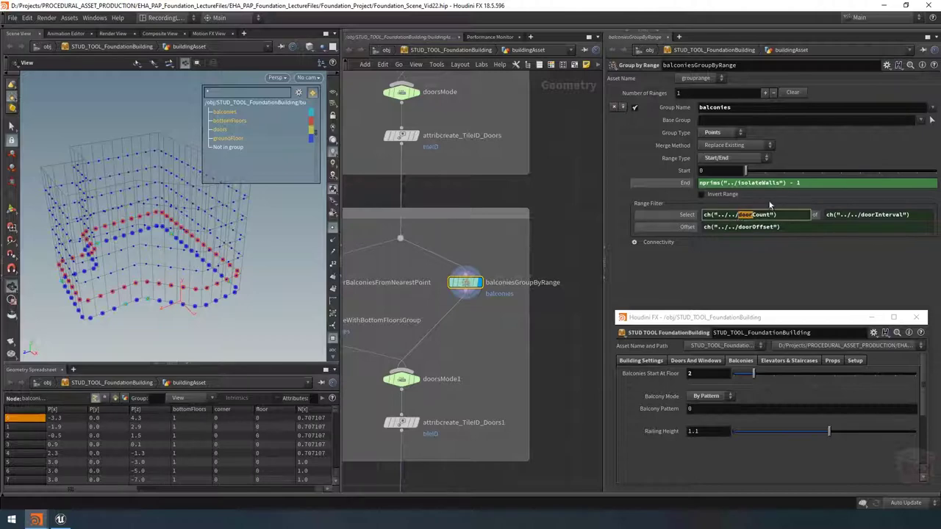
{"action": "type", "text": "balcony"}
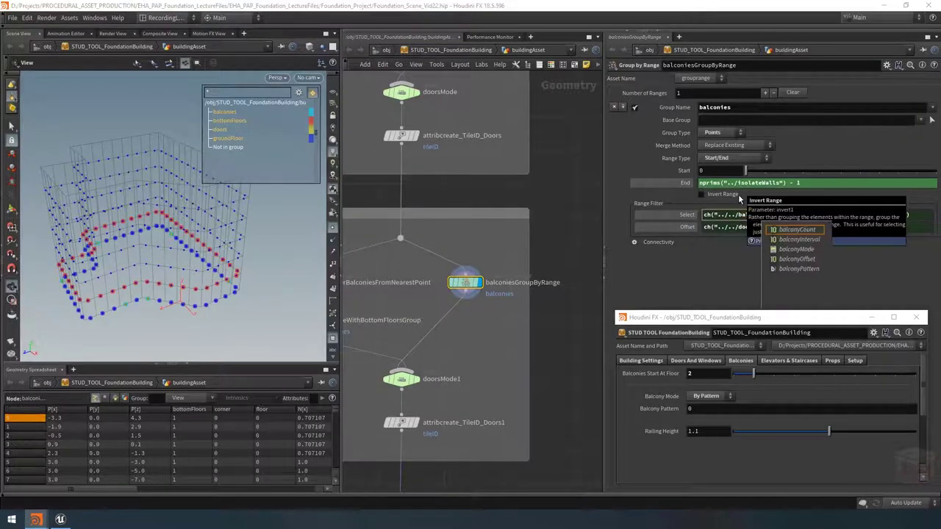
Switch the building asset's Balcony Mode to By Range
{"action": "left_click", "coordinate": [710, 396]}
{"action": "left_click", "coordinate": [707, 412]}
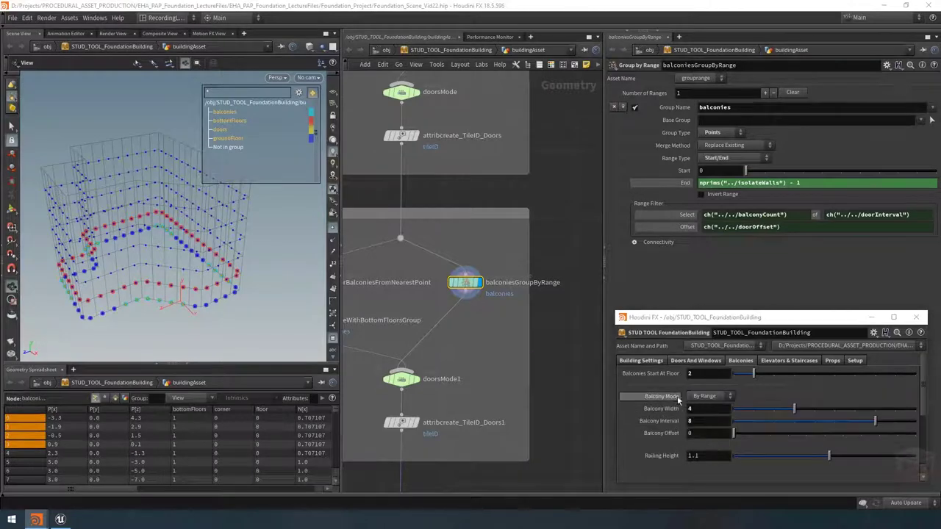
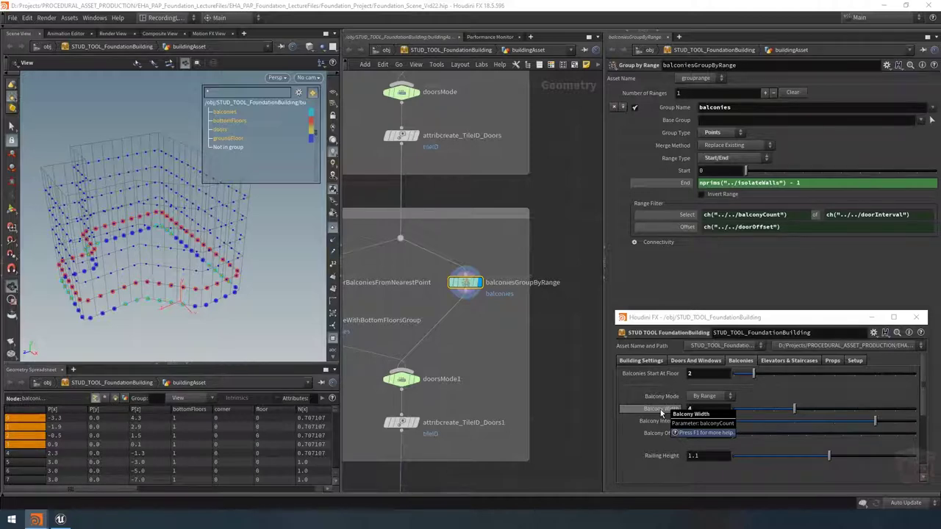
{"action": "left_click", "coordinate": [797, 213]}
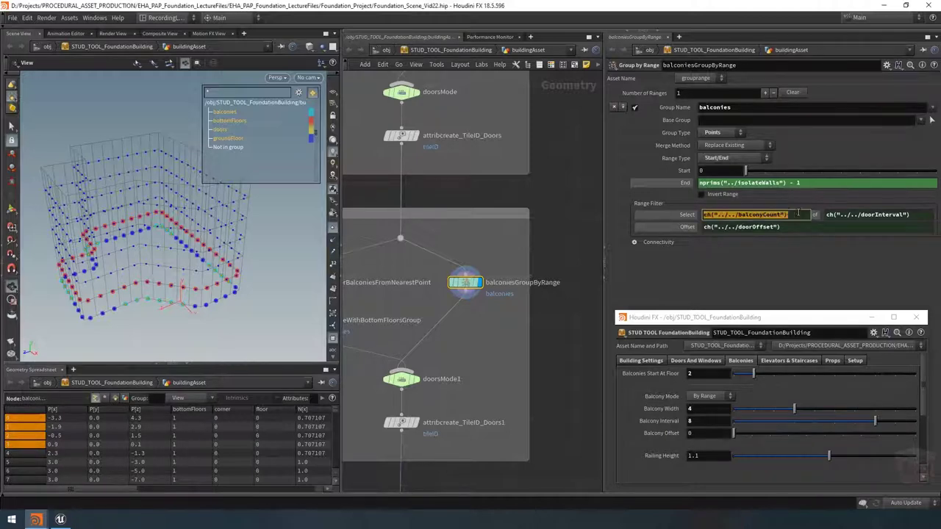
{"action": "left_click", "coordinate": [795, 215]}
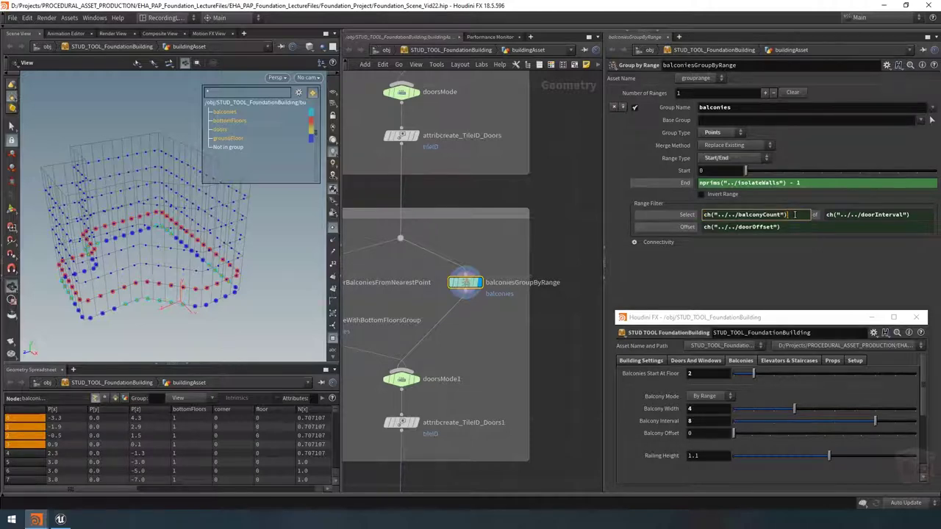
Change the range filter's interval reference in balconiesGroupByRange to ch("../../balconyInterval")
{"action": "left_click", "coordinate": [874, 214]}
{"action": "left_click_drag", "start_coordinate": [874, 213], "coordinate": [855, 214]}
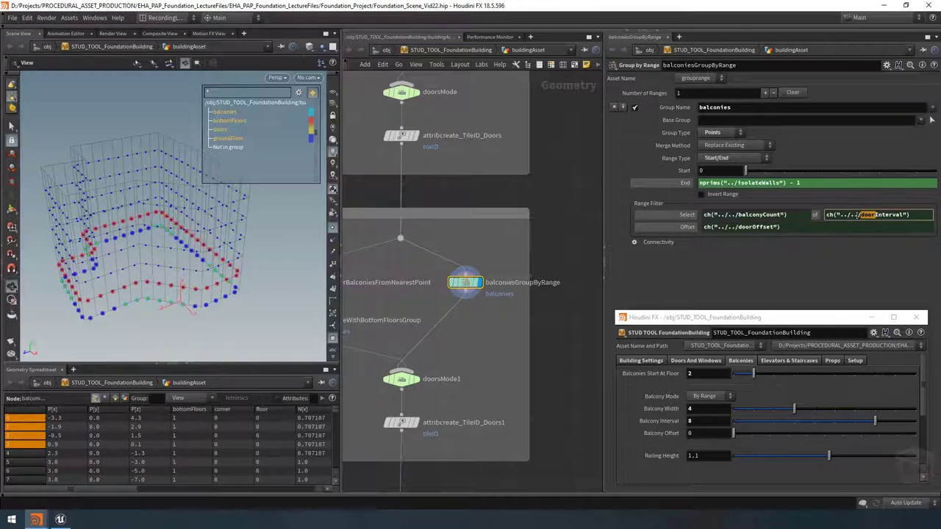
{"action": "type", "text": "balcony"}
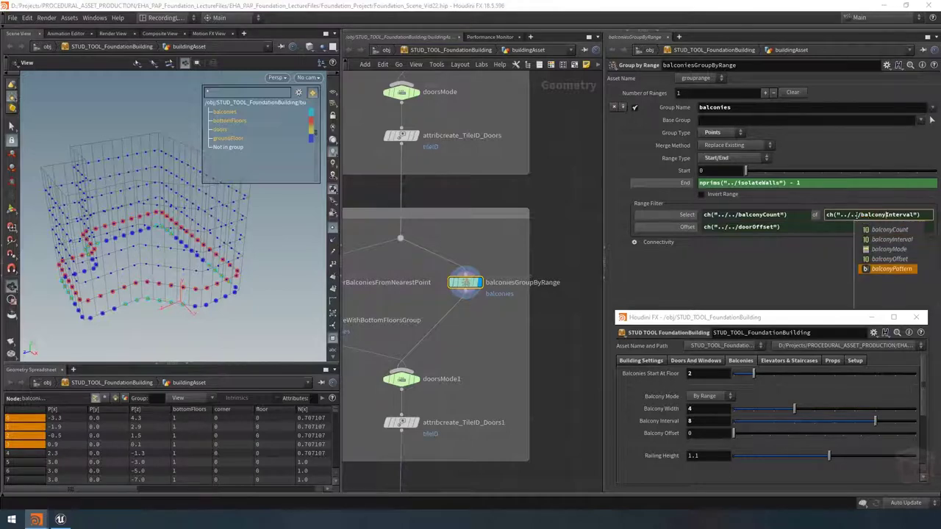
{"action": "left_click", "coordinate": [927, 215]}
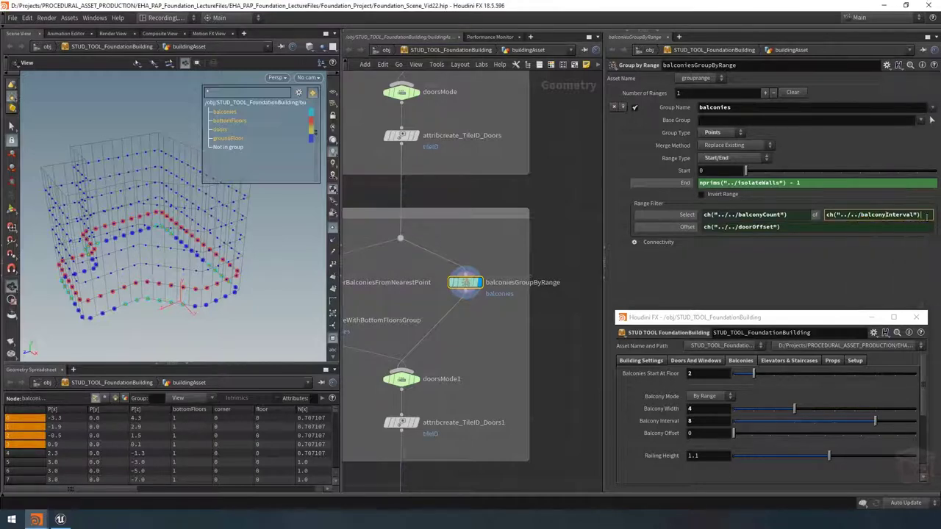
{"action": "key", "text": "Return"}
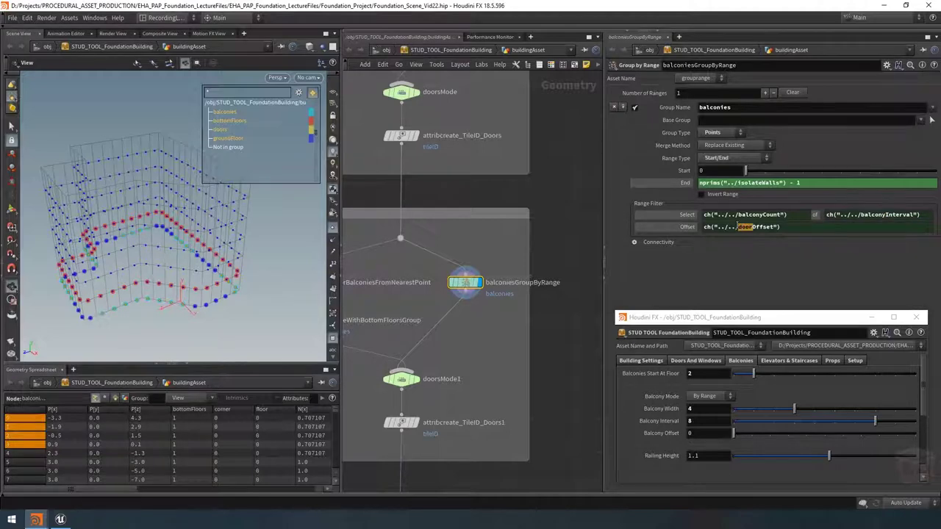
Change the range filter's Offset reference to ch("../../balconyOffset") and show the filter expressions as evaluated values
{"action": "type", "text": "balcony"}
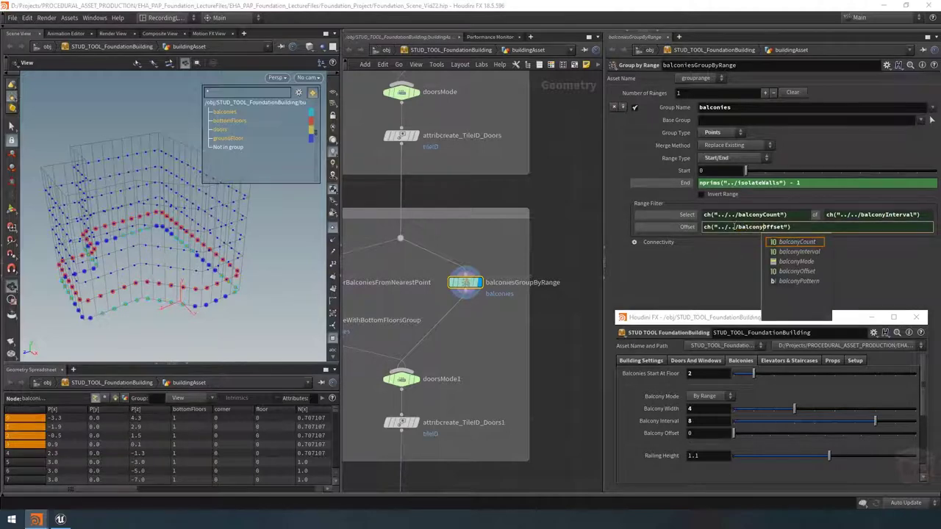
{"action": "key", "text": "Return"}
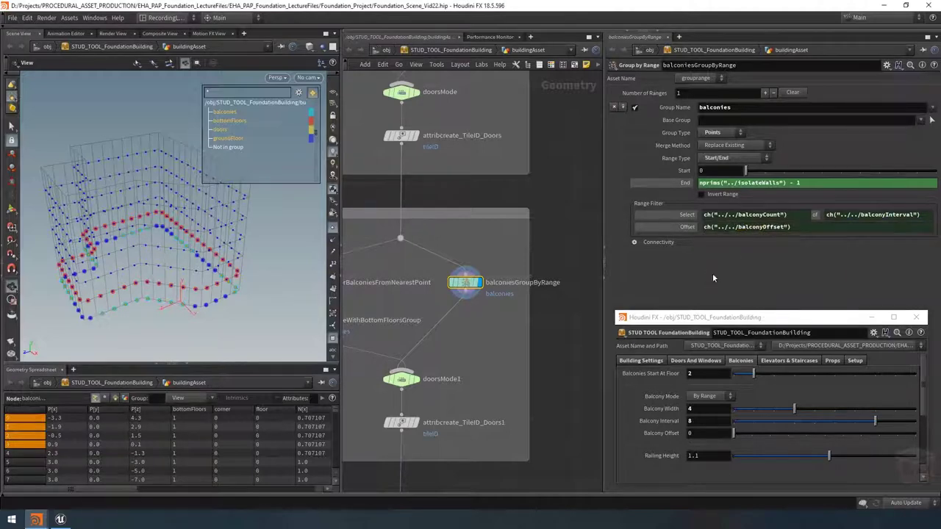
{"action": "left_click", "coordinate": [685, 227]}
{"action": "left_click", "coordinate": [680, 214]}
{"action": "left_click", "coordinate": [792, 214]}
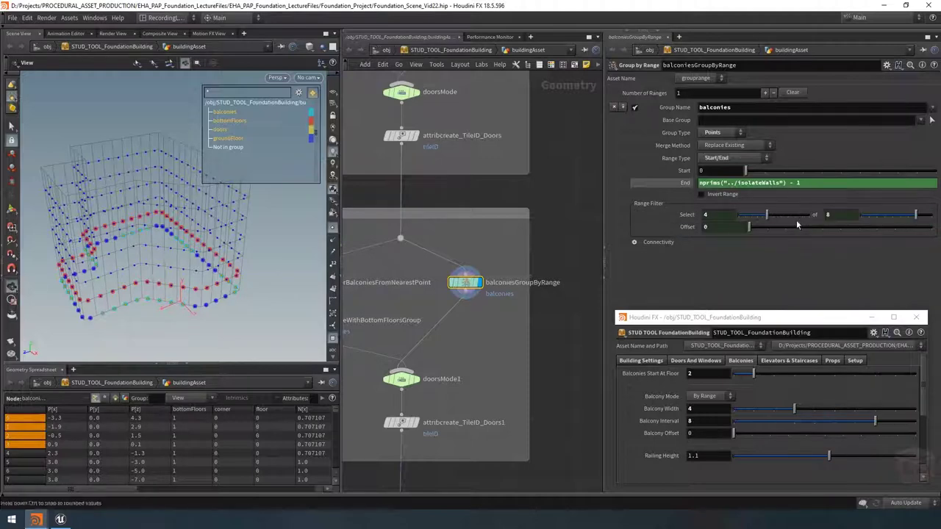
Show the evaluated End value of balconiesGroupByRange and check the balcony points against their point numbers in the viewport
{"action": "left_click_drag", "start_coordinate": [178, 278], "coordinate": [156, 247]}
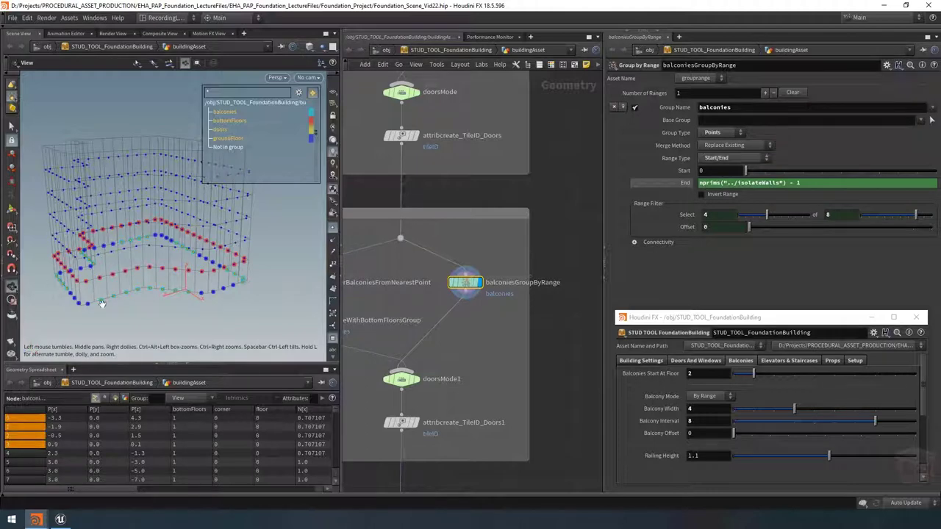
{"action": "left_click", "coordinate": [683, 186]}
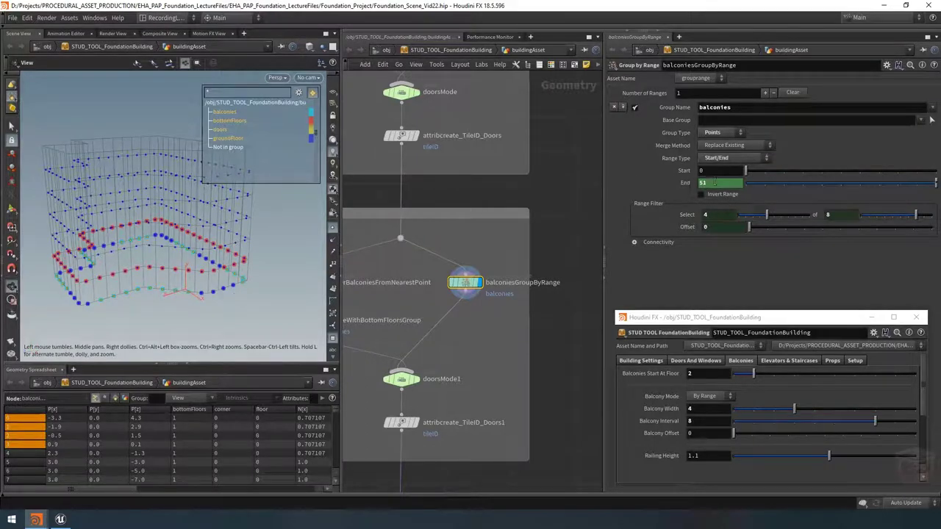
{"action": "left_click", "coordinate": [332, 263]}
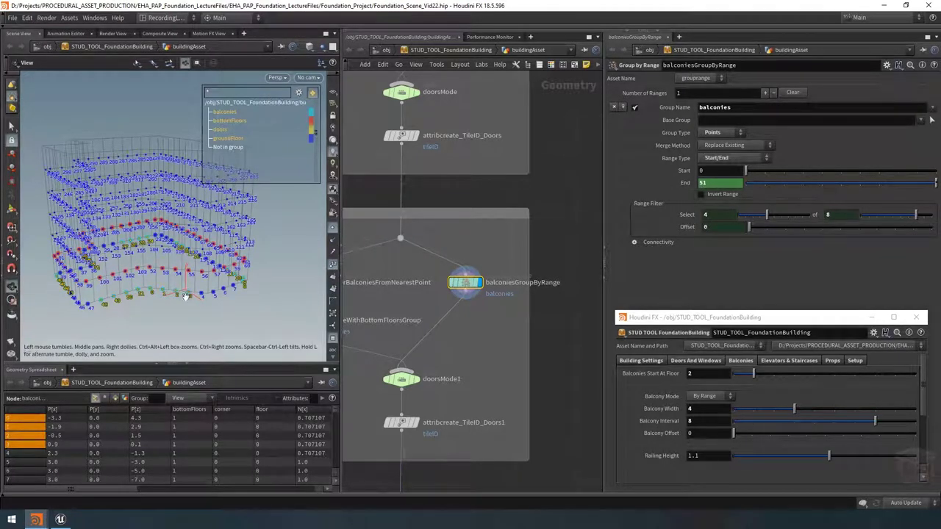
{"action": "left_click", "coordinate": [332, 263]}
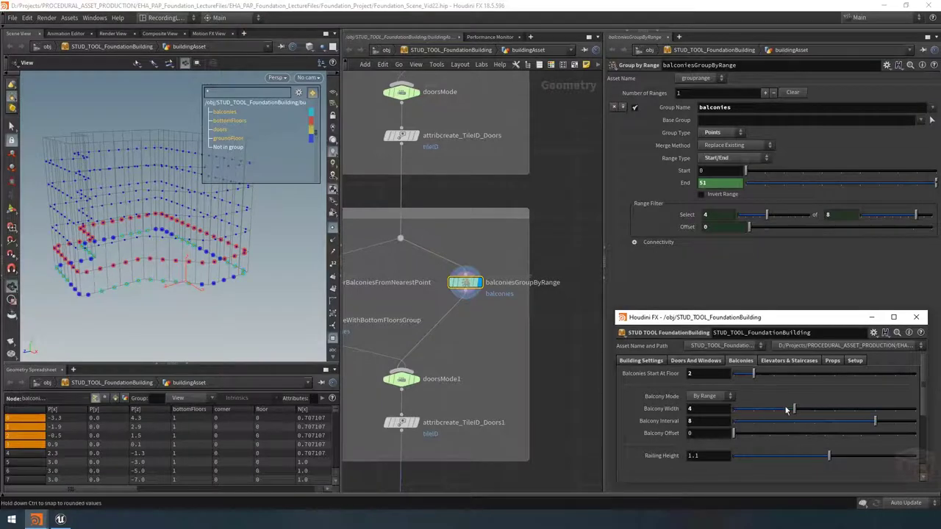
Set Balcony Width to 5 and test the Balcony Interval and Balcony Offset, returning them to 8 and 0
{"action": "mouse_move", "coordinate": [822, 409]}
{"action": "left_mouse_down"}
{"action": "mouse_move", "coordinate": [806, 416]}
{"action": "mouse_move", "coordinate": [816, 410]}
{"action": "left_mouse_up"}
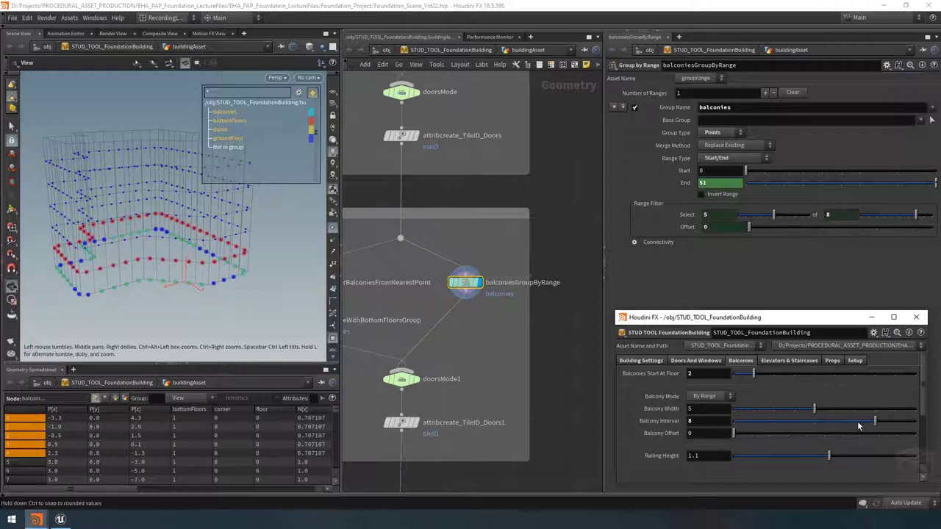
{"action": "mouse_move", "coordinate": [865, 422]}
{"action": "left_mouse_down"}
{"action": "mouse_move", "coordinate": [914, 425]}
{"action": "mouse_move", "coordinate": [828, 425]}
{"action": "mouse_move", "coordinate": [879, 421]}
{"action": "left_mouse_up"}
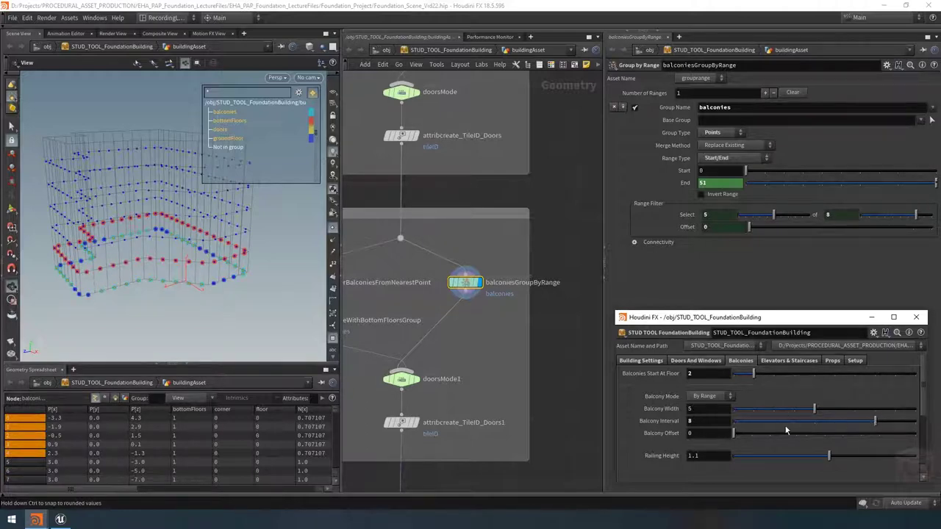
{"action": "mouse_move", "coordinate": [740, 433]}
{"action": "left_mouse_down"}
{"action": "mouse_move", "coordinate": [861, 432]}
{"action": "mouse_move", "coordinate": [724, 434]}
{"action": "left_mouse_up"}
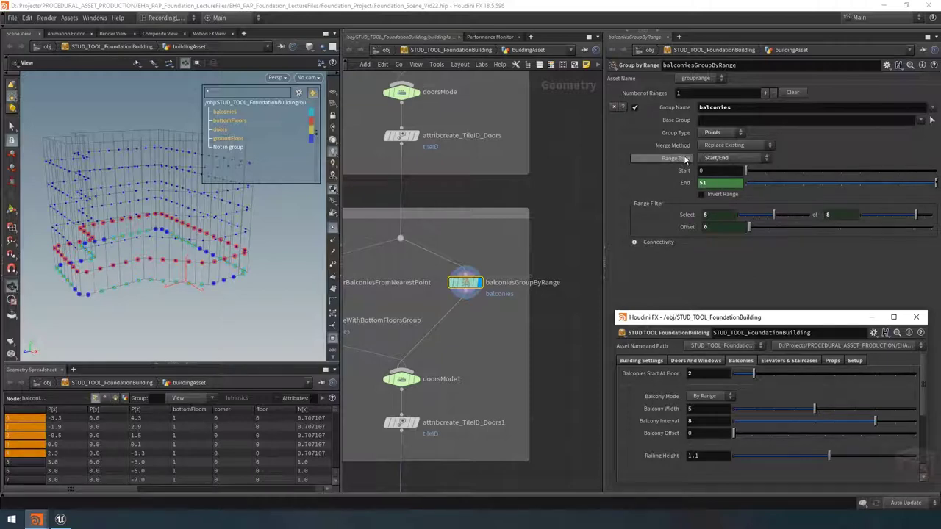
Check the point numbers on the building and set the Range Type of balconiesGroupByRange to Relative to Start/End
{"action": "left_click", "coordinate": [332, 263]}
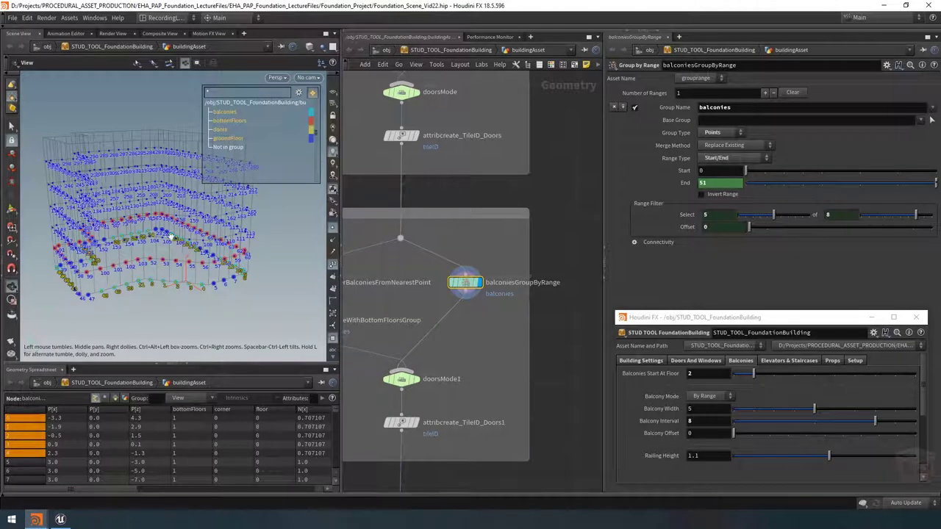
{"action": "left_click", "coordinate": [333, 266]}
{"action": "left_click", "coordinate": [735, 158]}
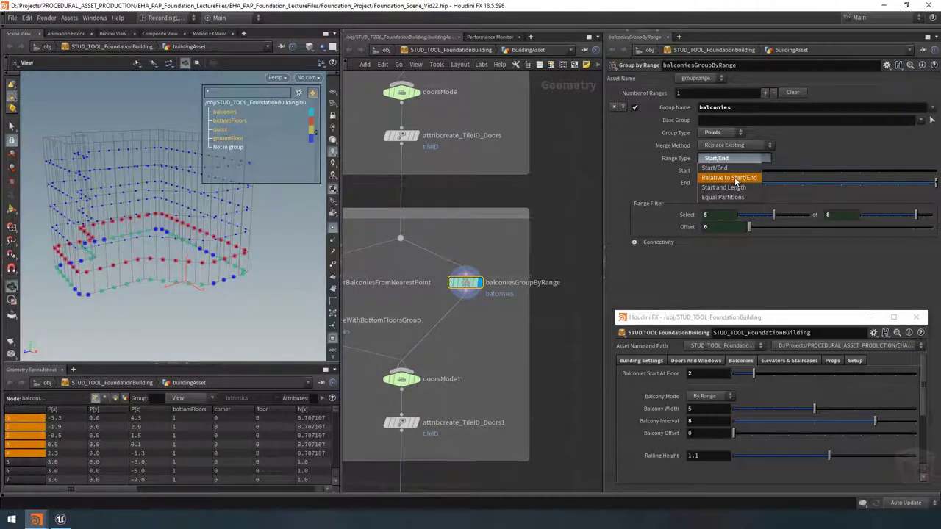
{"action": "left_click", "coordinate": [735, 178]}
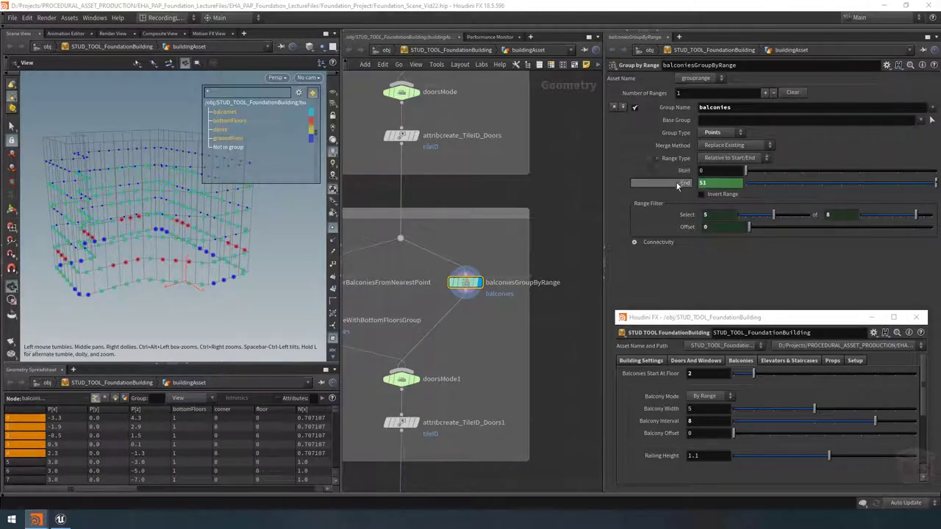
Try different Start values for the balconies range, entering 51, and inspect the grouped points
{"action": "left_click_drag", "start_coordinate": [747, 172], "coordinate": [870, 179]}
{"action": "left_click", "coordinate": [717, 171]}
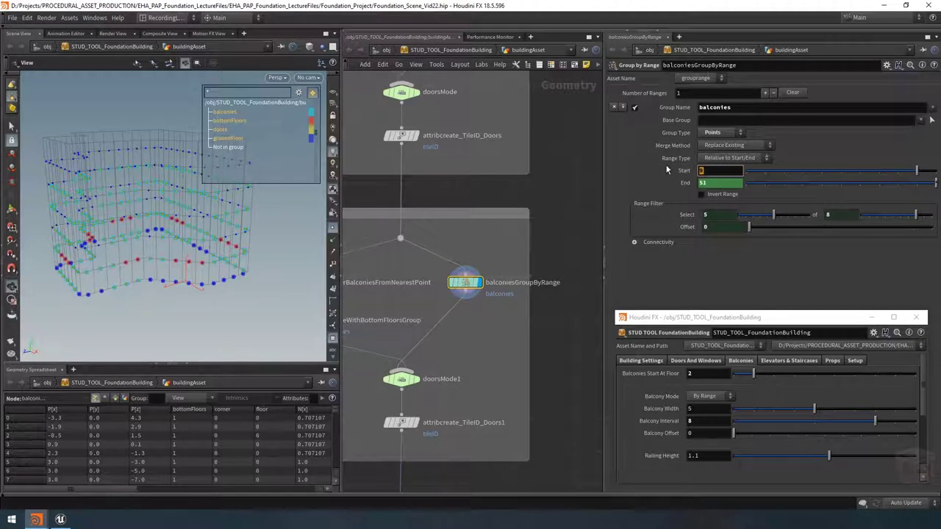
{"action": "key", "text": "Return"}
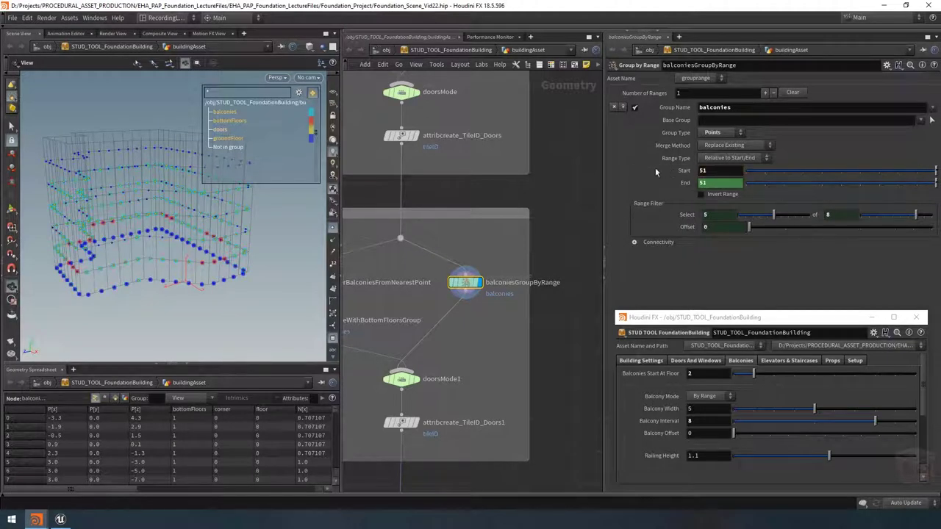
{"action": "left_click_drag", "start_coordinate": [240, 275], "coordinate": [140, 263]}
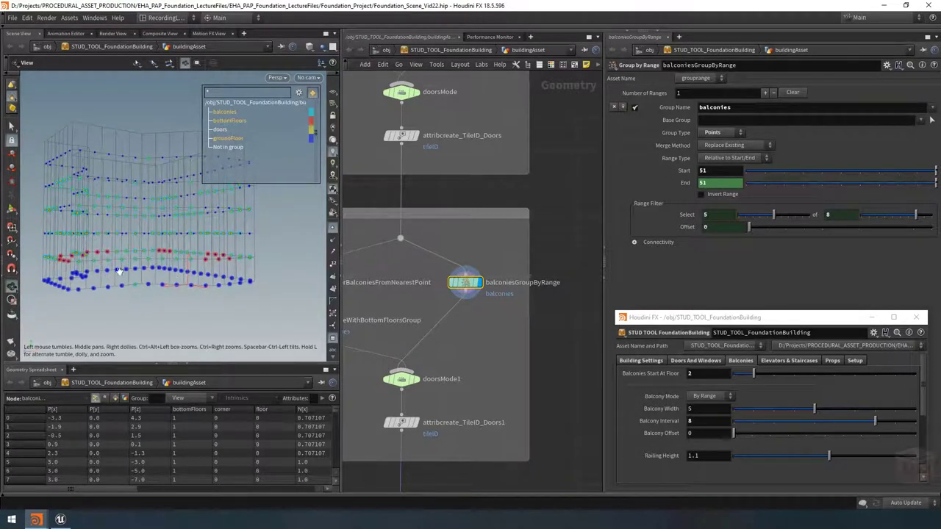
Set the balconies range Start to 52 and inspect the grouped points and point numbers on the lowest floors
{"action": "left_click", "coordinate": [724, 170]}
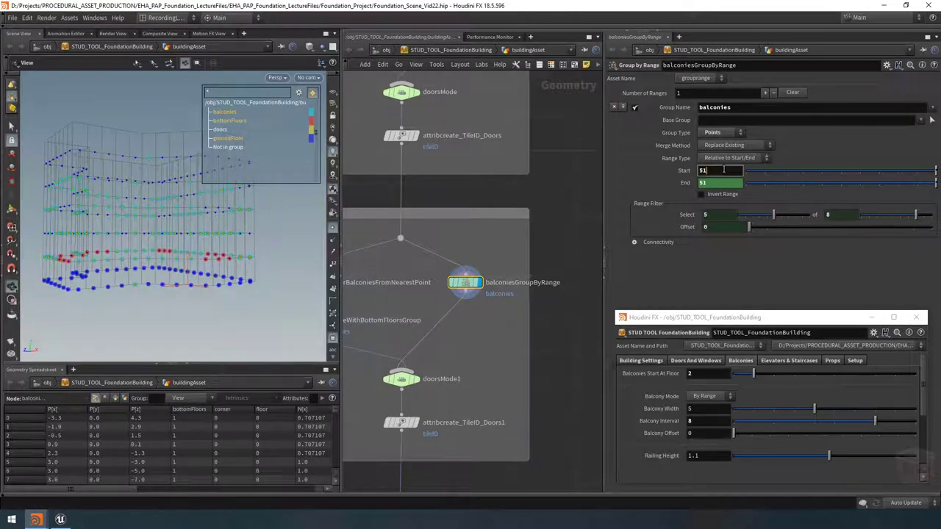
{"action": "key", "text": "BackSpace"}
{"action": "type", "text": "2"}
{"action": "key", "text": "Return"}
{"action": "left_click_drag", "start_coordinate": [156, 211], "coordinate": [118, 196]}
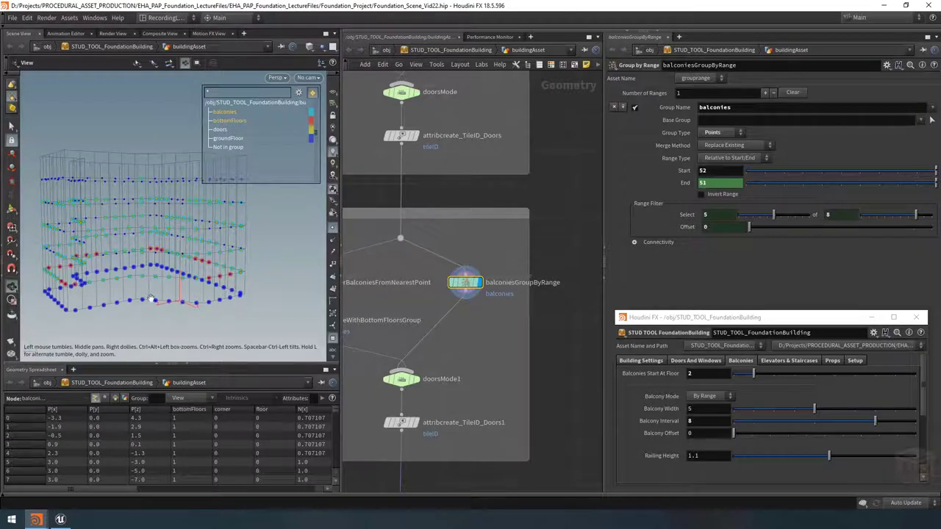
{"action": "left_click_drag", "start_coordinate": [152, 298], "coordinate": [179, 275]}
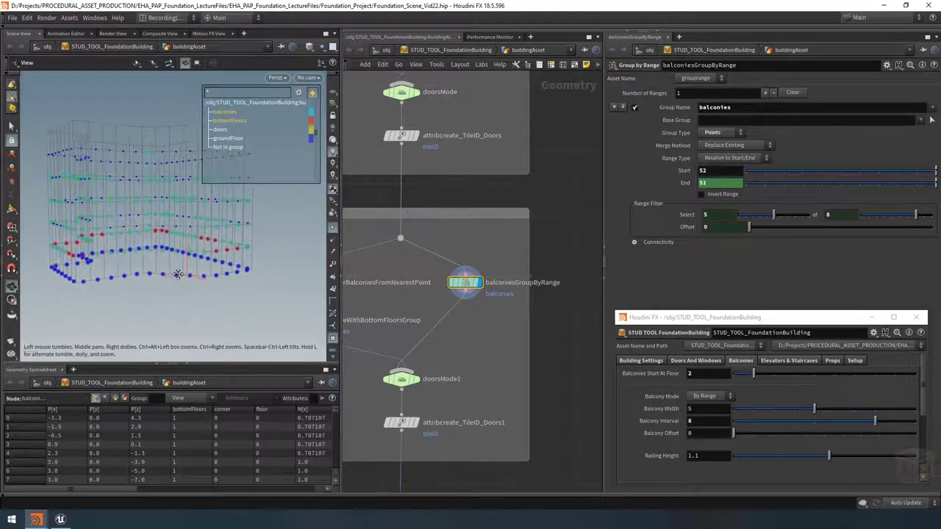
{"action": "left_click", "coordinate": [331, 266]}
{"action": "left_click", "coordinate": [331, 266]}
{"action": "left_click_drag", "start_coordinate": [147, 279], "coordinate": [213, 264]}
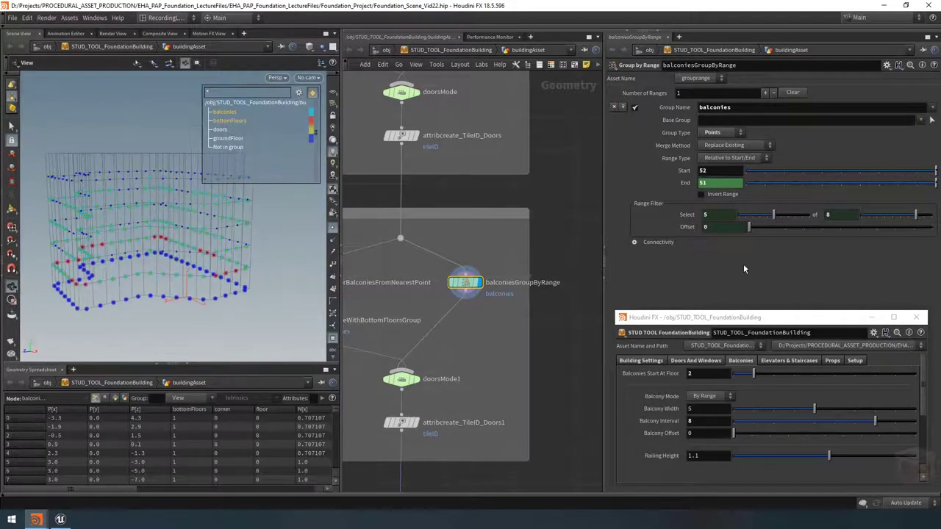
Copy the End expression of balconiesGroupByRange, then clear it and delete its channel so End is a plain 0
{"action": "left_click", "coordinate": [684, 184]}
{"action": "left_click_drag", "start_coordinate": [699, 183], "coordinate": [859, 182]}
{"action": "key", "text": "ctrl+c"}
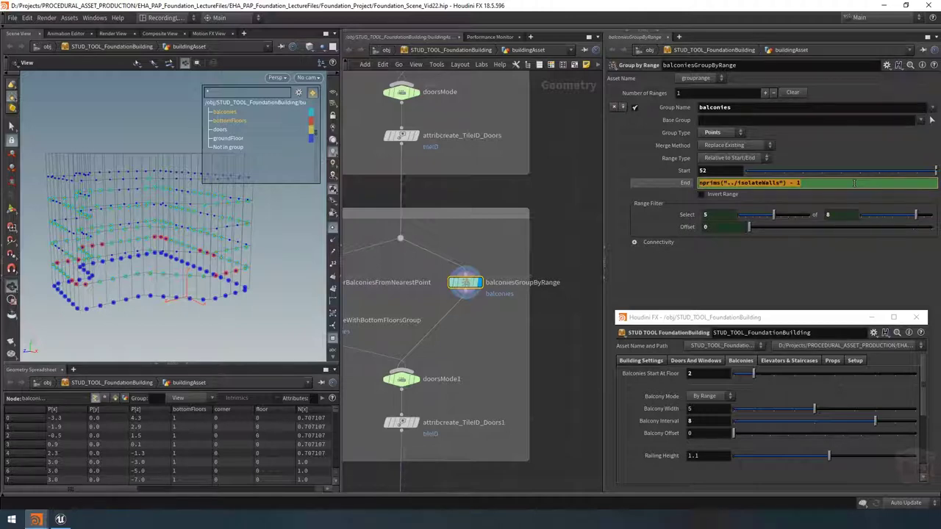
{"action": "key", "text": "BackSpace"}
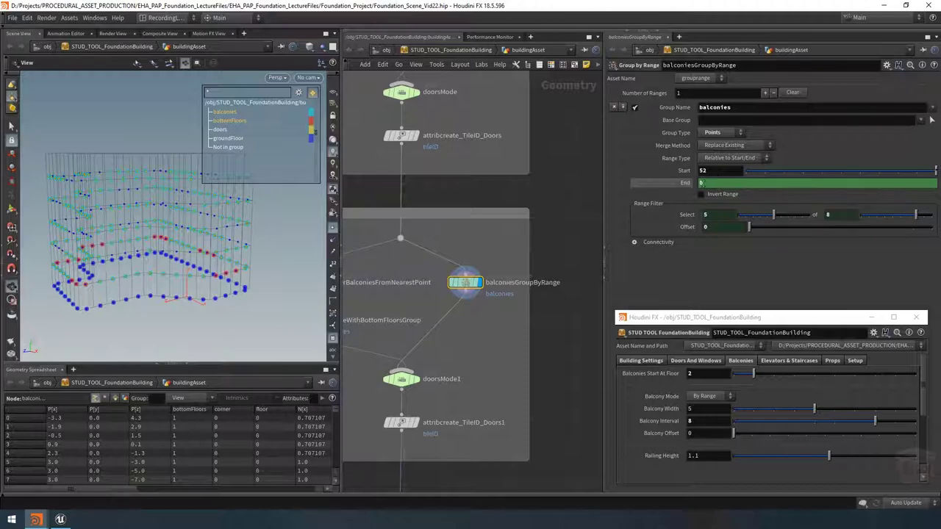
{"action": "right_click", "coordinate": [712, 185]}
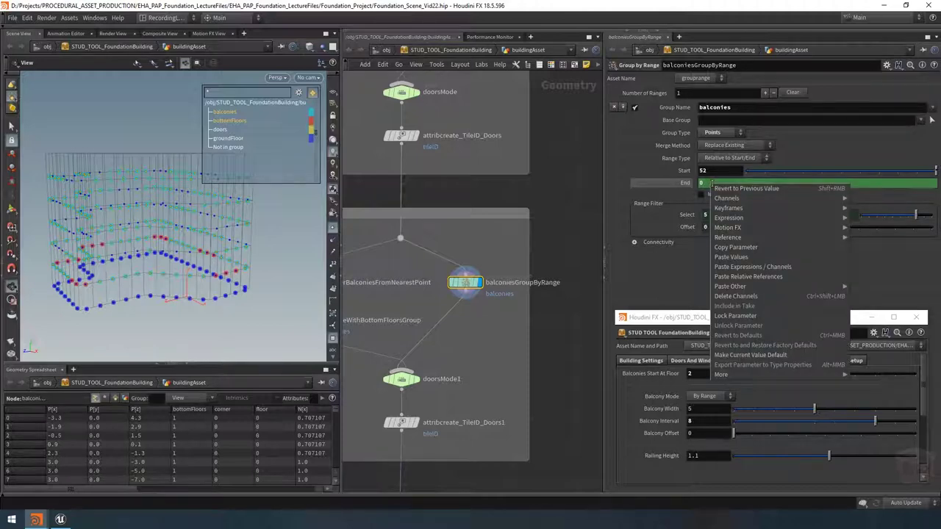
{"action": "left_click", "coordinate": [771, 297]}
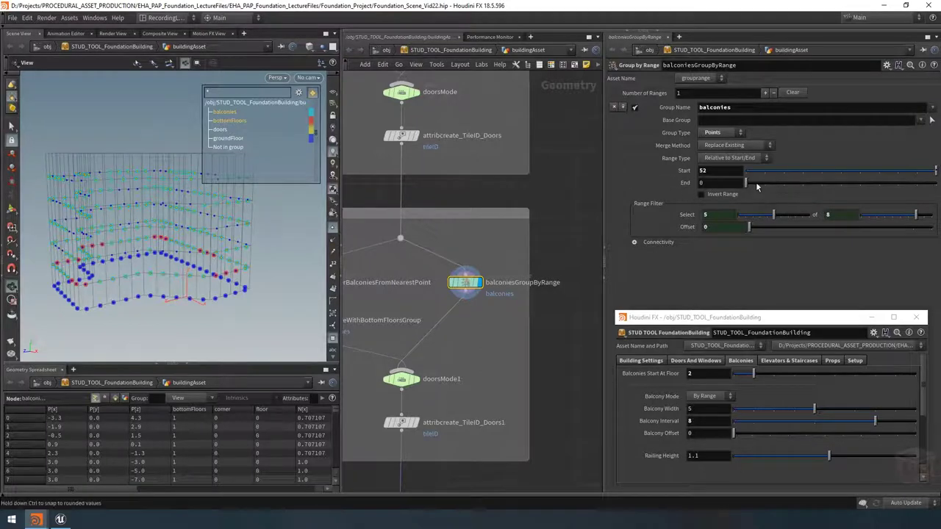
Set the Start of balconiesGroupByRange to the expression nprims("../isolateWalls")
{"action": "left_click", "coordinate": [713, 170]}
{"action": "key", "text": "ctrl+v"}
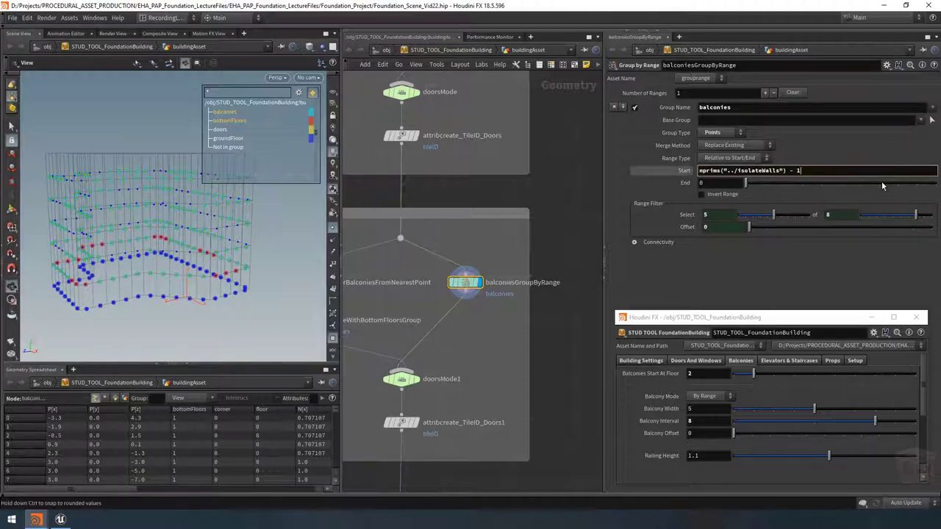
{"action": "key", "text": "BackSpace"}
{"action": "key", "text": "BackSpace"}
{"action": "key", "text": "BackSpace"}
{"action": "key", "text": "BackSpace"}
{"action": "key", "text": "Return"}
Show dependency links for the selected nodes in the network to trace the isolateWalls reference from balconiesGroupByRange
{"action": "left_click_drag", "start_coordinate": [483, 259], "coordinate": [441, 309]}
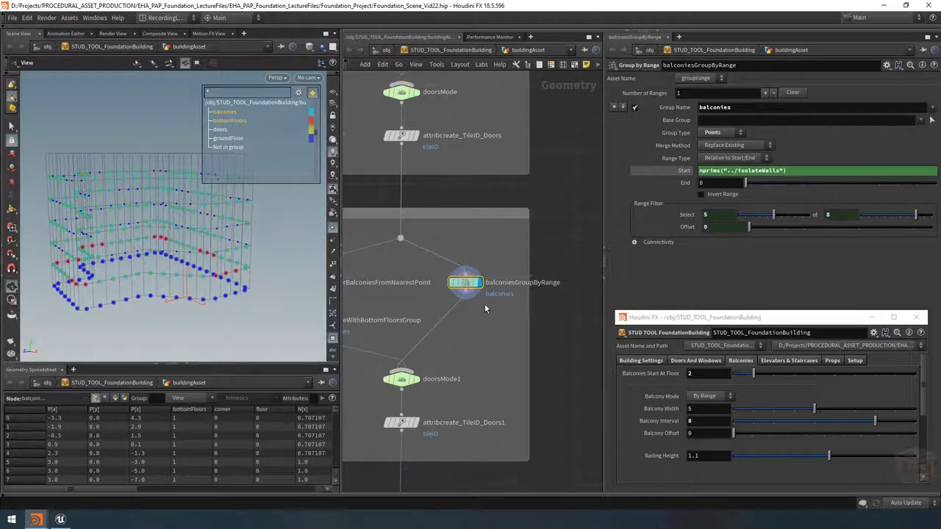
{"action": "scroll", "coordinate": [484, 304], "scroll_direction": "down", "scroll_amount": 3}
{"action": "left_click", "coordinate": [416, 64]}
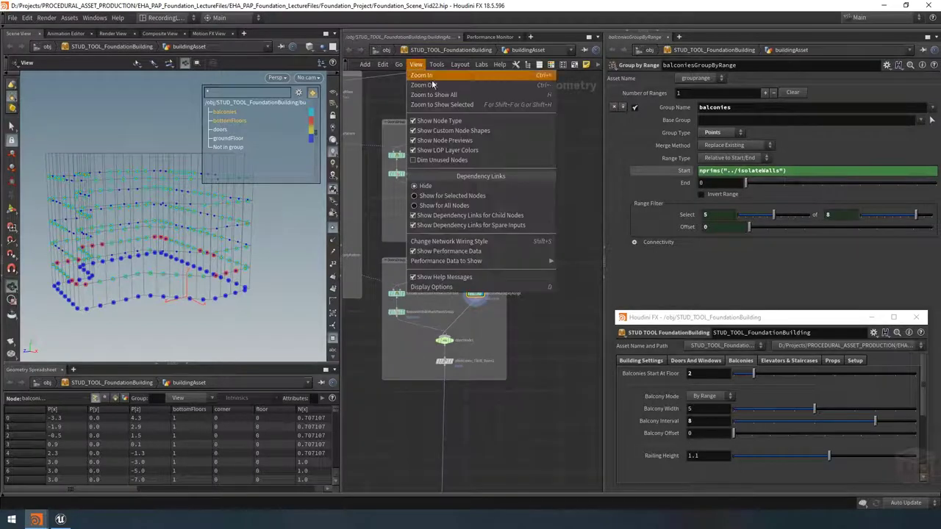
{"action": "left_click", "coordinate": [441, 196]}
Display the isolateWalls node to inspect its single-floor wall geometry, and return the display to balconiesGroupByRange
{"action": "scroll", "coordinate": [538, 296], "scroll_direction": "down", "scroll_amount": 5}
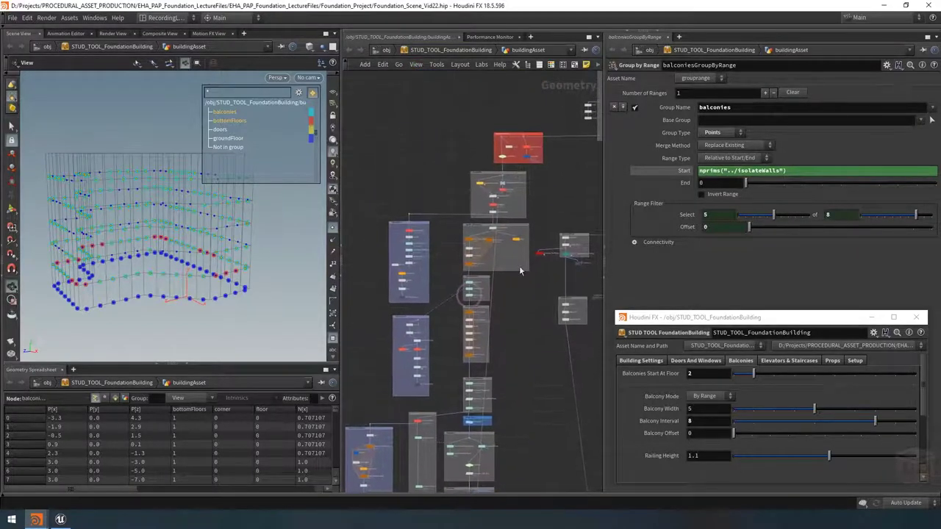
{"action": "scroll", "coordinate": [507, 125], "scroll_direction": "up", "scroll_amount": 8}
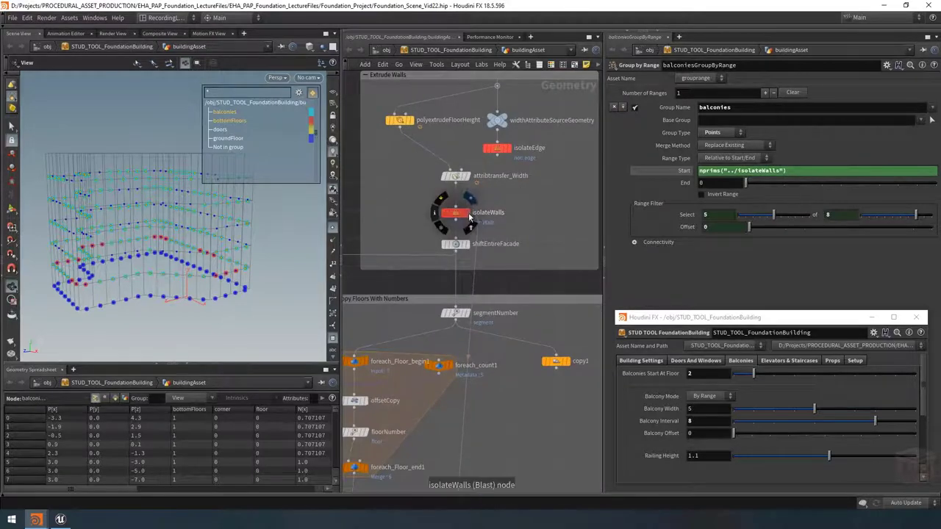
{"action": "left_click", "coordinate": [467, 213]}
{"action": "left_click_drag", "start_coordinate": [188, 274], "coordinate": [84, 237]}
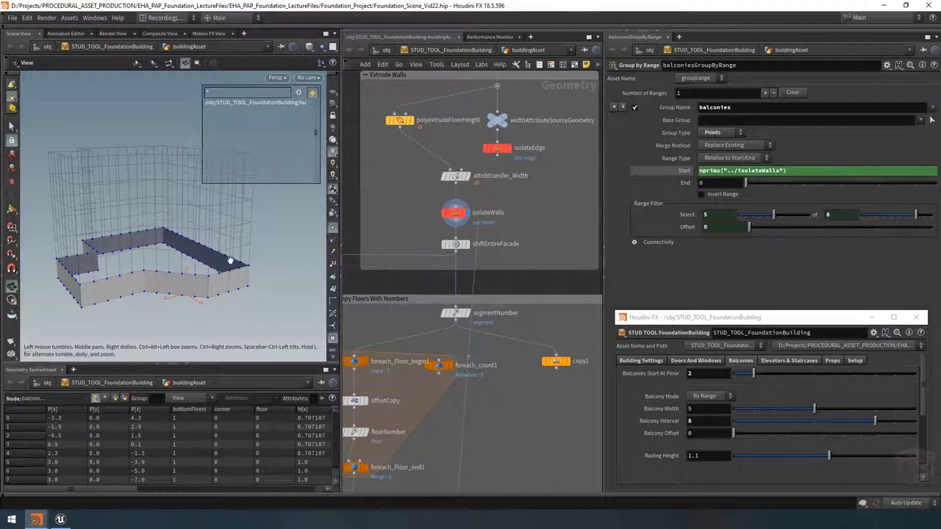
{"action": "scroll", "coordinate": [487, 272], "scroll_direction": "down", "scroll_amount": 5}
{"action": "scroll", "coordinate": [477, 283], "scroll_direction": "up", "scroll_amount": 10}
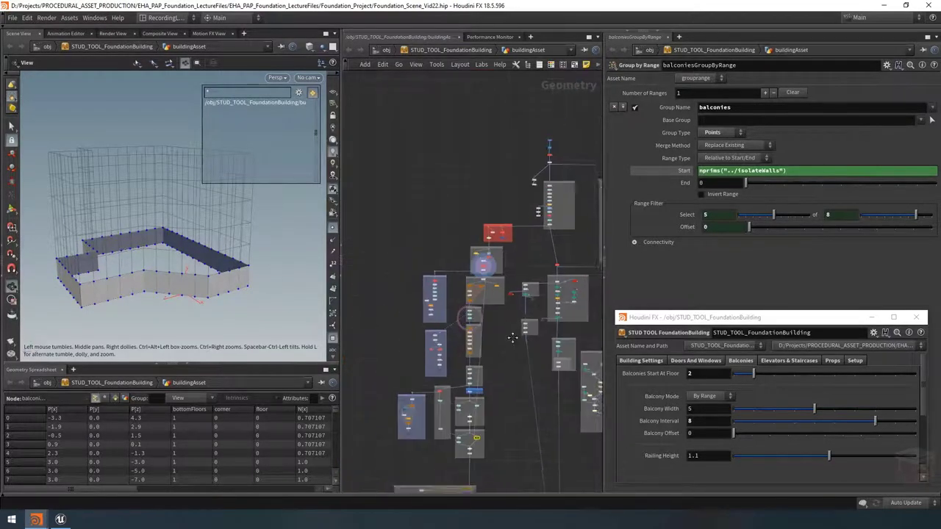
{"action": "left_click", "coordinate": [464, 292]}
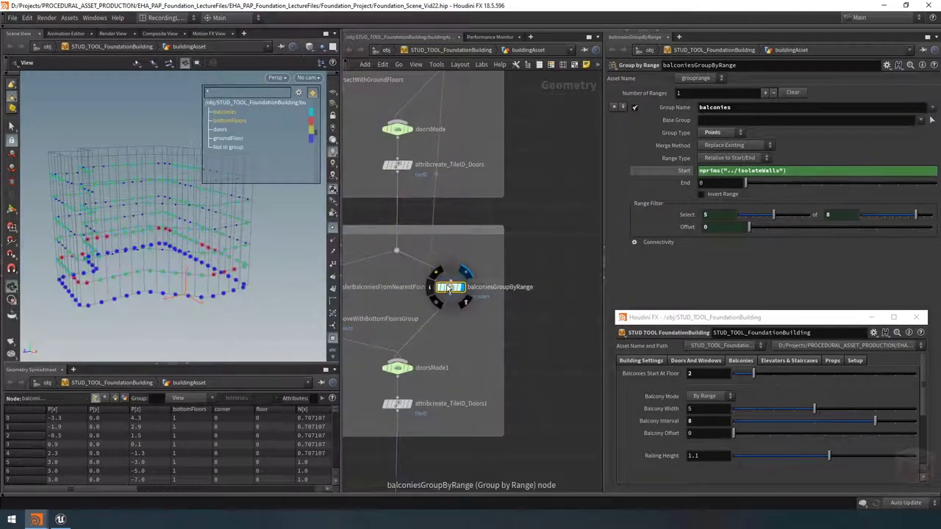
Multiply the Start expression of balconiesGroupByRange by a relative reference to Balconies Start At Floor, giving nprims("../isolateWalls") * ch("../../balconiesStartAtFloor")
{"action": "right_click", "coordinate": [665, 374]}
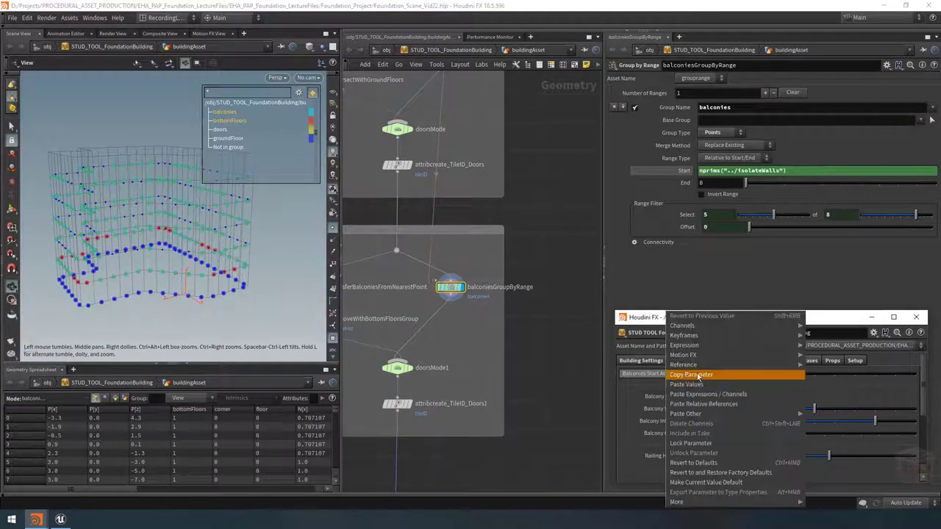
{"action": "left_click", "coordinate": [726, 353]}
{"action": "left_click", "coordinate": [801, 173]}
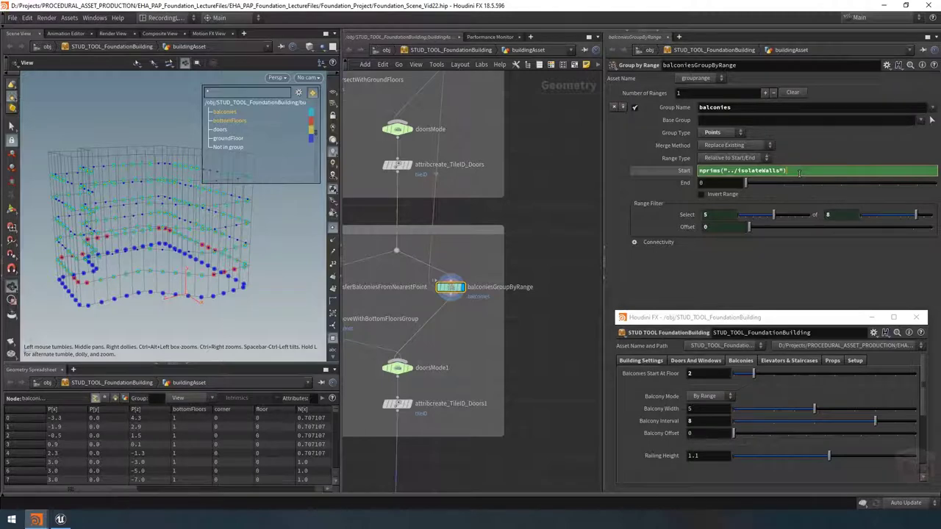
{"action": "right_click", "coordinate": [809, 169]}
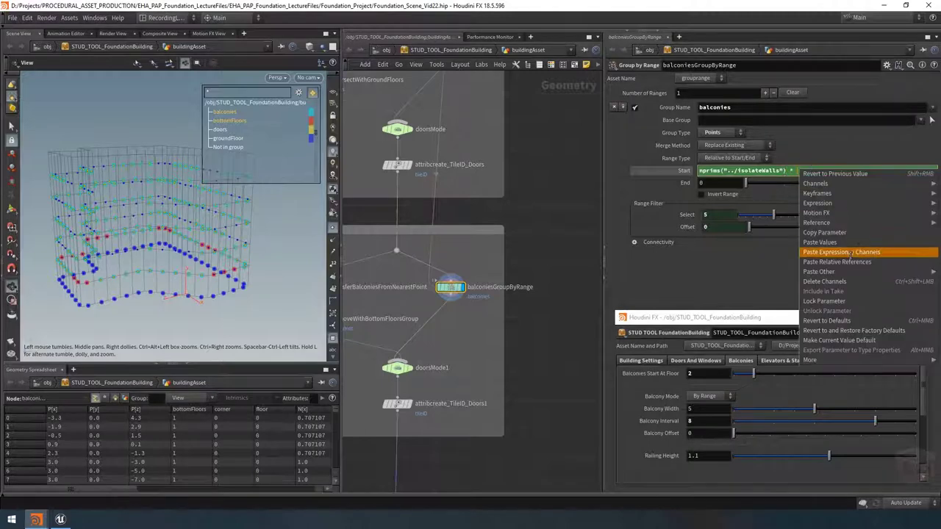
{"action": "left_click", "coordinate": [864, 265]}
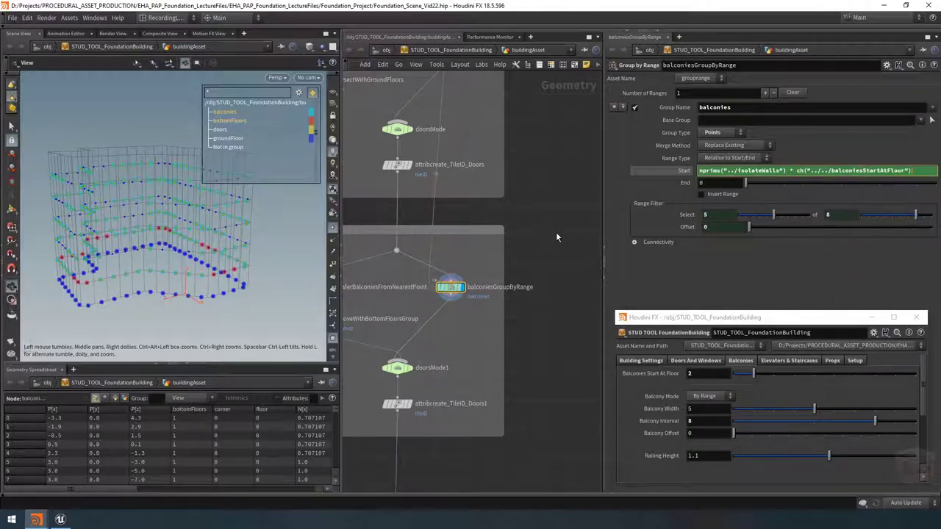
{"action": "left_click_drag", "start_coordinate": [182, 260], "coordinate": [181, 244]}
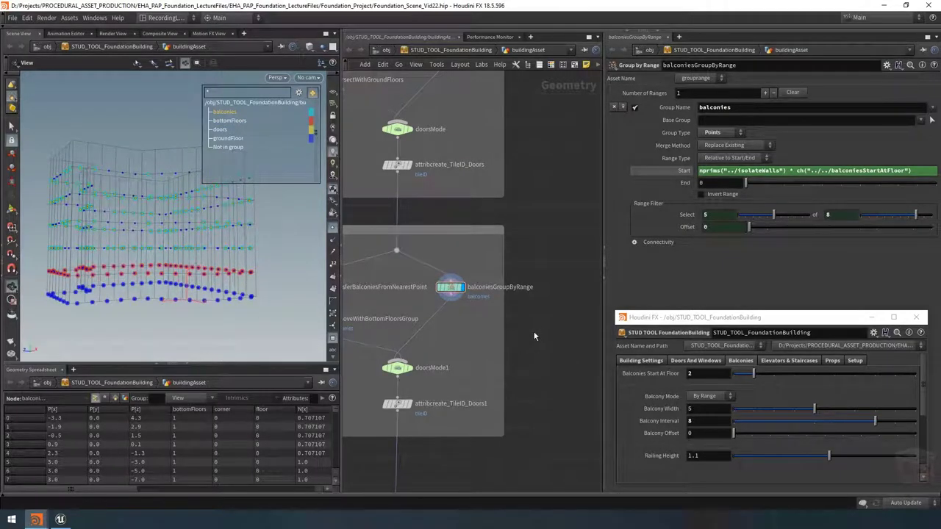
Make the doorsMode1 switch's Select Input reference the balcony mode parameter with ch("../../balconyMode")
{"action": "key", "text": "h"}
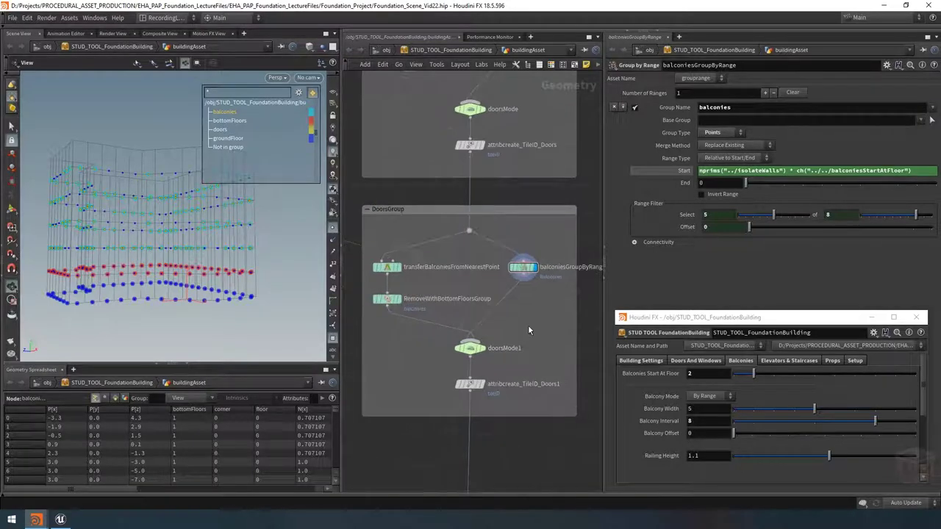
{"action": "left_click", "coordinate": [489, 329]}
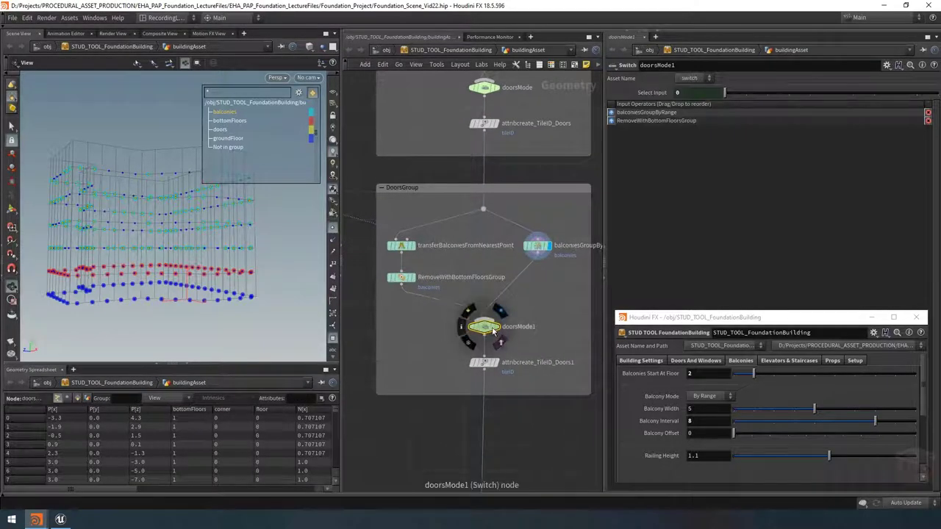
{"action": "type", "text": "ch(\"../../doorMode\")"}
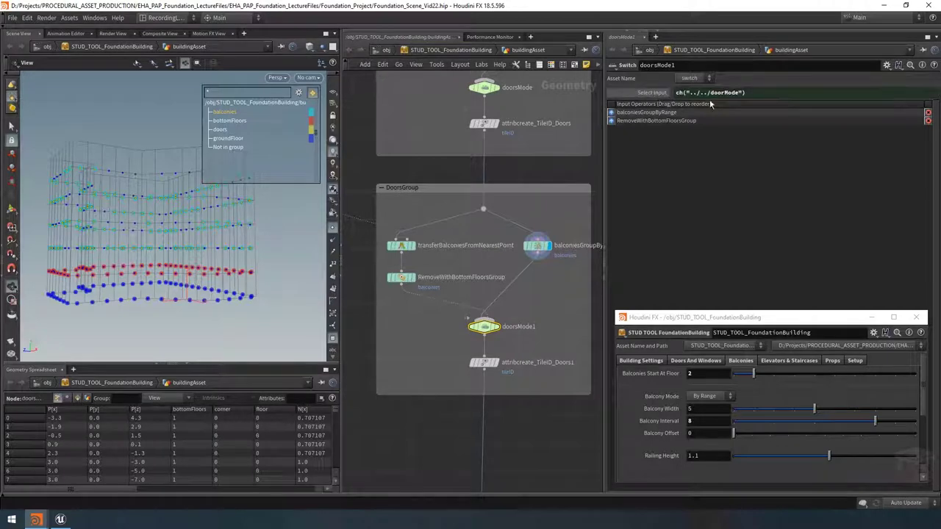
{"action": "left_click_drag", "start_coordinate": [724, 92], "coordinate": [712, 93]}
{"action": "type", "text": "balcony"}
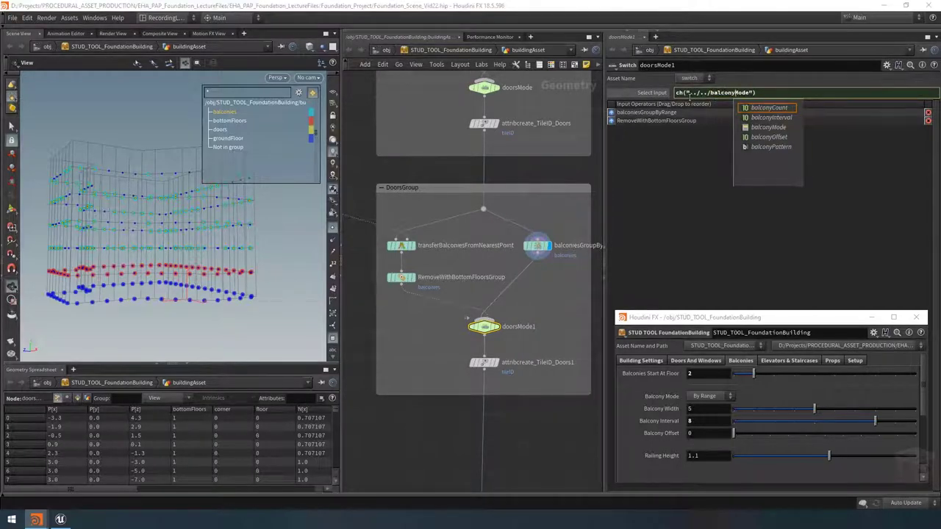
{"action": "key", "text": "Return"}
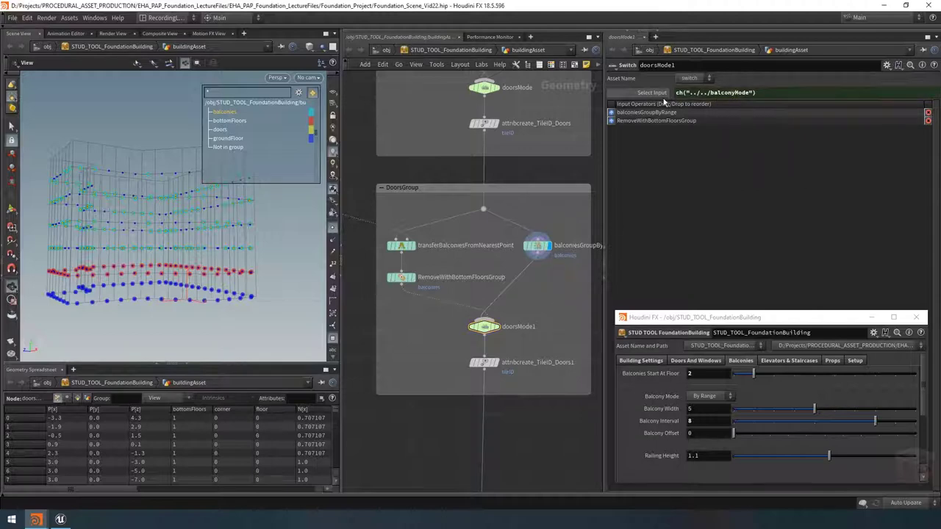
Rename the doorsMode1 switch node as balconyMode
{"action": "double_click", "coordinate": [515, 327]}
{"action": "type", "text": "balcony"}
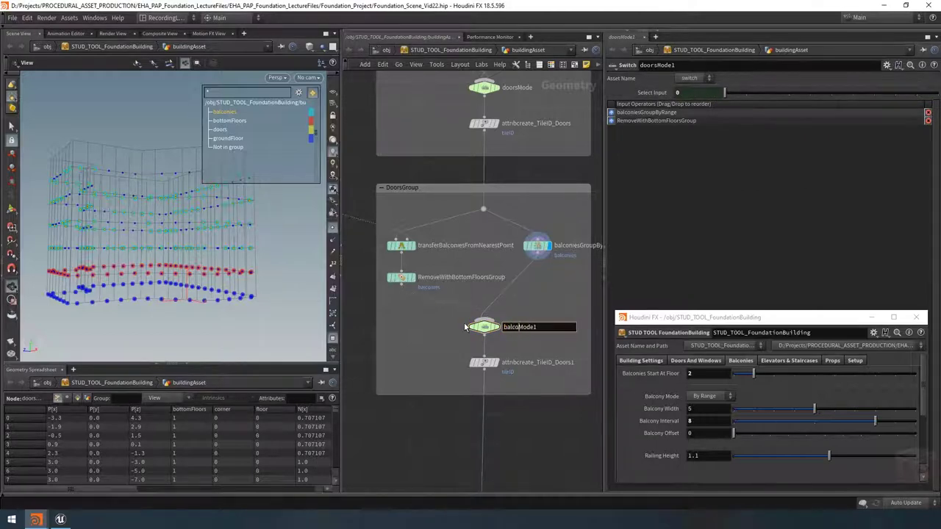
{"action": "key", "text": "Return"}
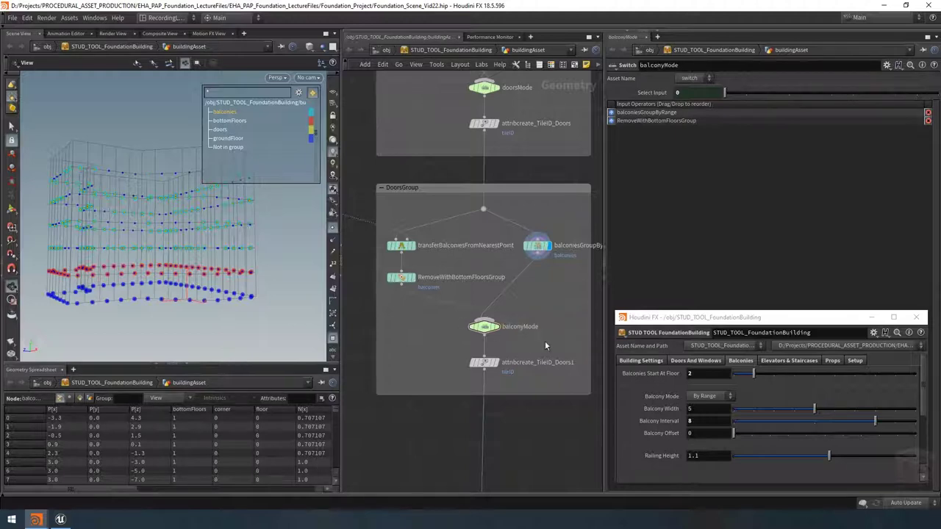
Display the attribcreate_TileID_Doors1 output and enable the tileID visualizer to inspect the tile IDs on the building points
{"action": "middle_click_drag", "start_coordinate": [474, 338], "coordinate": [452, 307]}
{"action": "left_click", "coordinate": [461, 331]}
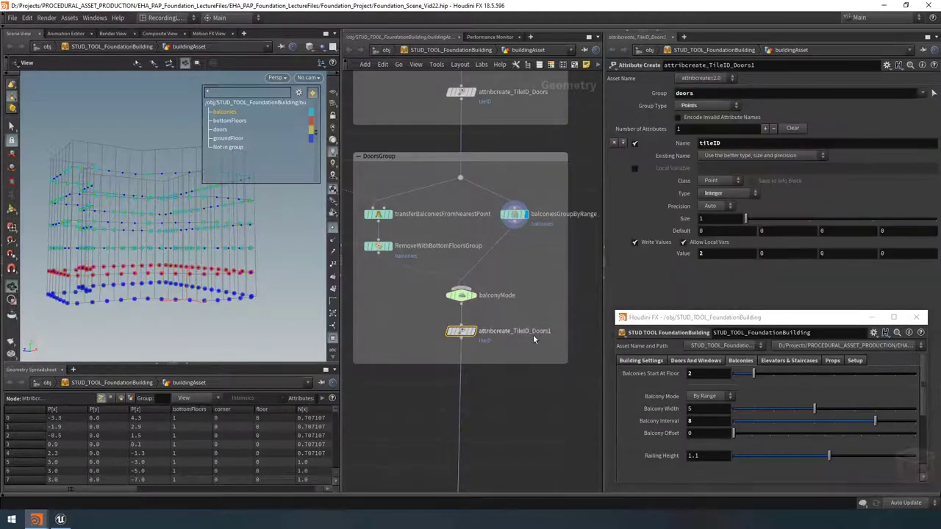
{"action": "mouse_move", "coordinate": [466, 338]}
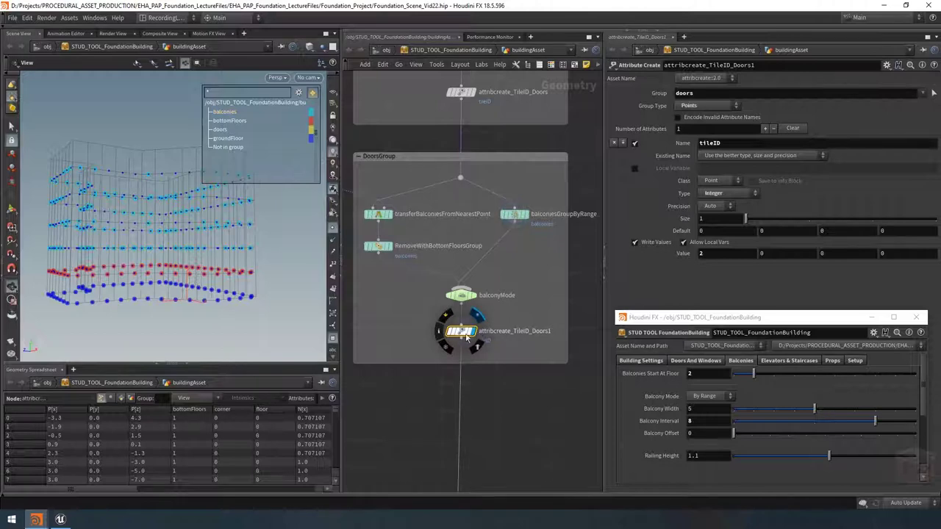
{"action": "left_click_drag", "start_coordinate": [180, 244], "coordinate": [192, 228]}
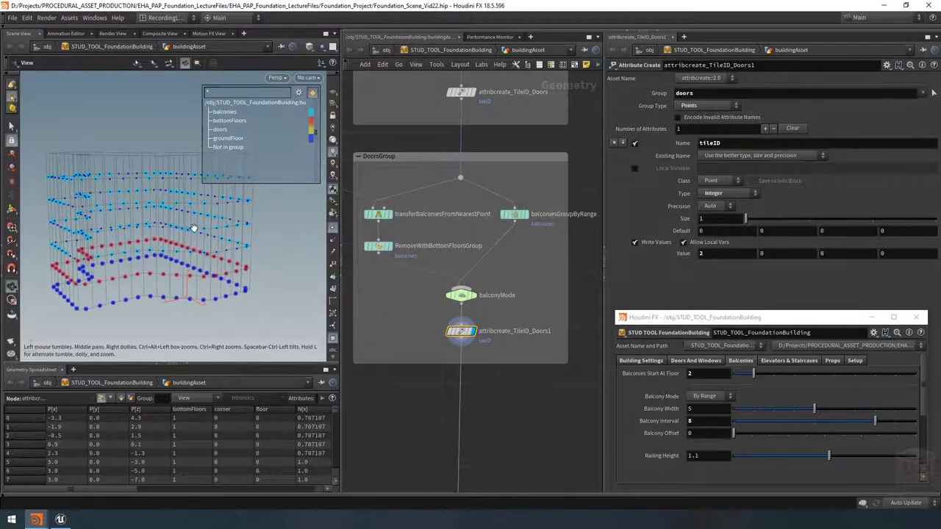
{"action": "key", "text": "d"}
{"action": "left_click", "coordinate": [68, 131]}
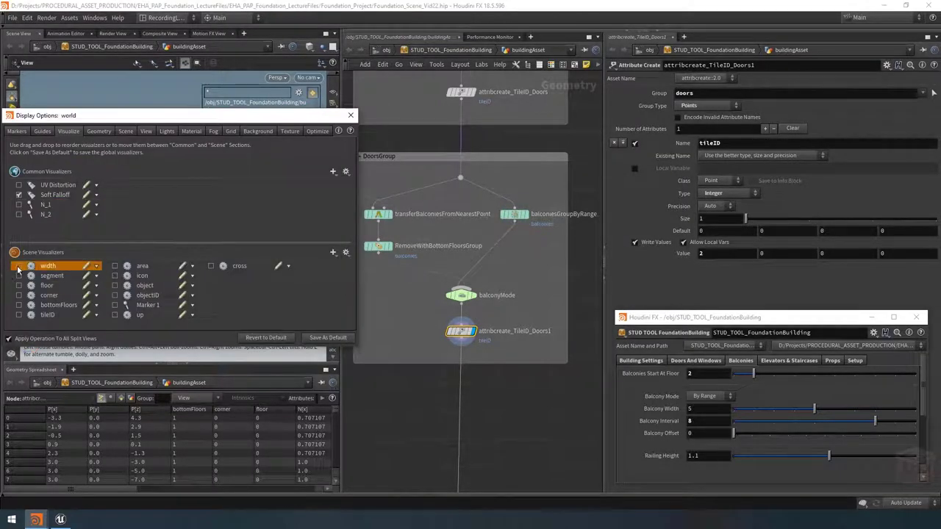
{"action": "left_click", "coordinate": [350, 116]}
{"action": "left_click_drag", "start_coordinate": [200, 232], "coordinate": [166, 258]}
Display the foreach_Tile_end output, then hide the group list and turn off the tileID visualizer
{"action": "scroll", "coordinate": [507, 408], "scroll_direction": "down", "scroll_amount": 6}
{"action": "middle_click_drag", "start_coordinate": [513, 405], "coordinate": [508, 351]}
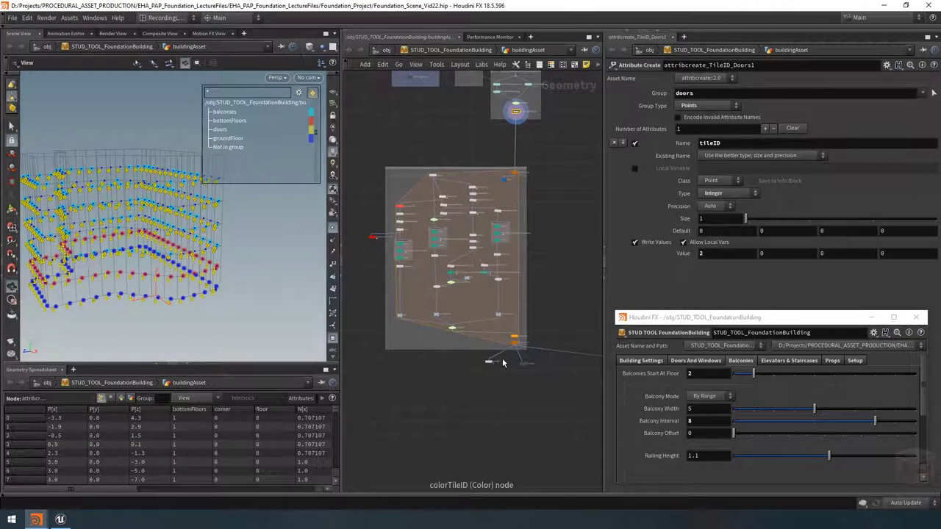
{"action": "scroll", "coordinate": [514, 359], "scroll_direction": "up", "scroll_amount": 2}
{"action": "scroll", "coordinate": [515, 358], "scroll_direction": "up", "scroll_amount": 8}
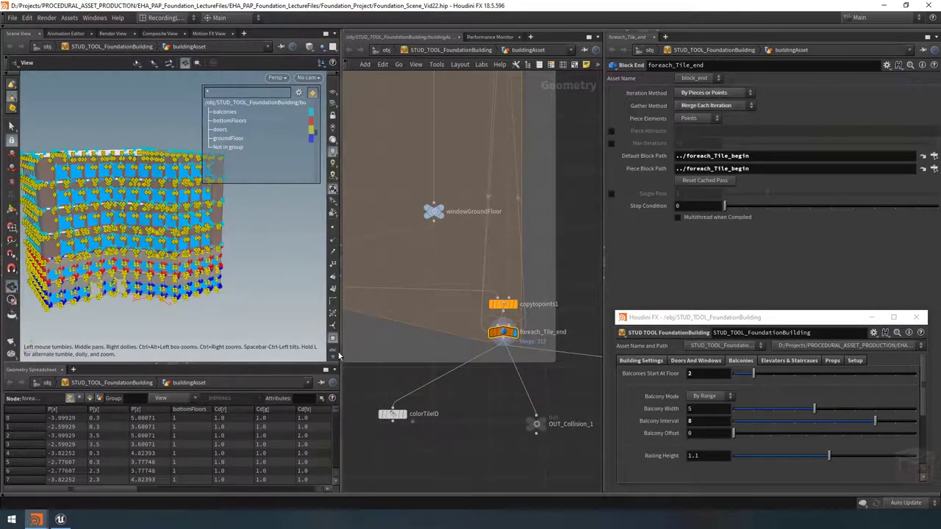
{"action": "left_click", "coordinate": [331, 338]}
{"action": "key", "text": "d"}
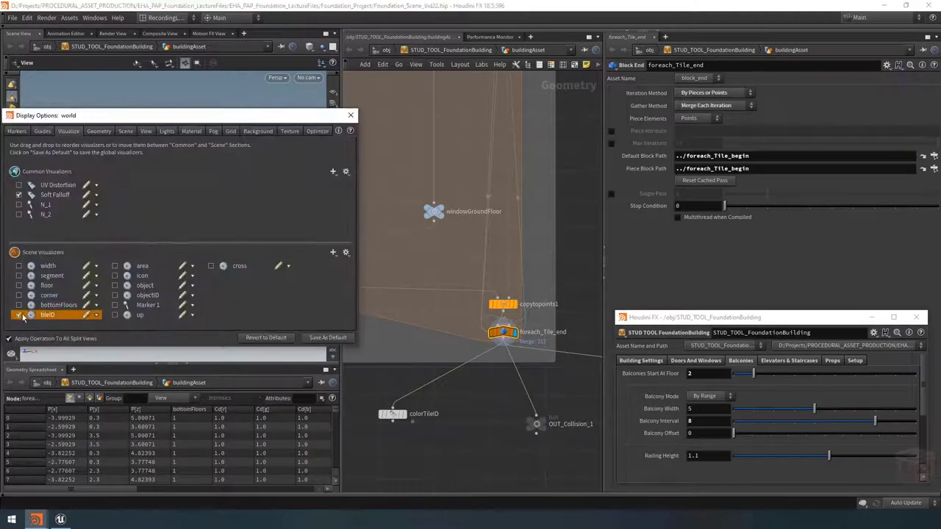
{"action": "left_click", "coordinate": [350, 115]}
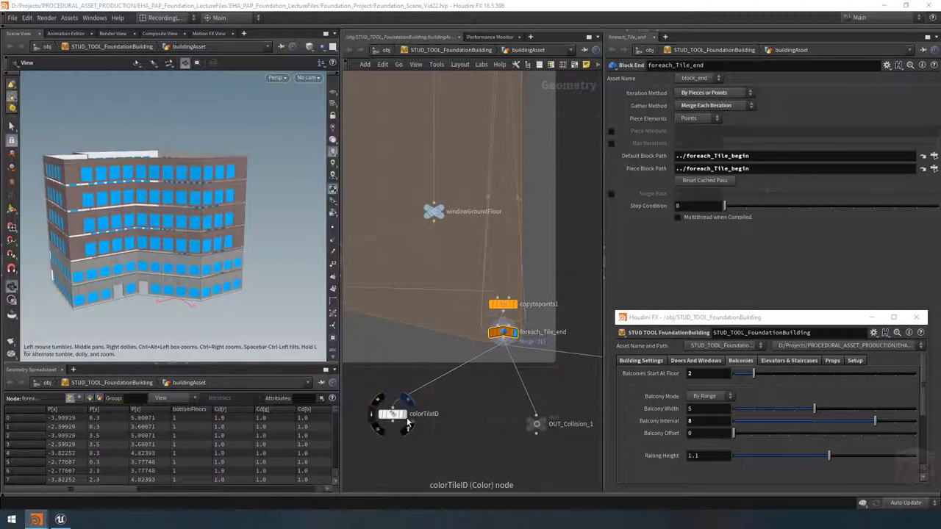
Display the colorTileID node and inspect the building coloured by tile ID
{"action": "scroll", "coordinate": [408, 419], "scroll_direction": "up", "scroll_amount": 2}
{"action": "left_click", "coordinate": [406, 417]}
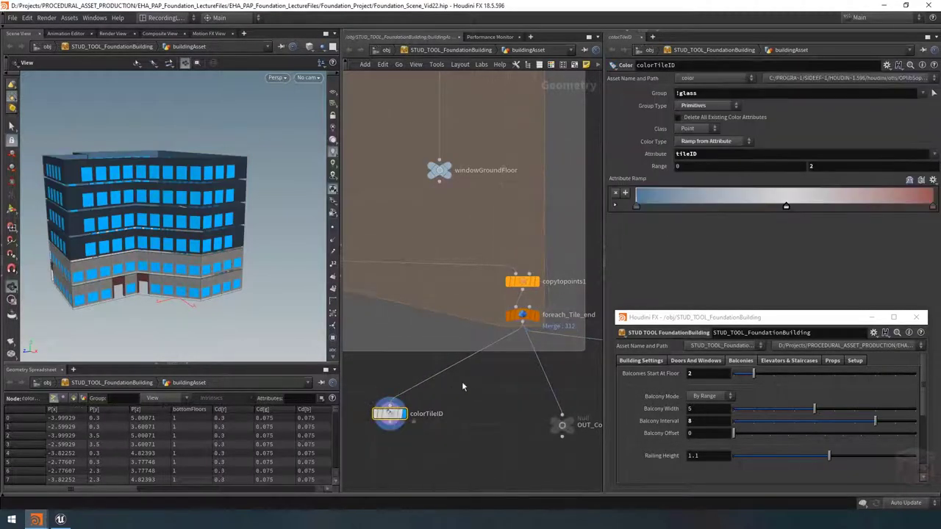
{"action": "left_click_drag", "start_coordinate": [199, 226], "coordinate": [146, 247]}
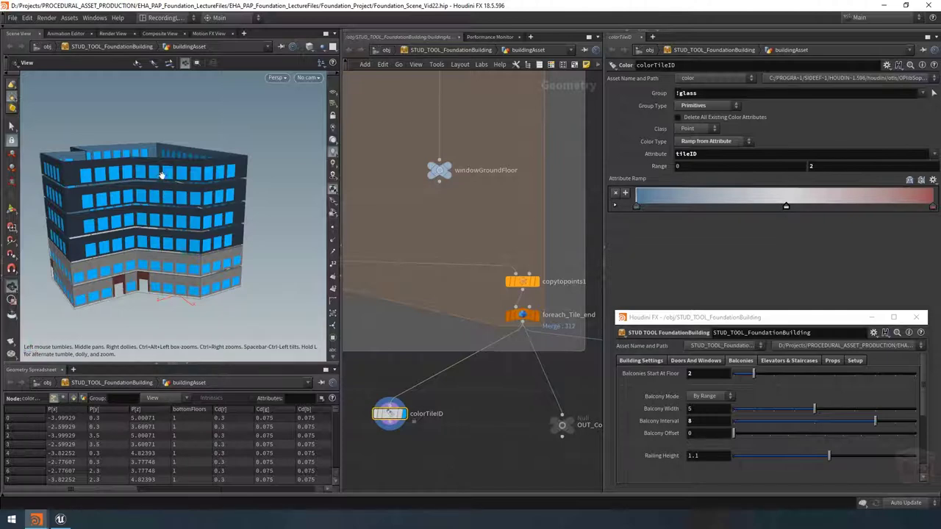
Rename the attribcreate_TileID_Doors1 node below the balconyMode switch as attribcreate_TileID_Balconies
{"action": "scroll", "coordinate": [490, 361], "scroll_direction": "down", "scroll_amount": 5}
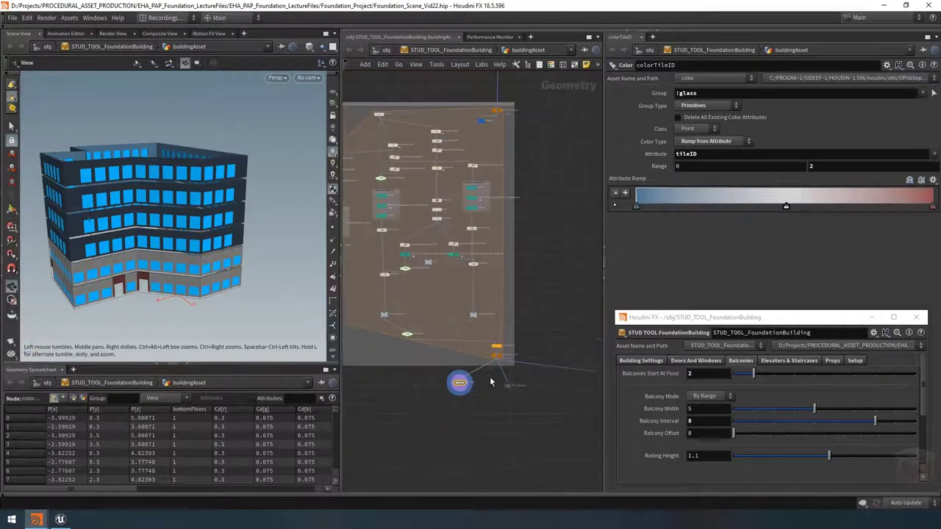
{"action": "scroll", "coordinate": [495, 323], "scroll_direction": "up", "scroll_amount": 6}
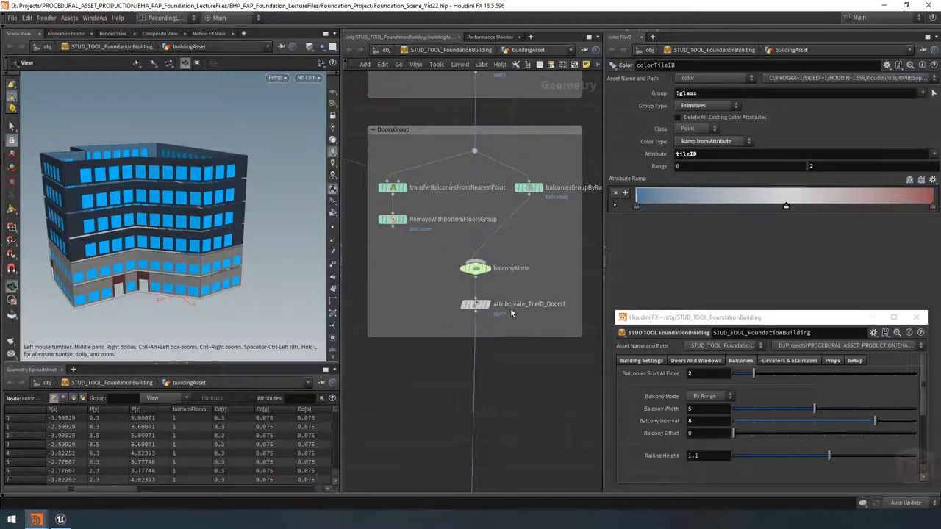
{"action": "left_click", "coordinate": [485, 304]}
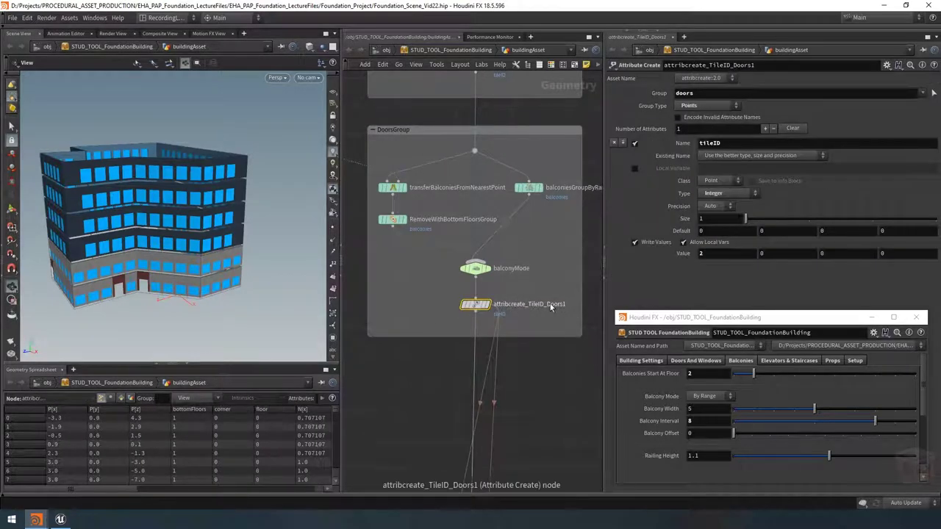
{"action": "double_click", "coordinate": [546, 304]}
{"action": "type", "text": "Balconies"}
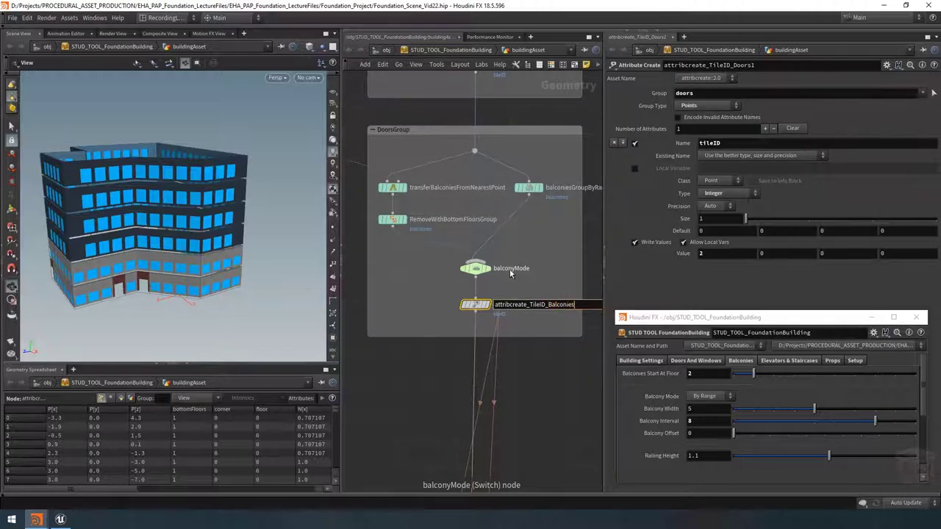
{"action": "key", "text": "Return"}
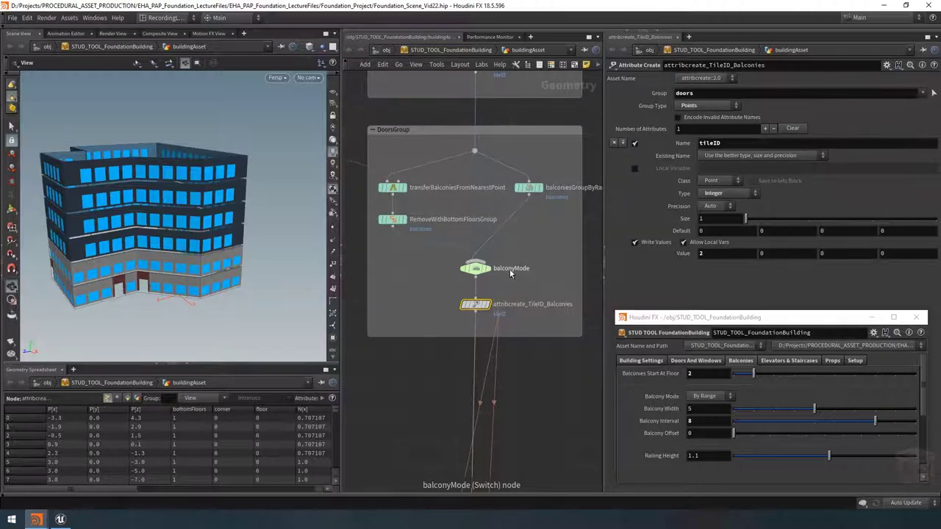
Set the attribcreate_TileID_Balconies node's group to balconies and its tileID value to 3
{"action": "double_click", "coordinate": [721, 93]}
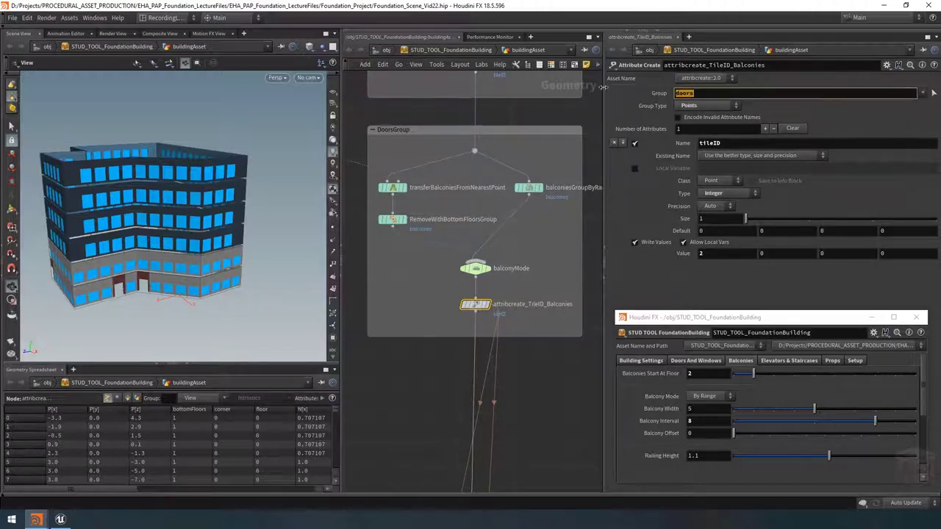
{"action": "key", "text": "BackSpace"}
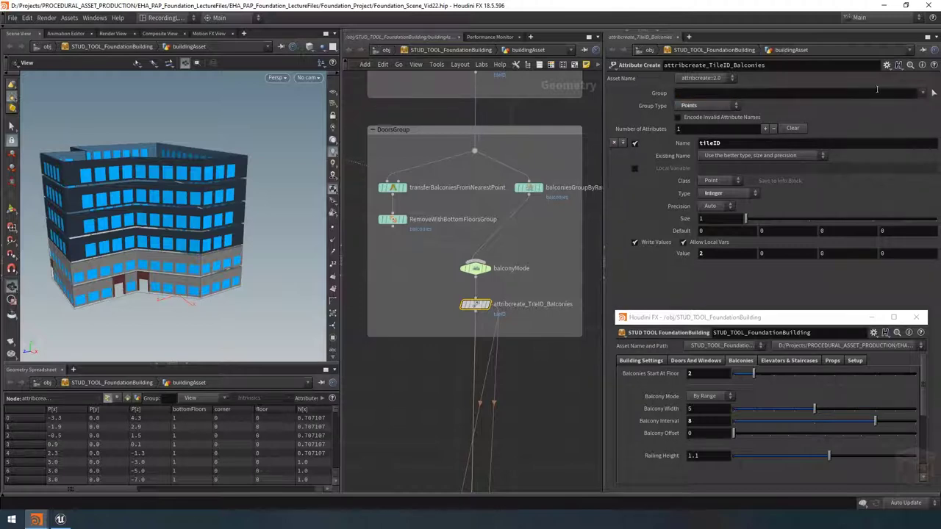
{"action": "left_click", "coordinate": [924, 94]}
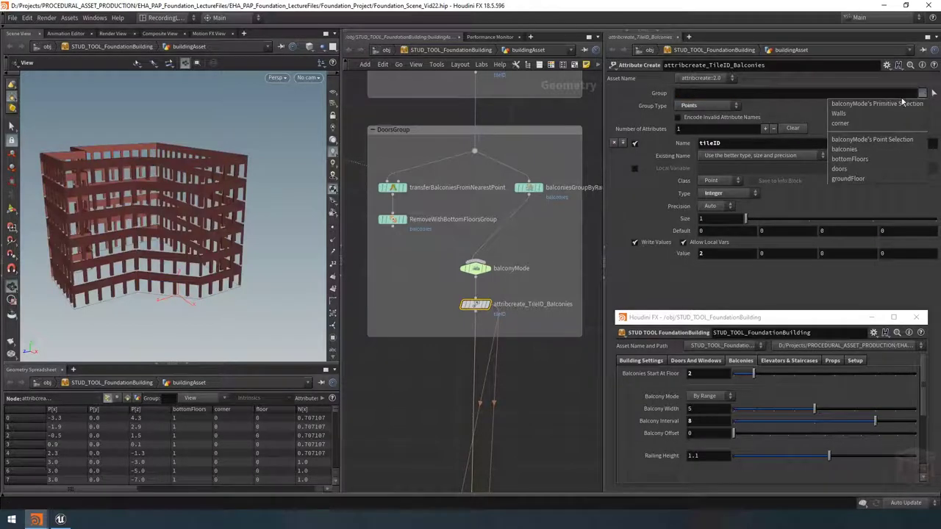
{"action": "left_click", "coordinate": [853, 149]}
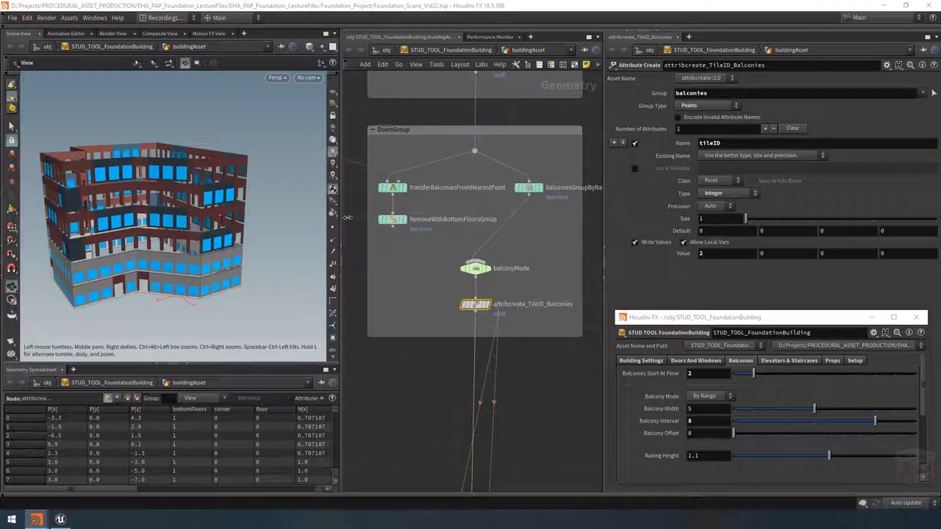
{"action": "left_click", "coordinate": [720, 254]}
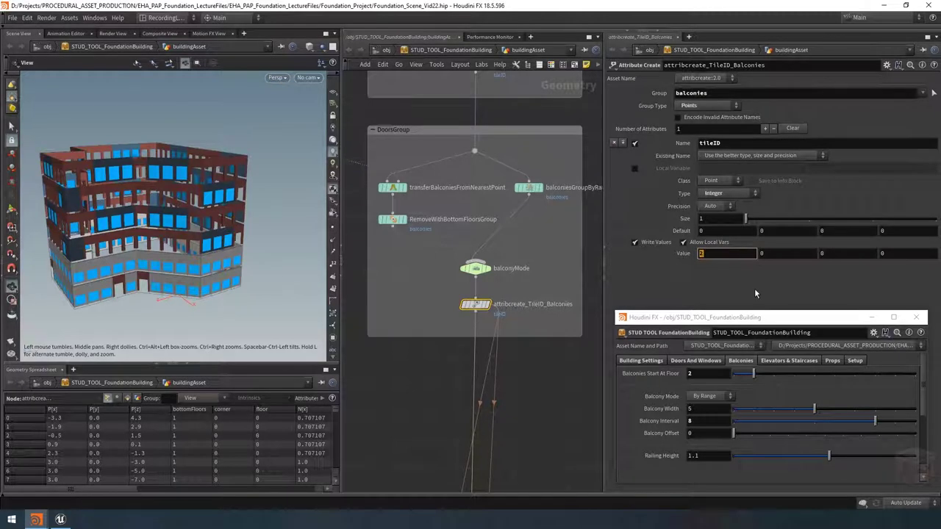
{"action": "type", "text": "3"}
{"action": "key", "text": "Return"}
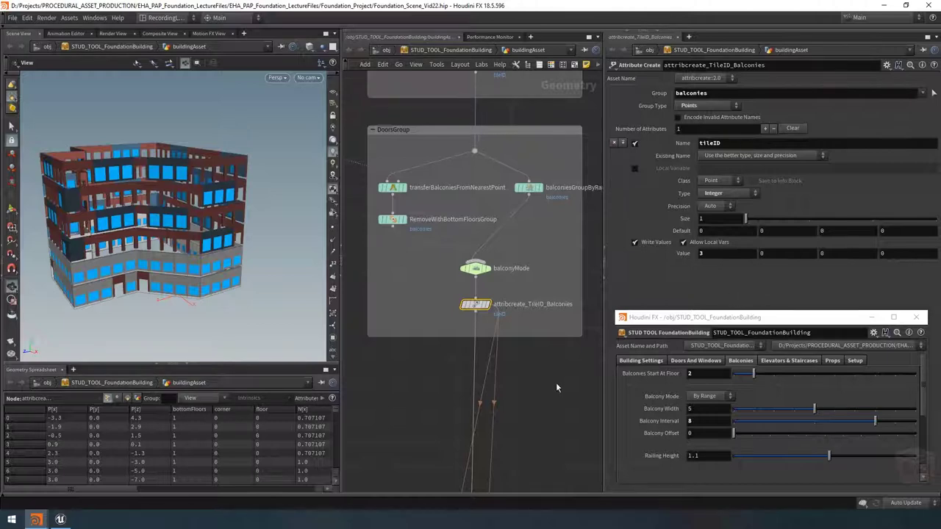
Examine the tileIDSwitch node's input operators and the evaluated value of its Select Input expression
{"action": "scroll", "coordinate": [555, 381], "scroll_direction": "down", "scroll_amount": 6}
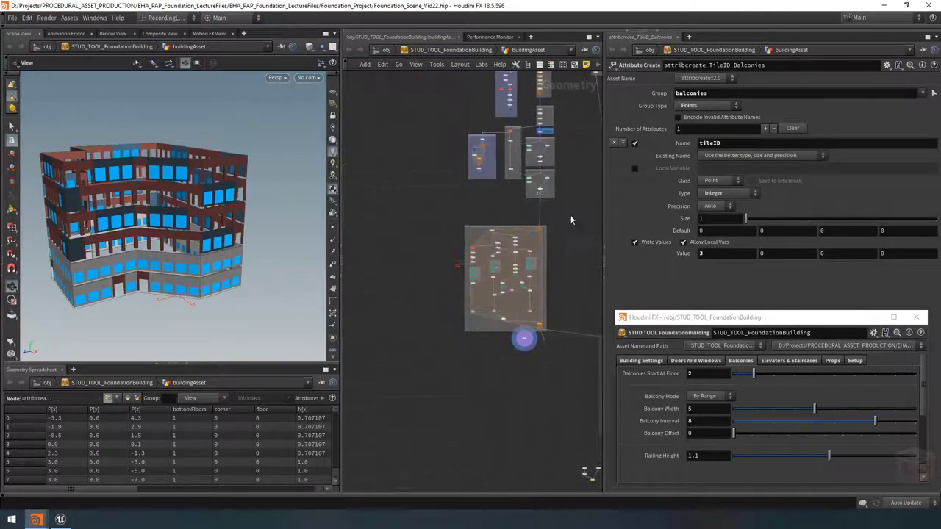
{"action": "scroll", "coordinate": [504, 317], "scroll_direction": "up", "scroll_amount": 8}
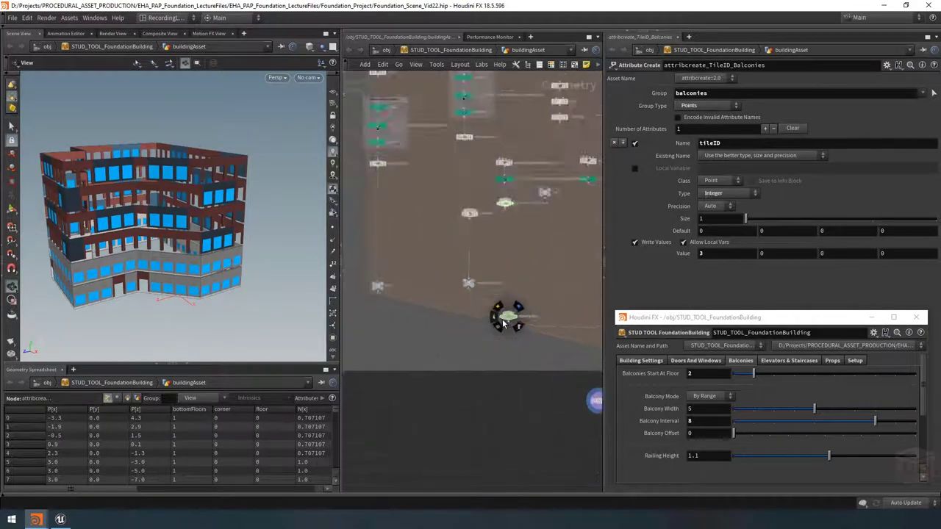
{"action": "left_click", "coordinate": [511, 317]}
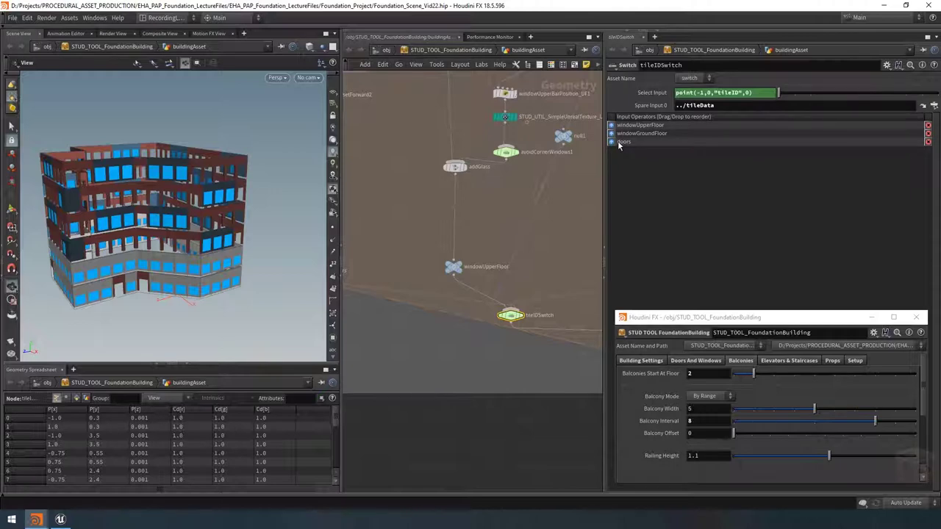
{"action": "left_click", "coordinate": [648, 91]}
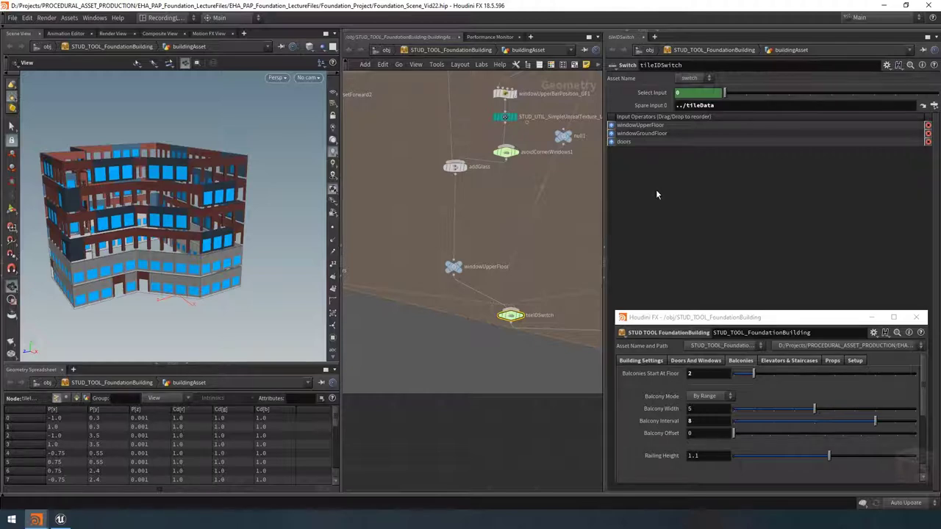
Add a Null node beside windowUpperFloor, above the tileIDSwitch node
{"action": "middle_click_drag", "start_coordinate": [561, 279], "coordinate": [530, 266]}
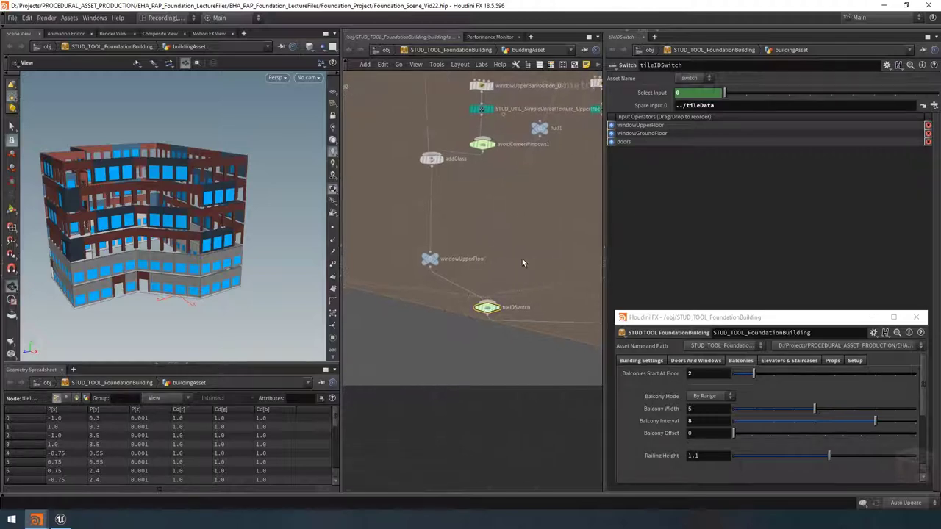
{"action": "key", "text": "Tab"}
{"action": "type", "text": "null"}
{"action": "key", "text": "Return"}
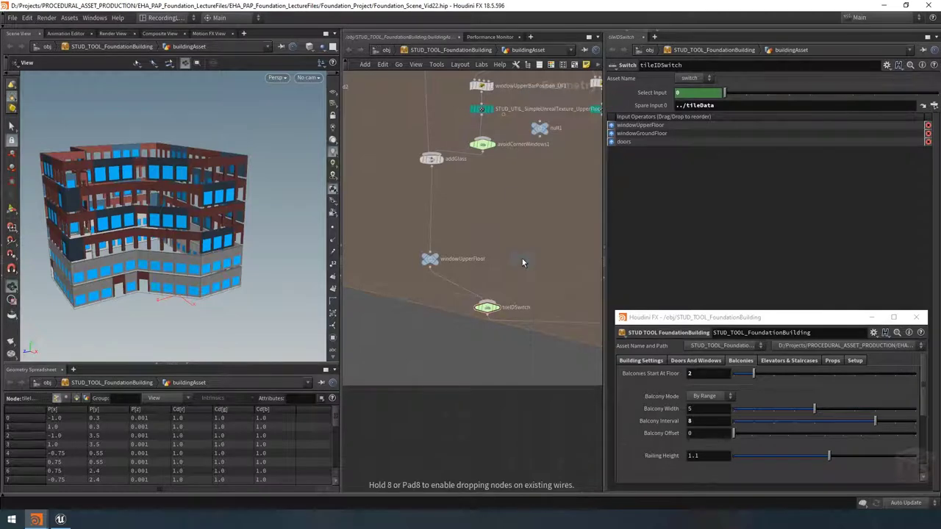
{"action": "left_click", "coordinate": [513, 261]}
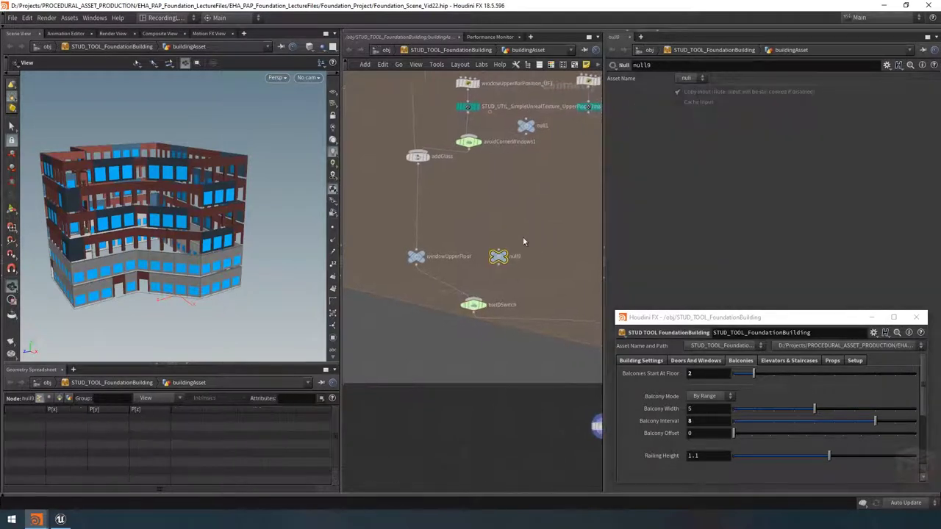
Connect the new null node to the tileIDSwitch node and rename it windowUpperFloorWithBalconies
{"action": "left_click", "coordinate": [498, 266]}
{"action": "left_click", "coordinate": [471, 303]}
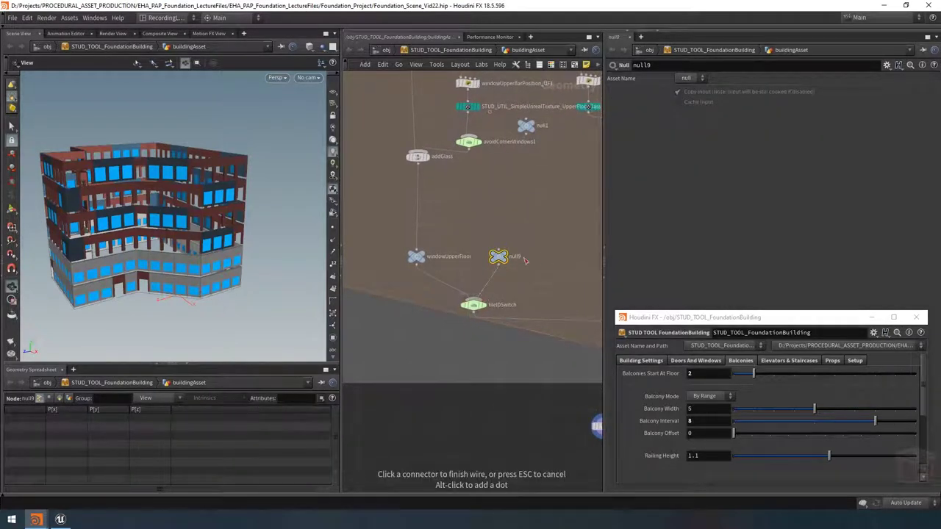
{"action": "double_click", "coordinate": [514, 256]}
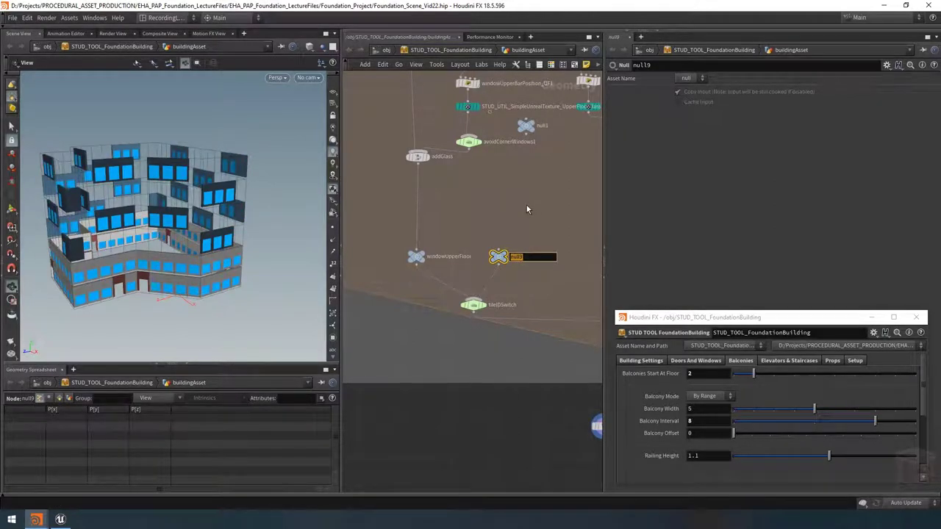
{"action": "key", "text": "Return"}
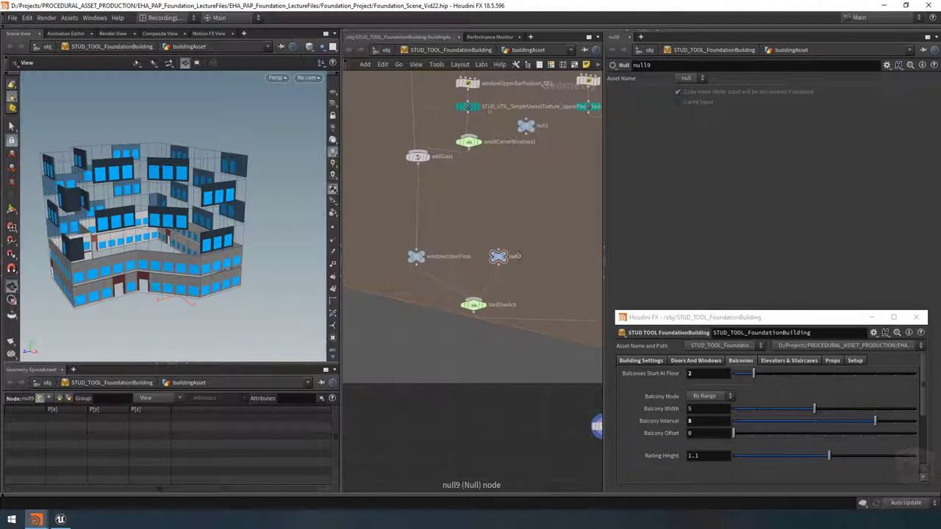
{"action": "key", "text": "F2"}
{"action": "type", "text": "windowUpperFloor"}
{"action": "type", "text": "WithBalconies"}
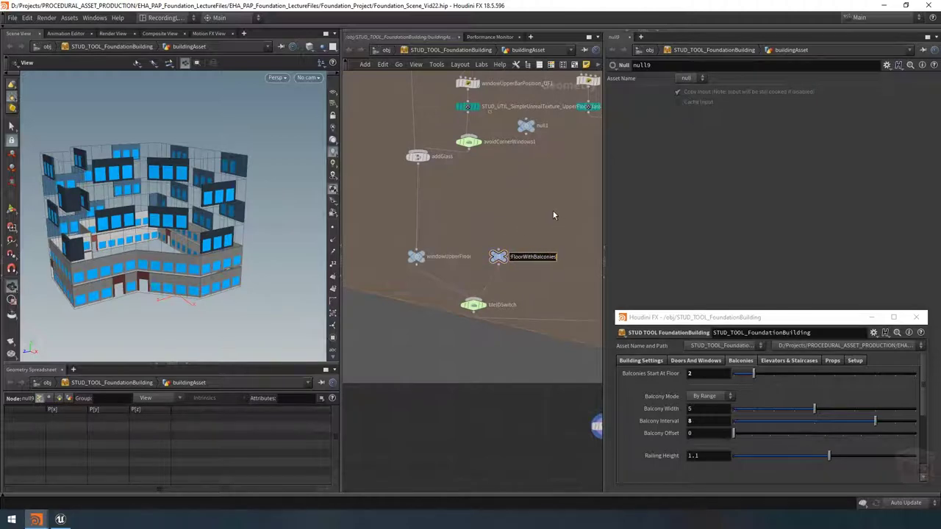
{"action": "key", "text": "Return"}
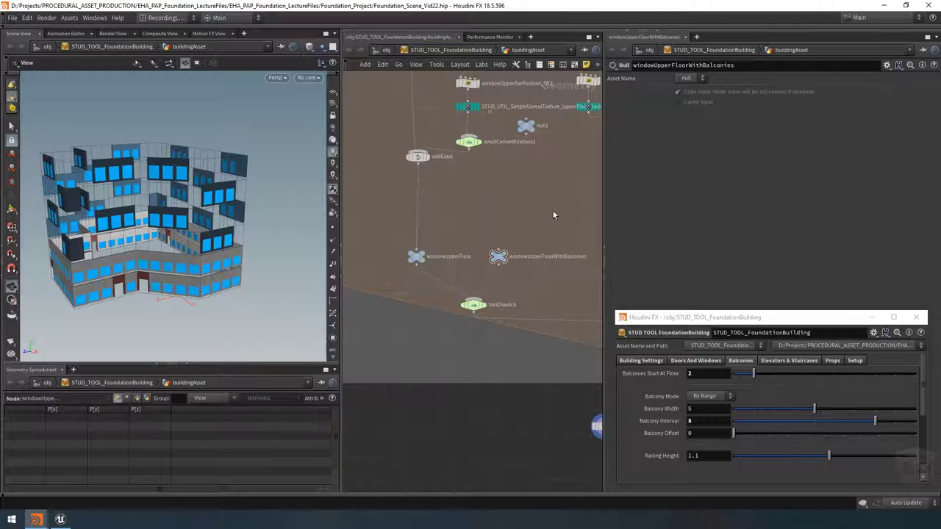
Connect the addGlass node's output to the input of the windowUpperFloorWithBalconies null
{"action": "left_click_drag", "start_coordinate": [147, 200], "coordinate": [261, 191]}
{"action": "left_click_drag", "start_coordinate": [501, 258], "coordinate": [505, 250]}
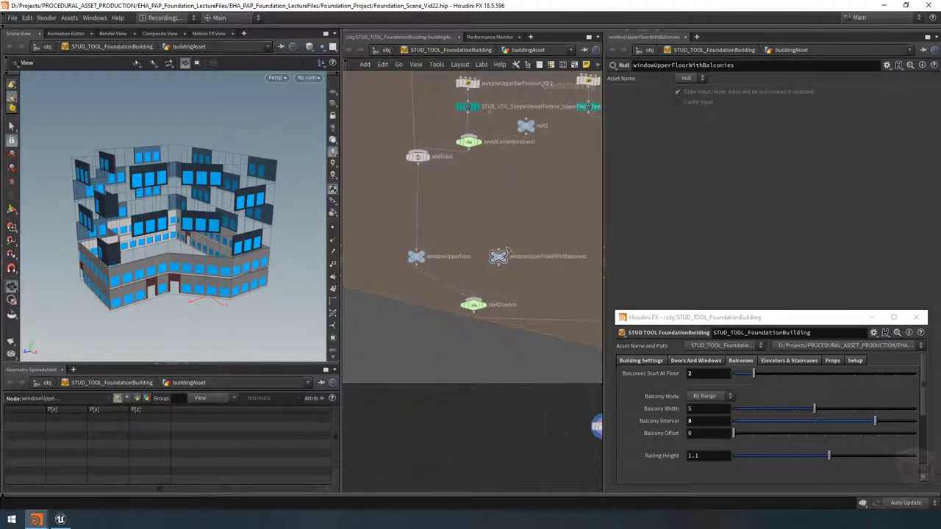
{"action": "left_click", "coordinate": [418, 163]}
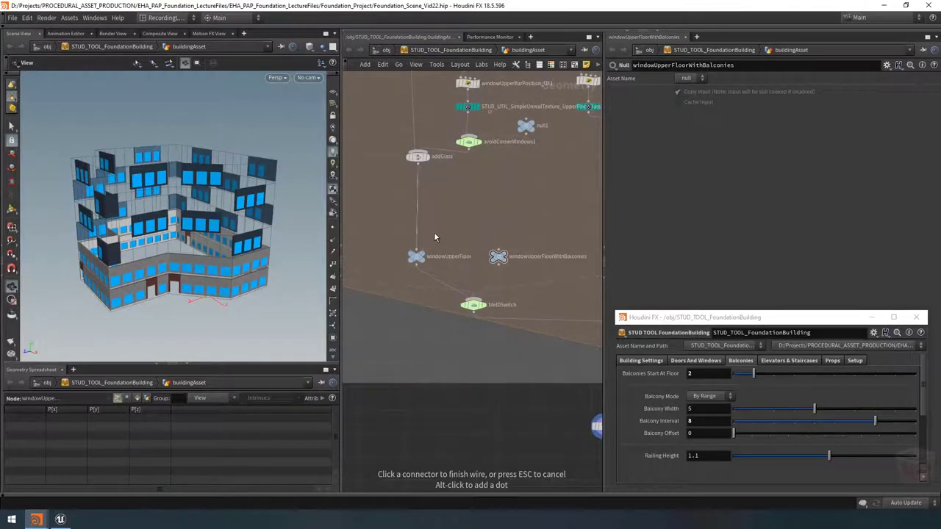
{"action": "left_click", "coordinate": [498, 252]}
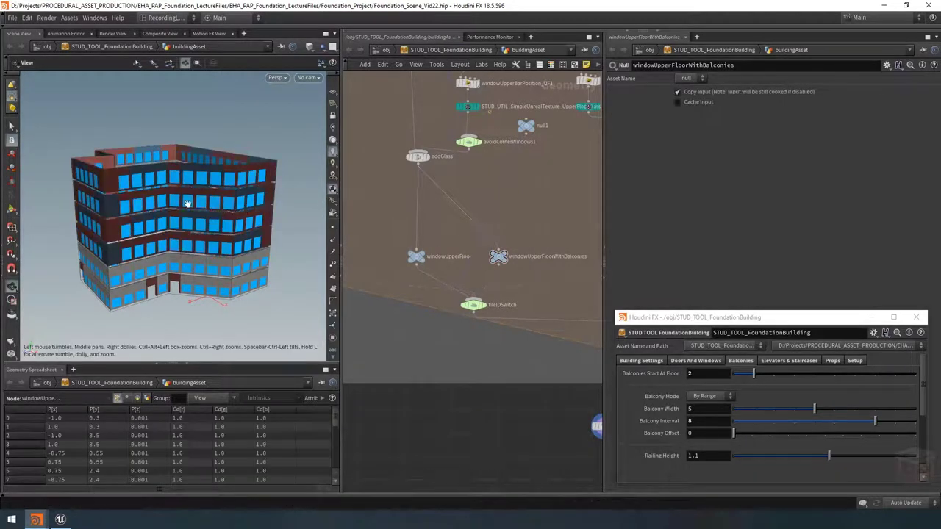
{"action": "scroll", "coordinate": [193, 198], "scroll_direction": "up", "scroll_amount": 2}
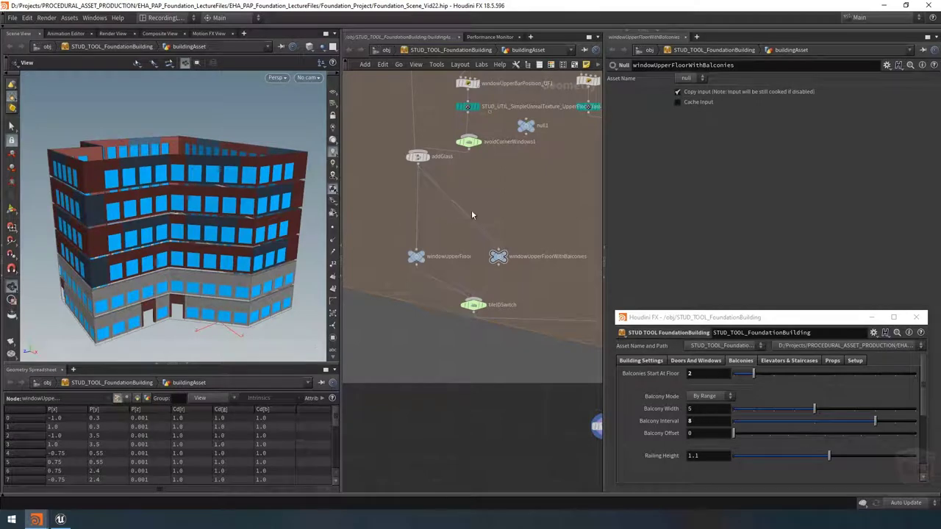
Set the upper end of the colorTileID node's attribute range to 3
{"action": "scroll", "coordinate": [537, 215], "scroll_direction": "down", "scroll_amount": 3}
{"action": "scroll", "coordinate": [503, 324], "scroll_direction": "up", "scroll_amount": 3}
{"action": "left_click_drag", "start_coordinate": [512, 344], "coordinate": [410, 282]}
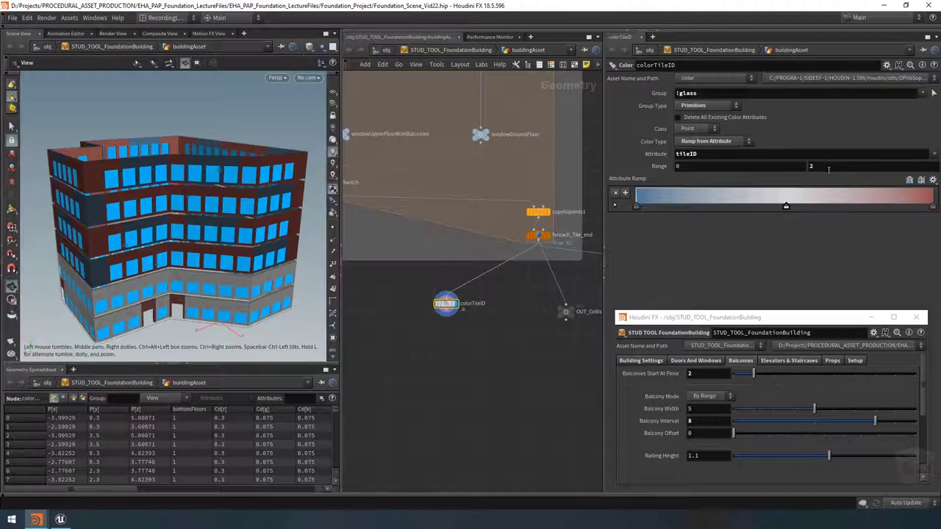
{"action": "left_click", "coordinate": [834, 167]}
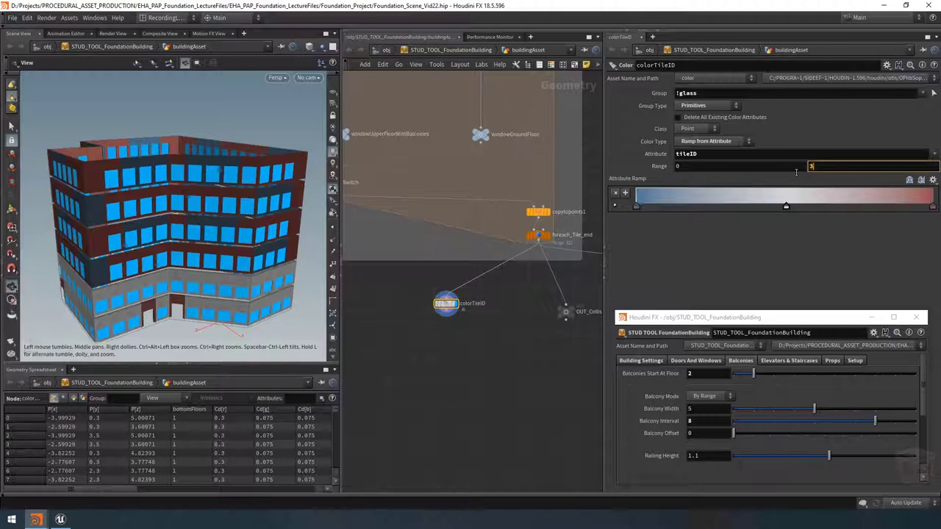
{"action": "key", "text": "Return"}
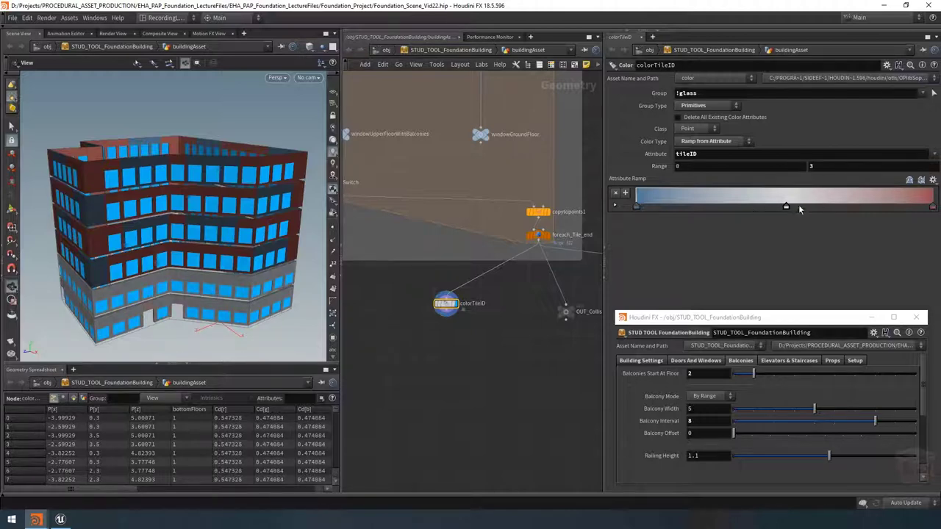
Shift colorTileID's white and red ramp points to about one third and two thirds, and add a new point at the ramp's end
{"action": "left_click_drag", "start_coordinate": [786, 207], "coordinate": [732, 207]}
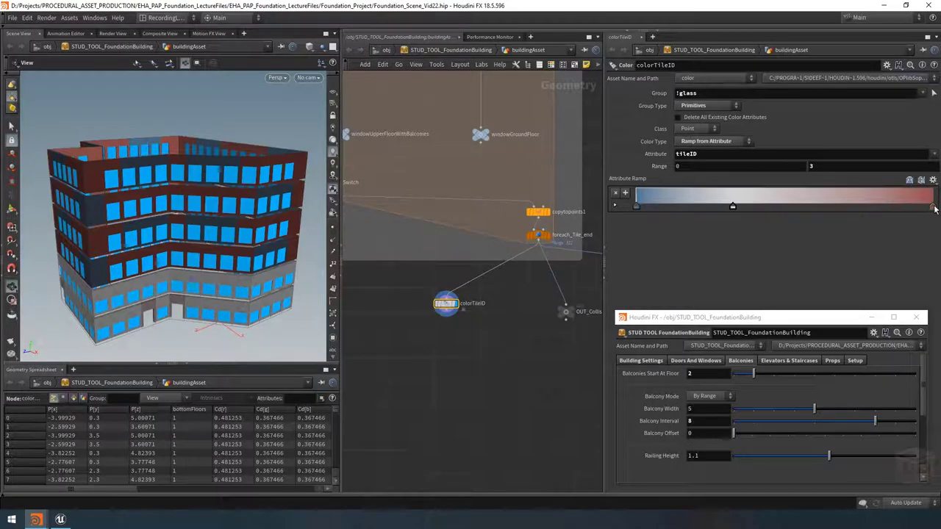
{"action": "left_click_drag", "start_coordinate": [933, 207], "coordinate": [841, 203]}
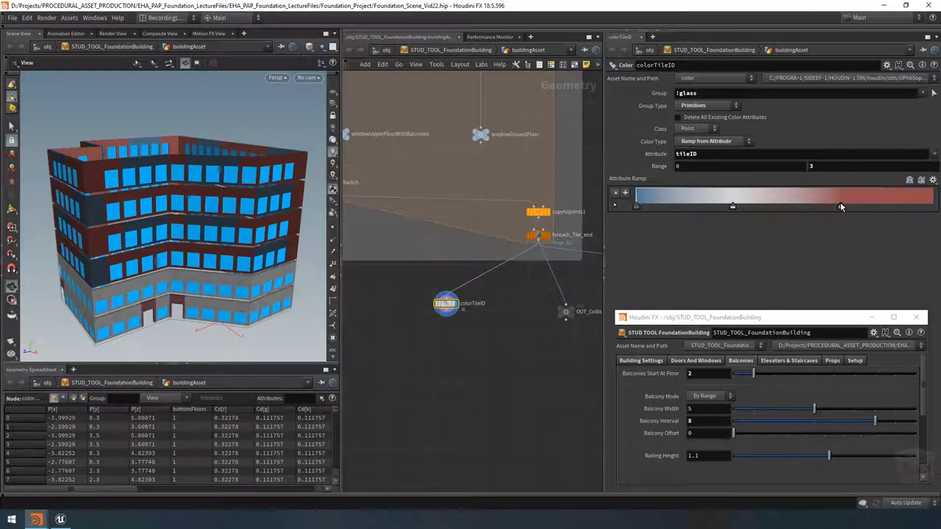
{"action": "left_click", "coordinate": [932, 206]}
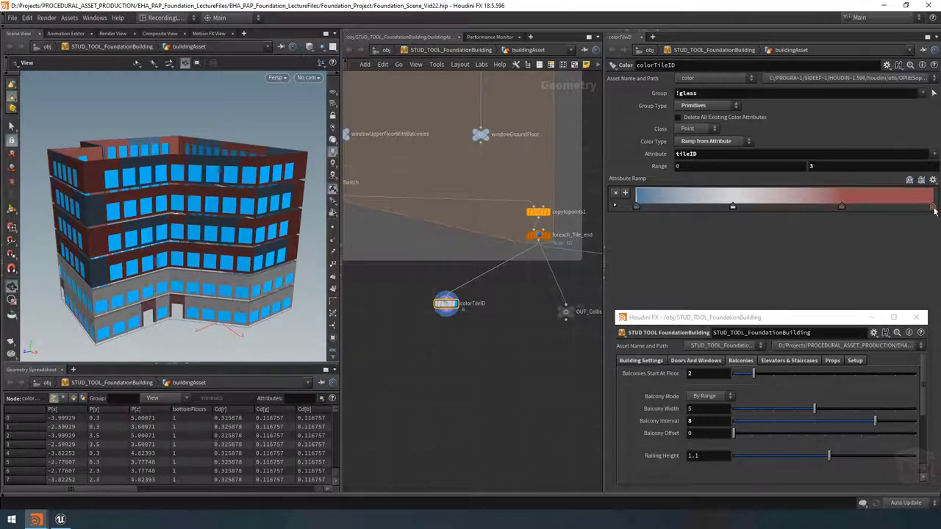
Colour the new end point of the colorTileID ramp dark yellow with RGB 0.3, 0.3, 0.075, after trying two blues
{"action": "double_click", "coordinate": [933, 209]}
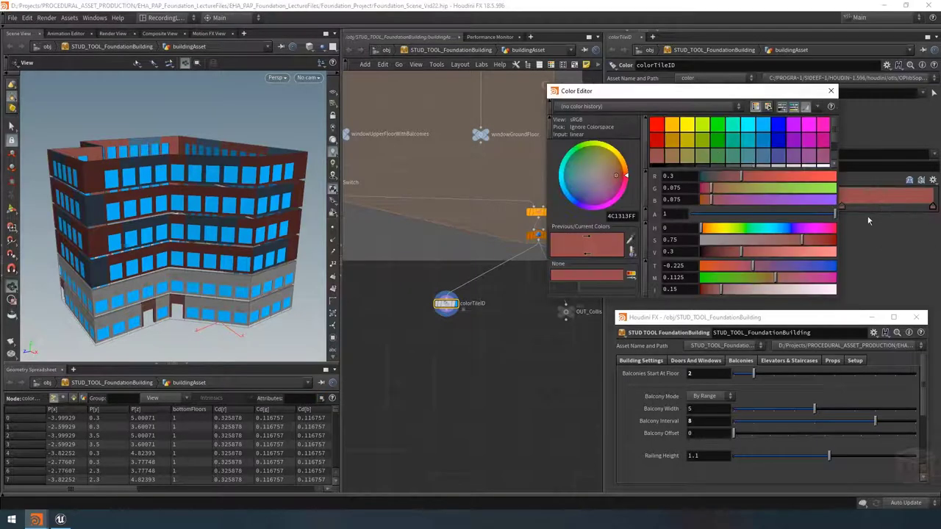
{"action": "left_click", "coordinate": [778, 131]}
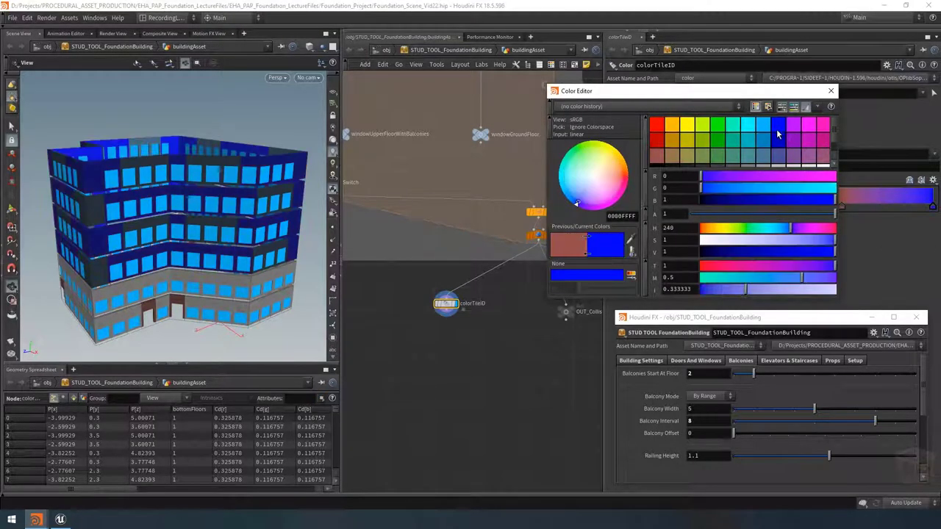
{"action": "left_click", "coordinate": [759, 131]}
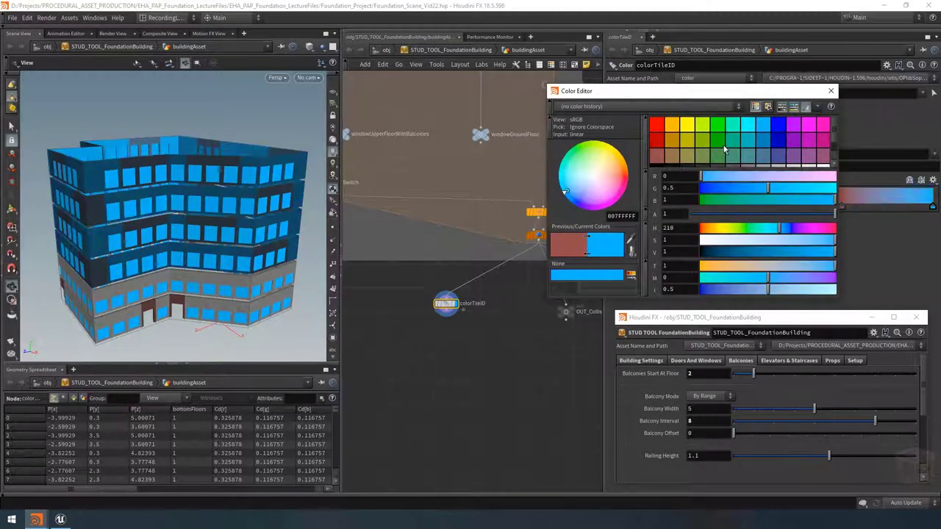
{"action": "left_click", "coordinate": [688, 157]}
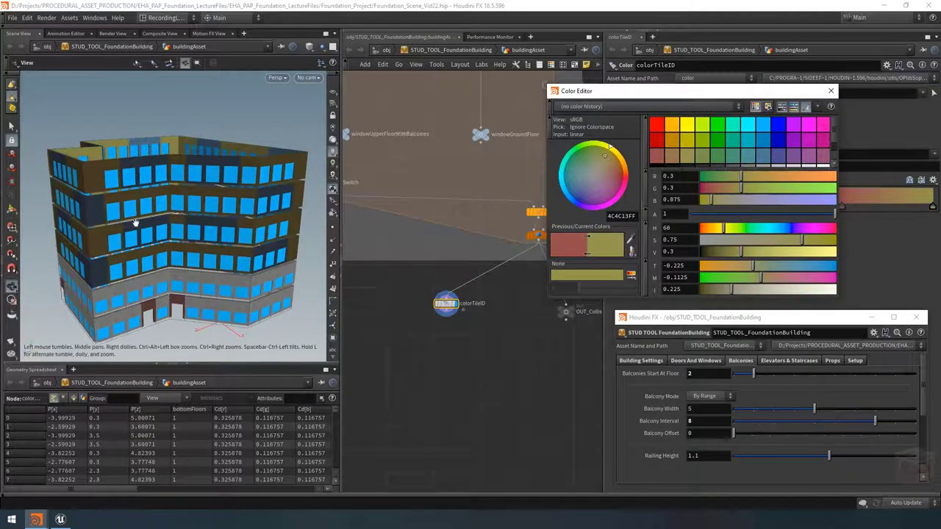
{"action": "left_click_drag", "start_coordinate": [151, 220], "coordinate": [166, 200]}
{"action": "left_click", "coordinate": [830, 90]}
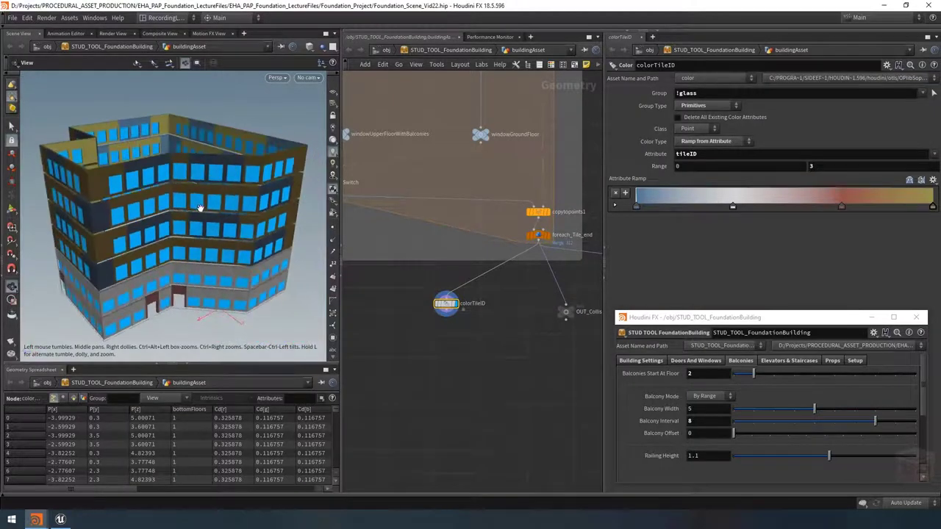
Examine the tile network's branches, the coloured building and the windowUpperFloorWithBalconies null above tileIDSwitch
{"action": "scroll", "coordinate": [485, 382], "scroll_direction": "down", "scroll_amount": 5}
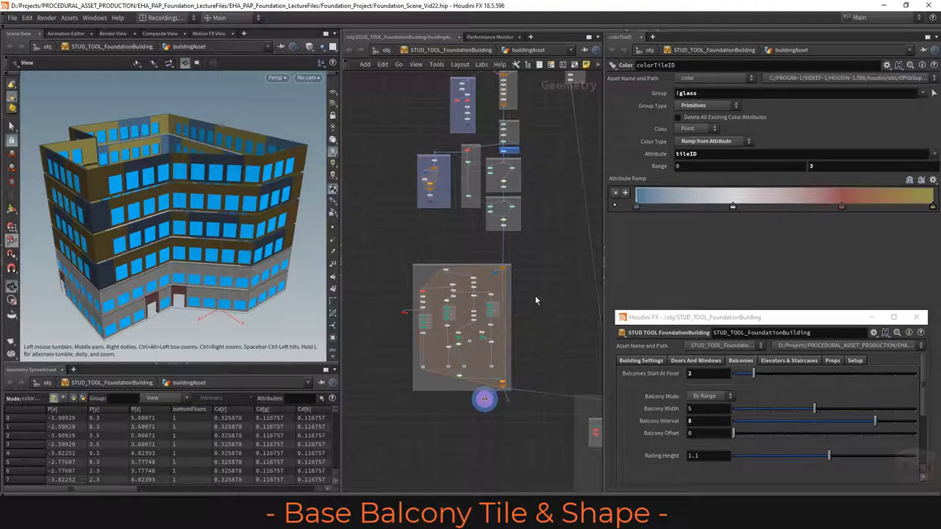
{"action": "middle_click_drag", "start_coordinate": [531, 298], "coordinate": [540, 280]}
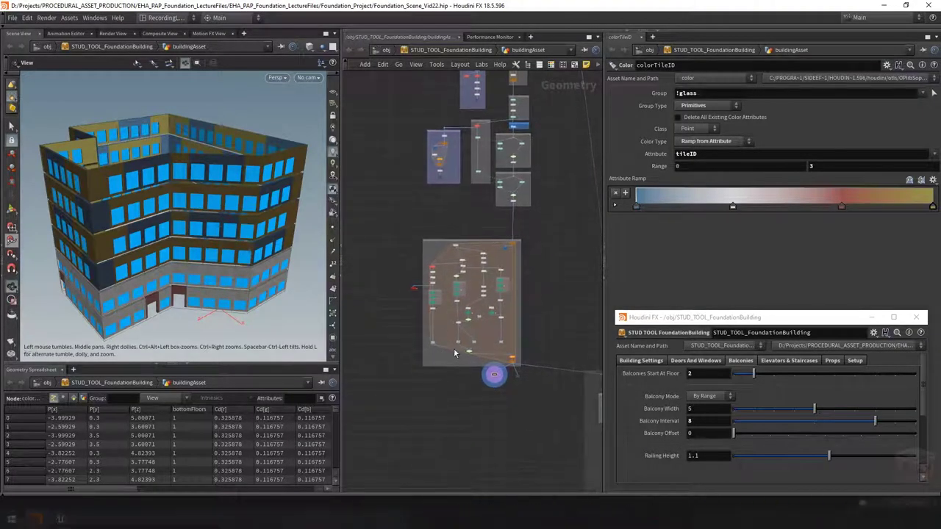
{"action": "scroll", "coordinate": [453, 349], "scroll_direction": "up", "scroll_amount": 2}
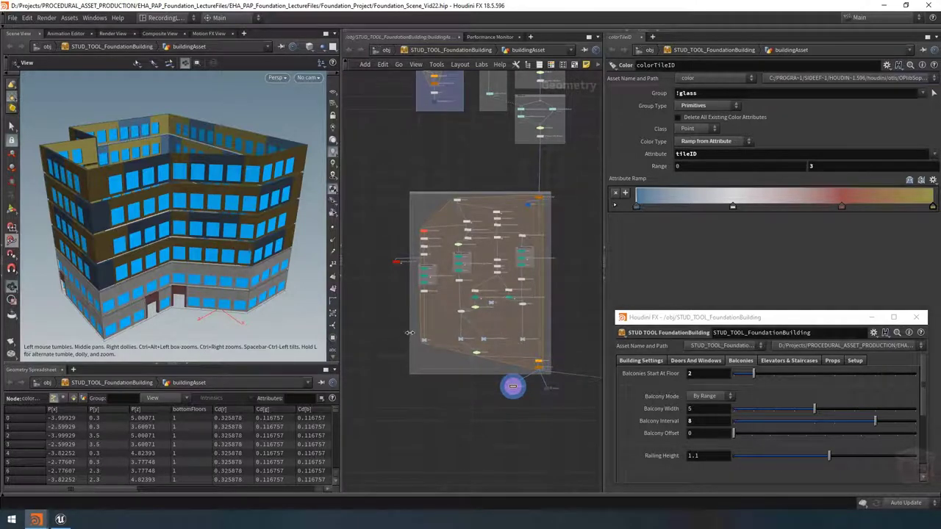
{"action": "left_click_drag", "start_coordinate": [147, 222], "coordinate": [168, 238]}
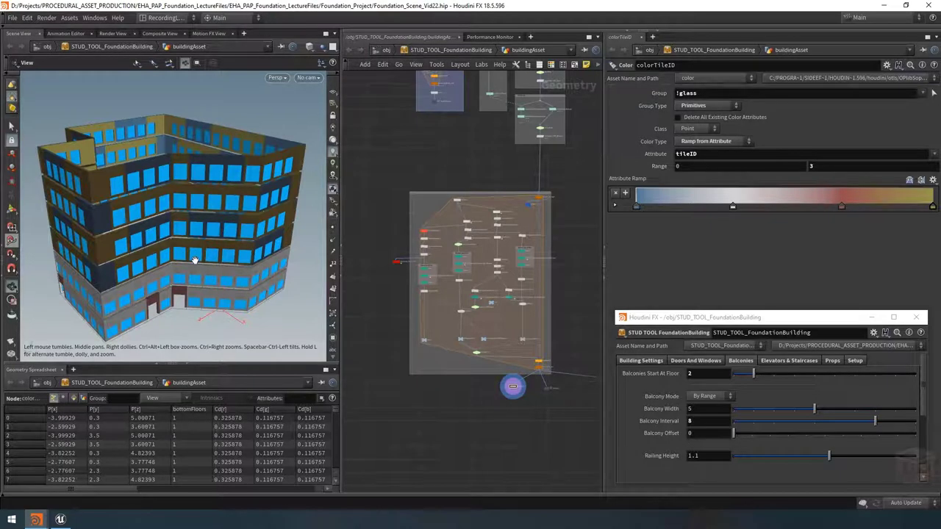
{"action": "scroll", "coordinate": [473, 350], "scroll_direction": "up", "scroll_amount": 2}
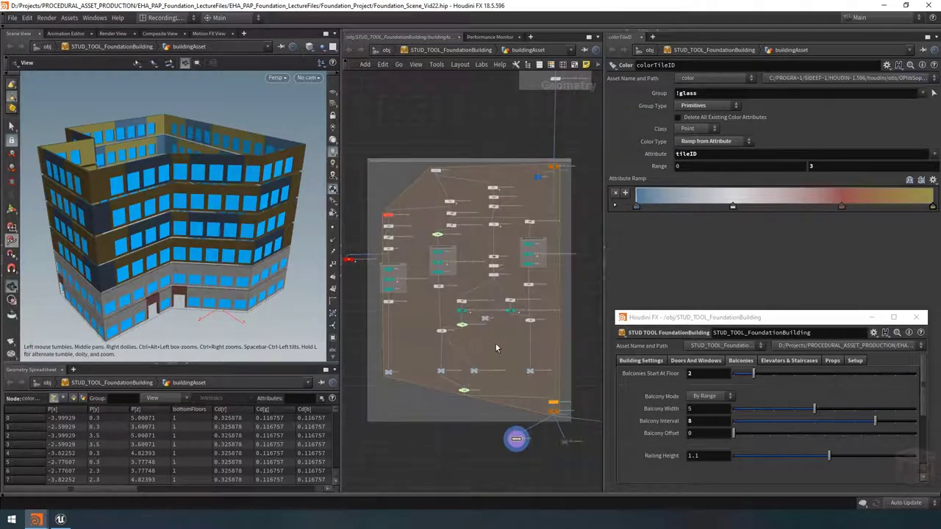
{"action": "middle_click_drag", "start_coordinate": [496, 347], "coordinate": [516, 338]}
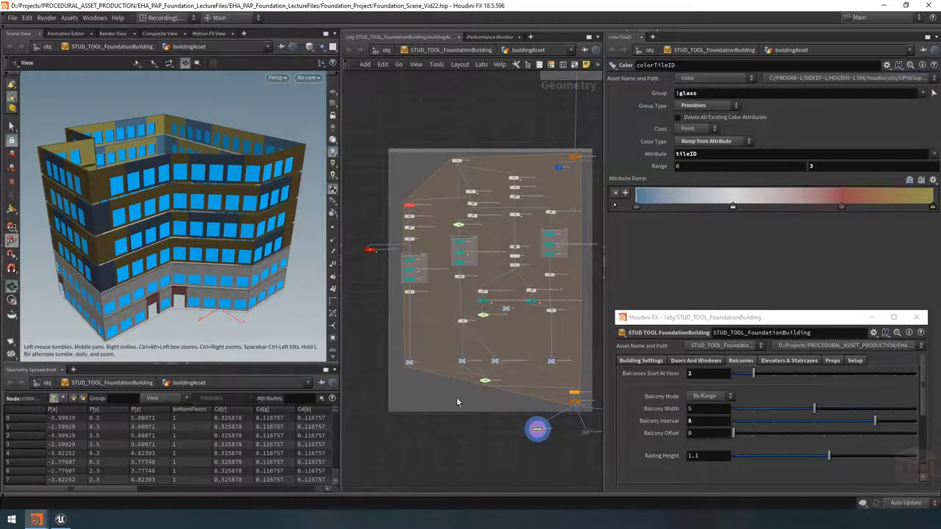
{"action": "scroll", "coordinate": [466, 381], "scroll_direction": "up", "scroll_amount": 5}
{"action": "middle_click_drag", "start_coordinate": [539, 342], "coordinate": [475, 334]}
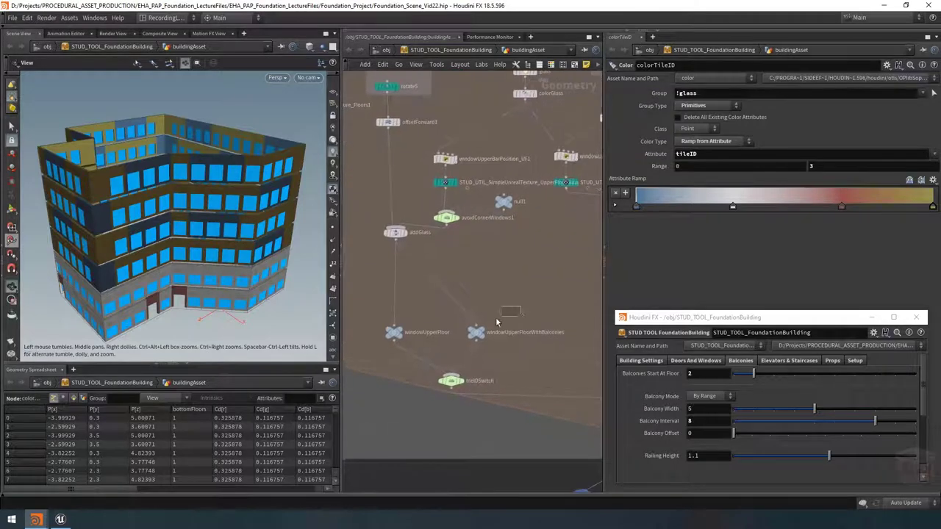
{"action": "left_click", "coordinate": [476, 333]}
{"action": "mouse_move", "coordinate": [476, 336]}
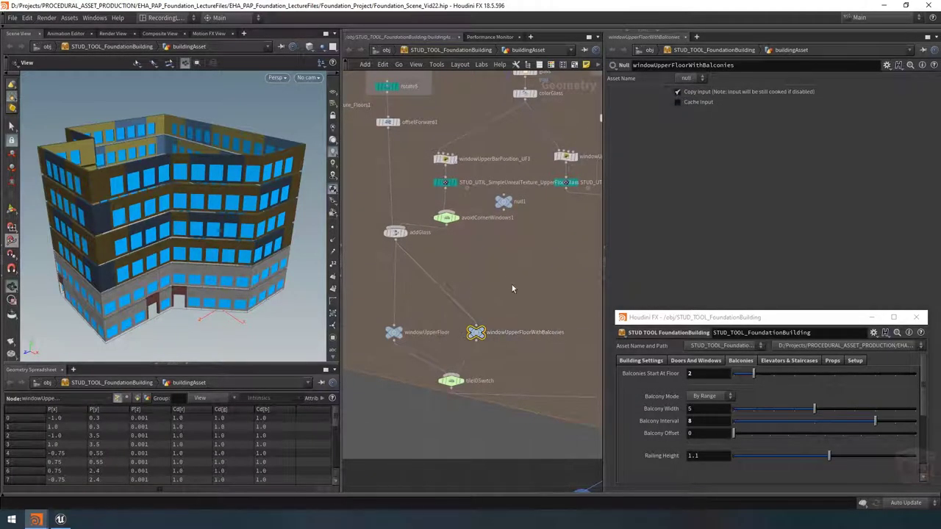
Delete the red polyextrude_Depth_TEMP1 node beside the doors tile branch
{"action": "scroll", "coordinate": [509, 281], "scroll_direction": "down", "scroll_amount": 3}
{"action": "middle_click_drag", "start_coordinate": [507, 282], "coordinate": [575, 294]}
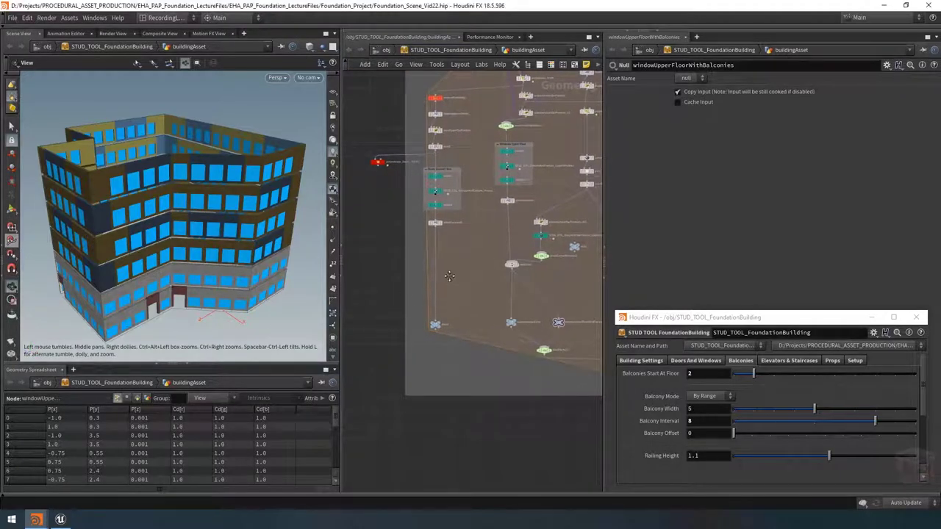
{"action": "middle_click_drag", "start_coordinate": [444, 283], "coordinate": [472, 307]}
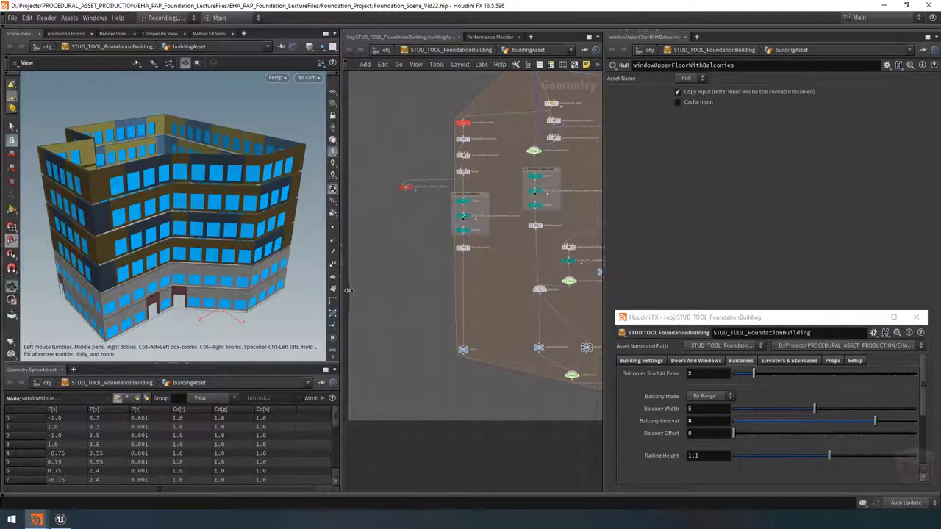
{"action": "middle_click_drag", "start_coordinate": [406, 257], "coordinate": [435, 295]}
{"action": "left_click_drag", "start_coordinate": [446, 278], "coordinate": [429, 228]}
{"action": "scroll", "coordinate": [429, 245], "scroll_direction": "up", "scroll_amount": 5}
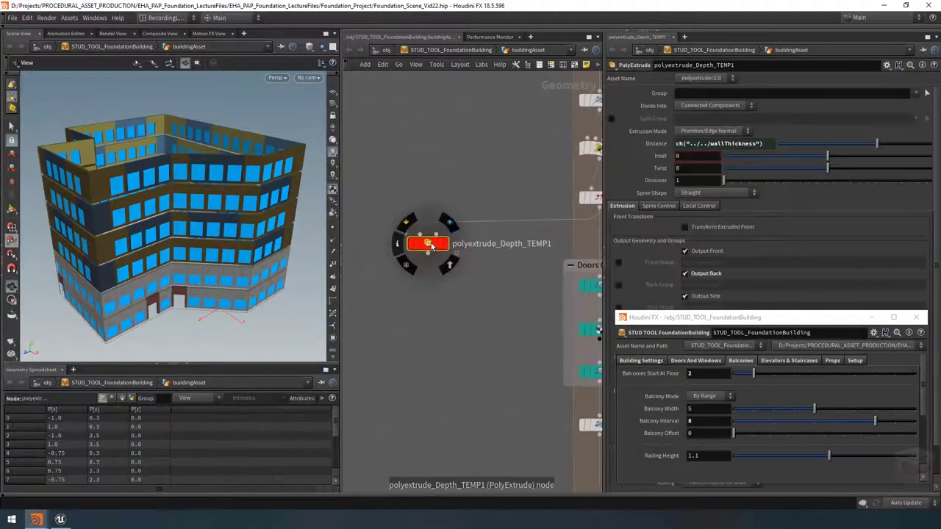
{"action": "scroll", "coordinate": [416, 252], "scroll_direction": "down", "scroll_amount": 5}
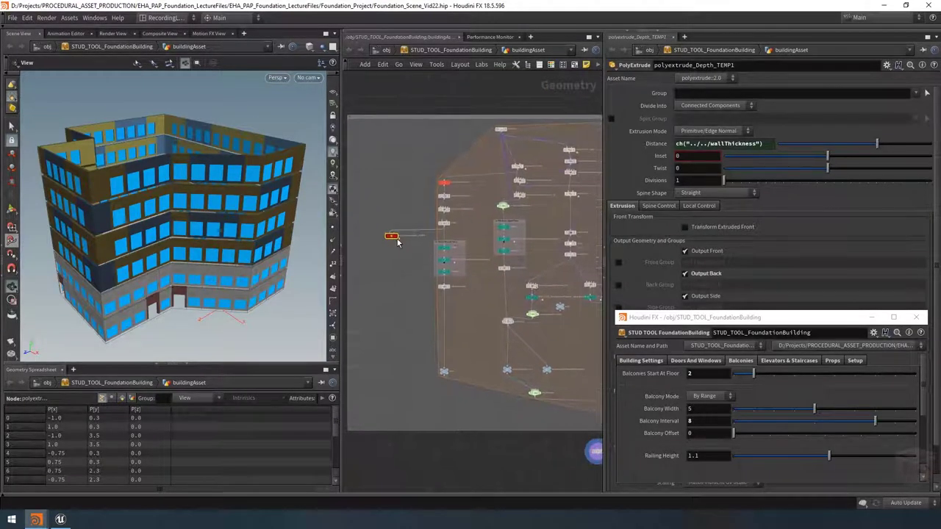
{"action": "left_click", "coordinate": [392, 239]}
{"action": "left_click", "coordinate": [452, 288]}
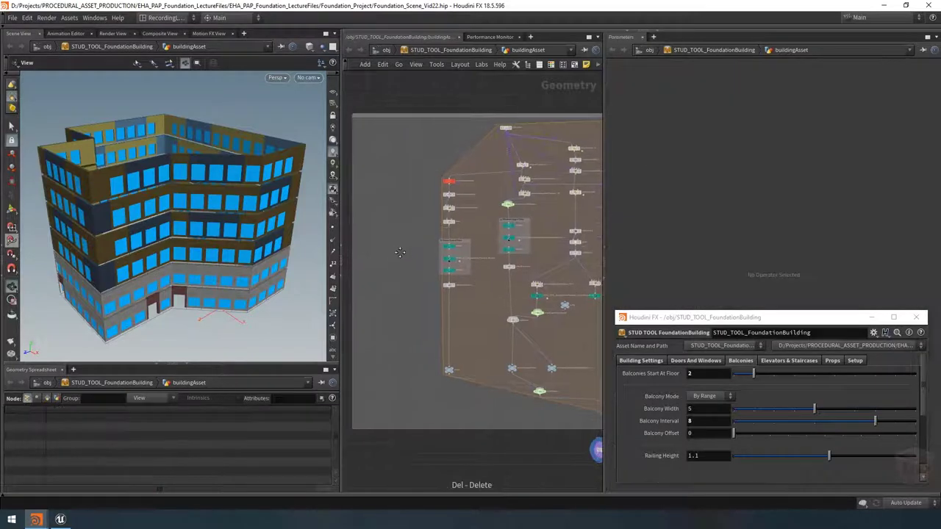
Add a Grid node beside the doors tile branch and rename it balconyFloor
{"action": "middle_click_drag", "start_coordinate": [441, 294], "coordinate": [453, 288]}
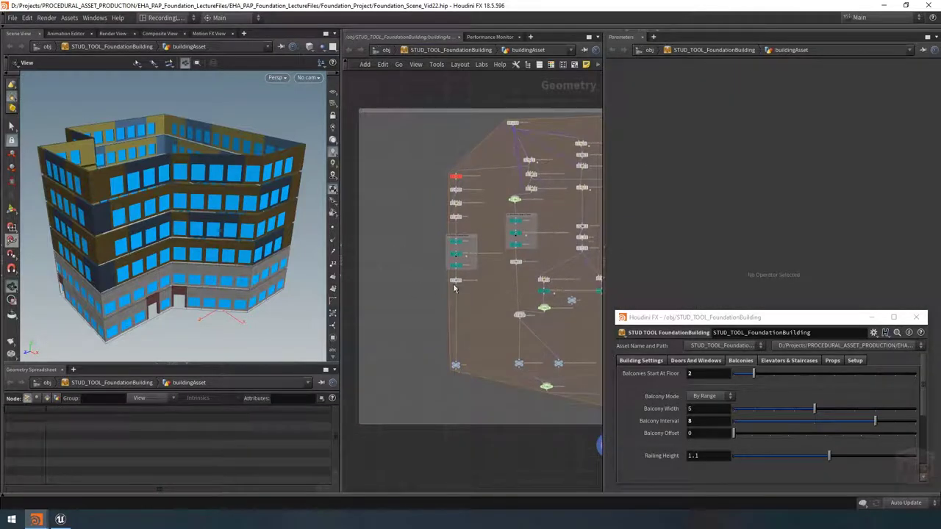
{"action": "key", "text": "Tab"}
{"action": "left_click", "coordinate": [399, 273]}
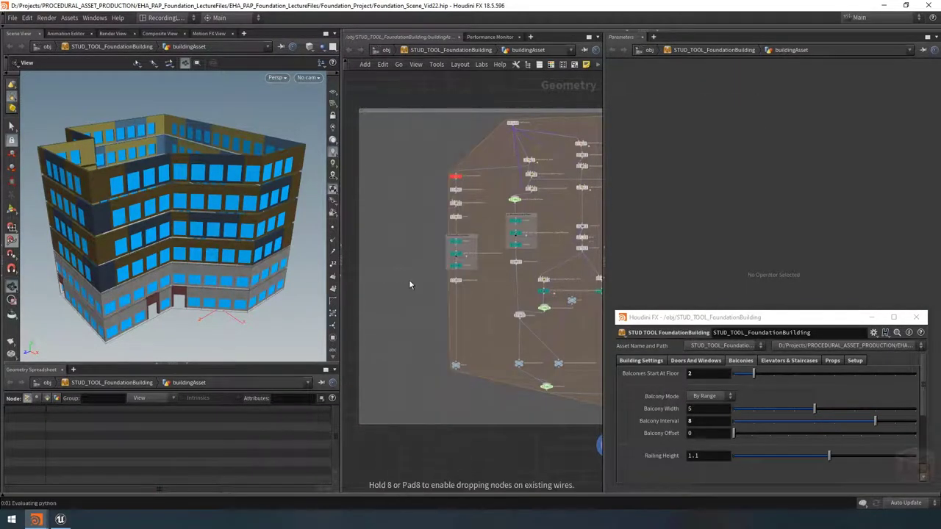
{"action": "left_click", "coordinate": [418, 287]}
{"action": "scroll", "coordinate": [418, 287], "scroll_direction": "up", "scroll_amount": 3}
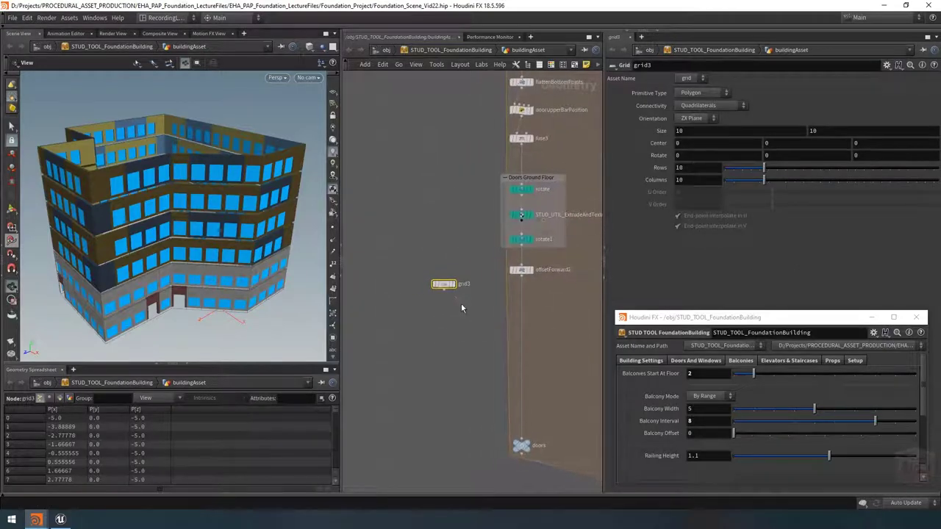
{"action": "left_click_drag", "start_coordinate": [443, 287], "coordinate": [384, 275]}
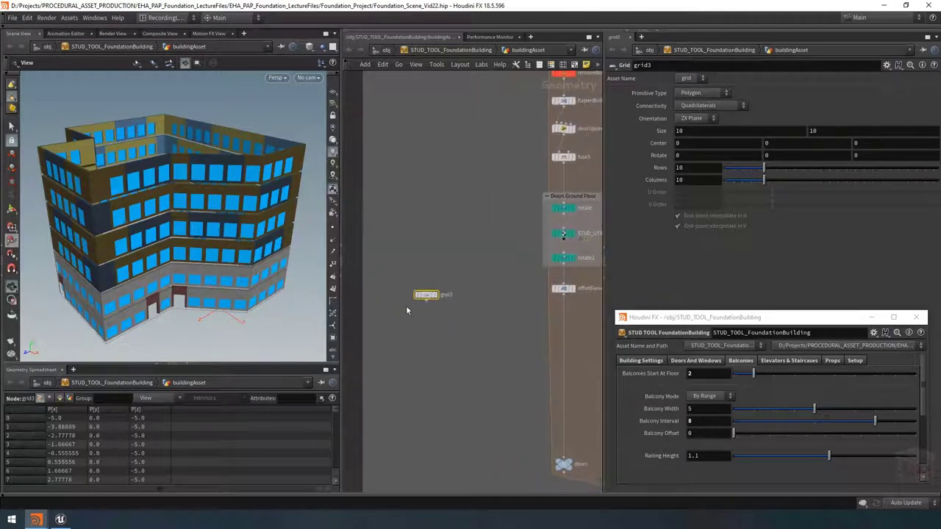
{"action": "scroll", "coordinate": [455, 294], "scroll_direction": "up", "scroll_amount": 1}
{"action": "double_click", "coordinate": [449, 295]}
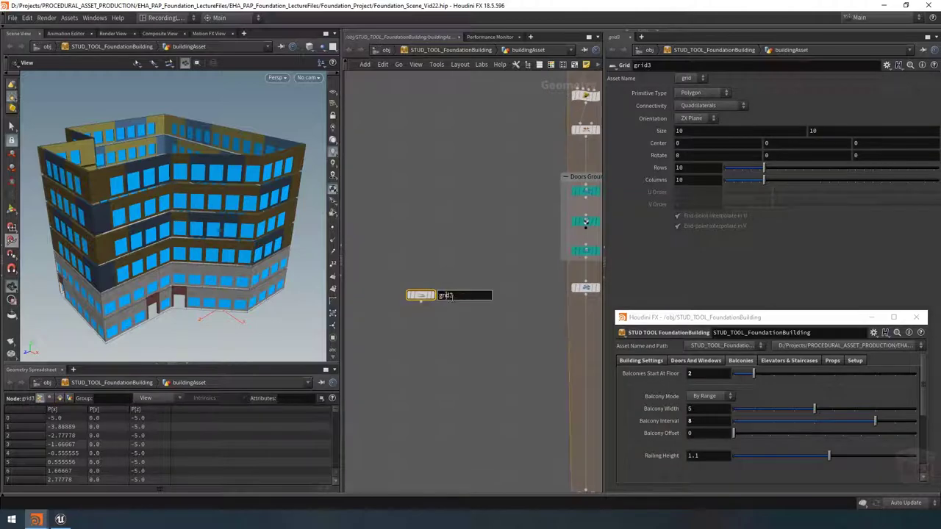
{"action": "type", "text": "balconyFloor"}
{"action": "key", "text": "Return"}
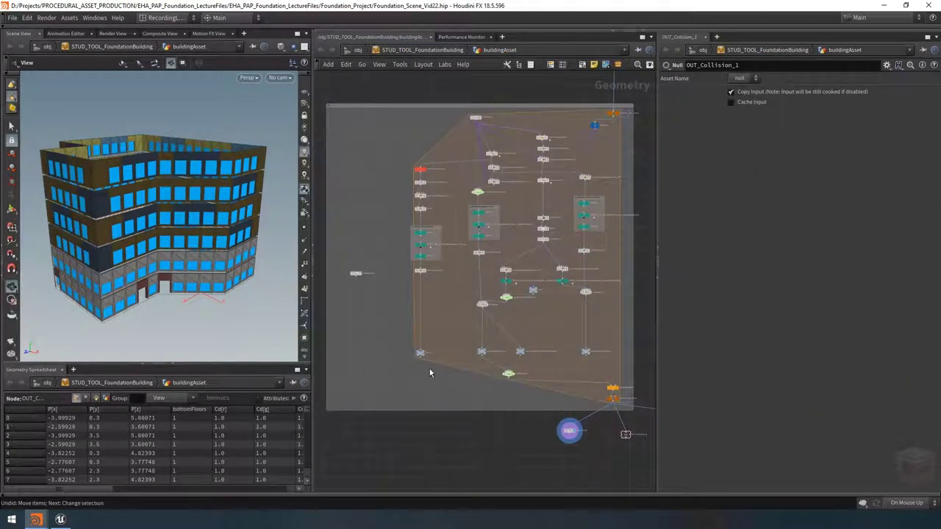
Move the tile switch and the output nodes below it further down to make room beneath the tile branches
{"action": "left_click_drag", "start_coordinate": [410, 368], "coordinate": [626, 457]}
{"action": "left_click_drag", "start_coordinate": [613, 398], "coordinate": [552, 435]}
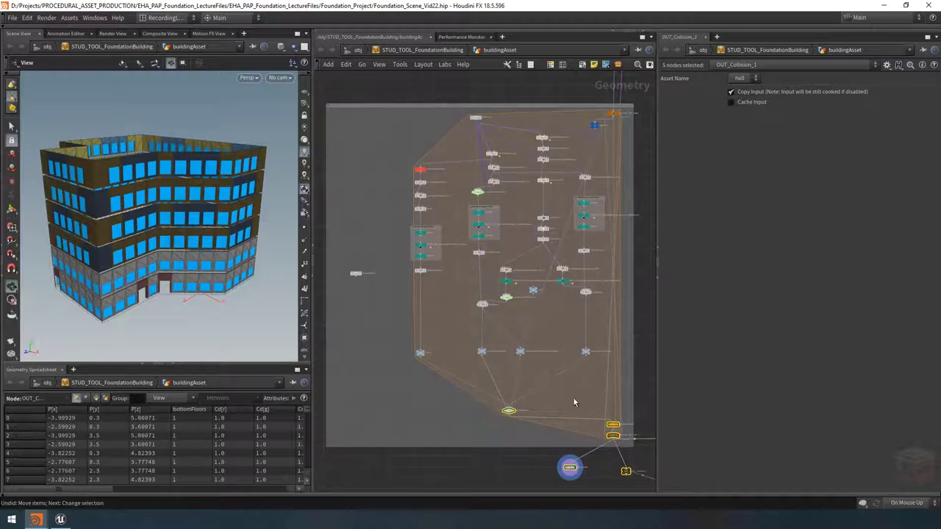
{"action": "left_click", "coordinate": [573, 397]}
Move the windowUpperFloorWithBalconies null to the outer side of the doors branch, below balconyFloor
{"action": "scroll", "coordinate": [566, 375], "scroll_direction": "up", "scroll_amount": 3}
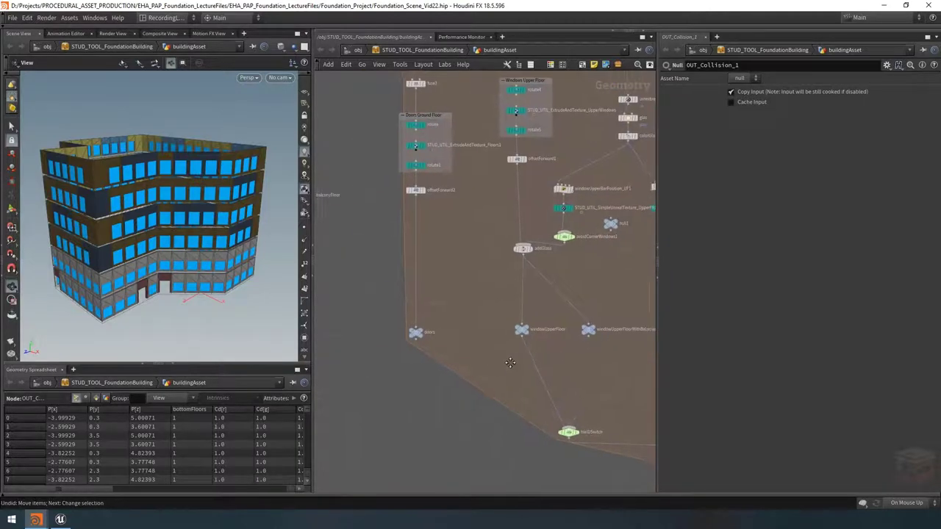
{"action": "middle_click_drag", "start_coordinate": [518, 360], "coordinate": [503, 354]}
{"action": "left_click_drag", "start_coordinate": [571, 326], "coordinate": [351, 382]}
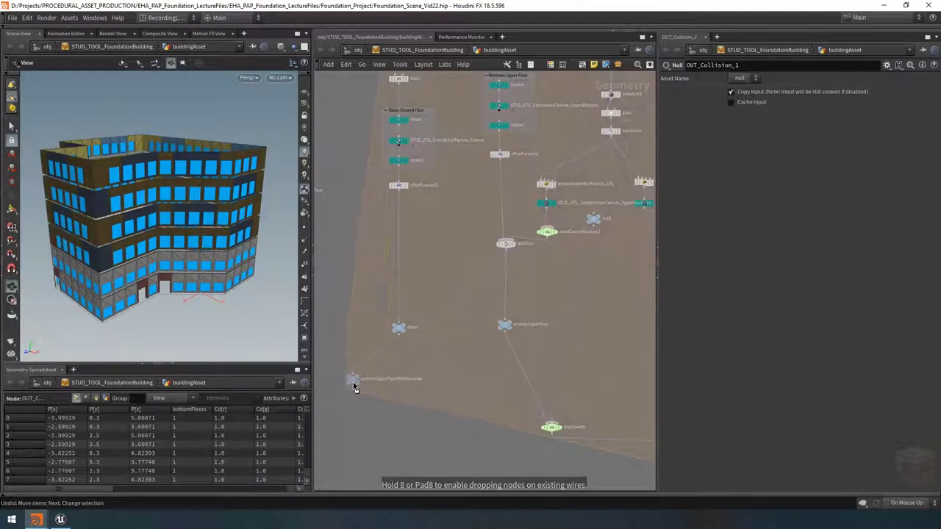
{"action": "middle_click_drag", "start_coordinate": [351, 382], "coordinate": [393, 336]}
Add a Merge node between addGlass and the windowUpperFloorWithBalconies null
{"action": "key", "text": "Tab"}
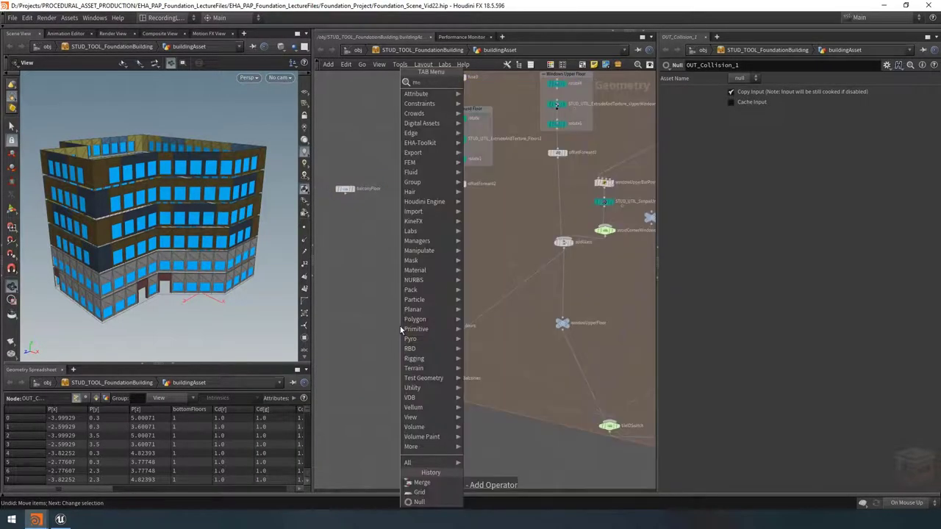
{"action": "left_click", "coordinate": [400, 329]}
{"action": "left_click", "coordinate": [408, 342]}
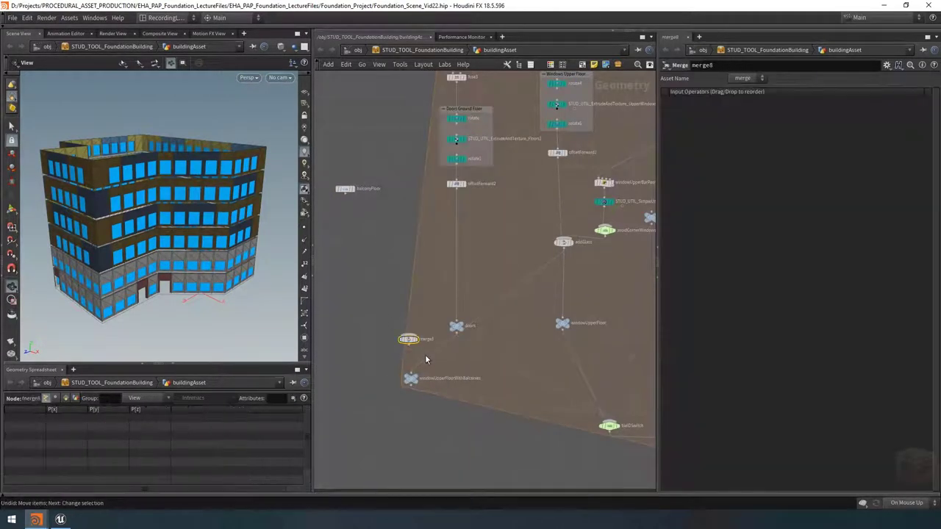
{"action": "left_click", "coordinate": [408, 337]}
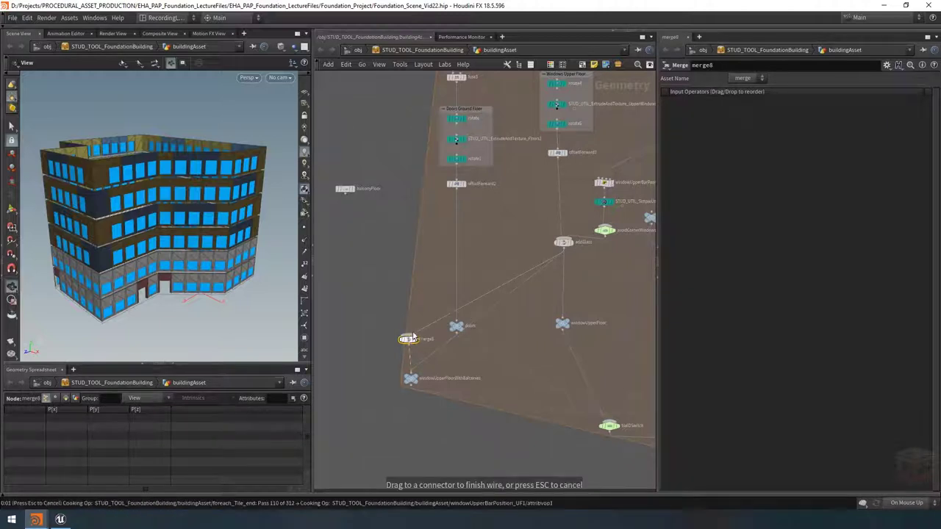
{"action": "left_click", "coordinate": [409, 337]}
{"action": "left_click_drag", "start_coordinate": [410, 337], "coordinate": [412, 335]}
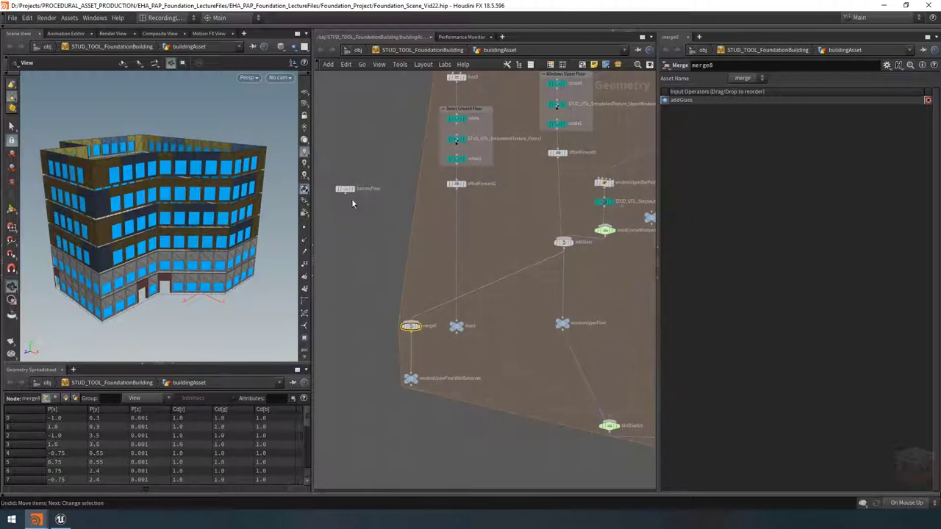
Line up the new merge and the windowUpperFloorWithBalconies null beside the doors null, with the merge just above
{"action": "left_click_drag", "start_coordinate": [378, 273], "coordinate": [364, 330]}
{"action": "left_click", "coordinate": [360, 274]}
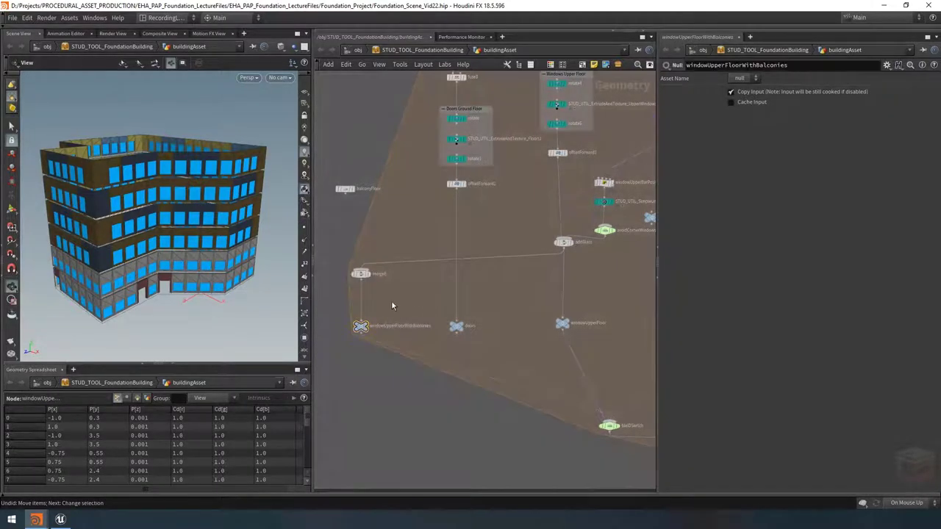
{"action": "left_click_drag", "start_coordinate": [362, 278], "coordinate": [361, 300]}
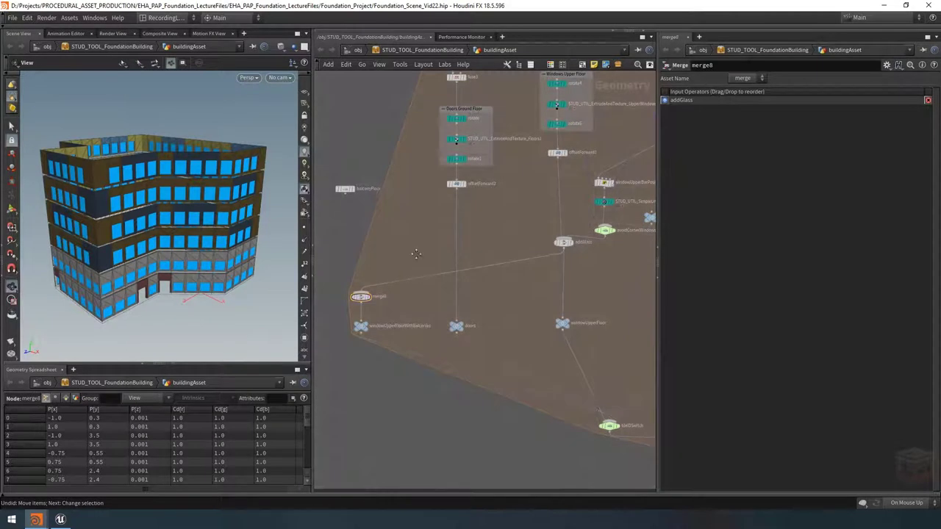
Wire balconyFloor into the new merge as a second input and rename the merge mergeBalconies
{"action": "middle_click_drag", "start_coordinate": [345, 184], "coordinate": [378, 204]}
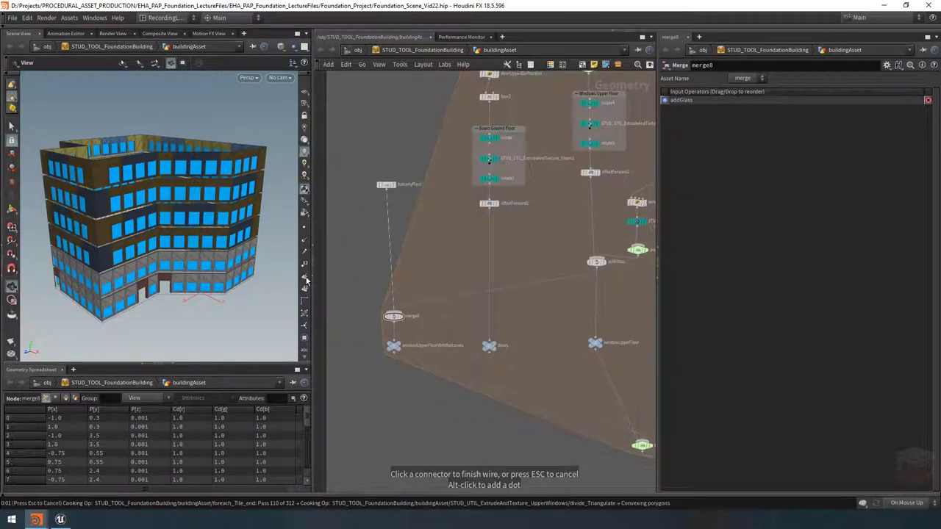
{"action": "scroll", "coordinate": [431, 319], "scroll_direction": "up", "scroll_amount": 2}
{"action": "left_click", "coordinate": [403, 316]}
{"action": "scroll", "coordinate": [424, 318], "scroll_direction": "up", "scroll_amount": 2}
{"action": "double_click", "coordinate": [424, 317]}
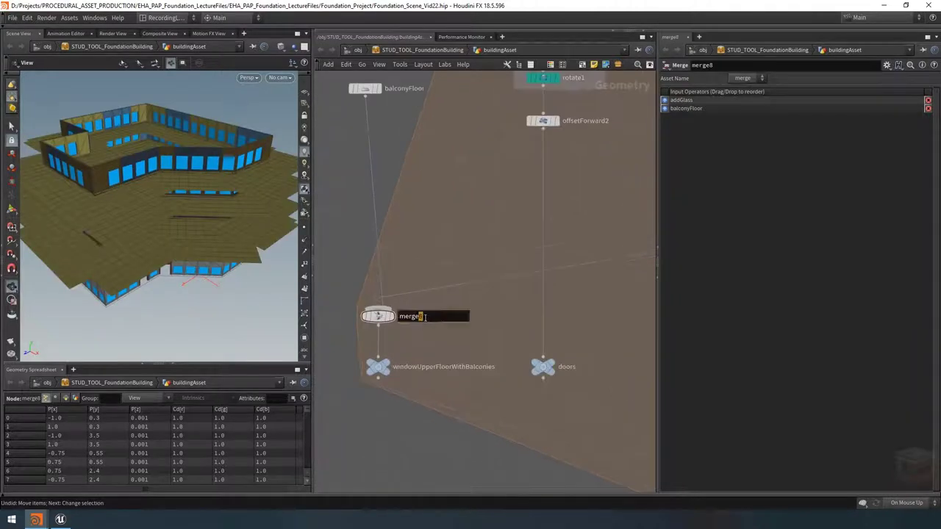
{"action": "type", "text": "Balconie"}
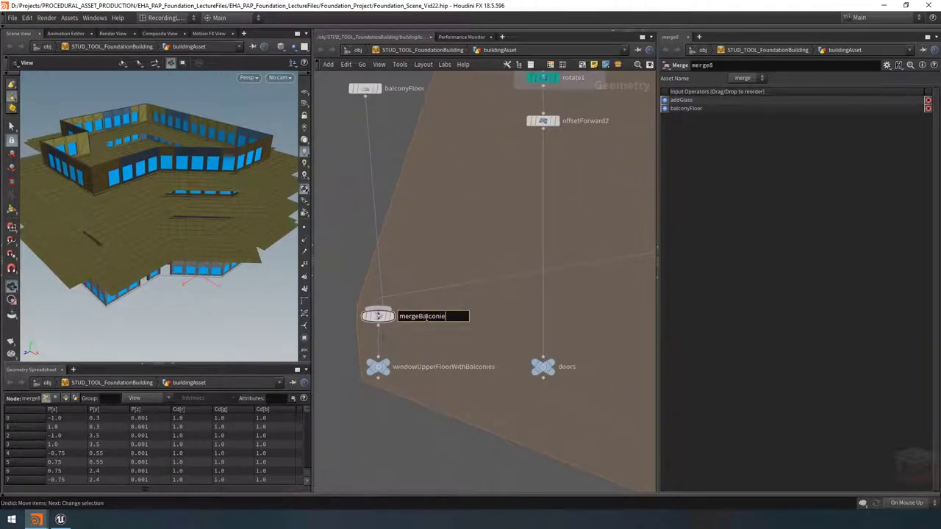
{"action": "type", "text": "s"}
{"action": "key", "text": "Return"}
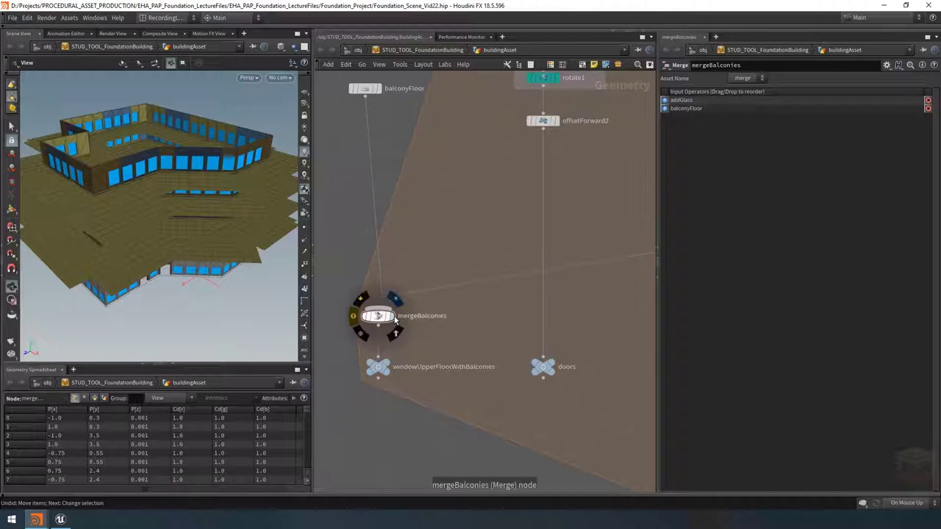
Display the mergeBalconies node and frame its geometry in the viewport
{"action": "left_click", "coordinate": [394, 317]}
{"action": "key", "text": "g"}
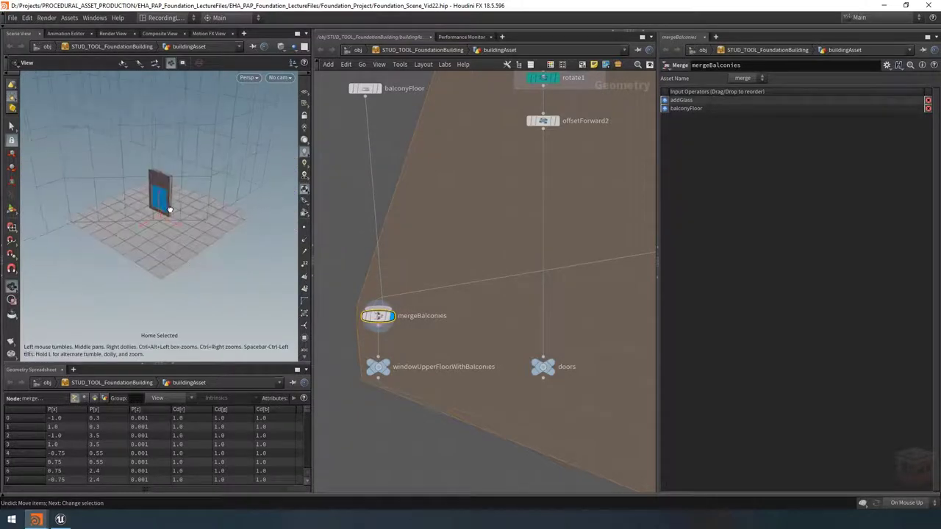
{"action": "scroll", "coordinate": [184, 213], "scroll_direction": "up", "scroll_amount": 3}
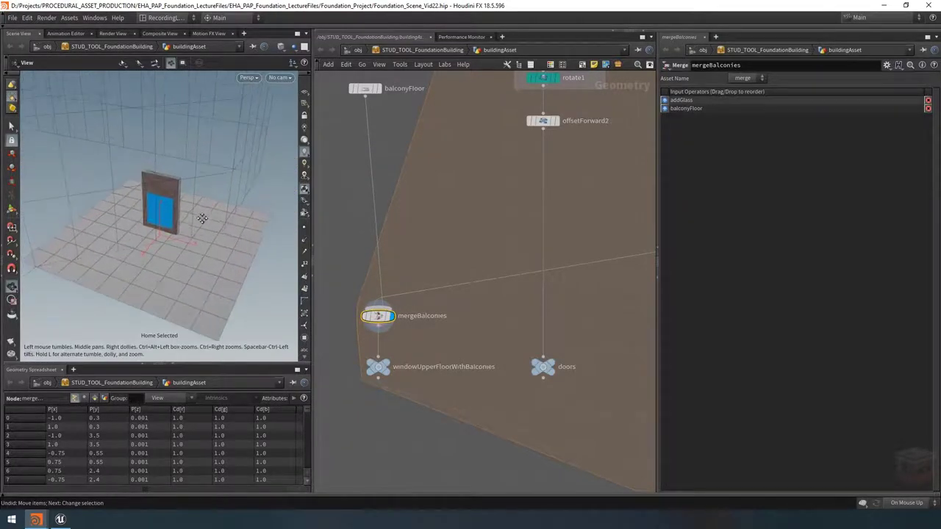
{"action": "left_click_drag", "start_coordinate": [203, 218], "coordinate": [184, 220]}
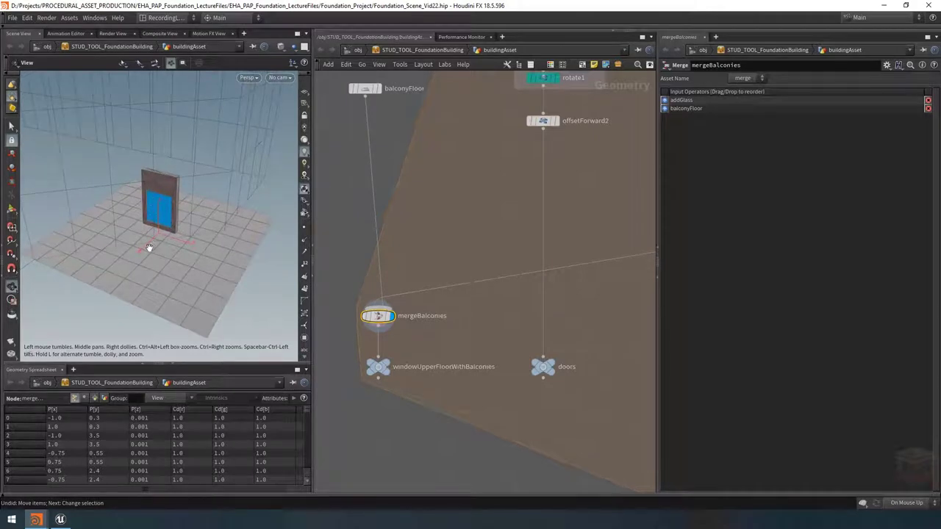
Set the balconyFloor grid to 2 rows and 2 columns
{"action": "middle_click_drag", "start_coordinate": [454, 202], "coordinate": [475, 257]}
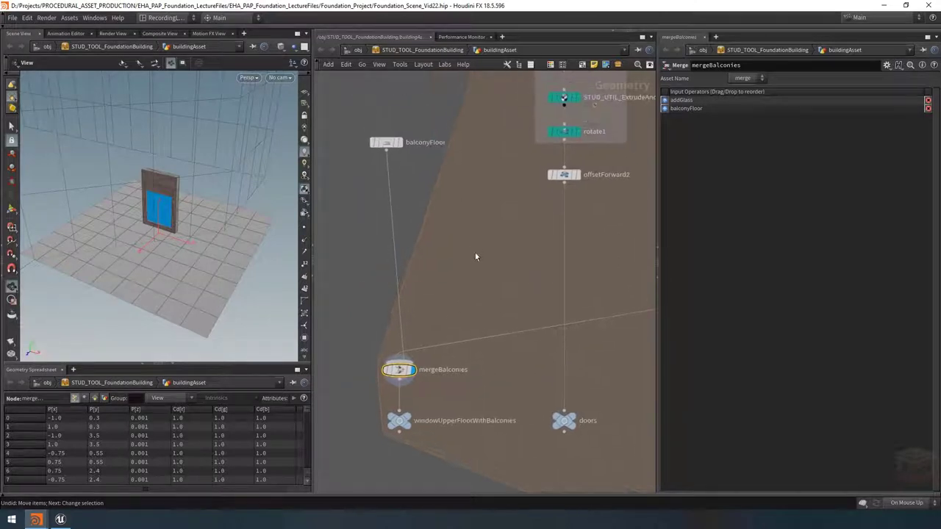
{"action": "key", "text": "ctrl+z"}
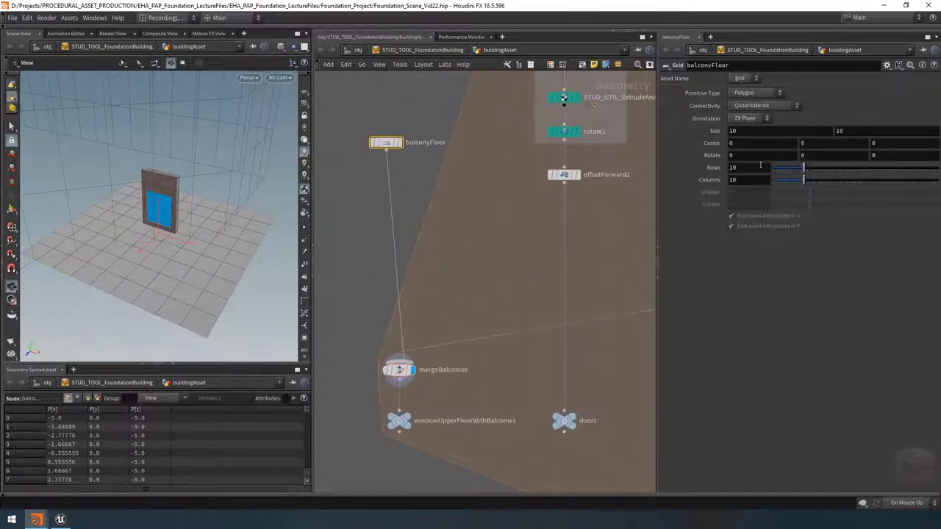
{"action": "type", "text": "2"}
{"action": "key", "text": "Tab"}
{"action": "type", "text": "2"}
{"action": "key", "text": "Return"}
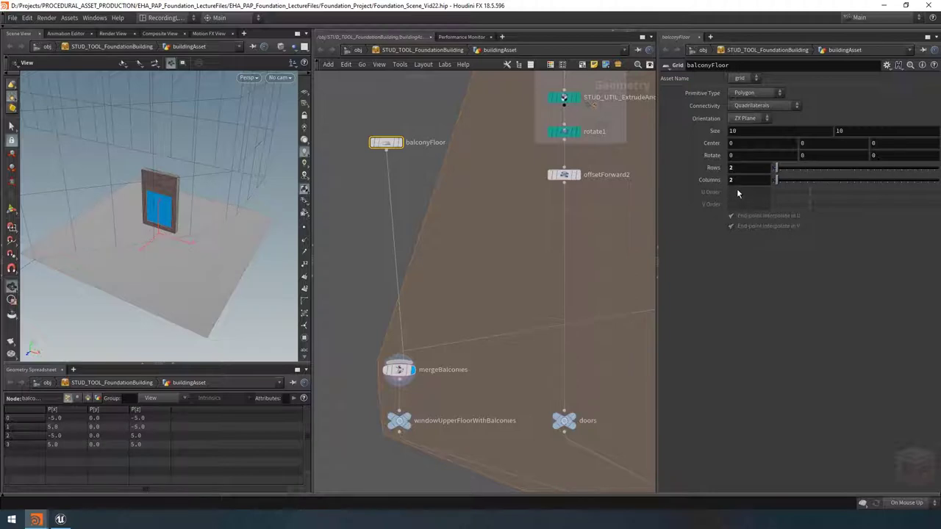
Copy the width expression from the first size value of the tileFrame grid
{"action": "left_click_drag", "start_coordinate": [142, 228], "coordinate": [157, 233]}
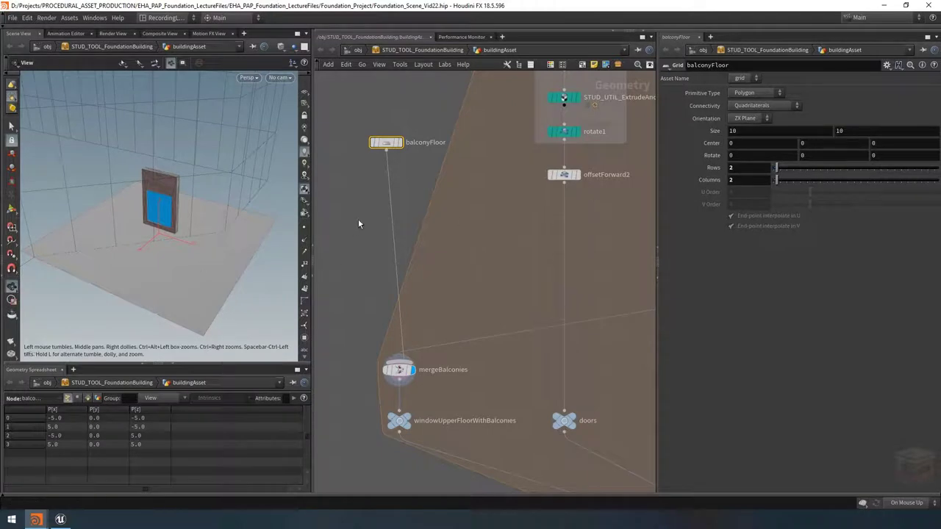
{"action": "key", "text": "h"}
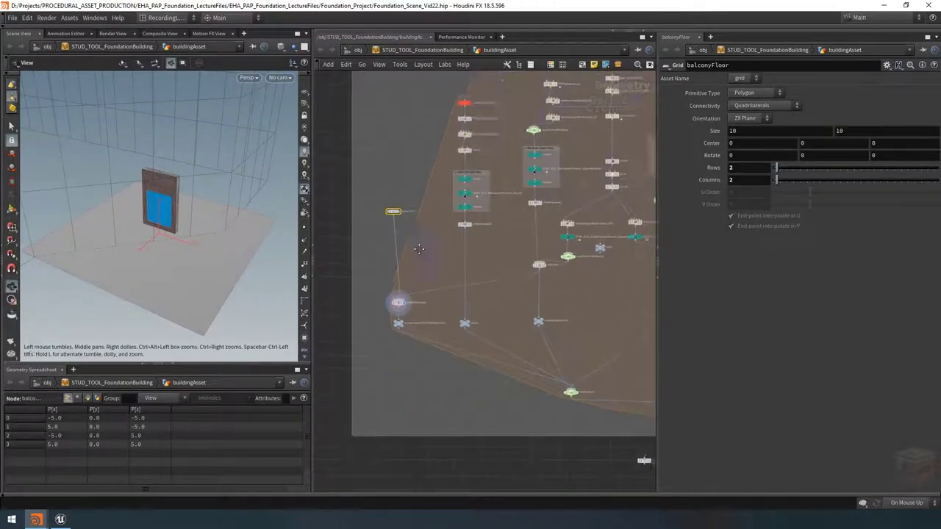
{"action": "scroll", "coordinate": [510, 150], "scroll_direction": "up", "scroll_amount": 4}
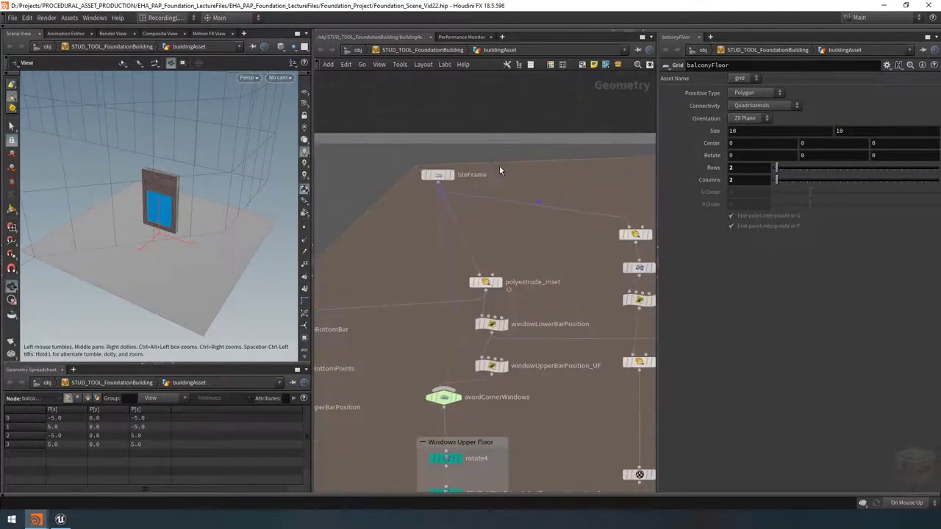
{"action": "left_click", "coordinate": [438, 175]}
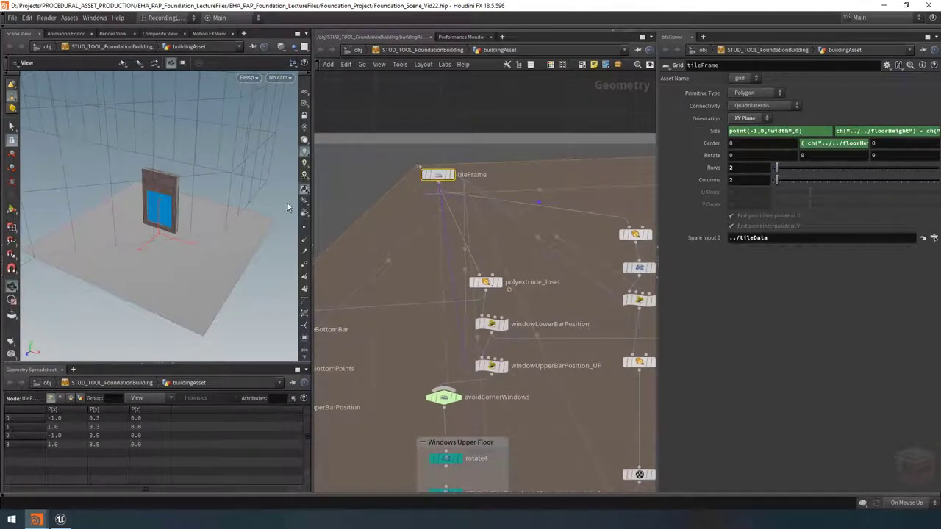
{"action": "left_click_drag", "start_coordinate": [287, 203], "coordinate": [220, 224]}
{"action": "left_click", "coordinate": [805, 130]}
{"action": "key", "text": "ctrl+c"}
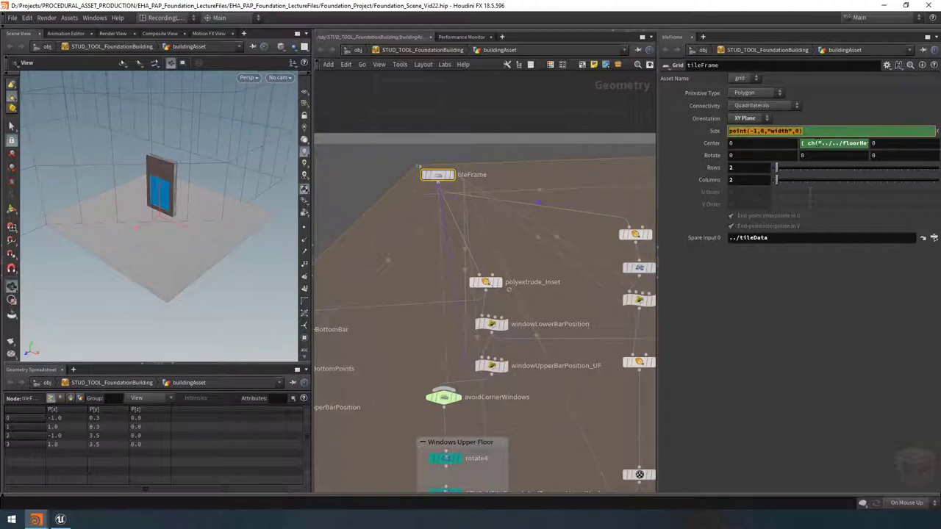
{"action": "key", "text": "Return"}
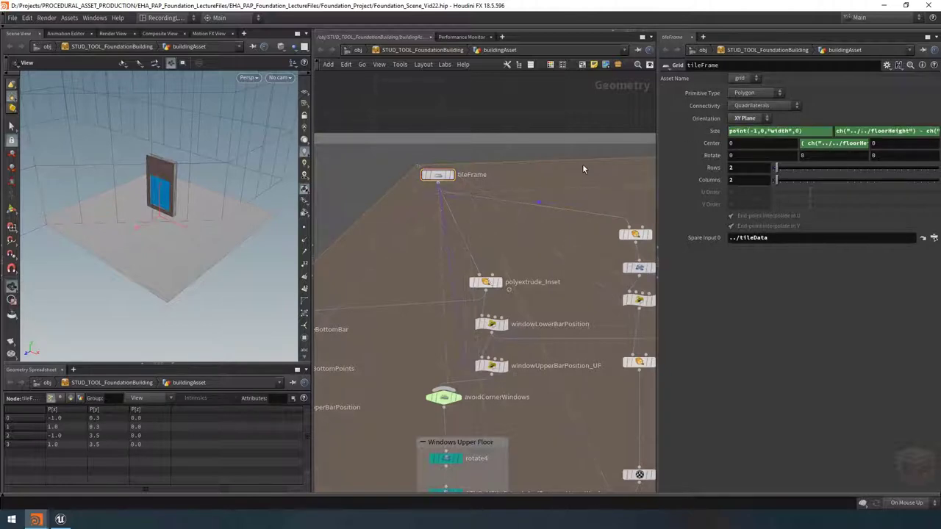
Align the balconyFloor grid above mergeBalconies and set its first size value to point(-1,0,"width",0)
{"action": "scroll", "coordinate": [484, 194], "scroll_direction": "down", "scroll_amount": 5}
{"action": "scroll", "coordinate": [450, 275], "scroll_direction": "up", "scroll_amount": 3}
{"action": "left_click", "coordinate": [434, 287]}
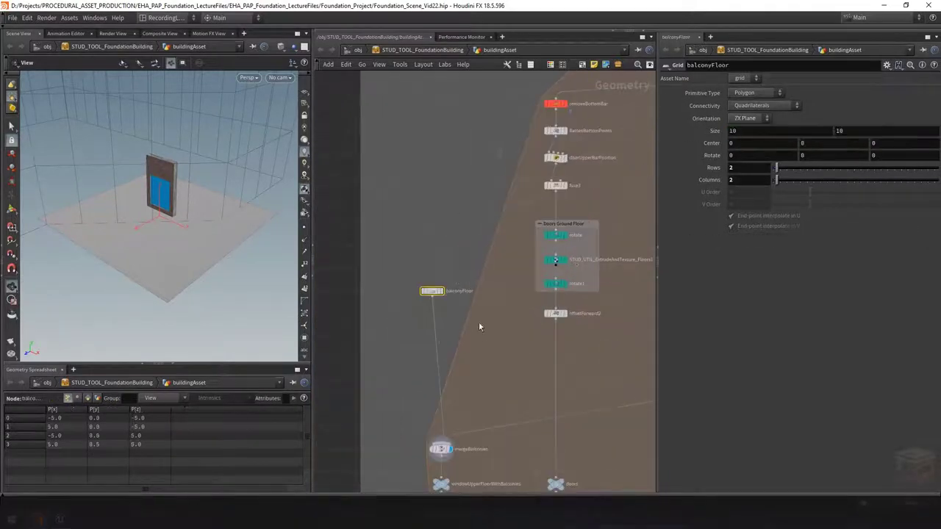
{"action": "scroll", "coordinate": [478, 322], "scroll_direction": "up", "scroll_amount": 3}
{"action": "left_click_drag", "start_coordinate": [437, 235], "coordinate": [440, 239]}
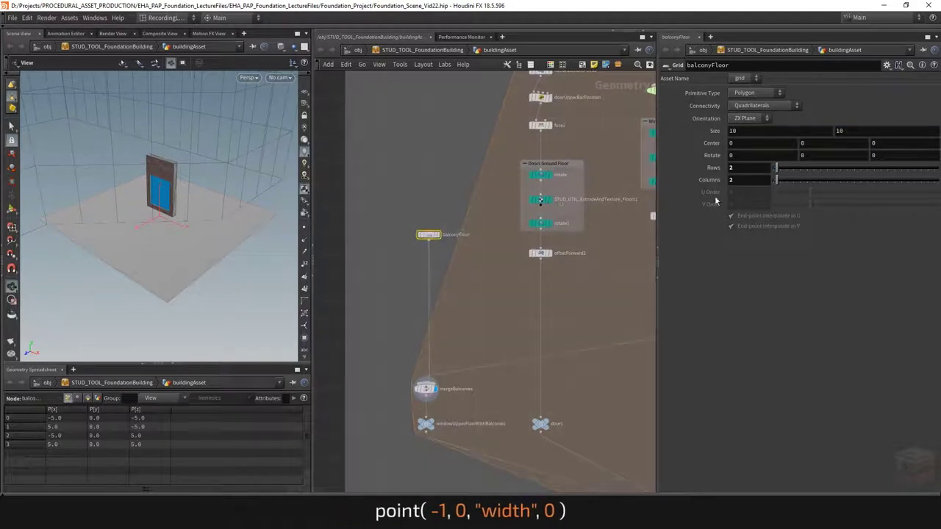
{"action": "double_click", "coordinate": [756, 133]}
{"action": "key", "text": "ctrl+v"}
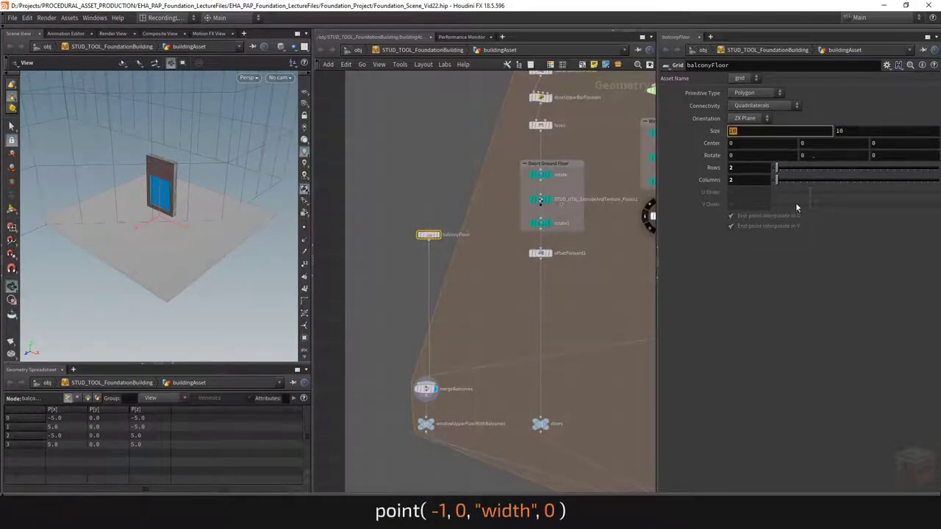
{"action": "key", "text": "Return"}
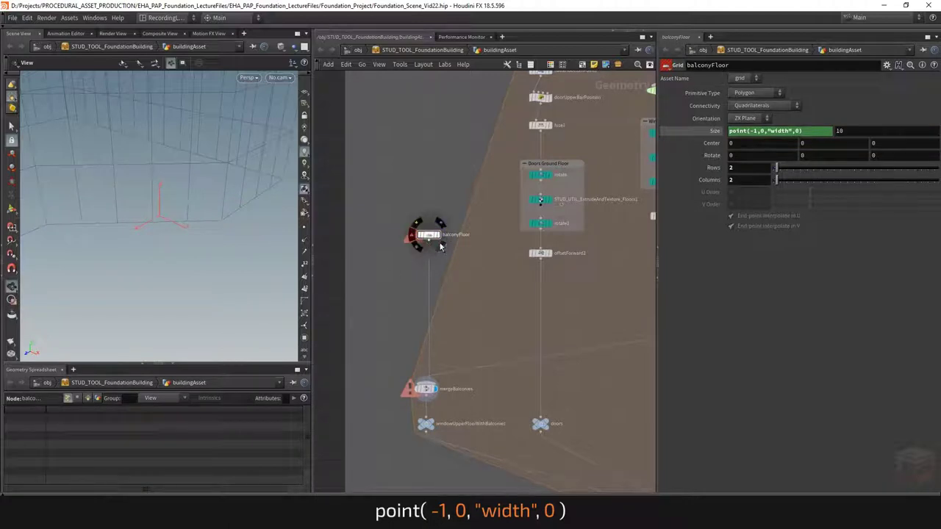
Add a spare input to the balconyFloor grid and copy the name of the tileData node
{"action": "left_click", "coordinate": [886, 64]}
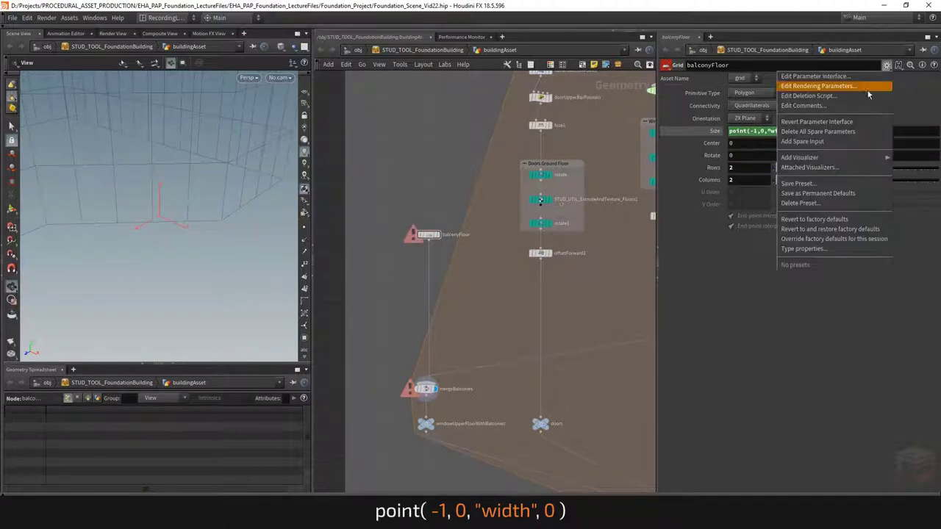
{"action": "scroll", "coordinate": [500, 309], "scroll_direction": "down", "scroll_amount": 5}
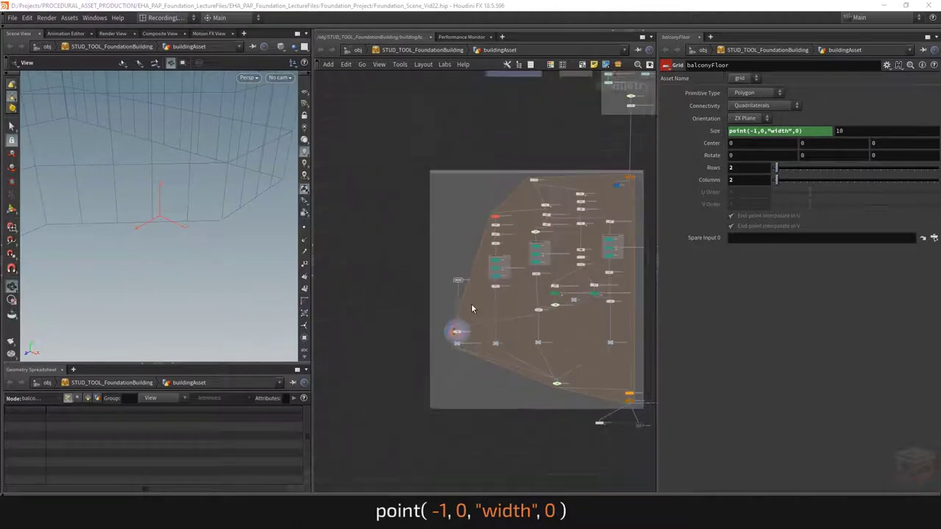
{"action": "middle_click_drag", "start_coordinate": [471, 304], "coordinate": [426, 322]}
{"action": "scroll", "coordinate": [573, 217], "scroll_direction": "up", "scroll_amount": 8}
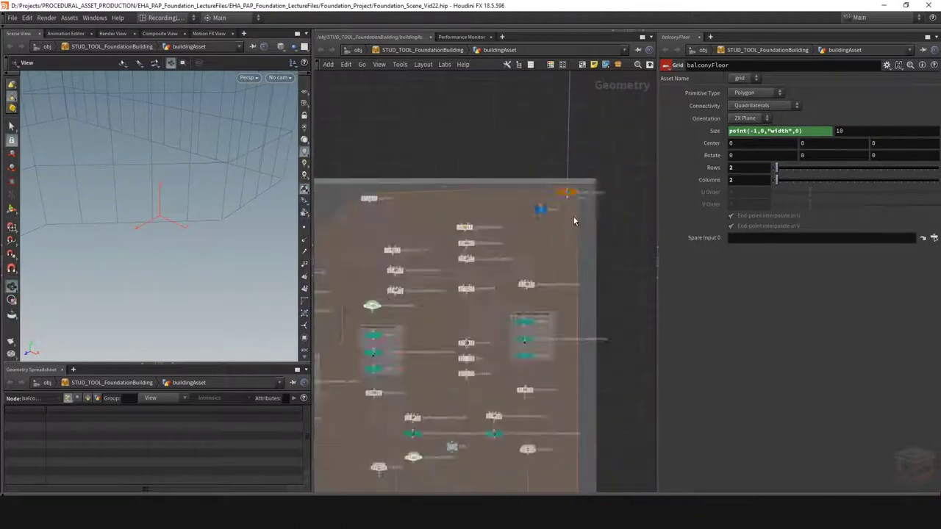
{"action": "double_click", "coordinate": [538, 205]}
{"action": "key", "text": "ctrl+c"}
{"action": "key", "text": "Return"}
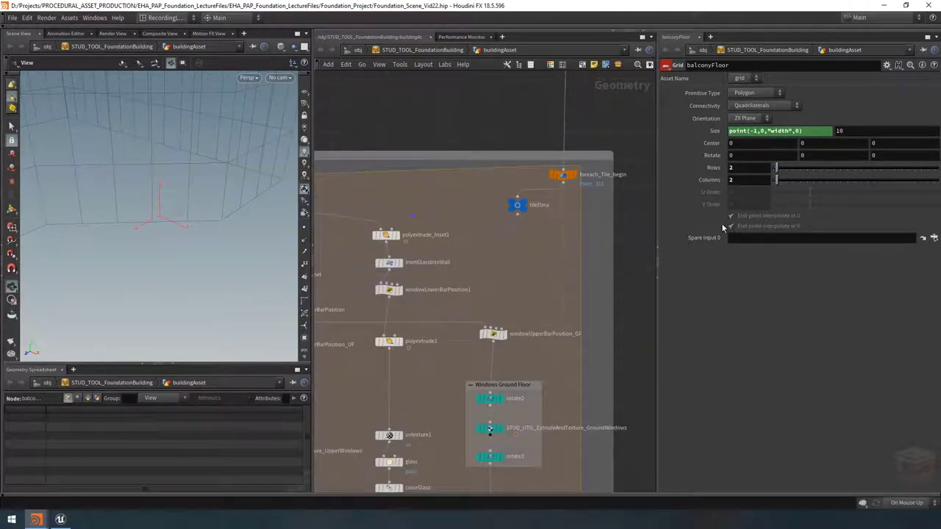
Set Spare Input 0 of the balconyFloor grid to ../tileData
{"action": "left_click", "coordinate": [758, 238]}
{"action": "type", "text": "../"}
{"action": "key", "text": "ctrl+v"}
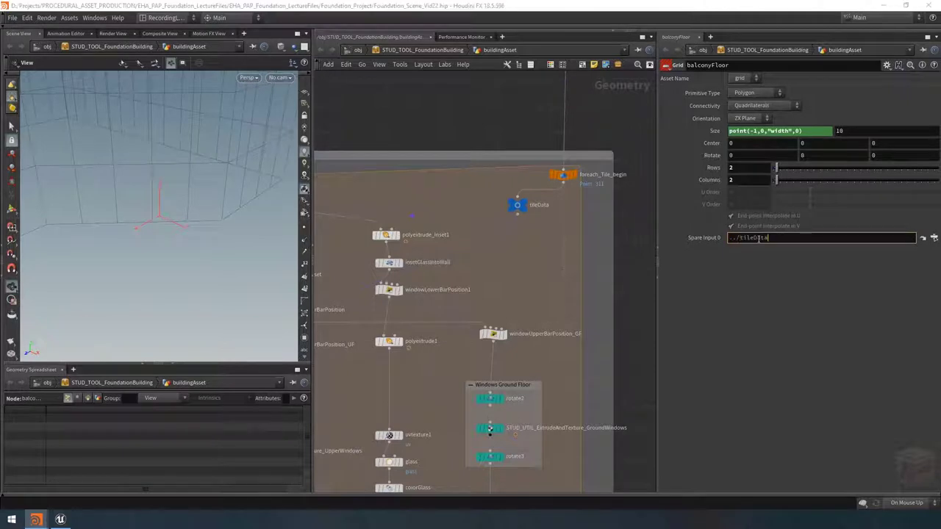
{"action": "key", "text": "Return"}
{"action": "left_click_drag", "start_coordinate": [108, 245], "coordinate": [166, 225]}
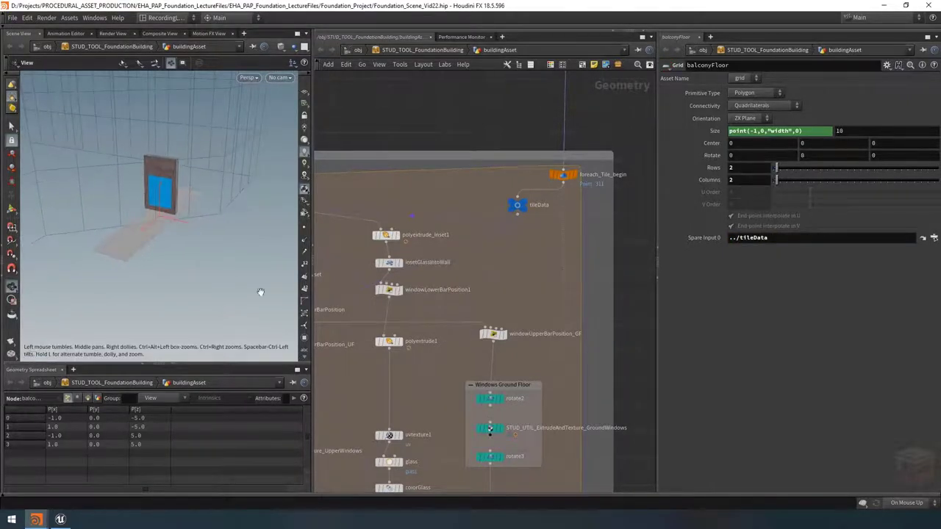
Set the third center value of the balconyFloor grid to ch("sizey") * 0.5
{"action": "scroll", "coordinate": [548, 293], "scroll_direction": "down", "scroll_amount": 5}
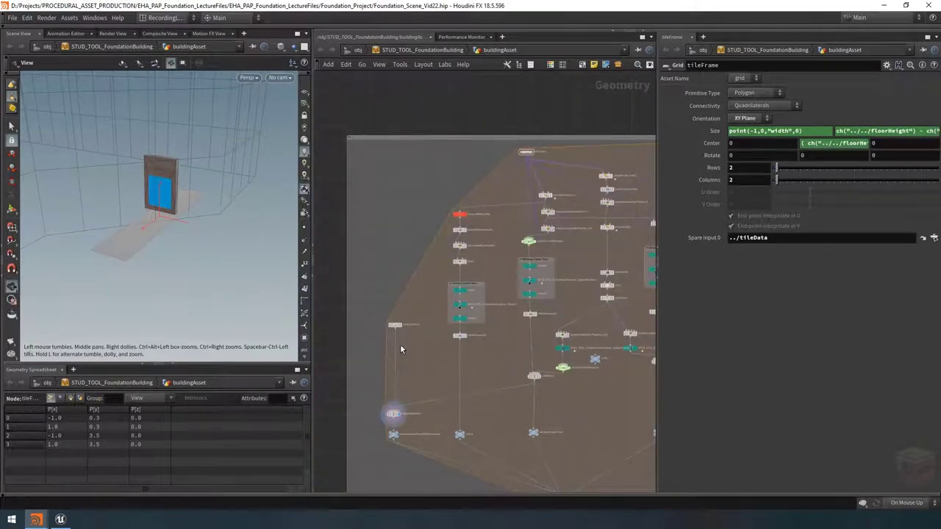
{"action": "left_click", "coordinate": [395, 324]}
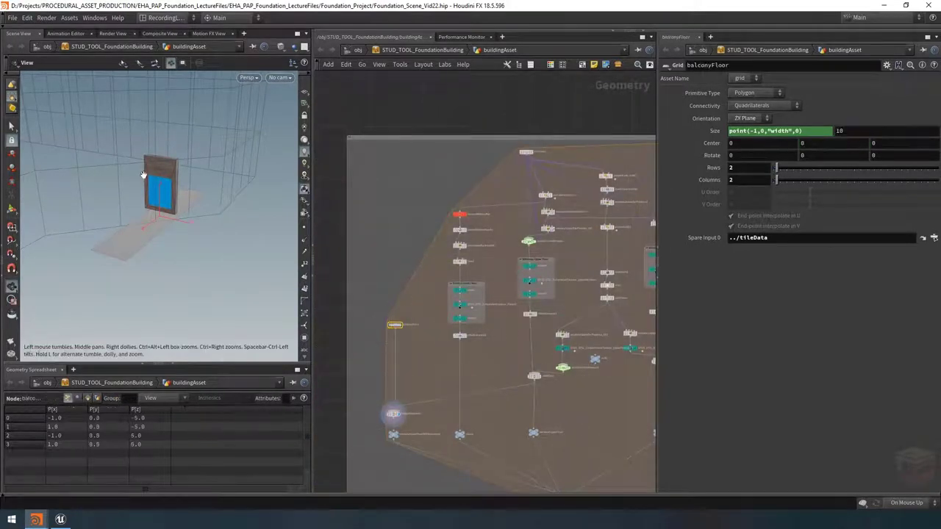
{"action": "left_click_drag", "start_coordinate": [183, 224], "coordinate": [159, 189]}
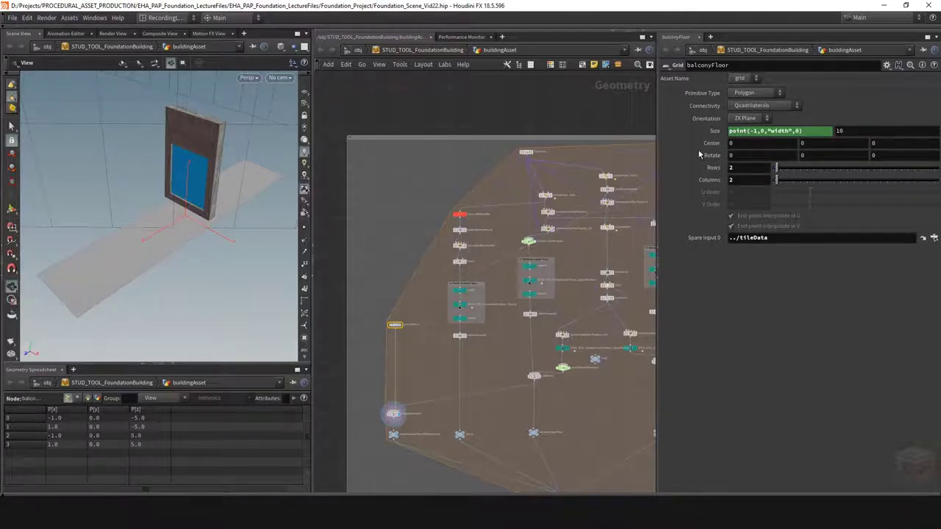
{"action": "left_click", "coordinate": [873, 143]}
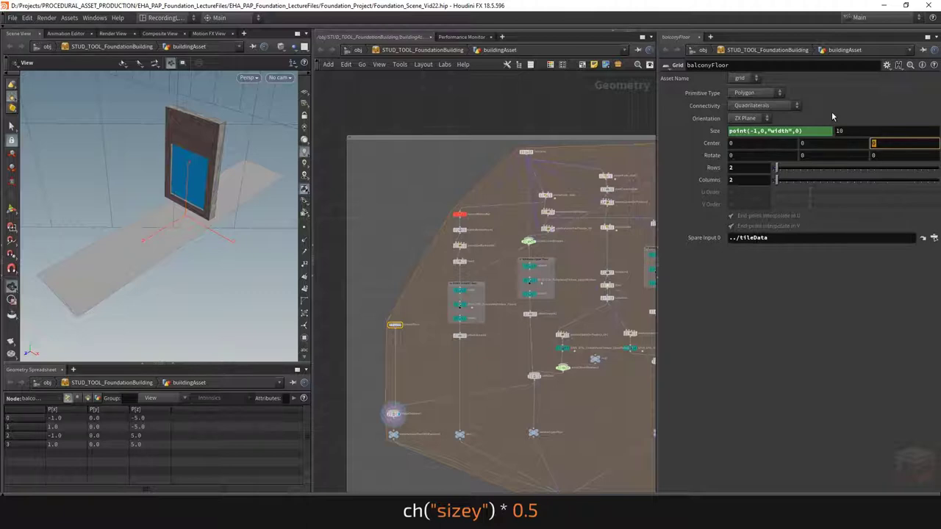
{"action": "type", "text": "ch("}
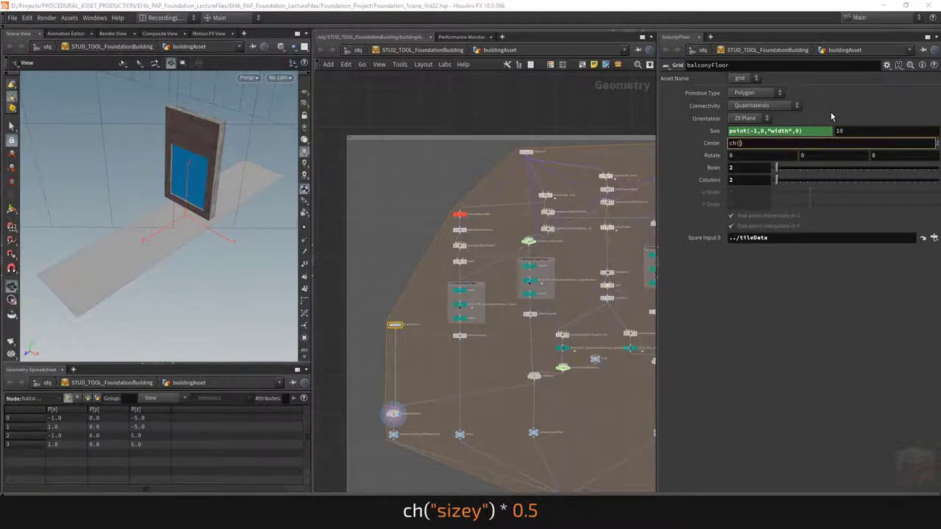
{"action": "type", "text": "\"size"}
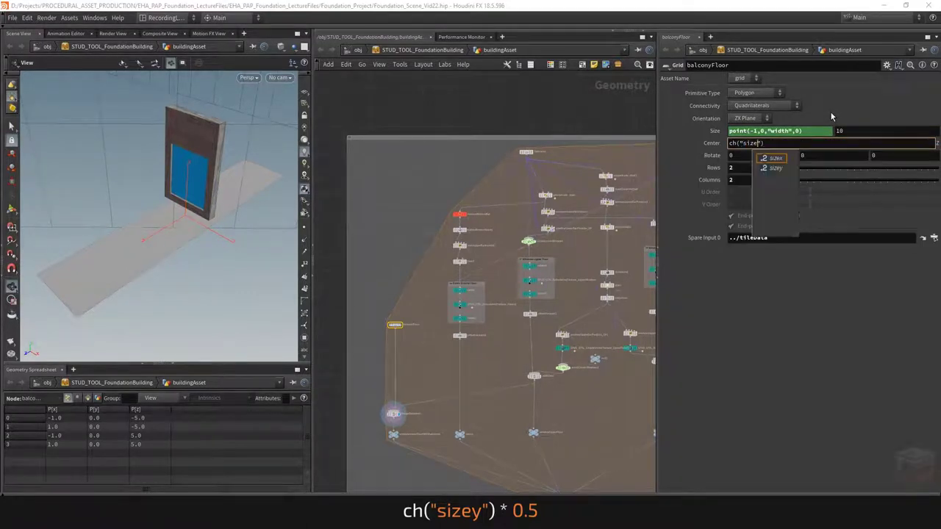
{"action": "type", "text": "y"}
{"action": "key", "text": "Escape"}
{"action": "key", "text": "End"}
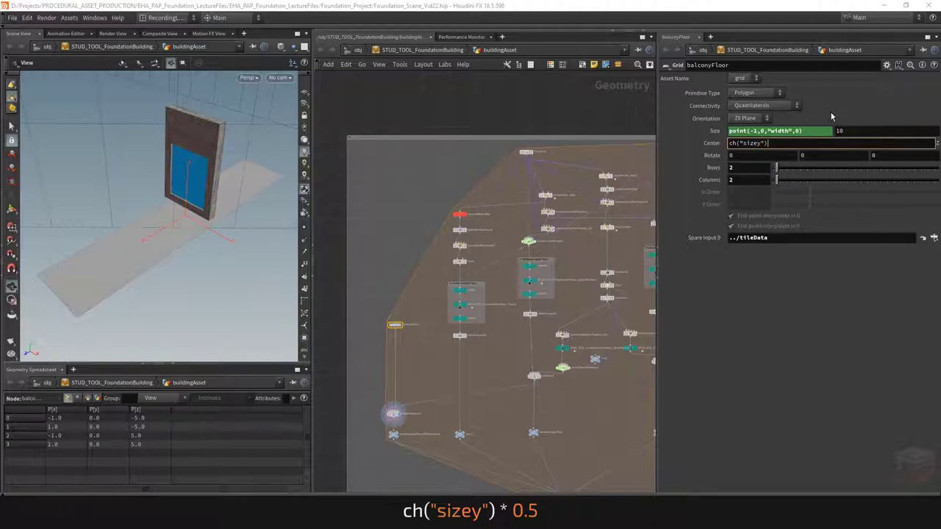
{"action": "type", "text": "* 0.5"}
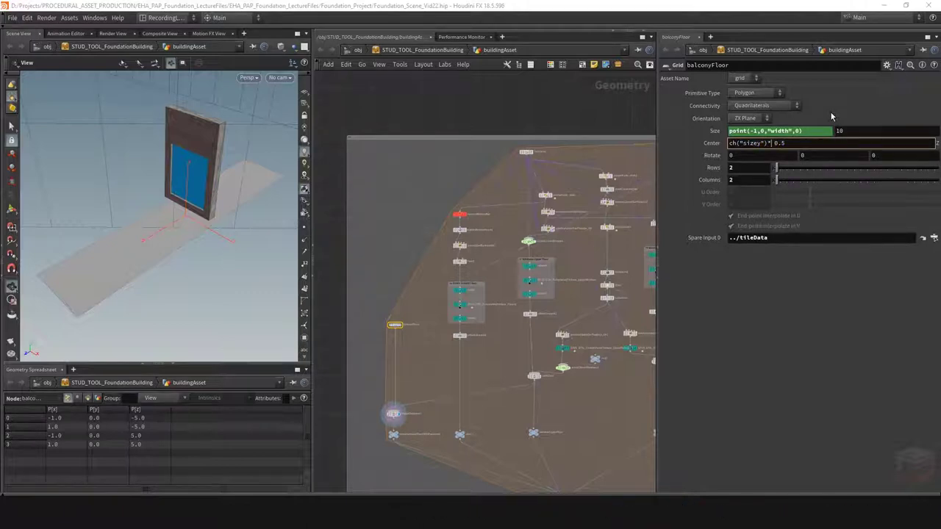
{"action": "key", "text": "Return"}
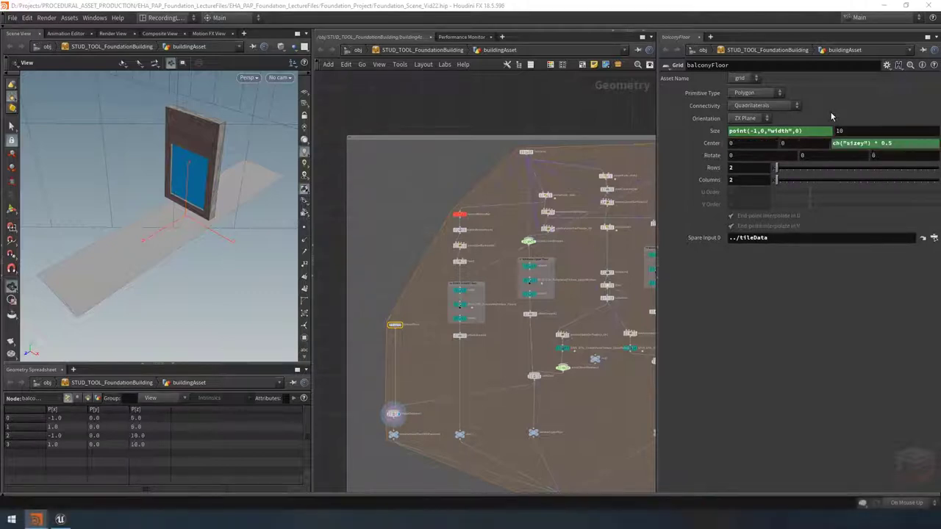
Switch the update mode to Auto Update and set the second size value of the balconyFloor grid to 2.5
{"action": "left_click_drag", "start_coordinate": [169, 316], "coordinate": [244, 235]}
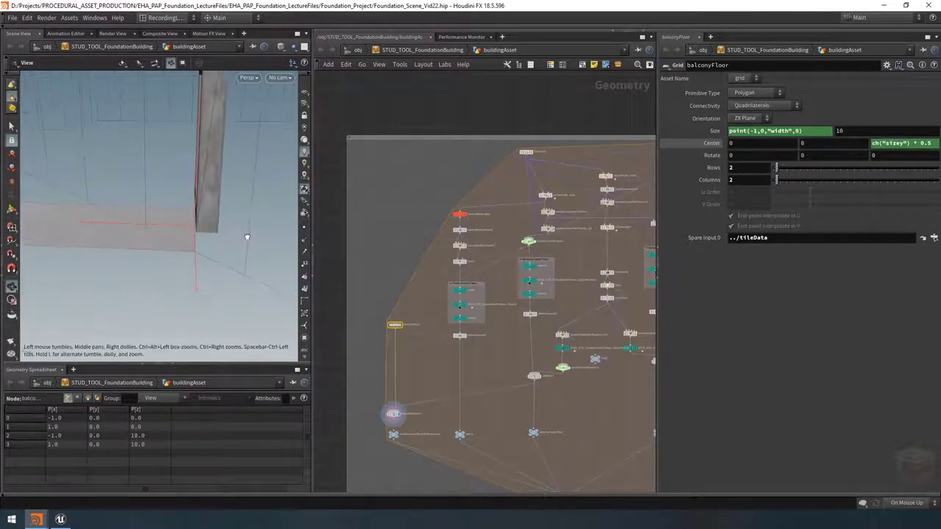
{"action": "left_click_drag", "start_coordinate": [189, 215], "coordinate": [224, 223]}
{"action": "mouse_move", "coordinate": [224, 223]}
{"action": "right_mouse_down"}
{"action": "mouse_move", "coordinate": [95, 230]}
{"action": "mouse_move", "coordinate": [211, 216]}
{"action": "right_mouse_up"}
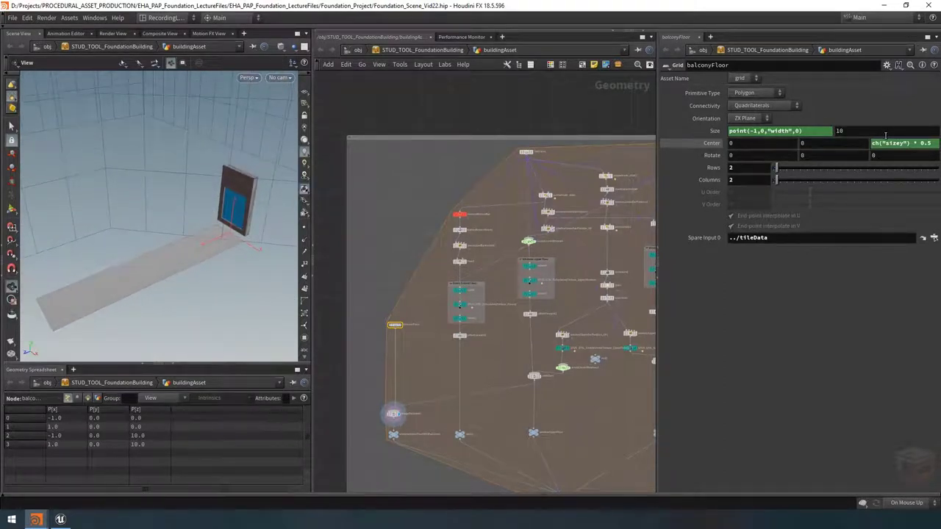
{"action": "middle_click_drag", "start_coordinate": [885, 133], "coordinate": [846, 131]}
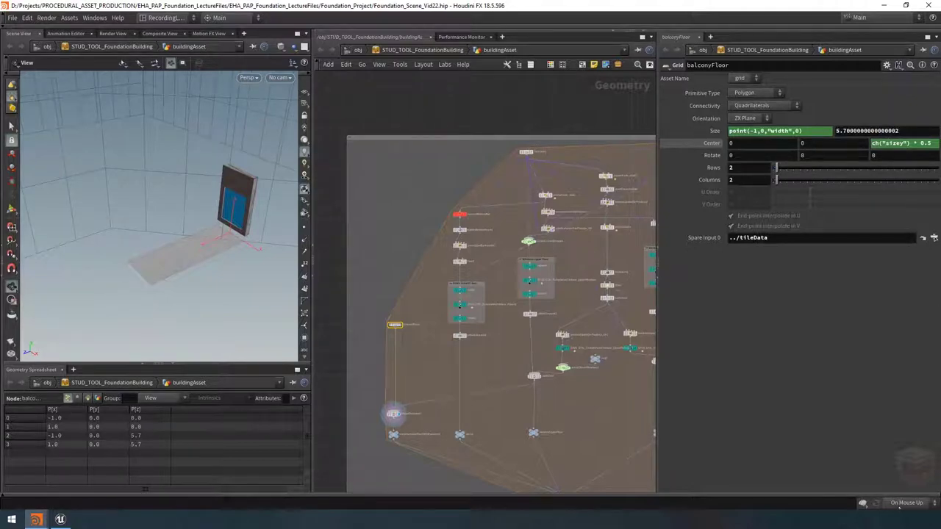
{"action": "middle_click_drag", "start_coordinate": [910, 130], "coordinate": [769, 135]}
{"action": "left_click", "coordinate": [867, 131]}
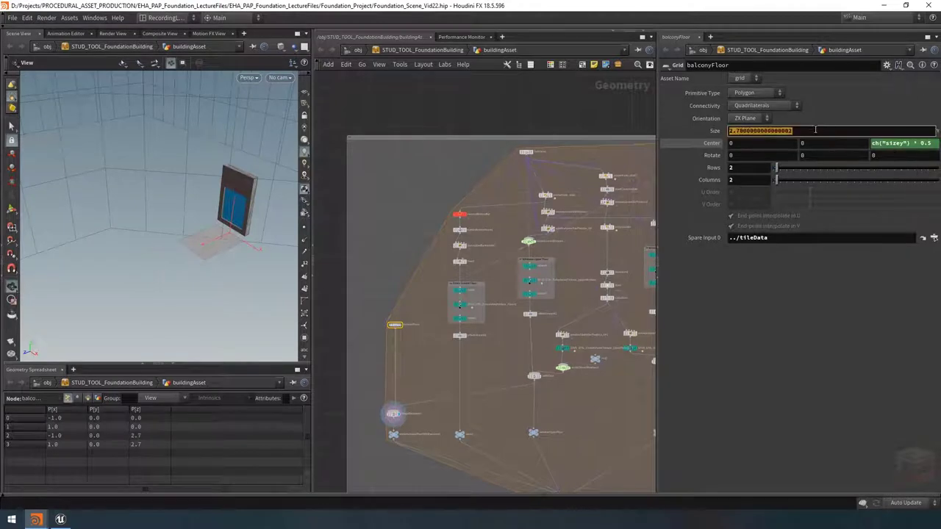
{"action": "type", "text": "2.5"}
{"action": "key", "text": "Return"}
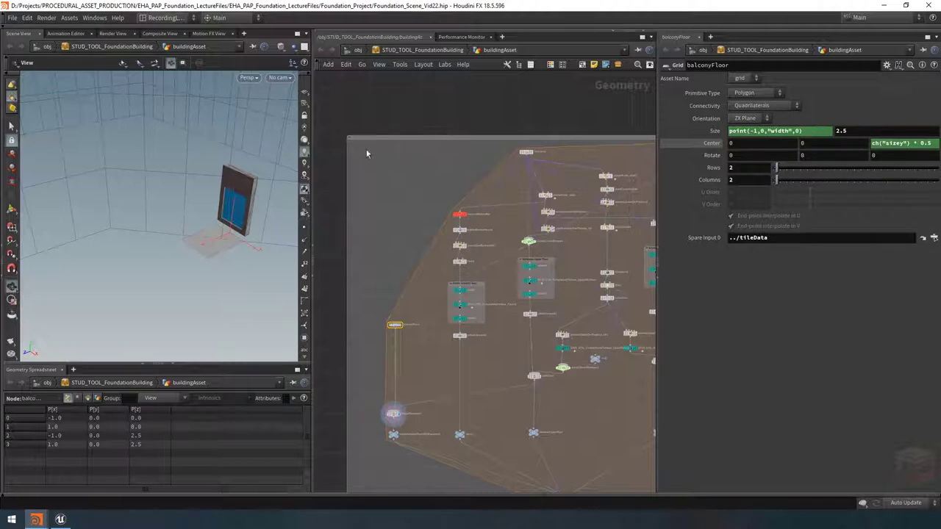
In the STUD_TOOL_FoundationBuilding type properties, add a Float parameter to the Balconies folder just above Railing Height
{"action": "right_click", "coordinate": [409, 50]}
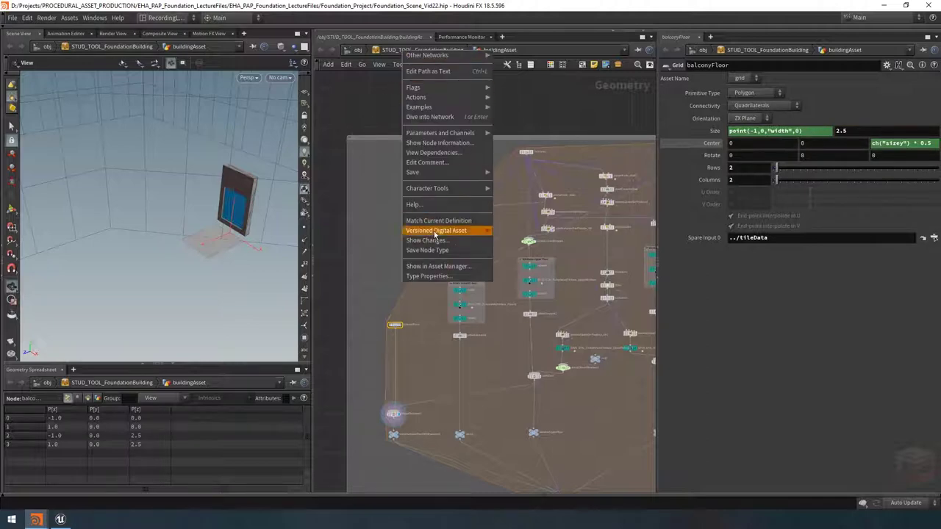
{"action": "left_click", "coordinate": [430, 276]}
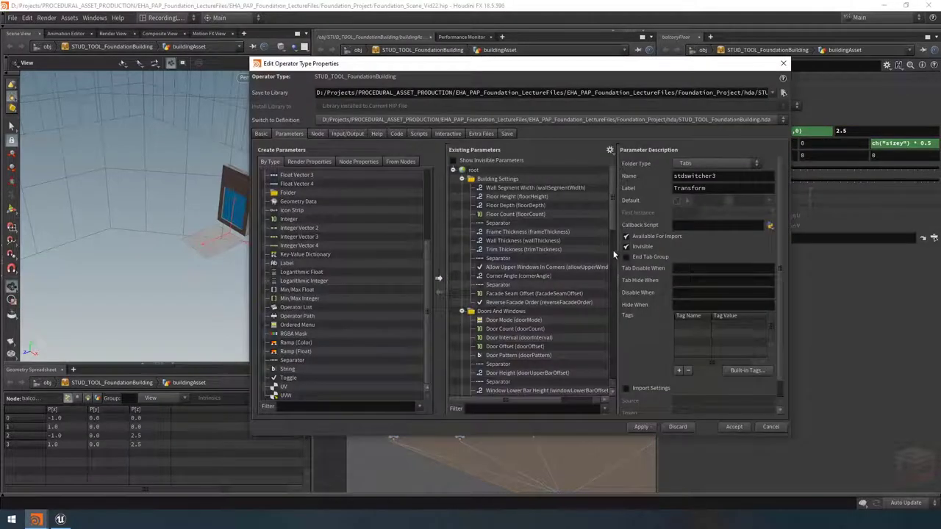
{"action": "scroll", "coordinate": [612, 235], "scroll_direction": "down", "scroll_amount": 8}
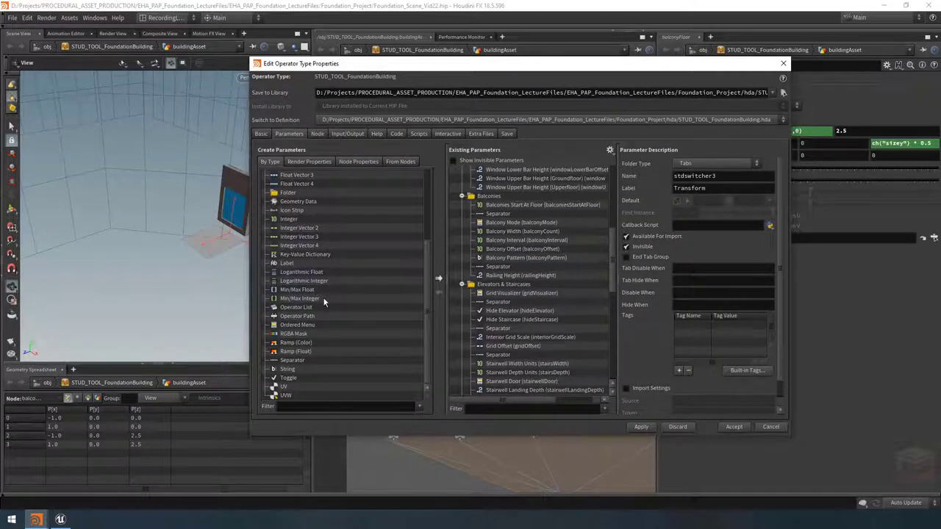
{"action": "scroll", "coordinate": [299, 207], "scroll_direction": "up", "scroll_amount": 2}
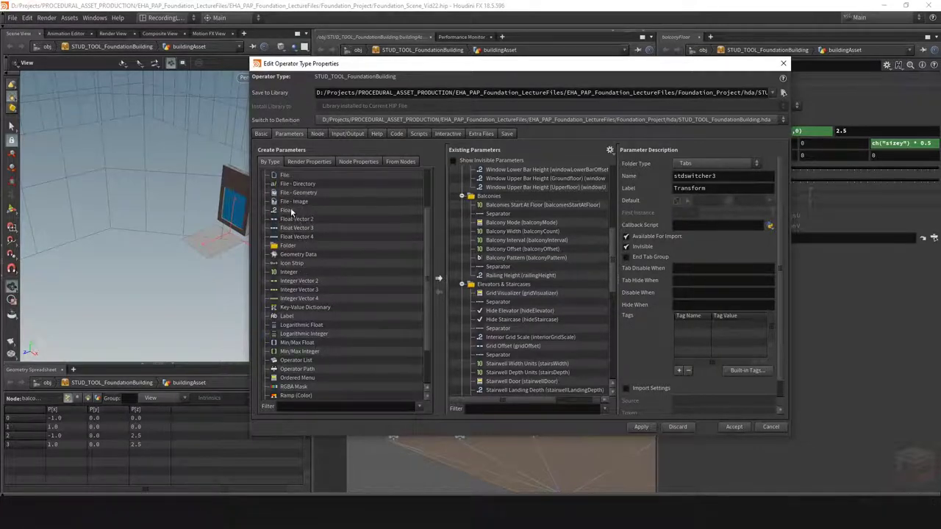
{"action": "left_click_drag", "start_coordinate": [285, 212], "coordinate": [500, 278]}
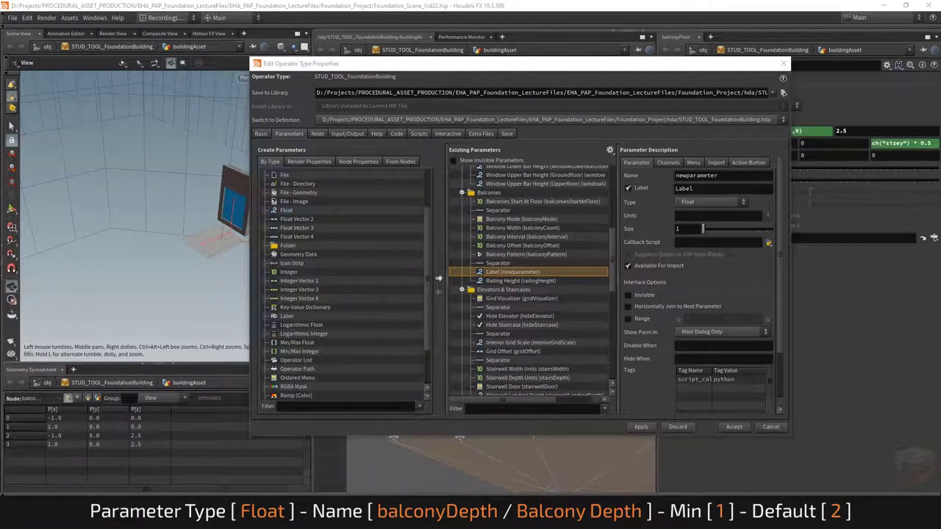
Name the new float parameter balconyDepth and label it Balcony Depth
{"action": "double_click", "coordinate": [749, 175]}
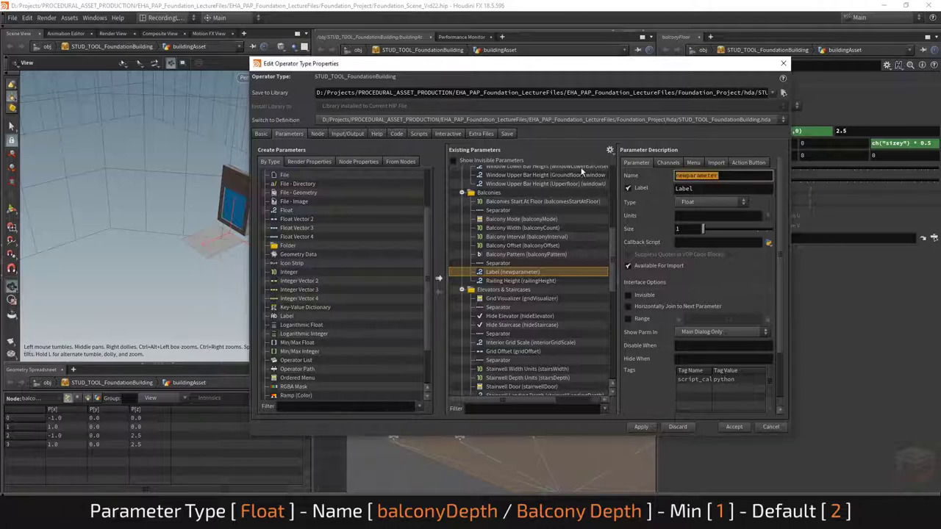
{"action": "type", "text": "balconyDepth"}
{"action": "key", "text": "Tab"}
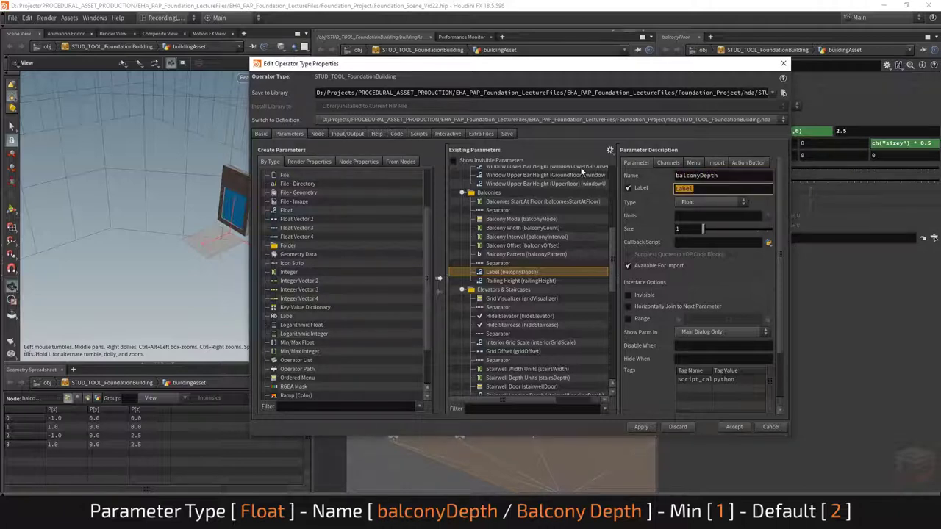
{"action": "type", "text": "Balcony Depth"}
{"action": "key", "text": "Return"}
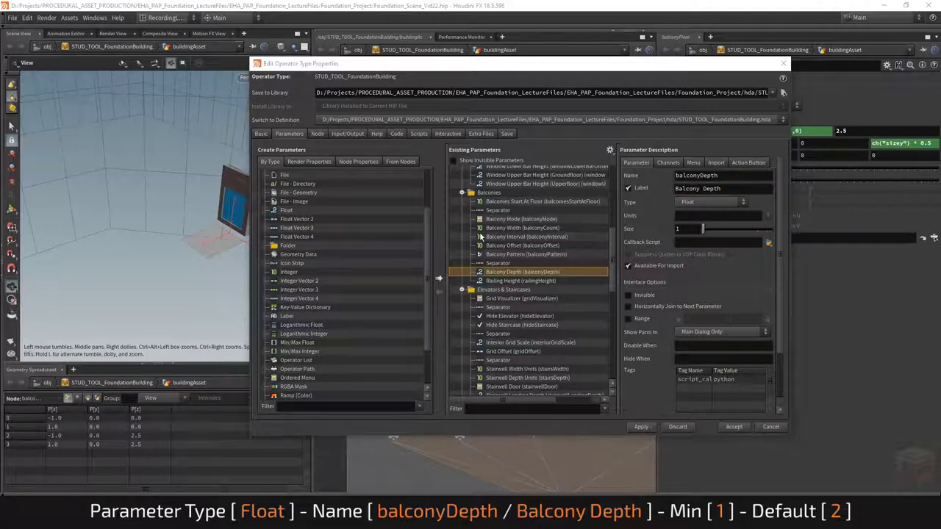
Enable the Balcony Depth range with a locked minimum of 1 and a maximum of 3
{"action": "left_click", "coordinate": [628, 319]}
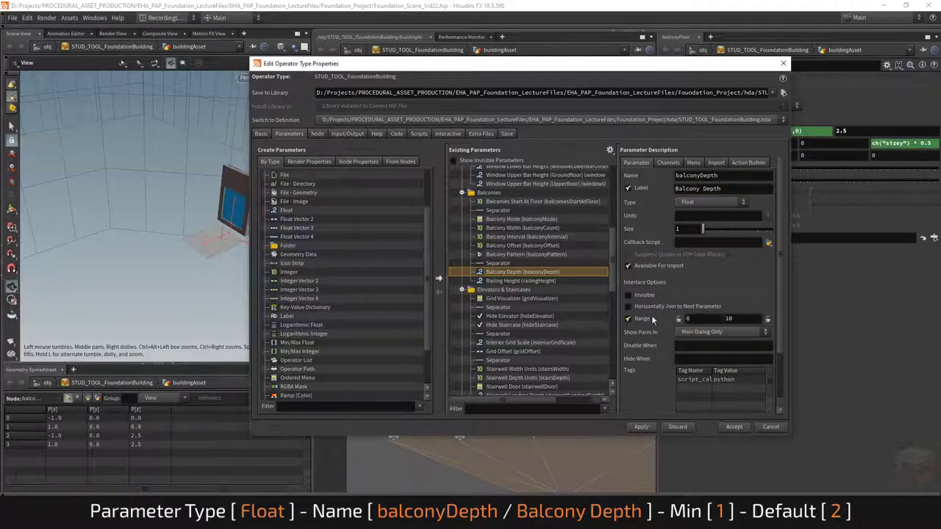
{"action": "double_click", "coordinate": [705, 321]}
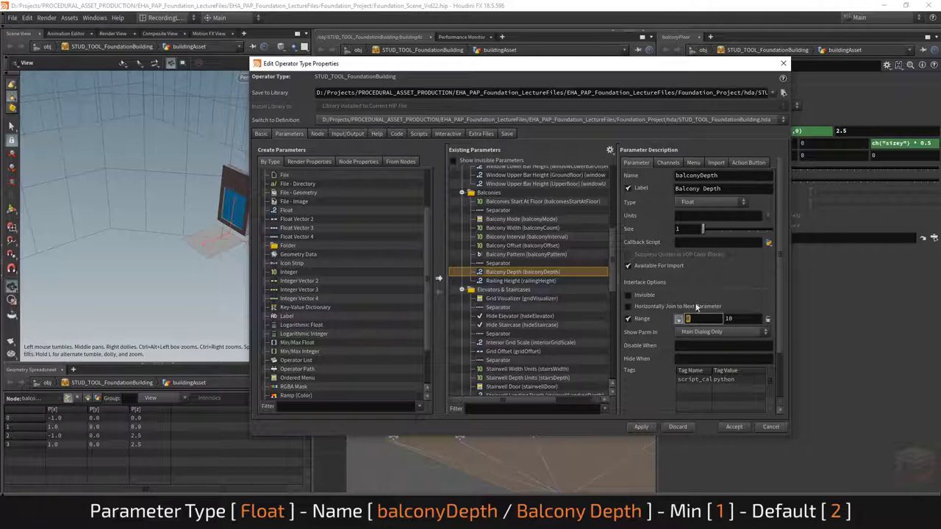
{"action": "type", "text": "1"}
{"action": "key", "text": "Return"}
{"action": "double_click", "coordinate": [747, 319]}
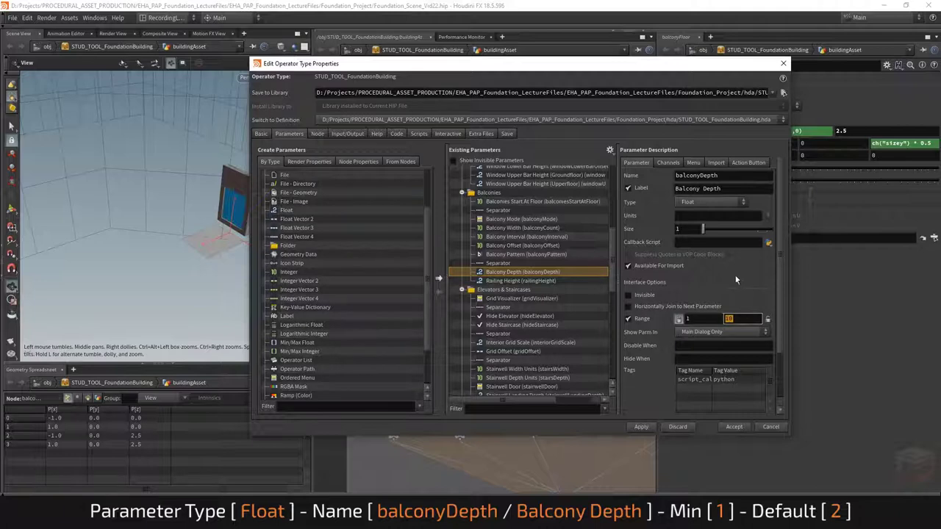
{"action": "type", "text": "3"}
Set the default of Balcony Depth to 2, apply the change and close the type properties
{"action": "left_click", "coordinate": [668, 163]}
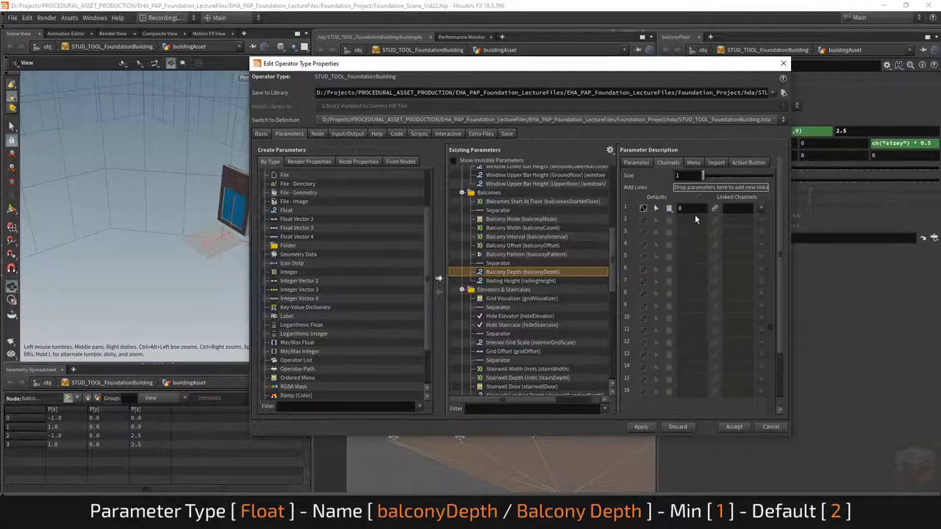
{"action": "type", "text": "2"}
{"action": "key", "text": "Return"}
{"action": "left_click", "coordinate": [641, 427]}
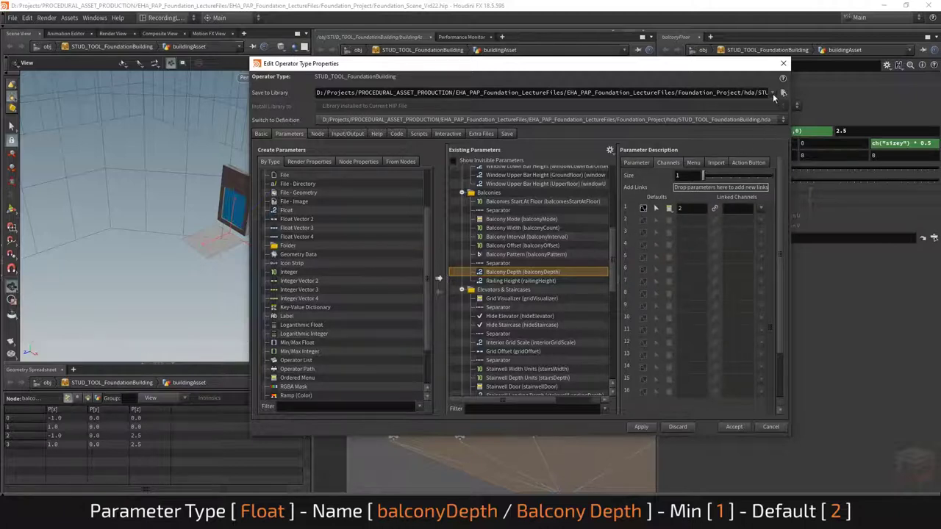
{"action": "left_click", "coordinate": [784, 64]}
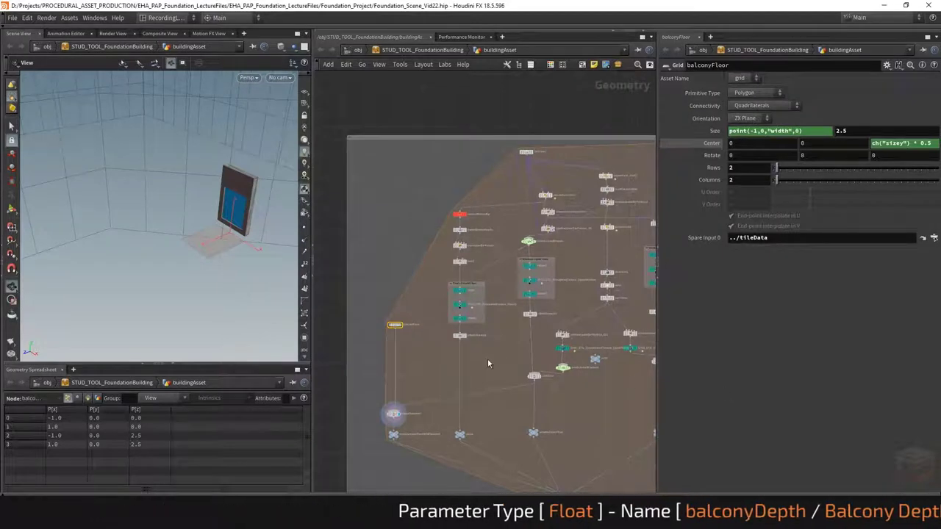
Link the balconyFloor grid's second size value to the building asset's Balcony Depth parameter as a relative reference
{"action": "mouse_move", "coordinate": [35, 519]}
{"action": "left_click", "coordinate": [158, 474]}
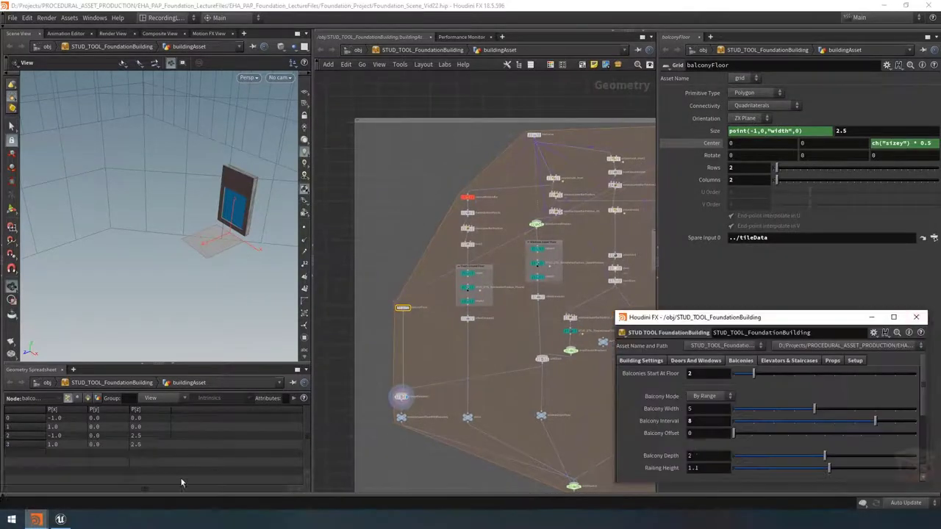
{"action": "right_click", "coordinate": [666, 456]}
{"action": "left_click", "coordinate": [707, 376]}
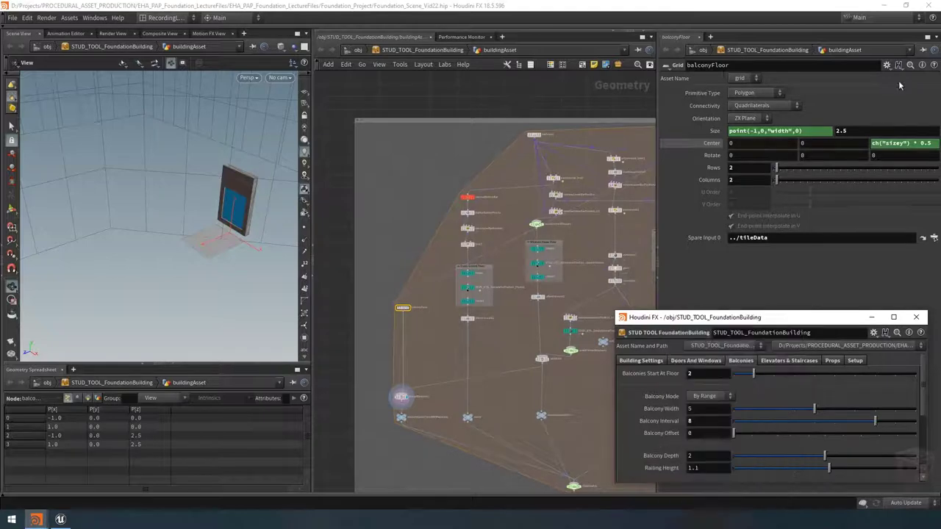
{"action": "right_click", "coordinate": [855, 130]}
{"action": "left_click", "coordinate": [851, 222]}
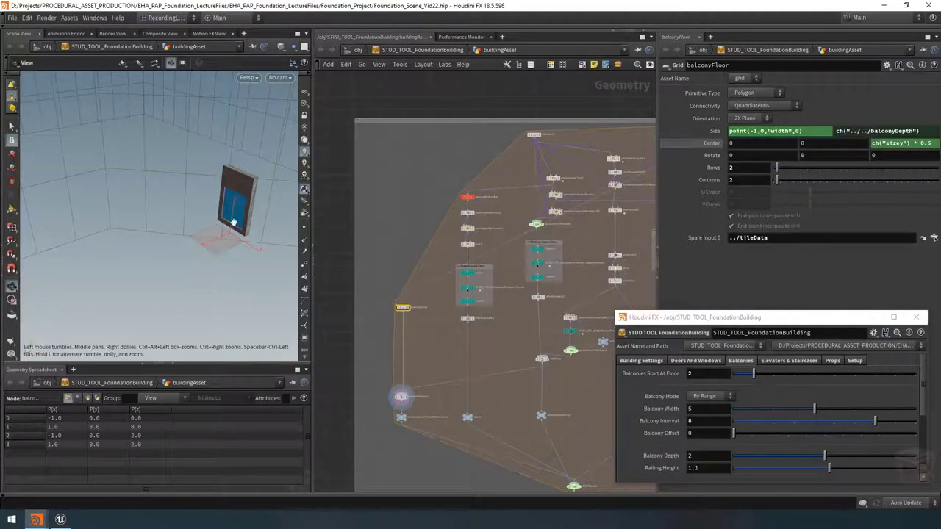
Test the balcony floor by slightly raising Balcony Depth, and set it back to 2
{"action": "right_click_drag", "start_coordinate": [234, 222], "coordinate": [185, 262]}
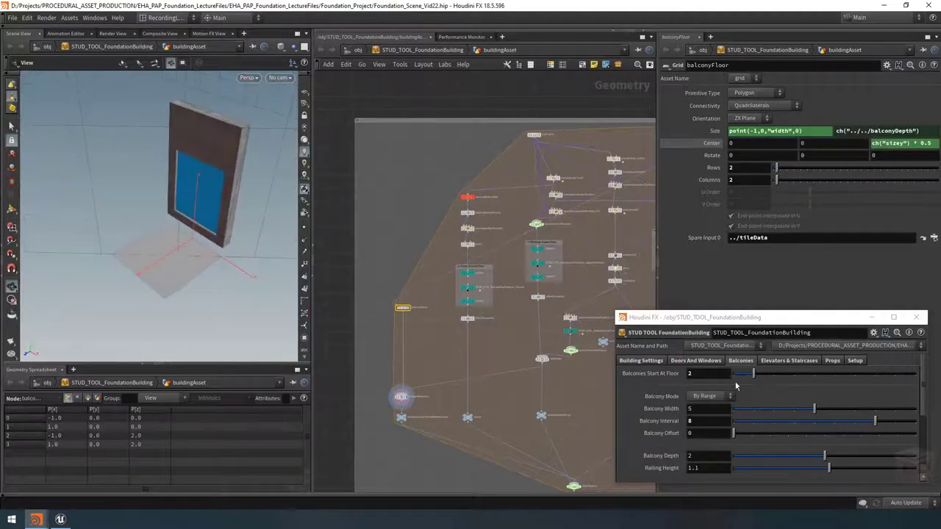
{"action": "left_click_drag", "start_coordinate": [823, 456], "coordinate": [848, 445]}
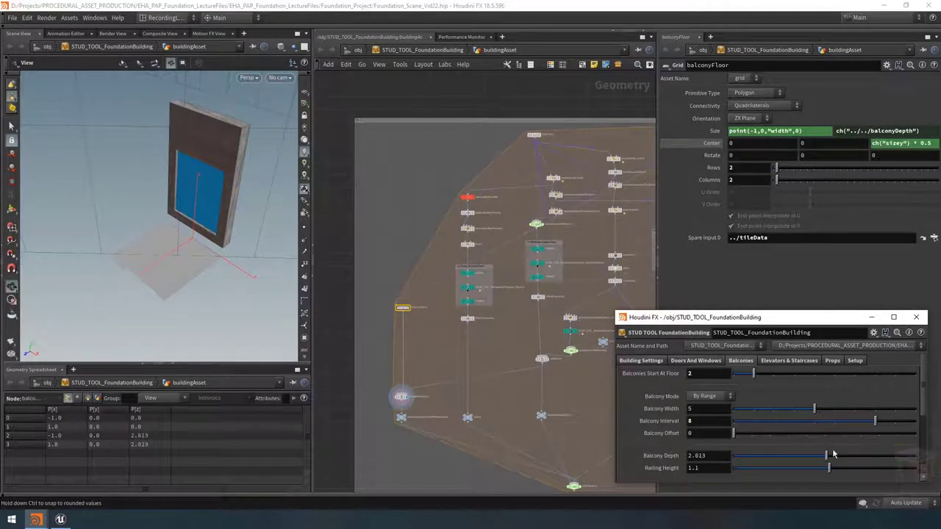
{"action": "type", "text": "2"}
{"action": "key", "text": "Return"}
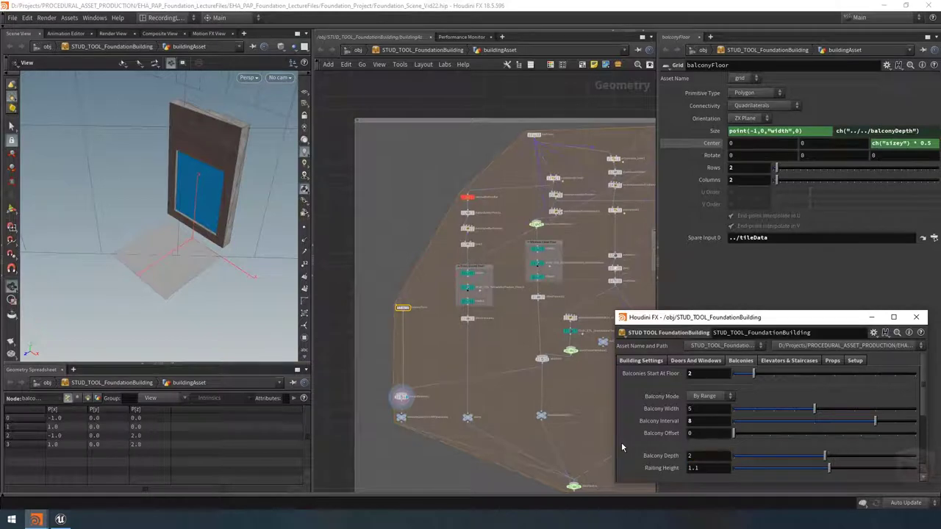
Display the colorTileID node below the tile loop to show the whole building coloured by tile ID
{"action": "scroll", "coordinate": [444, 389], "scroll_direction": "down", "scroll_amount": 5}
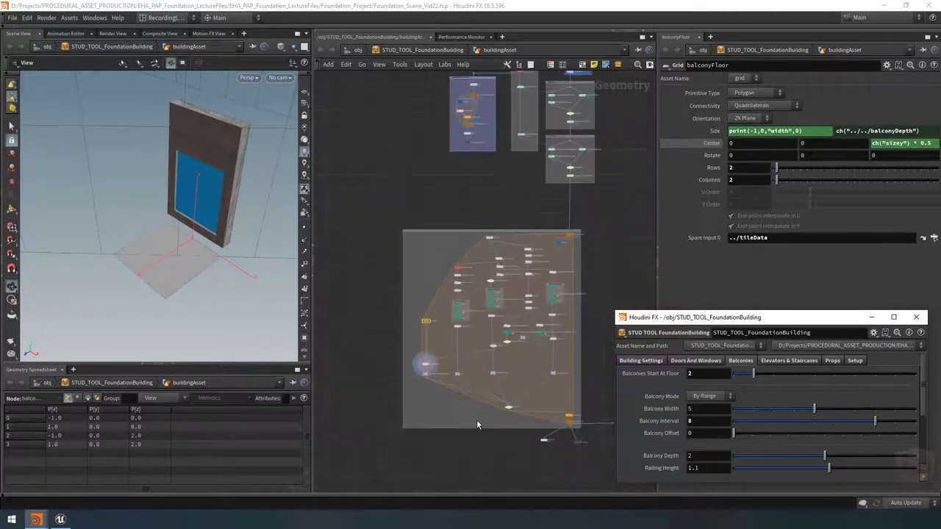
{"action": "scroll", "coordinate": [518, 386], "scroll_direction": "up", "scroll_amount": 6}
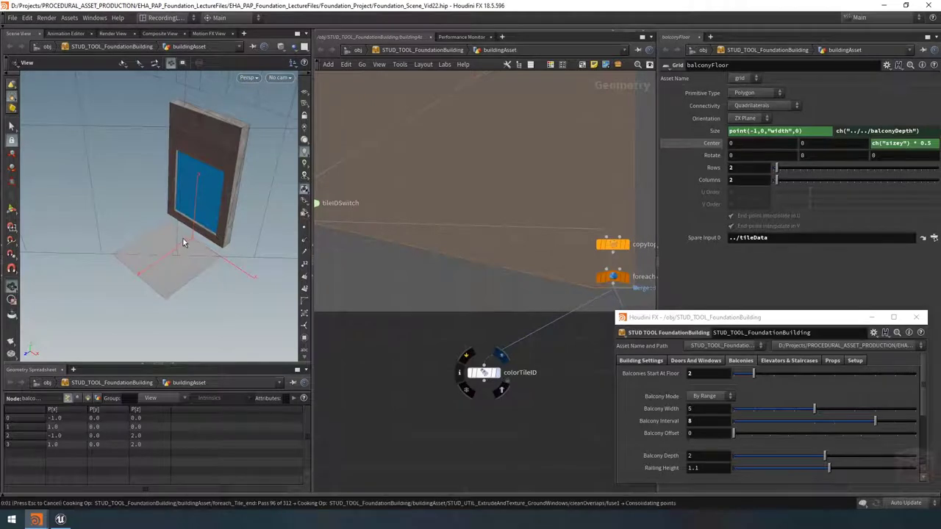
{"action": "left_click_drag", "start_coordinate": [150, 241], "coordinate": [183, 215]}
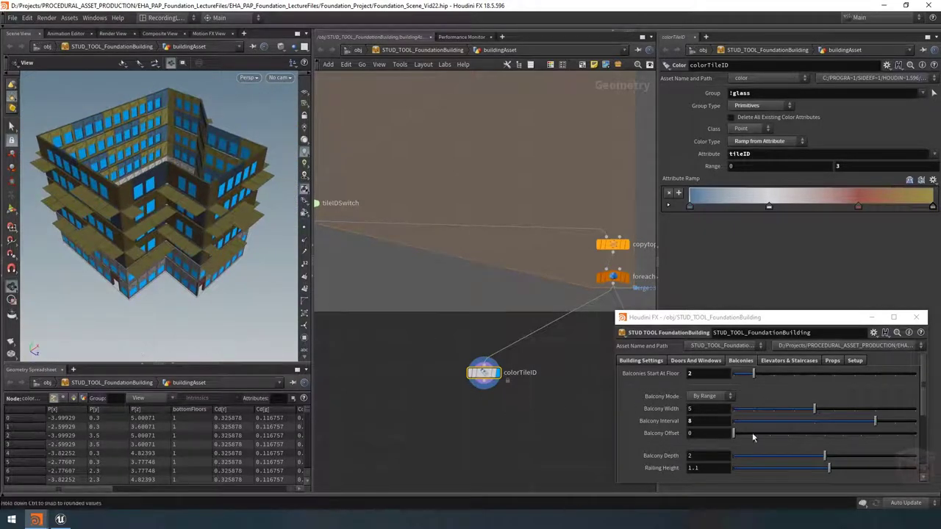
Switch Balcony Mode to By Pattern and set the Balcony Pattern to 0-10 20-30
{"action": "left_click", "coordinate": [709, 397]}
{"action": "left_click", "coordinate": [710, 418]}
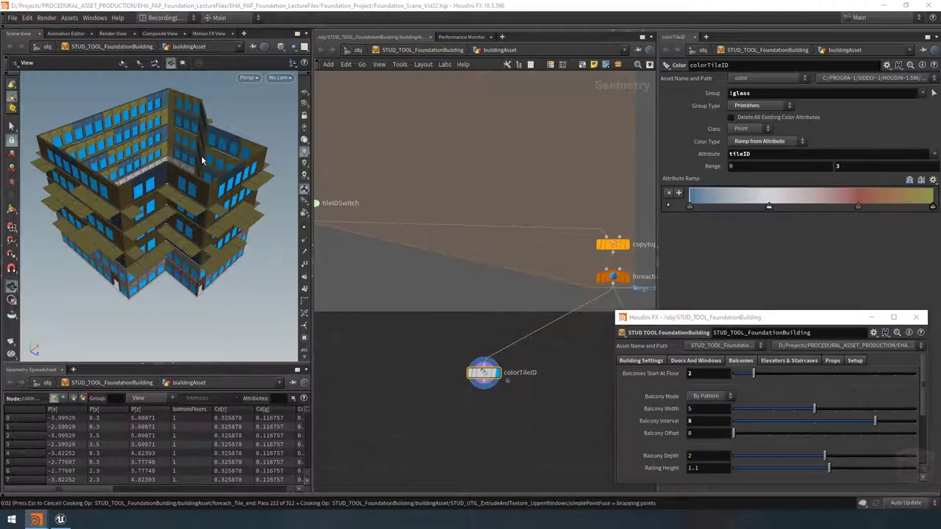
{"action": "left_click_drag", "start_coordinate": [203, 151], "coordinate": [193, 221]}
{"action": "left_click", "coordinate": [718, 413]}
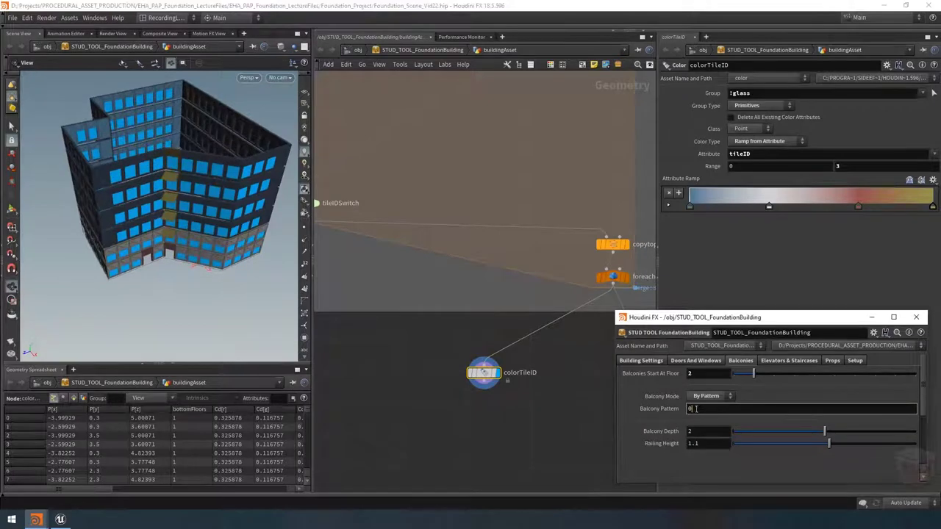
{"action": "type", "text": "-10 20-30"}
{"action": "key", "text": "Return"}
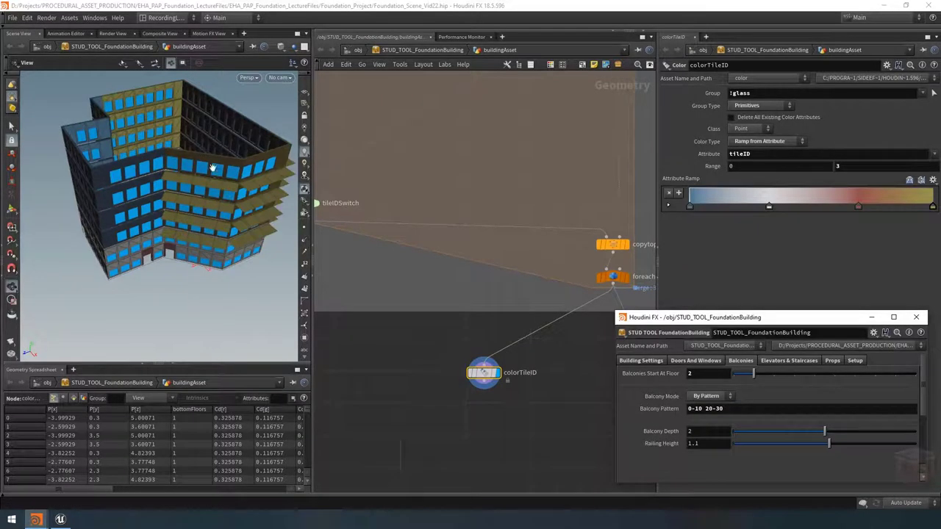
{"action": "left_click_drag", "start_coordinate": [212, 168], "coordinate": [199, 189]}
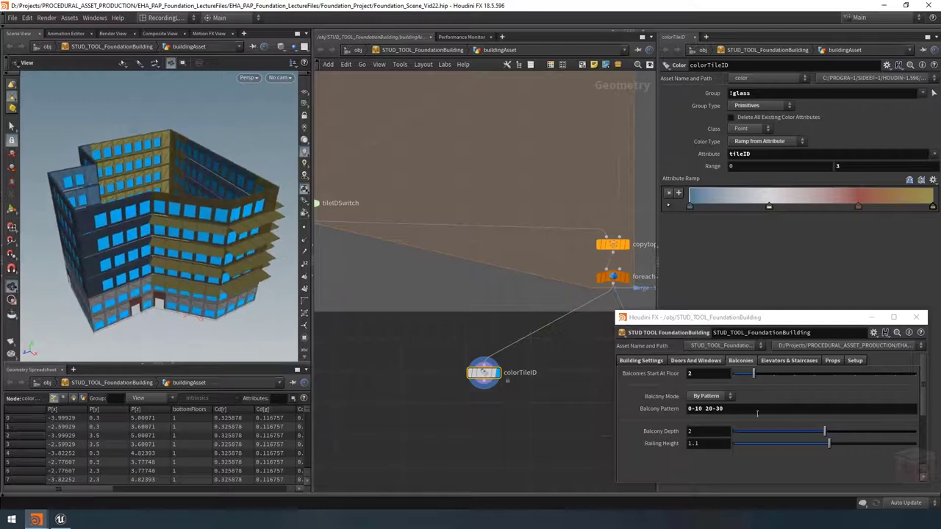
Set Balcony Mode back to By Range and check the balconies around the building
{"action": "left_click", "coordinate": [707, 396]}
{"action": "left_click", "coordinate": [706, 412]}
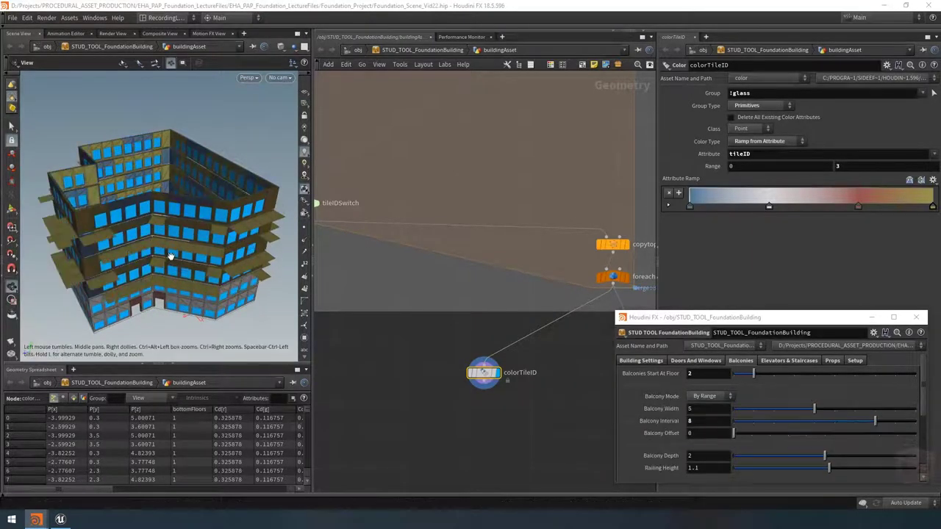
{"action": "left_click_drag", "start_coordinate": [175, 258], "coordinate": [211, 255]}
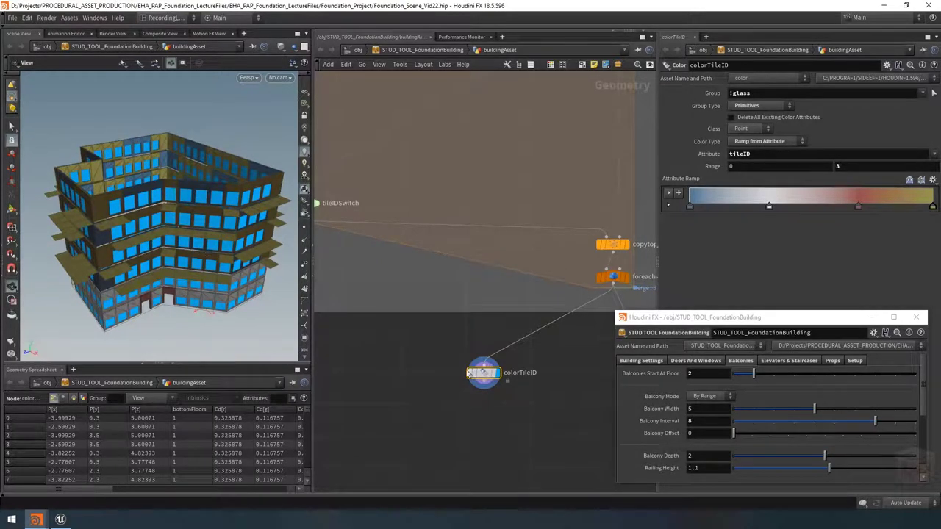
Display the output0 node of the building network and inspect the balcony floors on the finished building
{"action": "scroll", "coordinate": [463, 347], "scroll_direction": "down", "scroll_amount": 5}
{"action": "scroll", "coordinate": [463, 347], "scroll_direction": "up", "scroll_amount": 5}
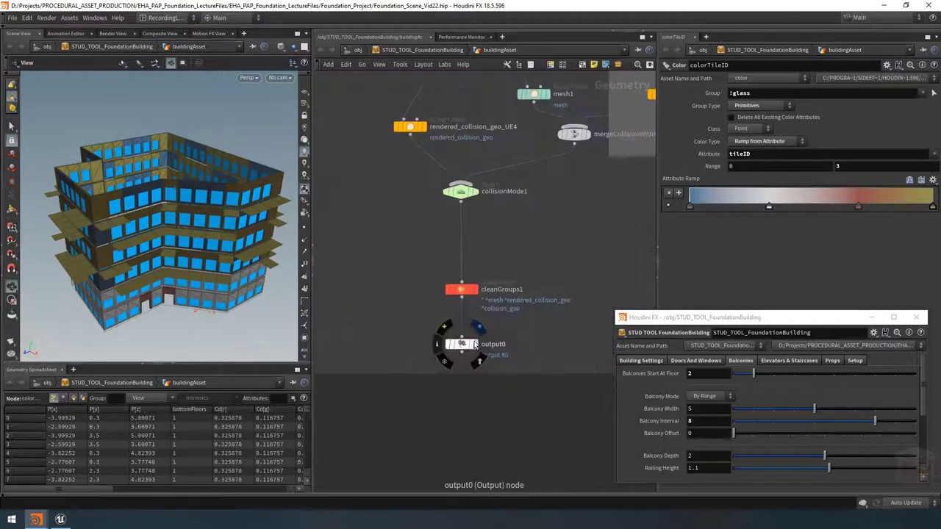
{"action": "left_click", "coordinate": [460, 347]}
{"action": "left_click_drag", "start_coordinate": [177, 244], "coordinate": [194, 234]}
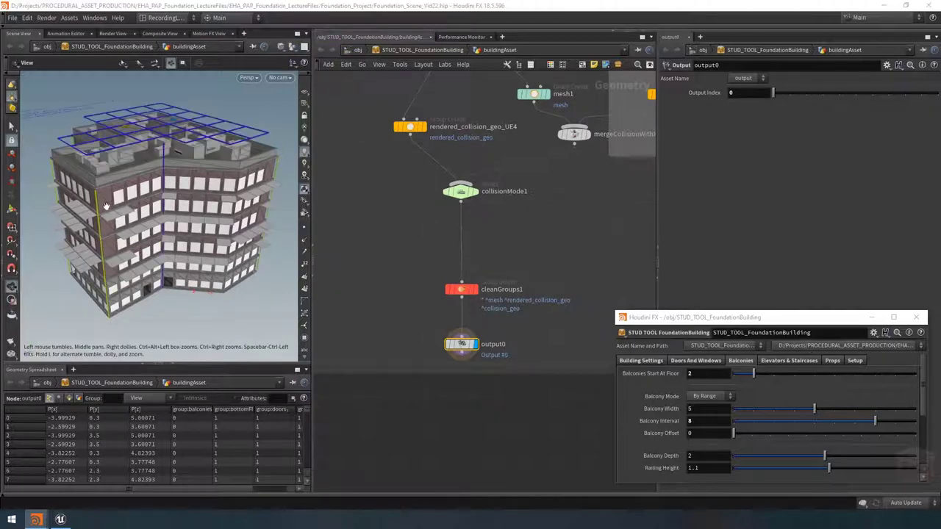
{"action": "left_click_drag", "start_coordinate": [147, 136], "coordinate": [157, 156]}
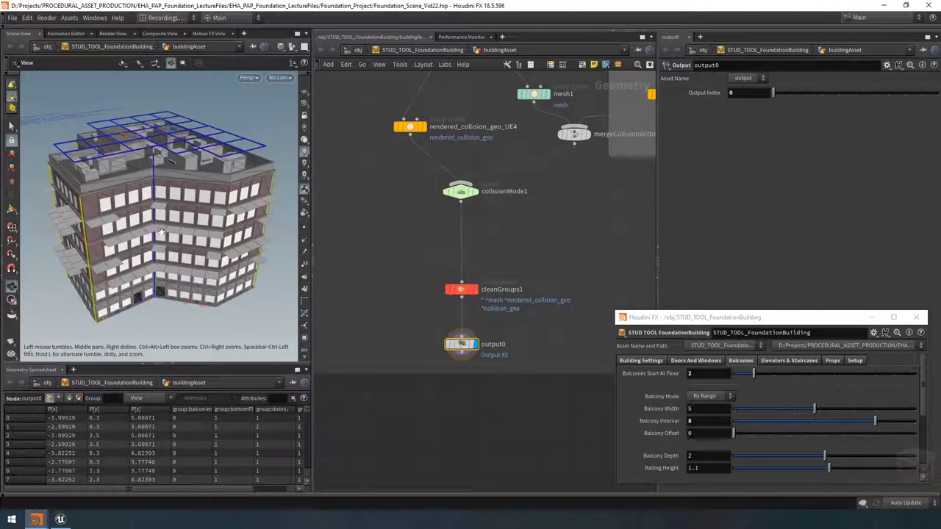
{"action": "right_click_drag", "start_coordinate": [159, 294], "coordinate": [140, 195]}
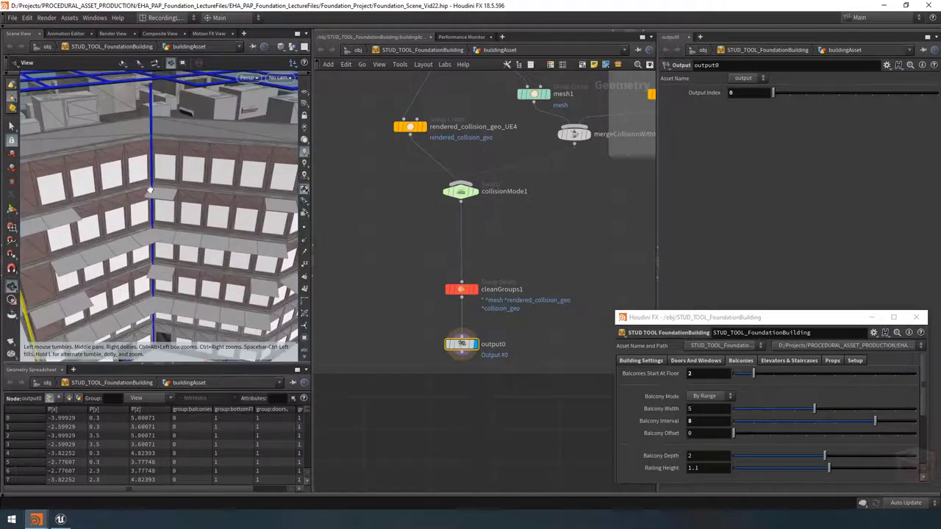
{"action": "key", "text": "h"}
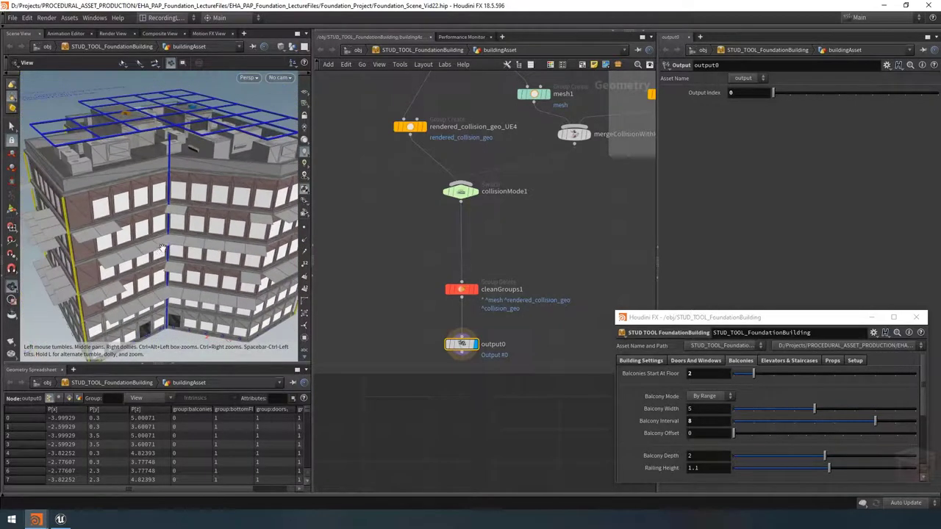
Try a Balcony Interval of 9 on the building, inspect the inner corner, and return the interval to 8
{"action": "left_click", "coordinate": [895, 425]}
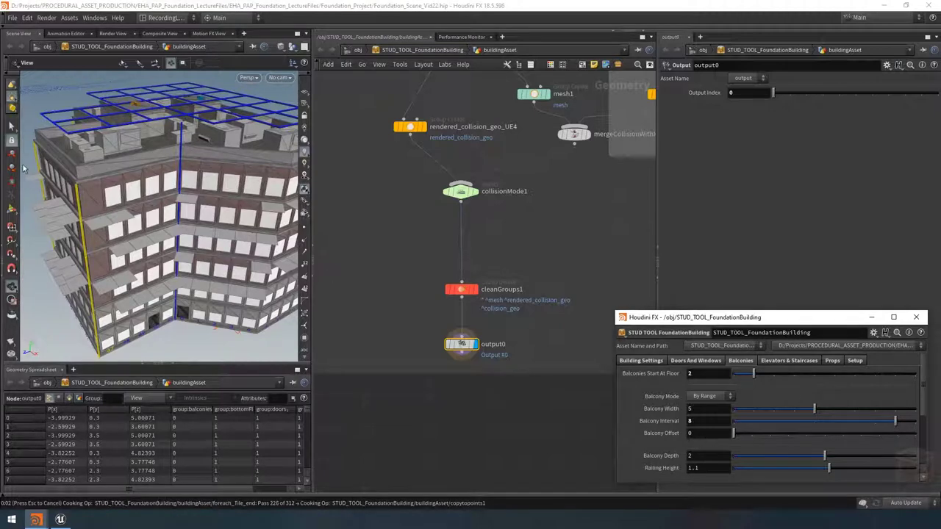
{"action": "left_click_drag", "start_coordinate": [260, 194], "coordinate": [182, 186]}
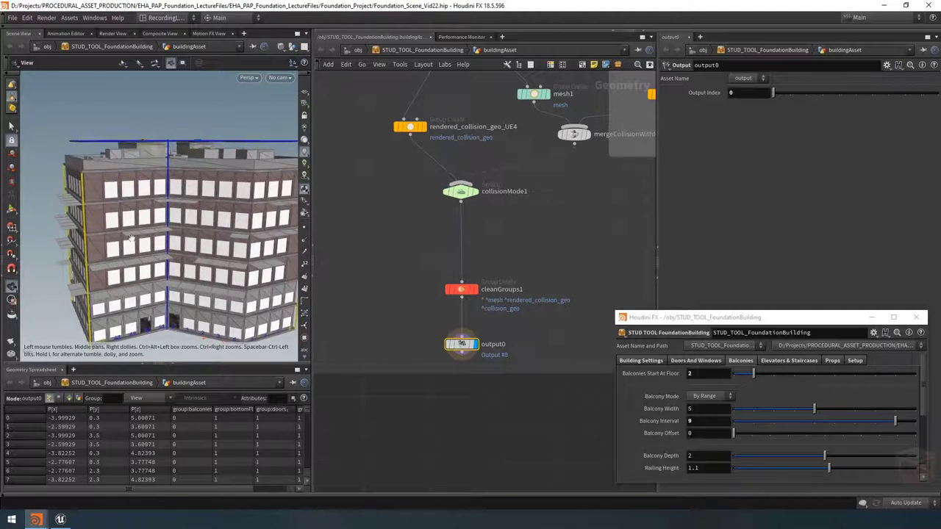
{"action": "left_click_drag", "start_coordinate": [132, 237], "coordinate": [112, 253]}
{"action": "left_click_drag", "start_coordinate": [174, 202], "coordinate": [170, 226]}
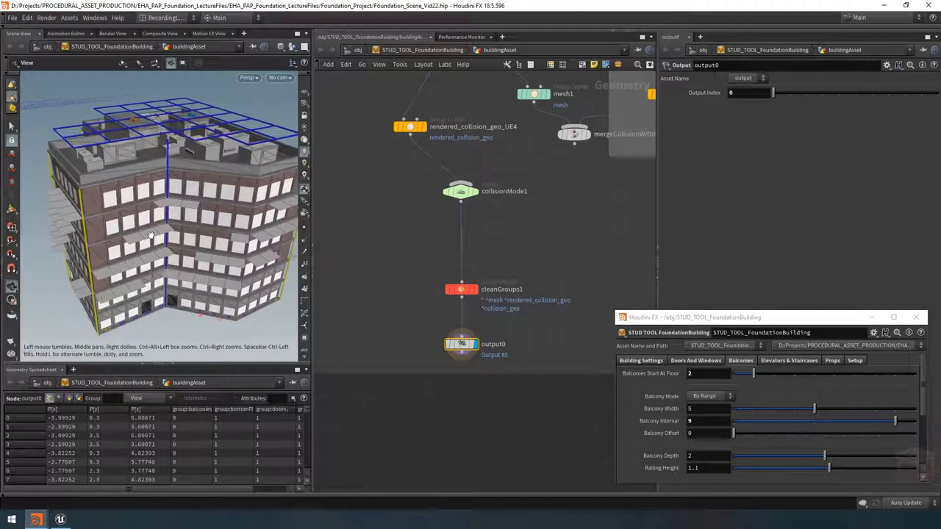
{"action": "left_click", "coordinate": [876, 423]}
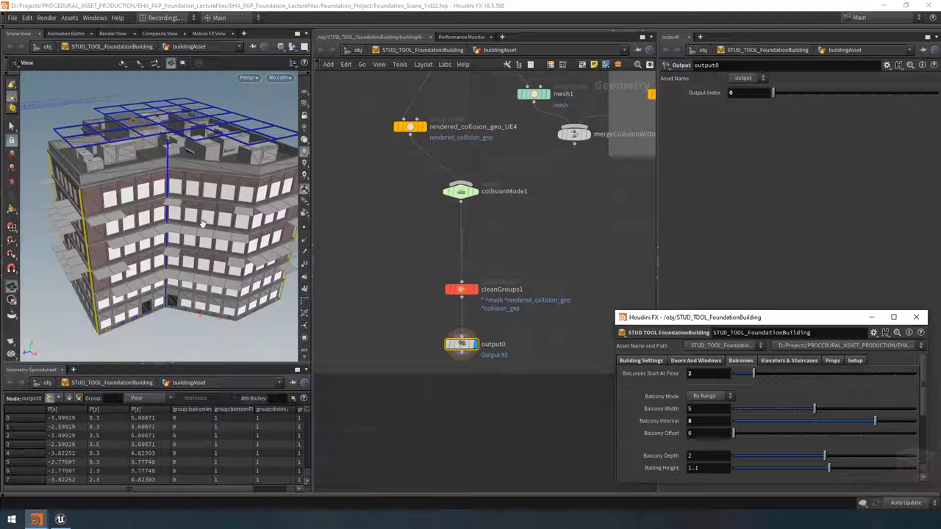
Examine the balcony tiles on the building and the network section that assigns the balcony tile IDs
{"action": "key", "text": "h"}
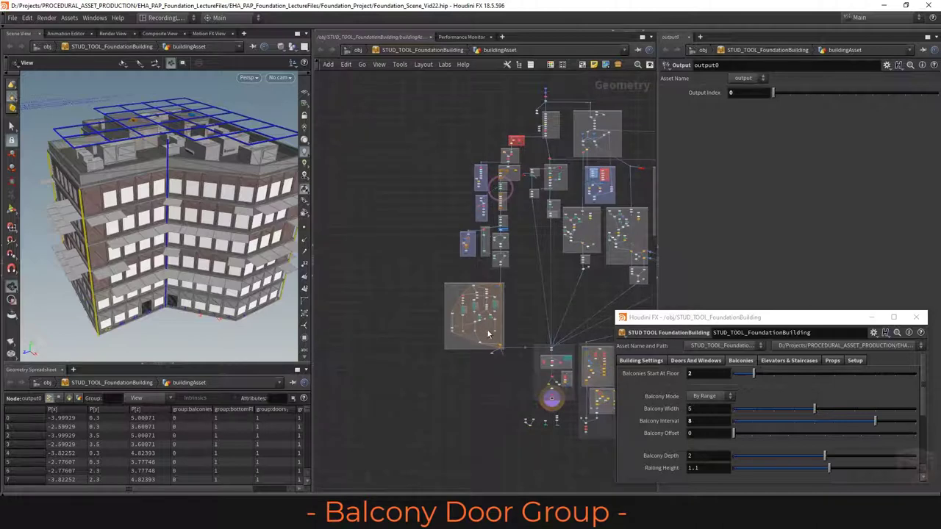
{"action": "left_click_drag", "start_coordinate": [191, 221], "coordinate": [167, 215]}
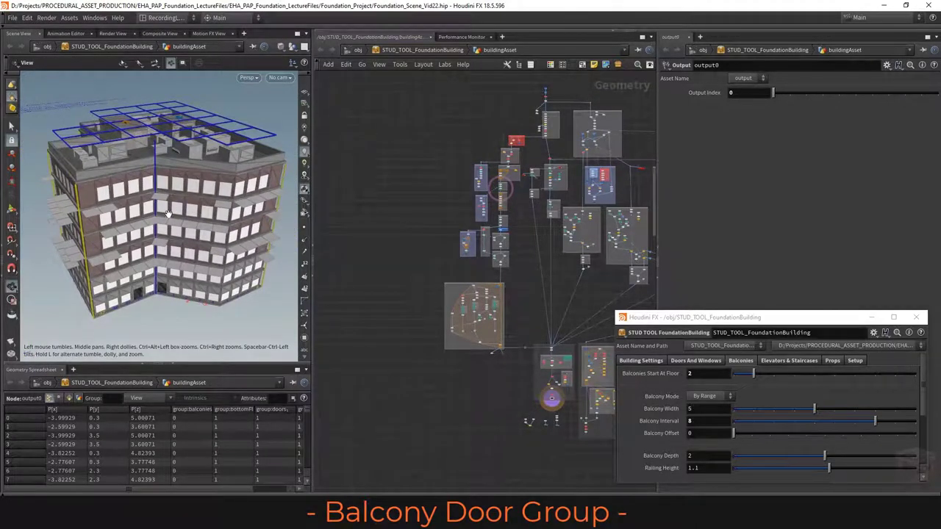
{"action": "left_click_drag", "start_coordinate": [174, 215], "coordinate": [174, 213]}
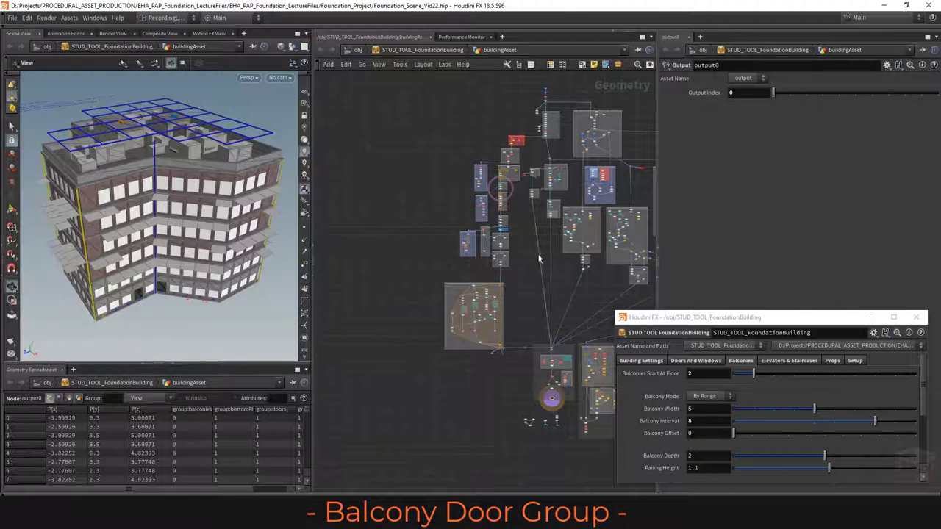
{"action": "scroll", "coordinate": [500, 286], "scroll_direction": "up", "scroll_amount": 3}
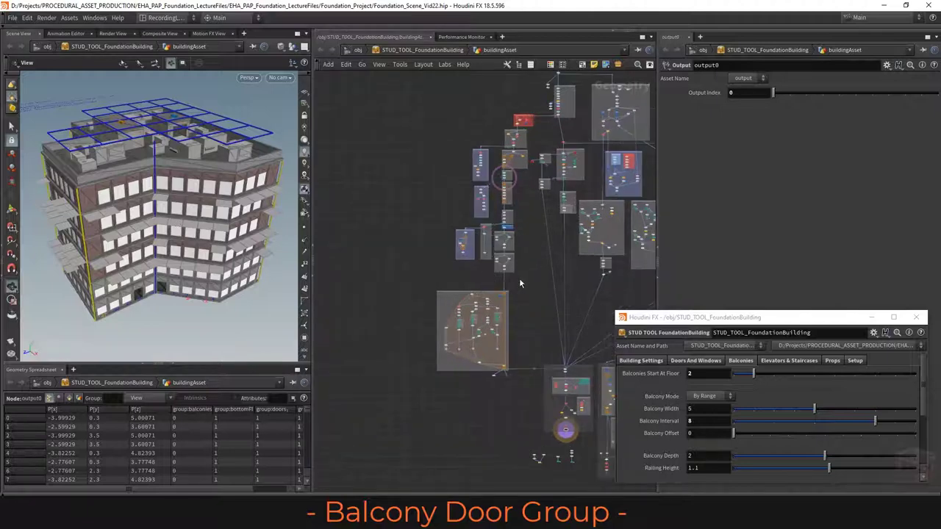
{"action": "left_click_drag", "start_coordinate": [183, 214], "coordinate": [183, 191]}
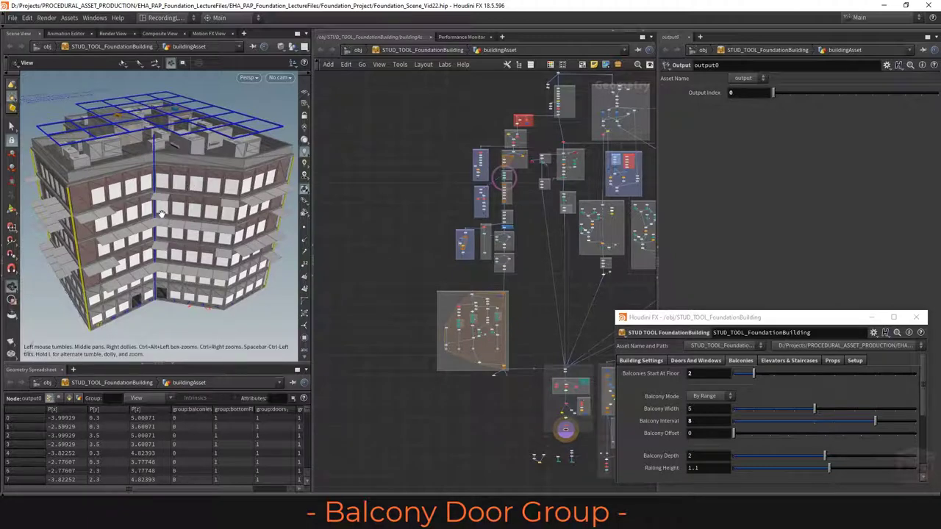
{"action": "left_click_drag", "start_coordinate": [188, 186], "coordinate": [167, 211]}
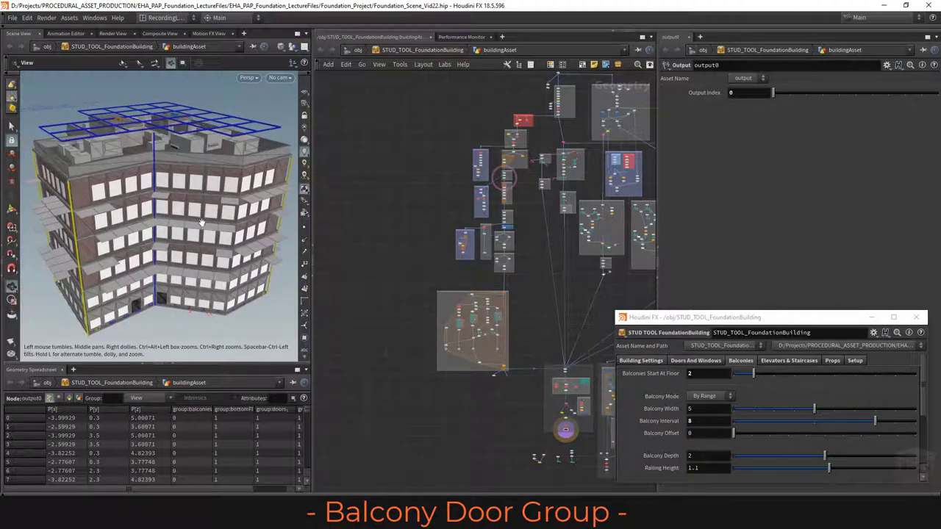
{"action": "scroll", "coordinate": [518, 256], "scroll_direction": "up", "scroll_amount": 2}
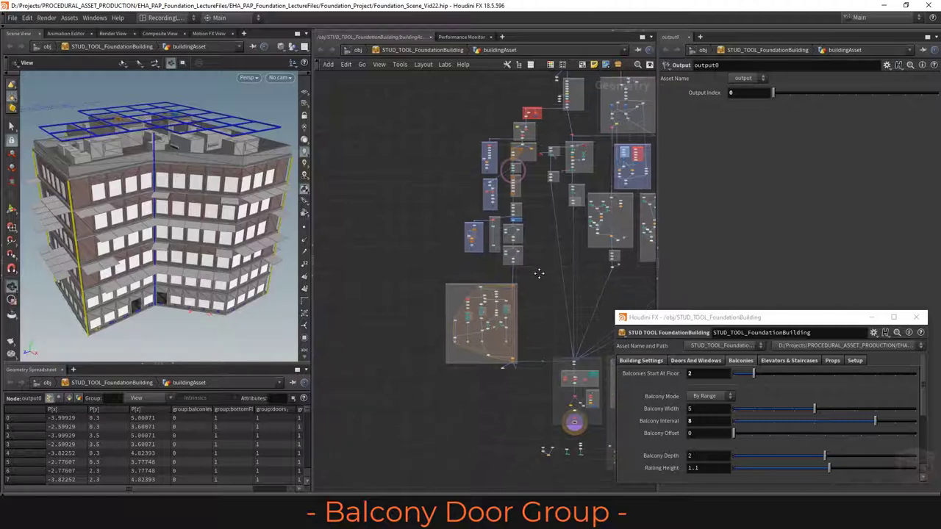
{"action": "scroll", "coordinate": [515, 258], "scroll_direction": "up", "scroll_amount": 3}
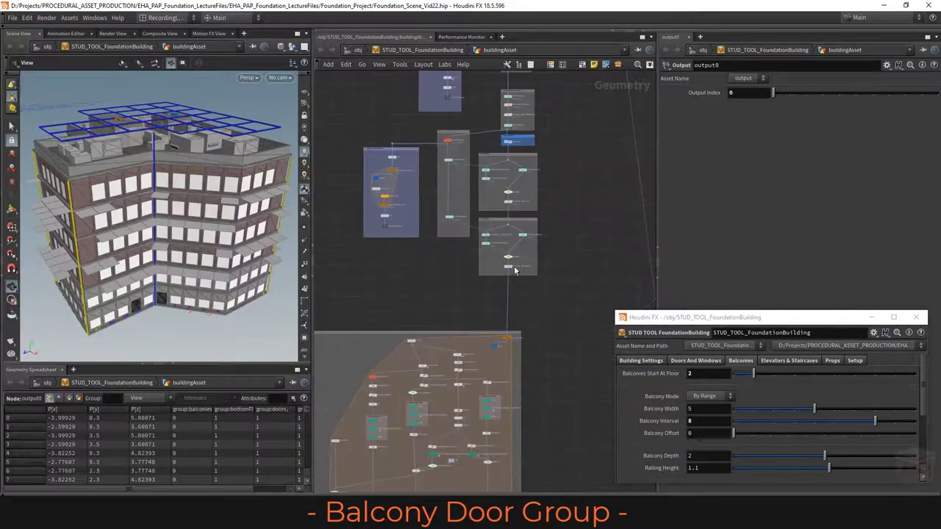
{"action": "scroll", "coordinate": [505, 264], "scroll_direction": "up", "scroll_amount": 3}
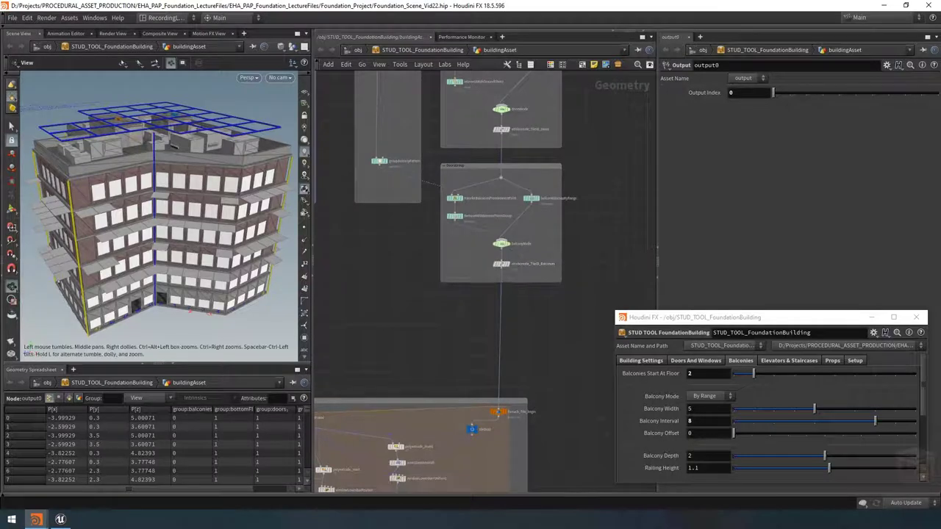
Hide the other objects in the viewport so only the building asset's geometry is displayed
{"action": "scroll", "coordinate": [529, 321], "scroll_direction": "down", "scroll_amount": 3}
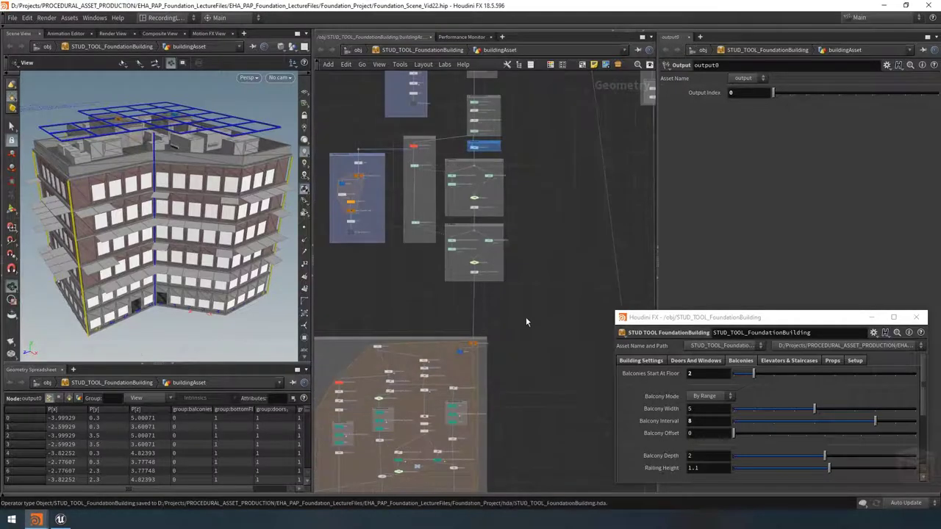
{"action": "left_click", "coordinate": [292, 47]}
{"action": "left_click", "coordinate": [303, 68]}
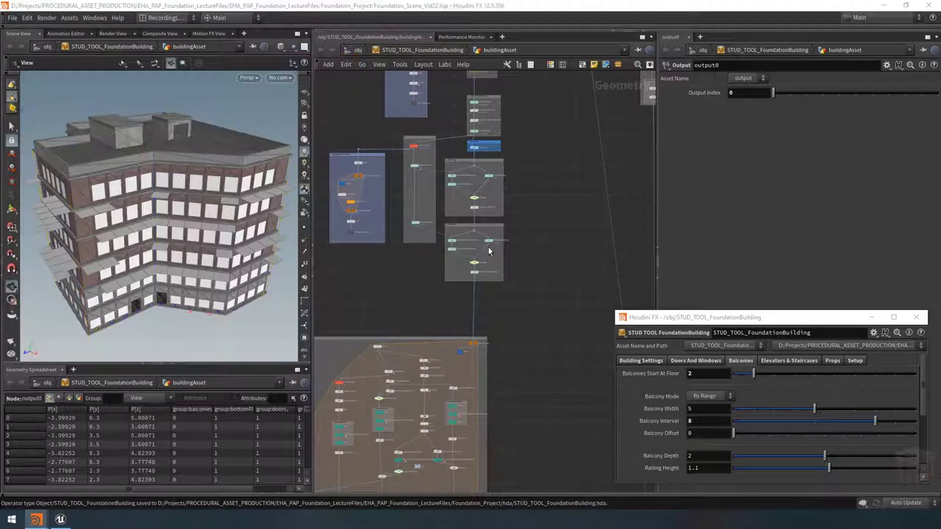
Examine the balcony grouping section, including the settings of the balconiesGroupByRange and groupBalconyPattern nodes
{"action": "scroll", "coordinate": [373, 247], "scroll_direction": "up", "scroll_amount": 3}
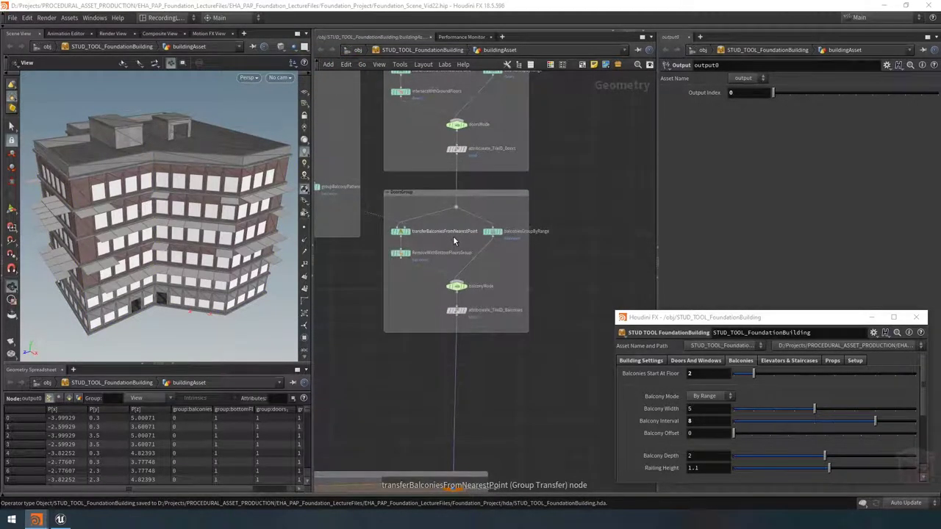
{"action": "scroll", "coordinate": [452, 236], "scroll_direction": "up", "scroll_amount": 2}
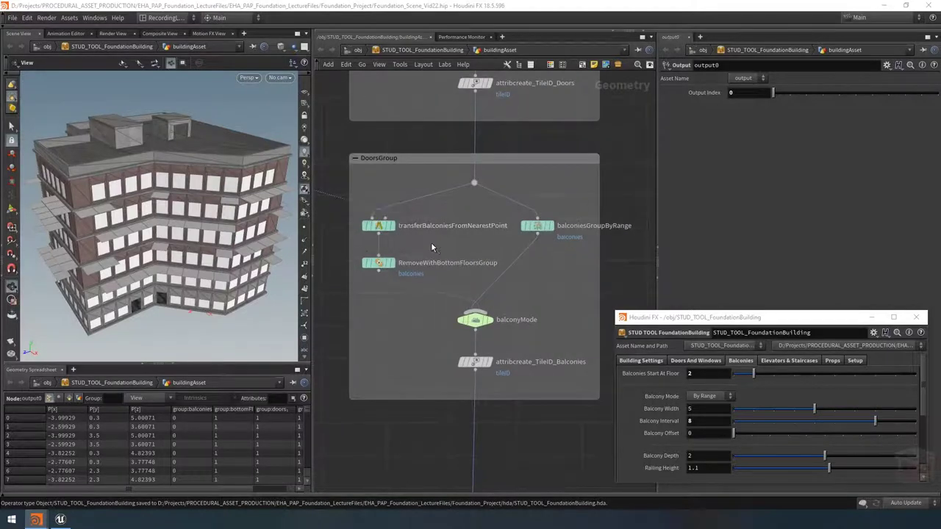
{"action": "scroll", "coordinate": [431, 241], "scroll_direction": "up", "scroll_amount": 2}
{"action": "scroll", "coordinate": [486, 272], "scroll_direction": "down", "scroll_amount": 2}
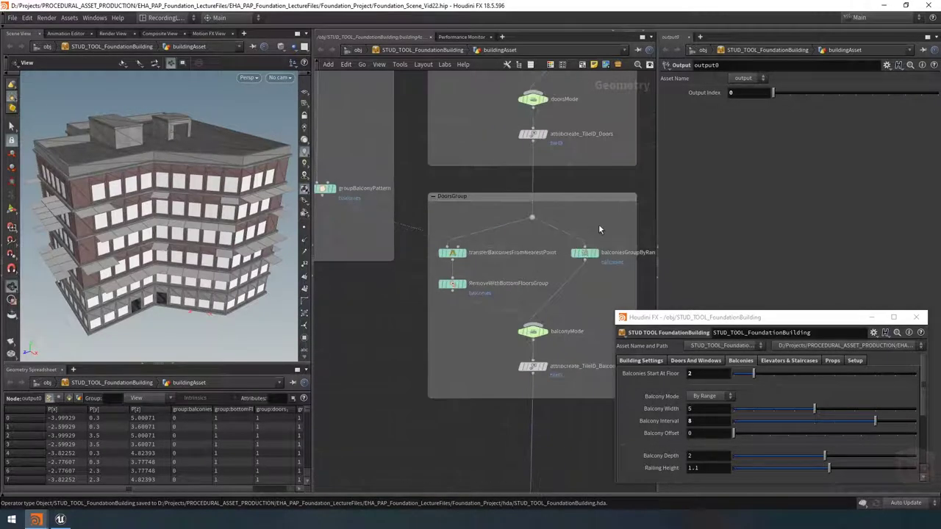
{"action": "middle_click_drag", "start_coordinate": [611, 224], "coordinate": [546, 231]}
{"action": "left_click", "coordinate": [518, 261]}
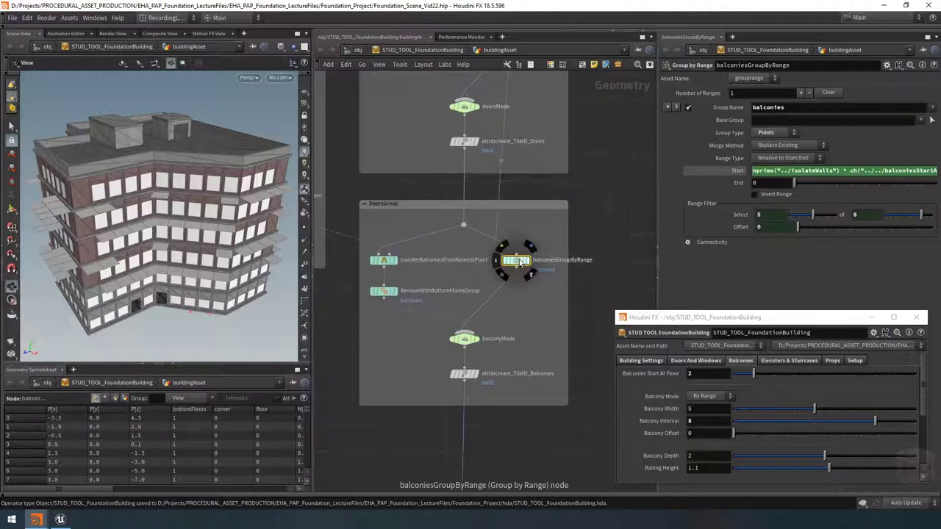
{"action": "middle_click_drag", "start_coordinate": [438, 252], "coordinate": [544, 281]}
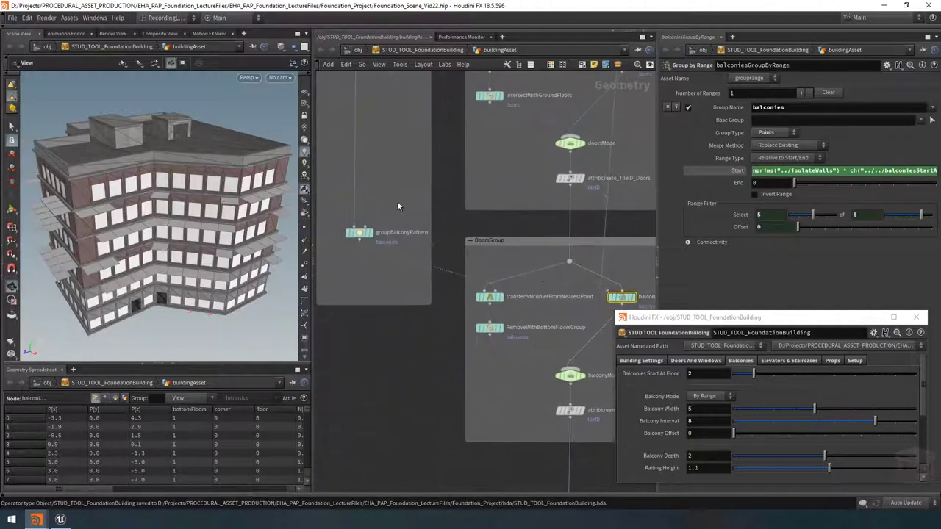
{"action": "left_click", "coordinate": [358, 234]}
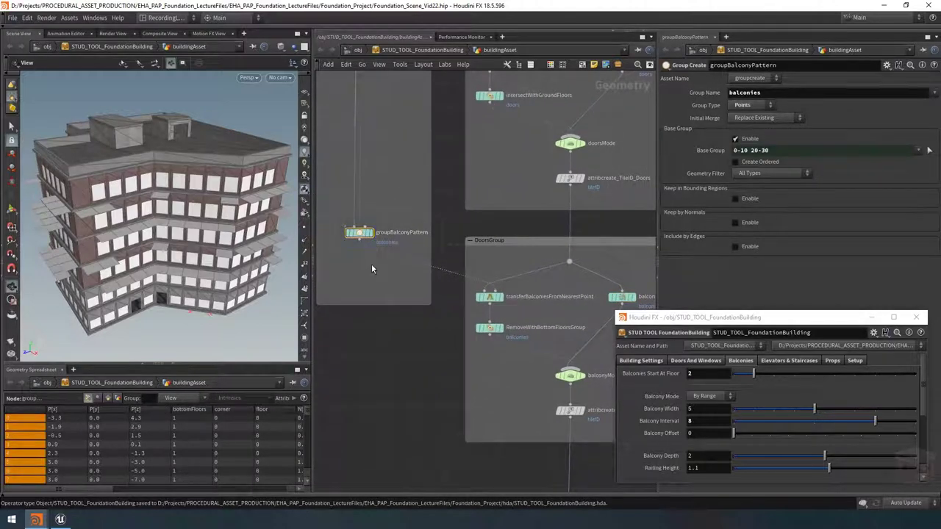
{"action": "scroll", "coordinate": [371, 269], "scroll_direction": "down", "scroll_amount": 3}
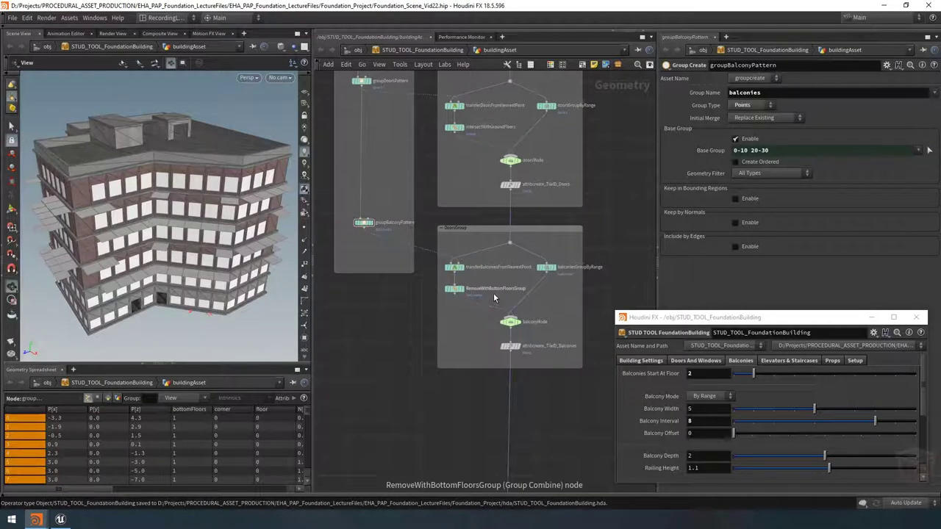
Undo the last node move and shift the tile loop and all downstream network boxes down, leaving space below the balcony group box
{"action": "key", "text": "ctrl+z"}
{"action": "scroll", "coordinate": [542, 276], "scroll_direction": "down", "scroll_amount": 5}
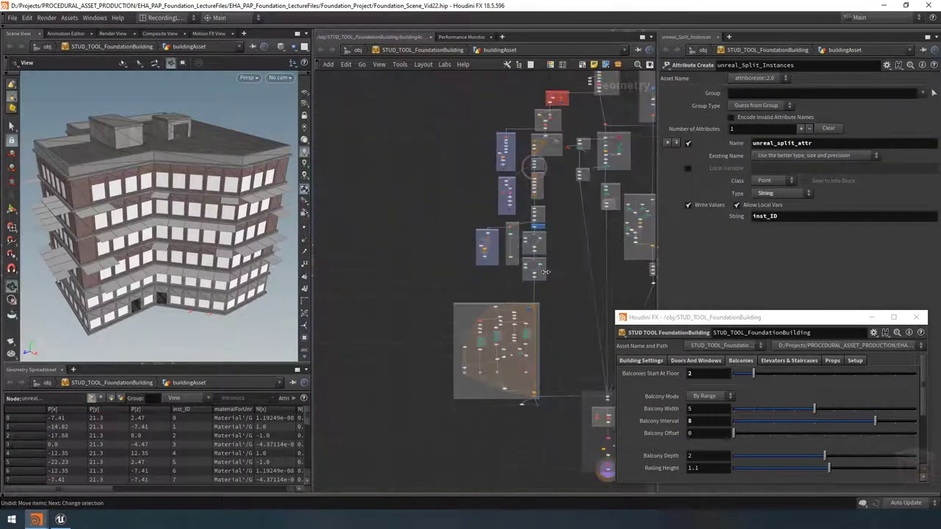
{"action": "scroll", "coordinate": [567, 290], "scroll_direction": "up", "scroll_amount": 2}
{"action": "middle_click_drag", "start_coordinate": [437, 235], "coordinate": [419, 224]}
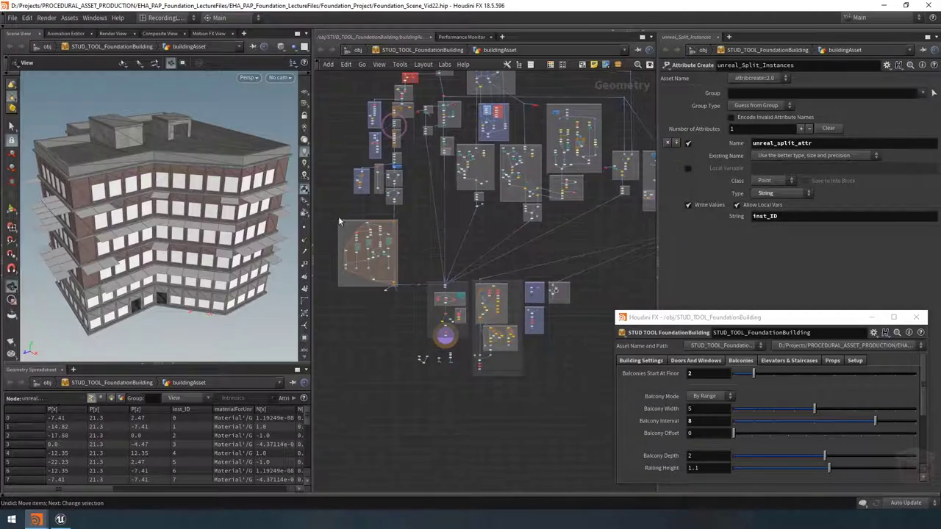
{"action": "left_click_drag", "start_coordinate": [332, 219], "coordinate": [474, 383]}
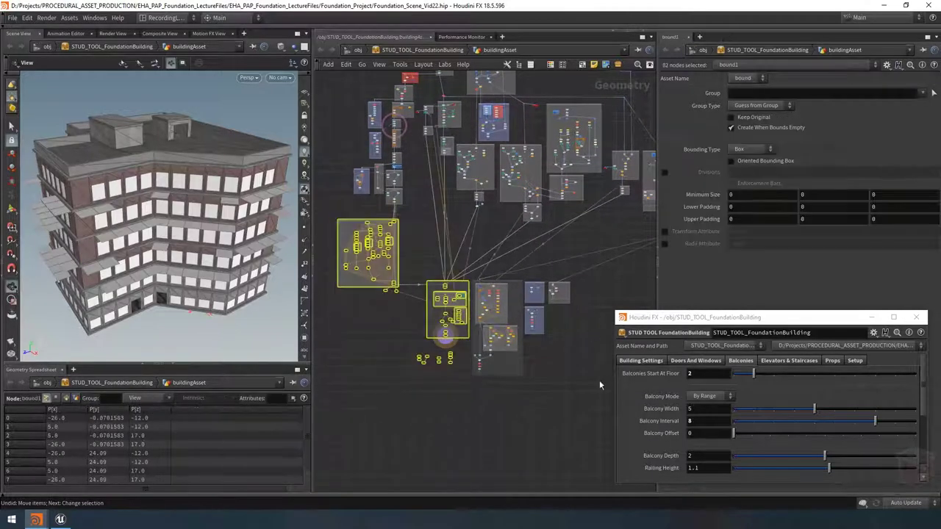
{"action": "left_click_drag", "start_coordinate": [591, 404], "coordinate": [417, 279], "text": "shift"}
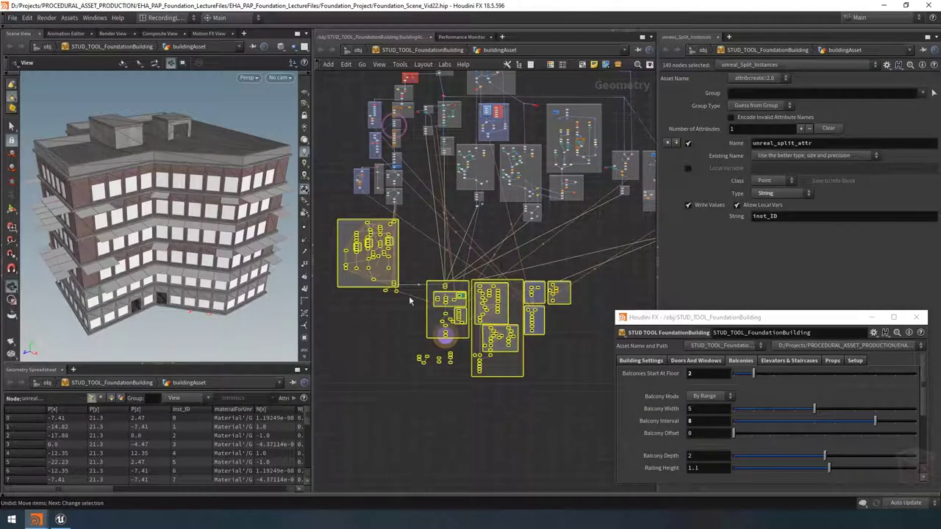
{"action": "scroll", "coordinate": [364, 228], "scroll_direction": "up", "scroll_amount": 10}
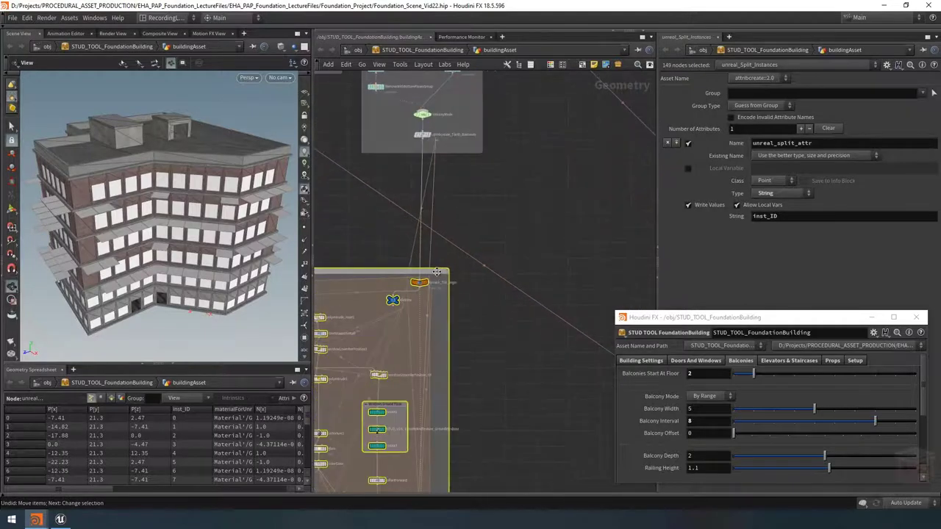
{"action": "left_click_drag", "start_coordinate": [438, 300], "coordinate": [439, 437]}
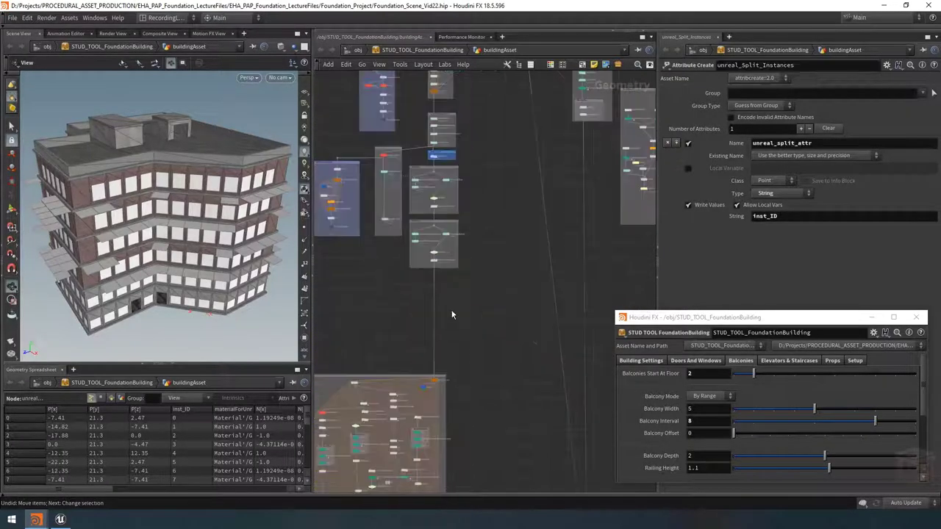
Extend the pattern network box downward and place a copy of groupBalconyPattern inside it, wired below the original
{"action": "middle_click_drag", "start_coordinate": [452, 310], "coordinate": [466, 304]}
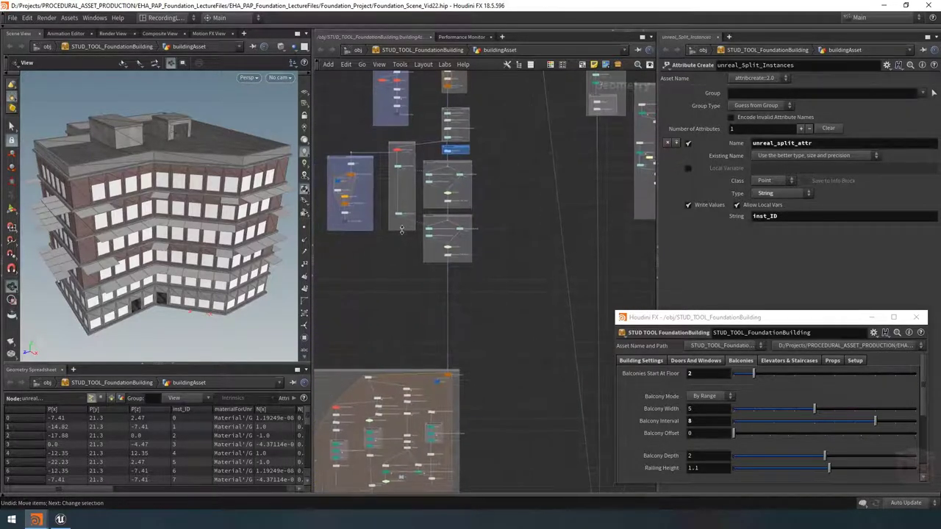
{"action": "left_click_drag", "start_coordinate": [401, 230], "coordinate": [415, 291]}
{"action": "scroll", "coordinate": [372, 147], "scroll_direction": "up", "scroll_amount": 6}
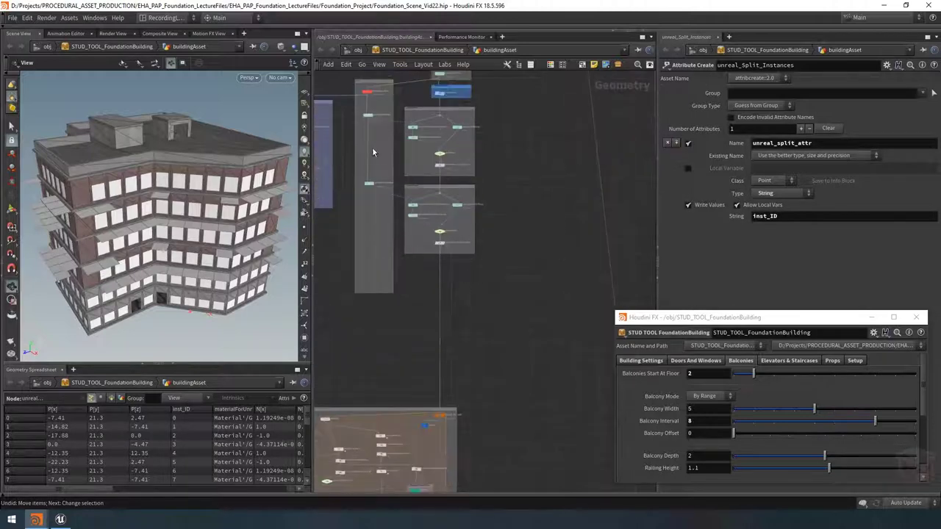
{"action": "left_click_drag", "start_coordinate": [334, 250], "coordinate": [335, 249]}
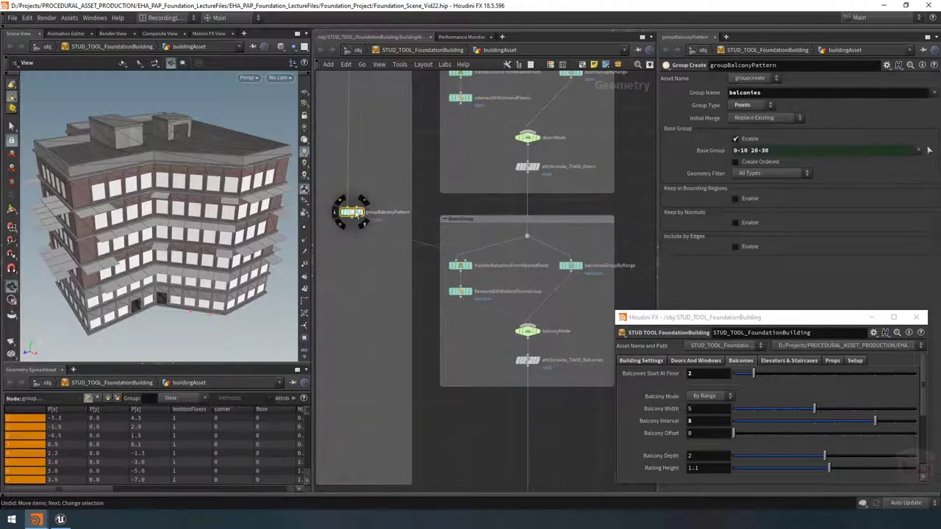
{"action": "key", "text": "ctrl+c"}
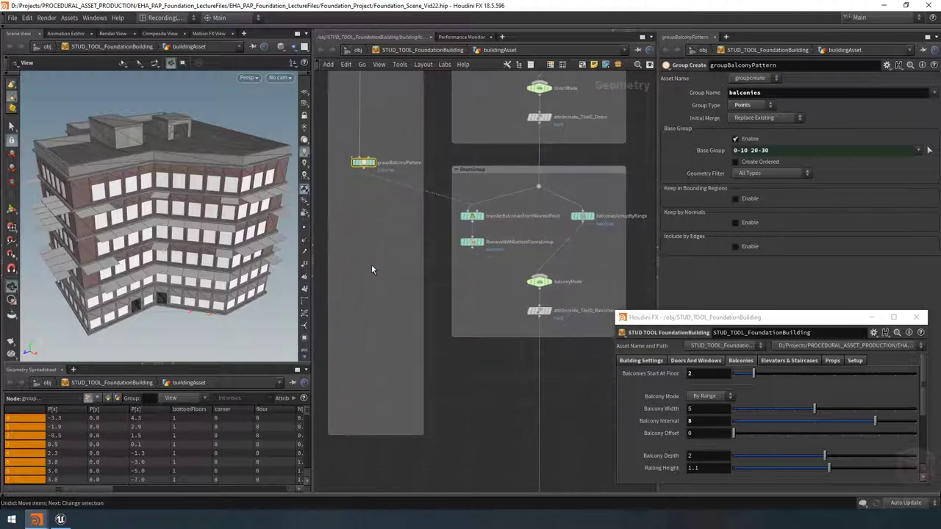
{"action": "key", "text": "ctrl+v"}
{"action": "left_click", "coordinate": [373, 388]}
{"action": "left_click_drag", "start_coordinate": [366, 276], "coordinate": [363, 173]}
{"action": "left_click_drag", "start_coordinate": [378, 389], "coordinate": [365, 372]}
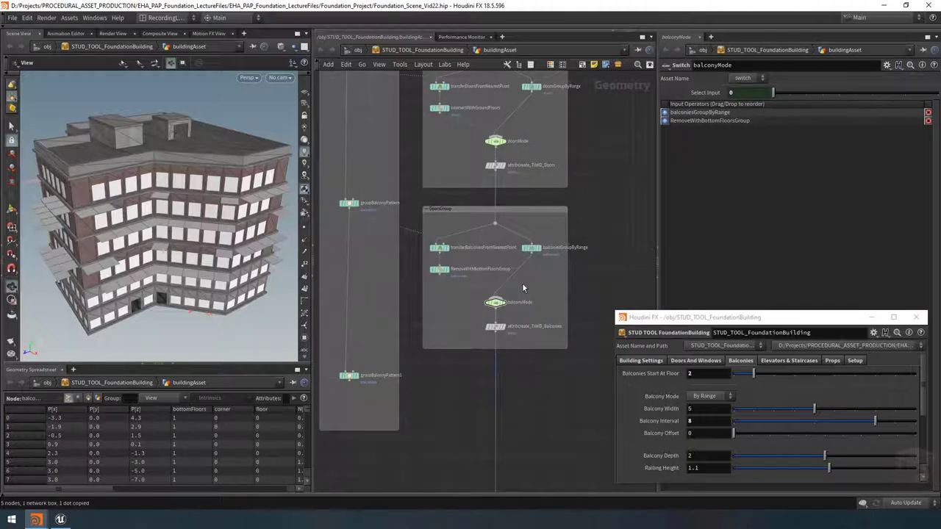
Duplicate the balcony DoorsGroup network box with all its nodes and place the copy below the original
{"action": "left_click_drag", "start_coordinate": [588, 198], "coordinate": [417, 371]}
{"action": "key", "text": "ctrl+c"}
{"action": "scroll", "coordinate": [530, 386], "scroll_direction": "down", "scroll_amount": 2}
{"action": "middle_click_drag", "start_coordinate": [533, 388], "coordinate": [504, 318]}
{"action": "key", "text": "ctrl+v"}
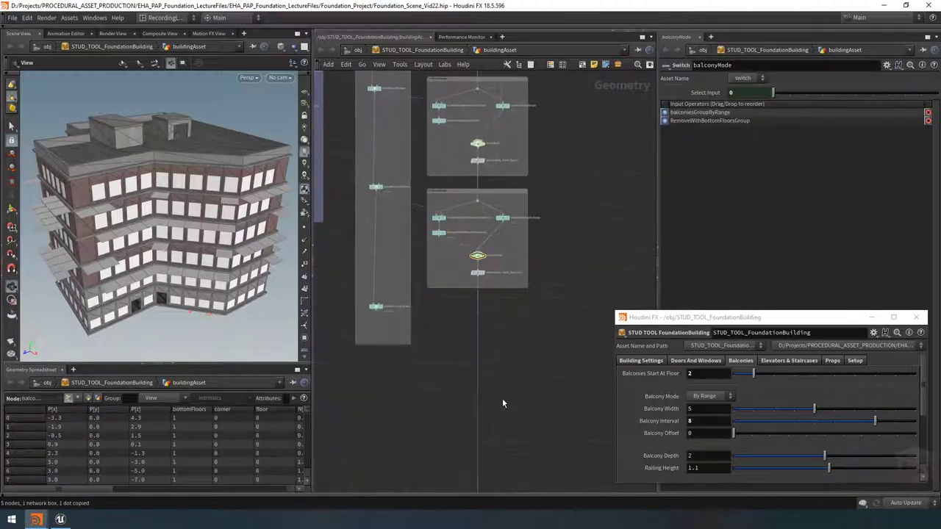
{"action": "left_click_drag", "start_coordinate": [498, 351], "coordinate": [539, 339]}
Wire the copied box between attribcreate_TileID_Balconies and the tile loop, feed it groupBalconyPattern1, and align it under the original
{"action": "left_click", "coordinate": [525, 317]}
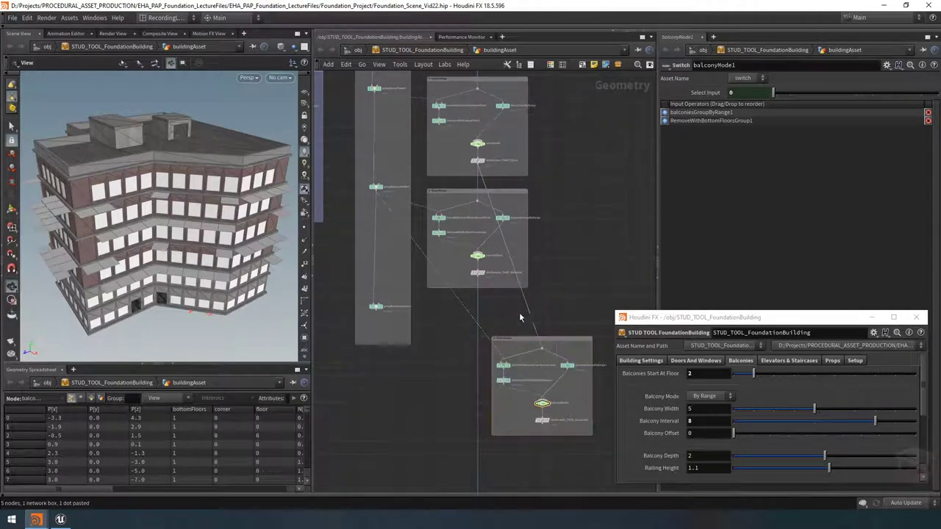
{"action": "left_click", "coordinate": [477, 278]}
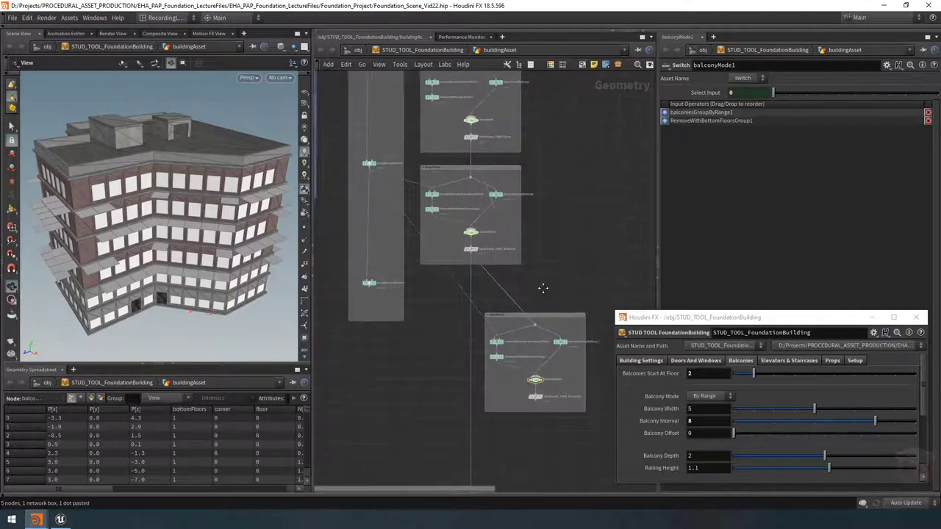
{"action": "middle_click_drag", "start_coordinate": [469, 314], "coordinate": [461, 289]}
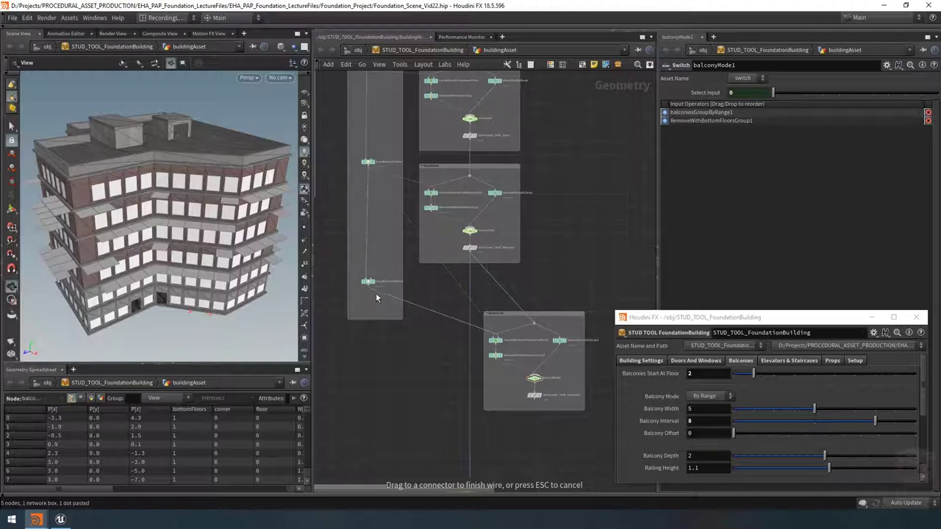
{"action": "left_click", "coordinate": [470, 412]}
{"action": "left_click", "coordinate": [471, 416]}
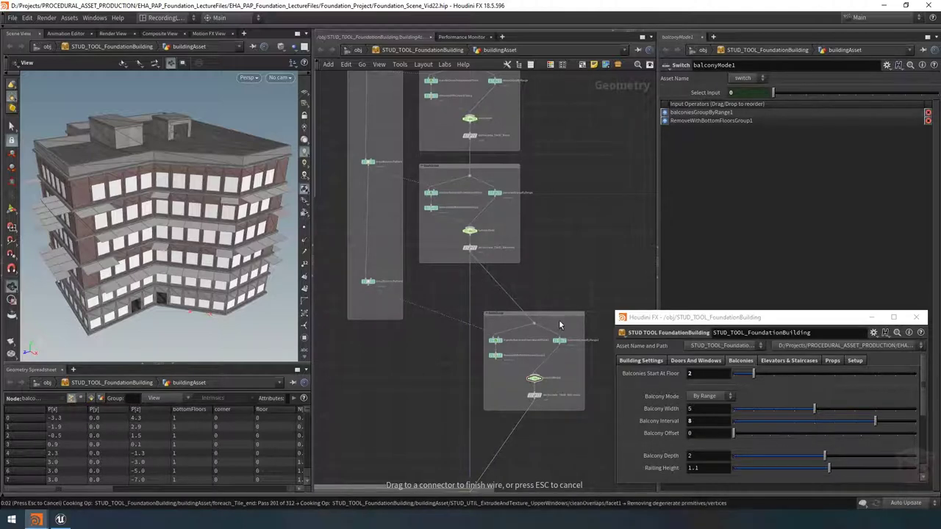
{"action": "left_click_drag", "start_coordinate": [558, 315], "coordinate": [490, 295]}
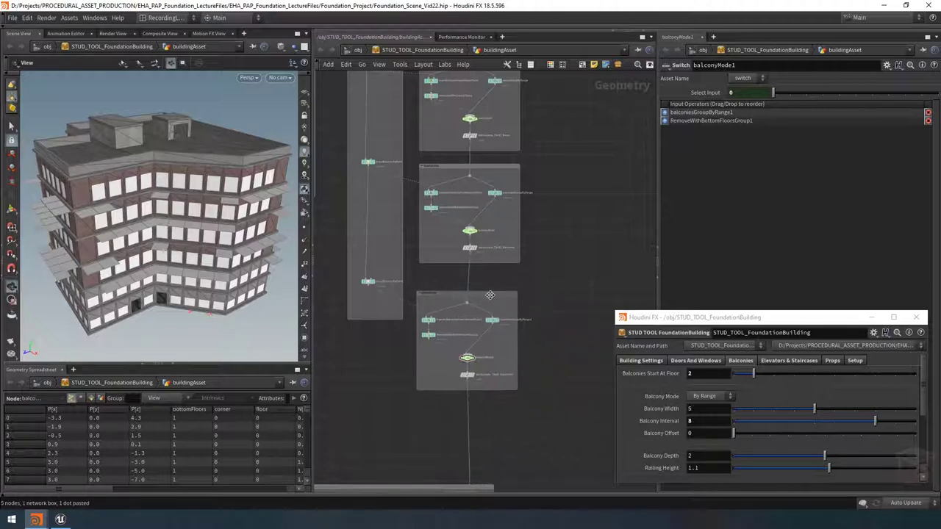
Rename the duplicated network box as Groups For Balcony Doors
{"action": "scroll", "coordinate": [419, 338], "scroll_direction": "up", "scroll_amount": 4}
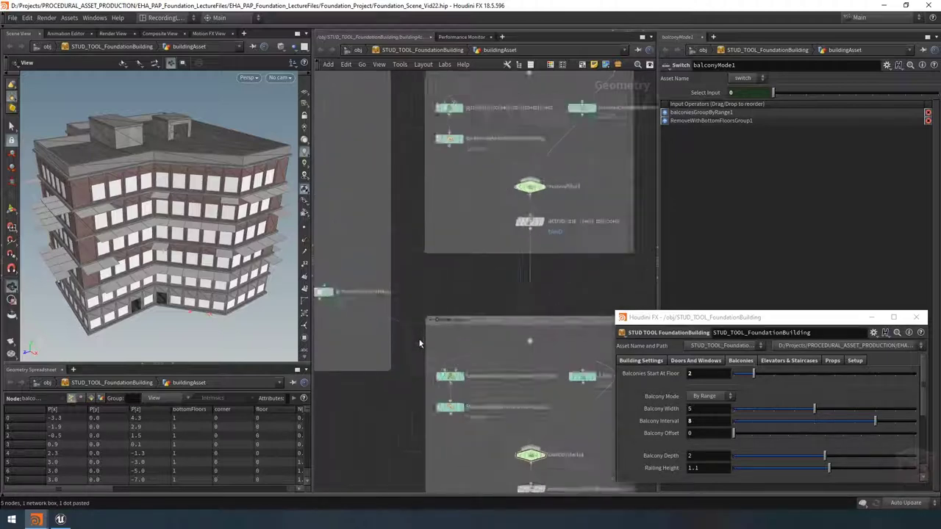
{"action": "double_click", "coordinate": [467, 317]}
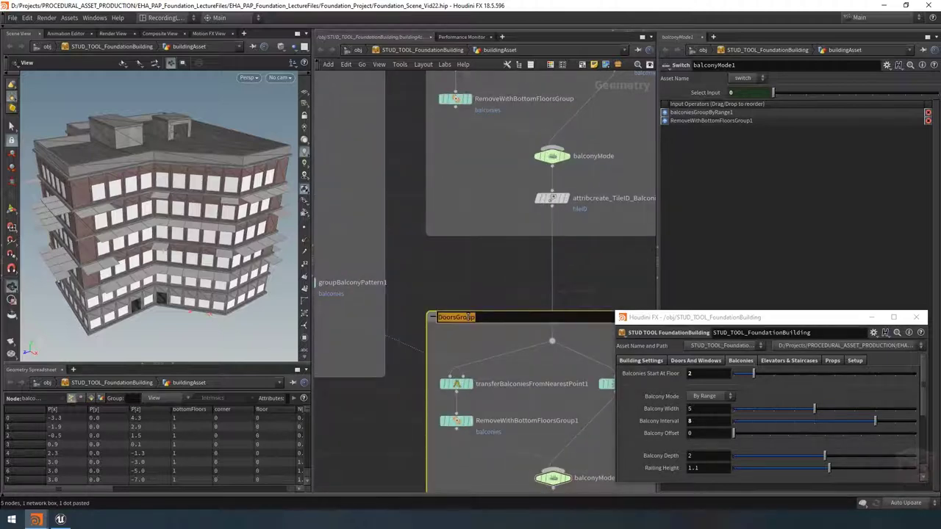
{"action": "type", "text": "Groups For Balcony D"}
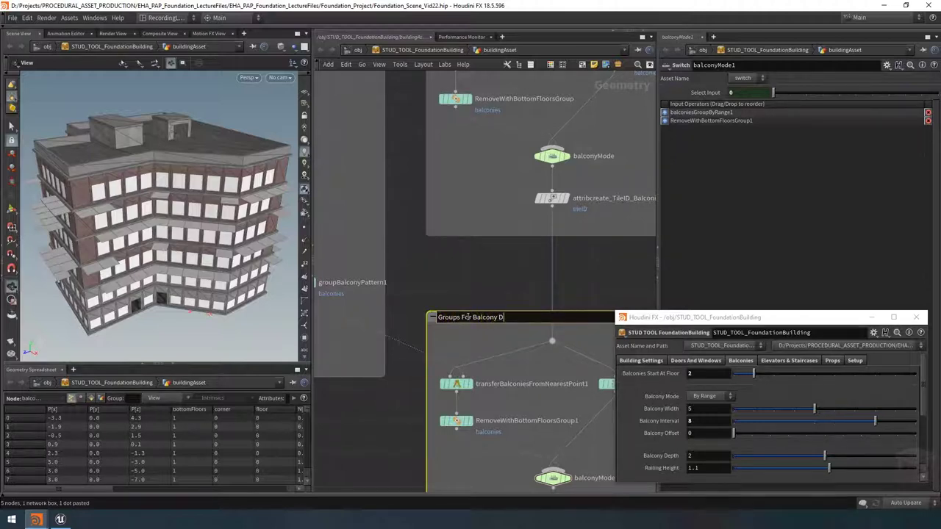
{"action": "type", "text": "oors"}
{"action": "key", "text": "Return"}
Rename the original balcony network box from DoorsGroup to Balcony Groups
{"action": "scroll", "coordinate": [467, 315], "scroll_direction": "down", "scroll_amount": 4}
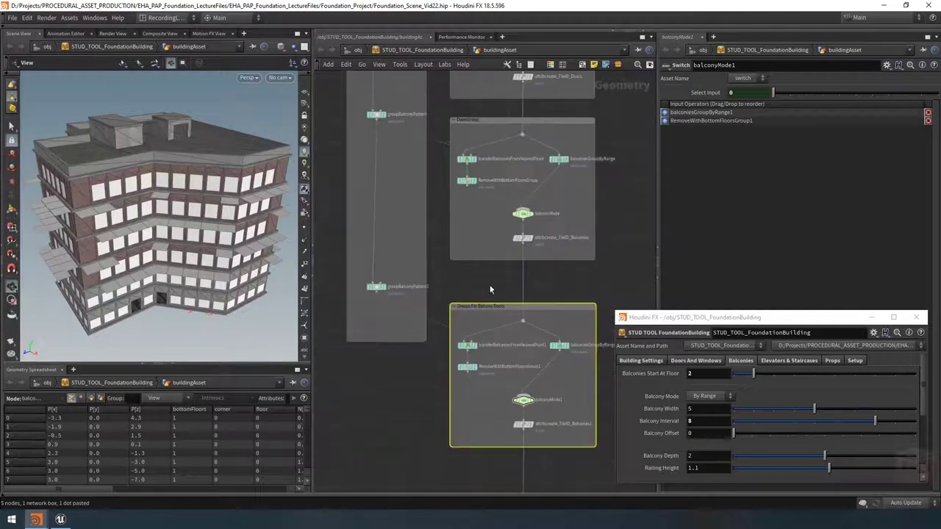
{"action": "scroll", "coordinate": [439, 253], "scroll_direction": "up", "scroll_amount": 3}
{"action": "double_click", "coordinate": [430, 259]}
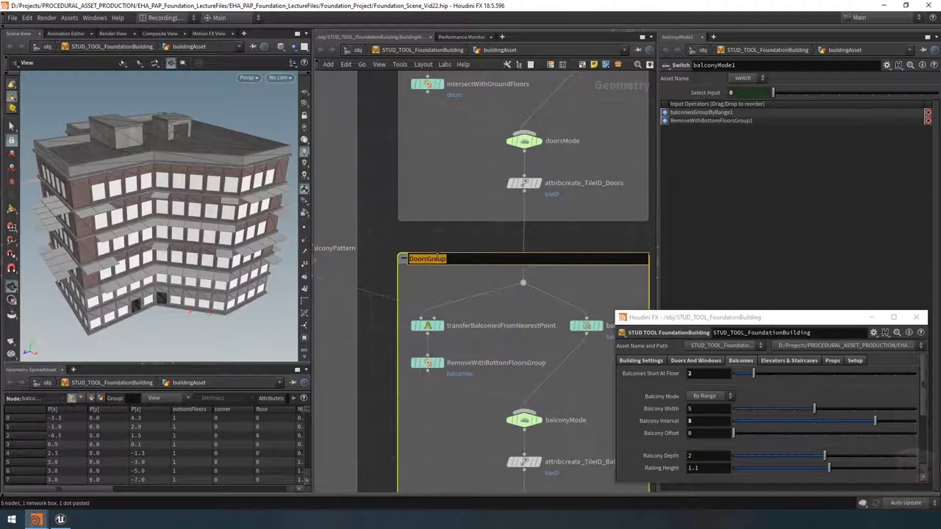
{"action": "type", "text": "Balcony Group"}
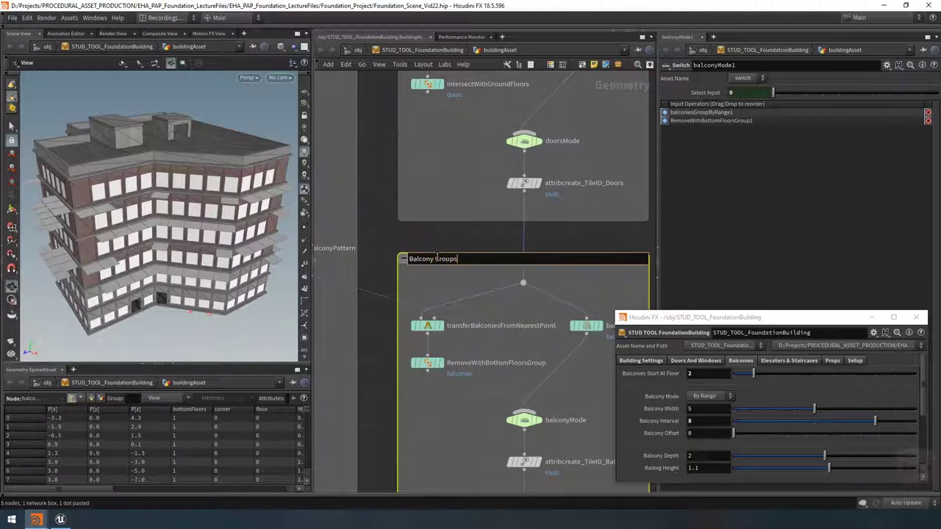
{"action": "key", "text": "Return"}
Examine groupBalconyPattern1 and the nodes in the Groups For Balcony Doors box alongside the asset's balcony parameters
{"action": "scroll", "coordinate": [437, 256], "scroll_direction": "down", "scroll_amount": 5}
{"action": "middle_click_drag", "start_coordinate": [581, 265], "coordinate": [577, 222]}
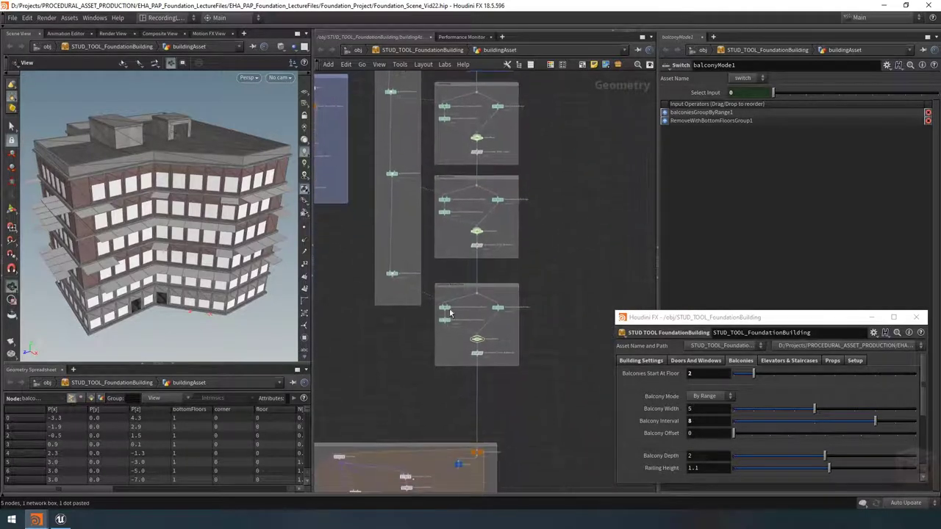
{"action": "scroll", "coordinate": [491, 267], "scroll_direction": "up", "scroll_amount": 3}
{"action": "middle_click_drag", "start_coordinate": [491, 266], "coordinate": [471, 251]}
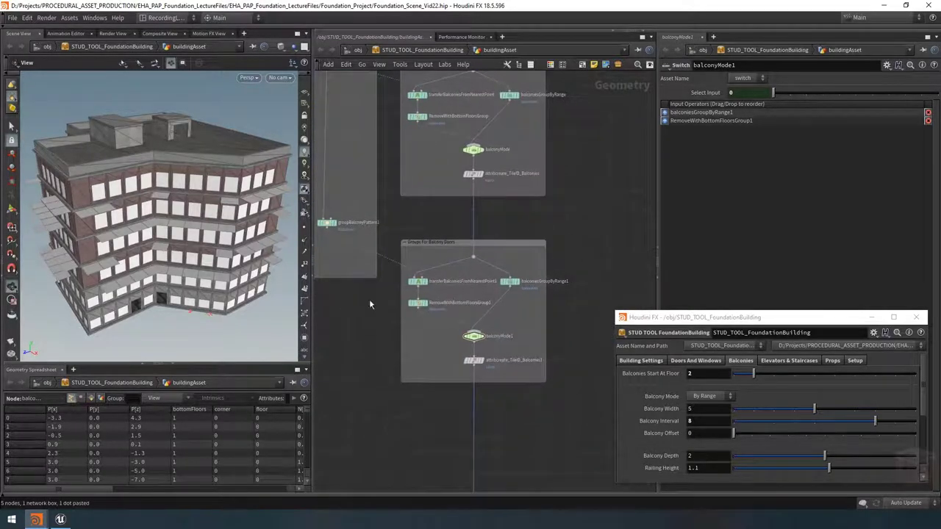
{"action": "scroll", "coordinate": [392, 281], "scroll_direction": "up", "scroll_amount": 4}
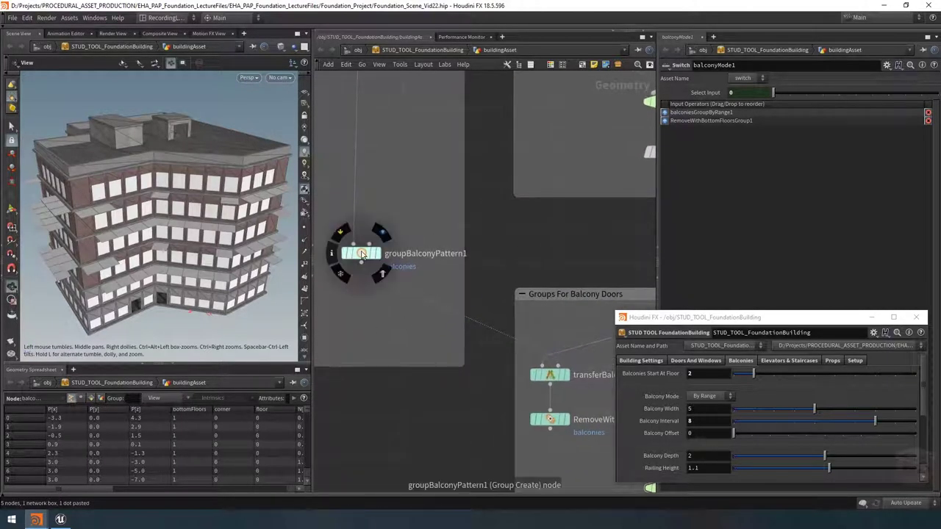
{"action": "scroll", "coordinate": [375, 272], "scroll_direction": "down", "scroll_amount": 4}
{"action": "middle_click_drag", "start_coordinate": [385, 285], "coordinate": [319, 267]}
{"action": "scroll", "coordinate": [433, 283], "scroll_direction": "up", "scroll_amount": 3}
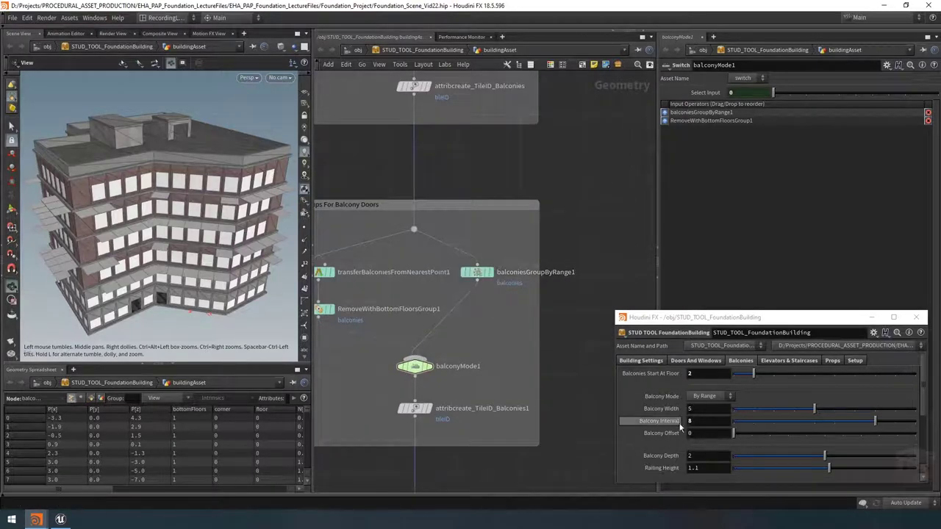
{"action": "scroll", "coordinate": [468, 341], "scroll_direction": "down", "scroll_amount": 3}
{"action": "middle_click_drag", "start_coordinate": [467, 341], "coordinate": [505, 345]}
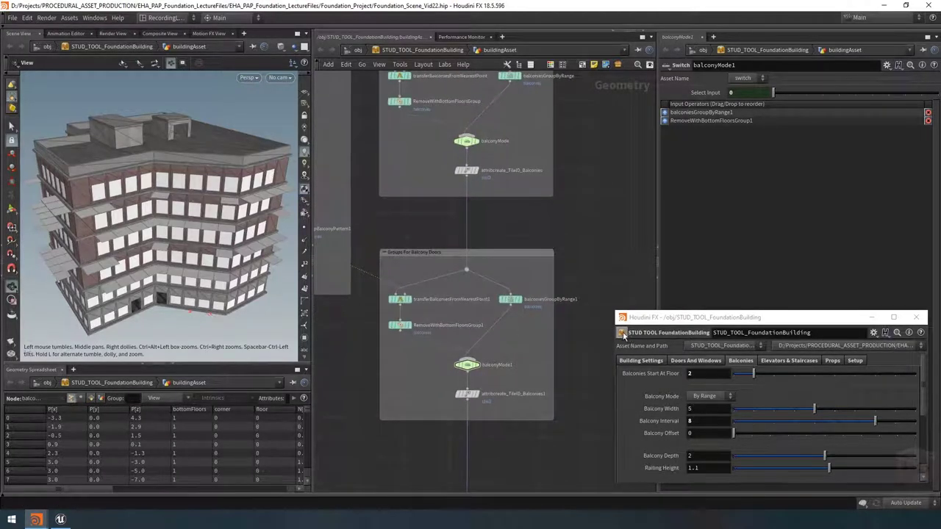
Open the operator type properties of the STUD_TOOL_FoundationBuilding asset and collapse every parameter folder except Balconies
{"action": "left_click", "coordinate": [622, 333]}
{"action": "left_click", "coordinate": [640, 326]}
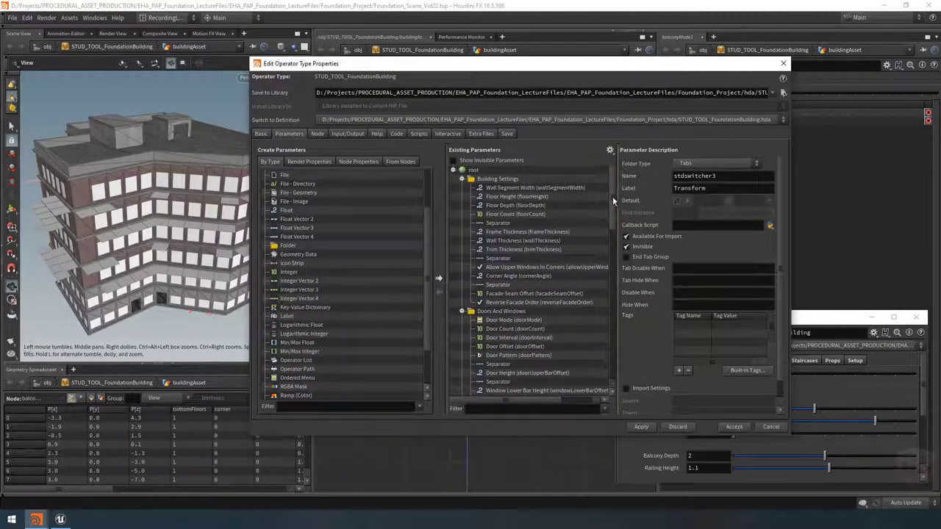
{"action": "left_click", "coordinate": [464, 180]}
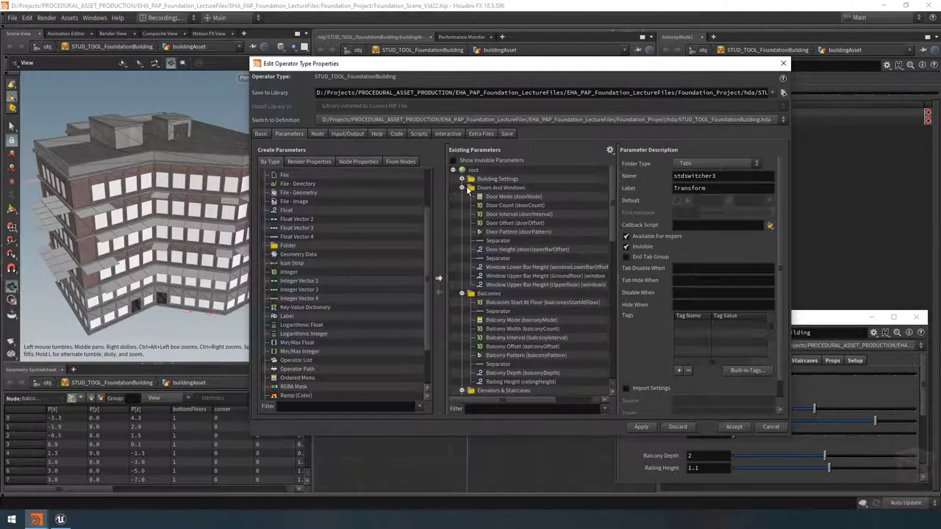
{"action": "left_click", "coordinate": [462, 189]}
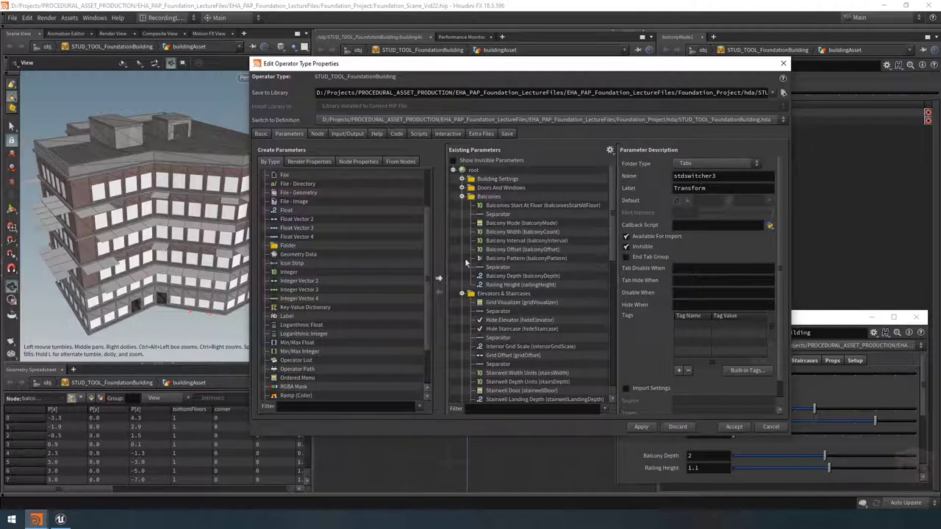
{"action": "left_click", "coordinate": [461, 294]}
{"action": "left_click", "coordinate": [462, 303]}
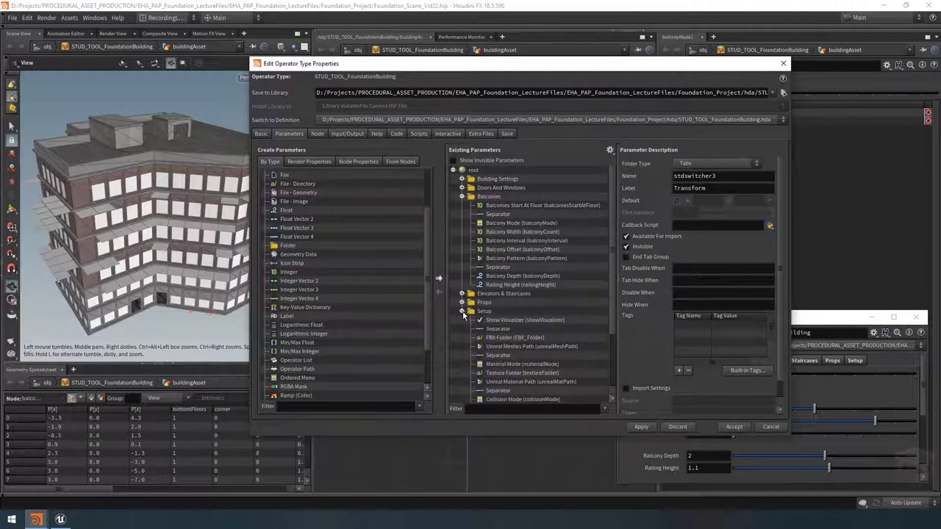
{"action": "left_click", "coordinate": [462, 311]}
Select the Balcony Mode, Balcony Interval, Balcony Offset and Balcony Pattern parameters plus the separator below them for copying
{"action": "left_click", "coordinate": [537, 205]}
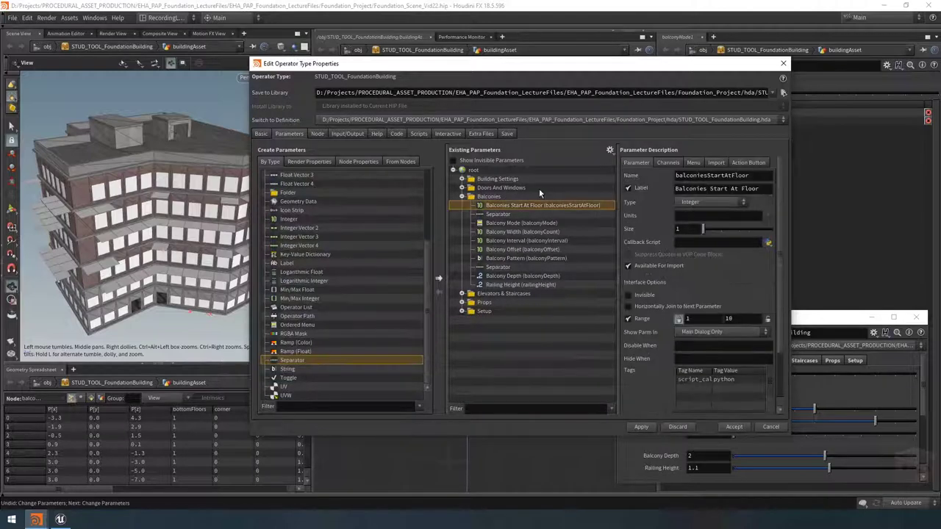
{"action": "left_click", "coordinate": [510, 224]}
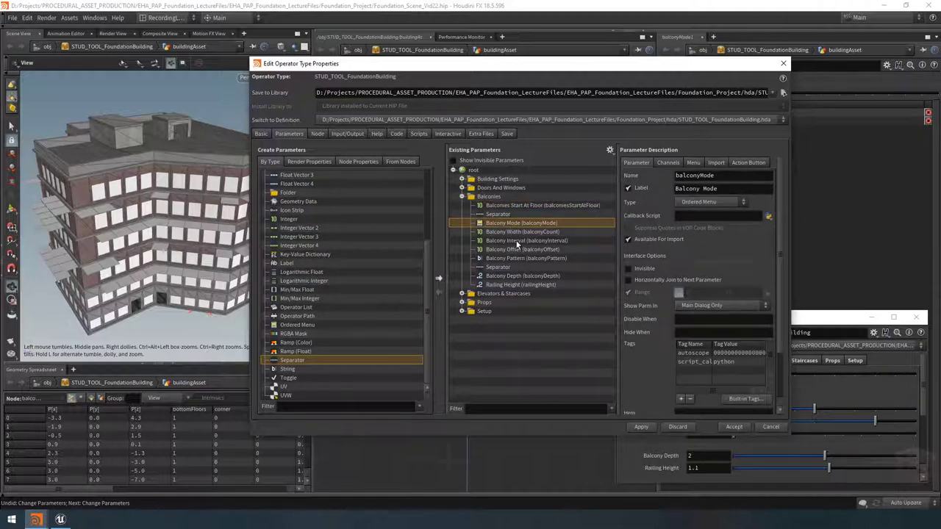
{"action": "left_click", "coordinate": [516, 240], "text": "ctrl"}
{"action": "left_click", "coordinate": [521, 250], "text": "ctrl"}
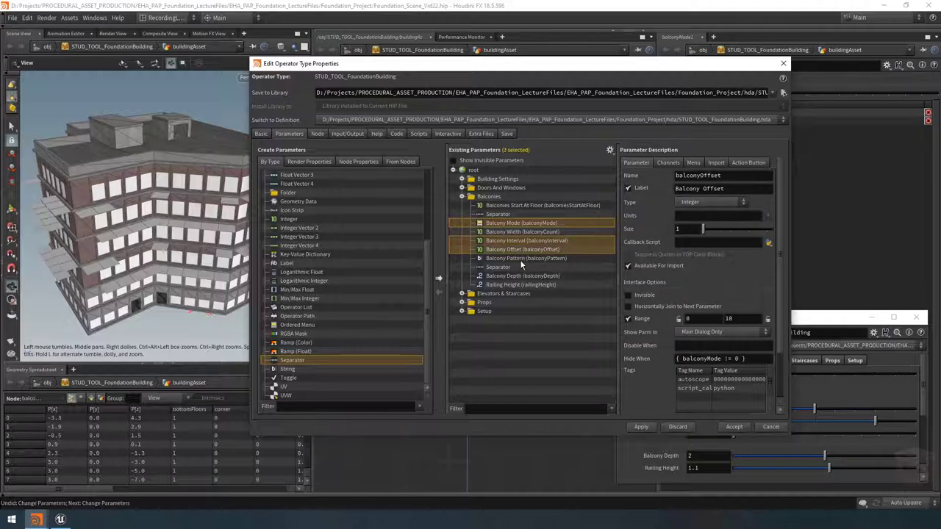
{"action": "left_click", "coordinate": [518, 259], "text": "ctrl"}
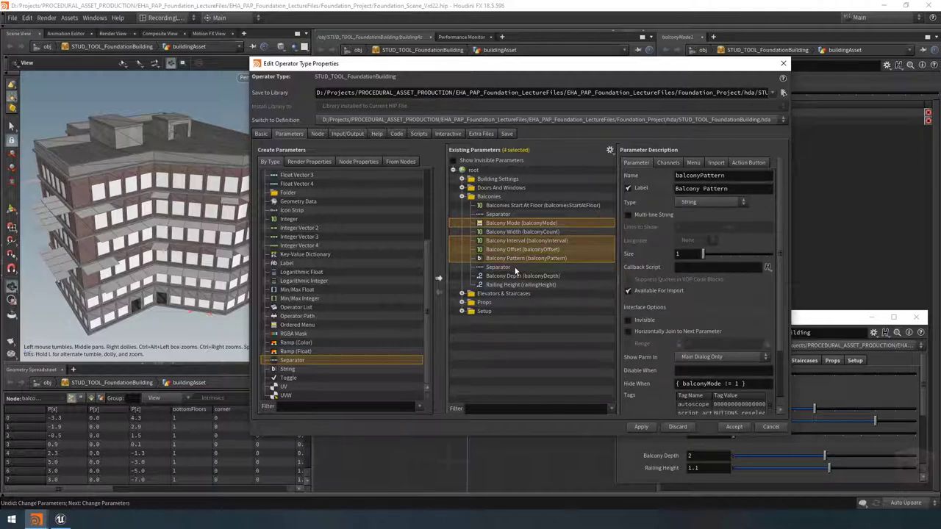
{"action": "left_click", "coordinate": [515, 269], "text": "ctrl"}
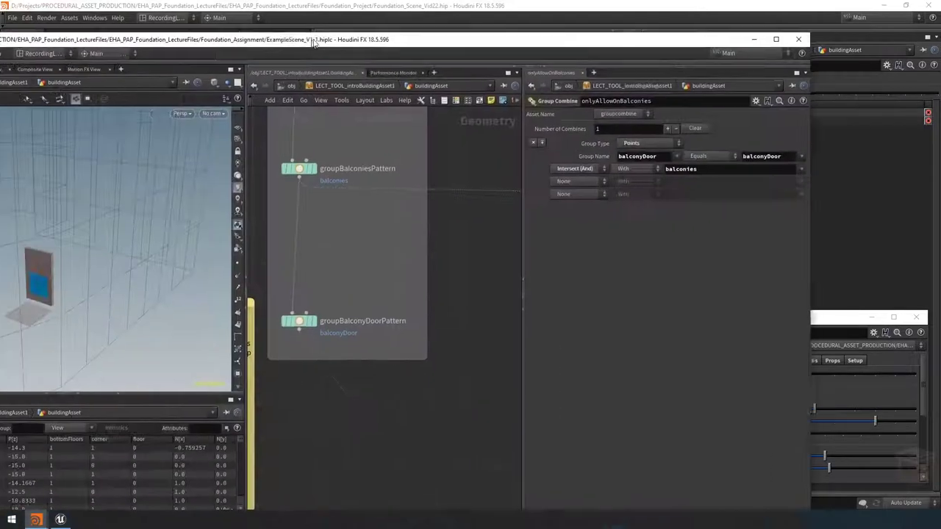
In the ExampleScene_V1-1 Houdini window, display compile_end1 and examine the balcony doors on the finished building from several angles
{"action": "scroll", "coordinate": [513, 299], "scroll_direction": "down", "scroll_amount": 6}
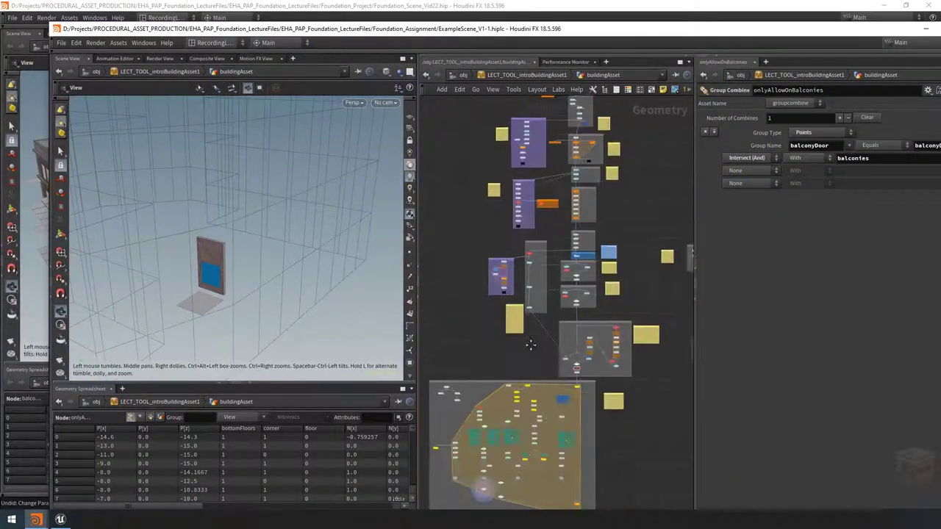
{"action": "scroll", "coordinate": [549, 390], "scroll_direction": "up", "scroll_amount": 4}
{"action": "scroll", "coordinate": [543, 458], "scroll_direction": "up", "scroll_amount": 4}
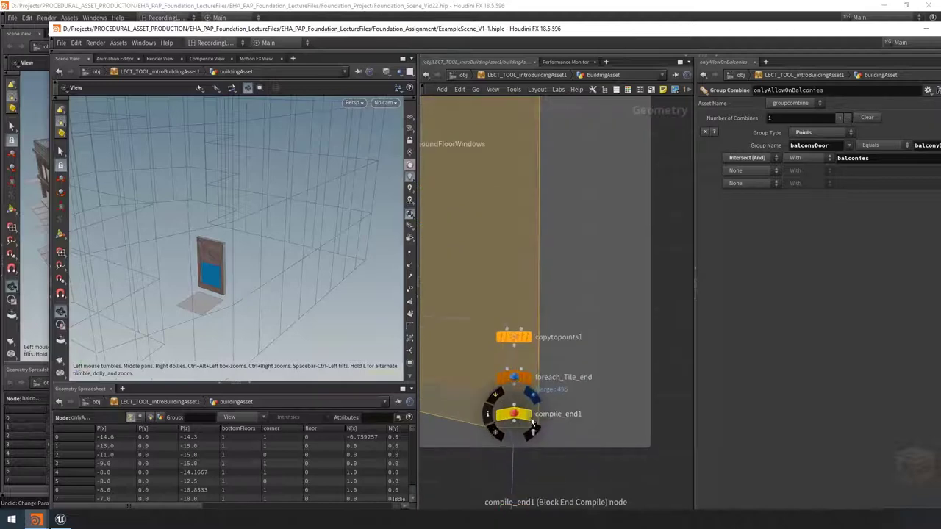
{"action": "left_click", "coordinate": [528, 414]}
{"action": "left_click", "coordinate": [514, 414]}
{"action": "left_click_drag", "start_coordinate": [252, 182], "coordinate": [204, 210]}
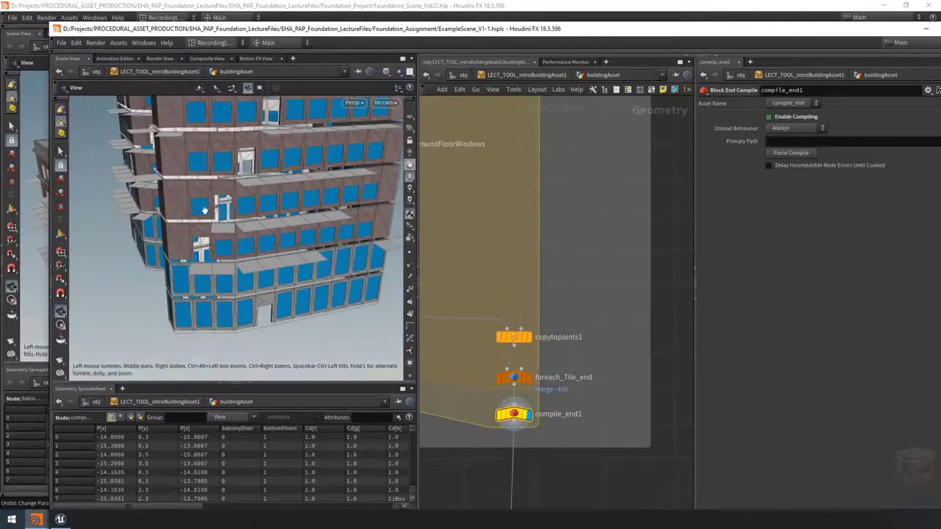
{"action": "left_click_drag", "start_coordinate": [271, 159], "coordinate": [262, 230]}
{"action": "left_click_drag", "start_coordinate": [287, 279], "coordinate": [248, 316]}
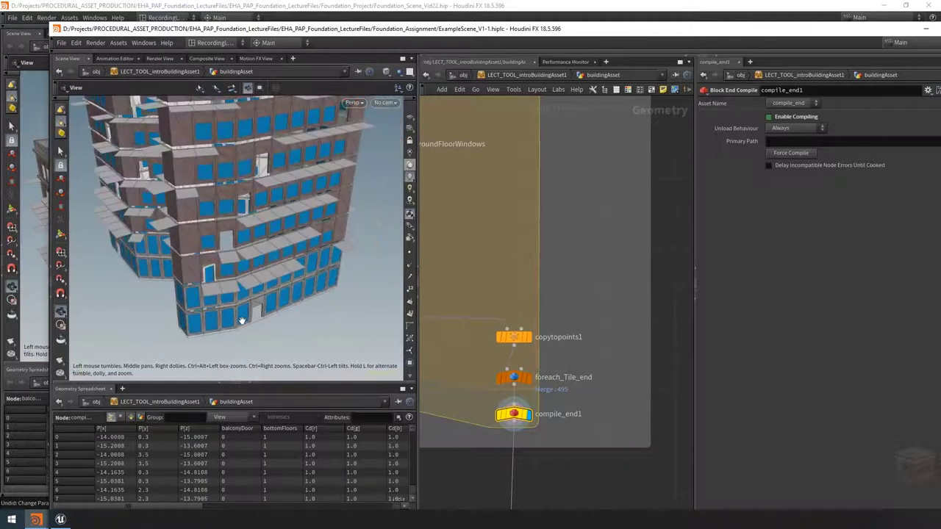
{"action": "left_click_drag", "start_coordinate": [305, 300], "coordinate": [260, 252]}
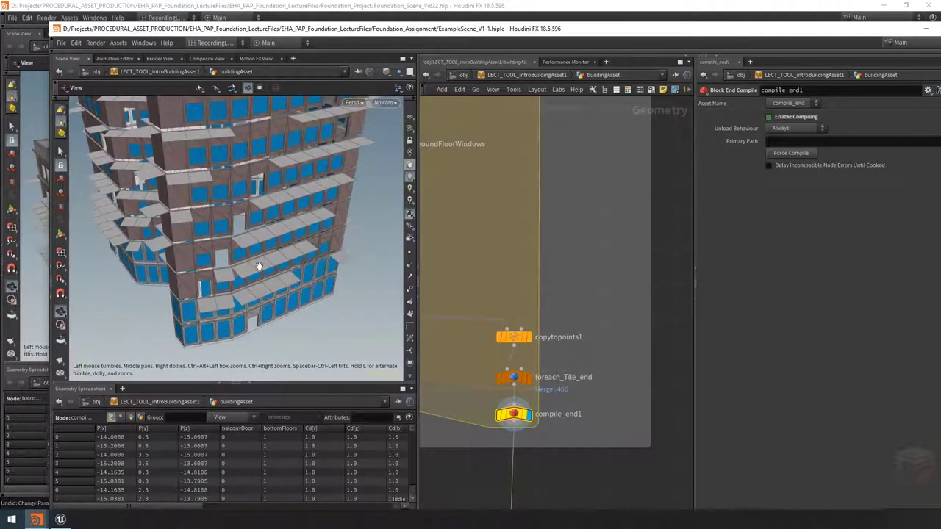
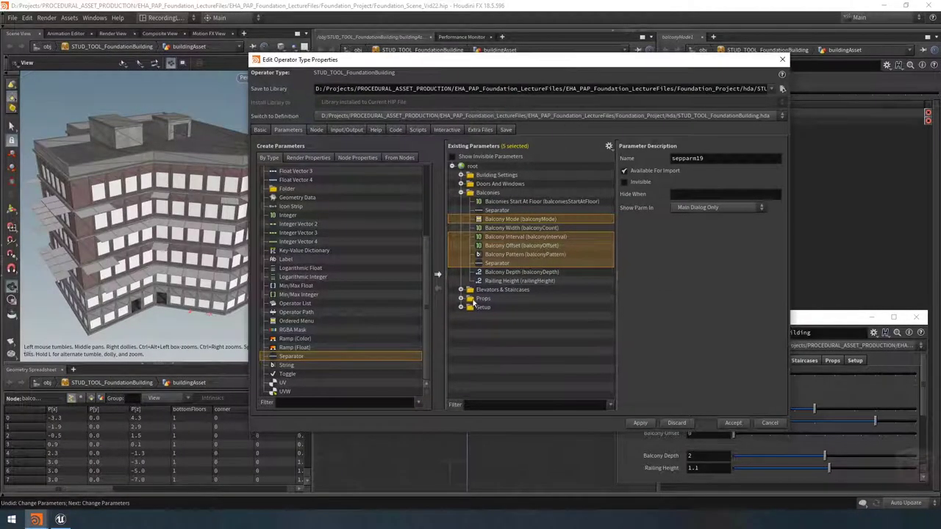
Paste the copied balcony parameters and separator below the separator that follows Balcony Pattern in the STUD_TOOL_FoundationBuilding type properties
{"action": "left_click", "coordinate": [518, 266]}
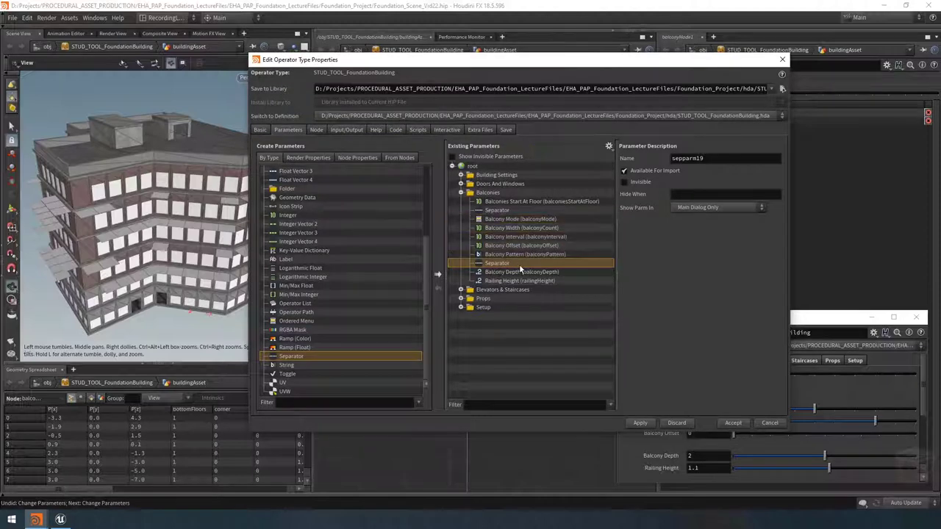
{"action": "key", "text": "ctrl+v"}
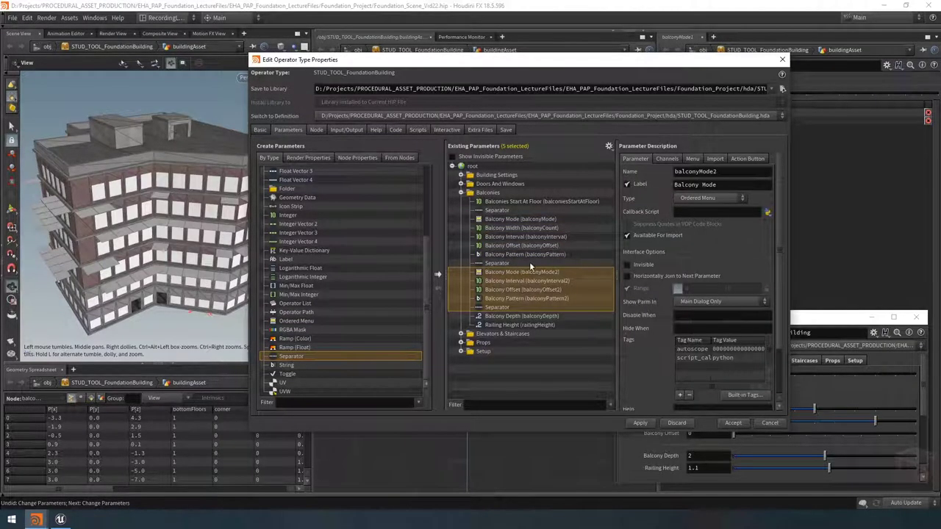
Rename the duplicated mode parameter as balconyDoorMode and label it Balcony Door Mode
{"action": "left_click", "coordinate": [530, 272]}
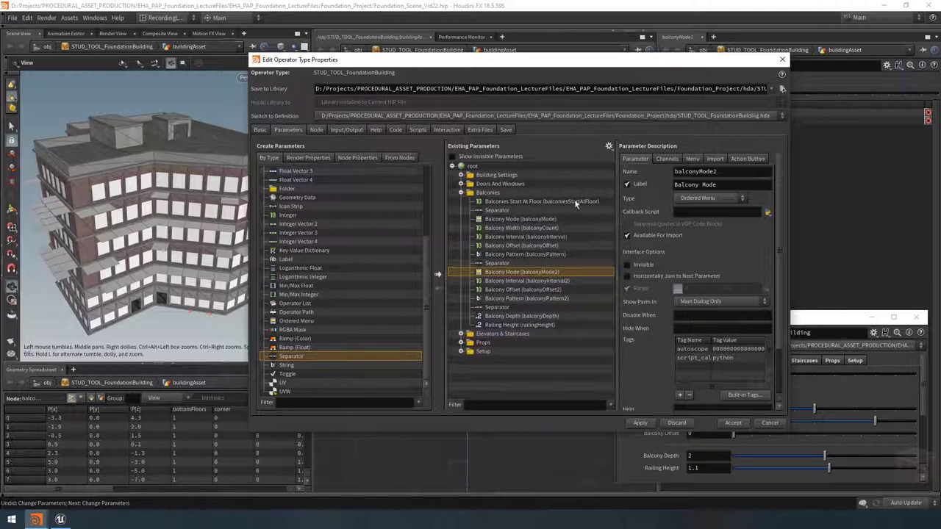
{"action": "left_click", "coordinate": [738, 172]}
{"action": "key", "text": "BackSpace"}
{"action": "type", "text": "Door"}
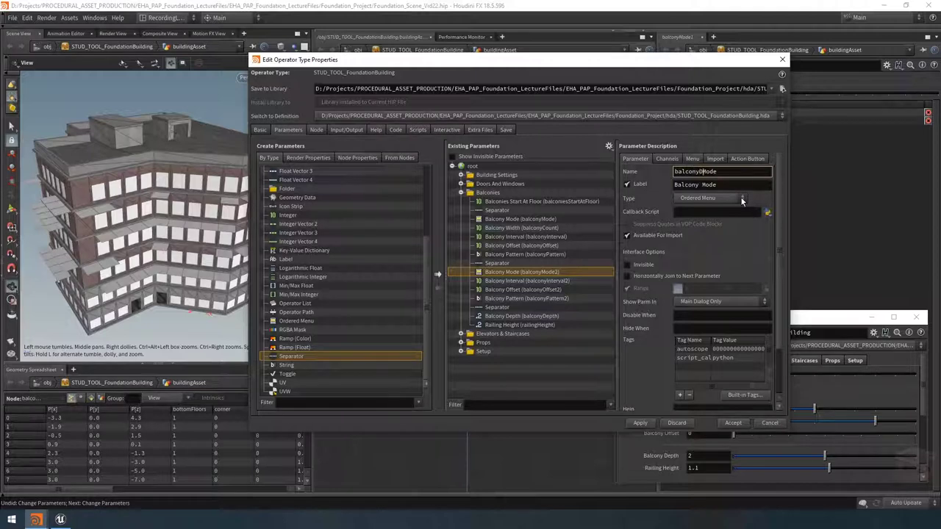
{"action": "key", "text": "Return"}
{"action": "left_click", "coordinate": [700, 184]}
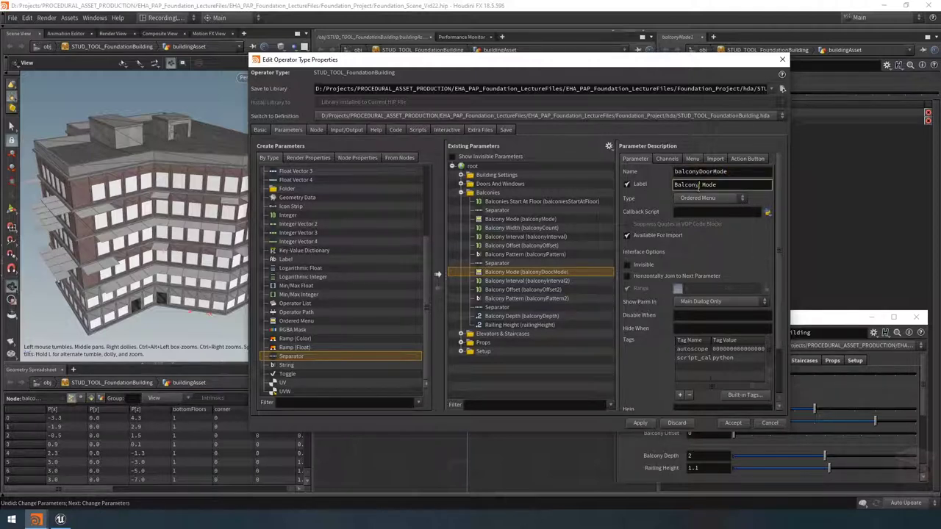
{"action": "type", "text": "Door"}
{"action": "key", "text": "Return"}
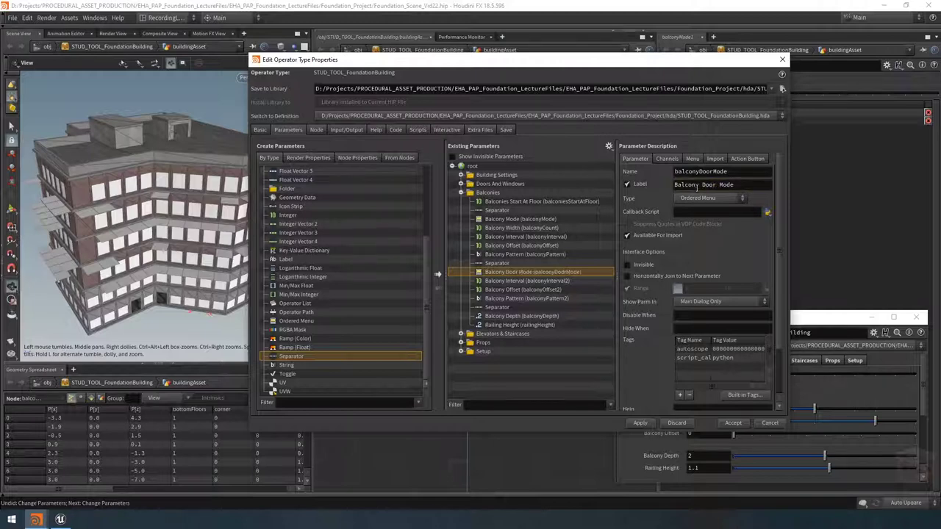
Label the duplicated interval parameter Balcony Door Interval and rename it as balconyDoorInterval
{"action": "left_click", "coordinate": [521, 280]}
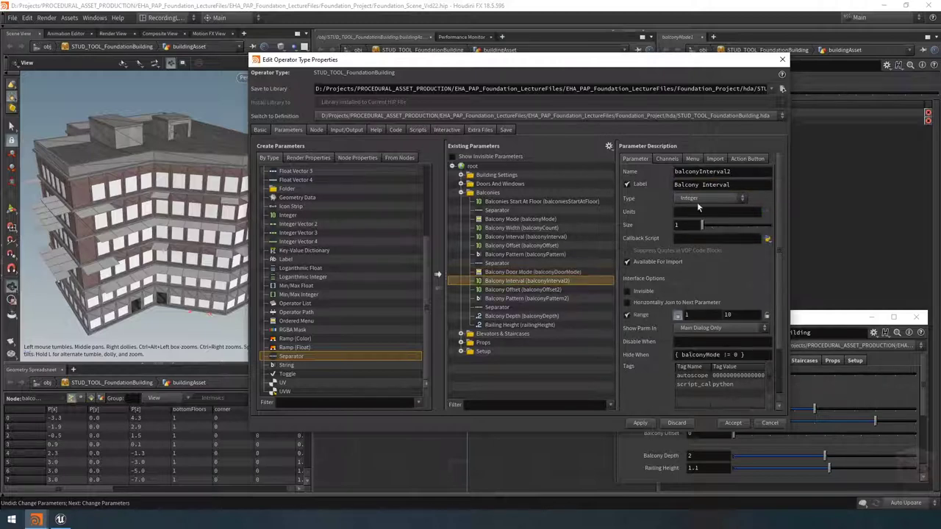
{"action": "left_click", "coordinate": [698, 184]}
{"action": "type", "text": "Door"}
{"action": "key", "text": "Return"}
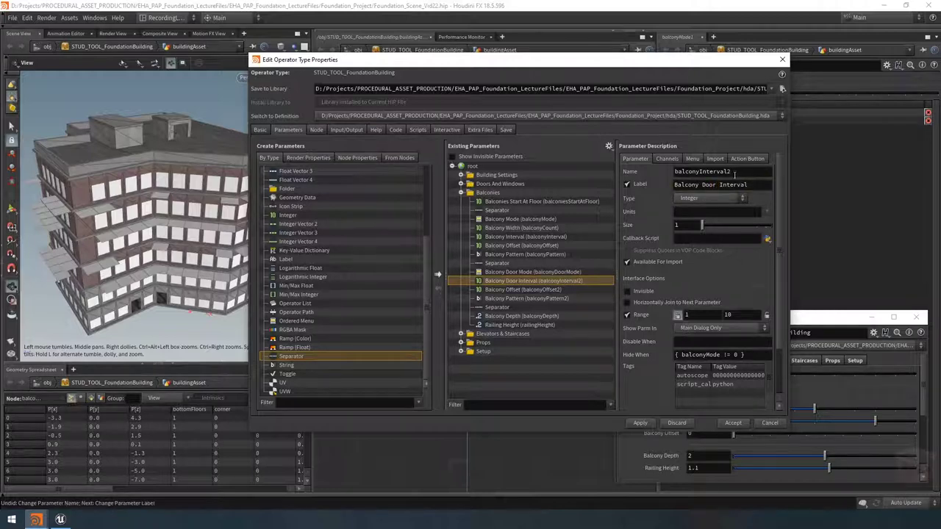
{"action": "left_click", "coordinate": [729, 171]}
{"action": "key", "text": "BackSpace"}
{"action": "left_click", "coordinate": [700, 172]}
{"action": "type", "text": "Door"}
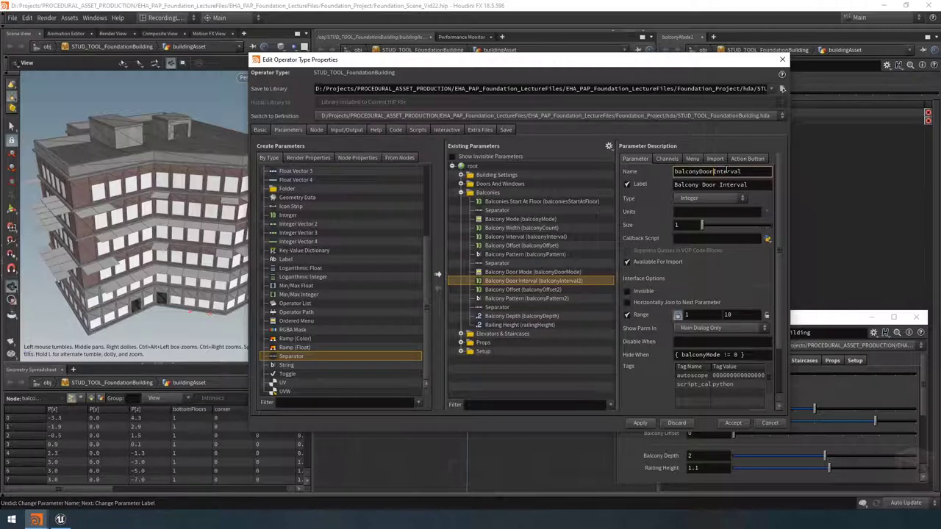
{"action": "key", "text": "Return"}
Rename the duplicated offset parameter as balconyDoorOffset and label it Balcony Door Offset
{"action": "left_click", "coordinate": [527, 291]}
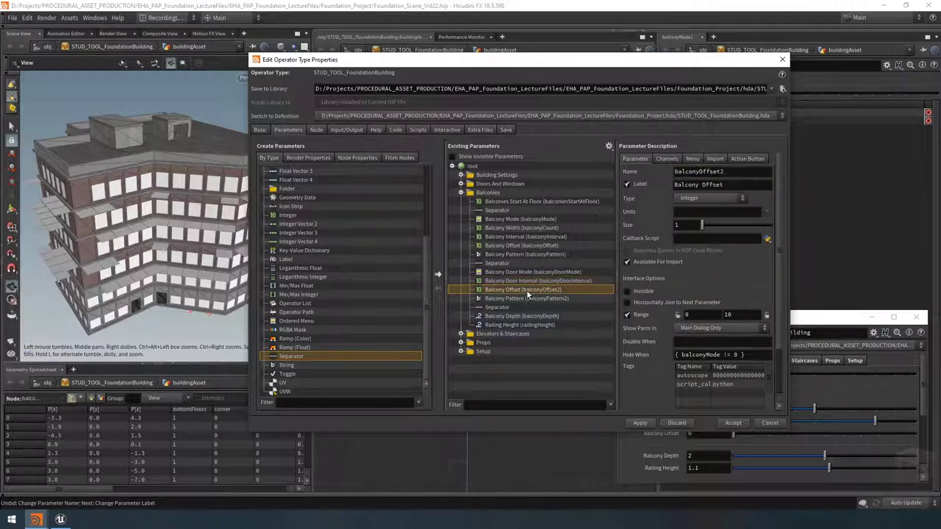
{"action": "left_click", "coordinate": [697, 172]}
{"action": "type", "text": "Door"}
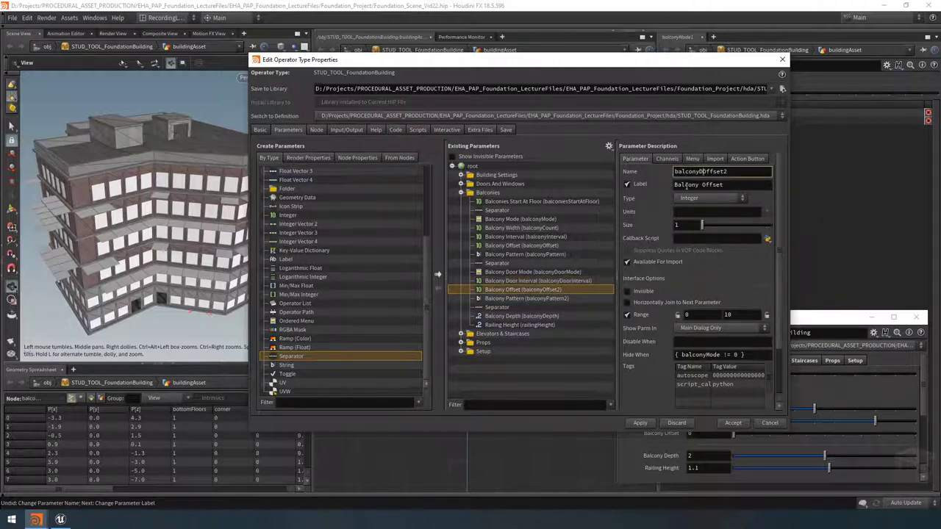
{"action": "key", "text": "Return"}
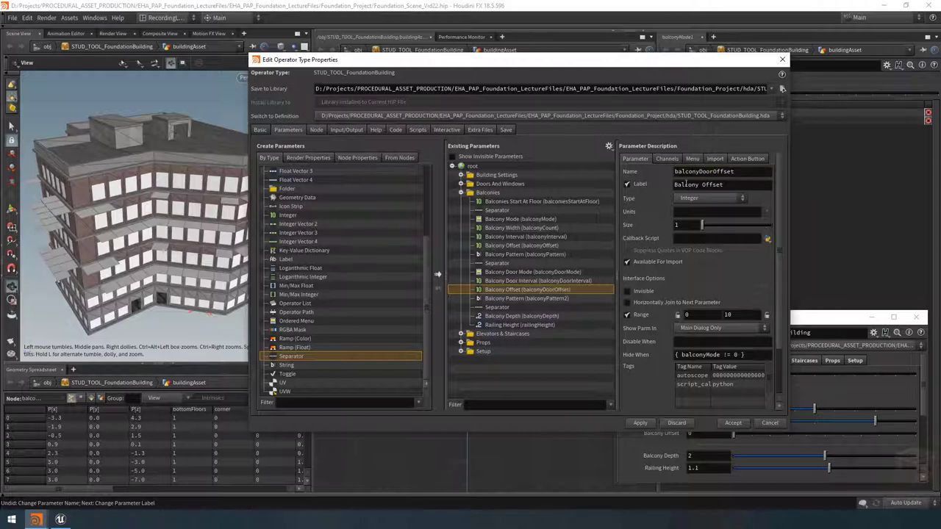
{"action": "left_click", "coordinate": [698, 185]}
{"action": "type", "text": "Door"}
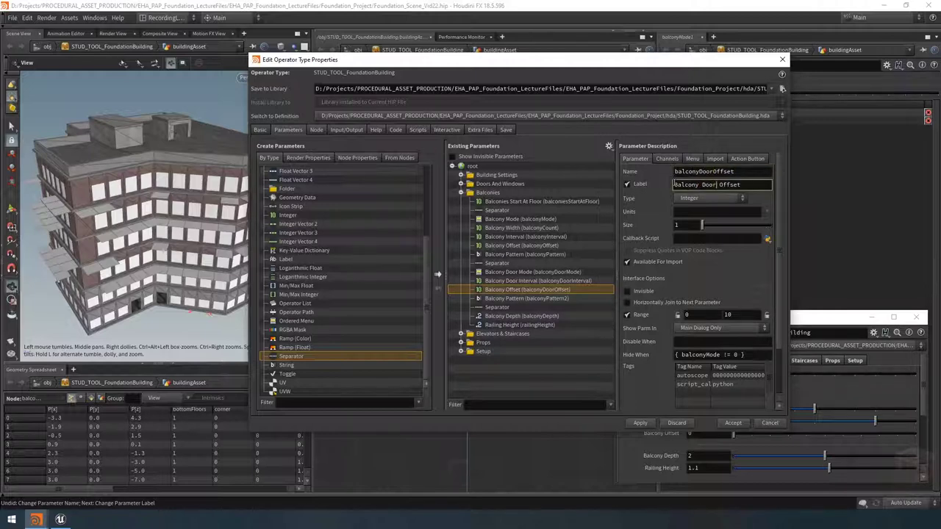
{"action": "key", "text": "Return"}
Rename the duplicated pattern parameter as balconyDoorPattern and label it Balcony Door Pattern
{"action": "left_click", "coordinate": [532, 299]}
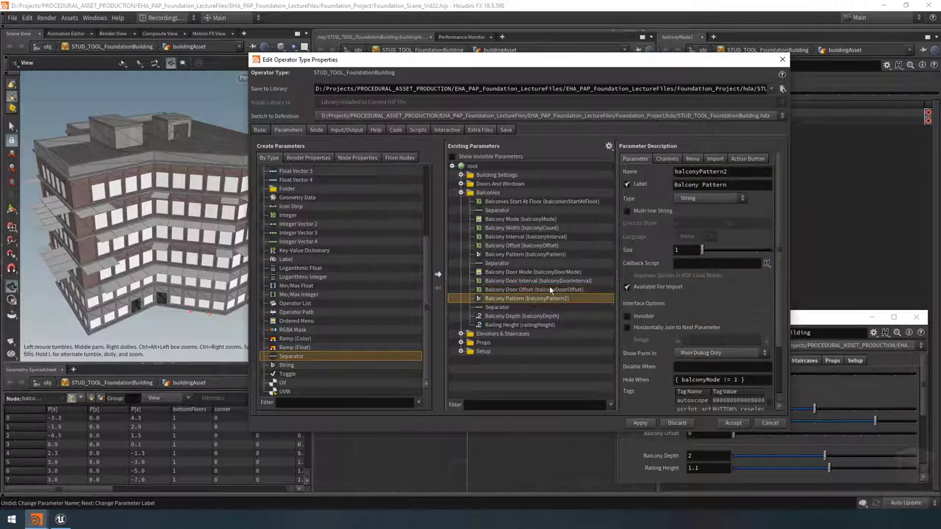
{"action": "left_click", "coordinate": [719, 171]}
{"action": "key", "text": "Left"}
{"action": "key", "text": "Left"}
{"action": "key", "text": "Left"}
{"action": "key", "text": "Left"}
{"action": "key", "text": "Left"}
{"action": "key", "text": "Left"}
{"action": "key", "text": "Left"}
{"action": "key", "text": "Left"}
{"action": "type", "text": "Door"}
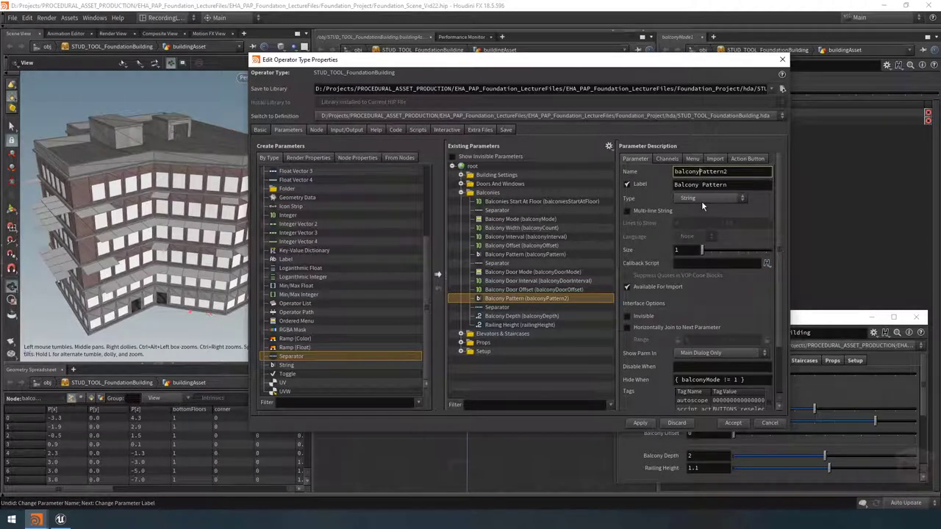
{"action": "key", "text": "End"}
{"action": "key", "text": "BackSpace"}
{"action": "key", "text": "Return"}
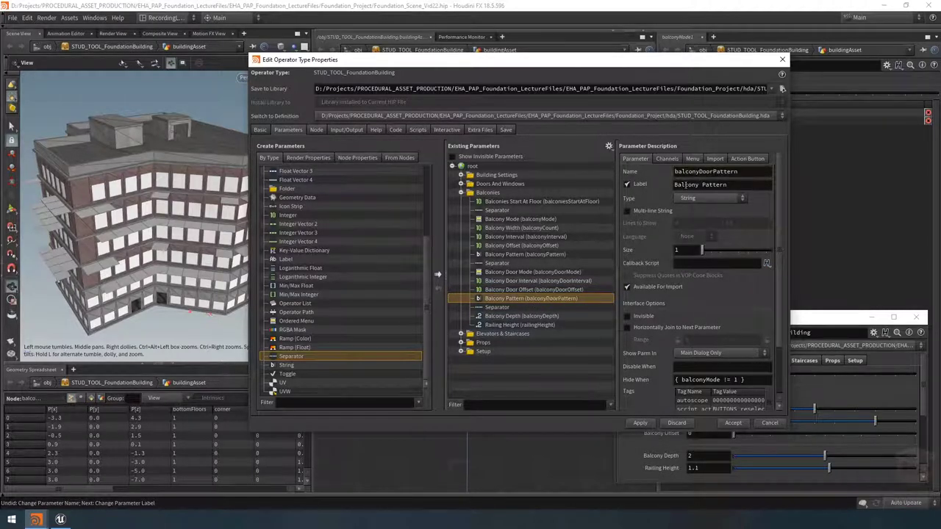
{"action": "left_click", "coordinate": [702, 184]}
{"action": "type", "text": "Door"}
{"action": "key", "text": "Return"}
Set the Hide When condition of Balcony Door Interval to { balconyDoorMode != 0 }
{"action": "left_click", "coordinate": [528, 280]}
{"action": "left_click", "coordinate": [521, 298], "text": "shift"}
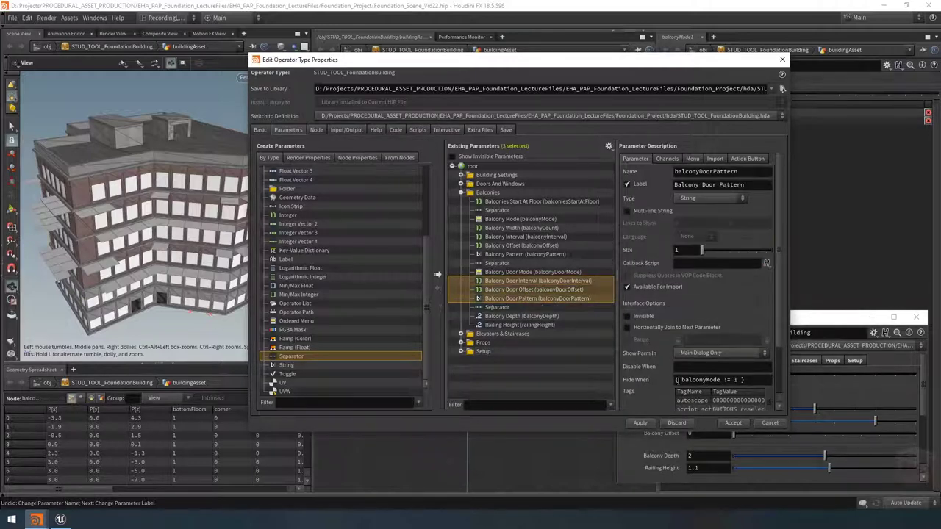
{"action": "left_click", "coordinate": [534, 282]}
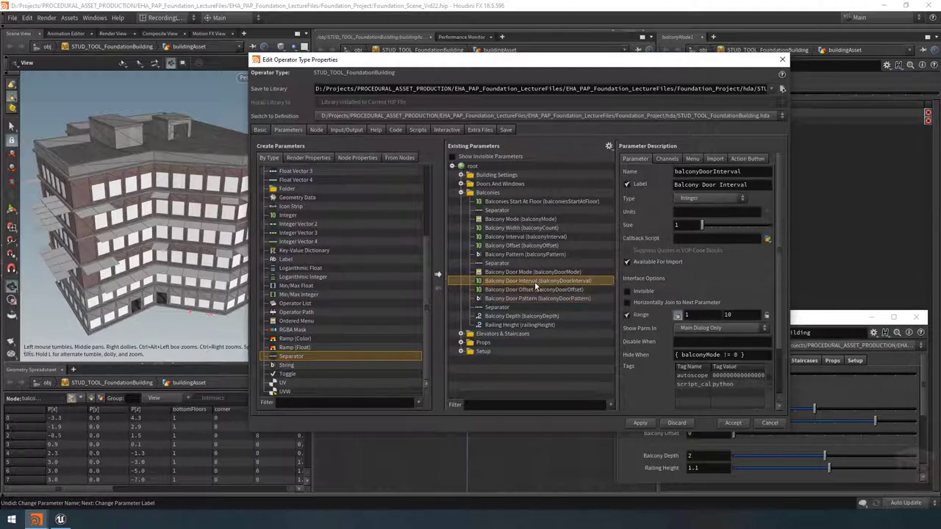
{"action": "left_click", "coordinate": [706, 355]}
{"action": "type", "text": "Door"}
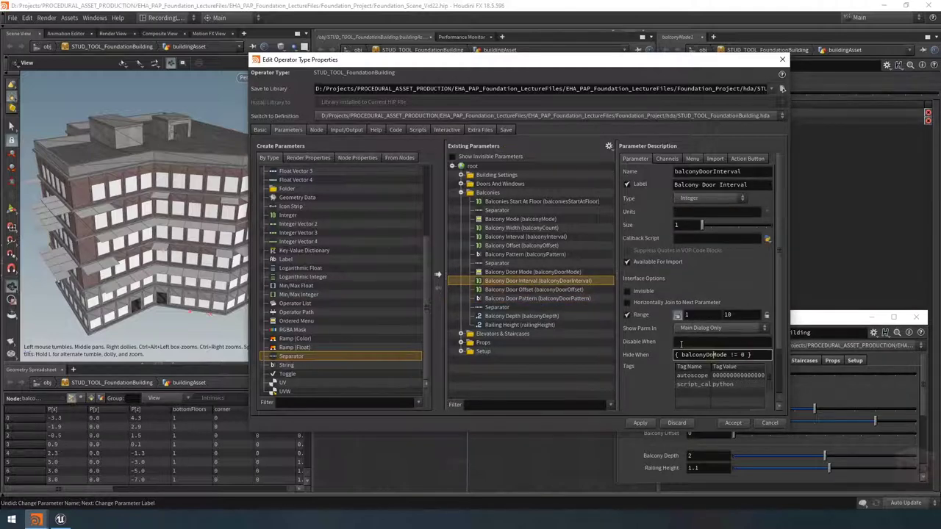
{"action": "key", "text": "Return"}
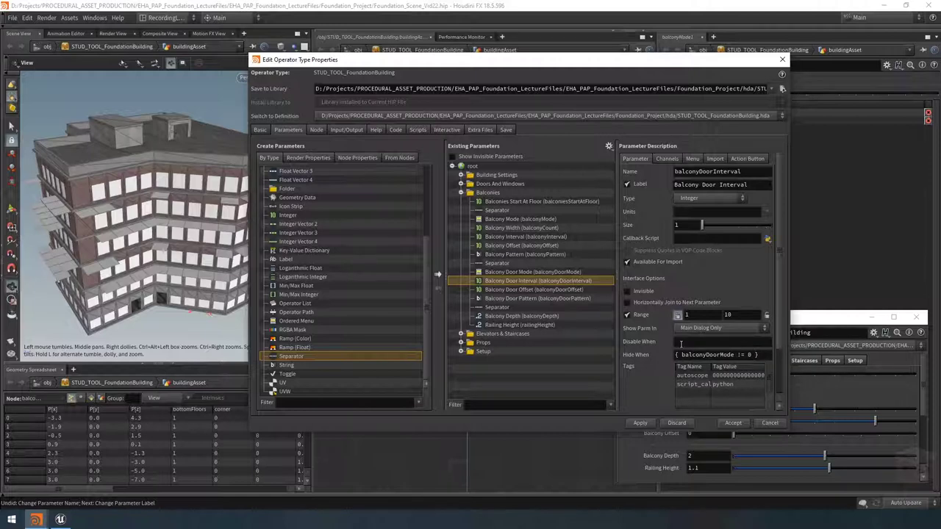
Set the Hide When condition of Balcony Door Offset to { balconyDoorMode != 0 }
{"action": "left_click", "coordinate": [539, 290]}
{"action": "left_click", "coordinate": [707, 355]}
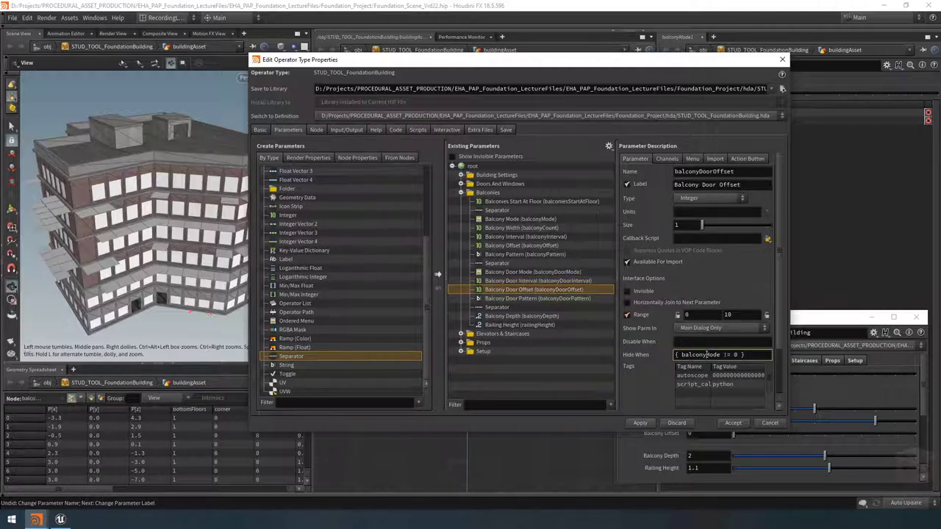
{"action": "type", "text": "Door"}
{"action": "key", "text": "Return"}
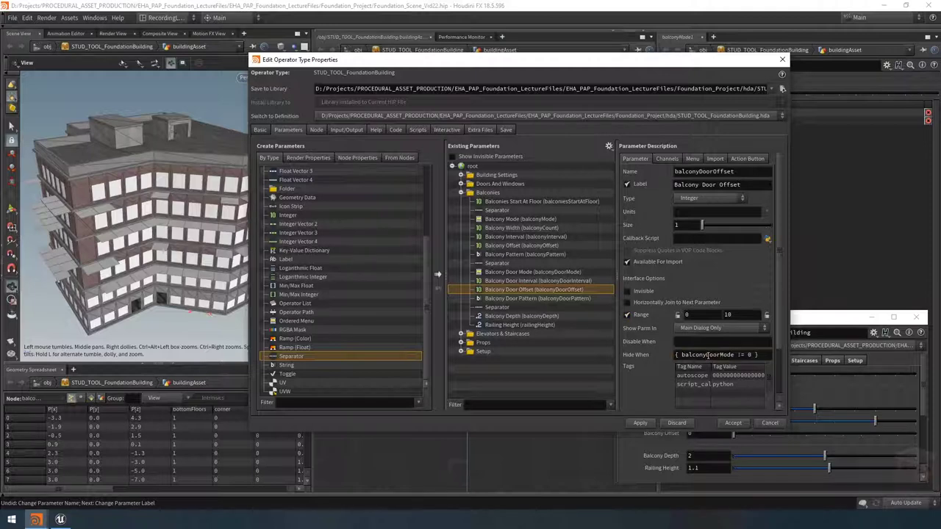
Set the Hide When condition of Balcony Door Pattern to { balconyDoorMode != 1 }
{"action": "left_click", "coordinate": [538, 298]}
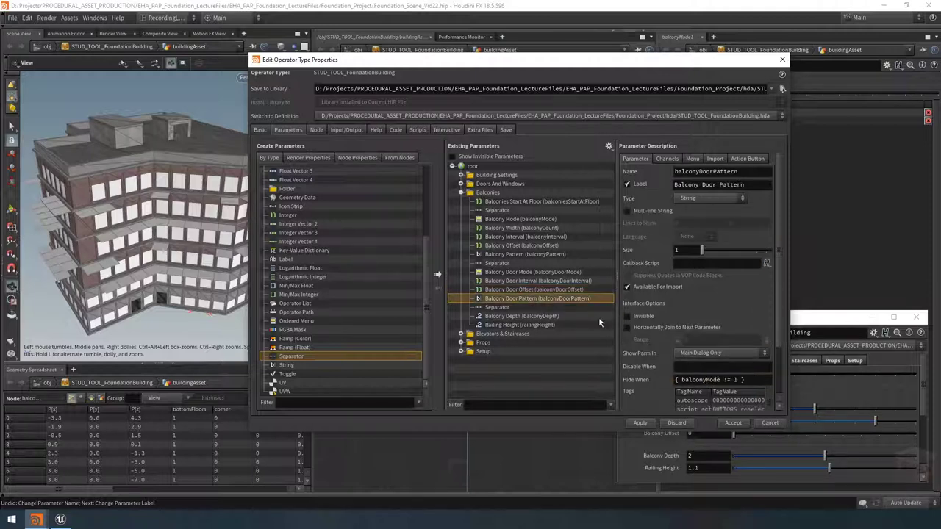
{"action": "left_click", "coordinate": [707, 380]}
{"action": "type", "text": "Door"}
{"action": "key", "text": "Return"}
Go through the channel defaults of the four balcony door parameters and finish editing the operator type properties, keeping the asset's parameter window in view
{"action": "left_click", "coordinate": [523, 281]}
{"action": "left_click", "coordinate": [667, 159]}
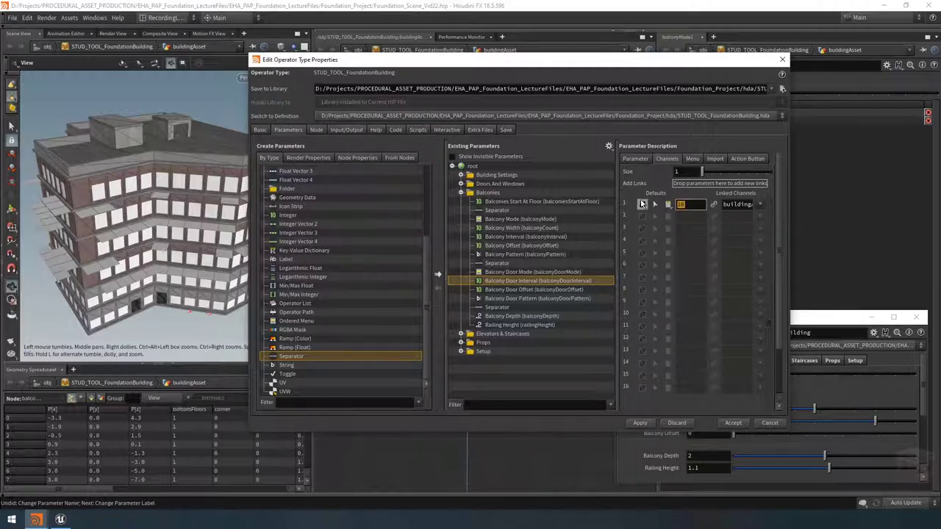
{"action": "left_click", "coordinate": [526, 289]}
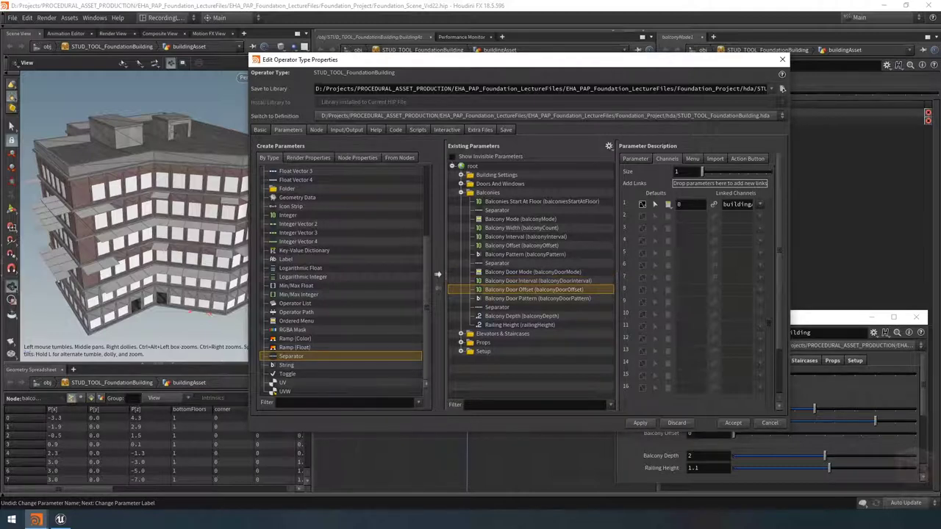
{"action": "left_click", "coordinate": [545, 297]}
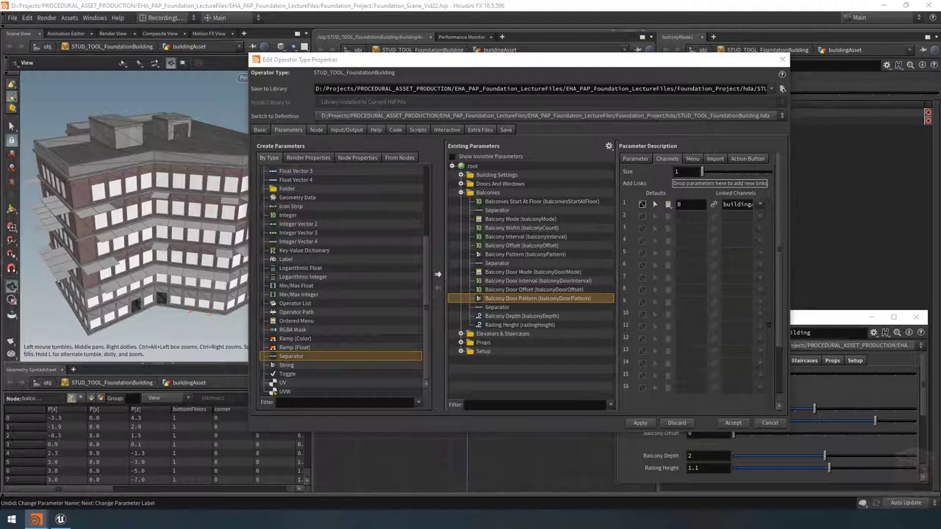
{"action": "left_click", "coordinate": [527, 273]}
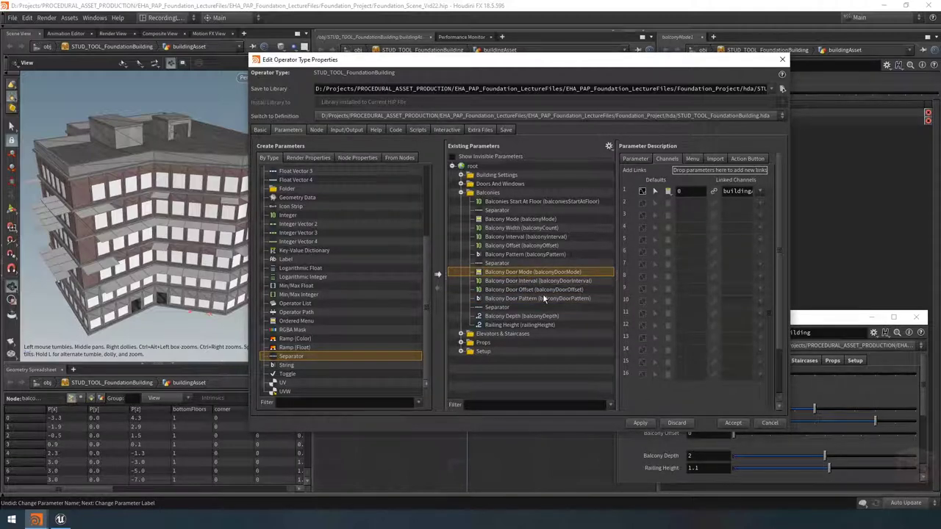
{"action": "left_click", "coordinate": [781, 61]}
{"action": "left_click_drag", "start_coordinate": [757, 318], "coordinate": [757, 251]}
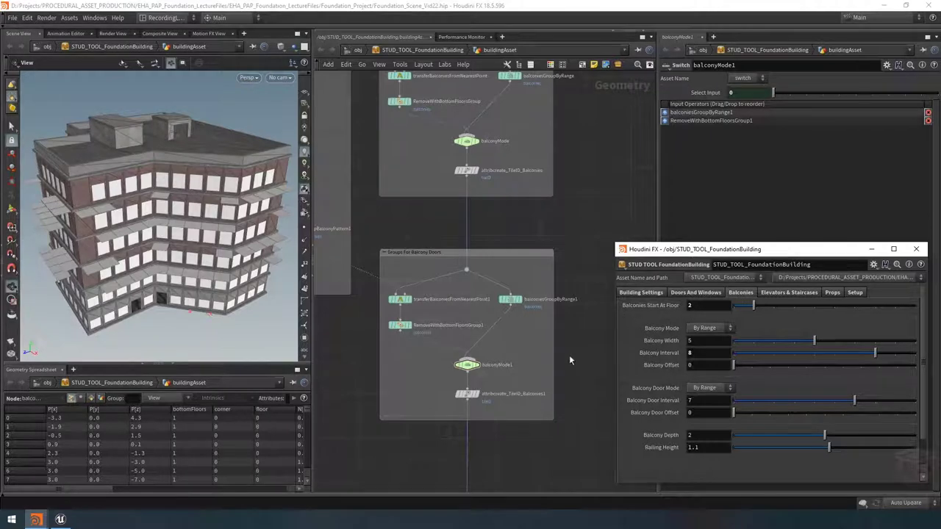
Rename the duplicated groupBalconyPattern1 node as groupBalconyDoorPattern
{"action": "left_click", "coordinate": [463, 357]}
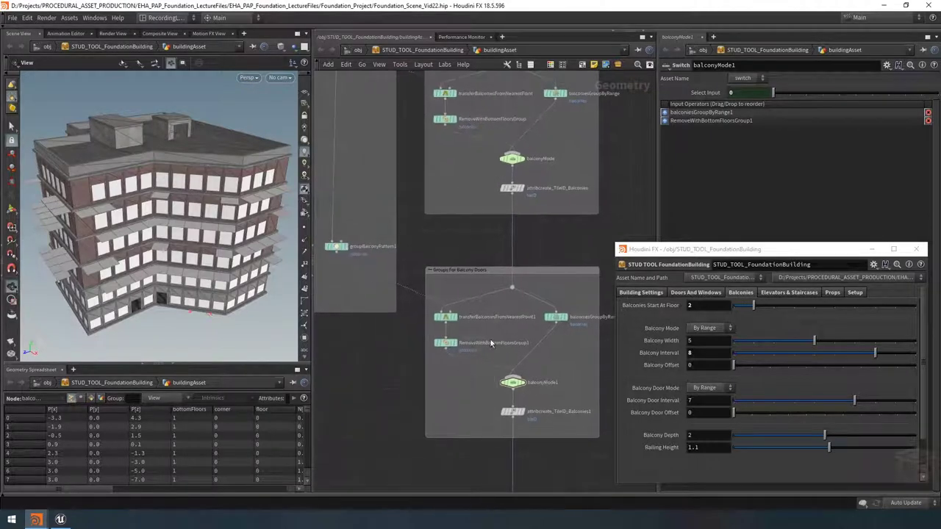
{"action": "middle_click_drag", "start_coordinate": [445, 373], "coordinate": [497, 388]}
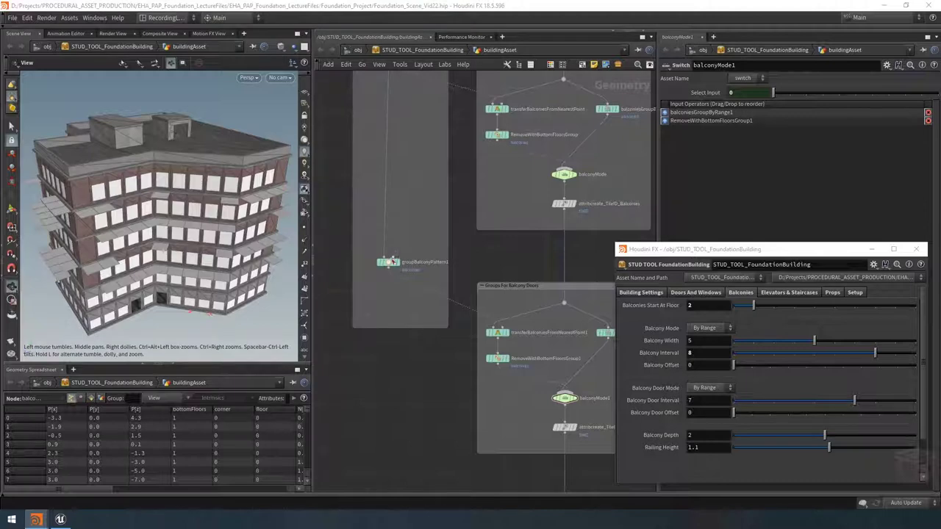
{"action": "scroll", "coordinate": [394, 260], "scroll_direction": "up", "scroll_amount": 2}
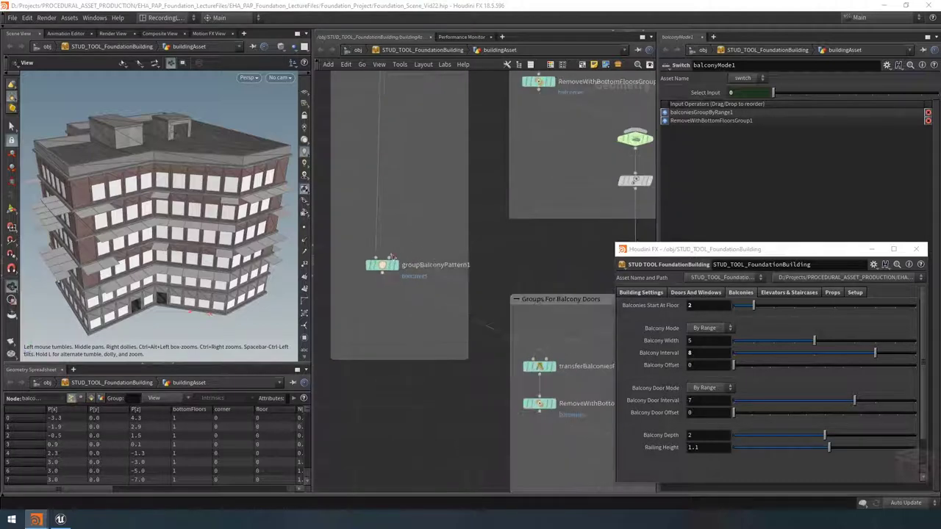
{"action": "double_click", "coordinate": [444, 265]}
{"action": "type", "text": "Door"}
{"action": "key", "text": "End"}
{"action": "key", "text": "BackSpace"}
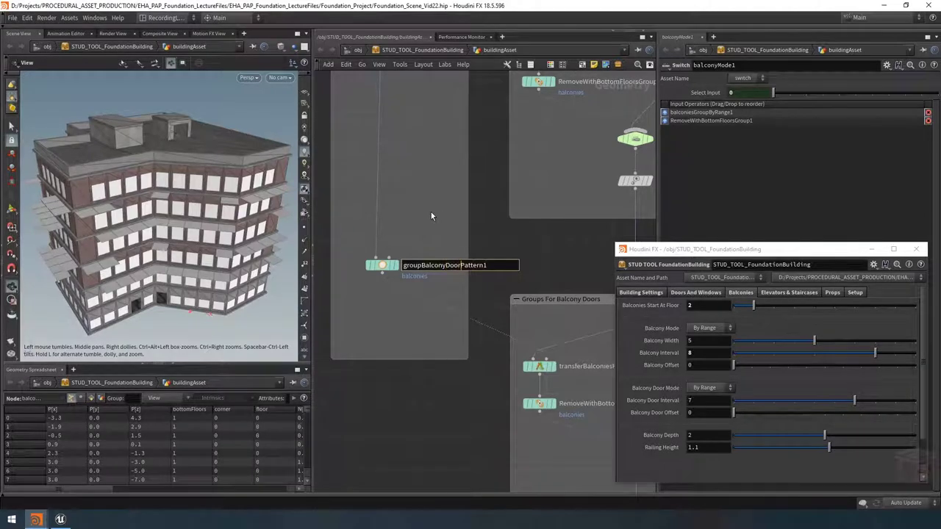
{"action": "key", "text": "Return"}
Set the Group Name of the groupBalconyDoorPattern node to balconyDoor
{"action": "left_click", "coordinate": [376, 265]}
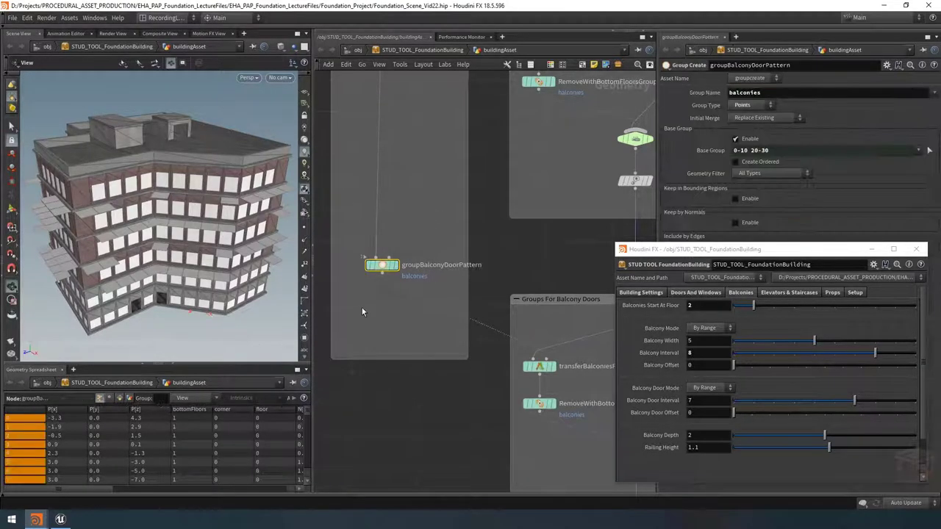
{"action": "left_click", "coordinate": [784, 93]}
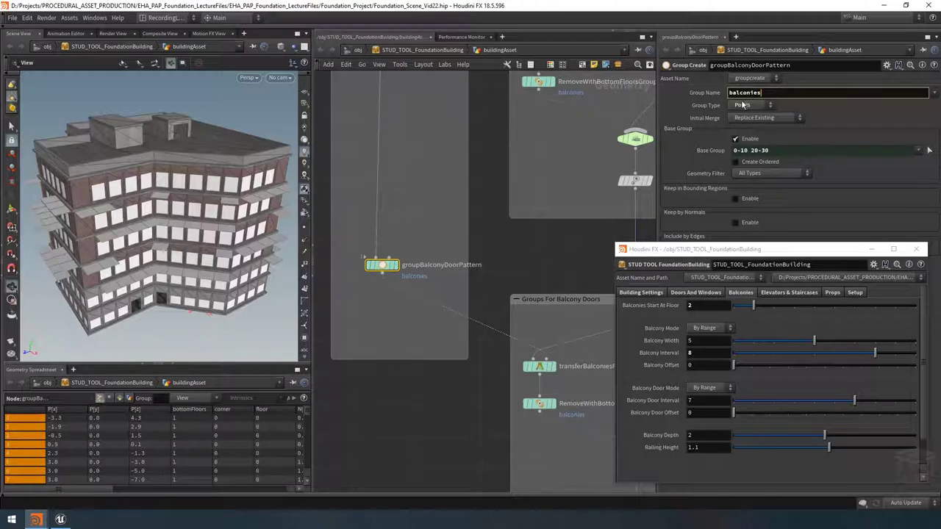
{"action": "key", "text": "BackSpace"}
{"action": "key", "text": "BackSpace"}
{"action": "key", "text": "BackSpace"}
{"action": "type", "text": "yDoor"}
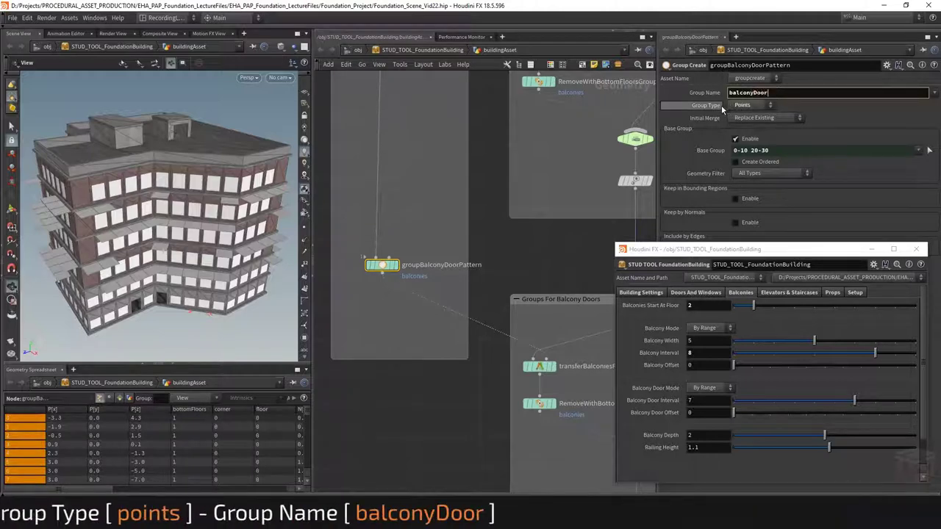
{"action": "key", "text": "Return"}
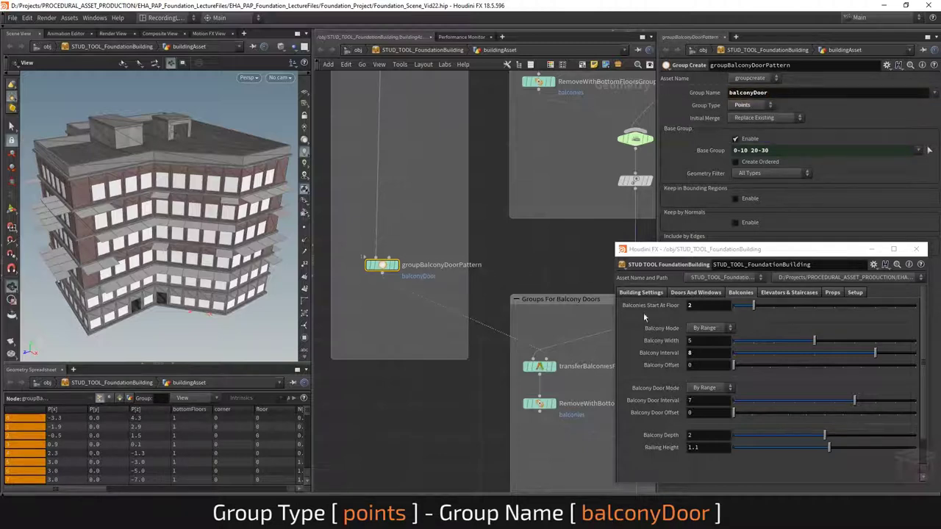
Change the Base Group expression of groupBalconyDoorPattern to chs("../../balconyDoorPattern")
{"action": "left_click_drag", "start_coordinate": [703, 160], "coordinate": [709, 156]}
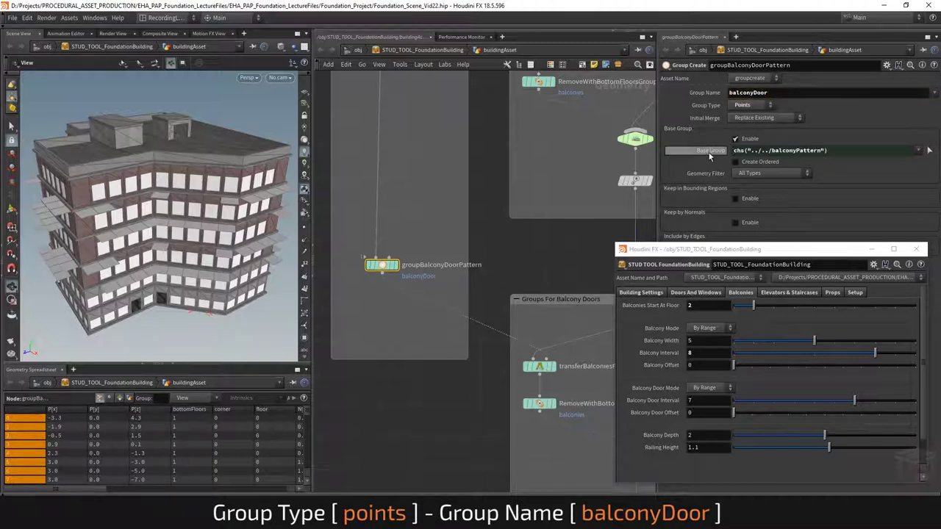
{"action": "left_click", "coordinate": [797, 156]}
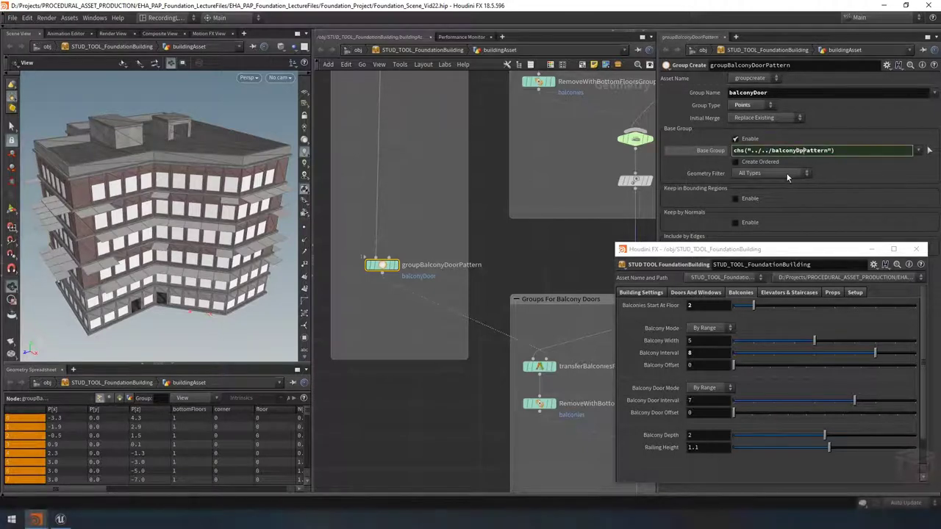
{"action": "type", "text": "Door"}
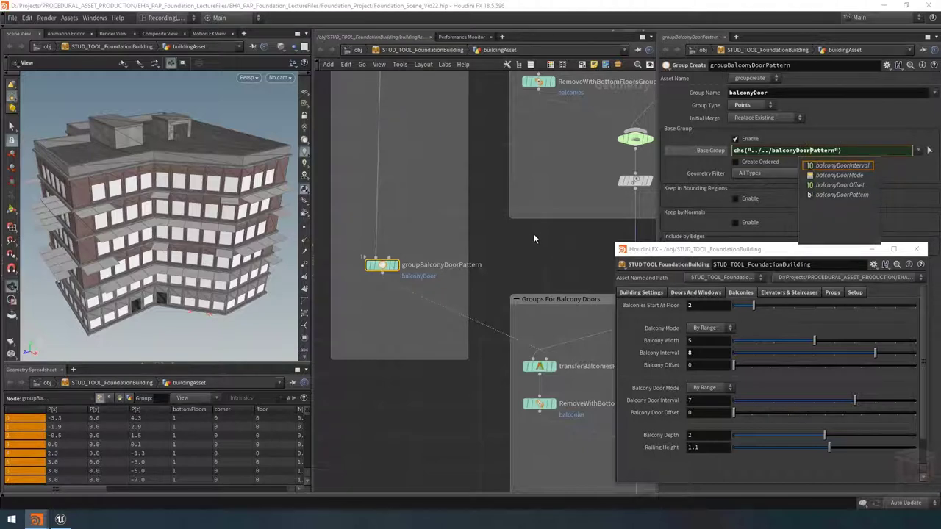
{"action": "key", "text": "Return"}
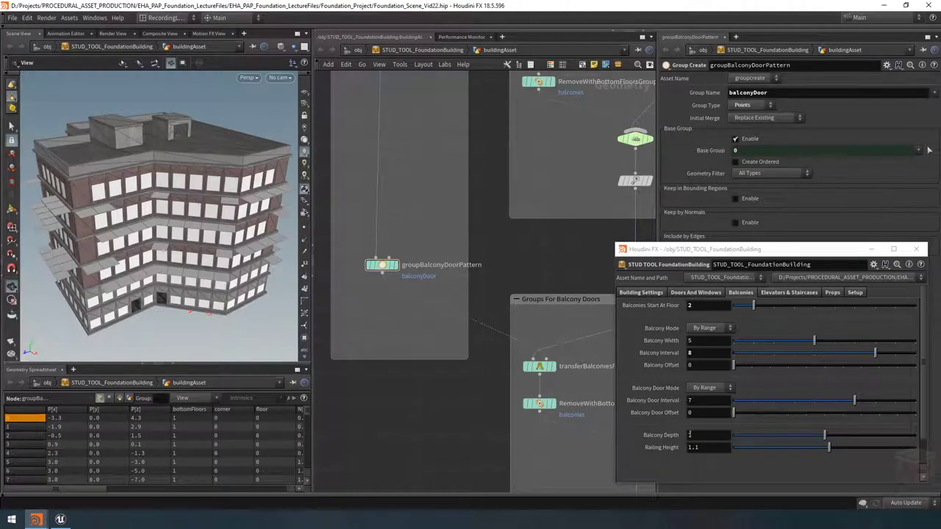
Set Balcony Door Mode to By Pattern and try the Balcony Door Pattern 0-10
{"action": "left_click", "coordinate": [709, 388]}
{"action": "left_click", "coordinate": [702, 400]}
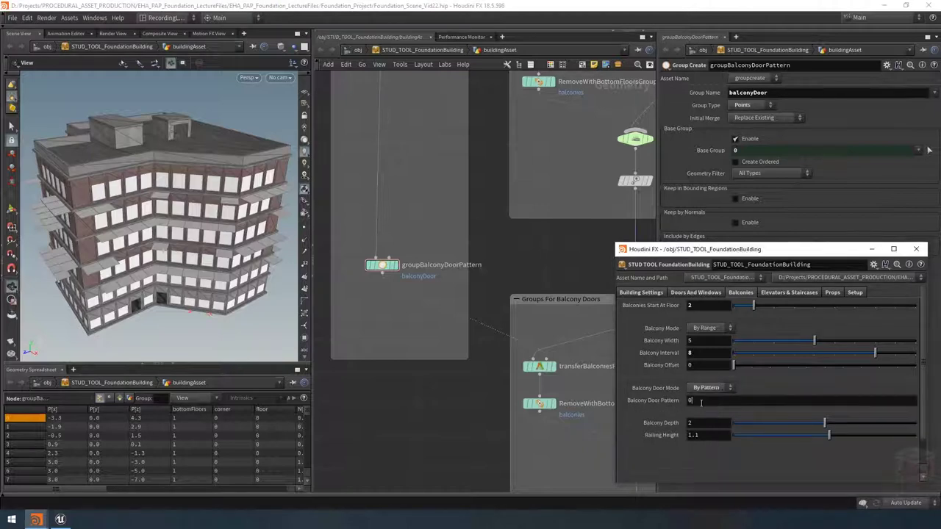
{"action": "key", "text": "ctrl+z"}
{"action": "left_click", "coordinate": [698, 399]}
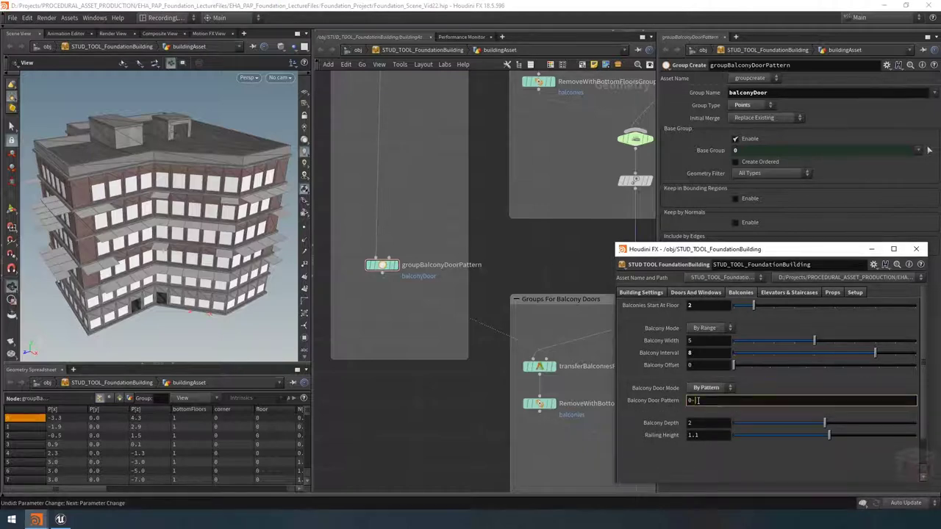
{"action": "type", "text": "-10"}
{"action": "key", "text": "Return"}
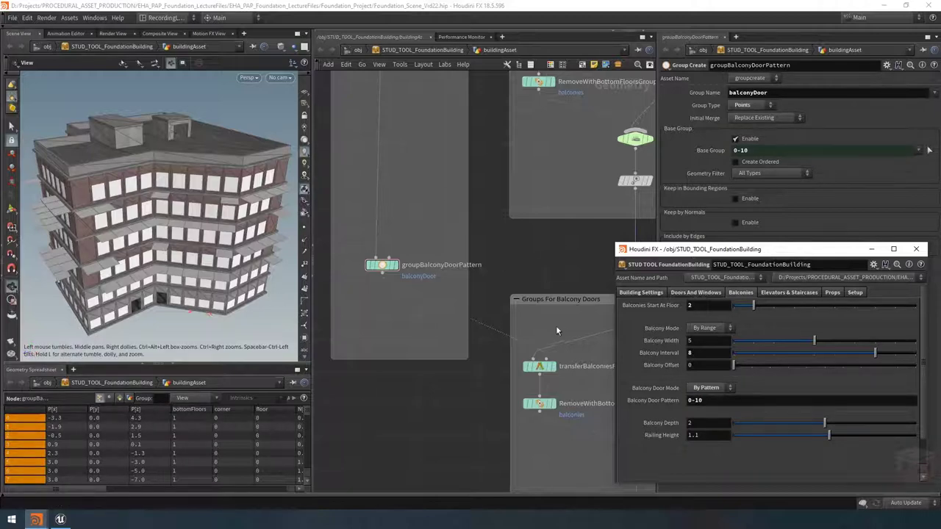
Display the output of groupBalconyDoorPattern with its point groups in the viewport, and undo the last Balcony Door Pattern change
{"action": "left_click", "coordinate": [398, 254]}
{"action": "left_click_drag", "start_coordinate": [152, 292], "coordinate": [213, 283]}
{"action": "left_click", "coordinate": [305, 338]}
{"action": "key", "text": "ctrl+z"}
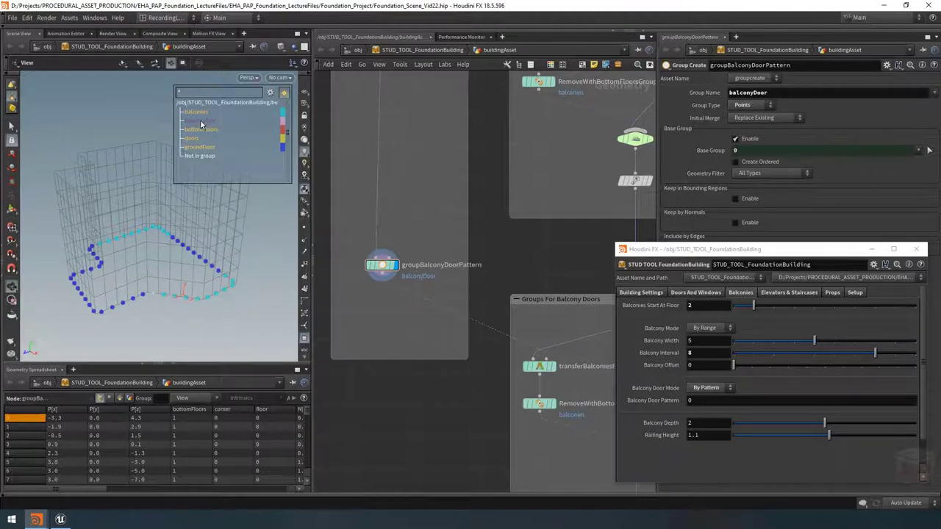
Rename transferBalconiesFromNearestPoint1 in the Groups For Balcony Doors box as transferBalconyDoorFromNearestPoint
{"action": "scroll", "coordinate": [493, 309], "scroll_direction": "down", "scroll_amount": 4}
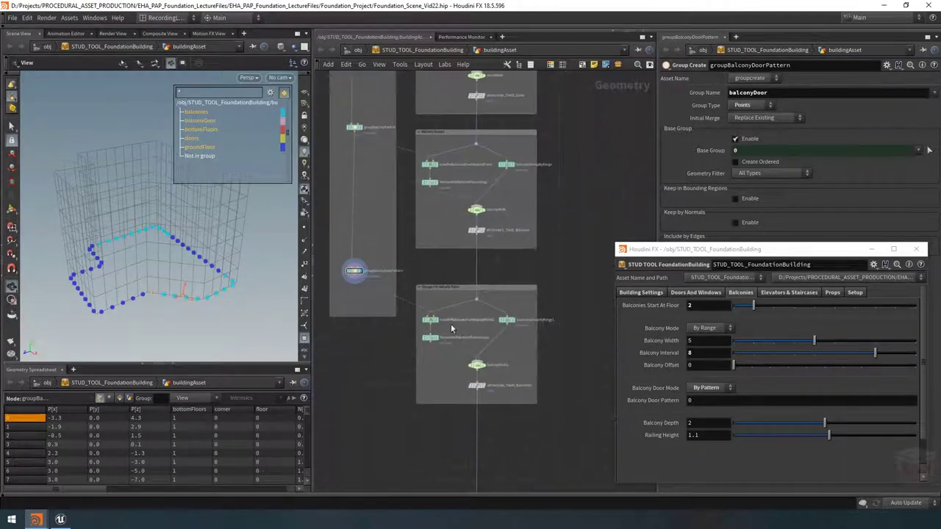
{"action": "scroll", "coordinate": [451, 328], "scroll_direction": "up", "scroll_amount": 4}
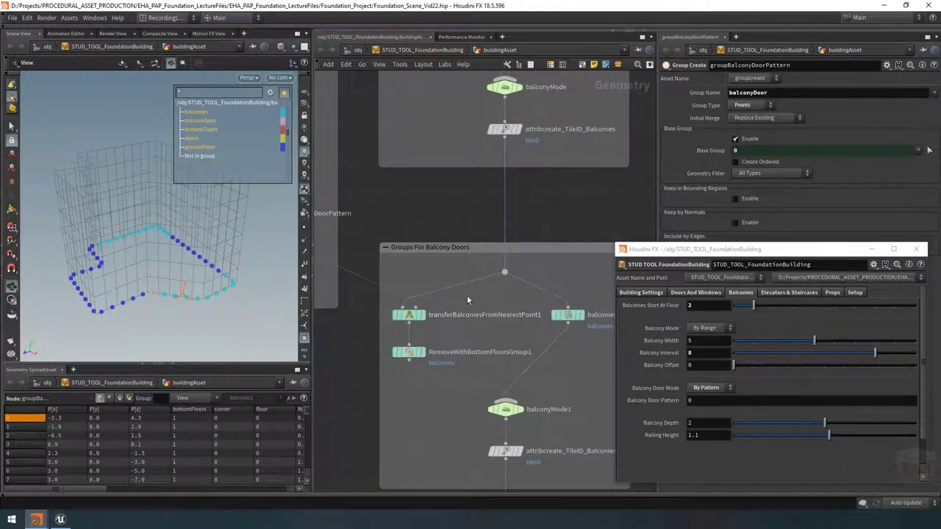
{"action": "double_click", "coordinate": [480, 318]}
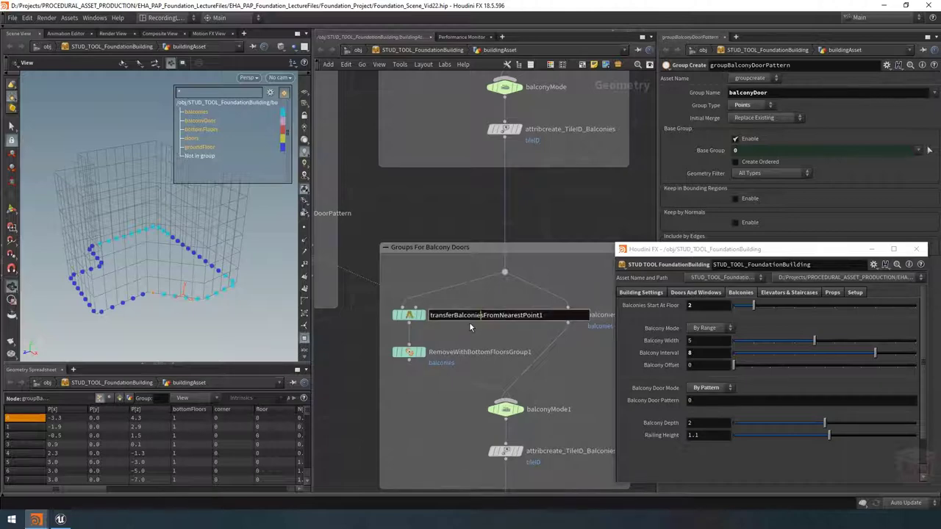
{"action": "left_click", "coordinate": [469, 322]}
{"action": "key", "text": "Delete"}
{"action": "key", "text": "Delete"}
{"action": "key", "text": "Delete"}
{"action": "type", "text": "yDoor"}
{"action": "key", "text": "BackSpace"}
{"action": "key", "text": "Return"}
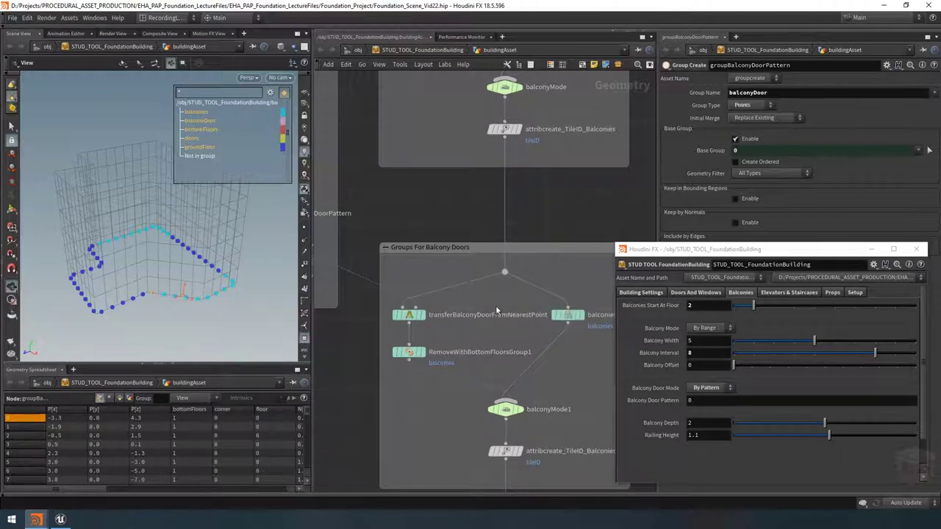
Set the Point Groups of transferBalconyDoorFromNearestPoint to balconyDoor instead of balconies
{"action": "left_click", "coordinate": [408, 315]}
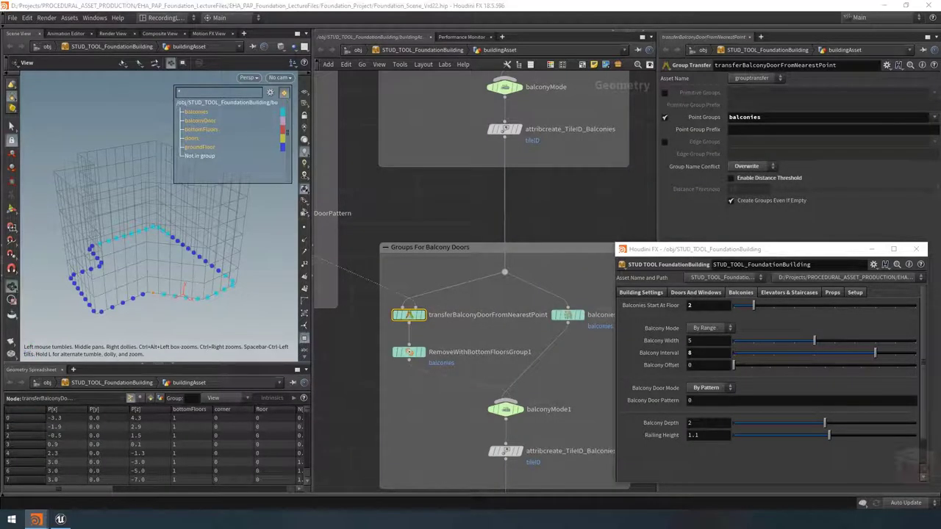
{"action": "double_click", "coordinate": [874, 122]}
{"action": "key", "text": "BackSpace"}
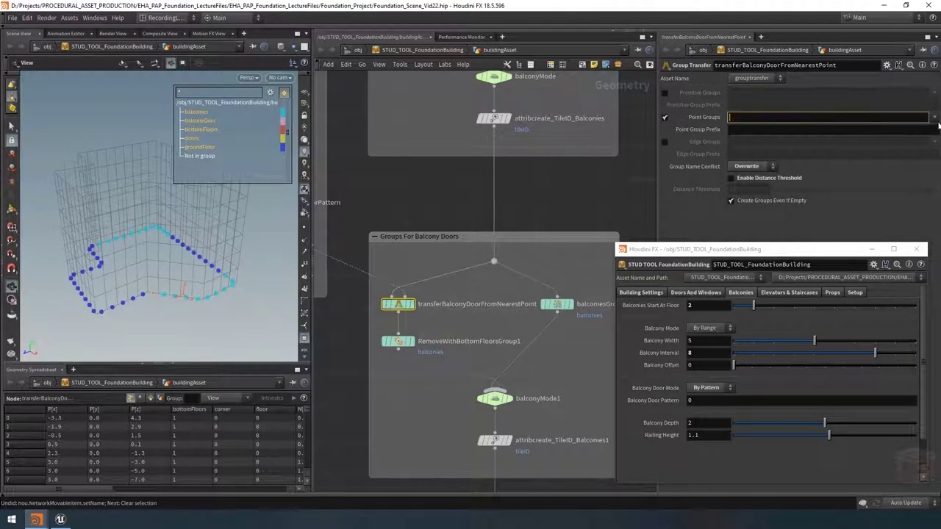
{"action": "left_click", "coordinate": [933, 117]}
{"action": "left_click", "coordinate": [916, 140]}
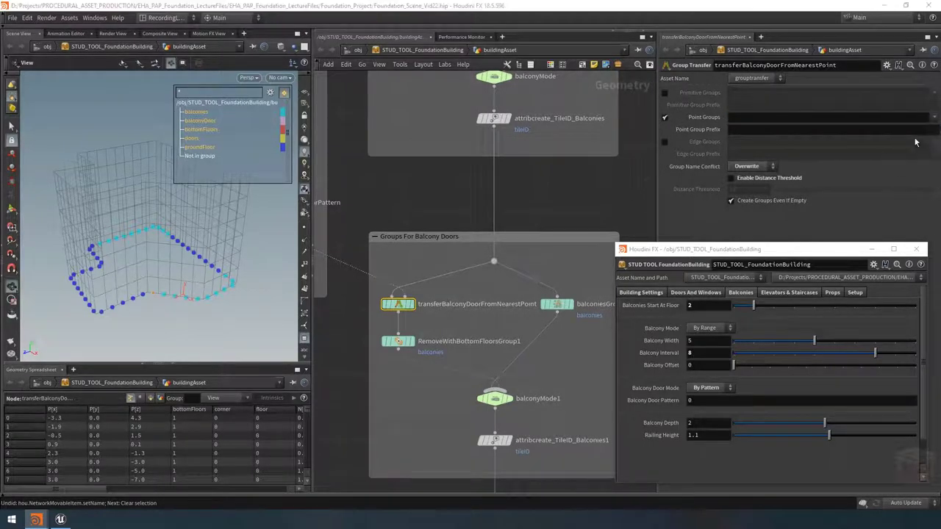
Check the group transfer node's settings and display the output of RemoveWithBottomFloorsGroup1 in the viewport
{"action": "left_click", "coordinate": [397, 342]}
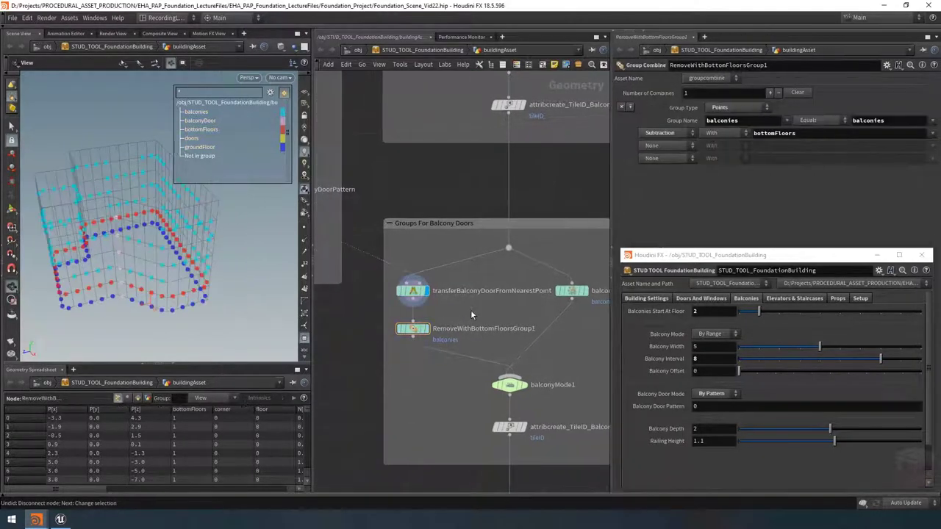
{"action": "left_click", "coordinate": [414, 293]}
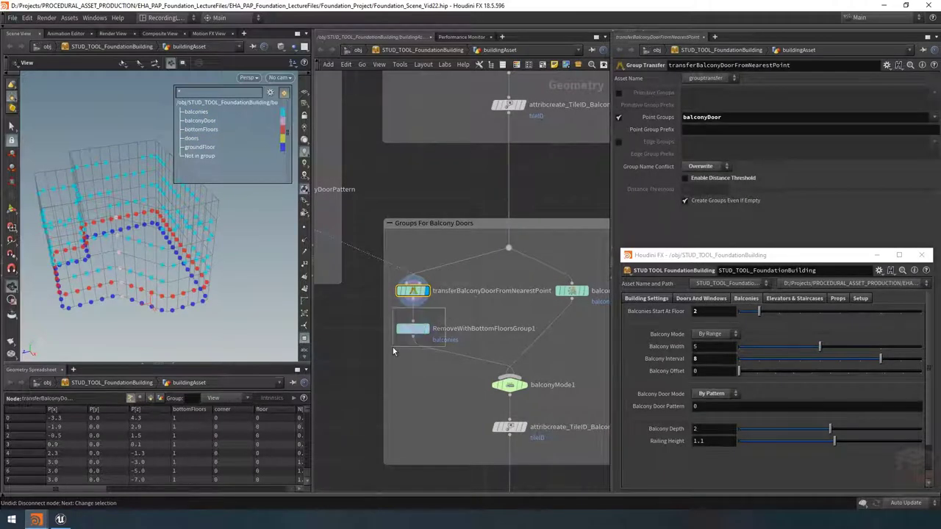
{"action": "left_click", "coordinate": [421, 330]}
{"action": "mouse_move", "coordinate": [416, 333]}
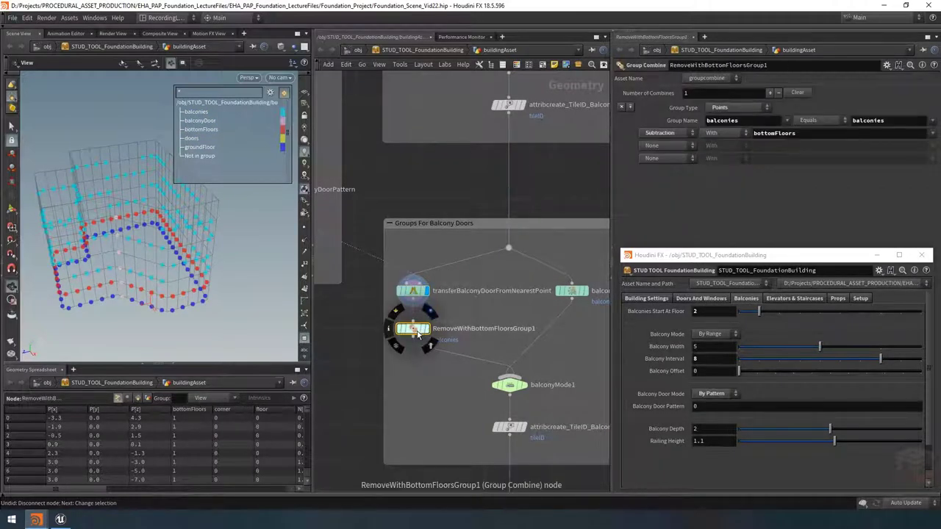
{"action": "left_click", "coordinate": [429, 311]}
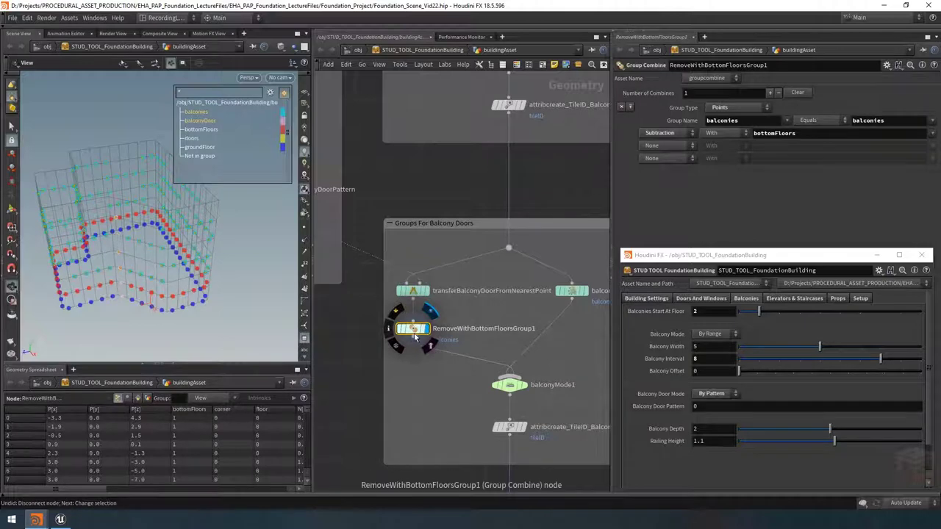
Move balconyMode1 up and reinsert RemoveWithBottomFloorsGroup1 between balconyMode1 and attribcreate_TileID_Balconies1 in the Groups For Balcony Doors box
{"action": "left_click_drag", "start_coordinate": [133, 259], "coordinate": [161, 274]}
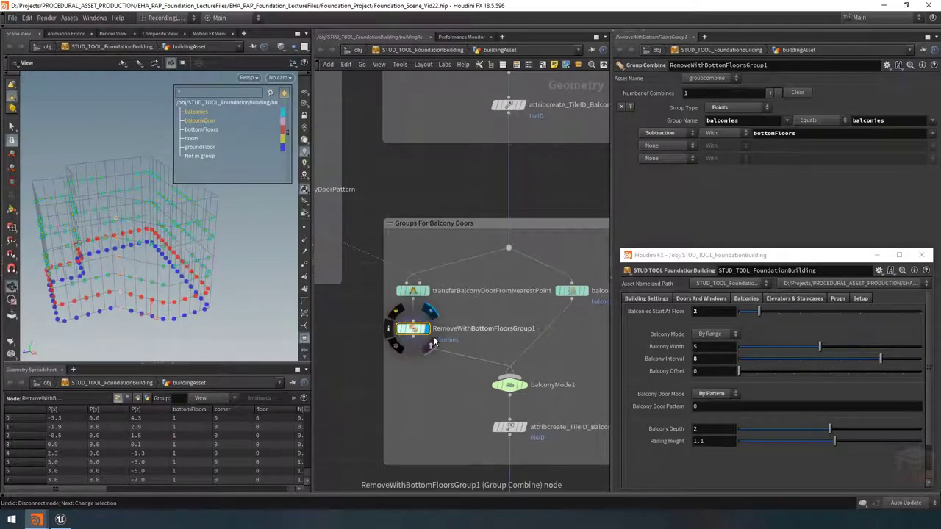
{"action": "middle_click_drag", "start_coordinate": [462, 306], "coordinate": [442, 278]}
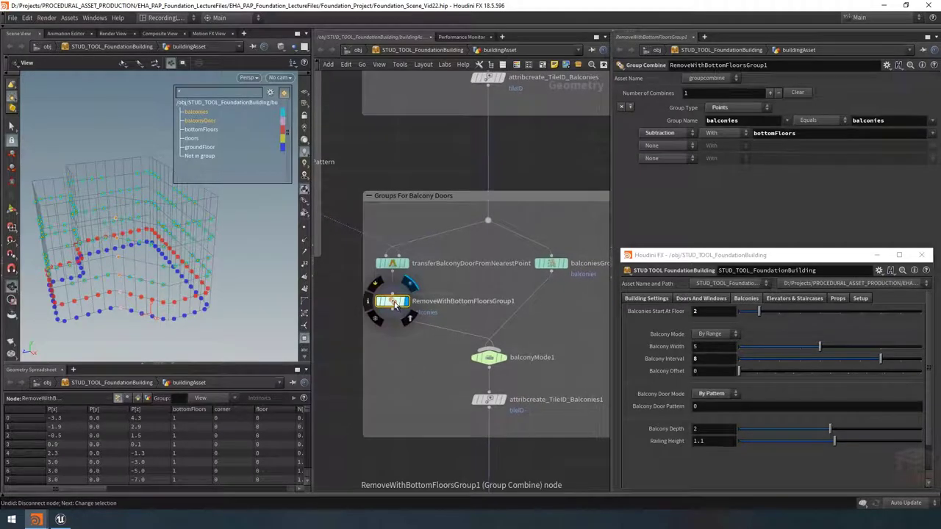
{"action": "middle_click_drag", "start_coordinate": [489, 359], "coordinate": [446, 309]}
{"action": "left_click_drag", "start_coordinate": [446, 309], "coordinate": [446, 278]}
{"action": "middle_click_drag", "start_coordinate": [509, 224], "coordinate": [512, 240]}
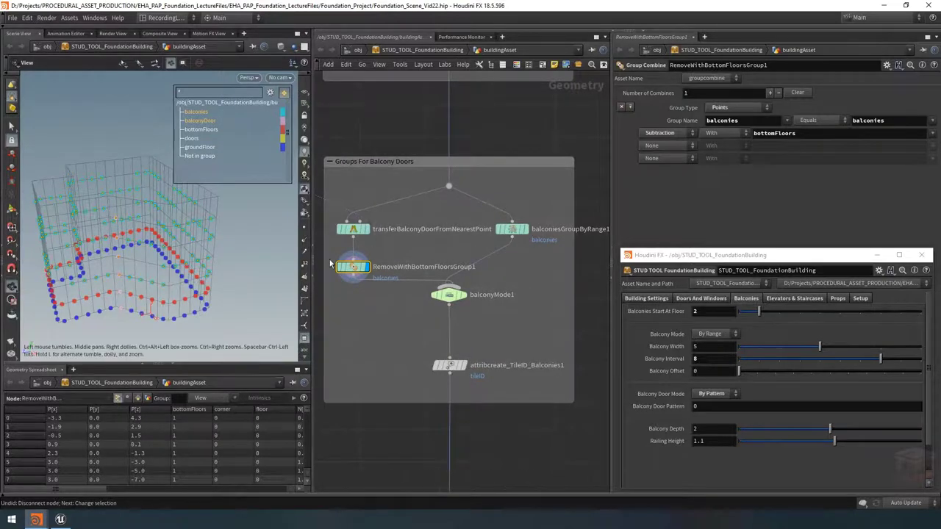
{"action": "left_click_drag", "start_coordinate": [352, 267], "coordinate": [445, 334]}
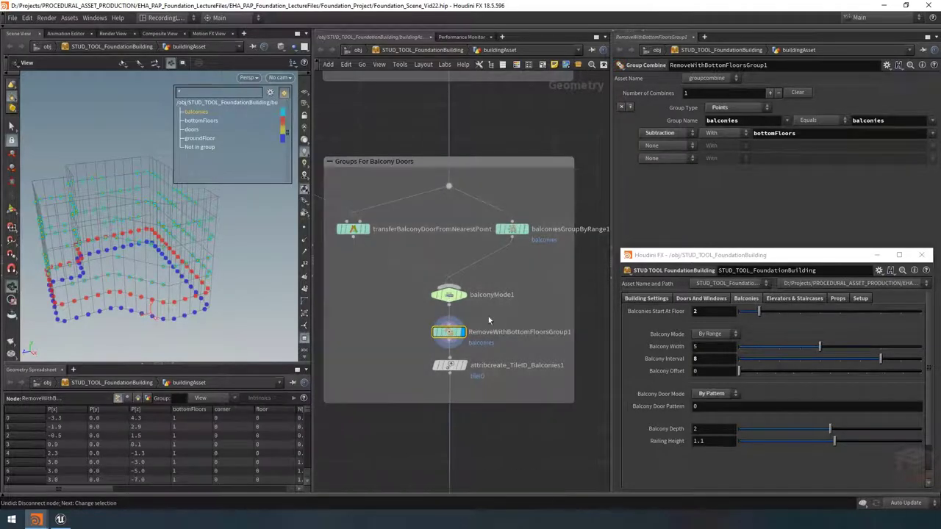
Rename RemoveWithBottomFloorsGroup1 as onlyAllowOnBalconies
{"action": "middle_click_drag", "start_coordinate": [519, 311], "coordinate": [483, 309]}
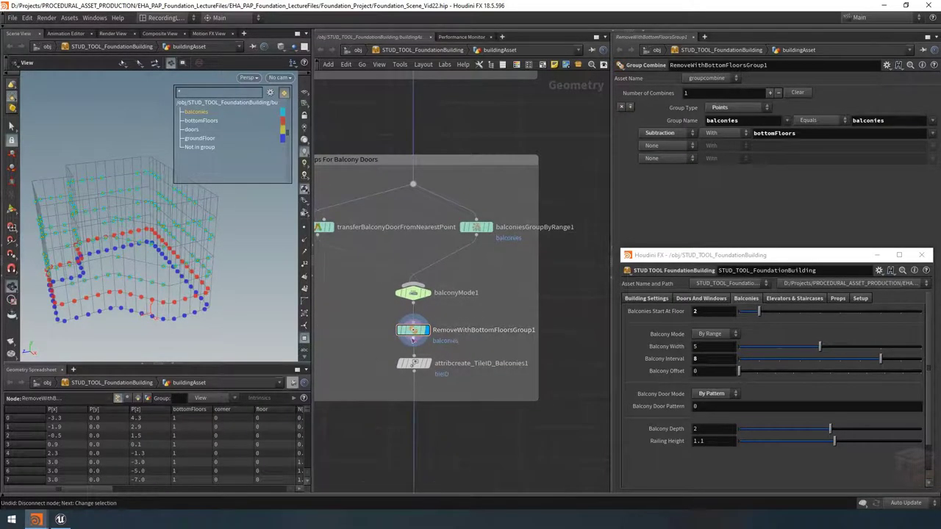
{"action": "double_click", "coordinate": [457, 332]}
{"action": "type", "text": "onlyAllowOnBalconies"}
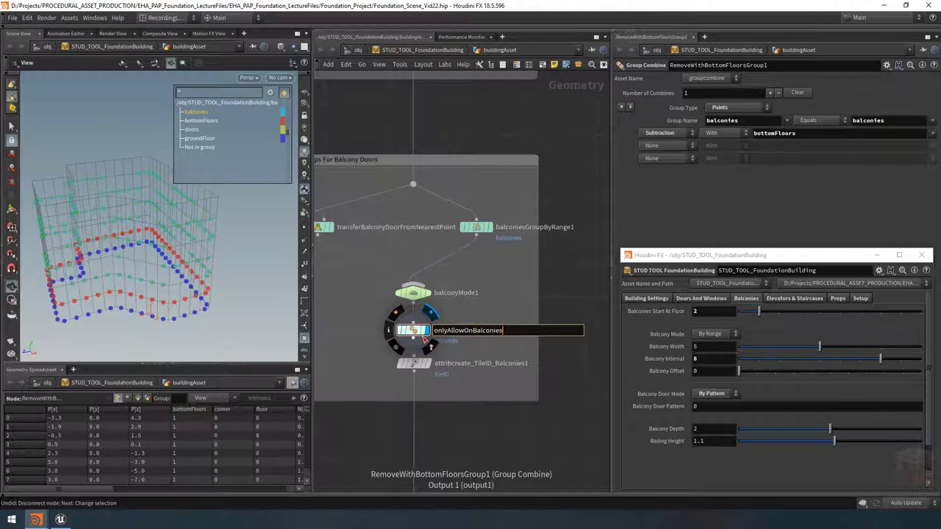
{"action": "key", "text": "Return"}
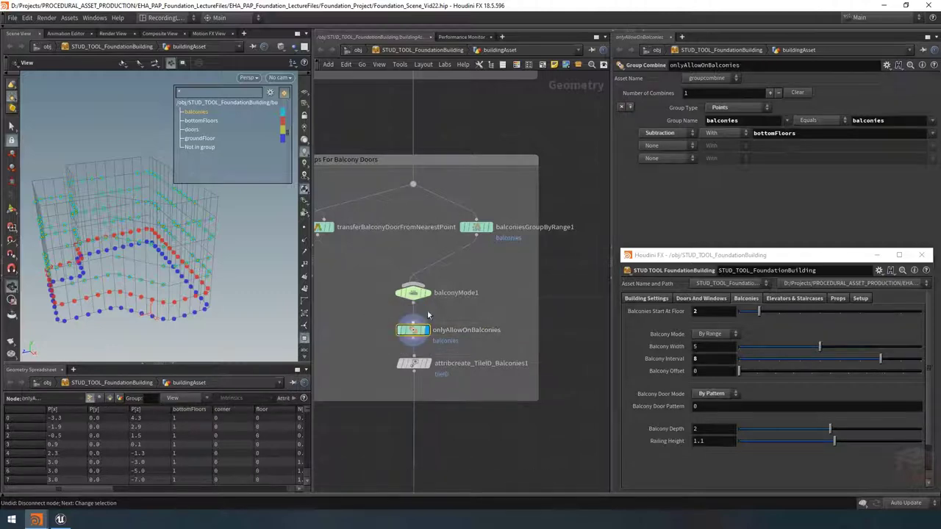
{"action": "middle_click_drag", "start_coordinate": [427, 310], "coordinate": [468, 319]}
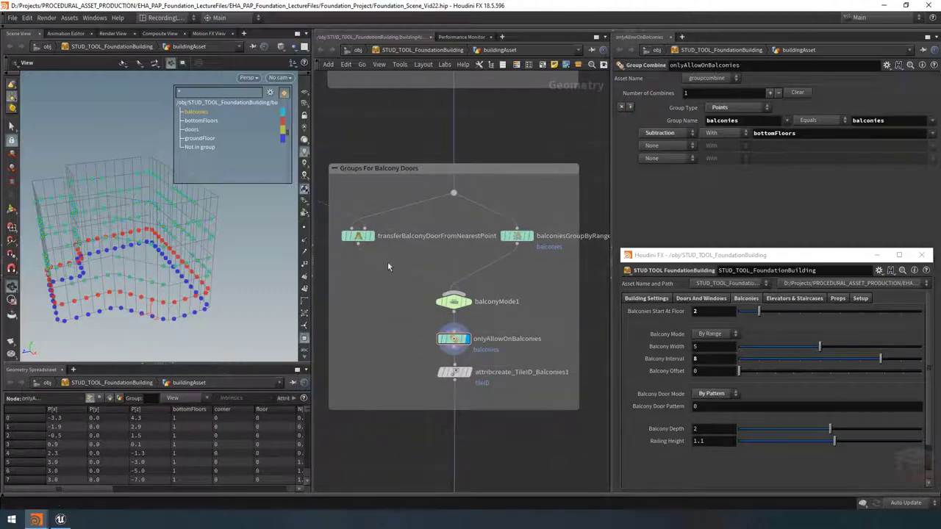
Copy the balconyDoor group name from transferBalconyDoorFromNearestPoint into both the Group Name and Equals values of onlyAllowOnBalconies
{"action": "left_click", "coordinate": [357, 236]}
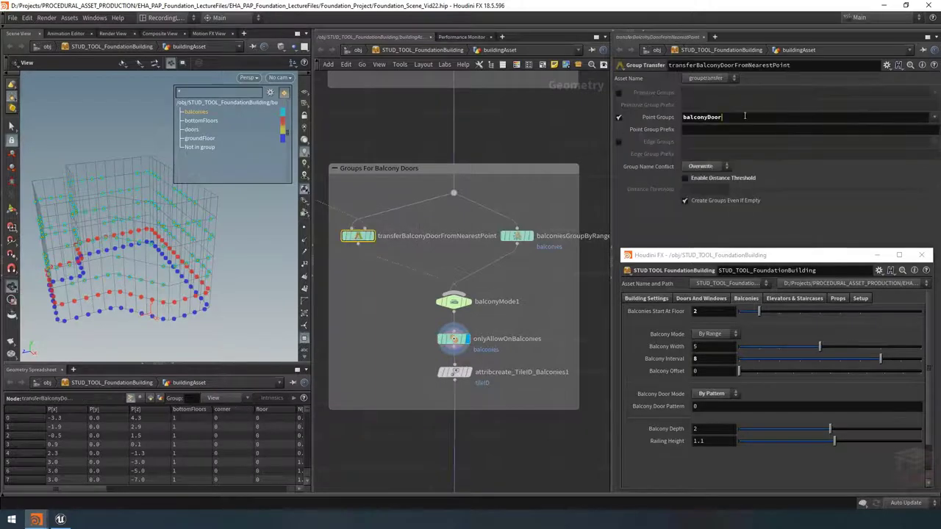
{"action": "double_click", "coordinate": [702, 117]}
{"action": "key", "text": "ctrl+c"}
{"action": "key", "text": "Return"}
{"action": "left_click", "coordinate": [453, 339]}
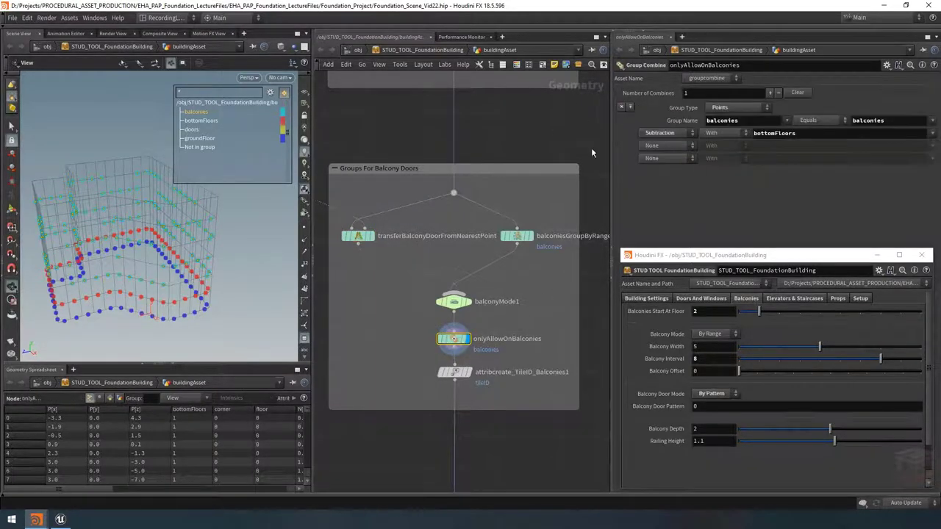
{"action": "double_click", "coordinate": [771, 121]}
{"action": "key", "text": "ctrl+v"}
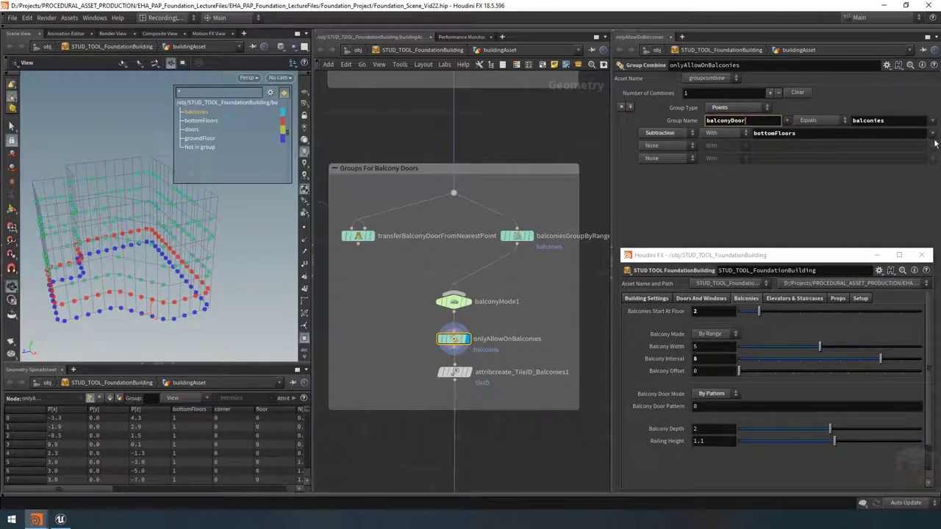
{"action": "key", "text": "Tab"}
{"action": "key", "text": "ctrl+v"}
{"action": "key", "text": "Return"}
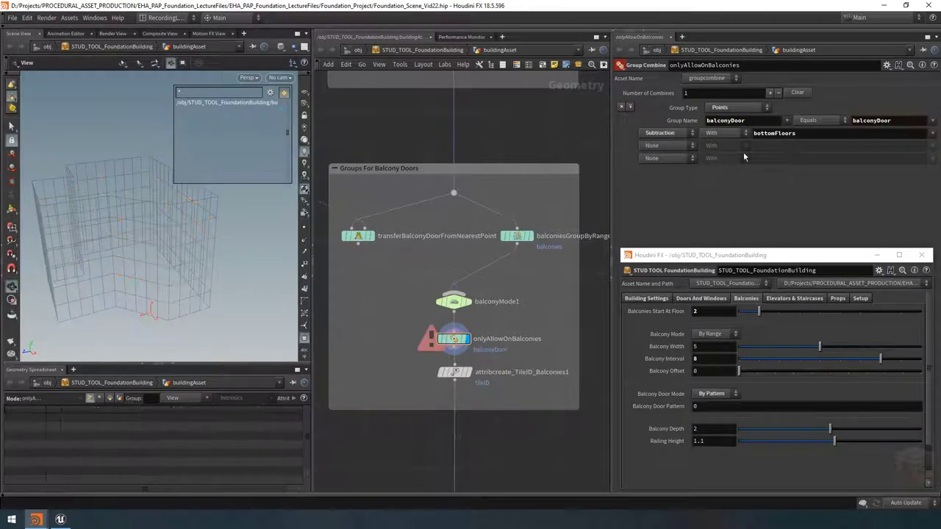
Change the combine operation of onlyAllowOnBalconies to Intersect (And) with the balconies group
{"action": "left_click", "coordinate": [673, 135]}
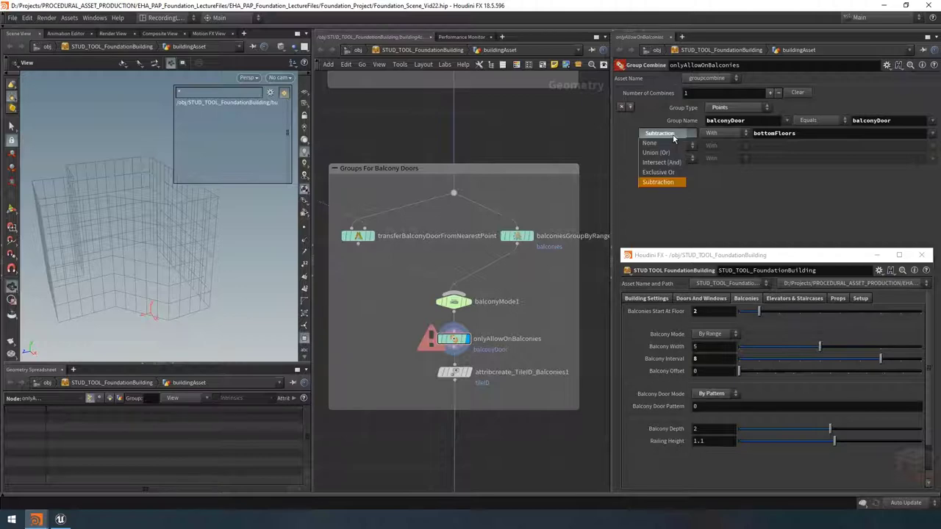
{"action": "left_click", "coordinate": [687, 152]}
{"action": "double_click", "coordinate": [807, 134]}
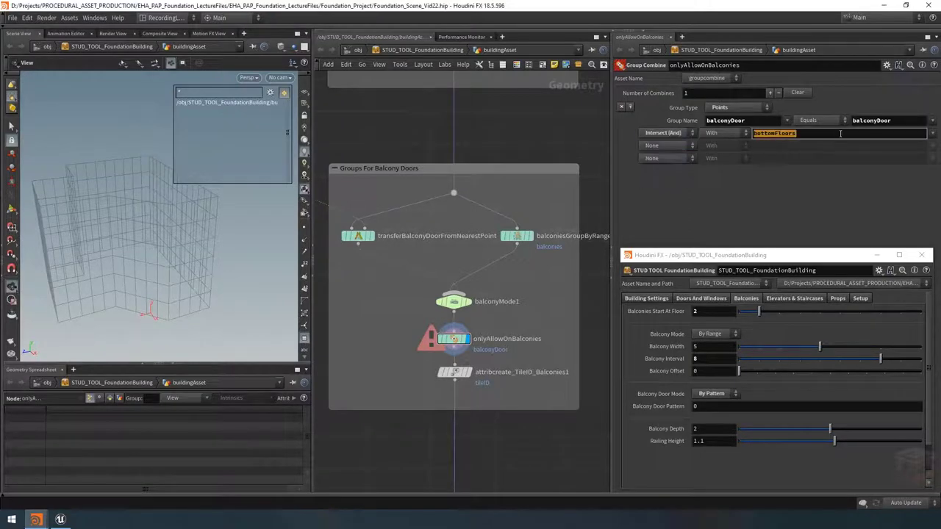
{"action": "key", "text": "BackSpace"}
{"action": "left_click", "coordinate": [932, 133]}
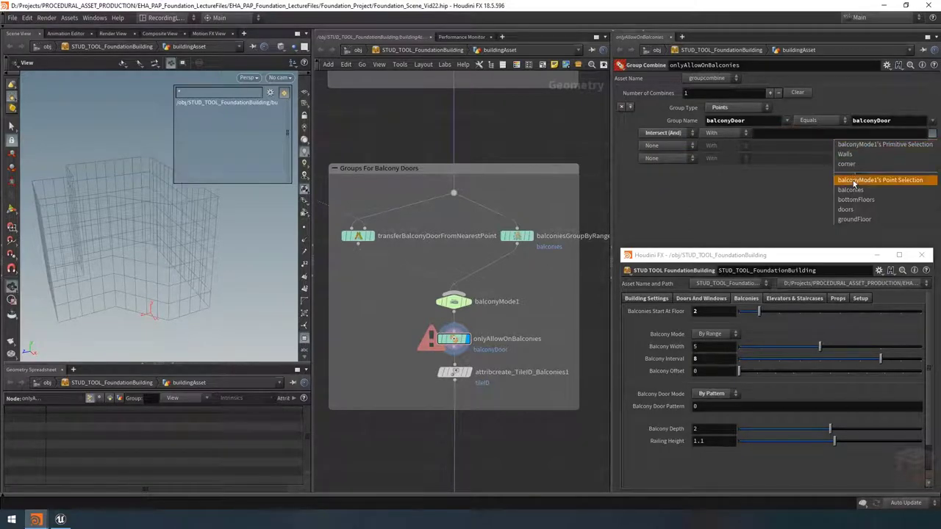
{"action": "left_click", "coordinate": [851, 189]}
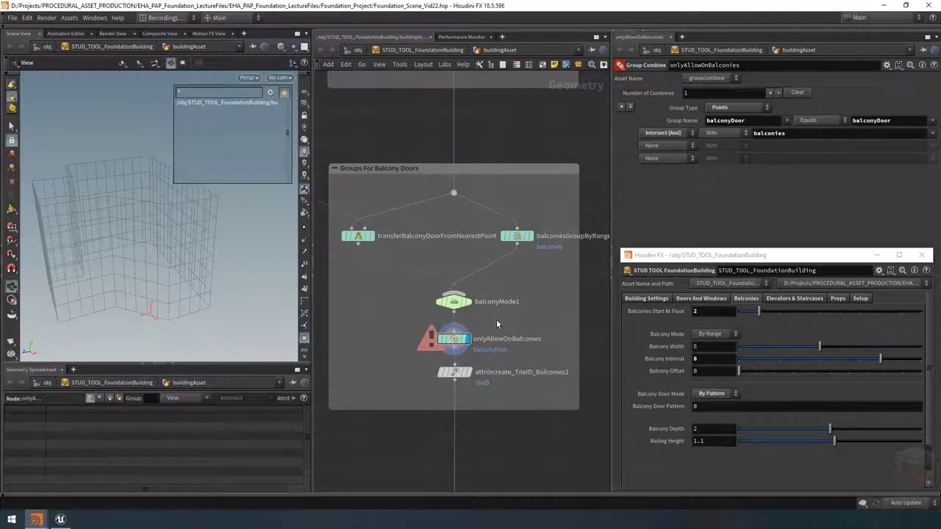
{"action": "scroll", "coordinate": [532, 302], "scroll_direction": "down", "scroll_amount": 2}
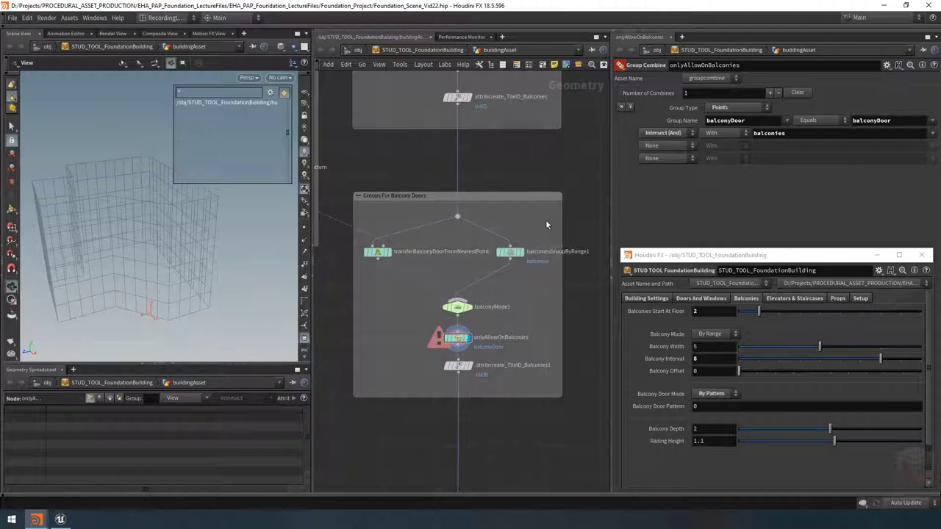
{"action": "scroll", "coordinate": [485, 338], "scroll_direction": "up", "scroll_amount": 2}
{"action": "mouse_move", "coordinate": [509, 335]}
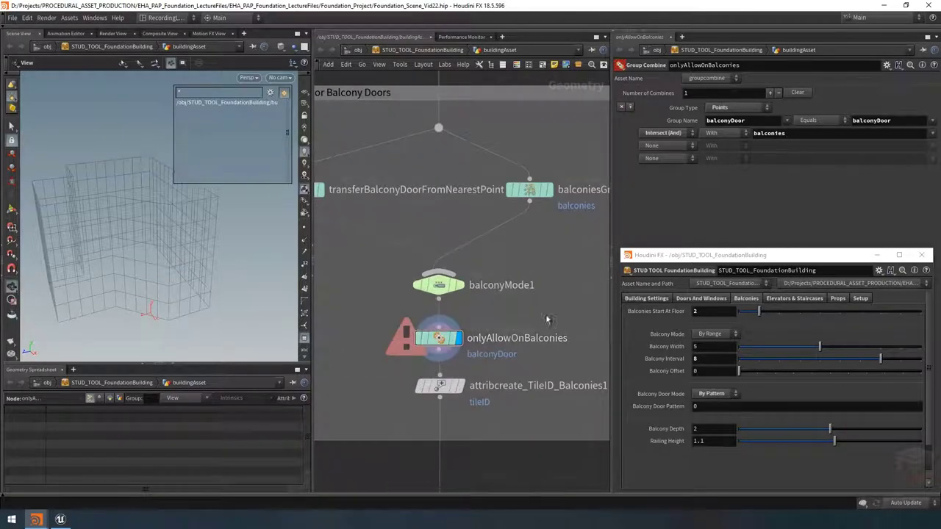
{"action": "mouse_move", "coordinate": [438, 339]}
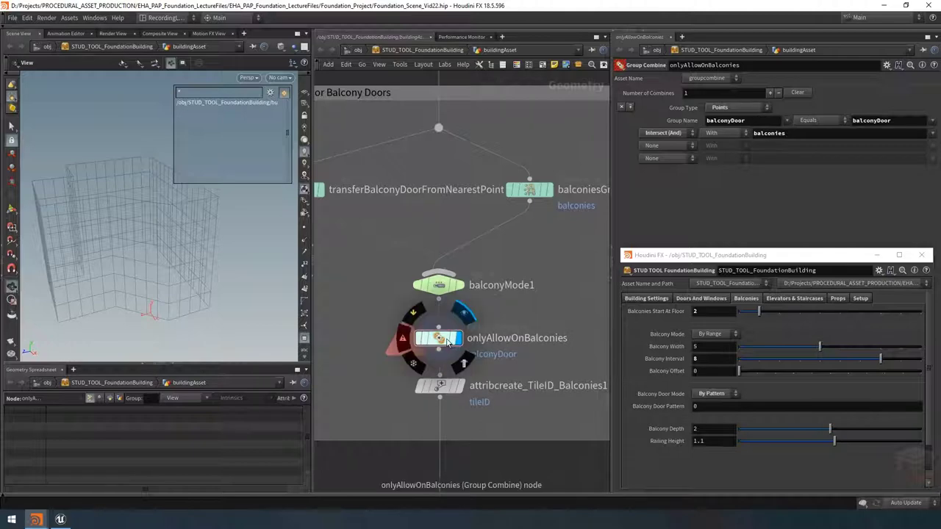
{"action": "scroll", "coordinate": [440, 341], "scroll_direction": "down", "scroll_amount": 3}
{"action": "scroll", "coordinate": [441, 342], "scroll_direction": "down", "scroll_amount": 2}
{"action": "middle_click_drag", "start_coordinate": [491, 216], "coordinate": [458, 269]}
{"action": "scroll", "coordinate": [441, 213], "scroll_direction": "up", "scroll_amount": 3}
{"action": "scroll", "coordinate": [457, 253], "scroll_direction": "up", "scroll_amount": 2}
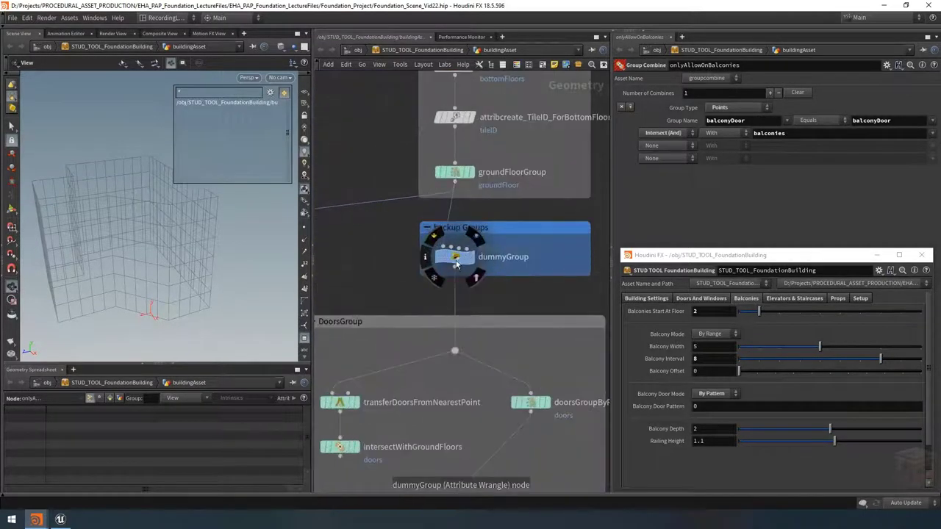
{"action": "left_click", "coordinate": [455, 256]}
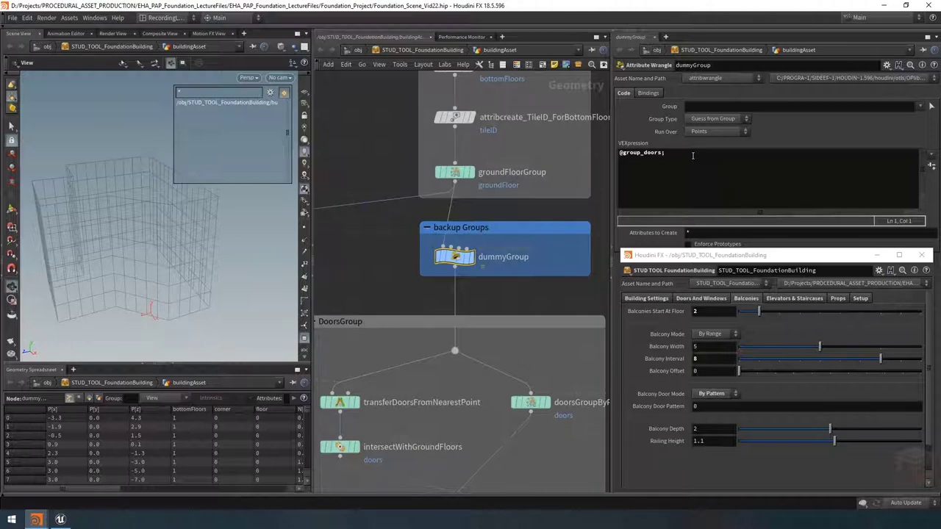
{"action": "left_click", "coordinate": [690, 156]}
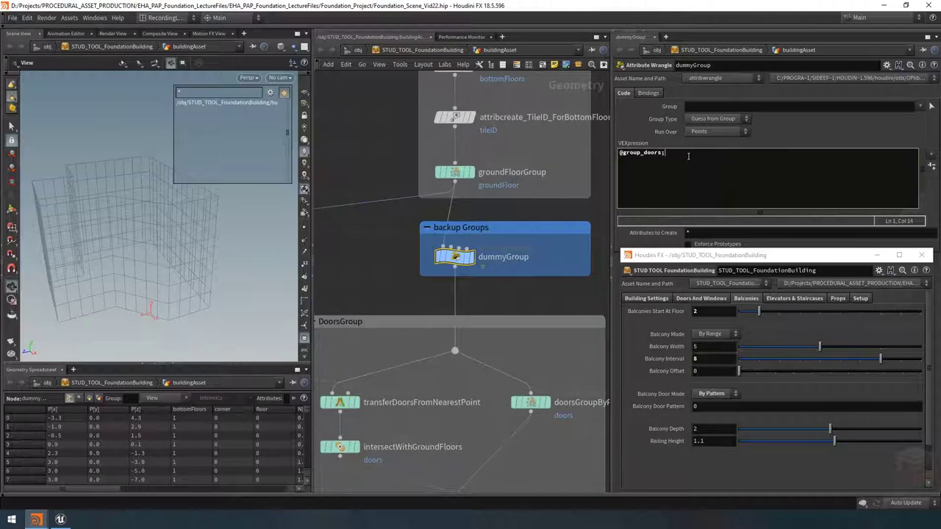
{"action": "key", "text": "Return"}
{"action": "type", "text": "@group_balconies;"}
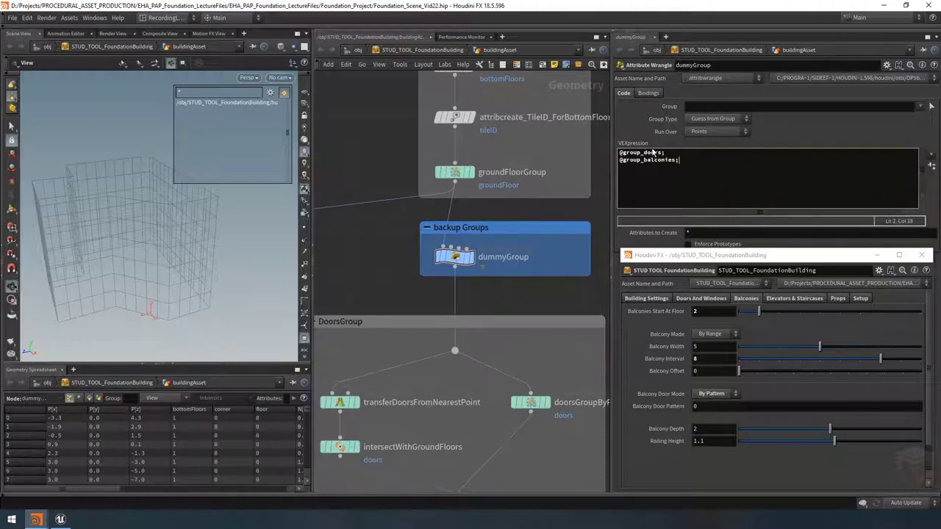
{"action": "key", "text": "Return"}
{"action": "type", "text": "@group_balconyDoor;"}
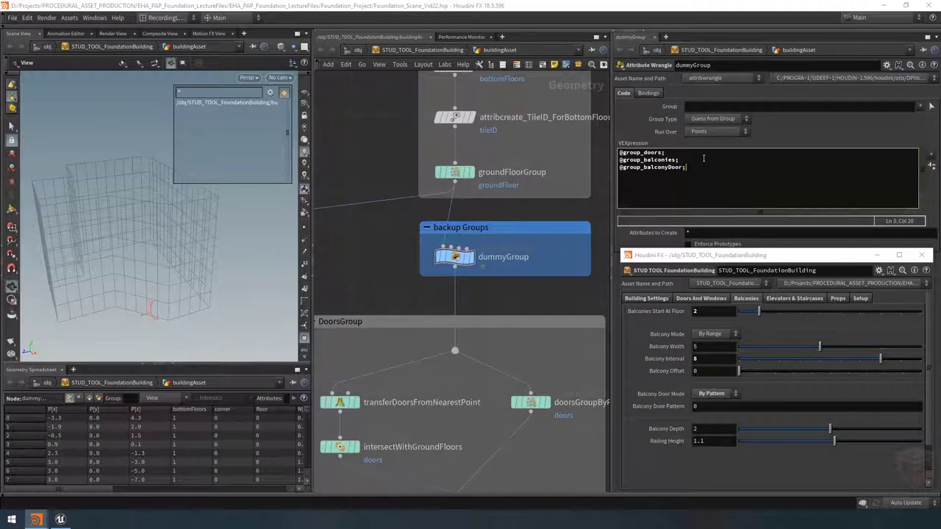
{"action": "left_click", "coordinate": [554, 214]}
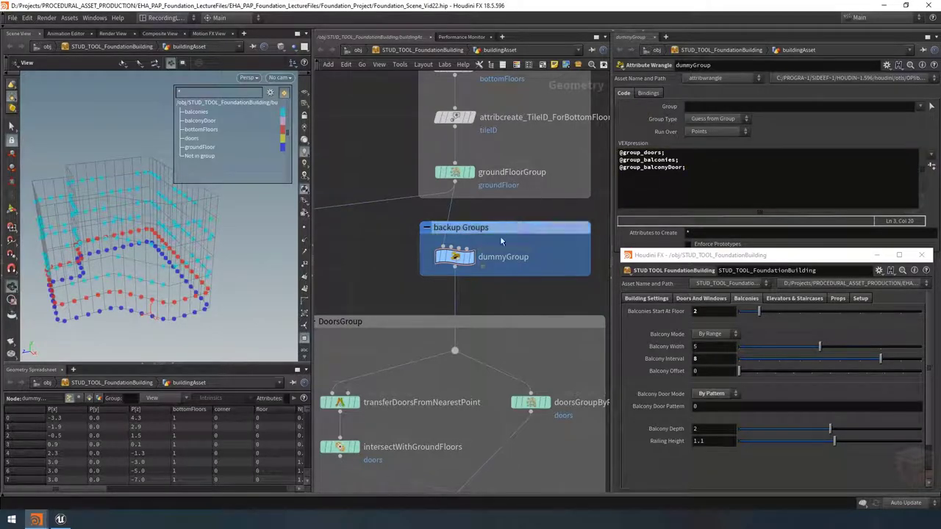
{"action": "mouse_move", "coordinate": [437, 256]}
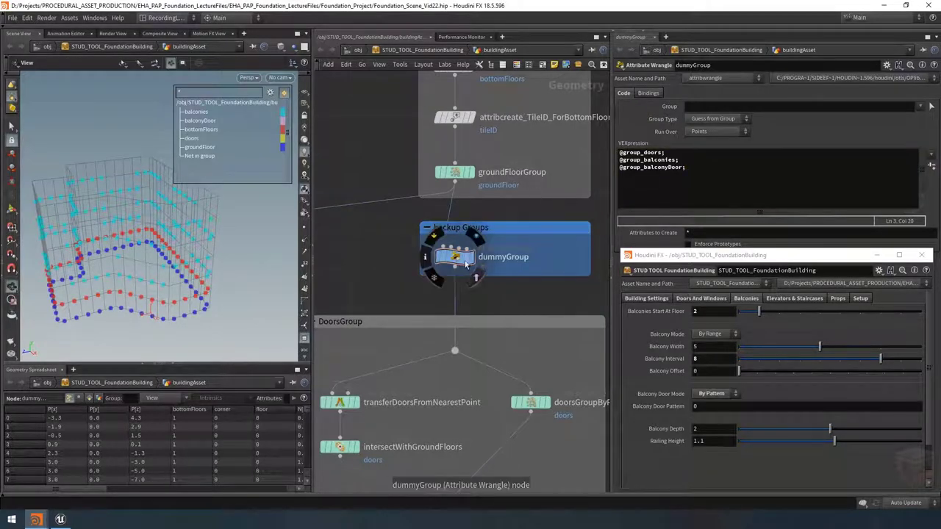
{"action": "left_click", "coordinate": [424, 262]}
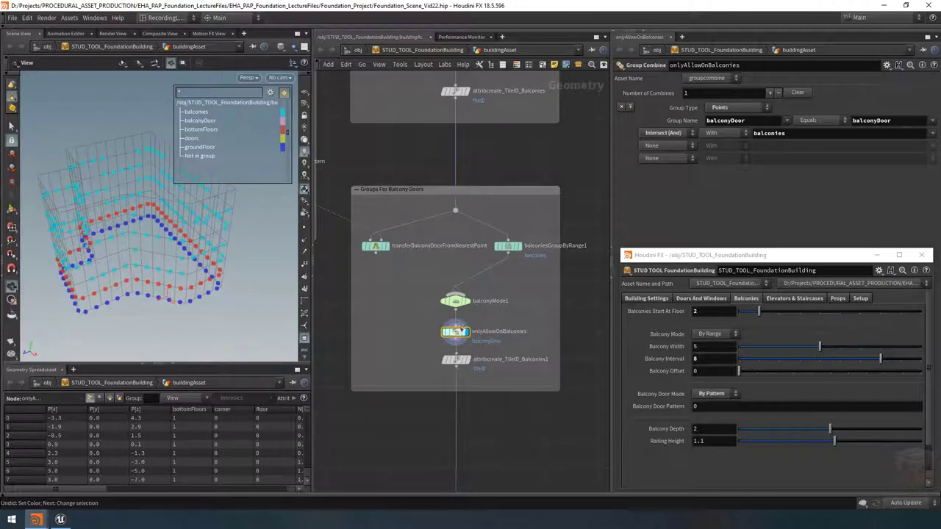
Colour the onlyAllowOnBalconies node red in the network
{"action": "left_click", "coordinate": [517, 65]}
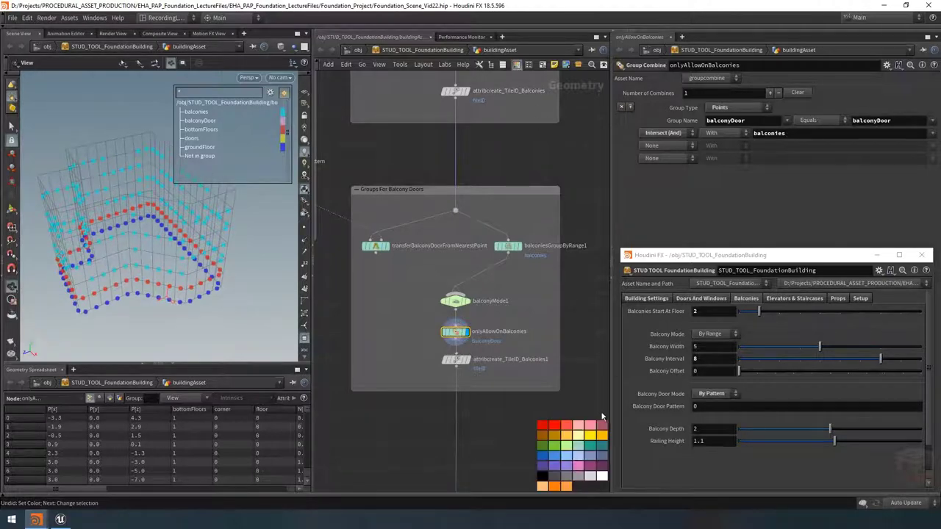
{"action": "left_click", "coordinate": [566, 425]}
{"action": "scroll", "coordinate": [552, 307], "scroll_direction": "up", "scroll_amount": 3}
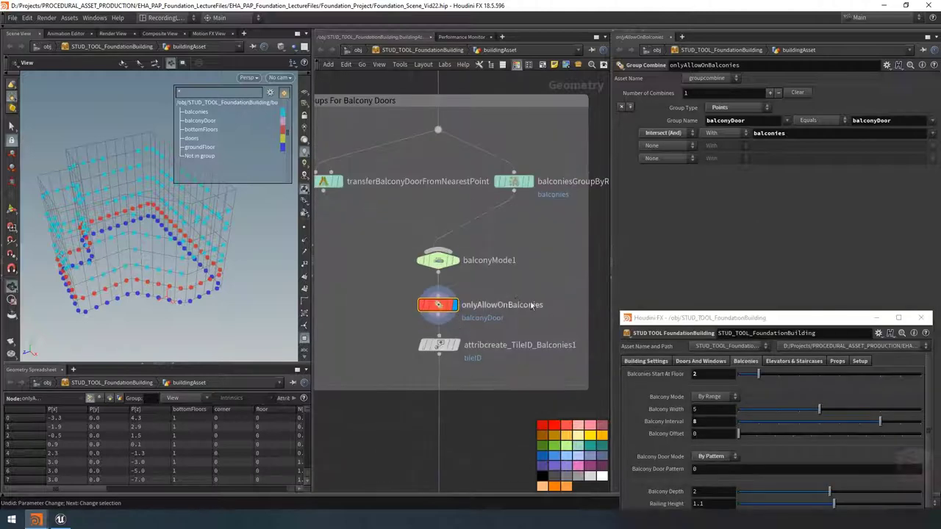
Set the Group of attribcreate_TileID_Balconies1 to balconyDoor
{"action": "left_click", "coordinate": [439, 344]}
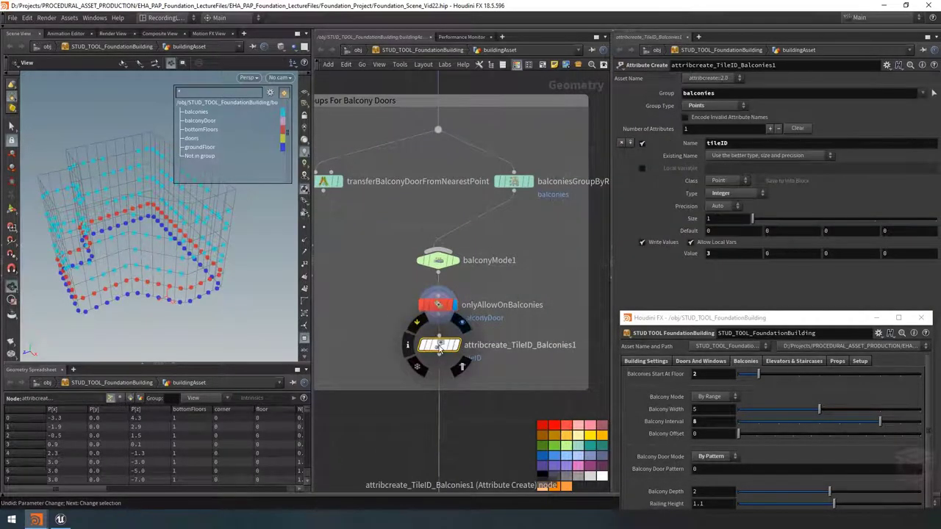
{"action": "left_click", "coordinate": [723, 94]}
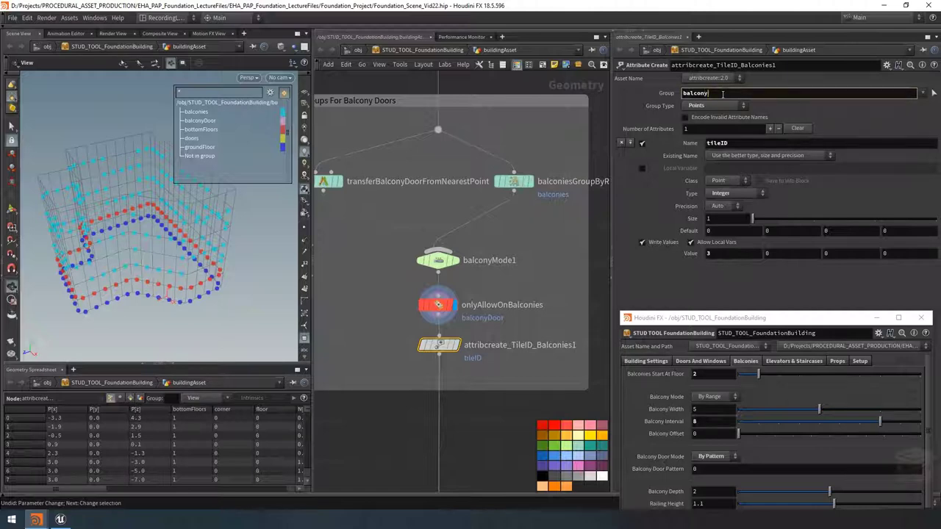
{"action": "key", "text": "Return"}
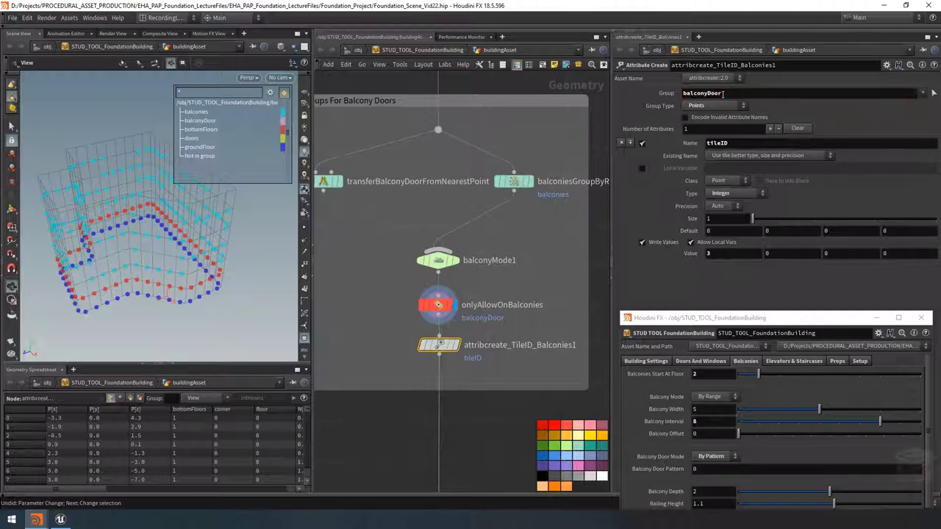
Name the created integer point attribute balconyDoor and set its value to 1
{"action": "left_click", "coordinate": [751, 144]}
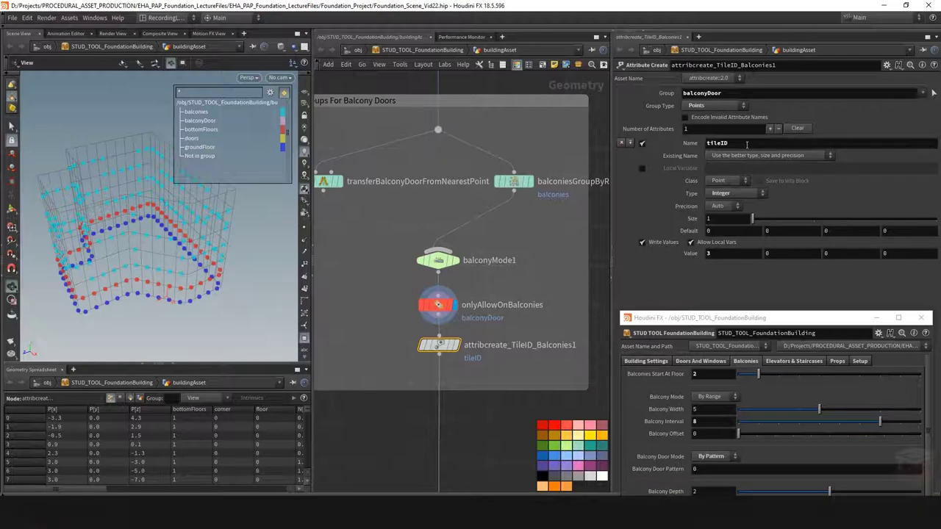
{"action": "key", "text": "ctrl+a"}
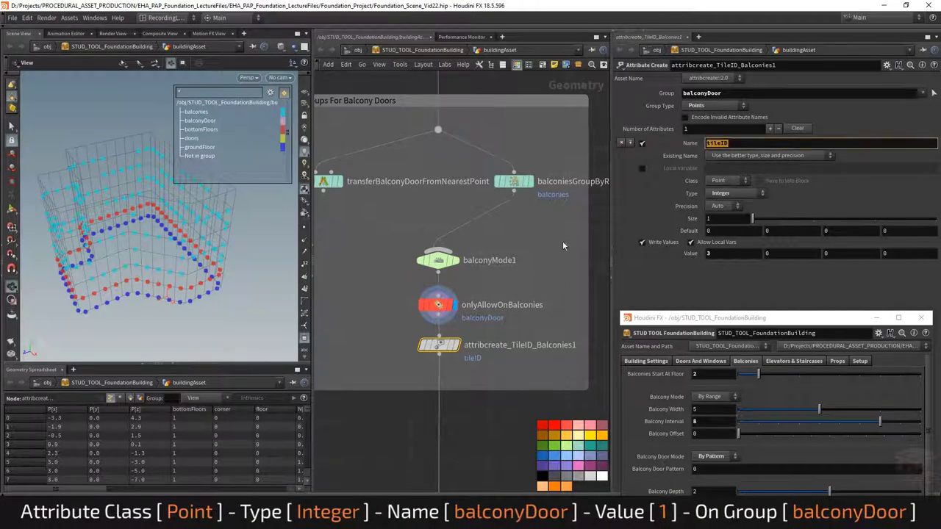
{"action": "type", "text": "balconyDoor"}
{"action": "key", "text": "Return"}
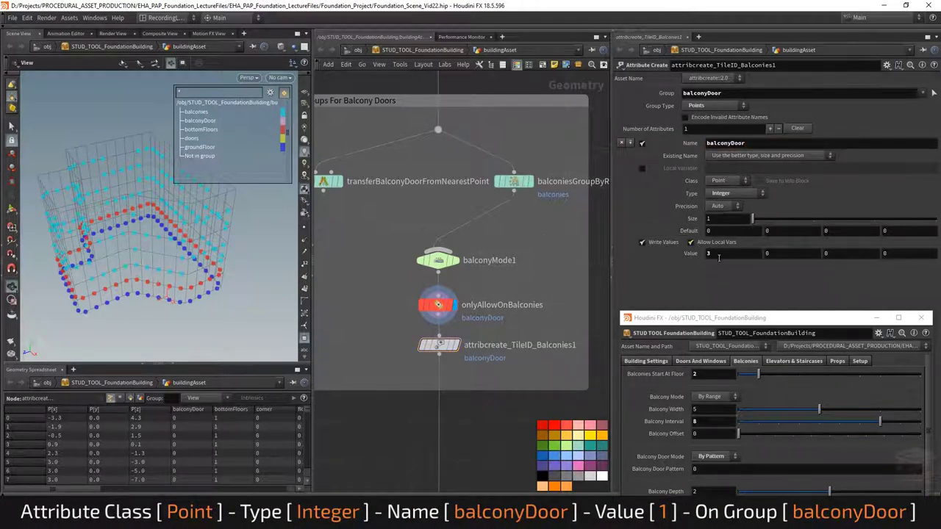
{"action": "type", "text": "1"}
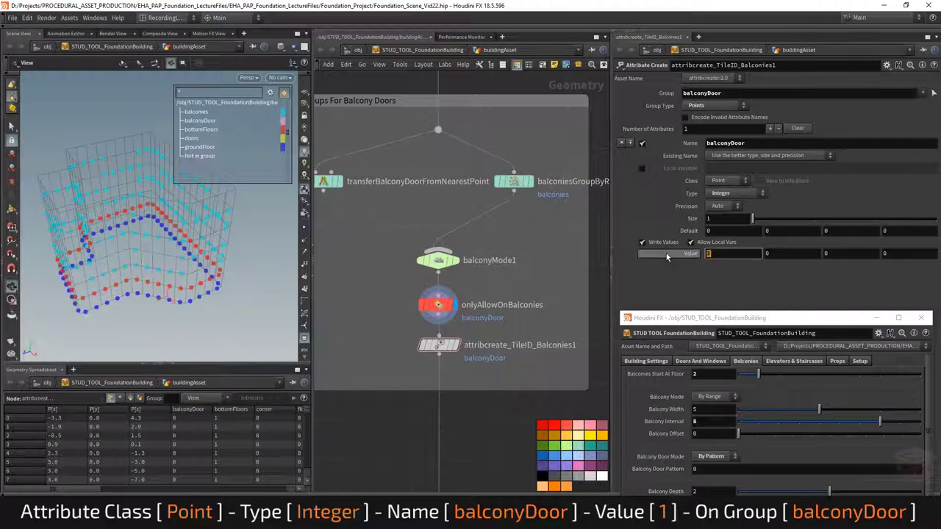
{"action": "key", "text": "Return"}
Display the output of attribcreate_TileID_Balconies1 and sort the point spreadsheet by the balconyDoor attribute
{"action": "left_click", "coordinate": [423, 350]}
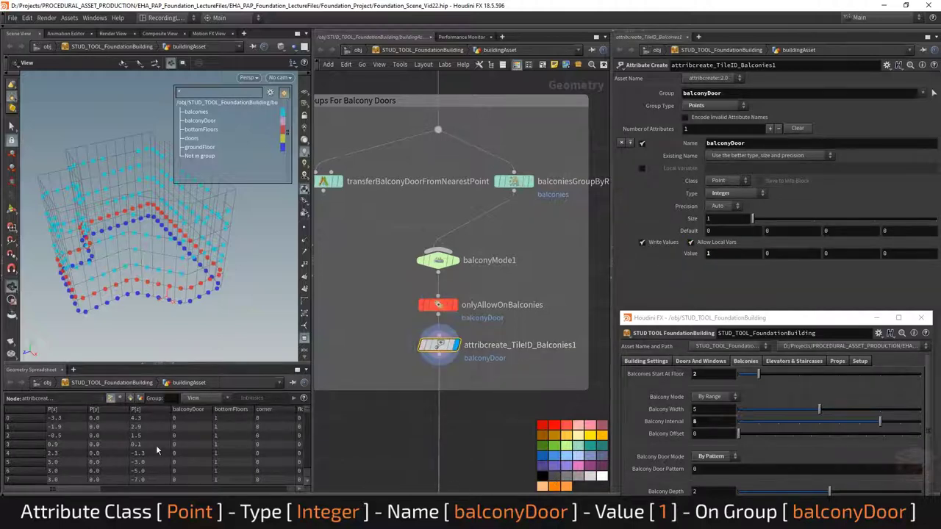
{"action": "left_click", "coordinate": [198, 410]}
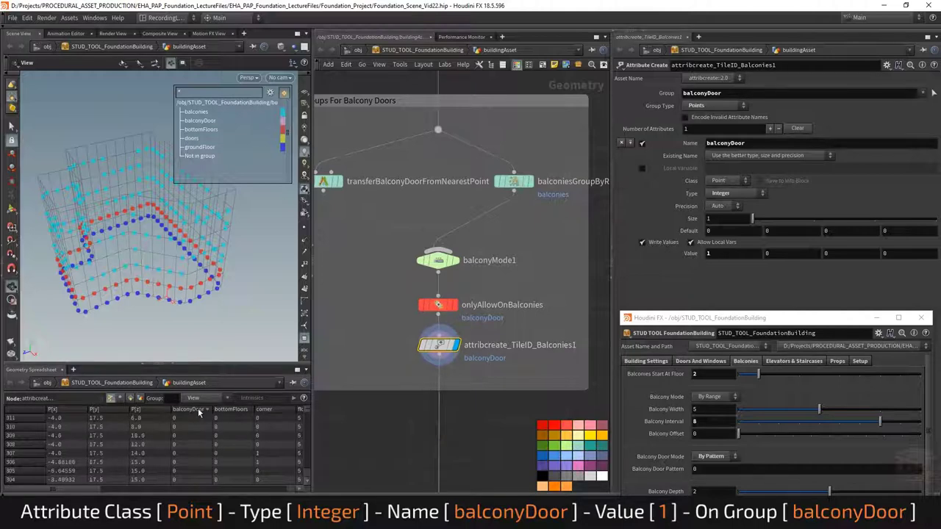
Sort the geometry spreadsheet by the balconyDoor attribute to check its point values
{"action": "left_click", "coordinate": [197, 410]}
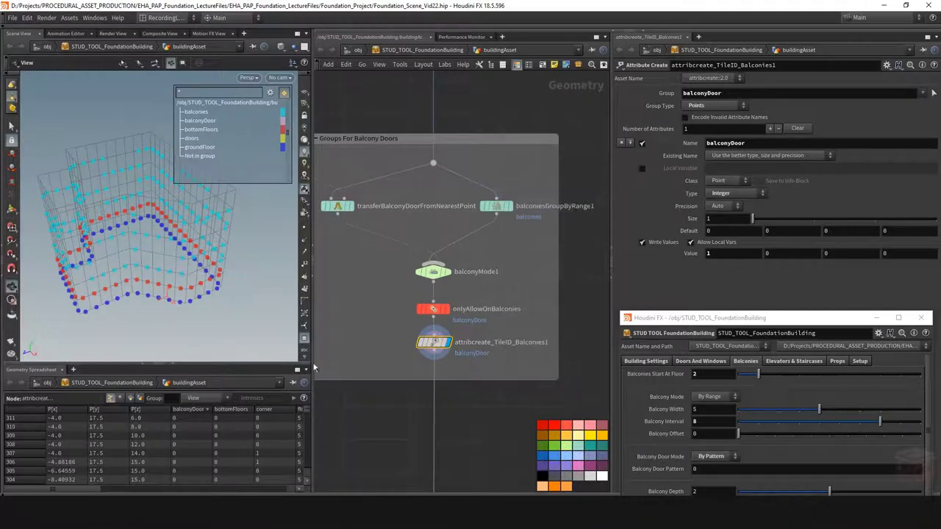
{"action": "left_click", "coordinate": [191, 411]}
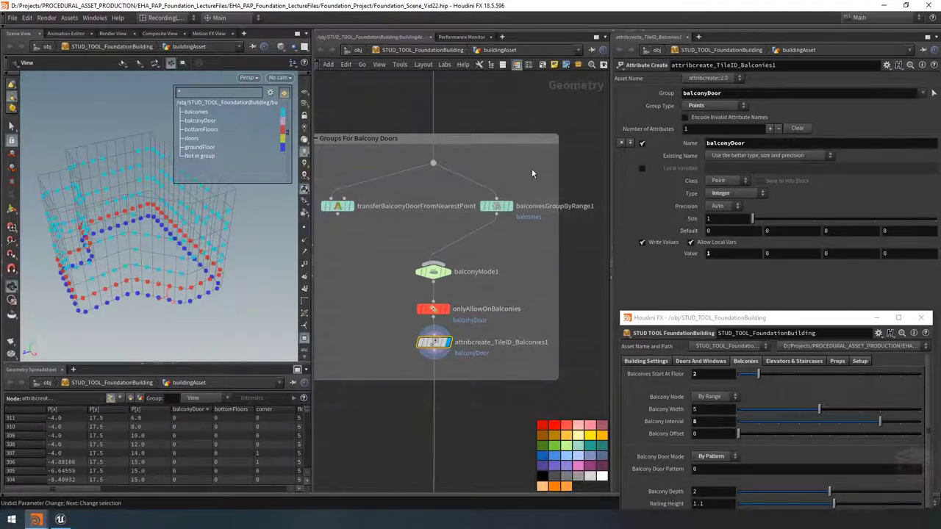
Rename the balconyMode1 switch node to balconyDoorMode
{"action": "left_click_drag", "start_coordinate": [532, 174], "coordinate": [445, 277]}
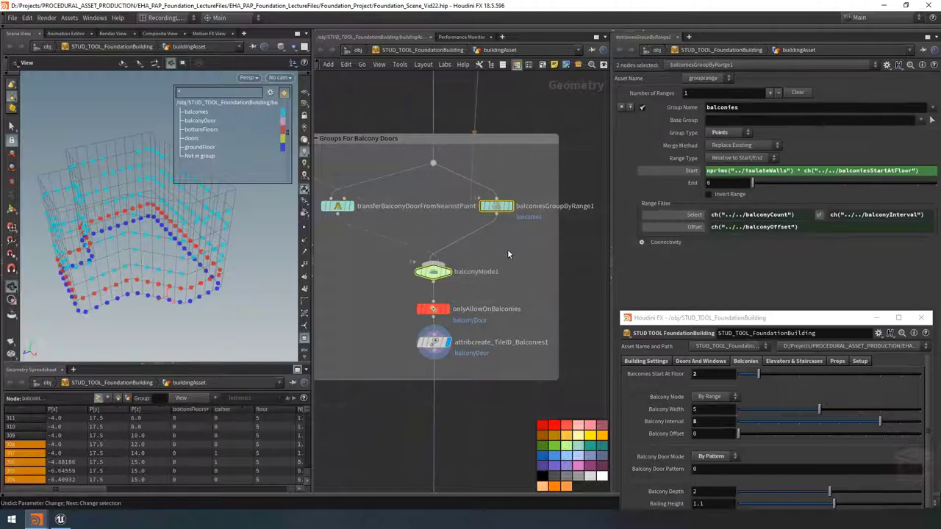
{"action": "left_click", "coordinate": [425, 273]}
{"action": "double_click", "coordinate": [477, 272]}
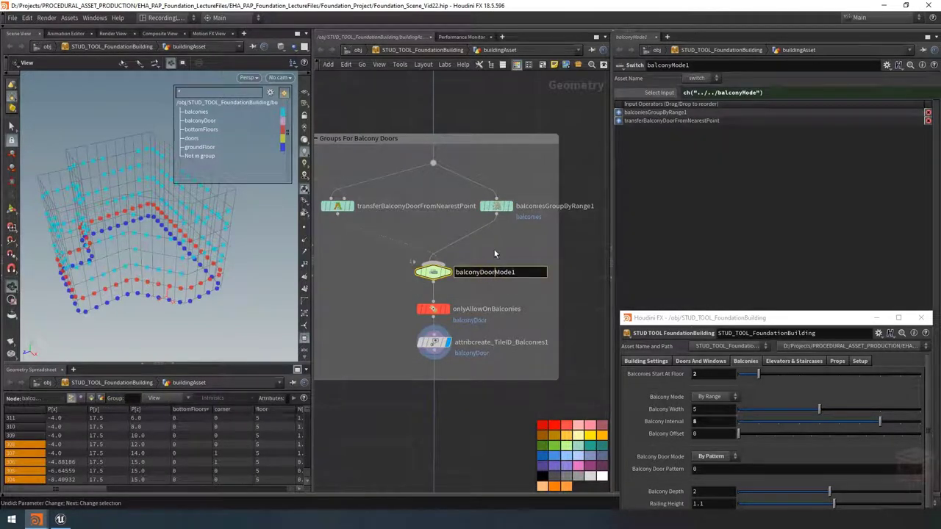
{"action": "type", "text": "Door"}
{"action": "key", "text": "End"}
{"action": "key", "text": "BackSpace"}
{"action": "key", "text": "Return"}
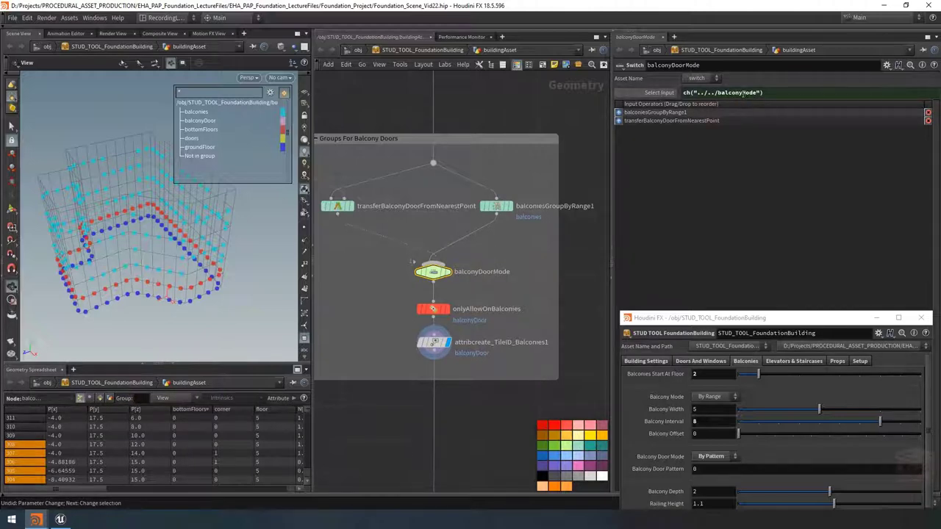
Change the switch's Select Input expression to ch("../../balconyDoorMode")
{"action": "left_click", "coordinate": [743, 92]}
{"action": "type", "text": "Door"}
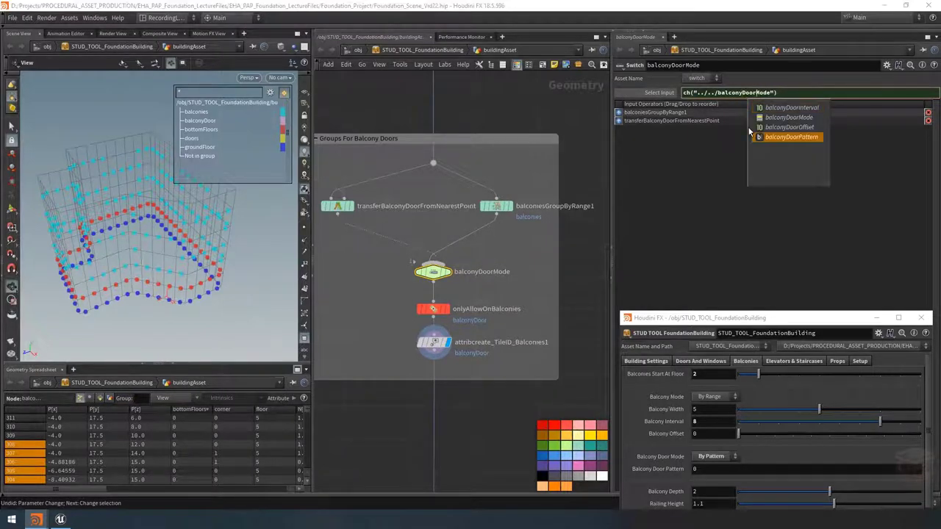
{"action": "left_click", "coordinate": [590, 140]}
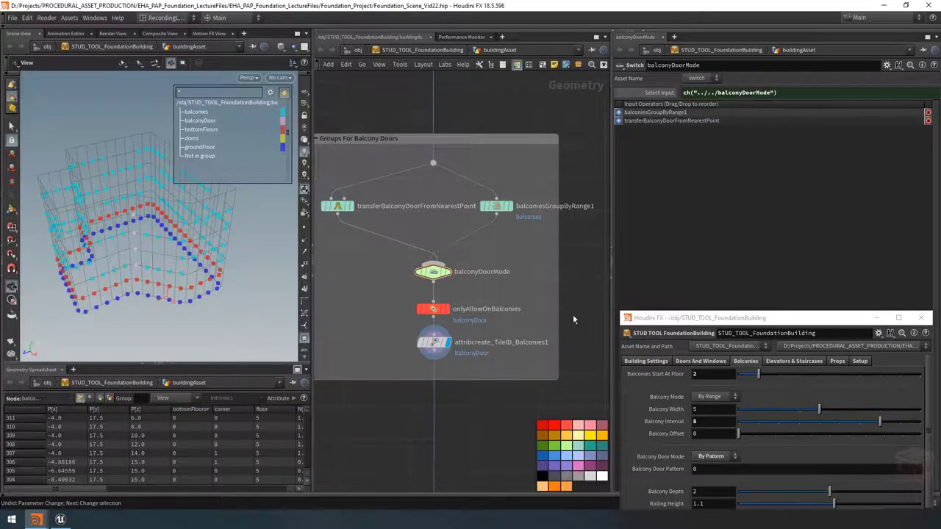
Reposition the building's parameter window and test the switch by toggling Balcony Door Mode between By Range and By Pattern, leaving it on By Range
{"action": "left_click_drag", "start_coordinate": [772, 313], "coordinate": [776, 260]}
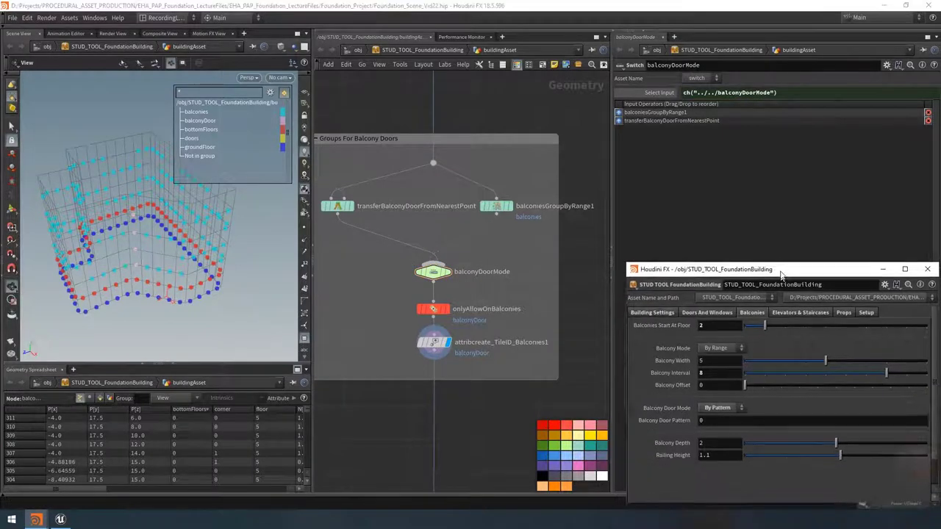
{"action": "left_click", "coordinate": [722, 406]}
{"action": "left_click", "coordinate": [722, 413]}
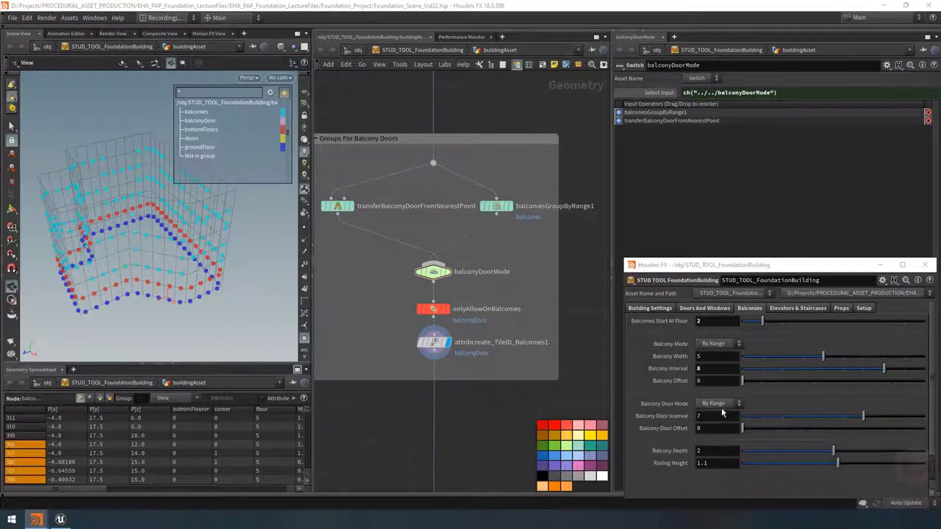
{"action": "left_click", "coordinate": [718, 404]}
{"action": "left_click", "coordinate": [713, 424]}
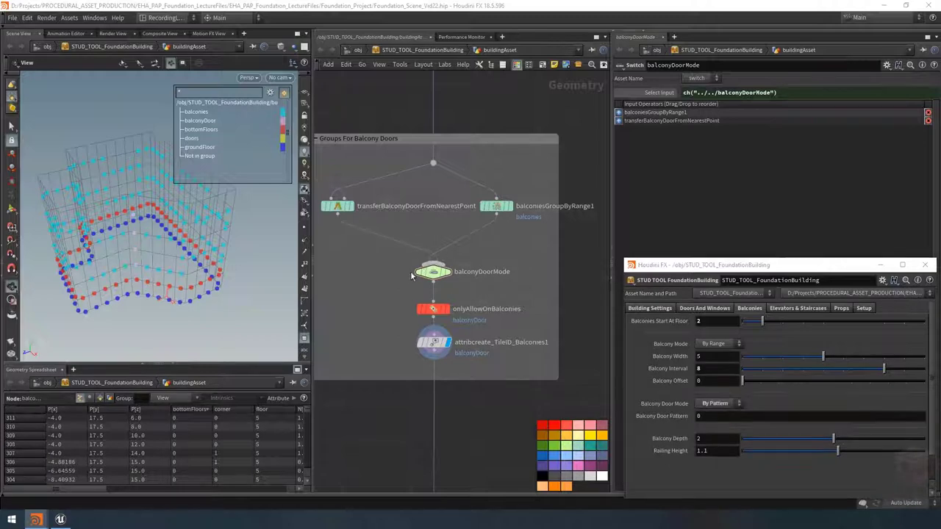
{"action": "key", "text": "ctrl+z"}
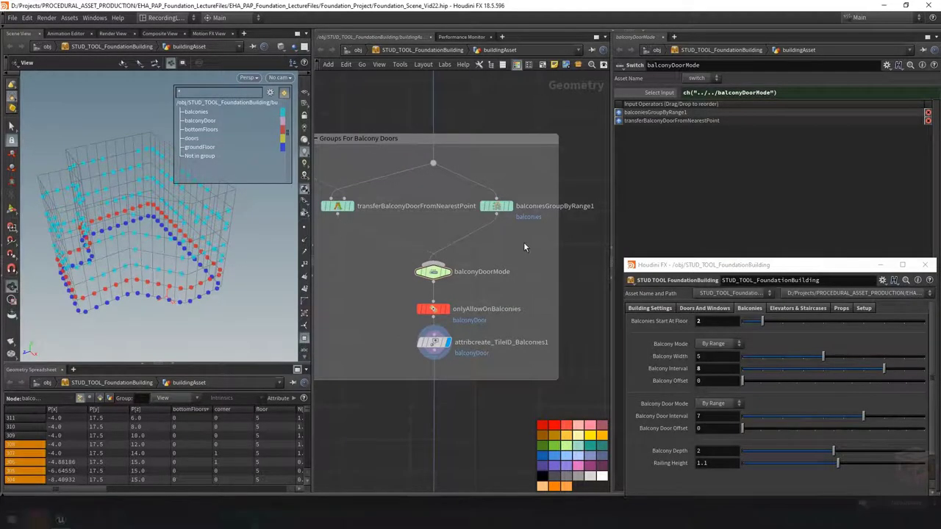
Move balconiesGroupByRange1 farther from transferBalconyDoorFromNearestPoint to make room, and shift the Groups For Balcony Doors network box down
{"action": "middle_click_drag", "start_coordinate": [523, 247], "coordinate": [503, 300]}
{"action": "left_click", "coordinate": [476, 260]}
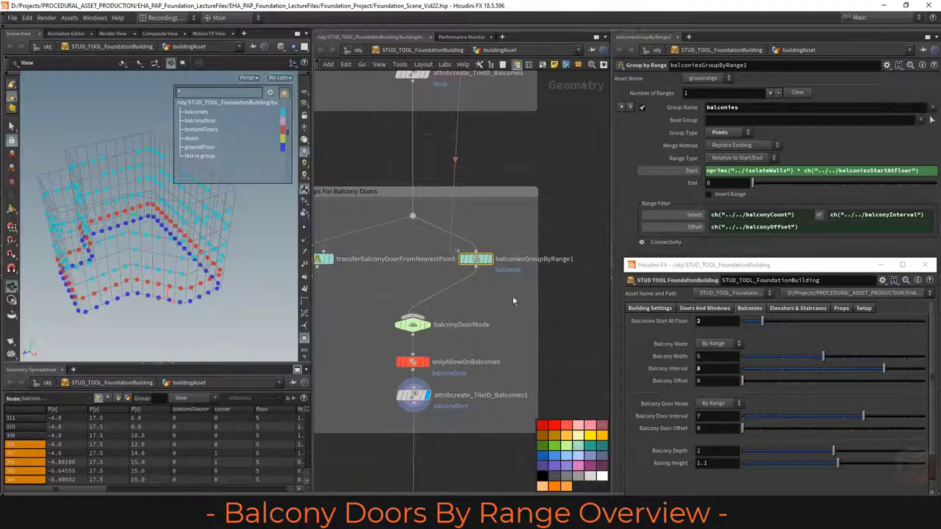
{"action": "left_click_drag", "start_coordinate": [478, 258], "coordinate": [516, 259]}
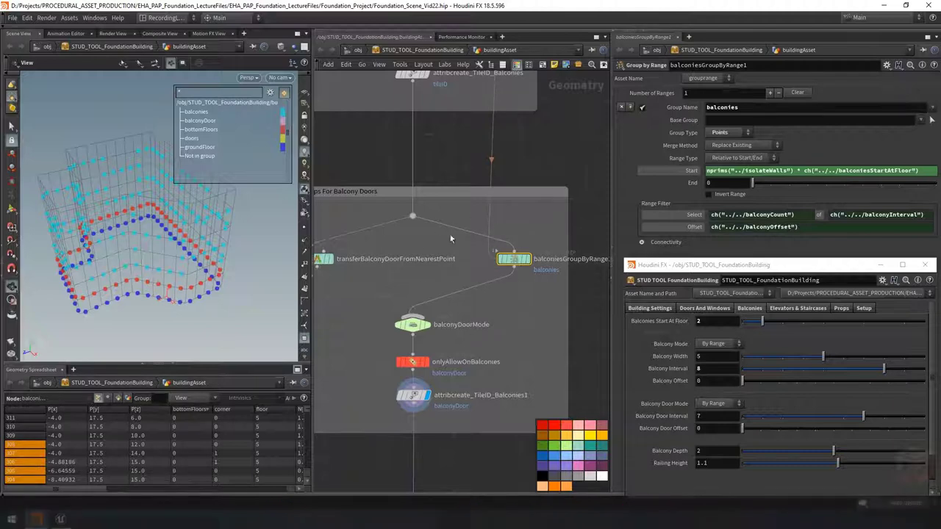
{"action": "scroll", "coordinate": [474, 272], "scroll_direction": "down", "scroll_amount": 6}
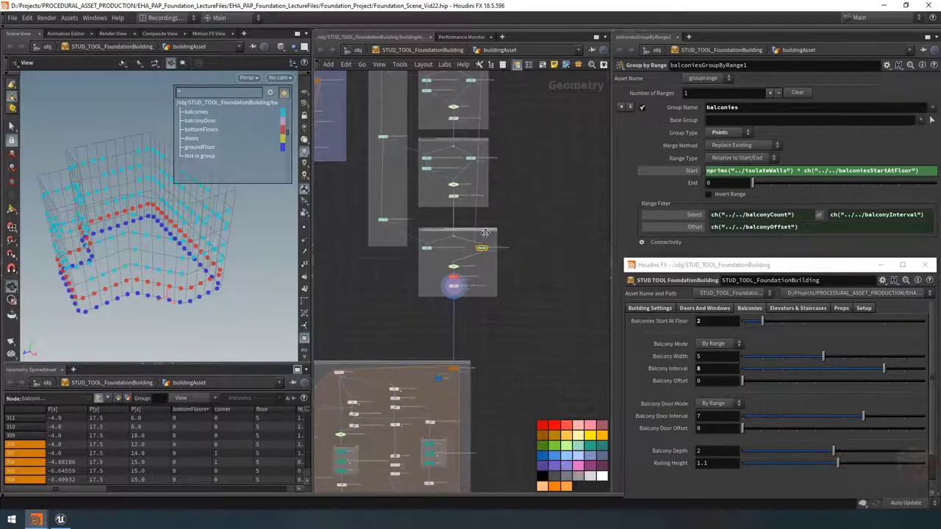
{"action": "left_click_drag", "start_coordinate": [491, 238], "coordinate": [491, 266]}
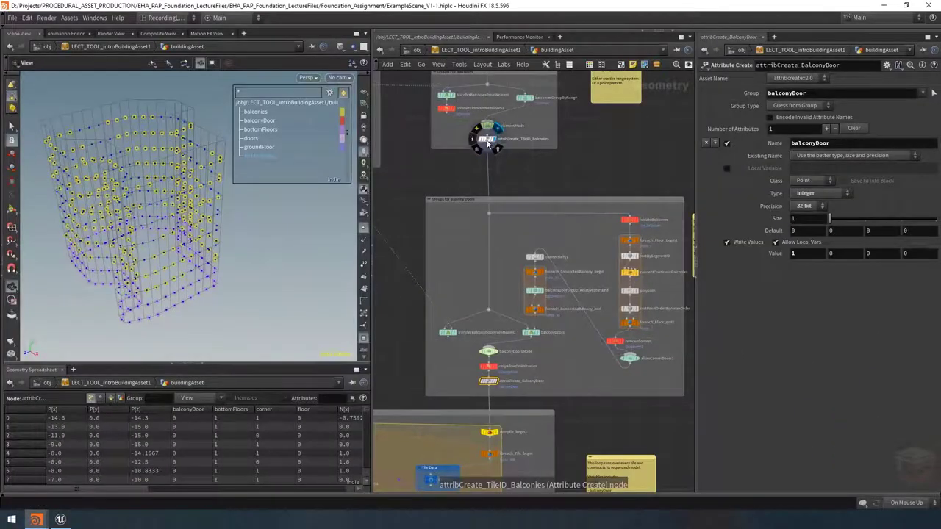
In the ExampleScene_V1-1 scene, display attribCreate_TileID_Balconies and isolateBalconies in turn to inspect the balcony points
{"action": "left_click", "coordinate": [488, 144]}
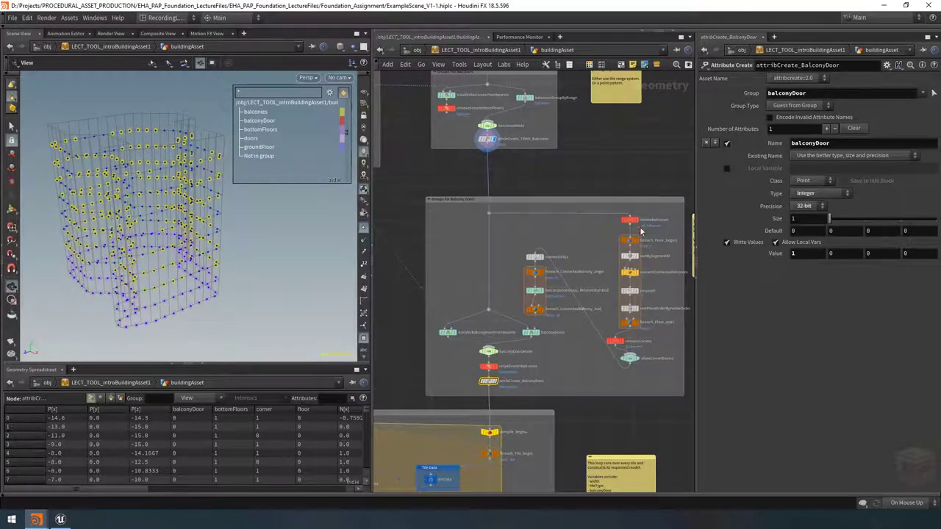
{"action": "scroll", "coordinate": [641, 232], "scroll_direction": "up", "scroll_amount": 3}
{"action": "middle_click_drag", "start_coordinate": [615, 221], "coordinate": [517, 211]}
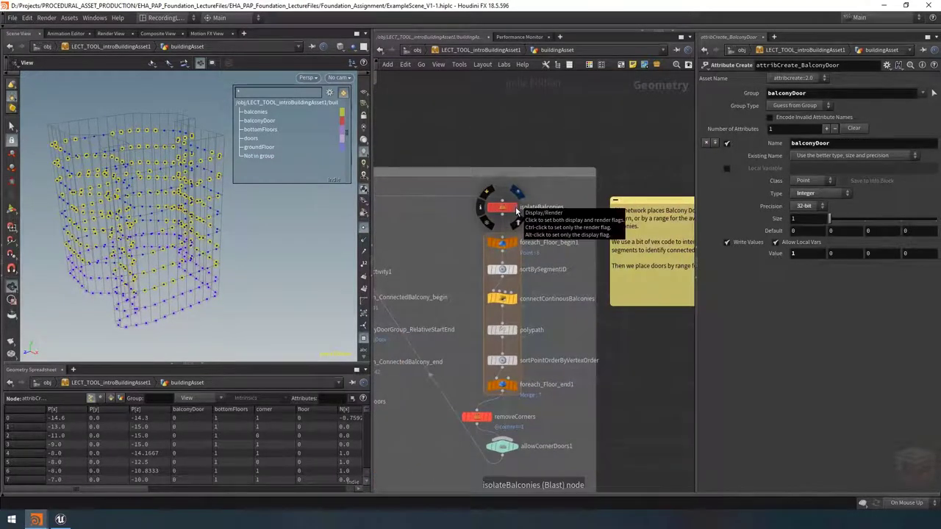
{"action": "left_click", "coordinate": [502, 207]}
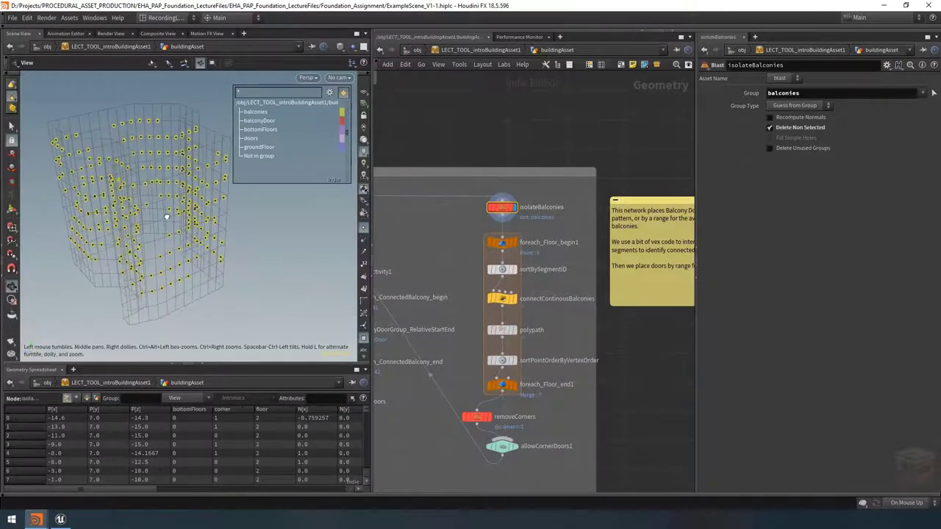
{"action": "left_click_drag", "start_coordinate": [166, 217], "coordinate": [117, 191]}
{"action": "left_click_drag", "start_coordinate": [171, 208], "coordinate": [207, 213]}
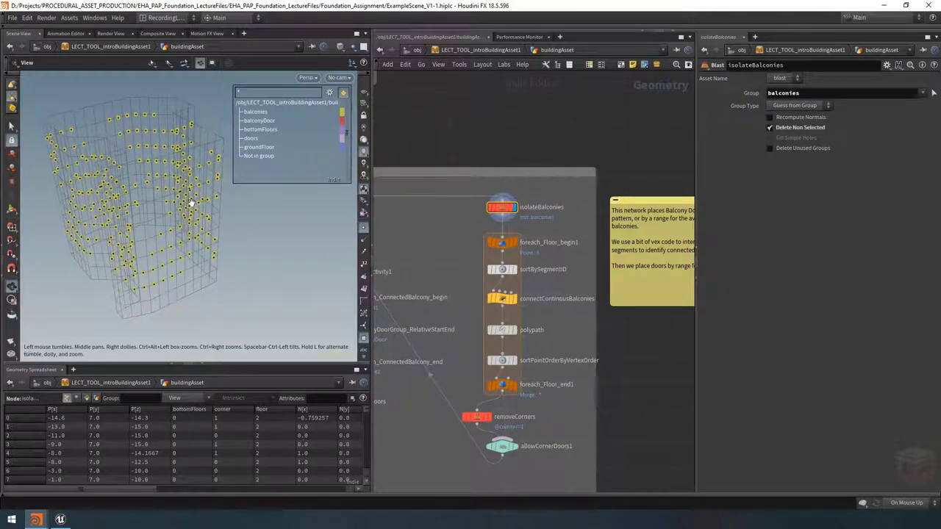
Enable the segment scene visualizer in the viewport display options
{"action": "key", "text": "d"}
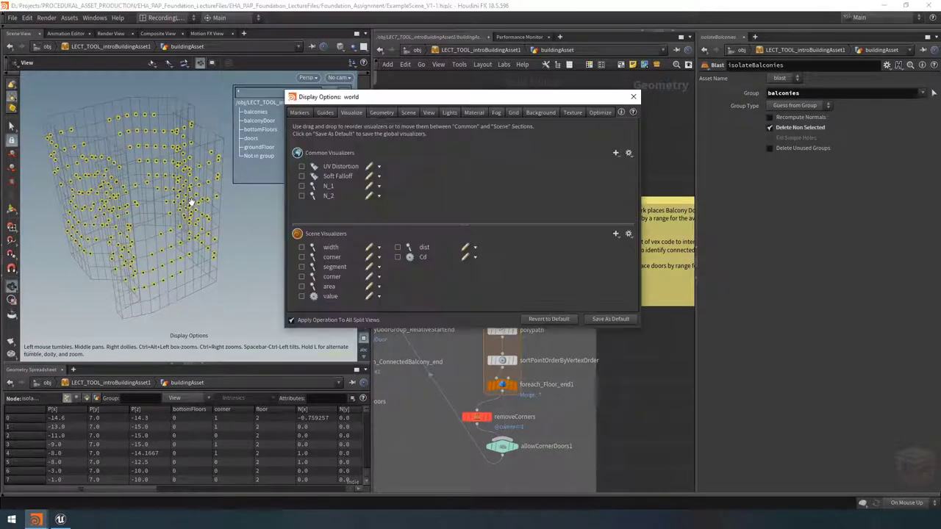
{"action": "left_click", "coordinate": [301, 267]}
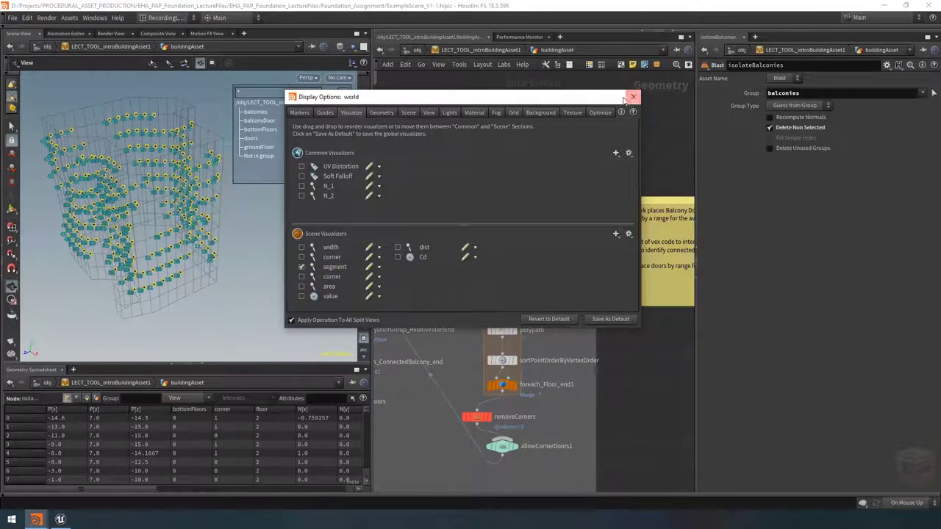
{"action": "left_click", "coordinate": [632, 96]}
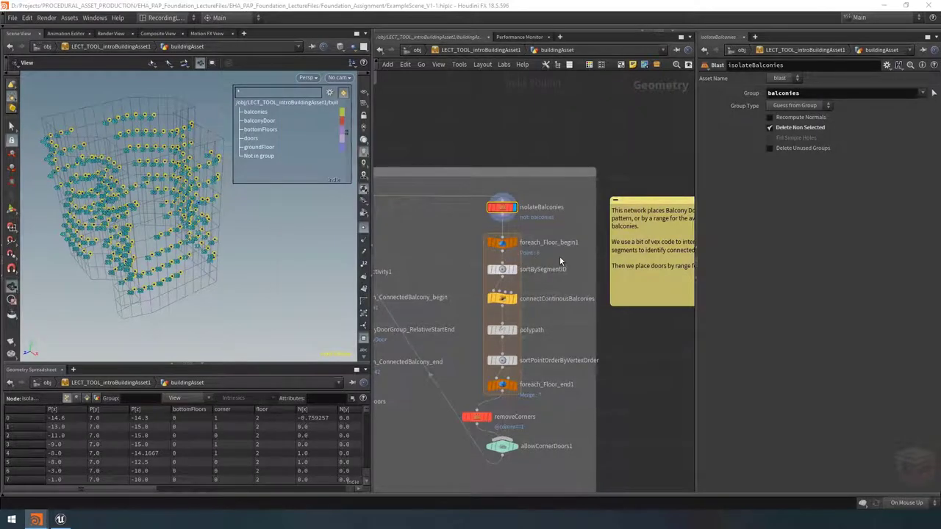
Examine the sortBySegmentID settings and the VEX code of the connectContinousBalconies wrangle
{"action": "left_click", "coordinate": [502, 269]}
{"action": "left_click_drag", "start_coordinate": [173, 169], "coordinate": [184, 117]}
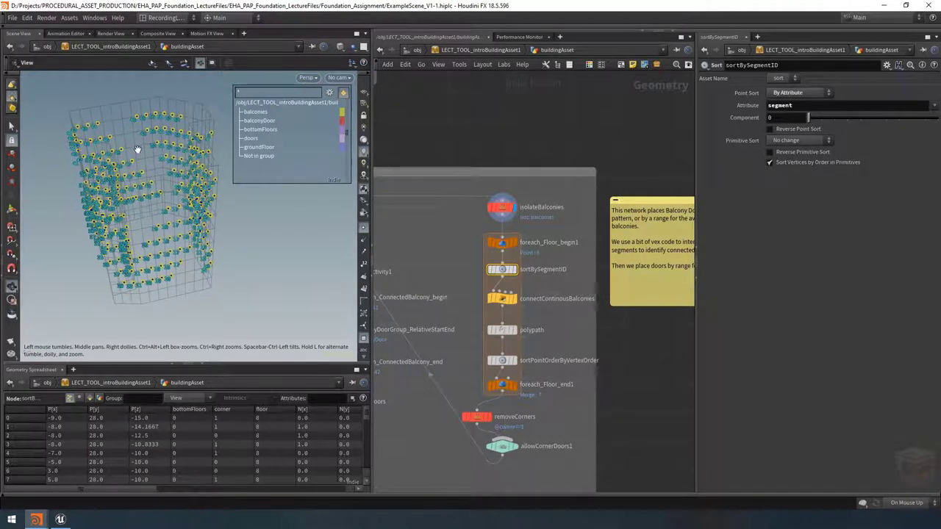
{"action": "middle_click_drag", "start_coordinate": [545, 311], "coordinate": [553, 311]}
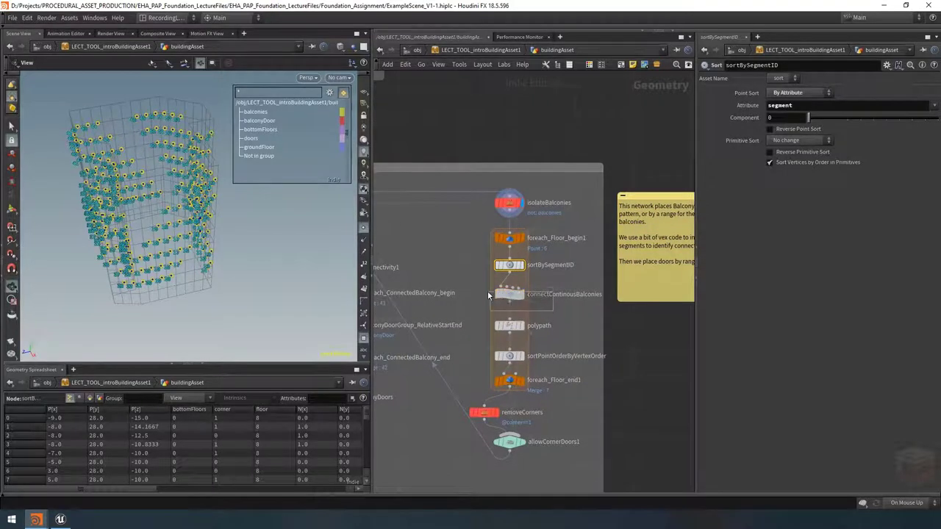
{"action": "left_click_drag", "start_coordinate": [488, 291], "coordinate": [481, 289]}
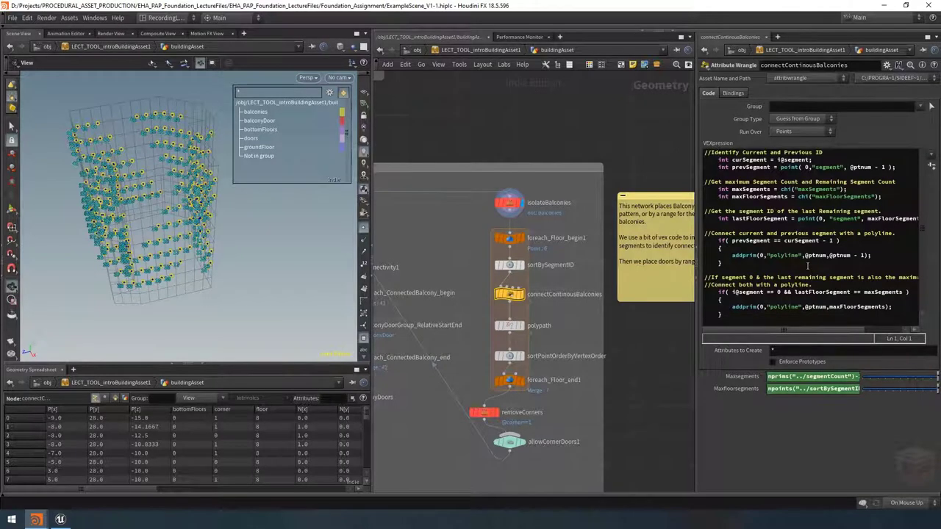
{"action": "left_click_drag", "start_coordinate": [695, 308], "coordinate": [689, 312]}
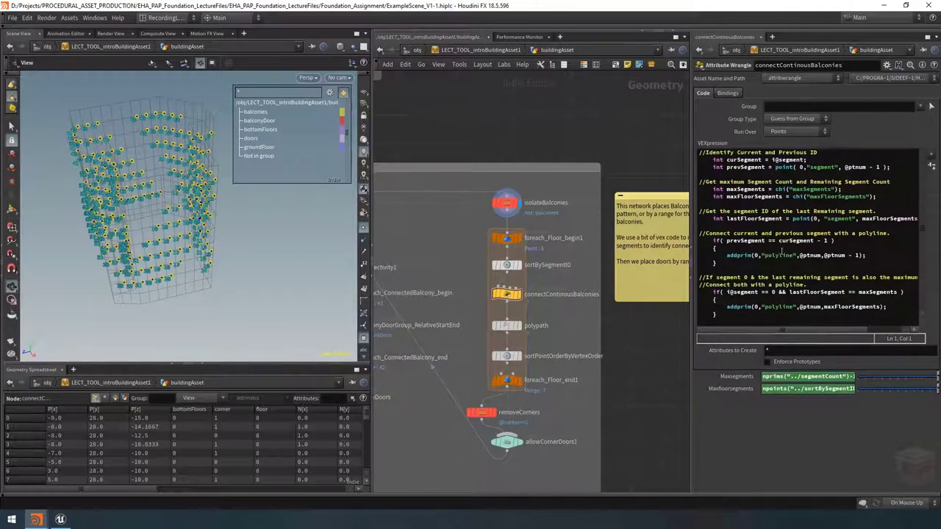
{"action": "left_click_drag", "start_coordinate": [689, 230], "coordinate": [604, 242]}
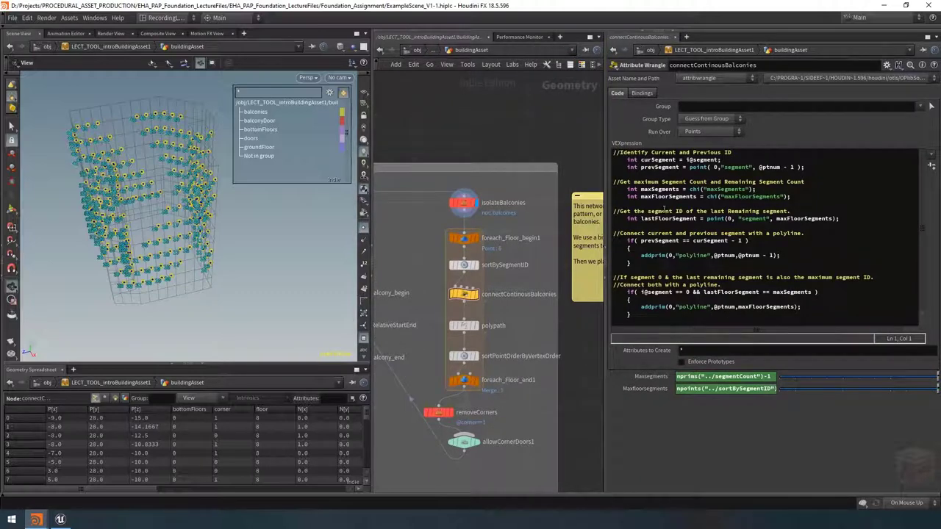
{"action": "left_click_drag", "start_coordinate": [602, 200], "coordinate": [710, 207]}
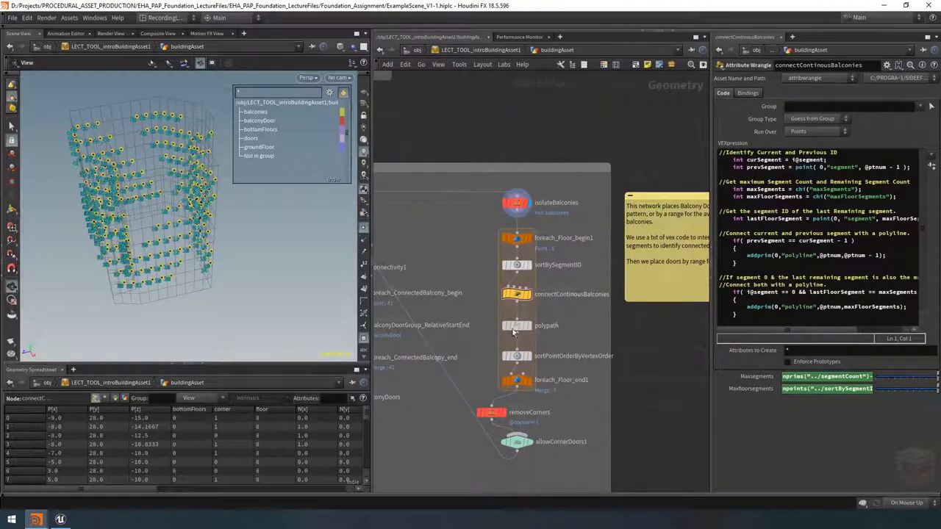
Display only the foreach_Floor_end1 output and enable its Single Pass at 0 to isolate one floor's connected balconies
{"action": "mouse_move", "coordinate": [514, 329]}
{"action": "scroll", "coordinate": [525, 326], "scroll_direction": "down", "scroll_amount": 5}
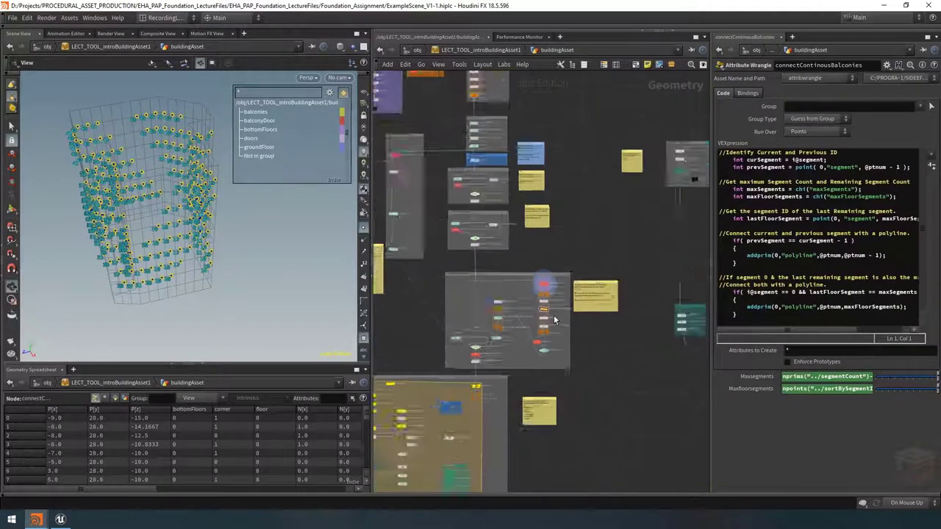
{"action": "middle_click_drag", "start_coordinate": [588, 361], "coordinate": [622, 253]}
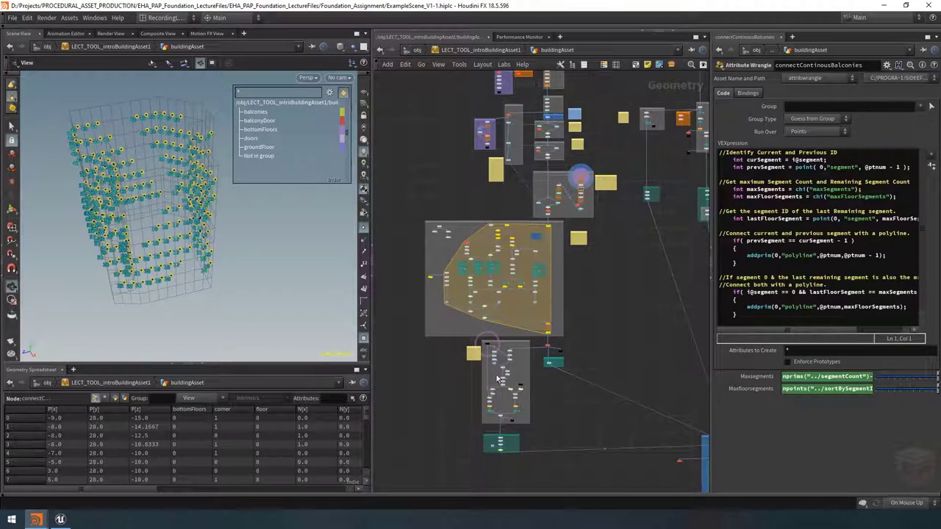
{"action": "middle_click_drag", "start_coordinate": [580, 214], "coordinate": [569, 313]}
{"action": "scroll", "coordinate": [568, 313], "scroll_direction": "up", "scroll_amount": 6}
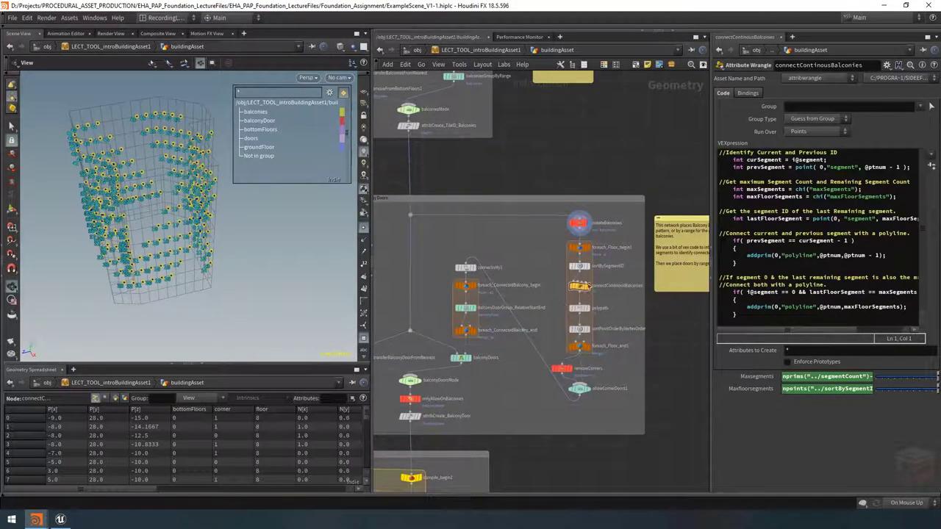
{"action": "scroll", "coordinate": [560, 298], "scroll_direction": "up", "scroll_amount": 2}
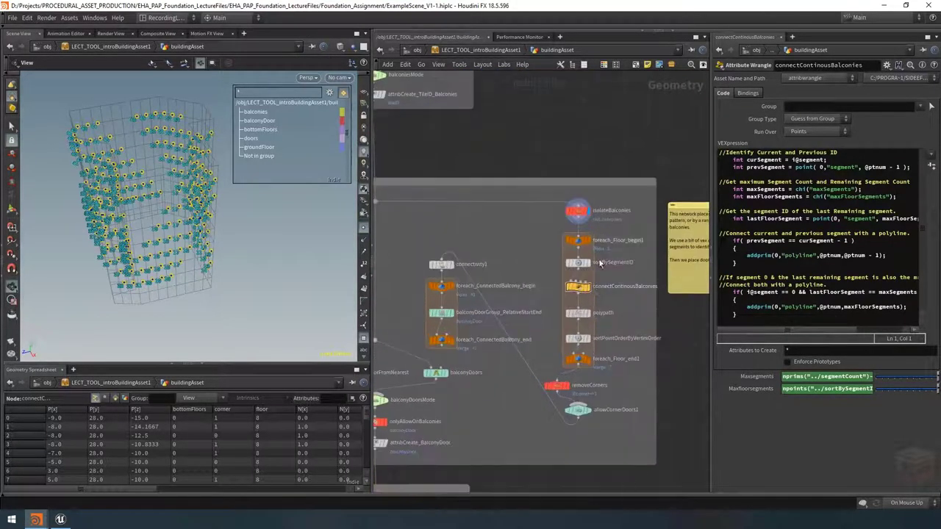
{"action": "left_click", "coordinate": [579, 358]}
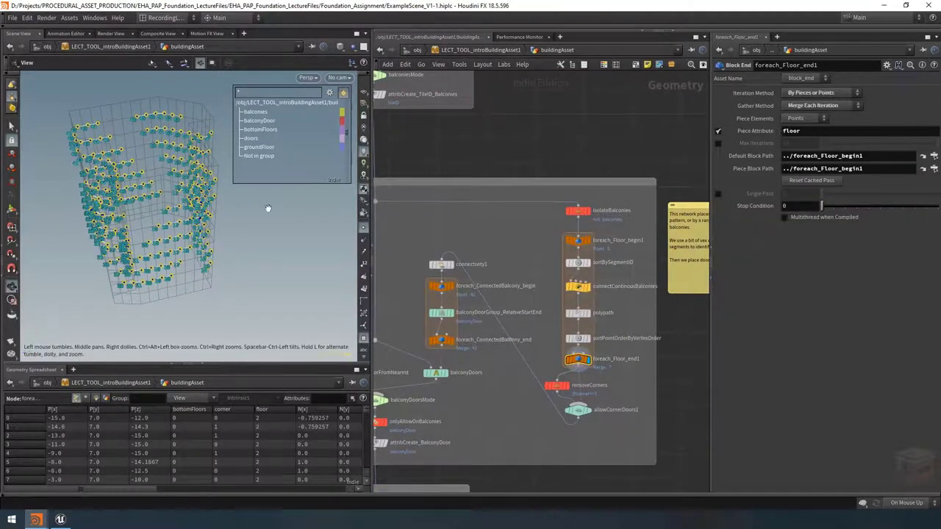
{"action": "left_click_drag", "start_coordinate": [269, 208], "coordinate": [152, 217]}
{"action": "left_click", "coordinate": [718, 193]}
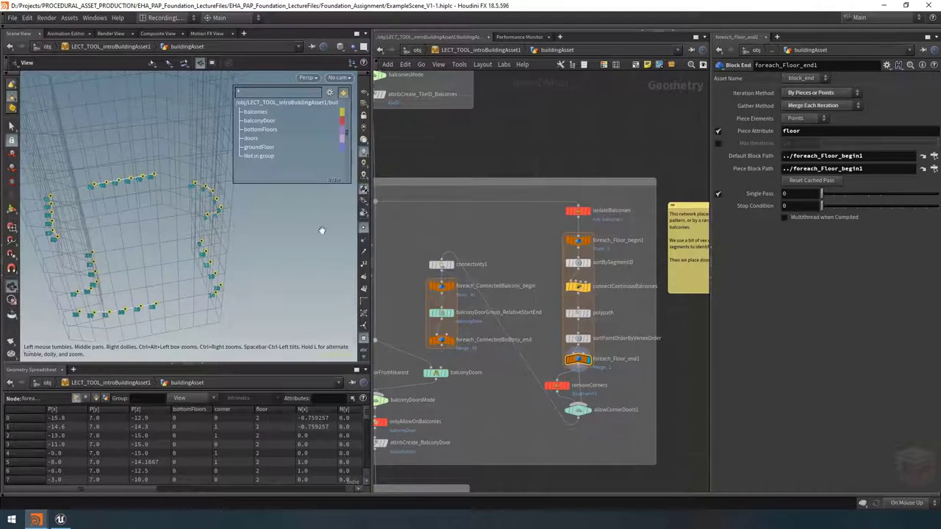
{"action": "left_click", "coordinate": [580, 362]}
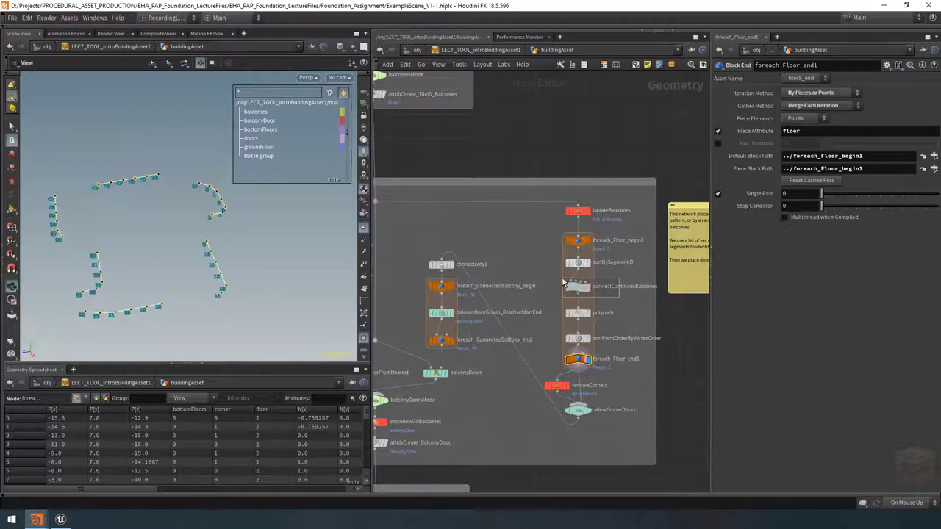
Examine the VEX code of the connectContinousBalconies wrangle against the polylines connecting the floor's balcony points in the viewport
{"action": "left_click", "coordinate": [578, 289]}
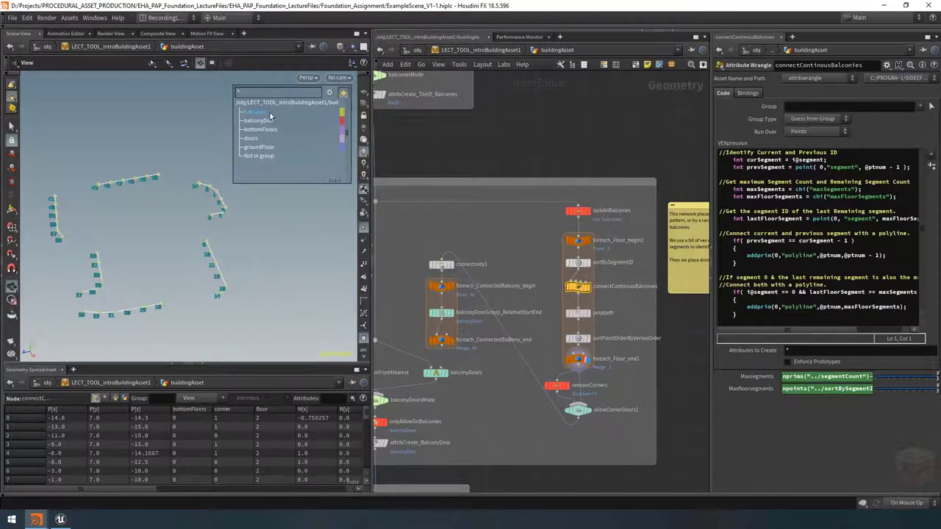
{"action": "scroll", "coordinate": [203, 197], "scroll_direction": "up", "scroll_amount": 5}
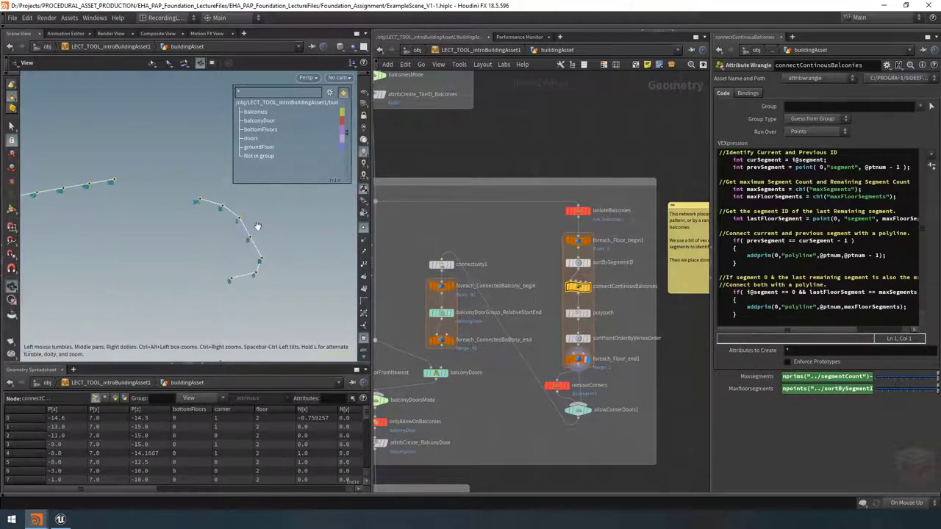
{"action": "left_click_drag", "start_coordinate": [256, 225], "coordinate": [213, 210]}
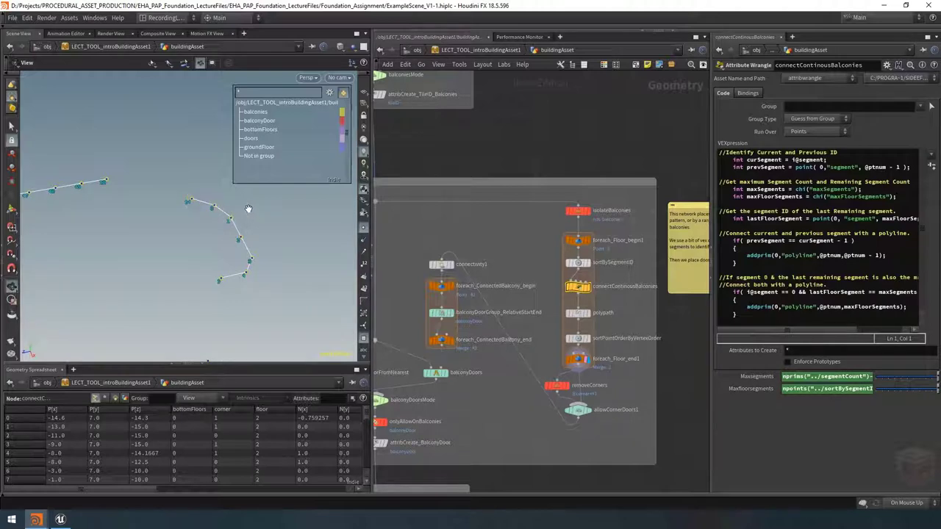
{"action": "left_click_drag", "start_coordinate": [248, 211], "coordinate": [210, 208]}
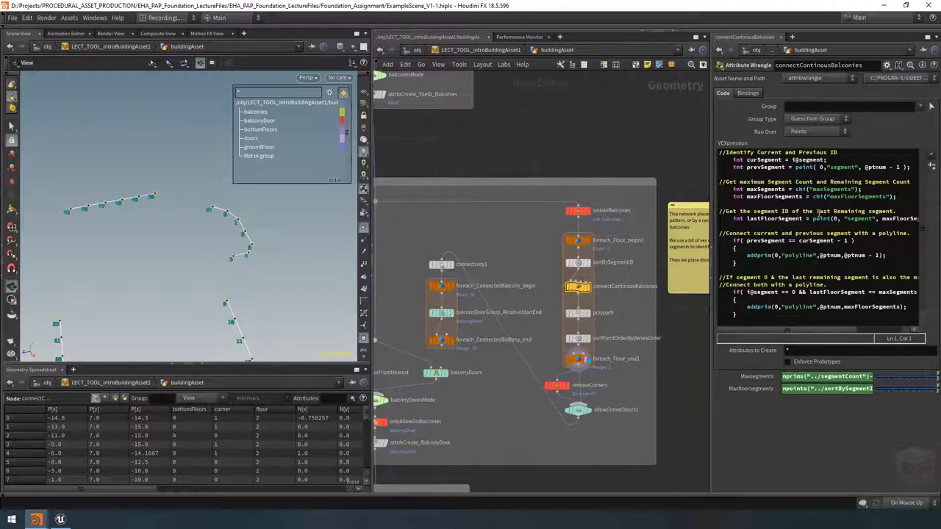
{"action": "scroll", "coordinate": [611, 452], "scroll_direction": "up", "scroll_amount": 3}
{"action": "left_click", "coordinate": [578, 359]}
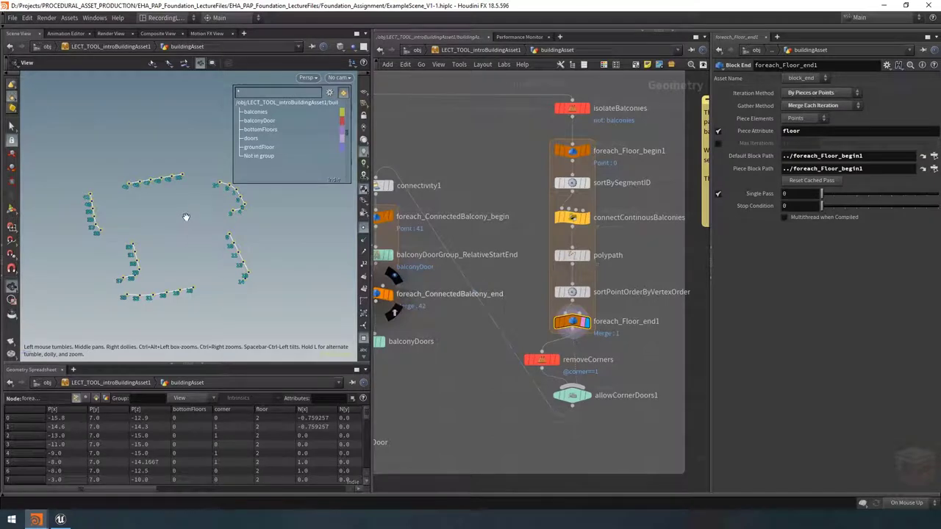
Template the isolateWalls output as a wall reference around the balcony points and return to the foreach_Floor_end1 network
{"action": "scroll", "coordinate": [529, 332], "scroll_direction": "down", "scroll_amount": 5}
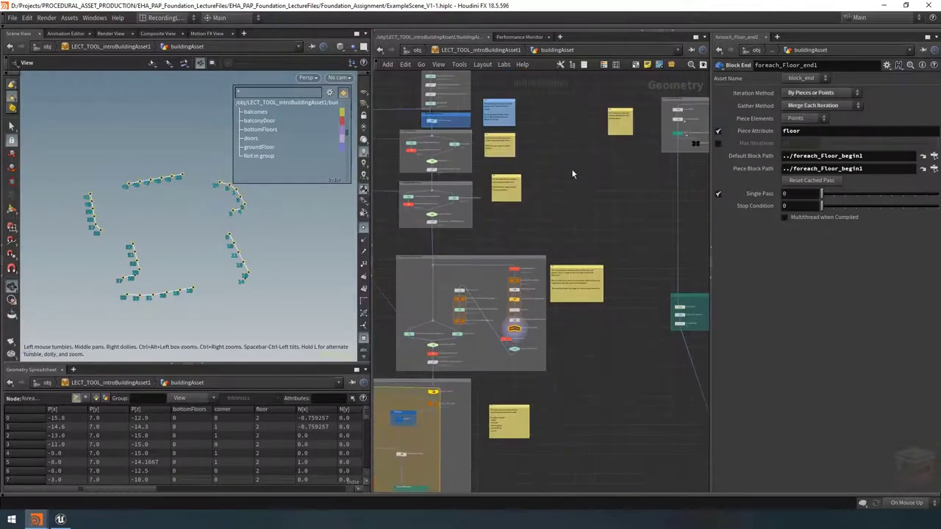
{"action": "middle_click_drag", "start_coordinate": [571, 168], "coordinate": [582, 281]}
{"action": "scroll", "coordinate": [566, 269], "scroll_direction": "down", "scroll_amount": 2}
{"action": "scroll", "coordinate": [491, 174], "scroll_direction": "up", "scroll_amount": 6}
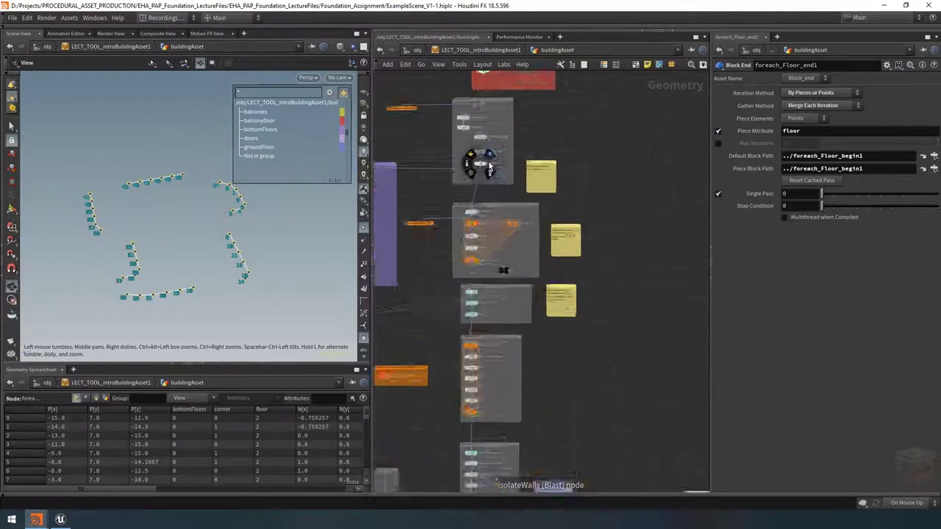
{"action": "left_click", "coordinate": [481, 167]}
{"action": "left_click_drag", "start_coordinate": [215, 221], "coordinate": [192, 209]}
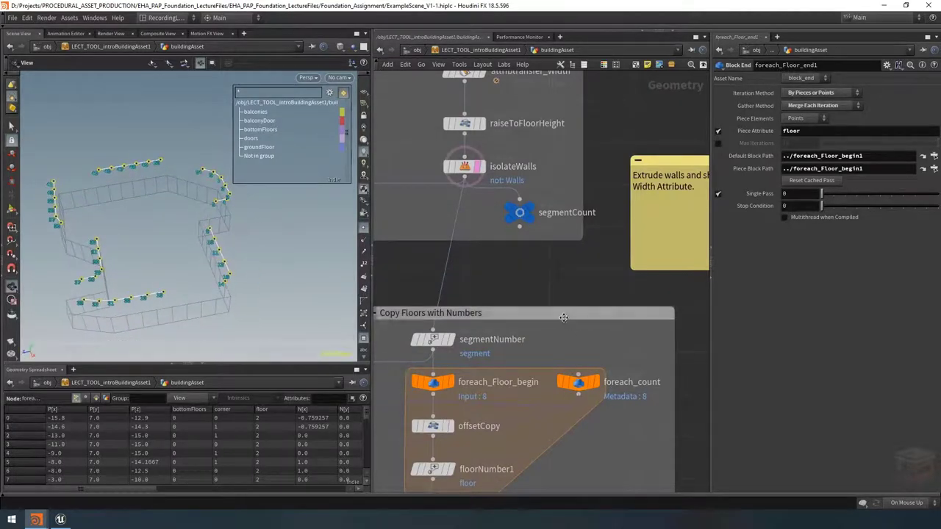
{"action": "scroll", "coordinate": [565, 294], "scroll_direction": "down", "scroll_amount": 6}
{"action": "scroll", "coordinate": [588, 353], "scroll_direction": "up", "scroll_amount": 4}
{"action": "scroll", "coordinate": [577, 372], "scroll_direction": "up", "scroll_amount": 4}
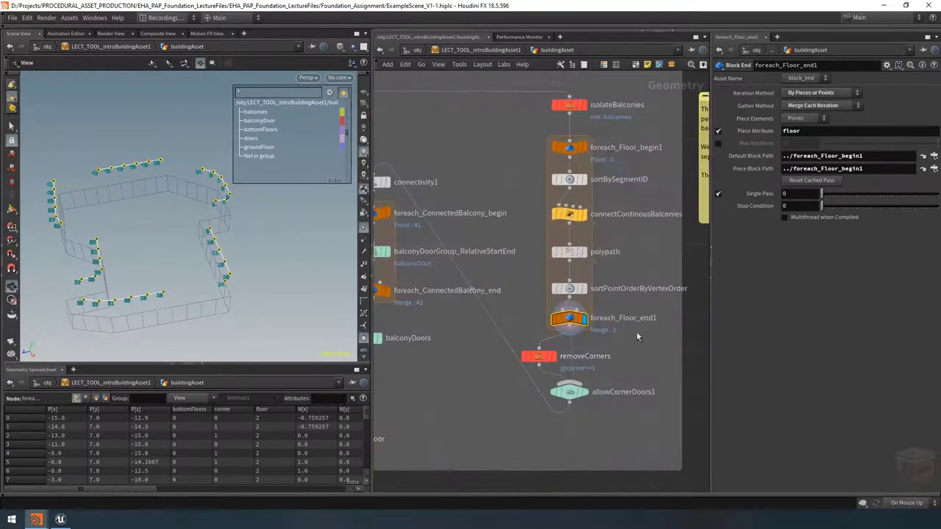
Display removeCorners and allowCornerDoors1 in turn to inspect how corner points are excluded from the connected balconies
{"action": "left_click", "coordinate": [538, 356]}
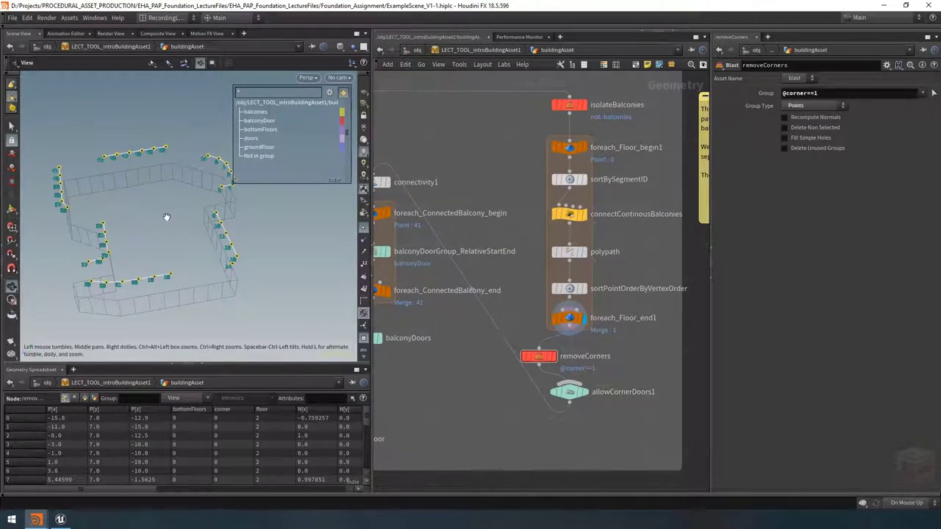
{"action": "left_click", "coordinate": [556, 357]}
{"action": "left_click_drag", "start_coordinate": [179, 168], "coordinate": [154, 238]}
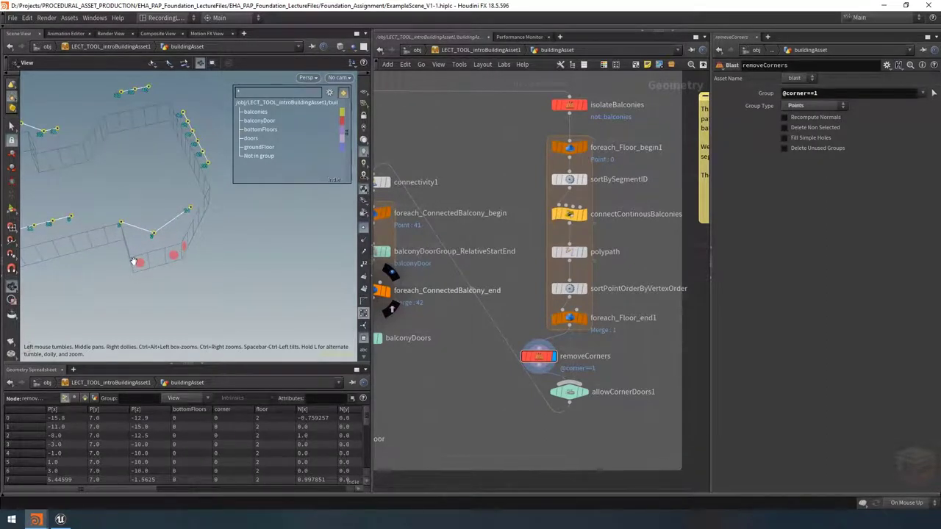
{"action": "left_click", "coordinate": [569, 392]}
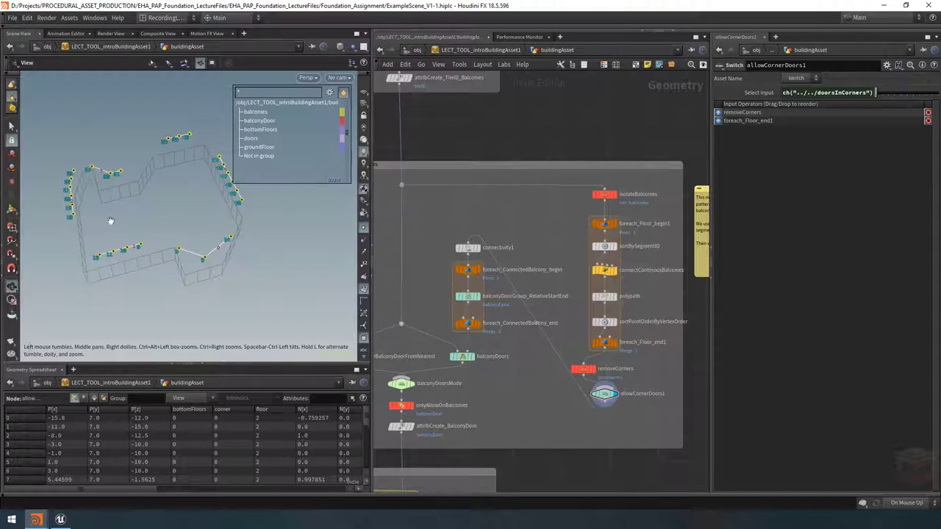
Display foreach_ConnectedBalcony_end and enable its Single Pass at 1 to isolate one connected balcony
{"action": "mouse_move", "coordinate": [479, 331]}
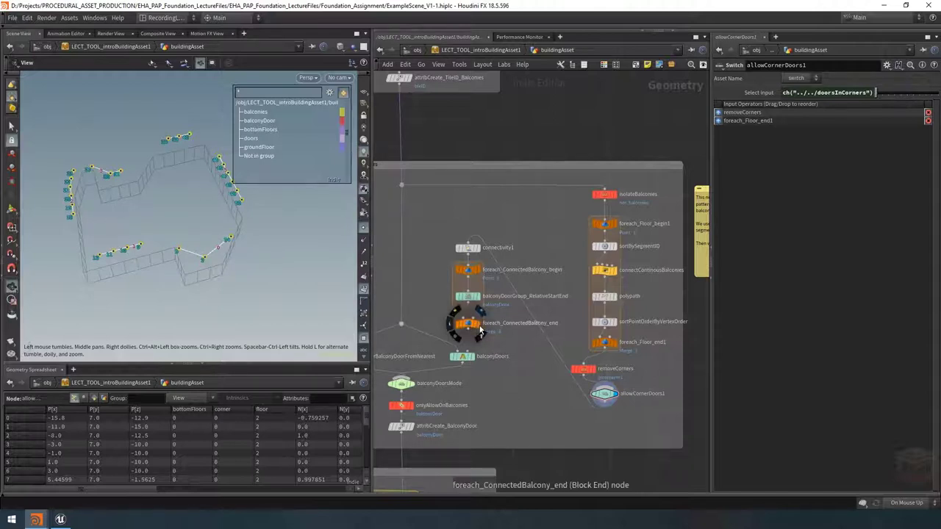
{"action": "left_click", "coordinate": [479, 332]}
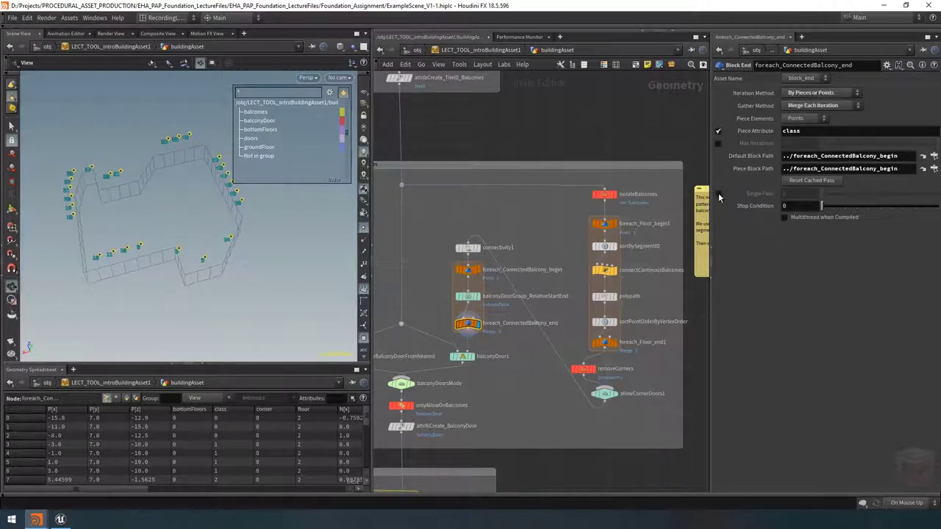
{"action": "left_click", "coordinate": [718, 193]}
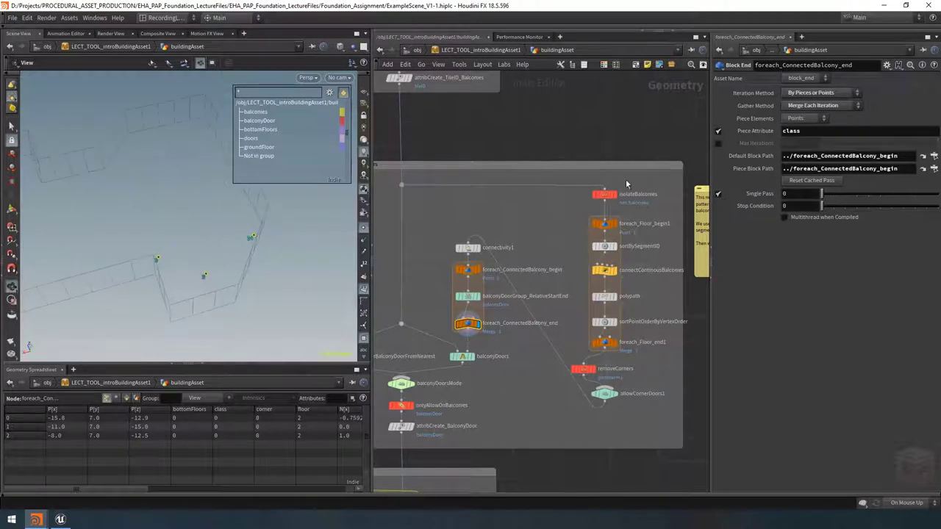
{"action": "left_click", "coordinate": [833, 193]}
{"action": "left_click_drag", "start_coordinate": [196, 225], "coordinate": [100, 261]}
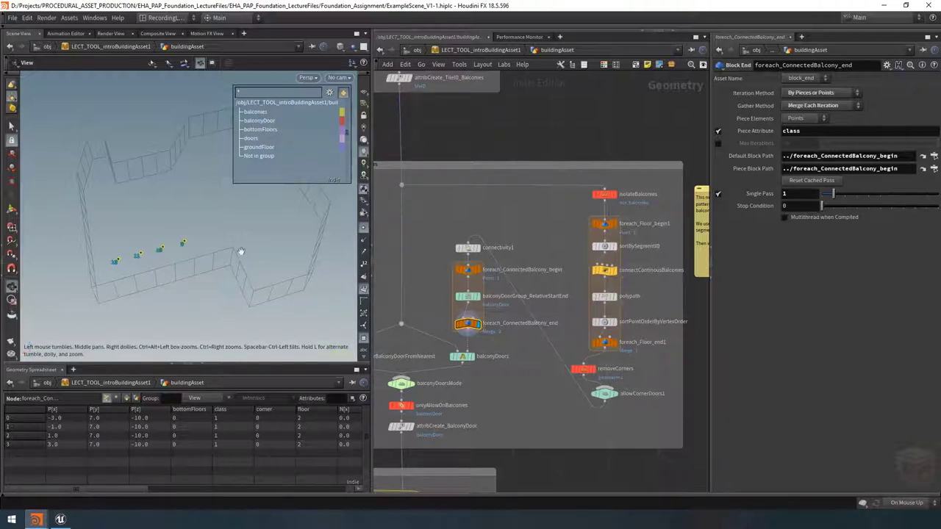
Examine the Range Filter interval and offset expressions and values of balconyDoorGroup_RelativeStartEnd, widening the parameter pane
{"action": "left_click_drag", "start_coordinate": [428, 290], "coordinate": [524, 301]}
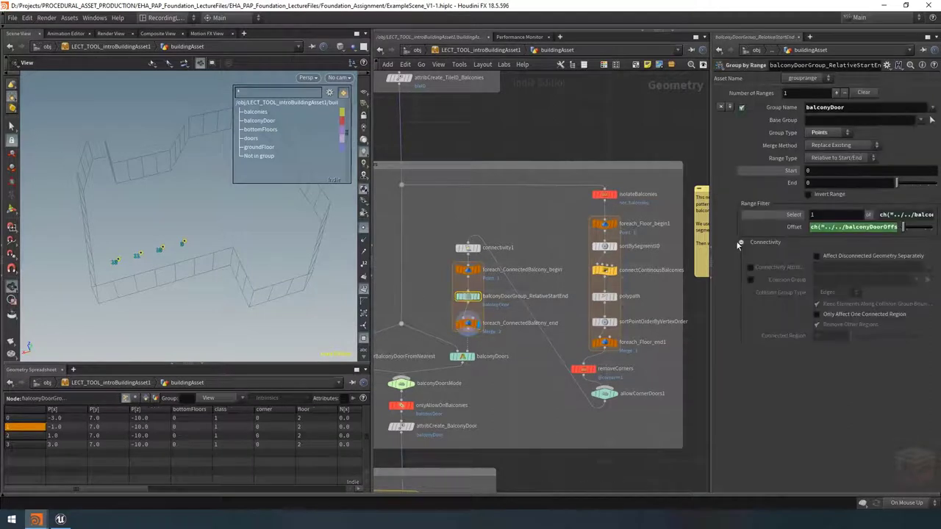
{"action": "left_click_drag", "start_coordinate": [711, 213], "coordinate": [566, 213]}
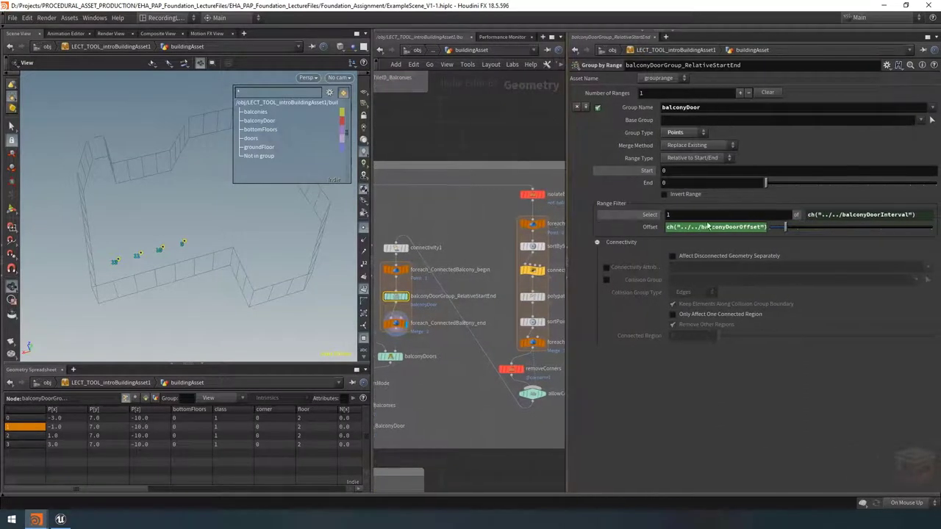
{"action": "left_click", "coordinate": [796, 214]}
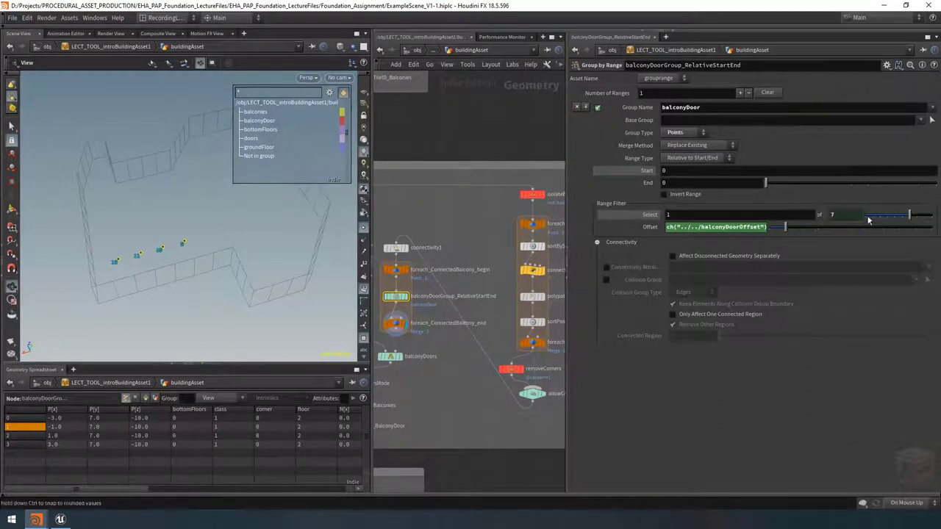
{"action": "left_click", "coordinate": [643, 228]}
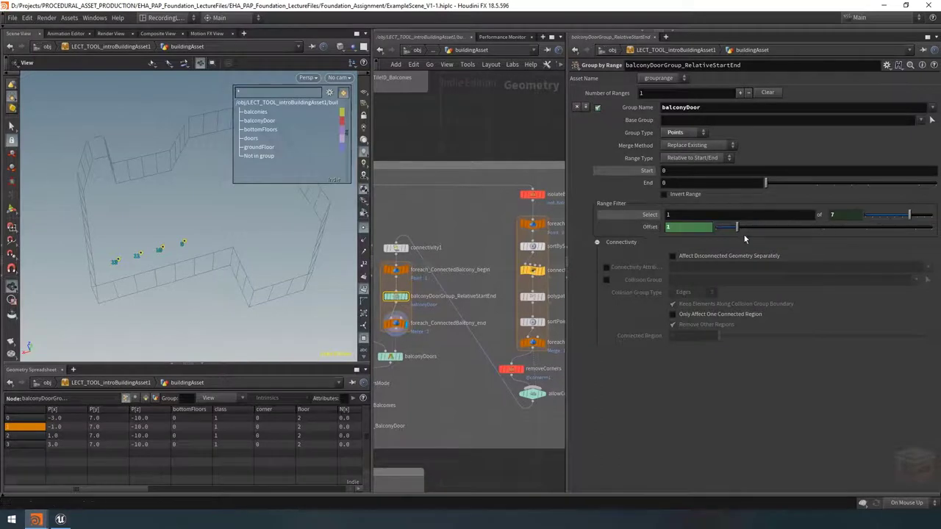
{"action": "left_click", "coordinate": [644, 229]}
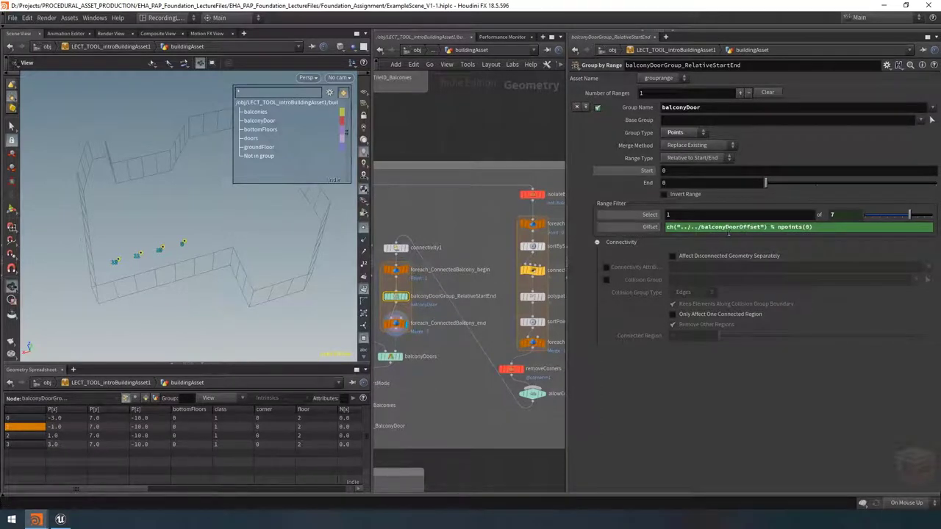
Show point numbers in the viewport and disable the segment scene visualizer
{"action": "left_click_drag", "start_coordinate": [566, 235], "coordinate": [557, 235]}
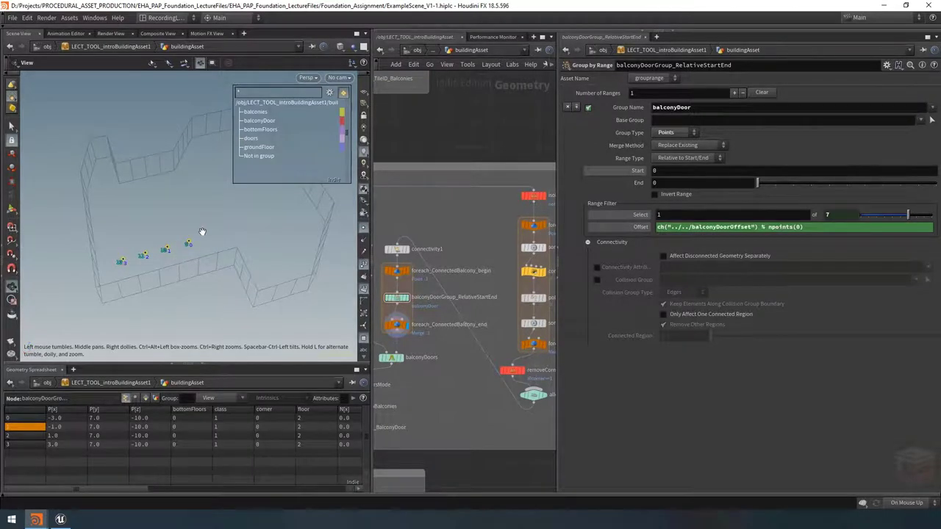
{"action": "key", "text": "d"}
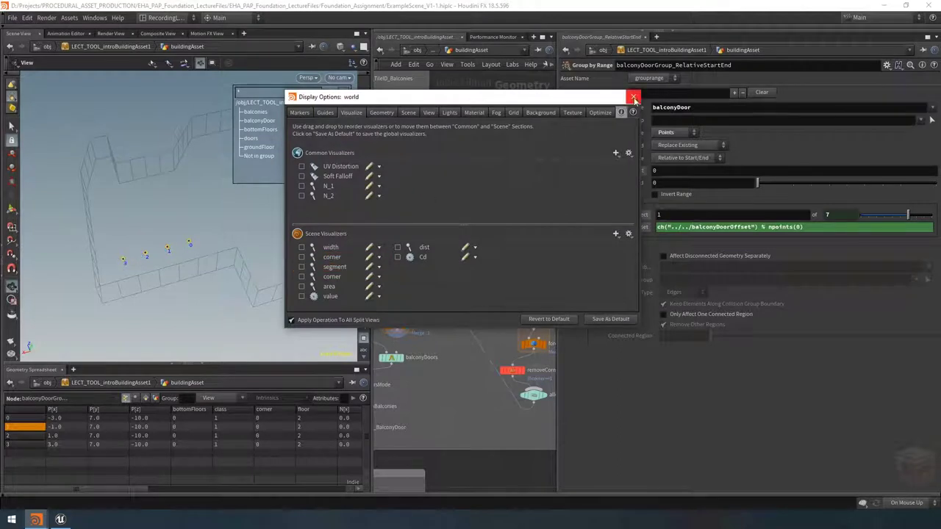
{"action": "left_click", "coordinate": [634, 99]}
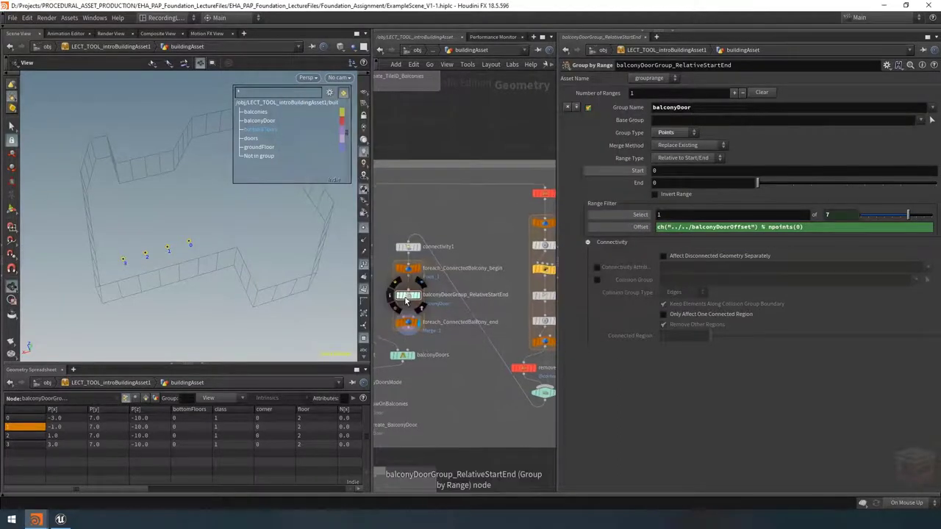
Open the building asset's Balconies parameters in a floating window and filter the viewport group list to *balconyDoor
{"action": "left_click", "coordinate": [405, 299]}
{"action": "left_click", "coordinate": [637, 227]}
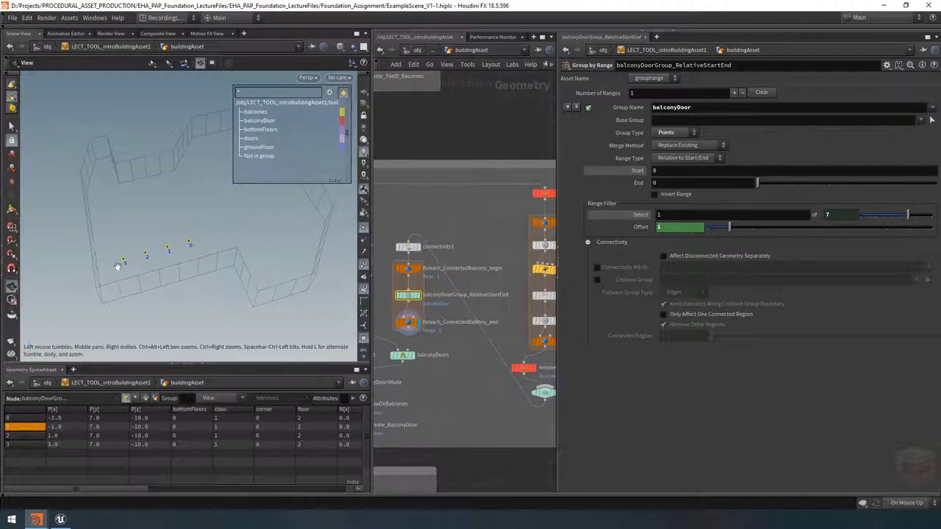
{"action": "left_click_drag", "start_coordinate": [556, 221], "coordinate": [674, 220]}
{"action": "scroll", "coordinate": [526, 228], "scroll_direction": "down", "scroll_amount": 2}
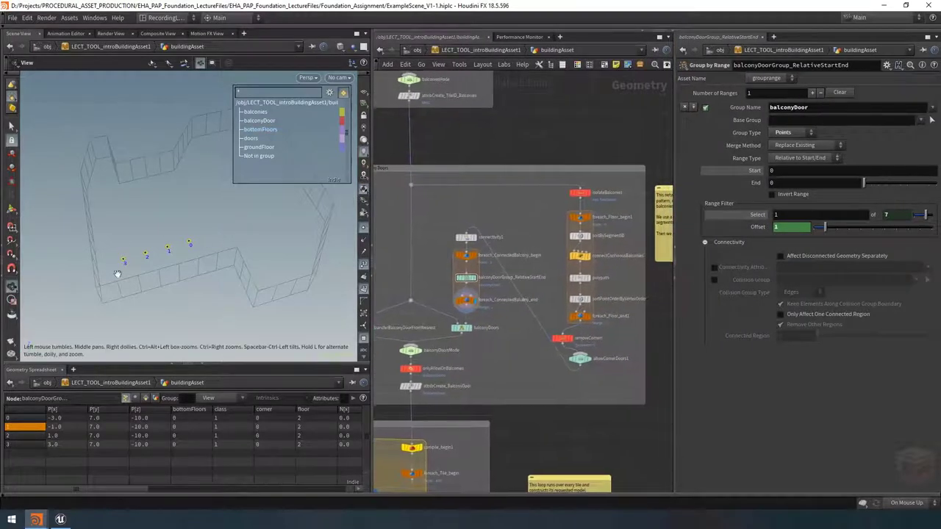
{"action": "key", "text": "p"}
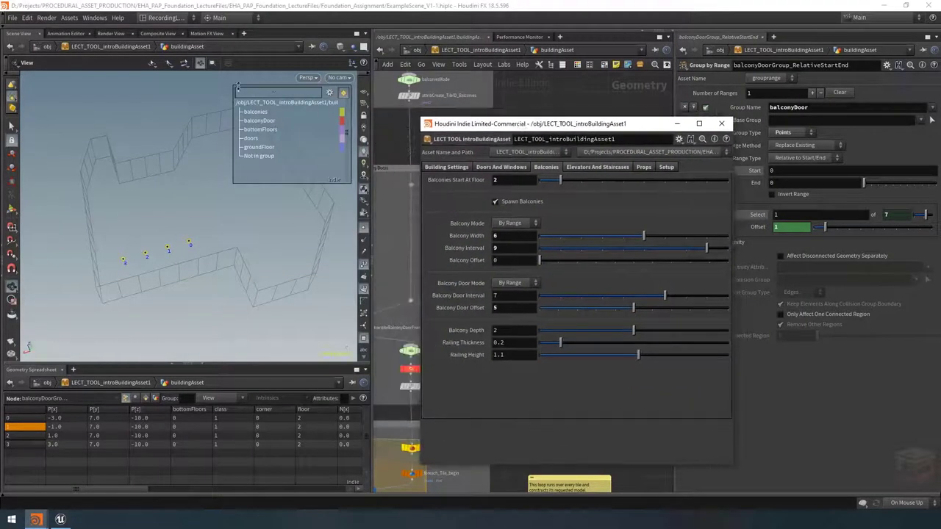
{"action": "type", "text": "balconyDoor"}
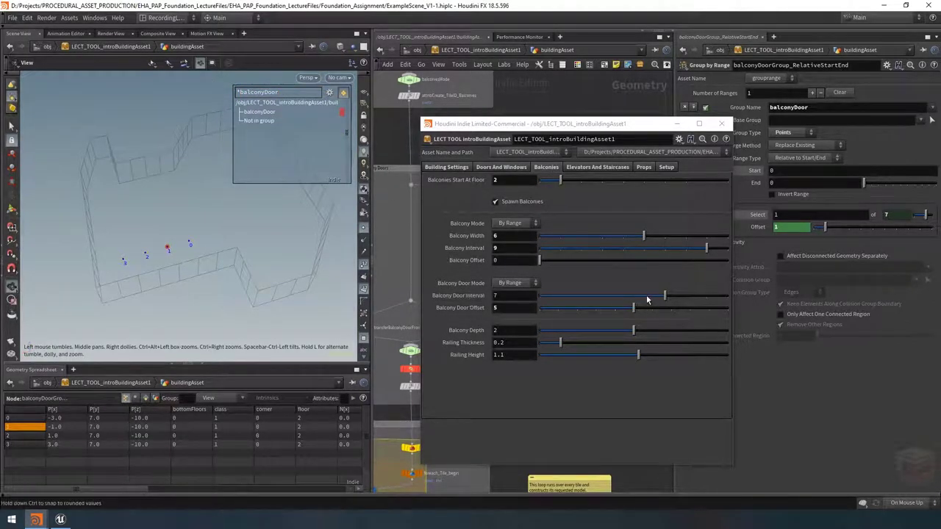
Test the balcony door range values, finishing with Balcony Door Interval 4 and Balcony Door Offset 1, and put the asset parameter window away
{"action": "left_click_drag", "start_coordinate": [610, 297], "coordinate": [575, 294]}
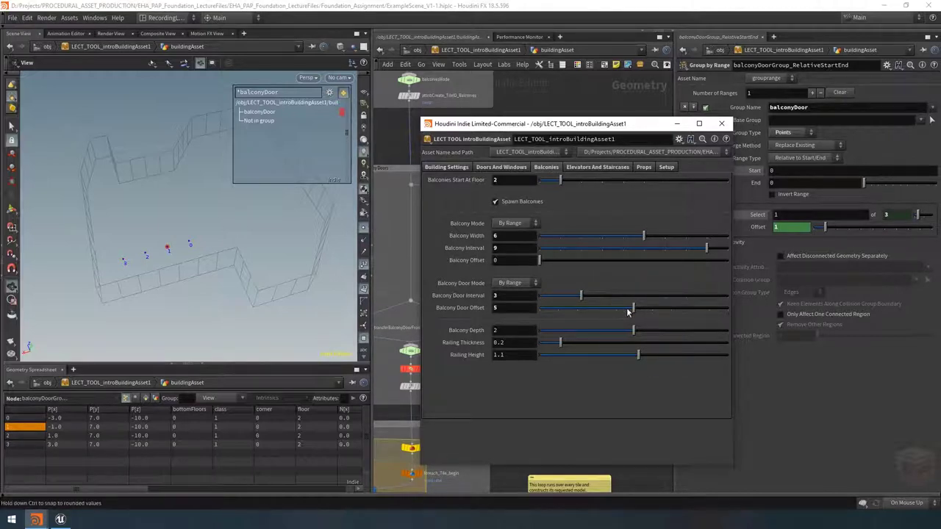
{"action": "left_click_drag", "start_coordinate": [619, 308], "coordinate": [548, 315]}
{"action": "mouse_move", "coordinate": [543, 315]}
{"action": "left_mouse_down"}
{"action": "mouse_move", "coordinate": [597, 303]}
{"action": "mouse_move", "coordinate": [601, 315]}
{"action": "mouse_move", "coordinate": [695, 307]}
{"action": "mouse_move", "coordinate": [550, 313]}
{"action": "mouse_move", "coordinate": [559, 307]}
{"action": "left_mouse_up"}
{"action": "left_click", "coordinate": [599, 295]}
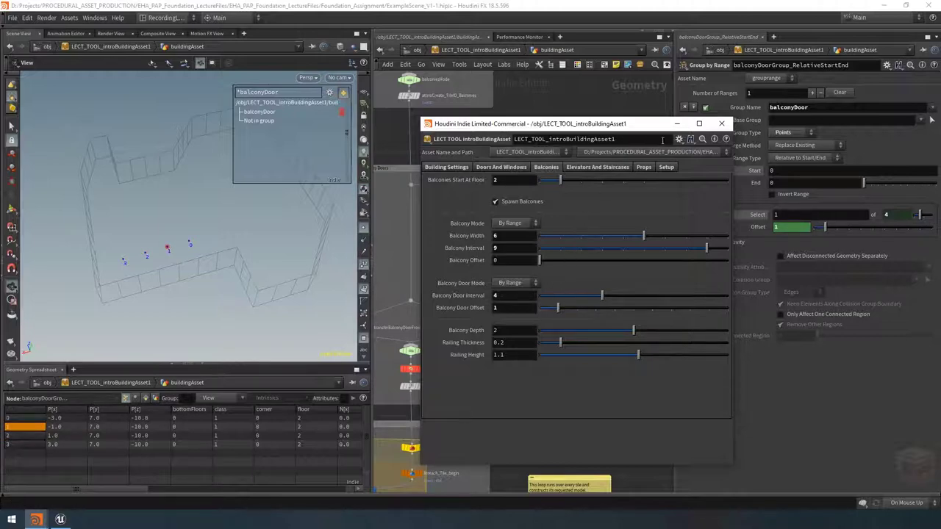
{"action": "left_click", "coordinate": [677, 126]}
Disable Single Pass on foreach_ConnectedBalcony_end and foreach_Floor_end1 to process all connected balconies on every floor
{"action": "left_click", "coordinate": [465, 300]}
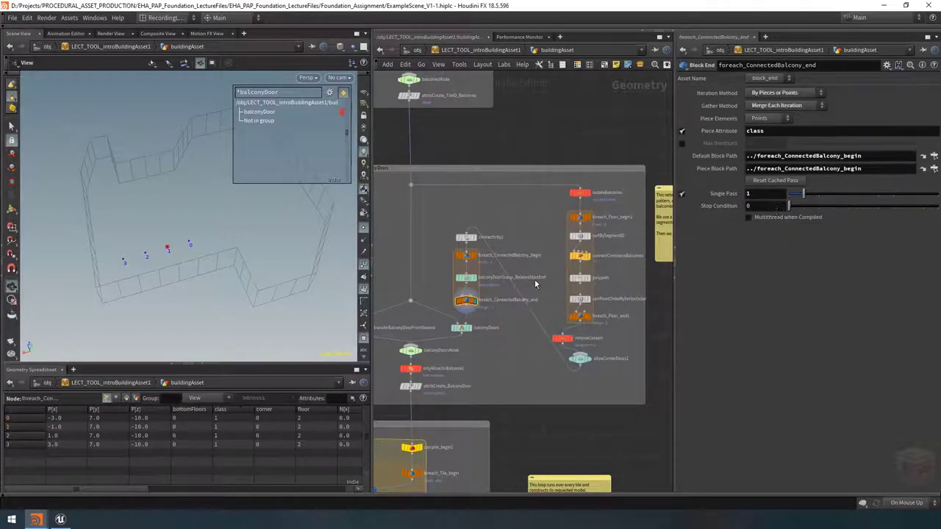
{"action": "left_click", "coordinate": [681, 194]}
{"action": "left_click_drag", "start_coordinate": [184, 205], "coordinate": [91, 223]}
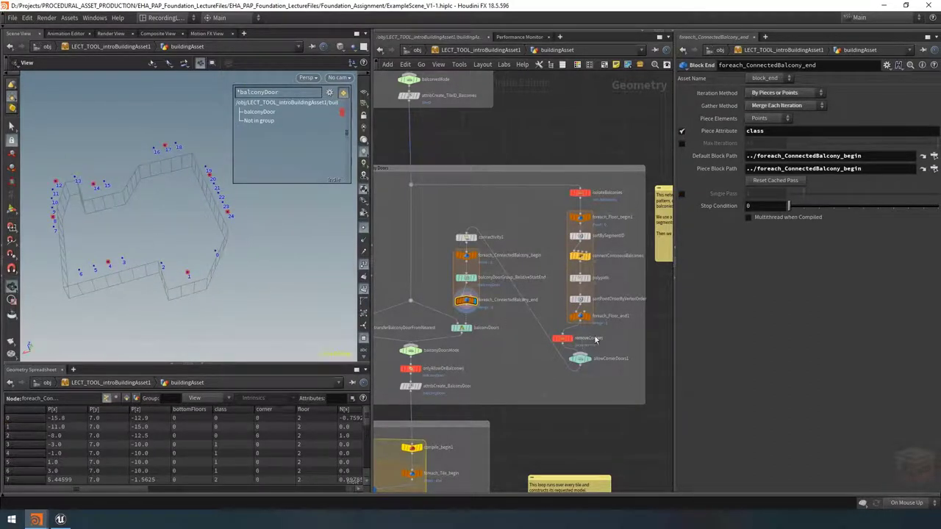
{"action": "scroll", "coordinate": [597, 330], "scroll_direction": "up", "scroll_amount": 2}
{"action": "left_click_drag", "start_coordinate": [607, 335], "coordinate": [545, 312]}
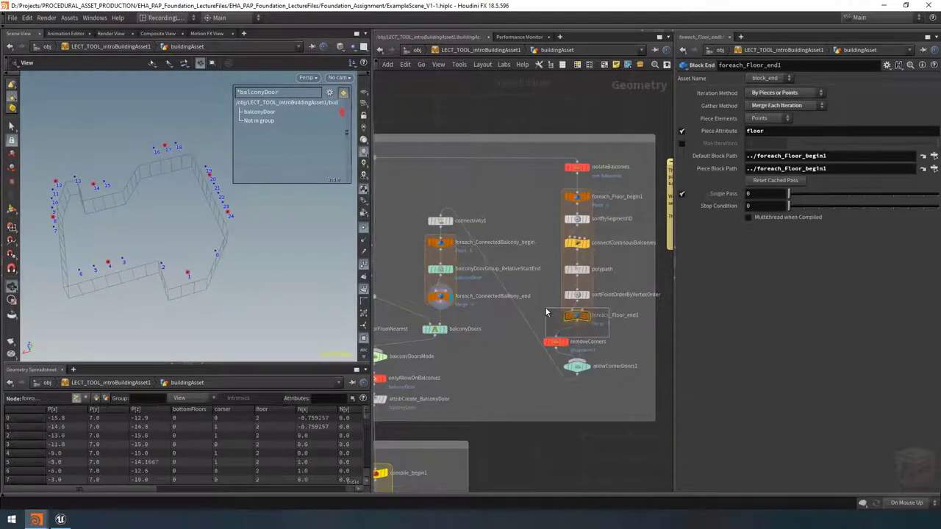
{"action": "left_click", "coordinate": [681, 194]}
{"action": "left_click_drag", "start_coordinate": [183, 221], "coordinate": [110, 213]}
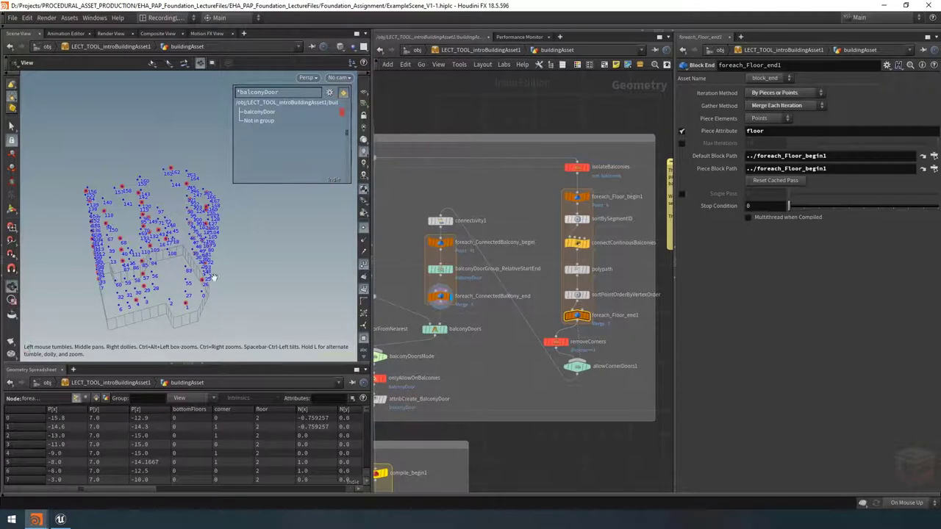
{"action": "scroll", "coordinate": [555, 348], "scroll_direction": "down", "scroll_amount": 6}
{"action": "scroll", "coordinate": [555, 348], "scroll_direction": "up", "scroll_amount": 4}
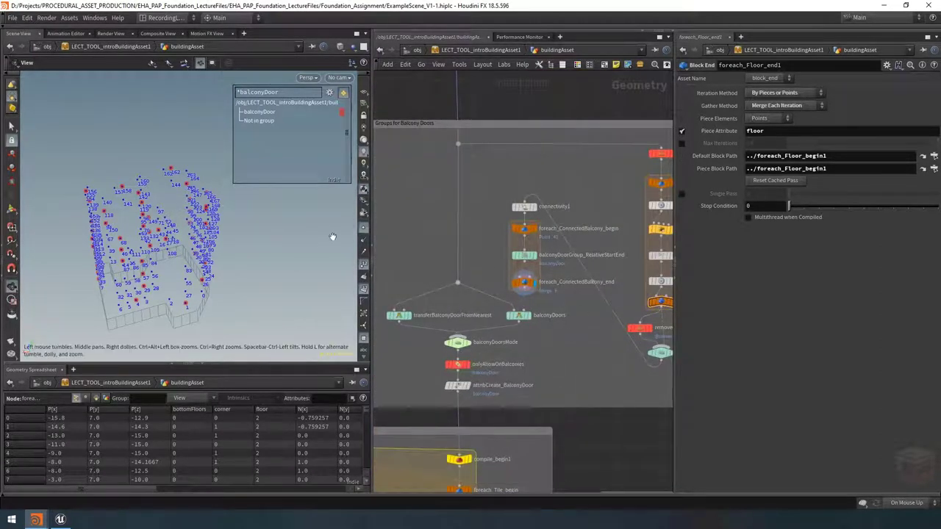
Hide the point numbers and point markers in the viewport and display the output of compile_end1
{"action": "left_click", "coordinate": [363, 267]}
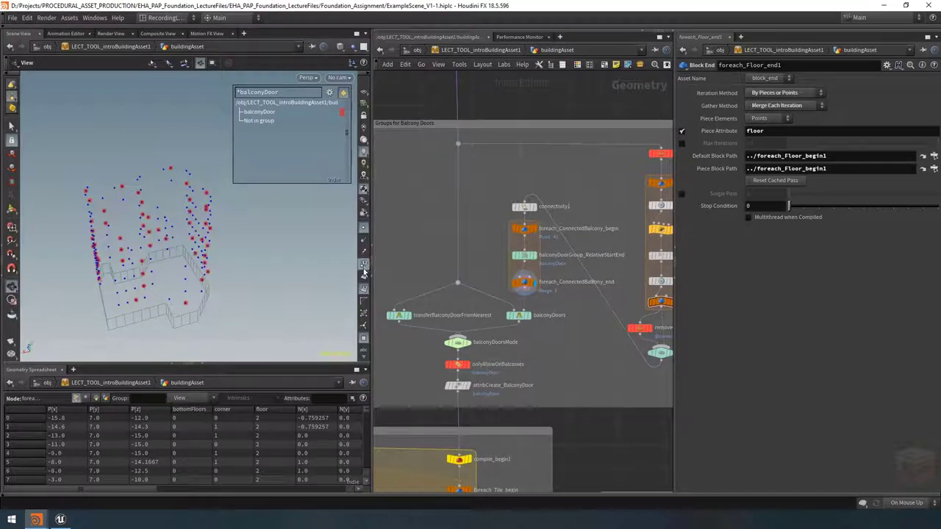
{"action": "left_click", "coordinate": [363, 228]}
{"action": "scroll", "coordinate": [462, 270], "scroll_direction": "down", "scroll_amount": 5}
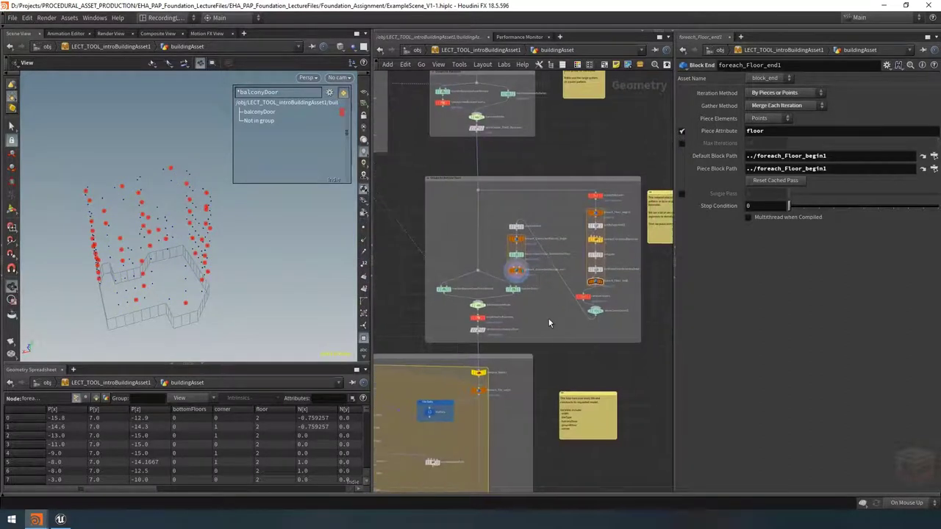
{"action": "scroll", "coordinate": [547, 319], "scroll_direction": "up", "scroll_amount": 6}
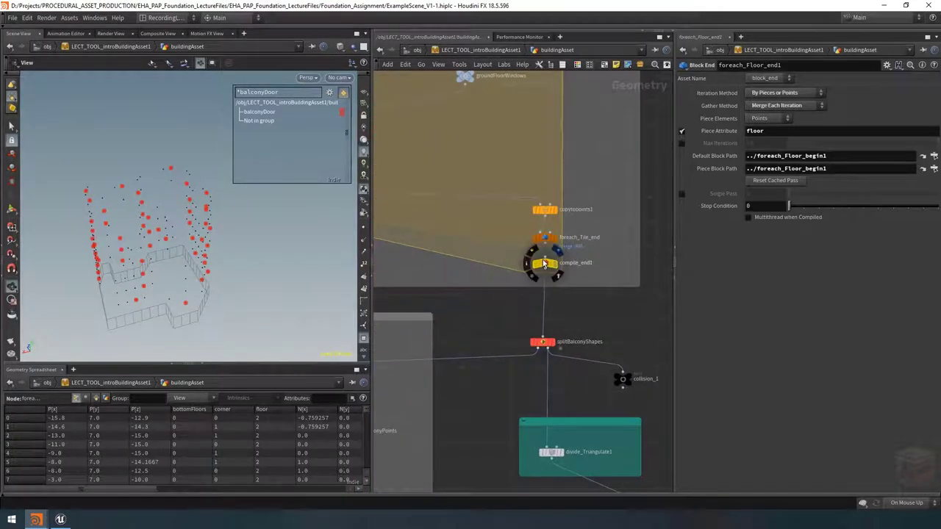
{"action": "left_click", "coordinate": [556, 251]}
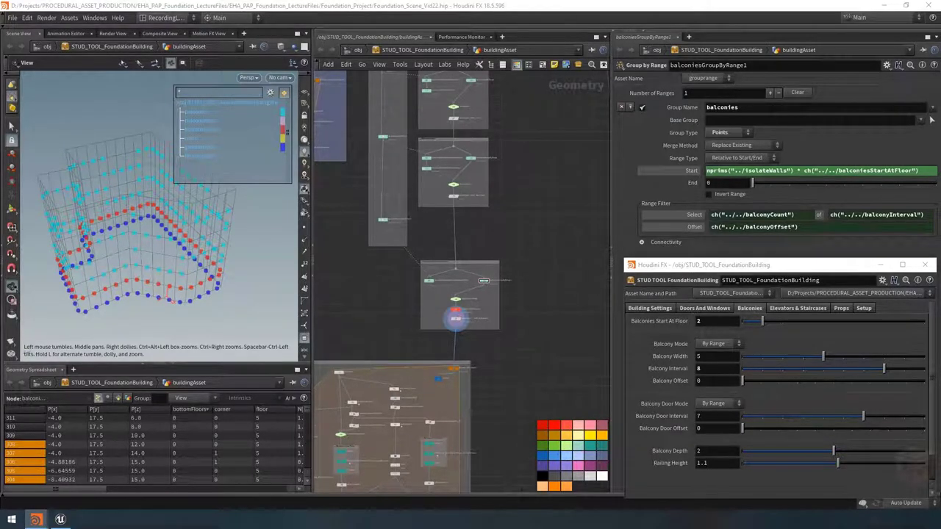
Pin a dot on the wire entering the Groups For Balcony Doors network box and branch a Blast node off it
{"action": "mouse_move", "coordinate": [517, 255]}
{"action": "middle_mouse_down"}
{"action": "mouse_move", "coordinate": [502, 279]}
{"action": "mouse_move", "coordinate": [514, 272]}
{"action": "middle_mouse_up"}
{"action": "scroll", "coordinate": [502, 278], "scroll_direction": "up", "scroll_amount": 3}
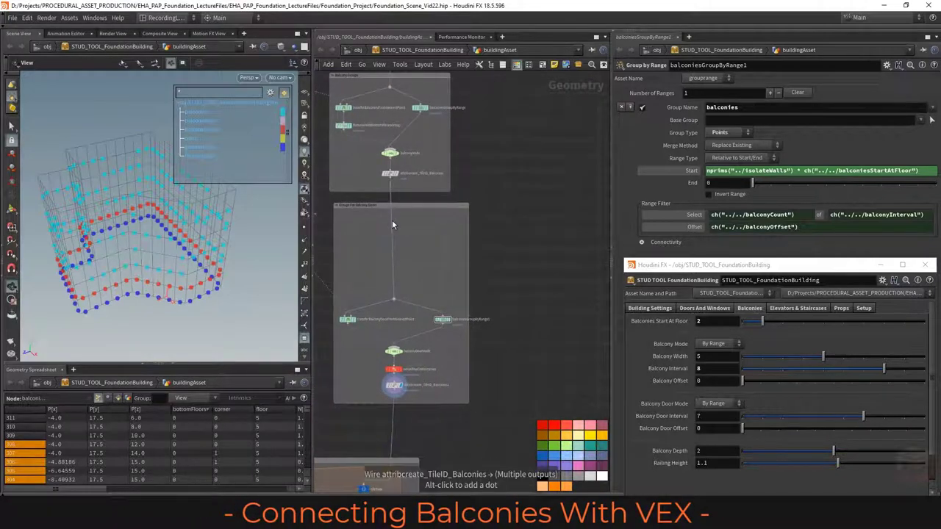
{"action": "scroll", "coordinate": [392, 221], "scroll_direction": "up", "scroll_amount": 2}
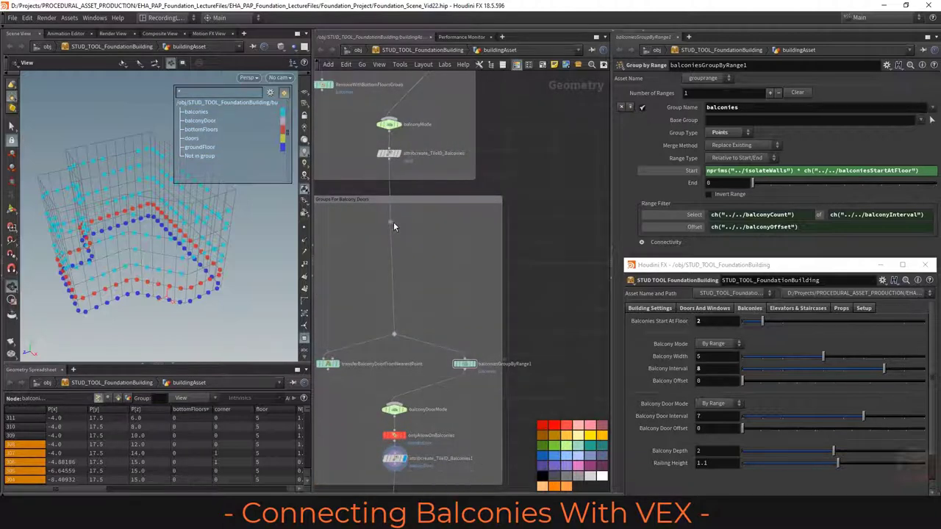
{"action": "scroll", "coordinate": [394, 225], "scroll_direction": "up", "scroll_amount": 2}
{"action": "left_click", "coordinate": [393, 225], "text": "alt"}
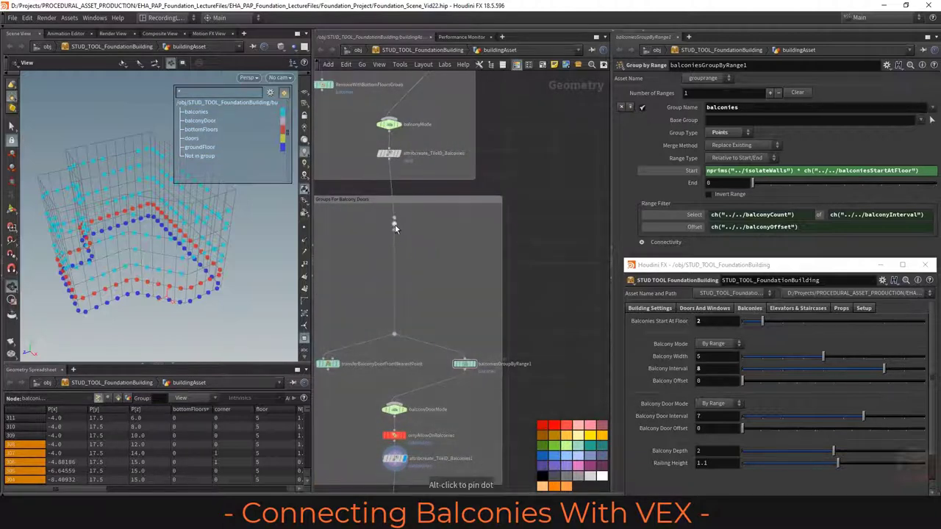
{"action": "left_click", "coordinate": [393, 225]}
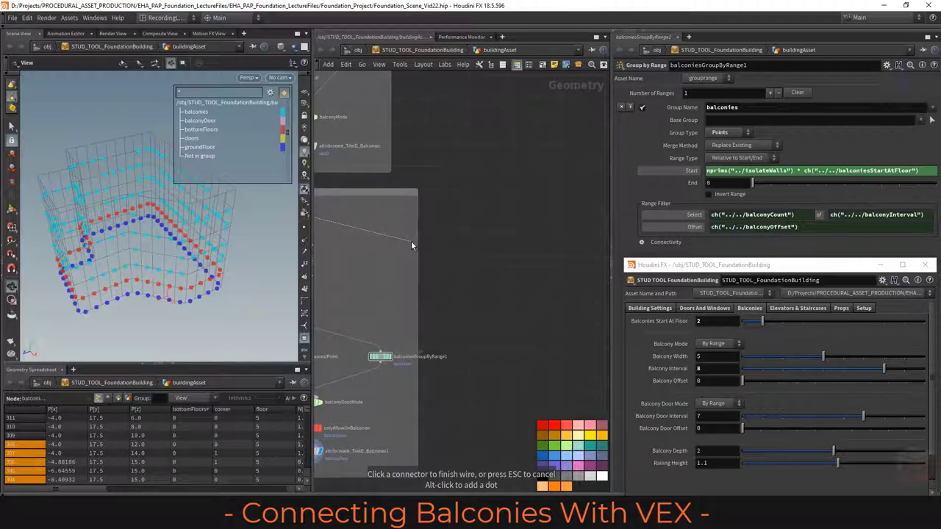
{"action": "left_click", "coordinate": [394, 245]}
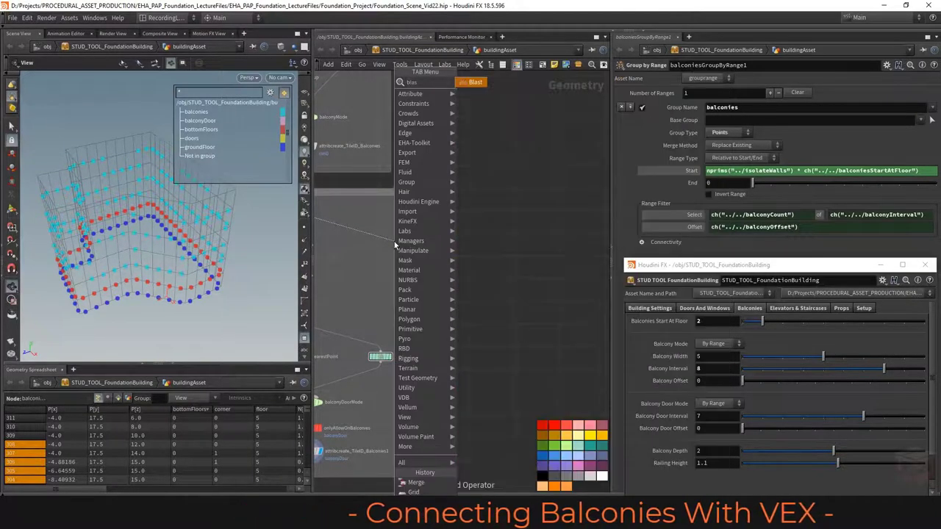
{"action": "type", "text": "blast"}
{"action": "key", "text": "Return"}
{"action": "key", "text": "ctrl+z"}
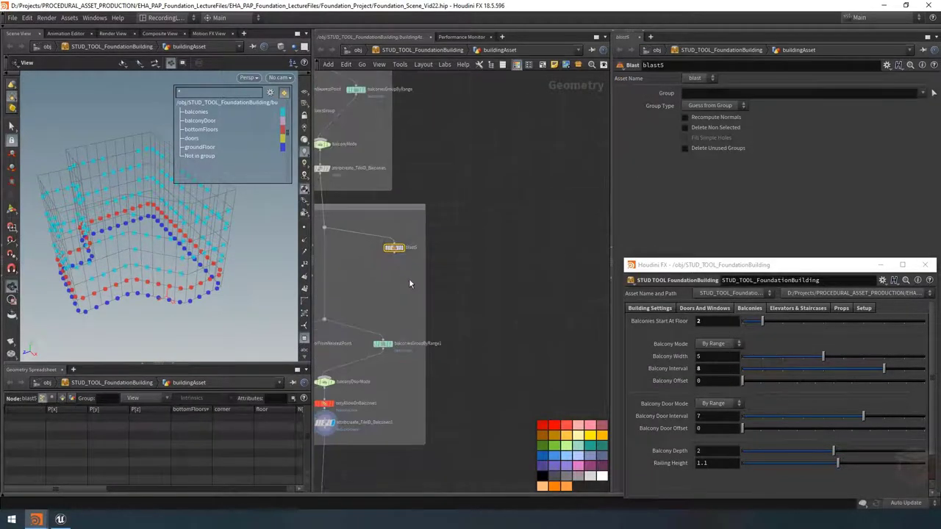
Widen the Groups For Balcony Doors network box, place the Blast node farther from the main wire, and display it
{"action": "scroll", "coordinate": [408, 279], "scroll_direction": "up", "scroll_amount": 1}
{"action": "left_click_drag", "start_coordinate": [449, 272], "coordinate": [566, 271]}
{"action": "scroll", "coordinate": [508, 280], "scroll_direction": "down", "scroll_amount": 2}
{"action": "left_click_drag", "start_coordinate": [404, 250], "coordinate": [464, 247]}
{"action": "scroll", "coordinate": [484, 239], "scroll_direction": "up", "scroll_amount": 3}
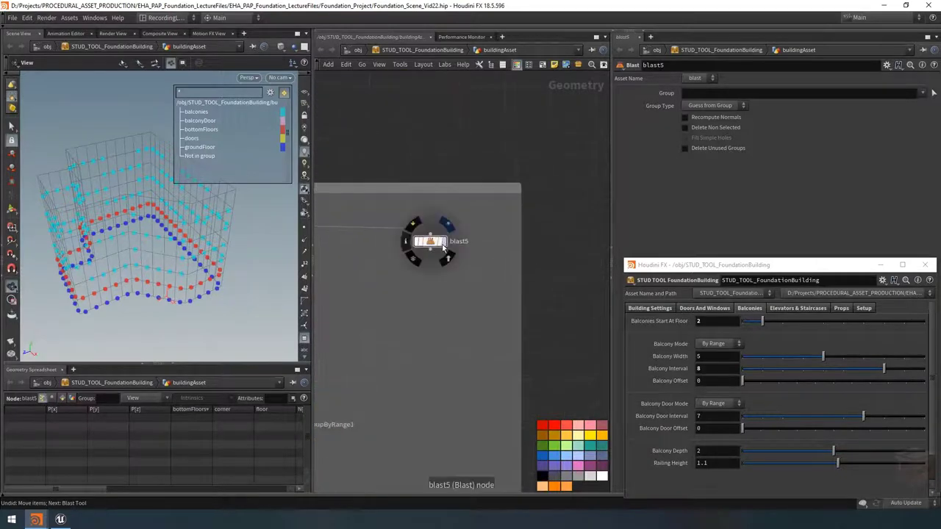
{"action": "left_click", "coordinate": [442, 241]}
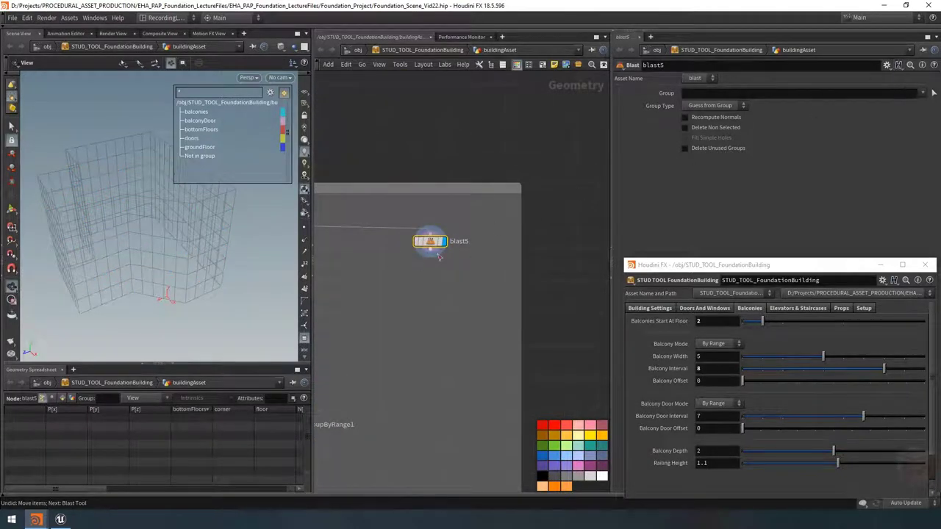
Rename the Blast node isolateBalconies and color it red
{"action": "double_click", "coordinate": [458, 243]}
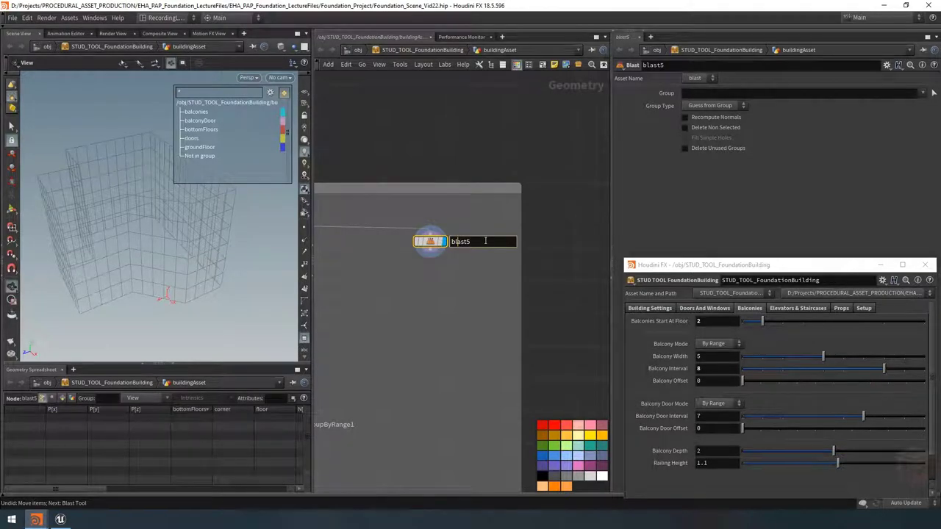
{"action": "left_click_drag", "start_coordinate": [478, 241], "coordinate": [377, 222]}
{"action": "type", "text": "isolateBalconies"}
{"action": "key", "text": "Return"}
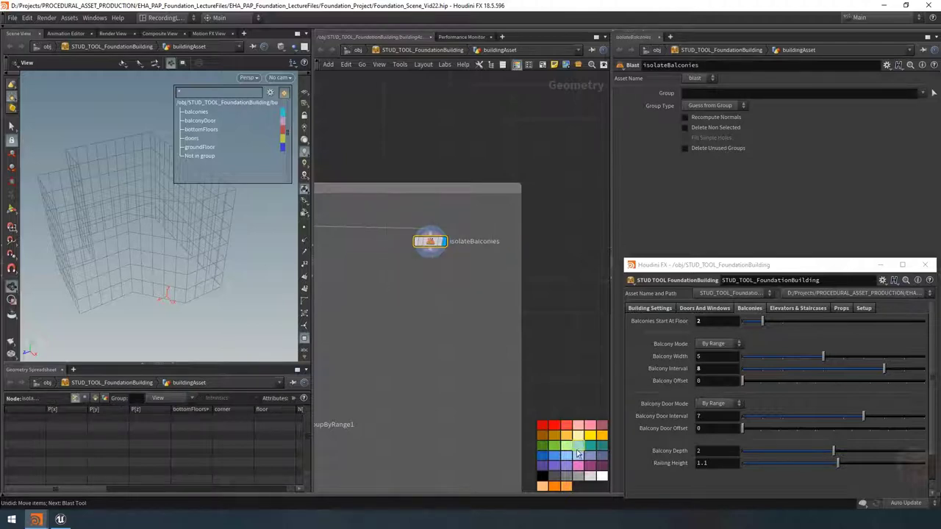
{"action": "left_click", "coordinate": [555, 425]}
Set the isolateBalconies group to balconies with Delete Non Selected enabled, and hide the viewport group list
{"action": "left_click", "coordinate": [932, 93]}
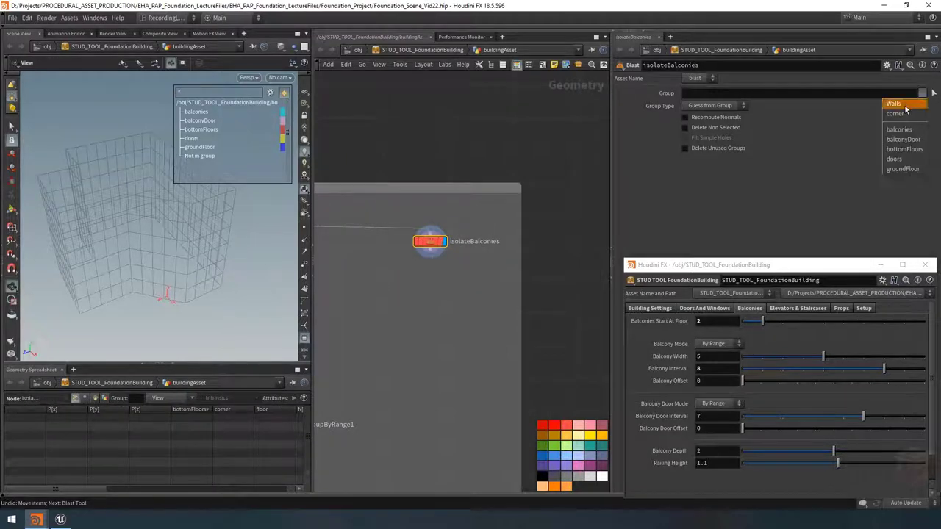
{"action": "left_click", "coordinate": [903, 121]}
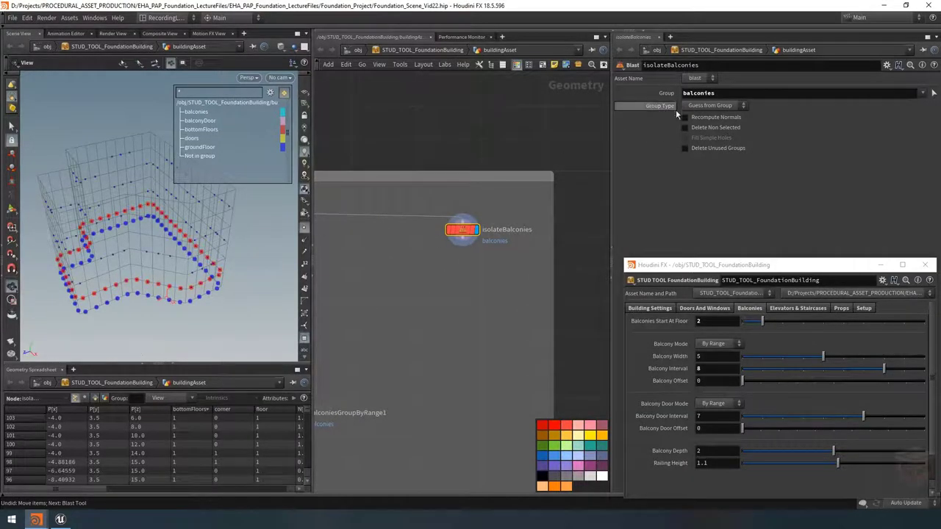
{"action": "left_click", "coordinate": [685, 128]}
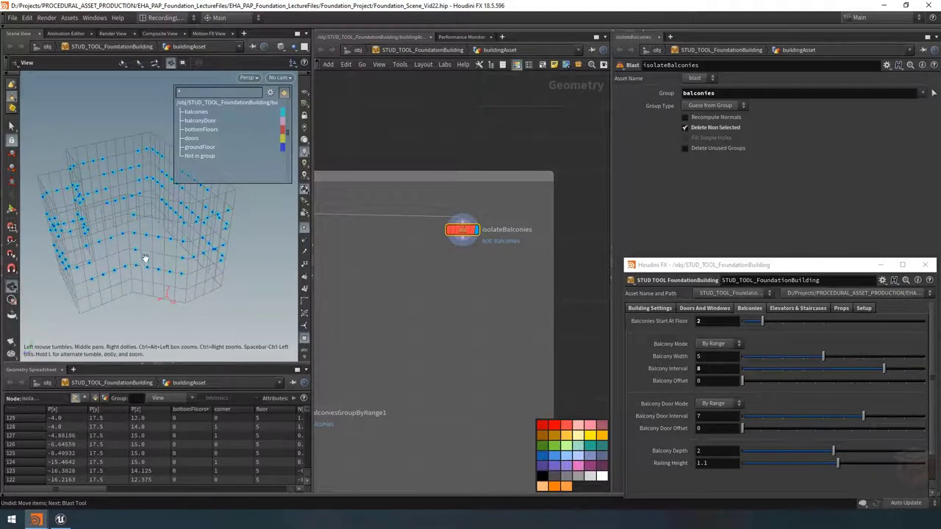
{"action": "left_click_drag", "start_coordinate": [144, 259], "coordinate": [166, 244]}
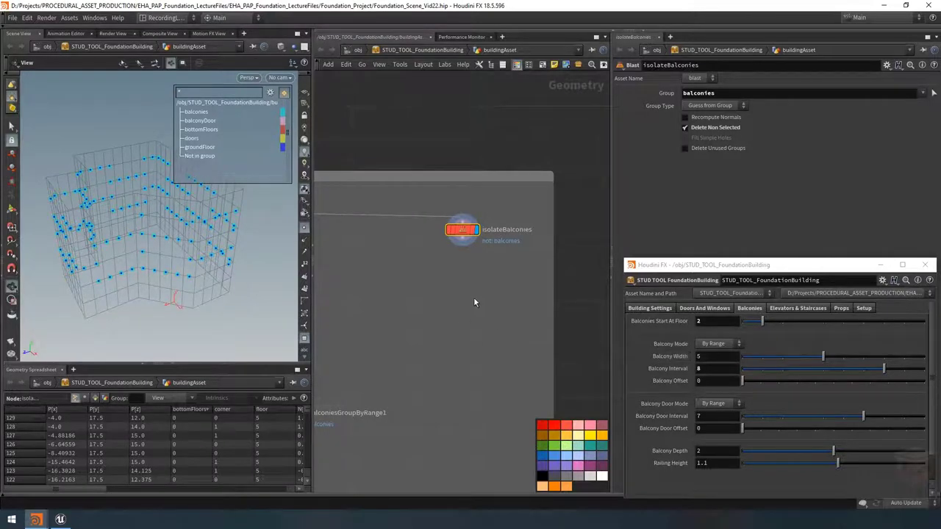
{"action": "middle_click_drag", "start_coordinate": [506, 305], "coordinate": [450, 238]}
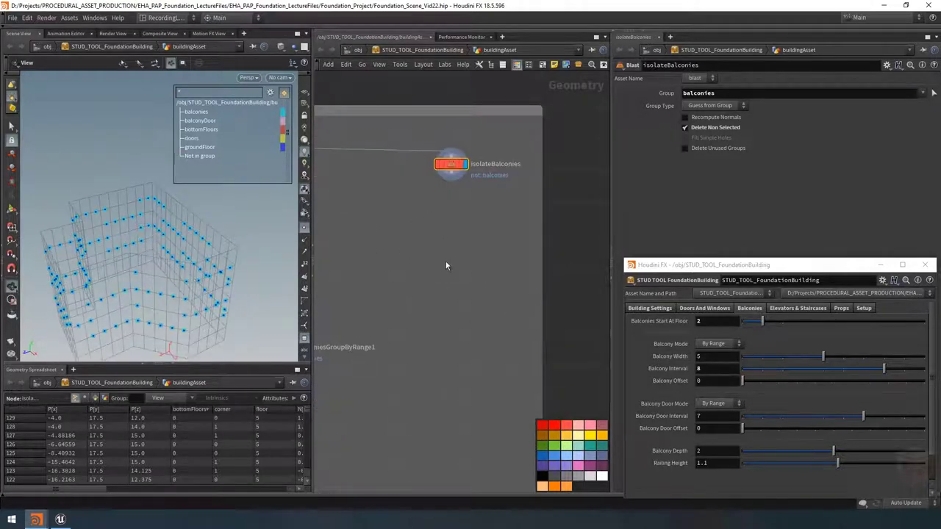
{"action": "left_click_drag", "start_coordinate": [115, 238], "coordinate": [145, 201]}
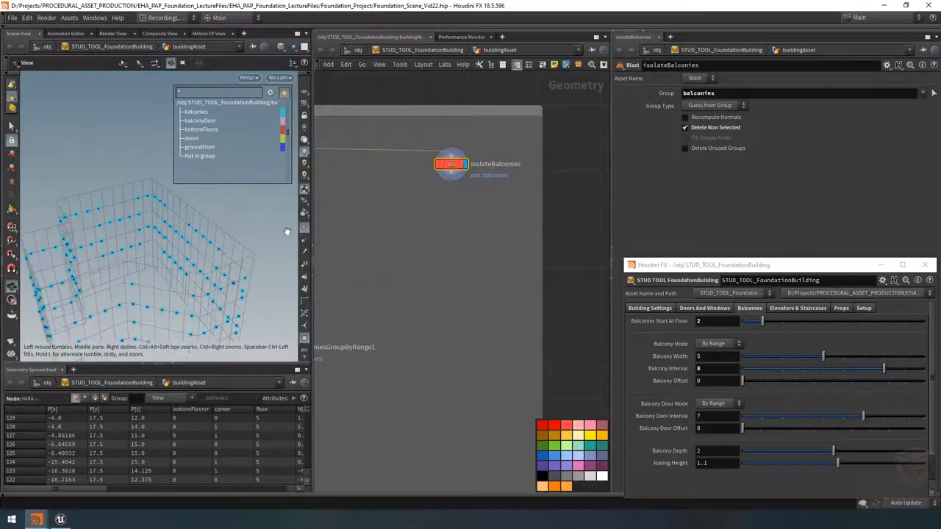
{"action": "middle_click_drag", "start_coordinate": [478, 284], "coordinate": [485, 263]}
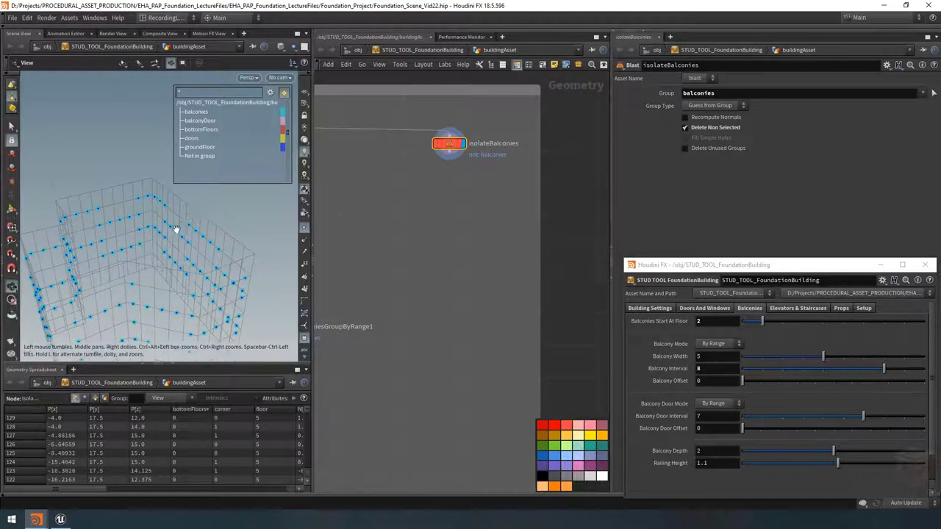
{"action": "left_click_drag", "start_coordinate": [176, 227], "coordinate": [147, 197]}
{"action": "left_click_drag", "start_coordinate": [236, 283], "coordinate": [185, 233]}
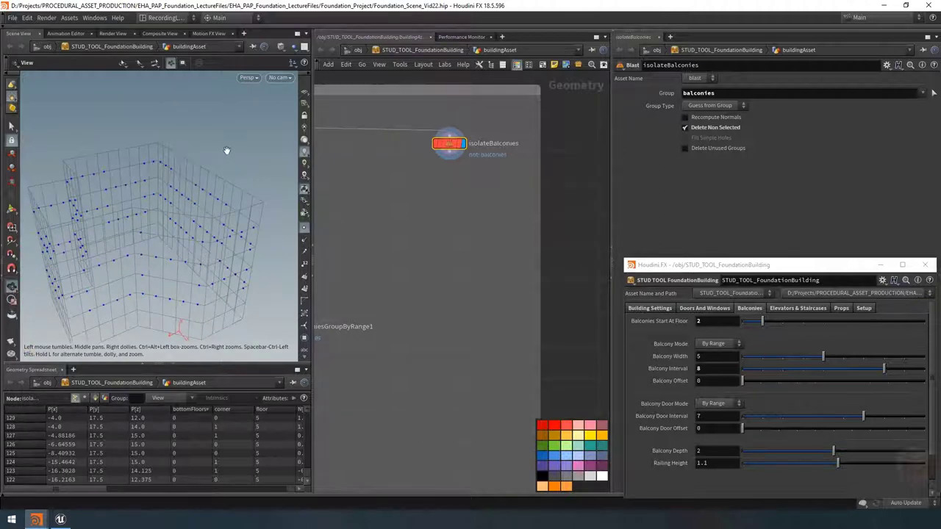
Add a For-Each Point loop below isolateBalconies and wire the Blast into its begin node
{"action": "scroll", "coordinate": [497, 241], "scroll_direction": "up", "scroll_amount": 1}
{"action": "key", "text": "Tab"}
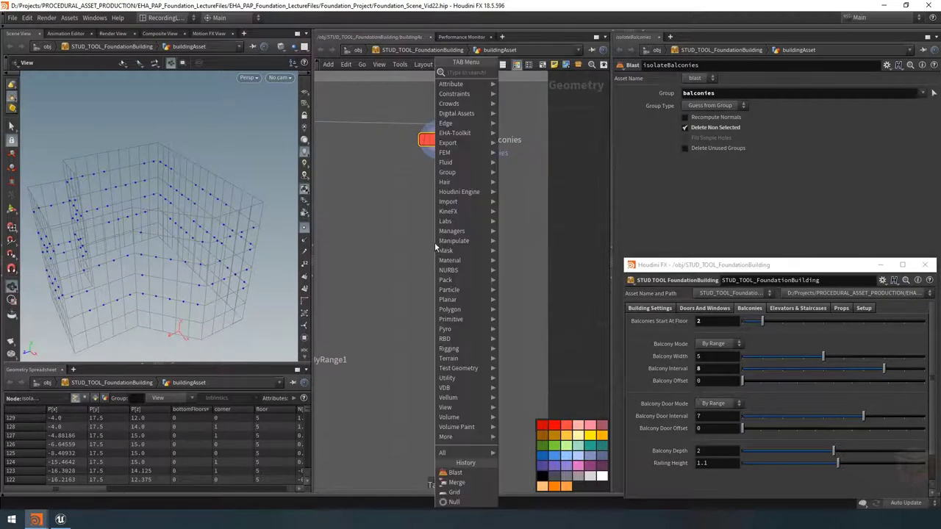
{"action": "type", "text": "forea"}
{"action": "key", "text": "Down"}
{"action": "key", "text": "Down"}
{"action": "key", "text": "Down"}
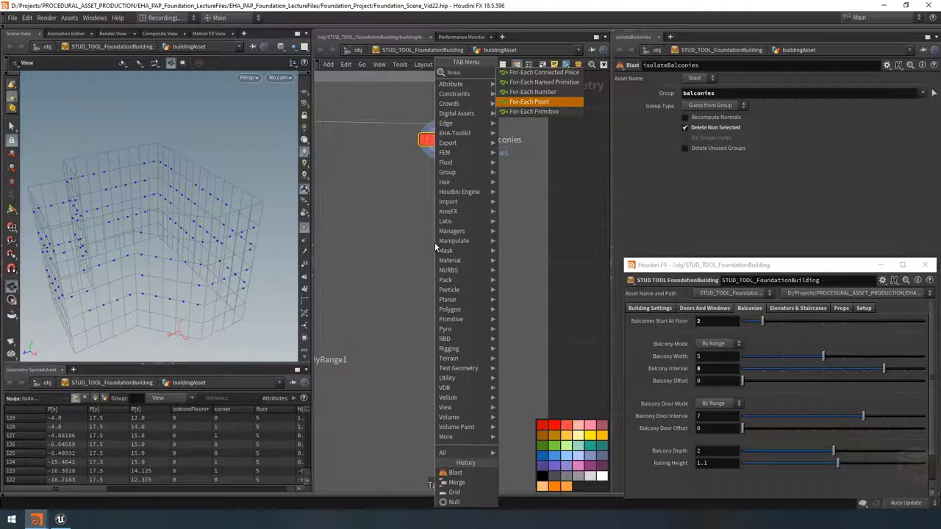
{"action": "key", "text": "Return"}
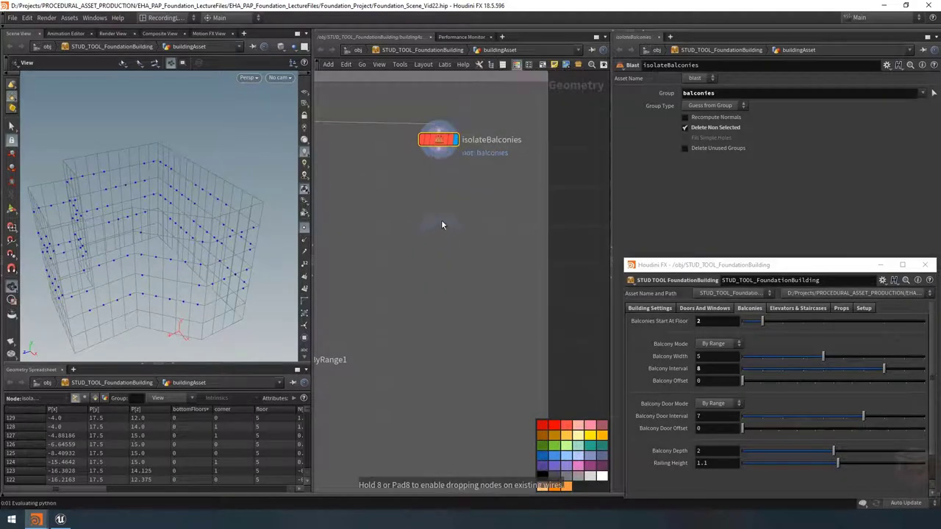
{"action": "left_click", "coordinate": [441, 219]}
{"action": "left_click", "coordinate": [447, 219]}
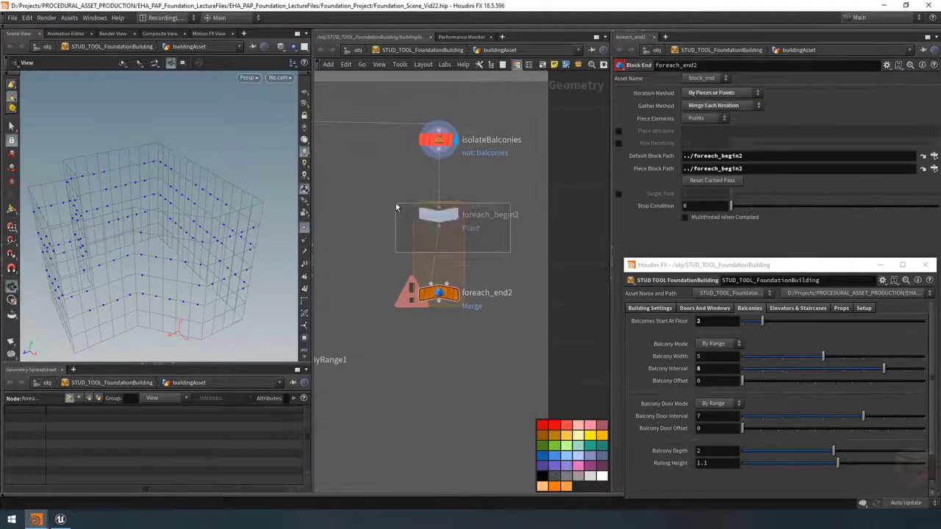
Rename the loop's end node foreach_Floor_end
{"action": "double_click", "coordinate": [505, 279]}
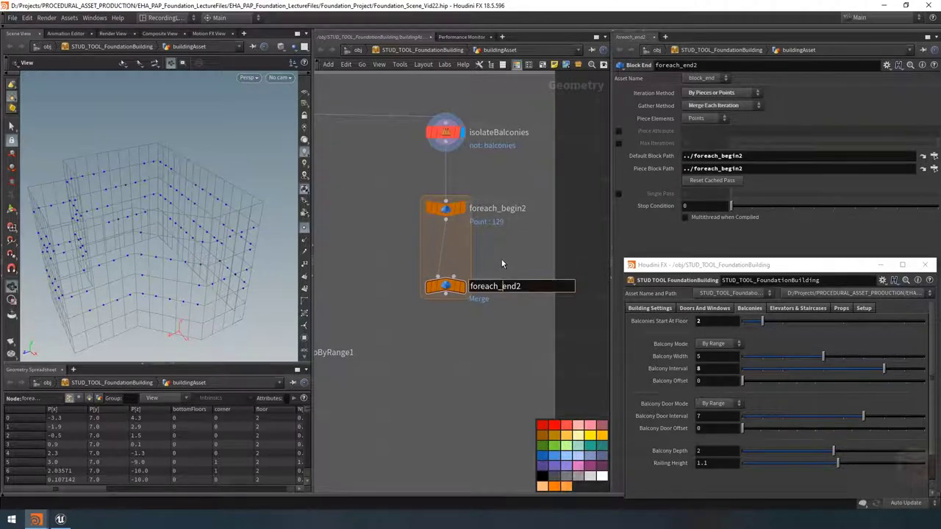
{"action": "type", "text": "_floor"}
{"action": "key", "text": "End"}
{"action": "key", "text": "BackSpace"}
{"action": "key", "text": "Home"}
{"action": "key", "text": "Right"}
{"action": "key", "text": "Right"}
{"action": "key", "text": "Right"}
{"action": "key", "text": "Right"}
{"action": "key", "text": "Right"}
{"action": "key", "text": "Right"}
{"action": "key", "text": "Right"}
{"action": "key", "text": "Right"}
{"action": "key", "text": "Delete"}
{"action": "type", "text": "F"}
{"action": "key", "text": "Return"}
Rename the loop's begin node foreach_Floor_begin
{"action": "double_click", "coordinate": [500, 209]}
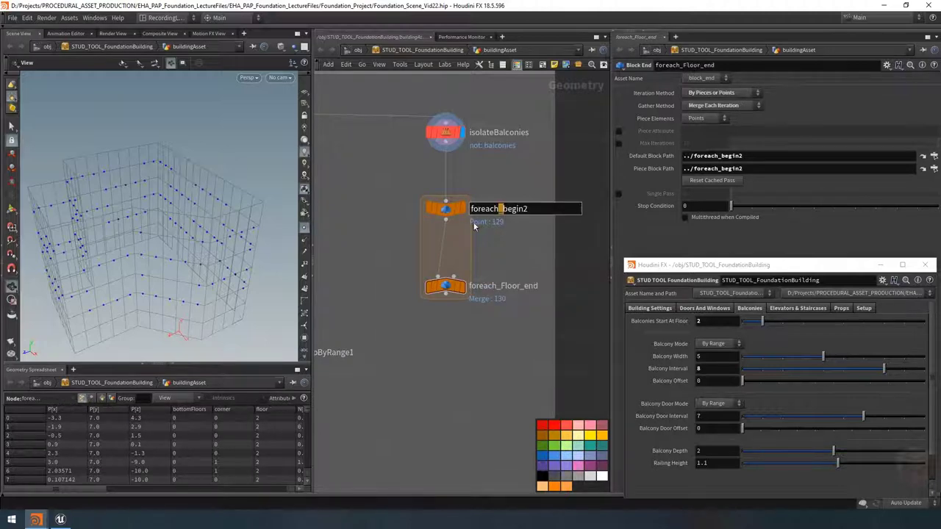
{"action": "type", "text": "_Floor_"}
{"action": "key", "text": "End"}
{"action": "key", "text": "BackSpace"}
{"action": "key", "text": "Return"}
Enable Piece Attribute on foreach_Floor_end, set it to floor, and display the loop's output
{"action": "left_click", "coordinate": [619, 130]}
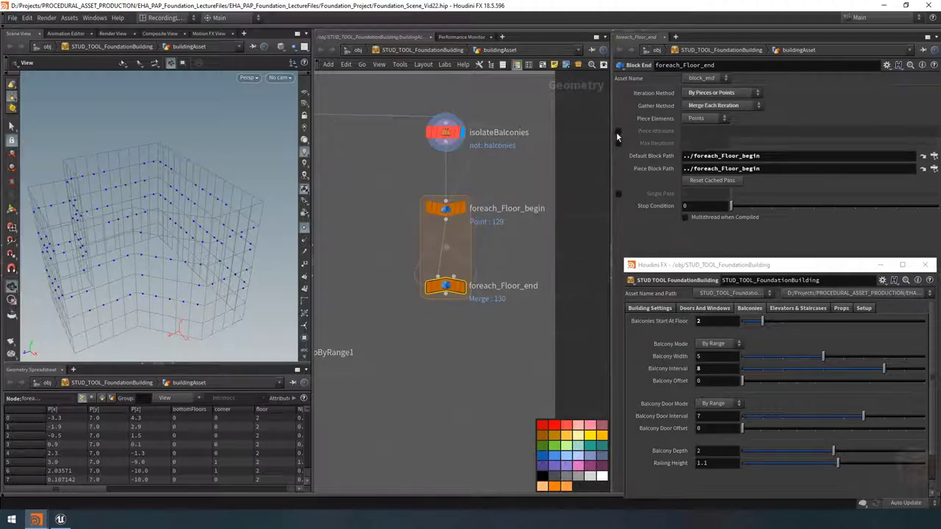
{"action": "left_click", "coordinate": [689, 132]}
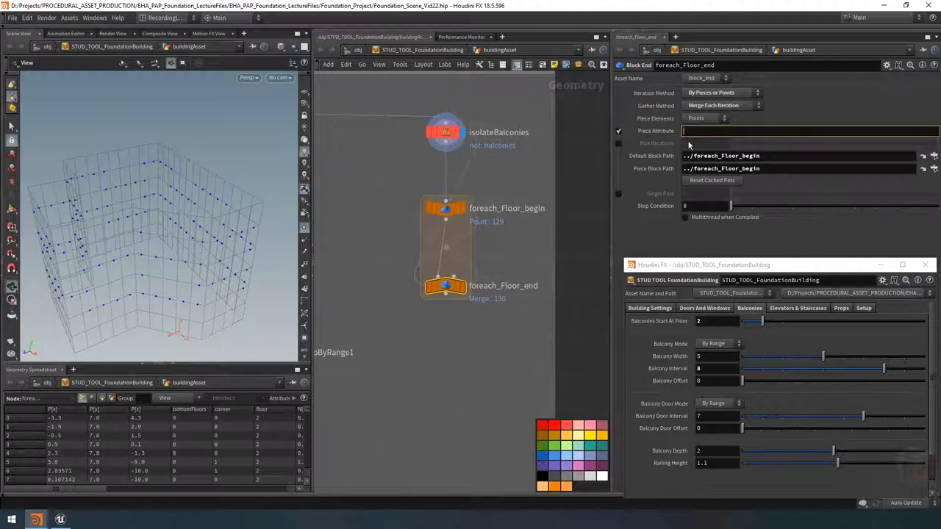
{"action": "type", "text": "floor"}
{"action": "key", "text": "Return"}
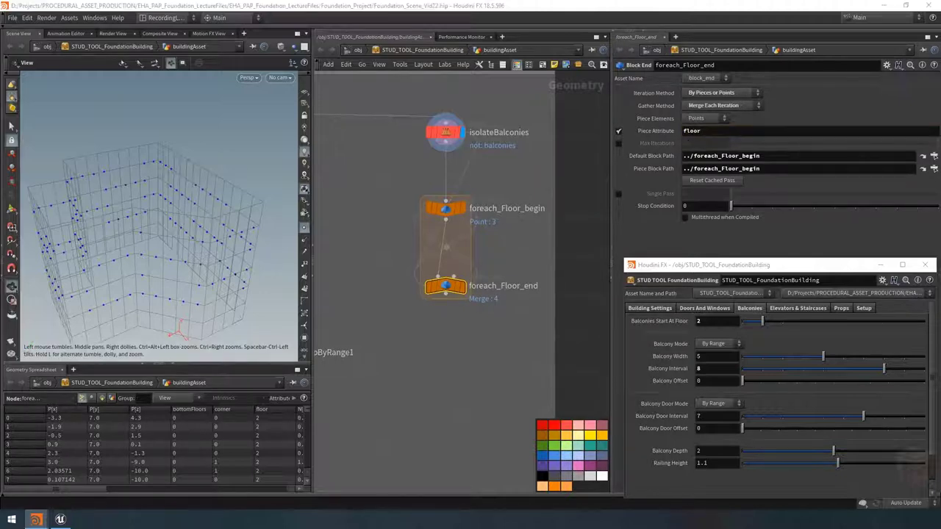
{"action": "left_click", "coordinate": [461, 286]}
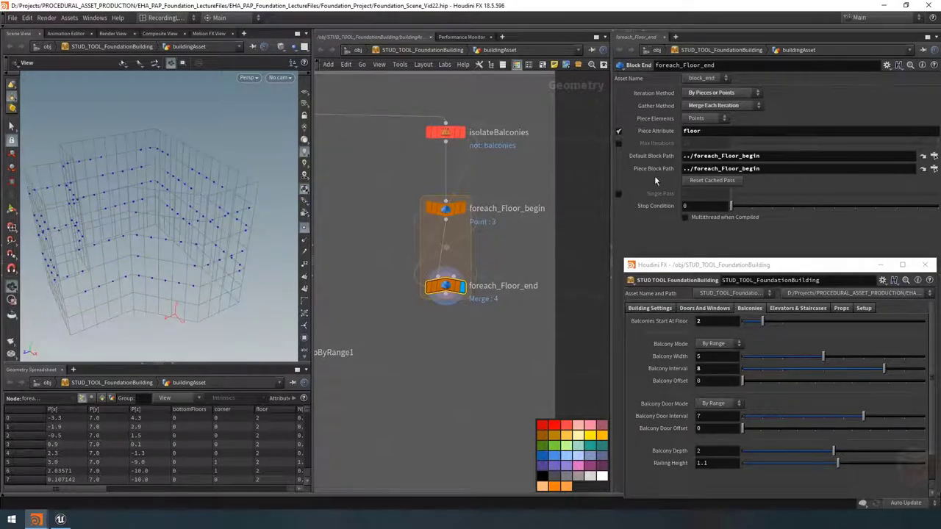
Preview one floor's points with Single Pass at 0 on foreach_Floor_end, and turn Single Pass back off
{"action": "left_click", "coordinate": [618, 193]}
{"action": "mouse_move", "coordinate": [730, 193]}
{"action": "left_mouse_down"}
{"action": "mouse_move", "coordinate": [764, 193]}
{"action": "mouse_move", "coordinate": [727, 195]}
{"action": "left_mouse_up"}
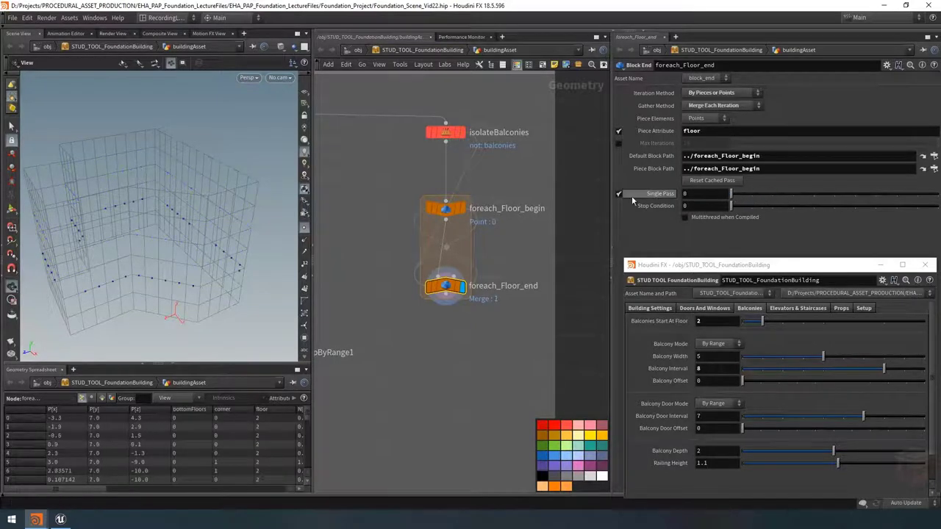
{"action": "left_click", "coordinate": [618, 193]}
Move foreach_Floor_end farther below foreach_Floor_begin to make room for nodes inside the loop
{"action": "scroll", "coordinate": [491, 261], "scroll_direction": "down", "scroll_amount": 2}
{"action": "left_click_drag", "start_coordinate": [442, 256], "coordinate": [435, 379]}
{"action": "middle_click_drag", "start_coordinate": [479, 275], "coordinate": [479, 286]}
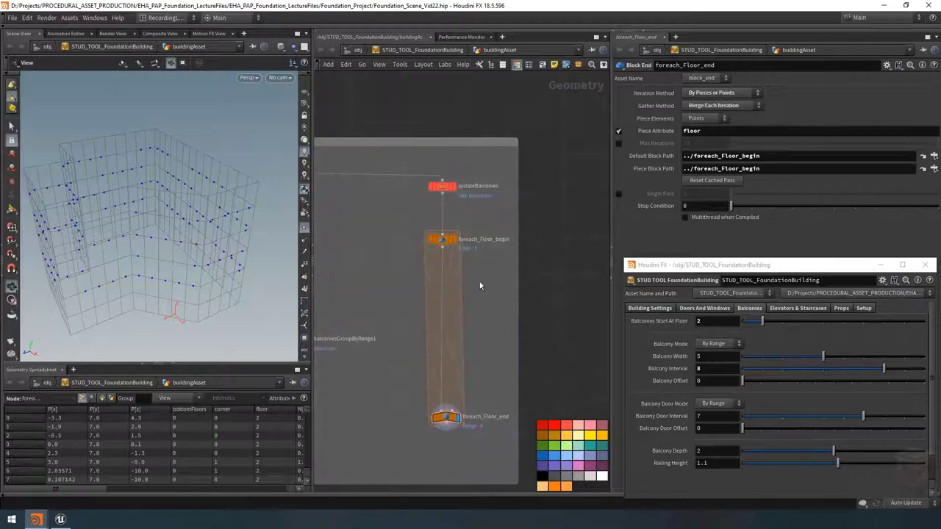
{"action": "scroll", "coordinate": [479, 286], "scroll_direction": "up", "scroll_amount": 3}
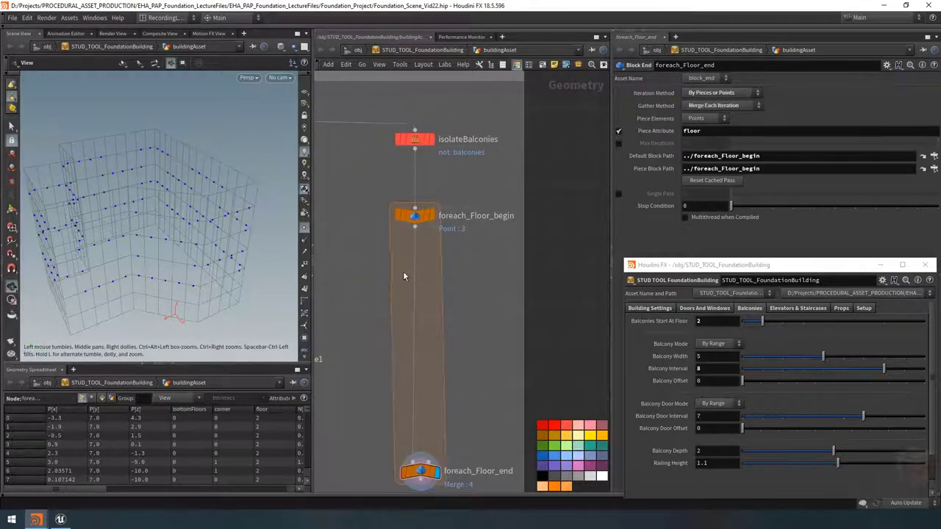
Enable Single Pass on foreach_Floor_end and set it to 2 to show the numbered balcony points of a single floor
{"action": "left_click", "coordinate": [433, 137]}
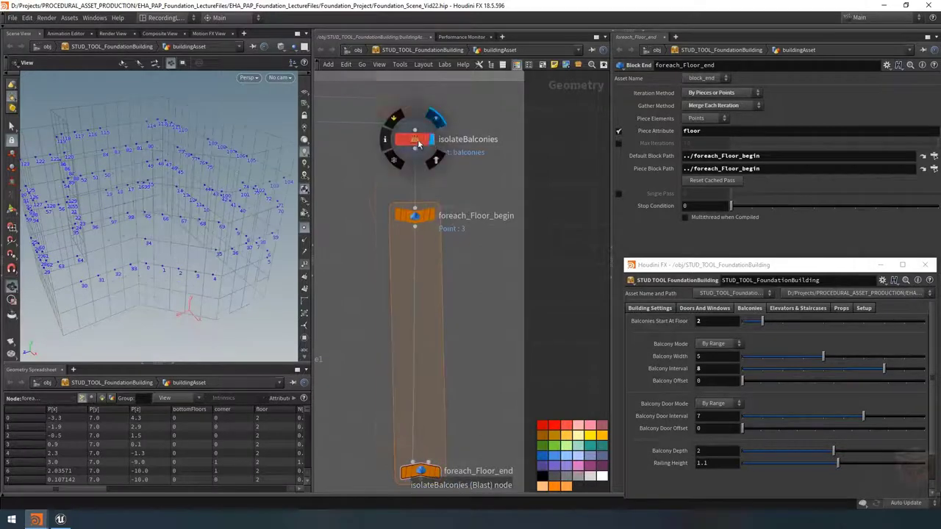
{"action": "left_click", "coordinate": [618, 194]}
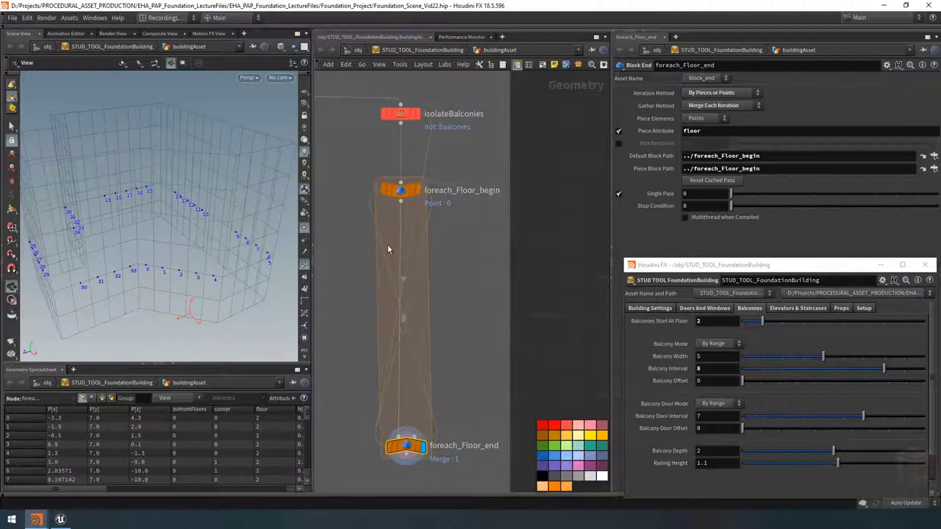
{"action": "left_click", "coordinate": [772, 194]}
{"action": "mouse_move", "coordinate": [217, 220]}
{"action": "left_mouse_down"}
{"action": "mouse_move", "coordinate": [220, 241]}
{"action": "mouse_move", "coordinate": [206, 232]}
{"action": "left_mouse_up"}
Add a Sort node and insert it inside the floor loop, directly below foreach_Floor_begin
{"action": "key", "text": "Tab"}
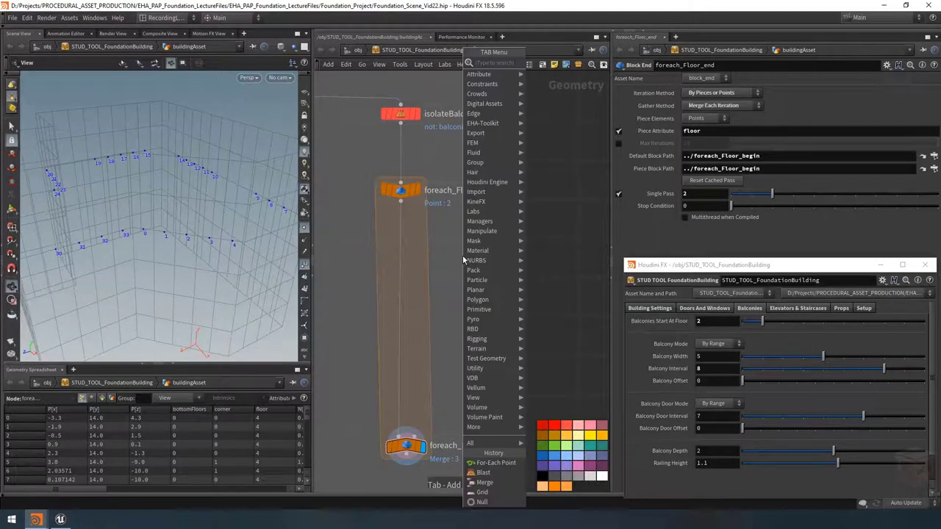
{"action": "type", "text": "so"}
{"action": "key", "text": "Return"}
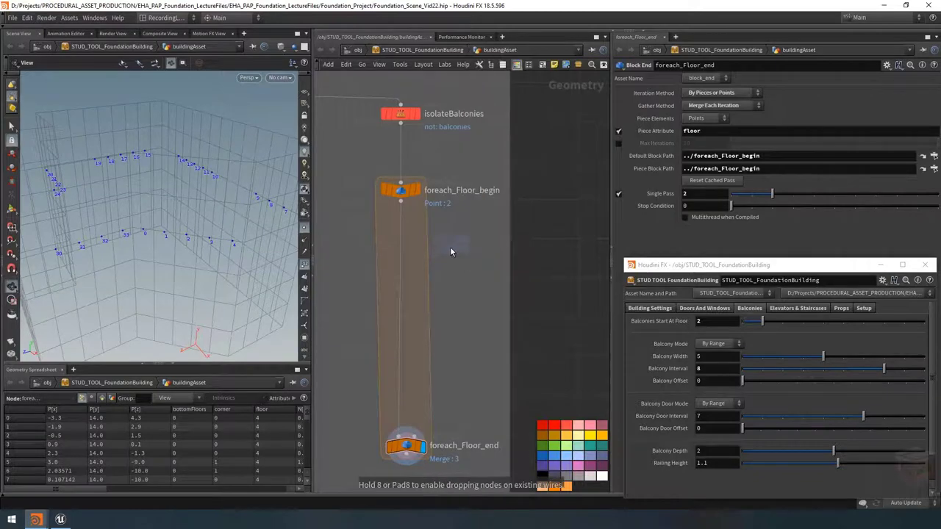
{"action": "left_click", "coordinate": [450, 247]}
{"action": "left_click_drag", "start_coordinate": [441, 252], "coordinate": [409, 250]}
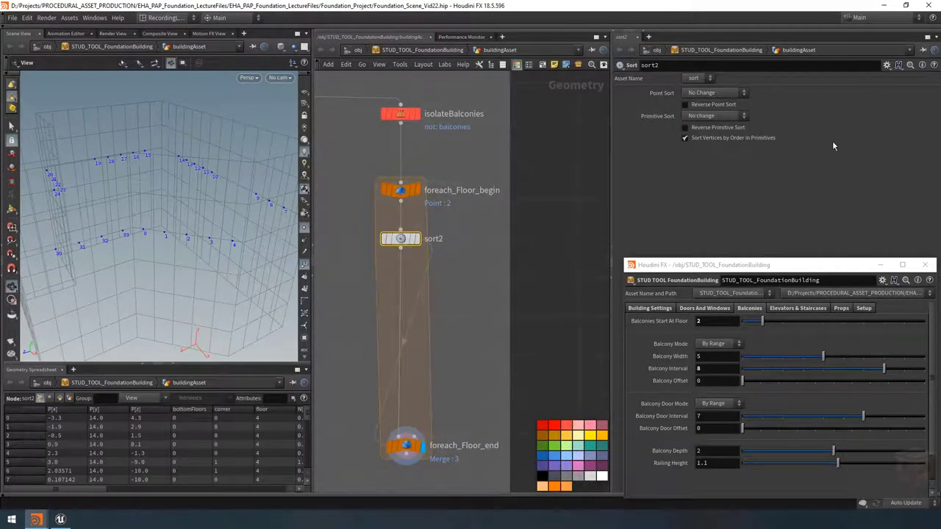
Set the Sort node's Point Sort to By Attribute using the segment attribute, and display the node's output
{"action": "left_click", "coordinate": [713, 92]}
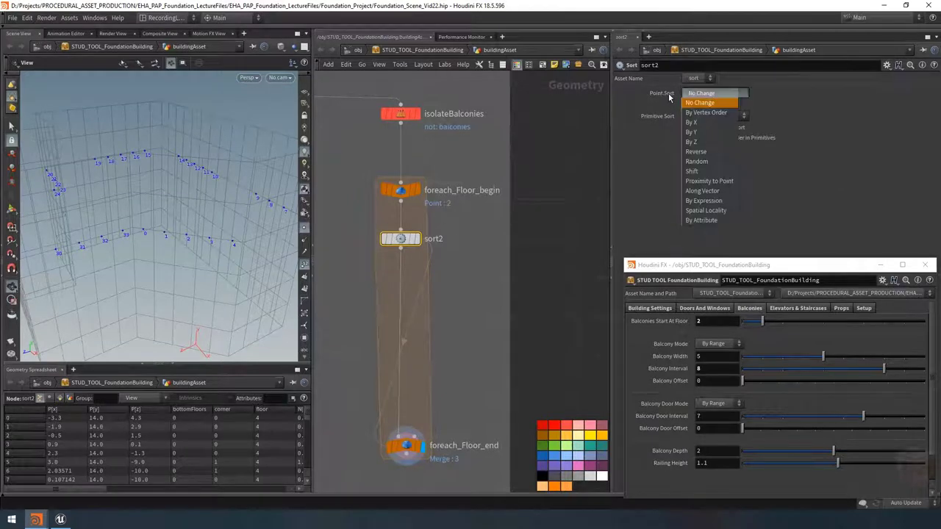
{"action": "left_click", "coordinate": [703, 220]}
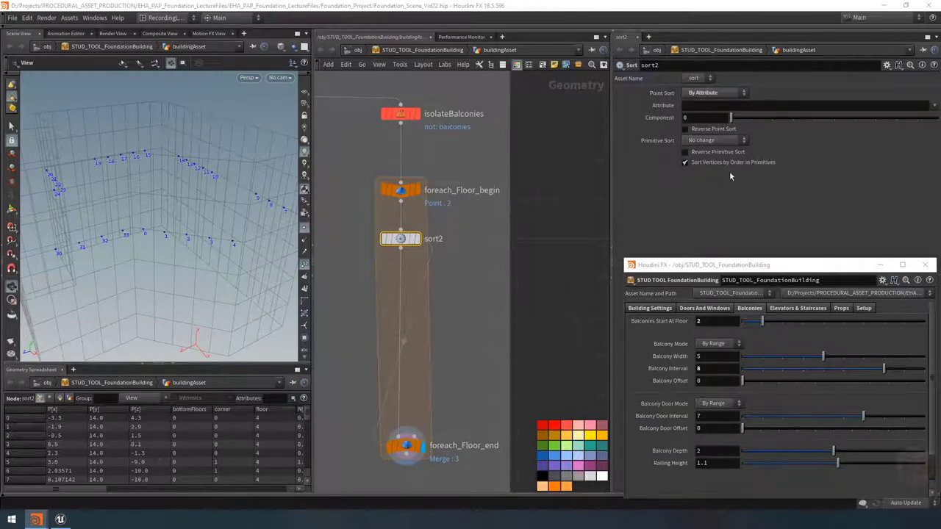
{"action": "left_click", "coordinate": [933, 107]}
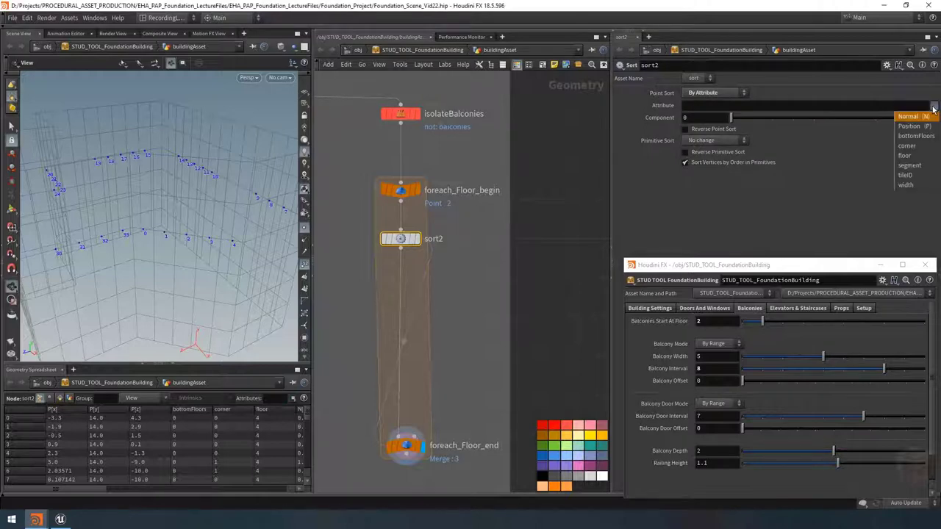
{"action": "left_click", "coordinate": [909, 165]}
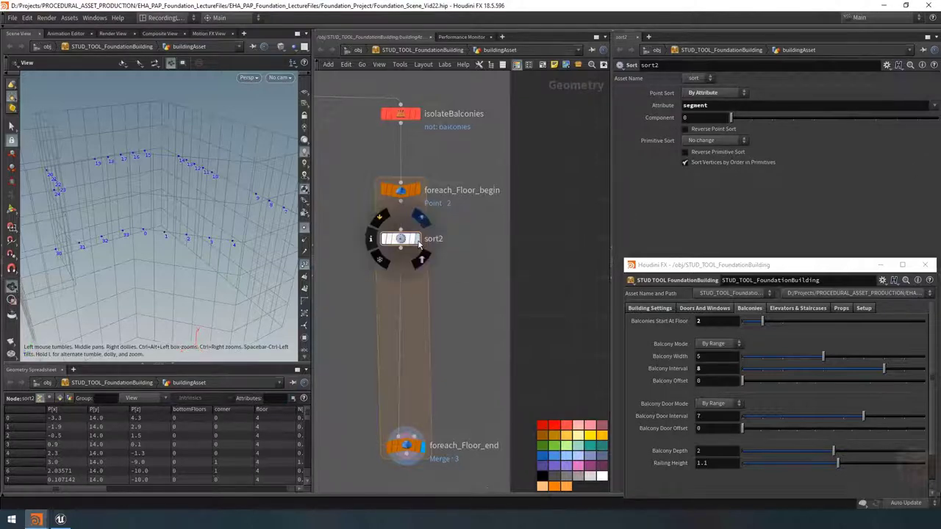
{"action": "left_click", "coordinate": [416, 241]}
{"action": "mouse_move", "coordinate": [409, 248]}
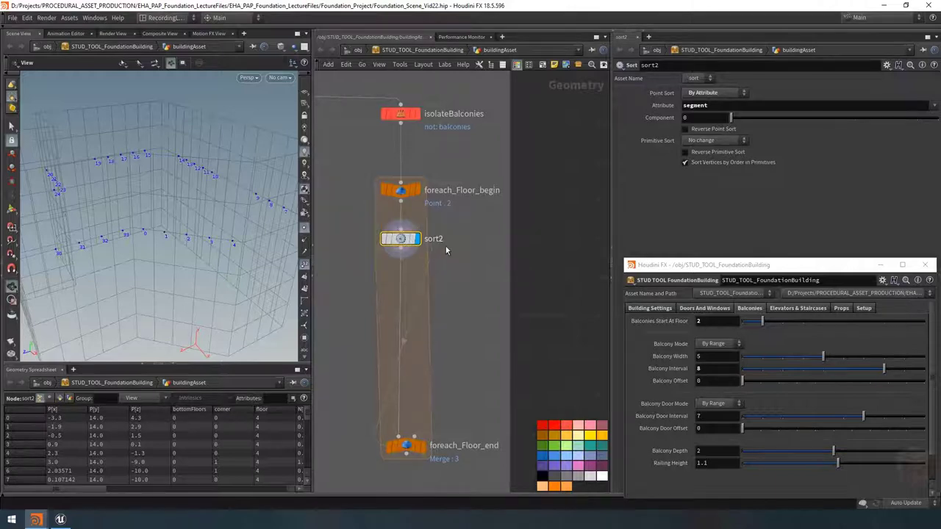
Rename the Sort node sortBySegmentID
{"action": "double_click", "coordinate": [444, 240]}
{"action": "type", "text": "ByS"}
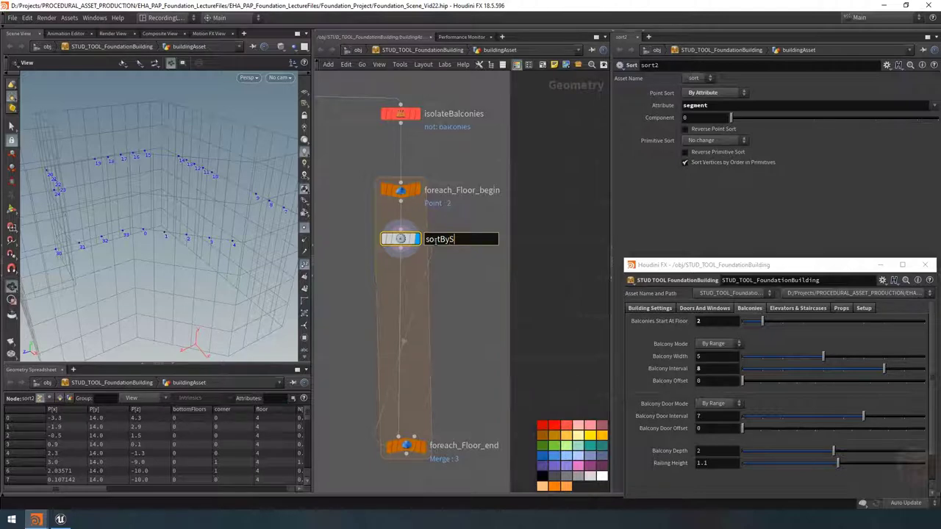
{"action": "type", "text": "egmentID"}
{"action": "key", "text": "Return"}
{"action": "middle_click_drag", "start_coordinate": [482, 236], "coordinate": [500, 237]}
{"action": "middle_click_drag", "start_coordinate": [483, 299], "coordinate": [467, 270]}
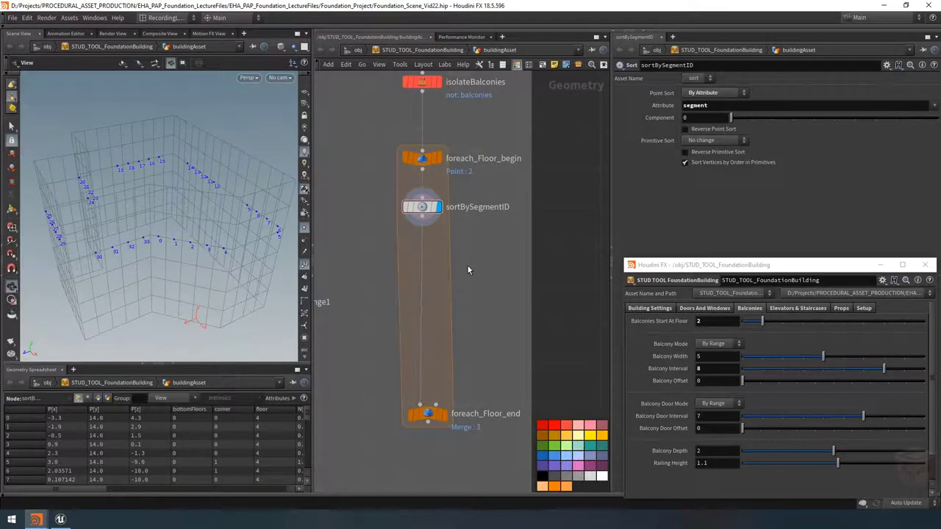
Add an Attribute Wrangle and insert it into the loop between sortBySegmentID and foreach_Floor_end
{"action": "key", "text": "Tab"}
{"action": "type", "text": "attribw"}
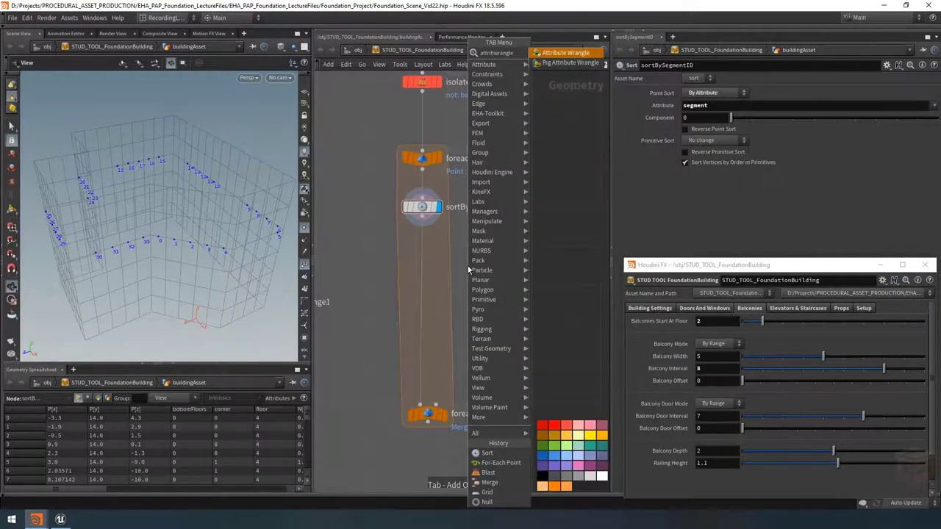
{"action": "key", "text": "Return"}
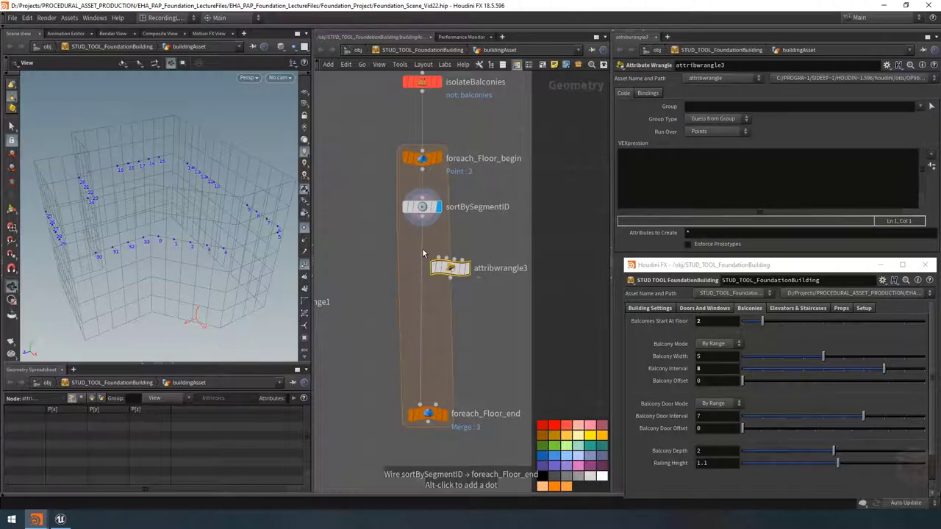
{"action": "left_click_drag", "start_coordinate": [448, 270], "coordinate": [421, 265]}
Rename the new wrangle connectContBalconies and display its output
{"action": "double_click", "coordinate": [470, 256]}
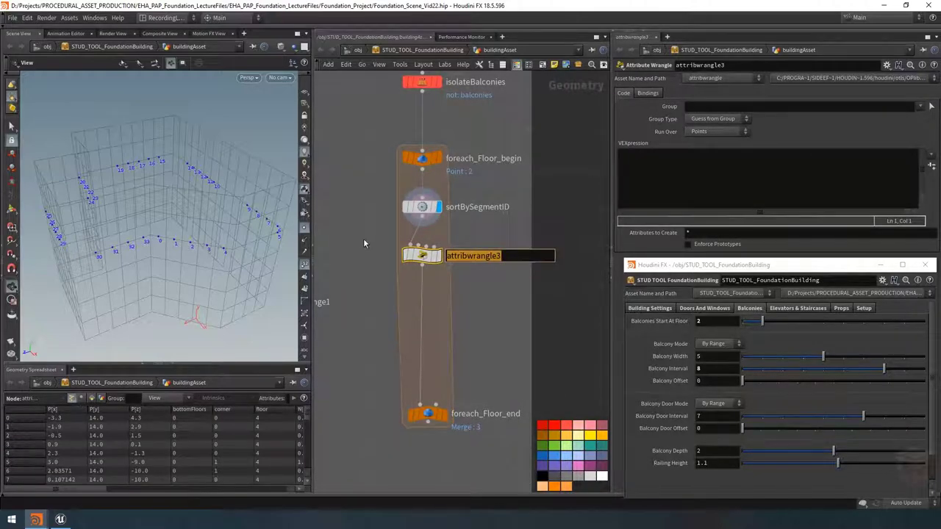
{"action": "type", "text": "connectCont"}
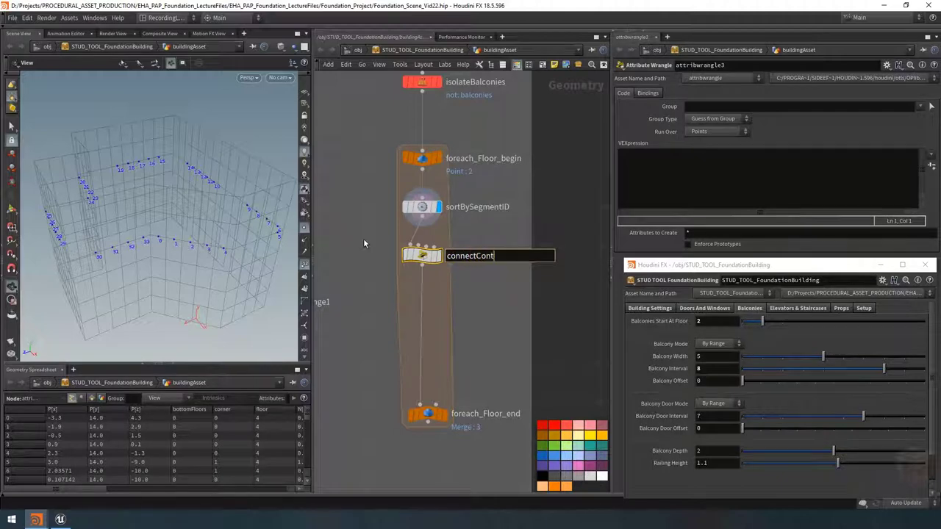
{"action": "type", "text": "Balconies"}
{"action": "key", "text": "Return"}
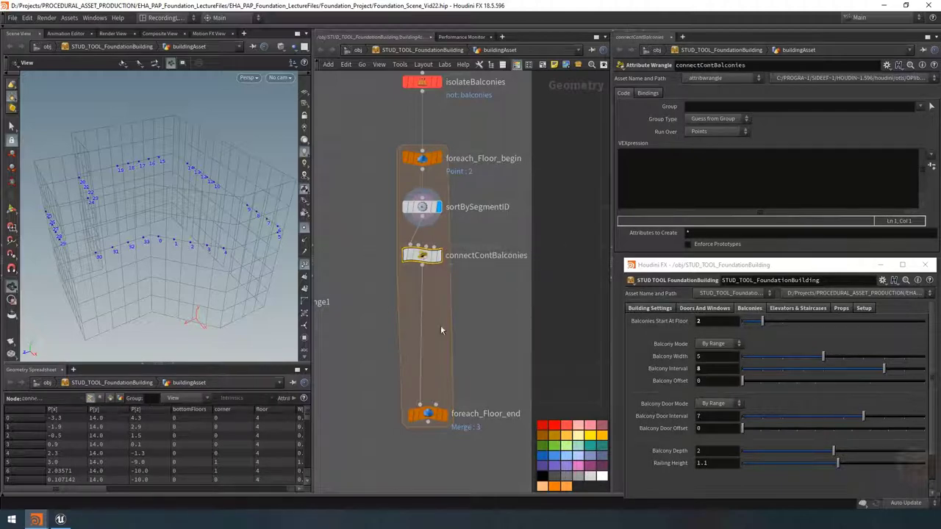
{"action": "left_click", "coordinate": [439, 255]}
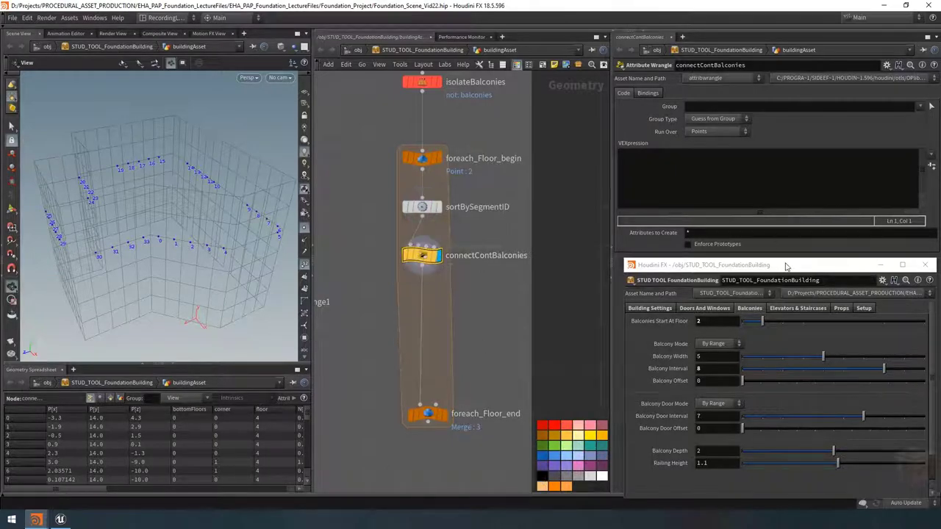
Start the connectContBalconies VEX code with the comment "//Identify Current and Previous IDs" and the line "int curSegment = i@segment;"
{"action": "left_click_drag", "start_coordinate": [794, 266], "coordinate": [713, 360]}
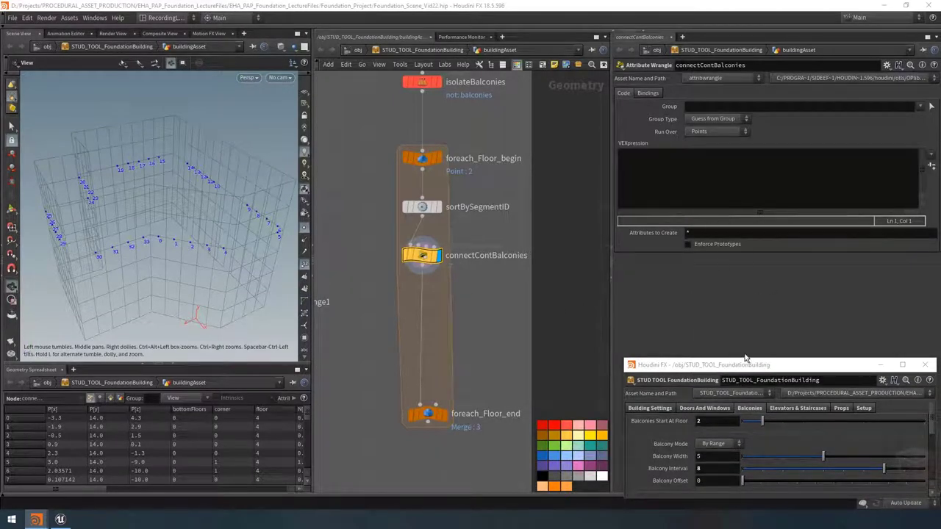
{"action": "left_click_drag", "start_coordinate": [747, 359], "coordinate": [746, 335]}
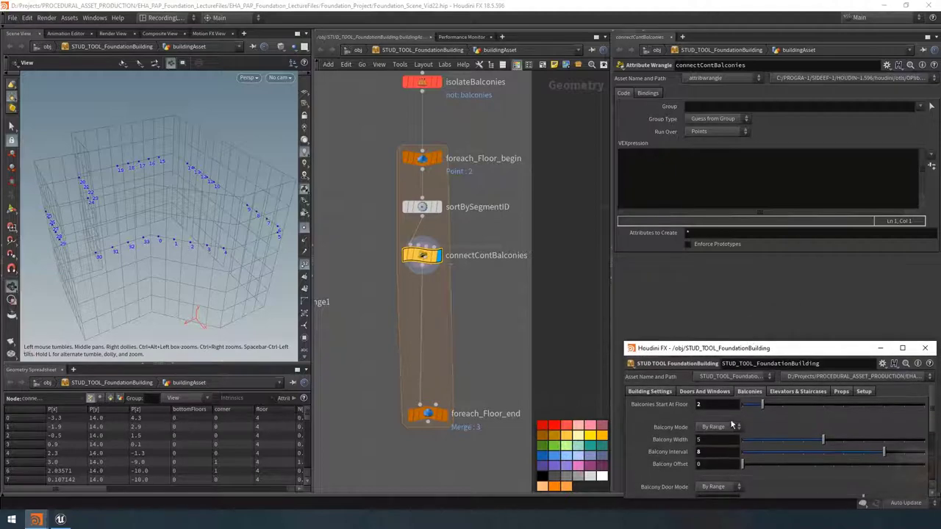
{"action": "left_click", "coordinate": [674, 174]}
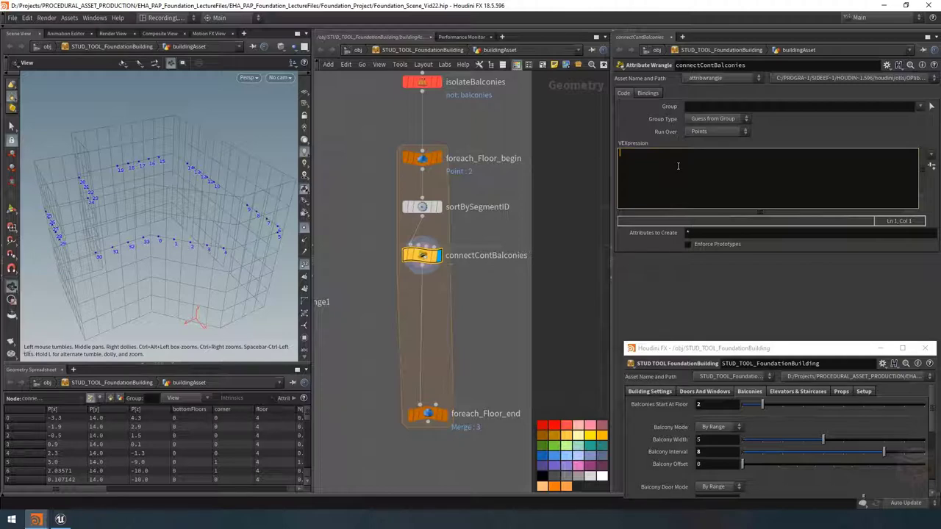
{"action": "type", "text": "//Identify Current and Previous IDs"}
{"action": "key", "text": "Return"}
{"action": "type", "text": "int "}
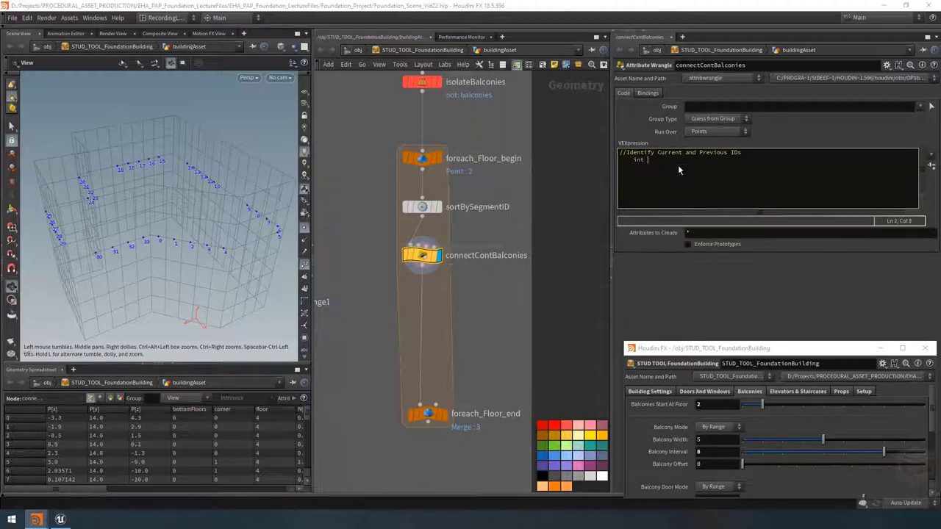
{"action": "type", "text": "cur"}
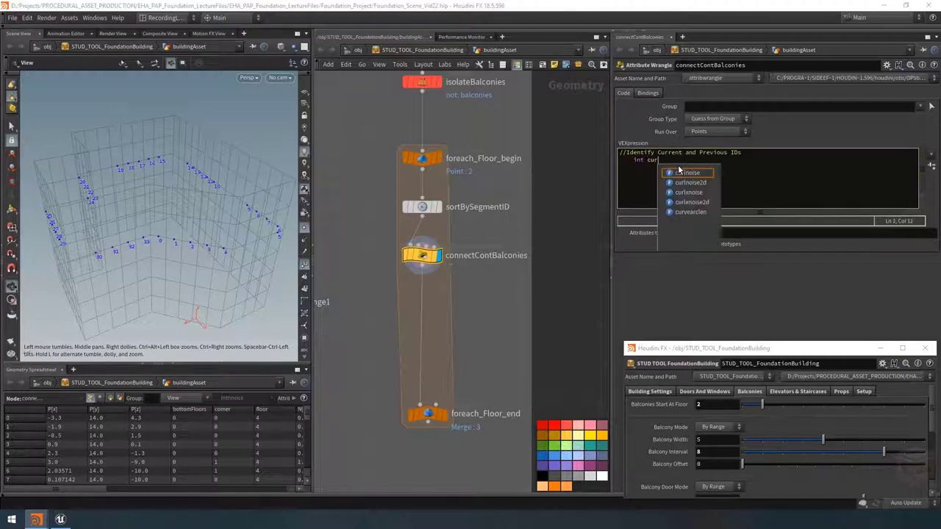
{"action": "type", "text": "Segment"}
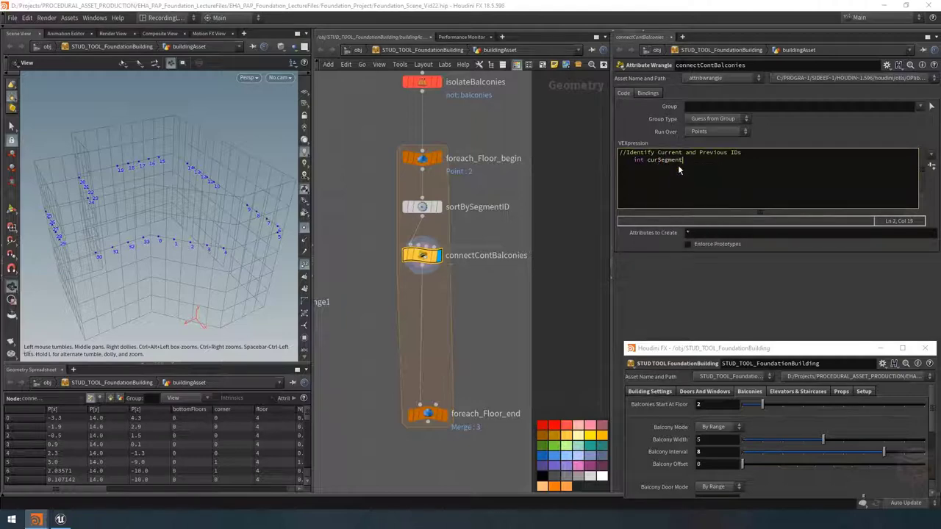
{"action": "type", "text": " = i@segment;"}
{"action": "left_click", "coordinate": [571, 246]}
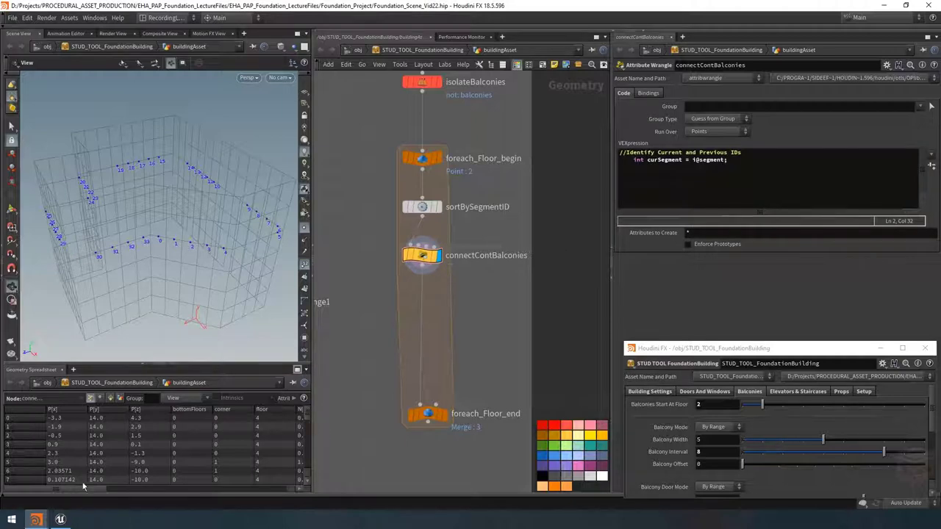
Duplicate the curSegment declaration onto the line below it with matching indentation
{"action": "left_click_drag", "start_coordinate": [83, 486], "coordinate": [211, 502]}
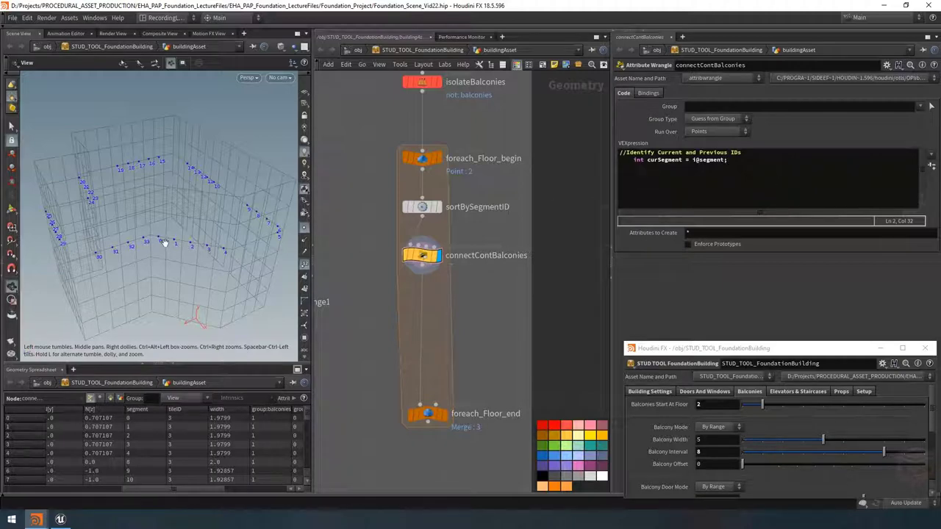
{"action": "scroll", "coordinate": [183, 246], "scroll_direction": "up", "scroll_amount": 5}
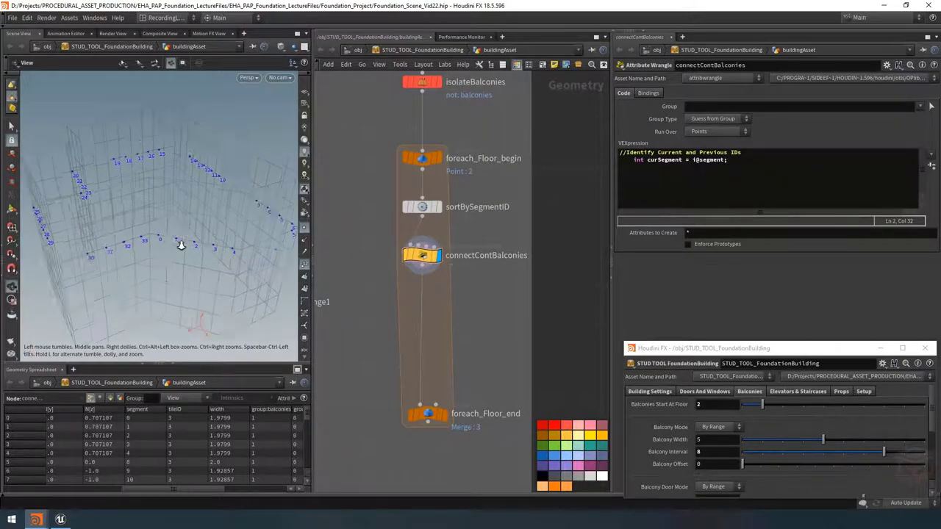
{"action": "middle_click_drag", "start_coordinate": [235, 254], "coordinate": [178, 256]}
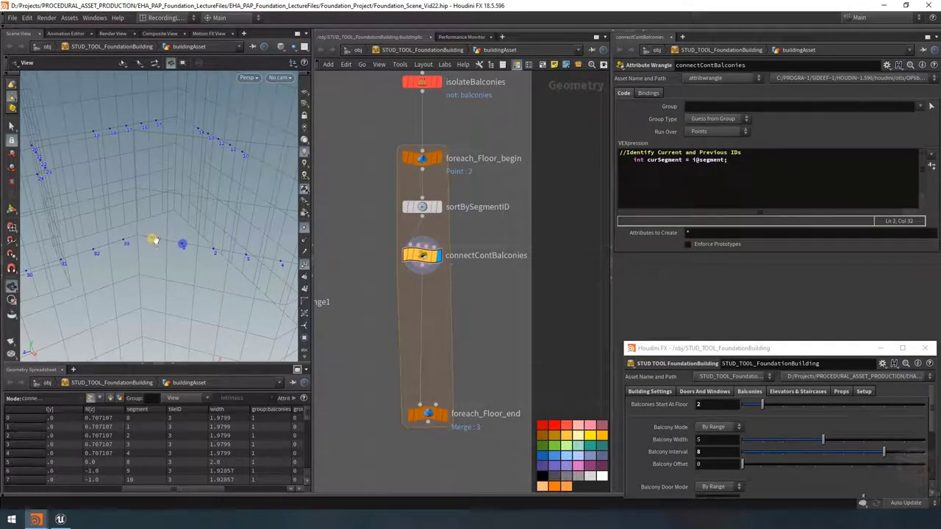
{"action": "left_click", "coordinate": [738, 162]}
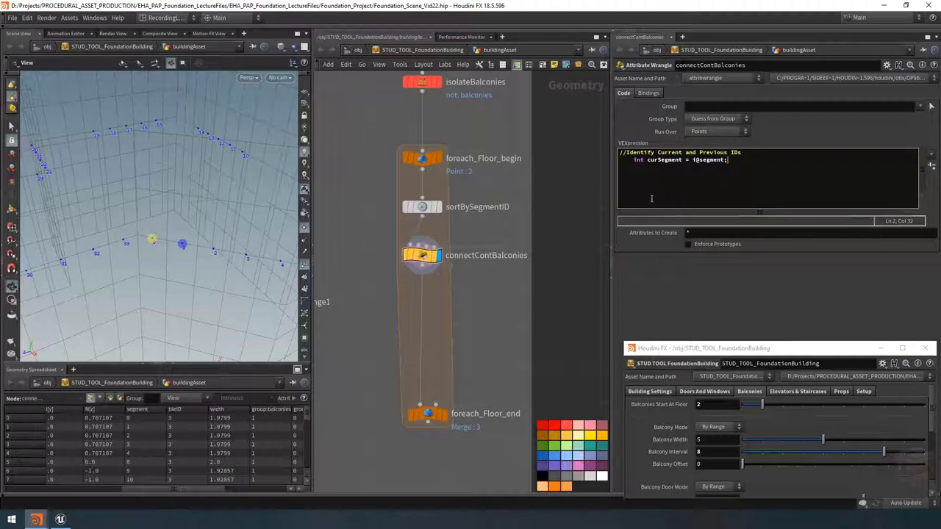
{"action": "key", "text": "shift+Home"}
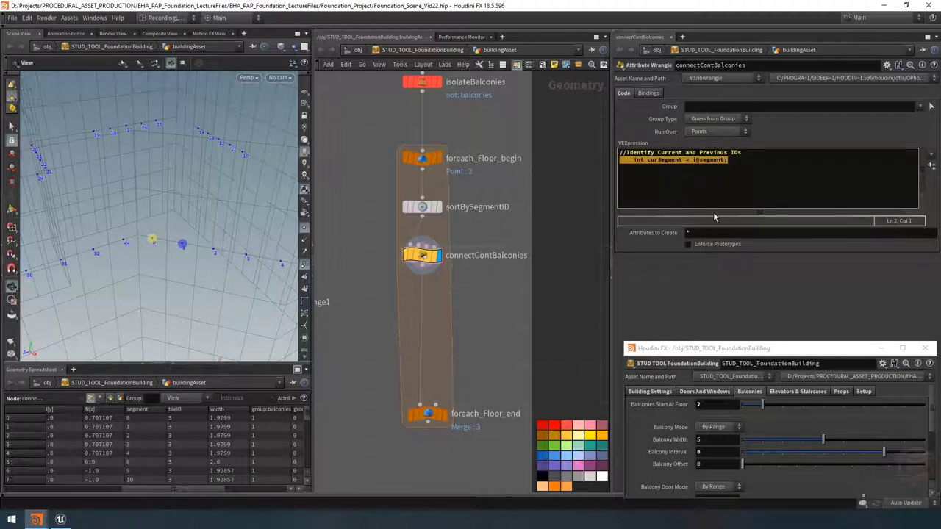
{"action": "key", "text": "ctrl+c"}
{"action": "key", "text": "End"}
{"action": "key", "text": "Return"}
{"action": "key", "text": "ctrl+v"}
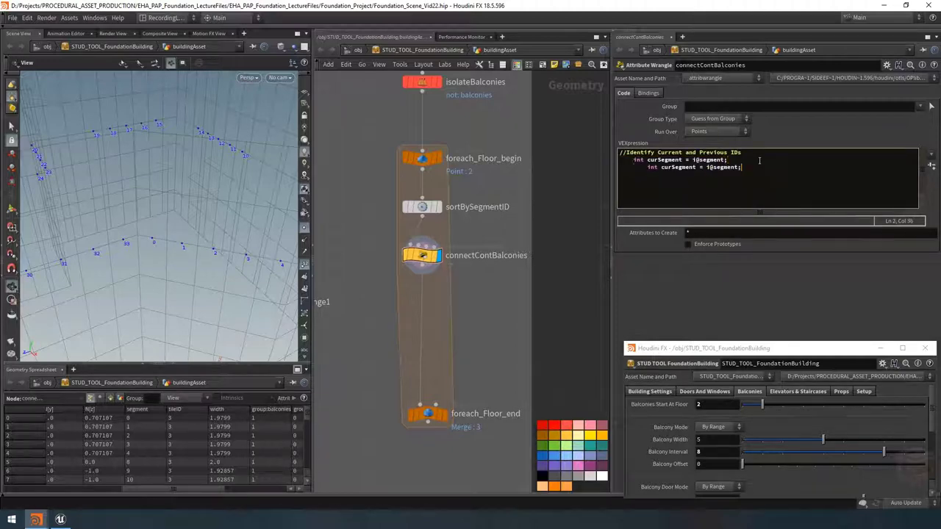
{"action": "key", "text": "Home"}
{"action": "key", "text": "Delete"}
{"action": "key", "text": "End"}
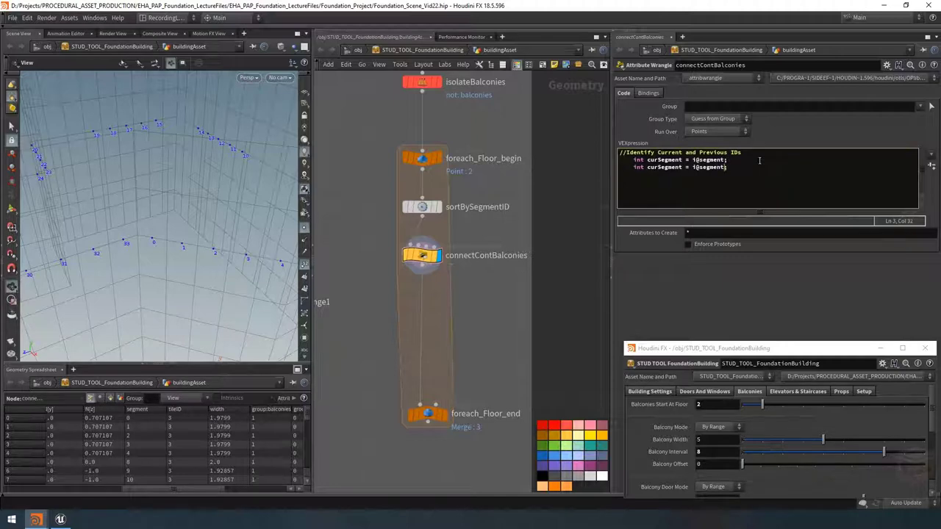
Rename the variable in the duplicated declaration to prevSegment
{"action": "key", "text": "Left"}
{"action": "key", "text": "Left"}
{"action": "key", "text": "Left"}
{"action": "key", "text": "Left"}
{"action": "key", "text": "Left"}
{"action": "key", "text": "BackSpace"}
{"action": "key", "text": "BackSpace"}
{"action": "key", "text": "BackSpace"}
{"action": "type", "text": "prev"}
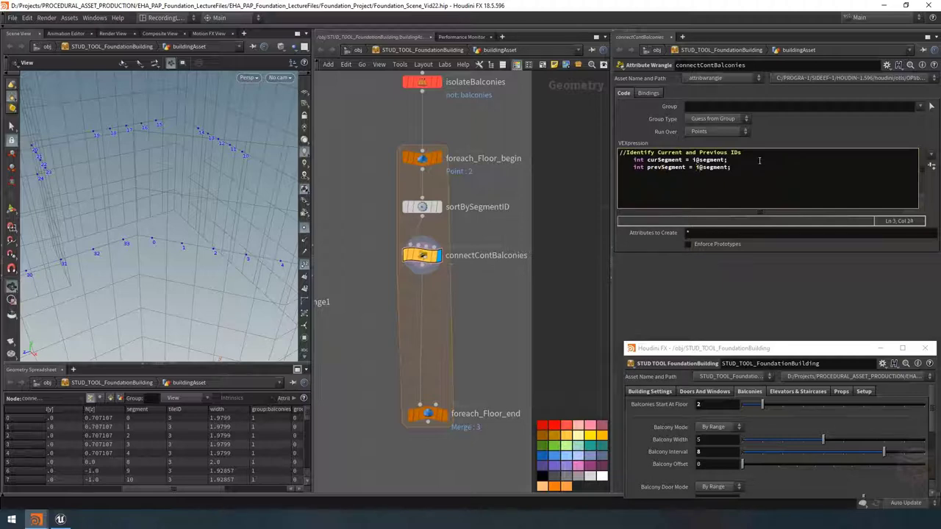
Replace the value of prevSegment with a point() call that reads the "segment" attribute from input 0
{"action": "key", "text": "BackSpace"}
{"action": "key", "text": "shift+End"}
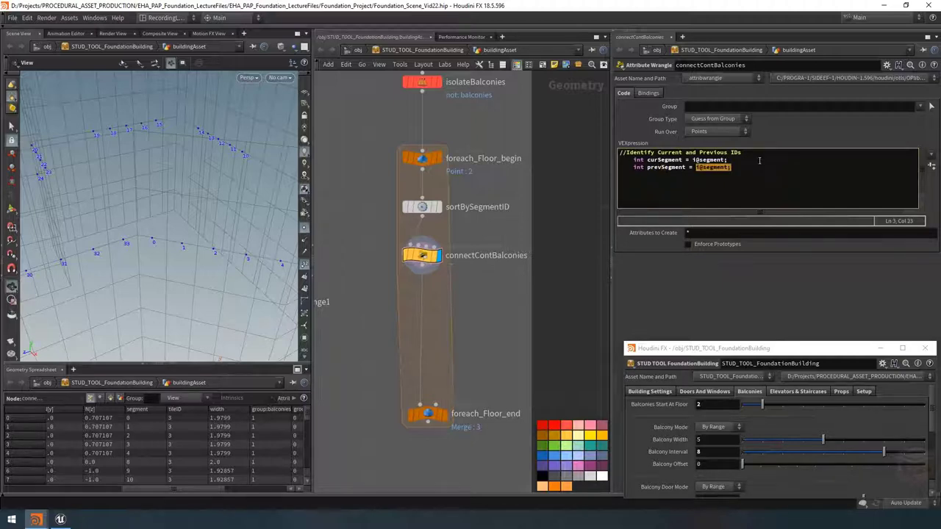
{"action": "key", "text": "BackSpace"}
{"action": "type", "text": "point()"}
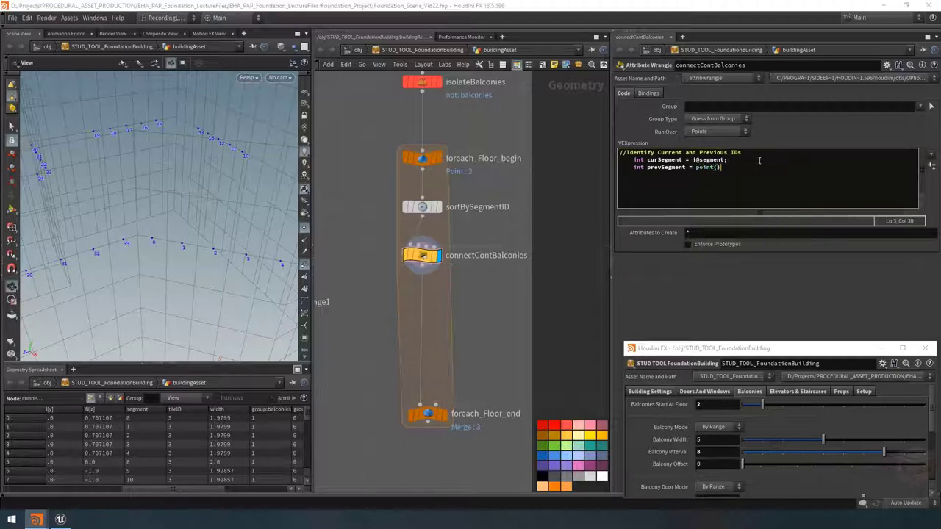
{"action": "type", "text": "0,"}
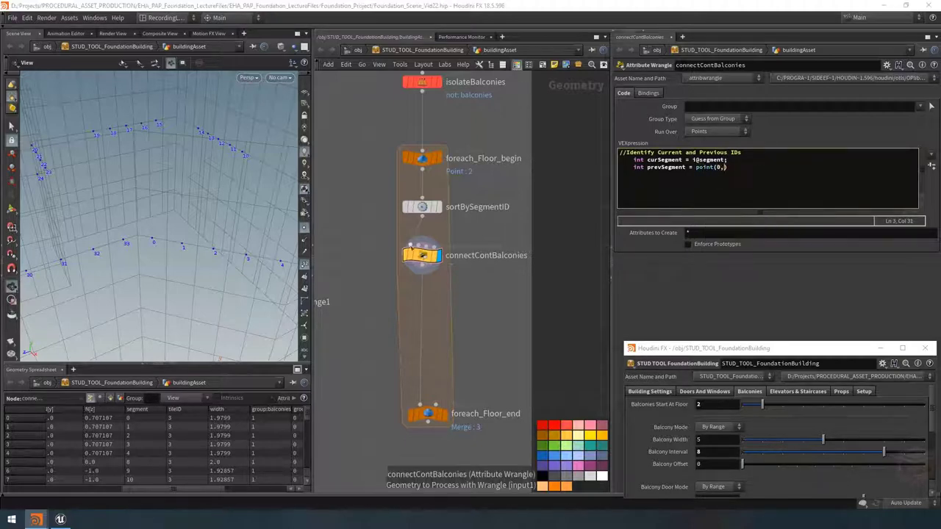
{"action": "mouse_move", "coordinate": [423, 202]}
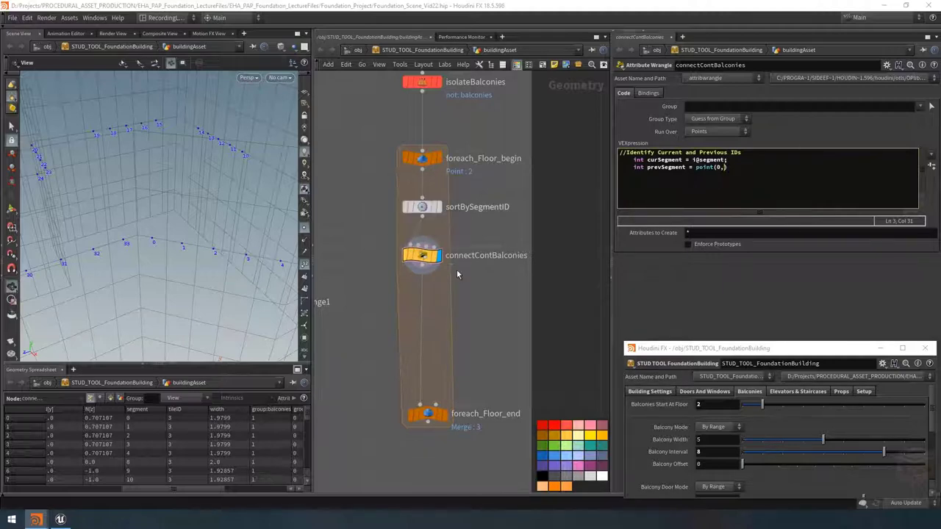
{"action": "mouse_move", "coordinate": [420, 259]}
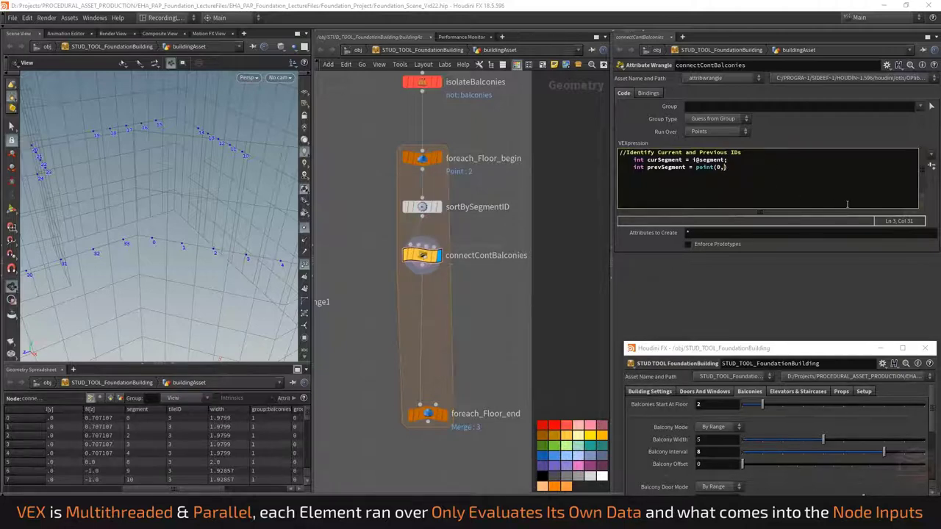
{"action": "type", "text": "\"segment\""}
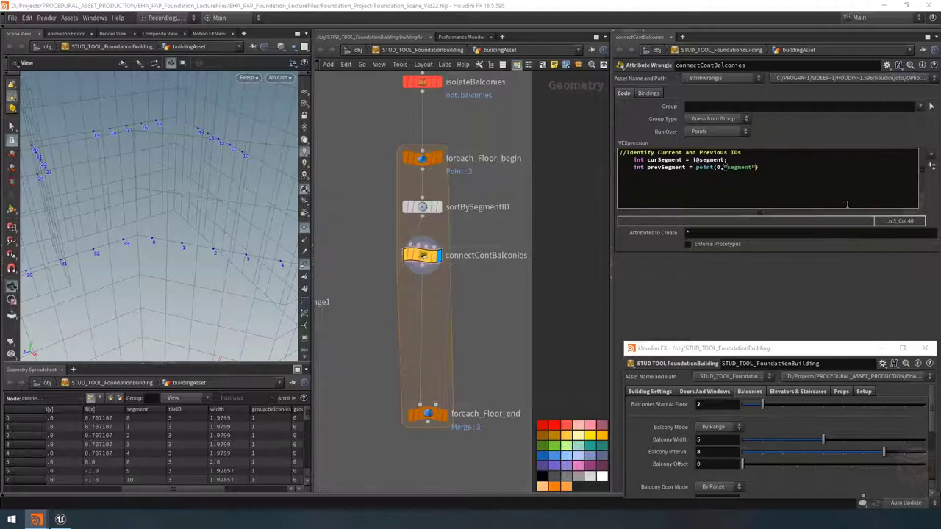
{"action": "type", "text": ","}
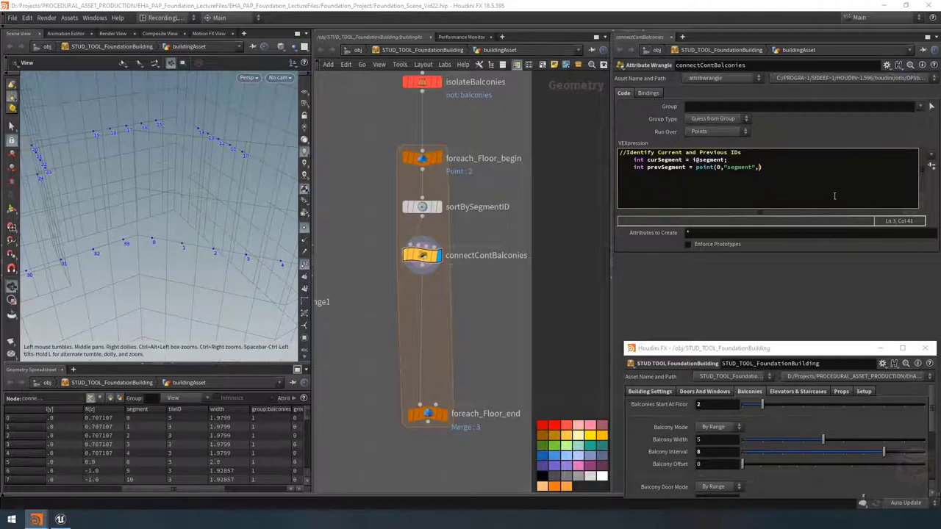
{"action": "type", "text": "@ptnum-1"}
{"action": "key", "text": "Right"}
{"action": "key", "text": "Right"}
{"action": "key", "text": "Right"}
{"action": "key", "text": "Right"}
{"action": "key", "text": "Right"}
{"action": "key", "text": "Right"}
{"action": "key", "text": "Right"}
{"action": "key", "text": "Right"}
{"action": "type", "text": ";"}
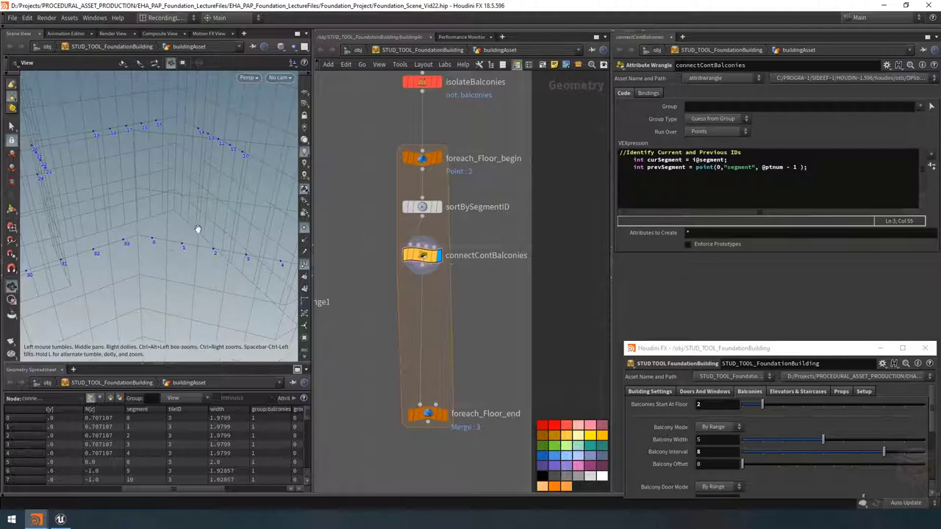
Add the test line "i@segmentTest = prevSegment;" below the declarations, separated by a blank line, and apply the code
{"action": "left_click", "coordinate": [822, 167]}
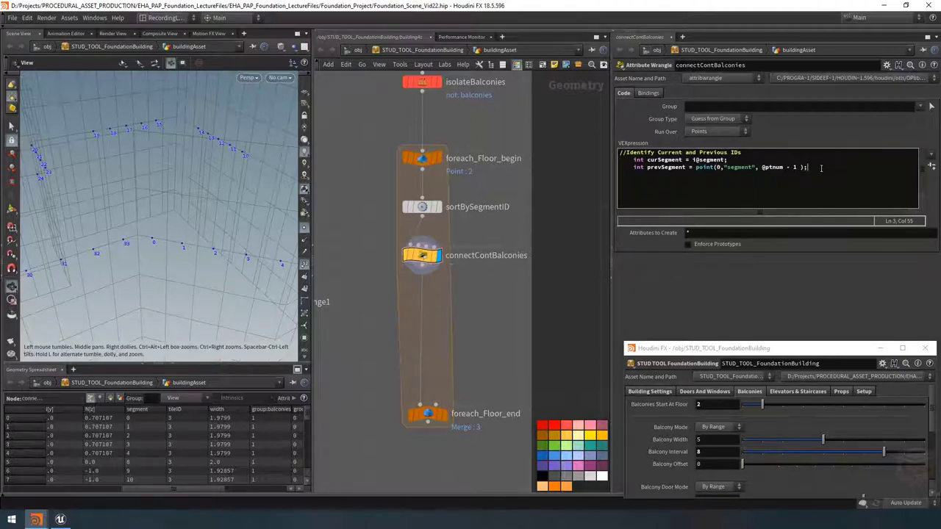
{"action": "key", "text": "Return"}
{"action": "key", "text": "Return"}
{"action": "type", "text": "i@"}
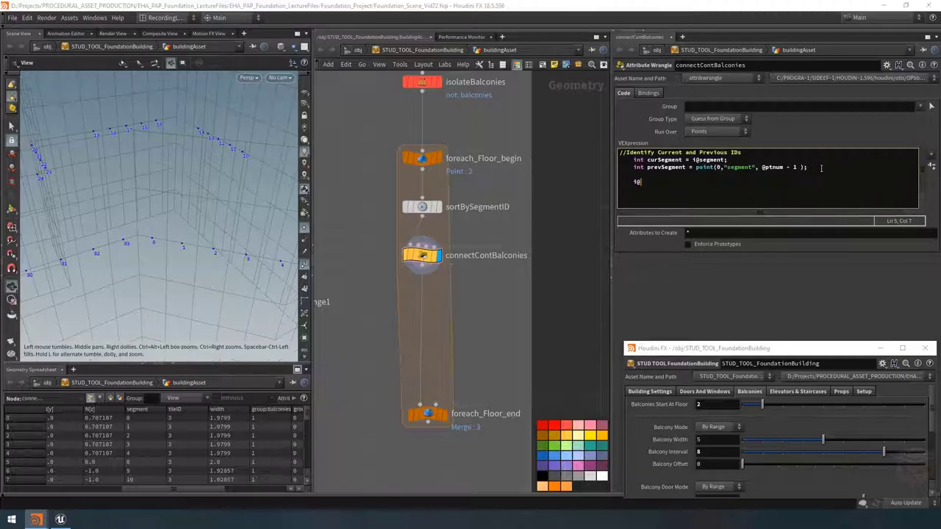
{"action": "type", "text": "segmentTest = prevSegment;"}
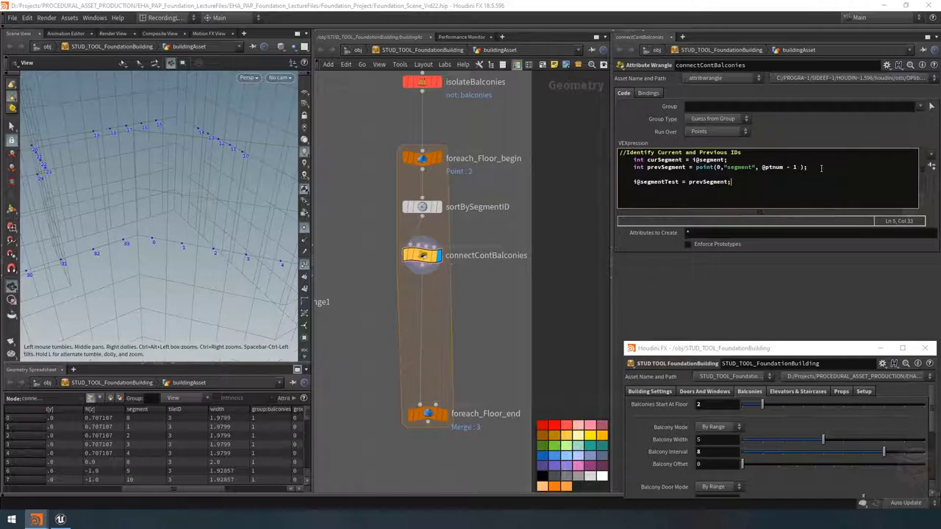
{"action": "left_click", "coordinate": [570, 268]}
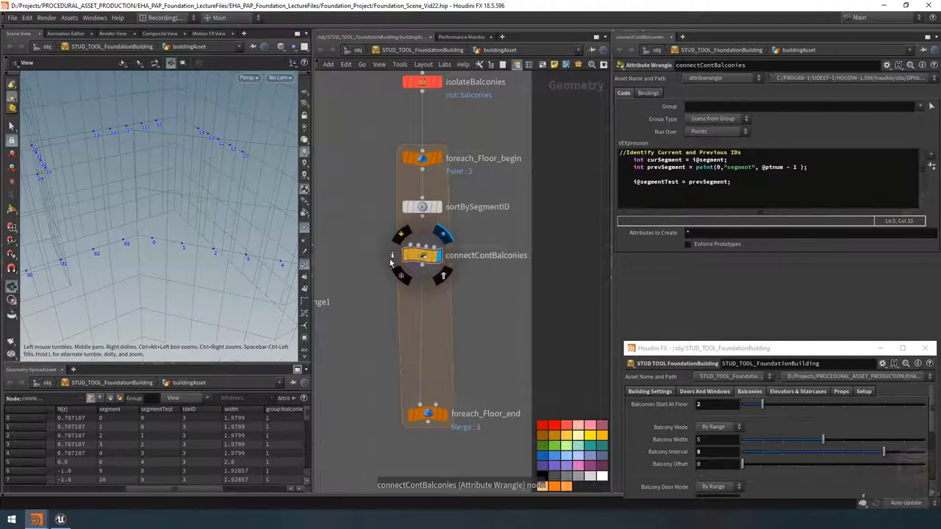
Visualize the segmentTest attribute of connectContBalconies in the viewport and set its visualizer type to Marker
{"action": "left_click", "coordinate": [391, 258]}
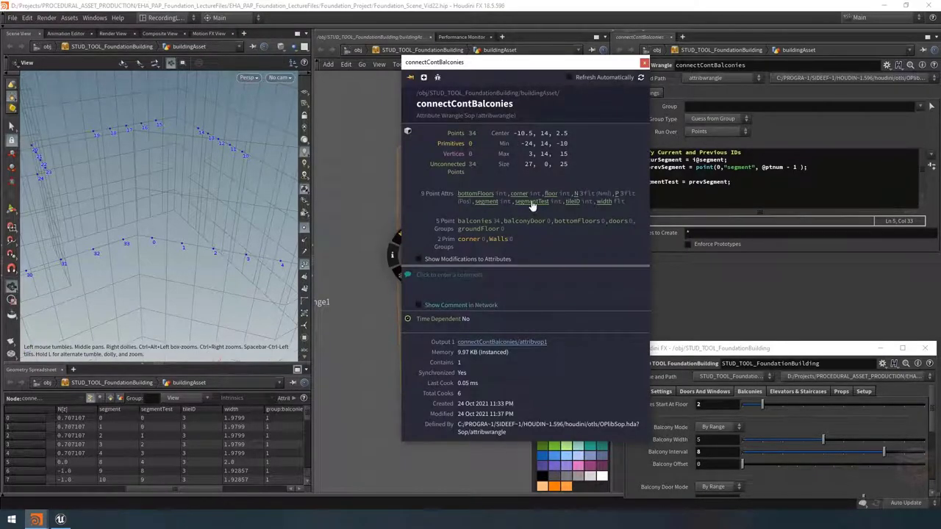
{"action": "left_click_drag", "start_coordinate": [200, 241], "coordinate": [189, 252]}
{"action": "key", "text": "d"}
{"action": "left_click", "coordinate": [280, 278]}
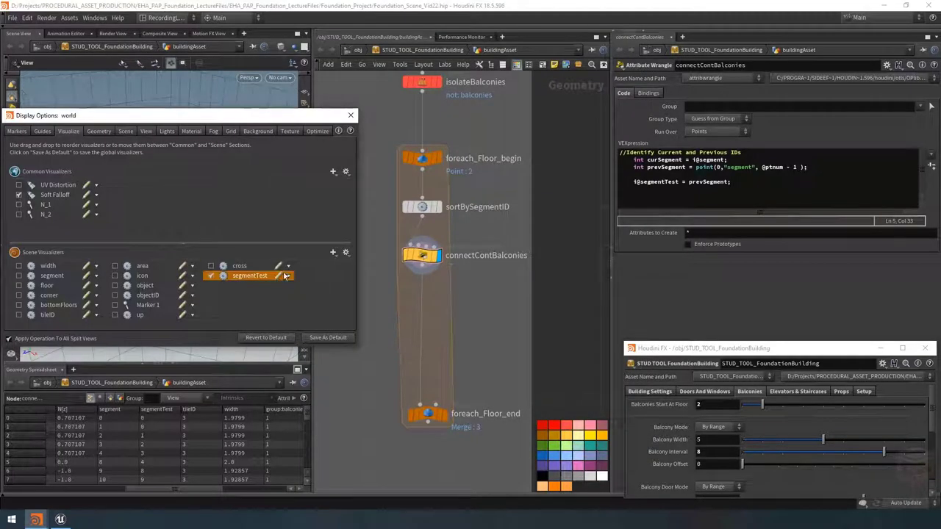
{"action": "left_click", "coordinate": [279, 277]}
{"action": "left_click", "coordinate": [252, 208]}
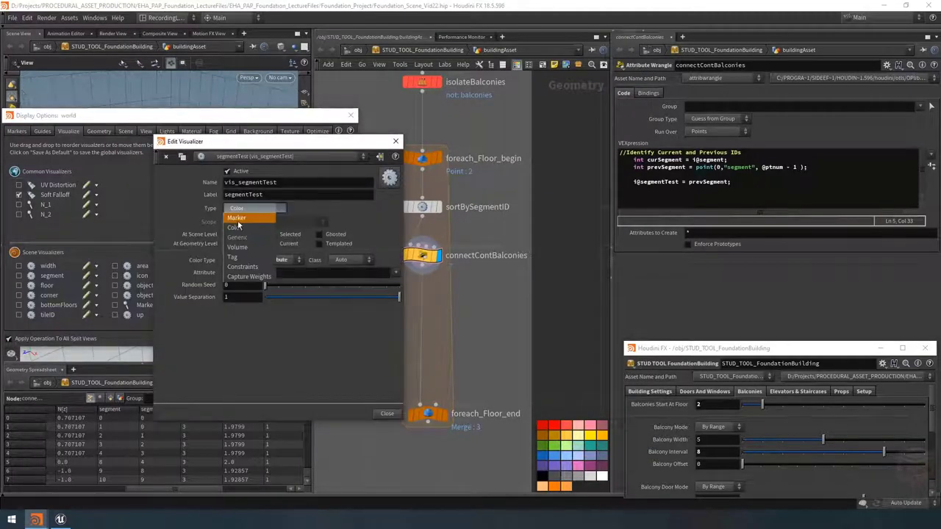
{"action": "left_click", "coordinate": [237, 218]}
Set the segmentTest marker's text color to orange (FF7F00) and close the visualizer and display options
{"action": "left_click", "coordinate": [234, 297]}
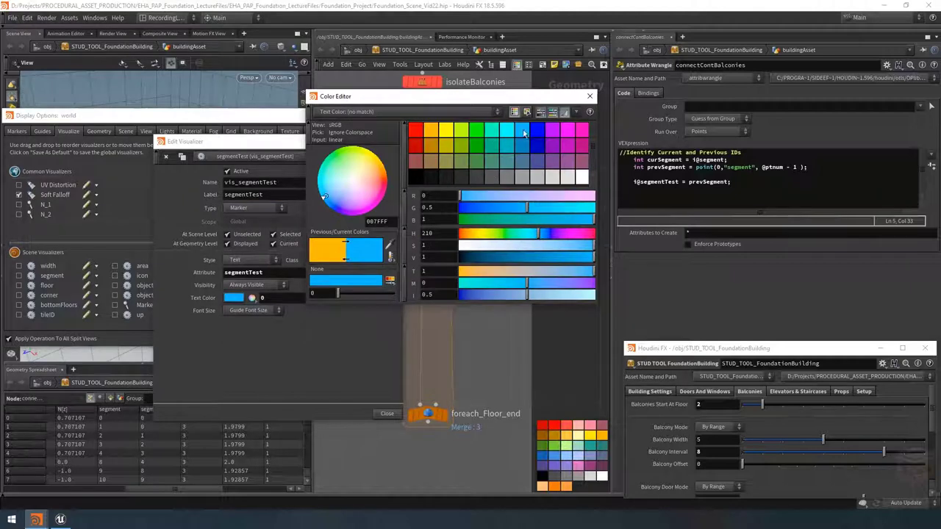
{"action": "left_click", "coordinate": [431, 135]}
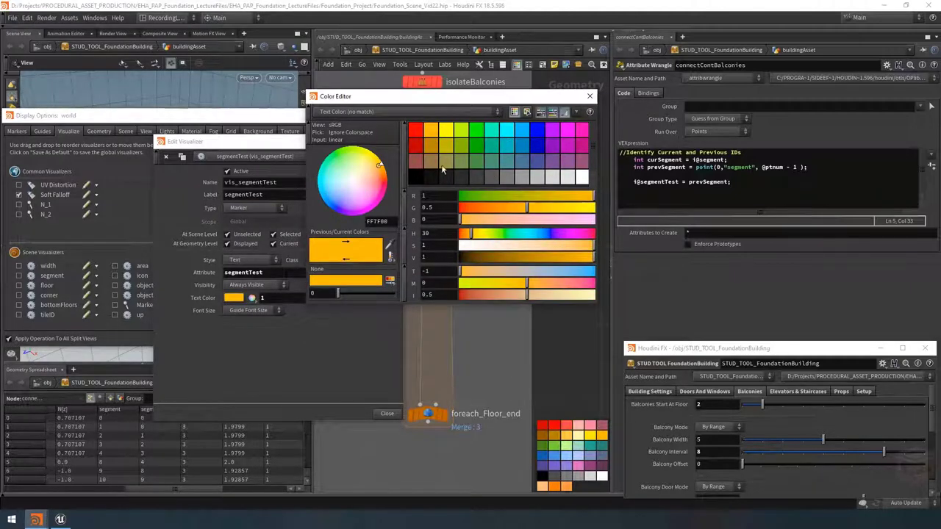
{"action": "left_click", "coordinate": [591, 96]}
{"action": "left_click", "coordinate": [396, 141]}
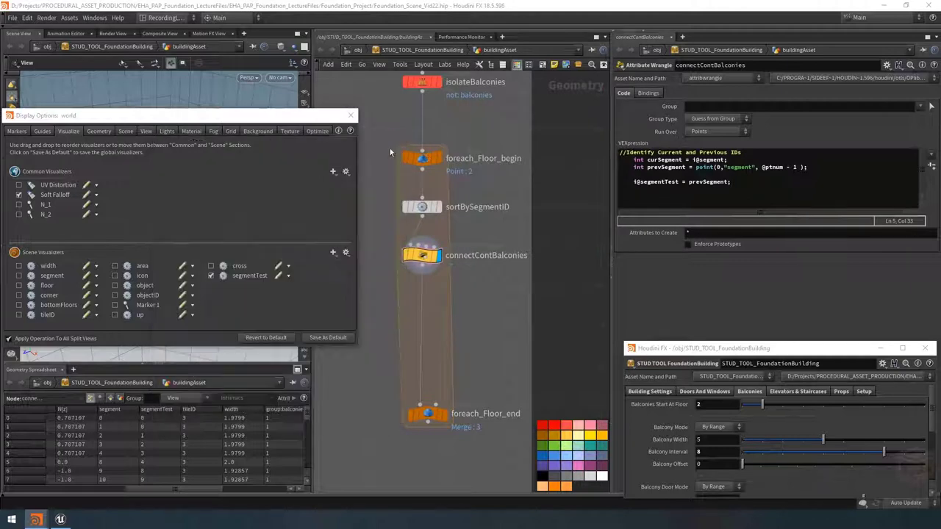
{"action": "left_click", "coordinate": [349, 116]}
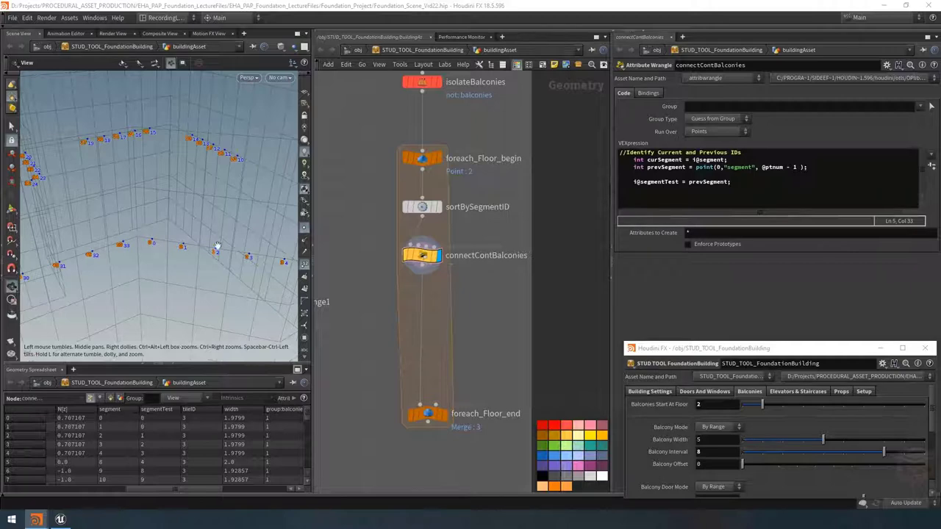
Insert the comment "//Connect current and previous segment with a polyline." above the segmentTest line, with spacing around it
{"action": "left_click", "coordinate": [741, 184]}
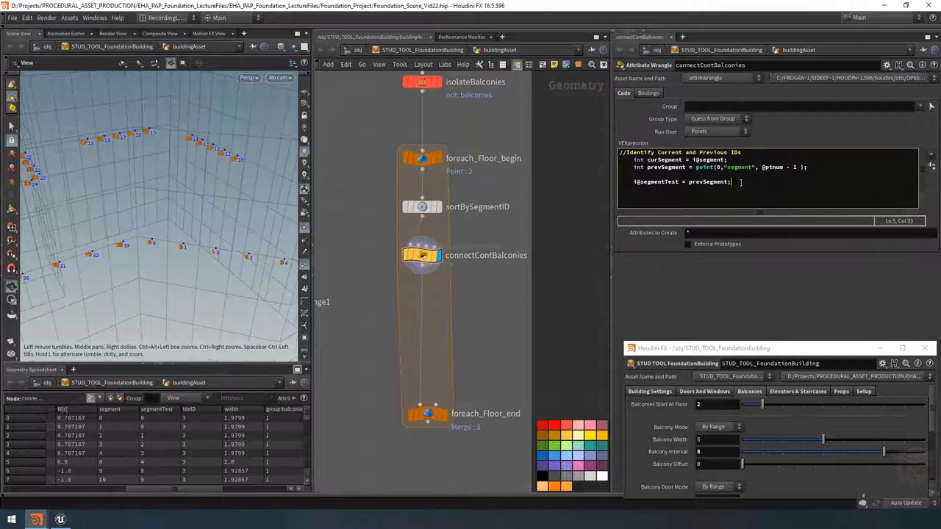
{"action": "key", "text": "Up"}
{"action": "key", "text": "Return"}
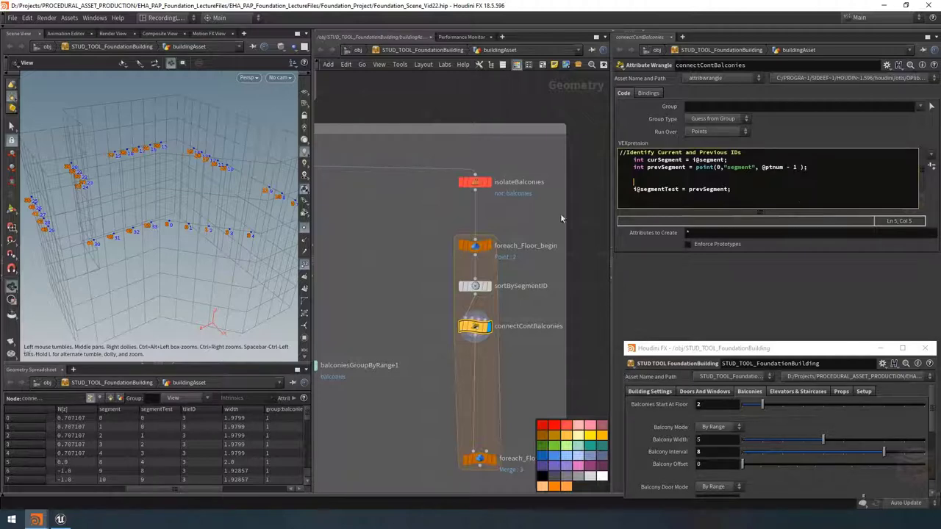
{"action": "left_click_drag", "start_coordinate": [185, 204], "coordinate": [149, 234]}
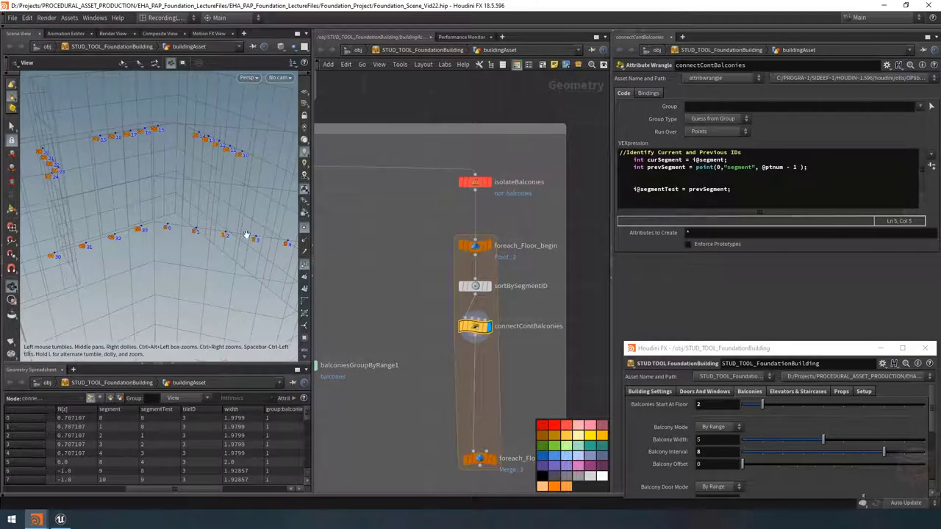
{"action": "left_click", "coordinate": [645, 179]}
{"action": "key", "text": "Return"}
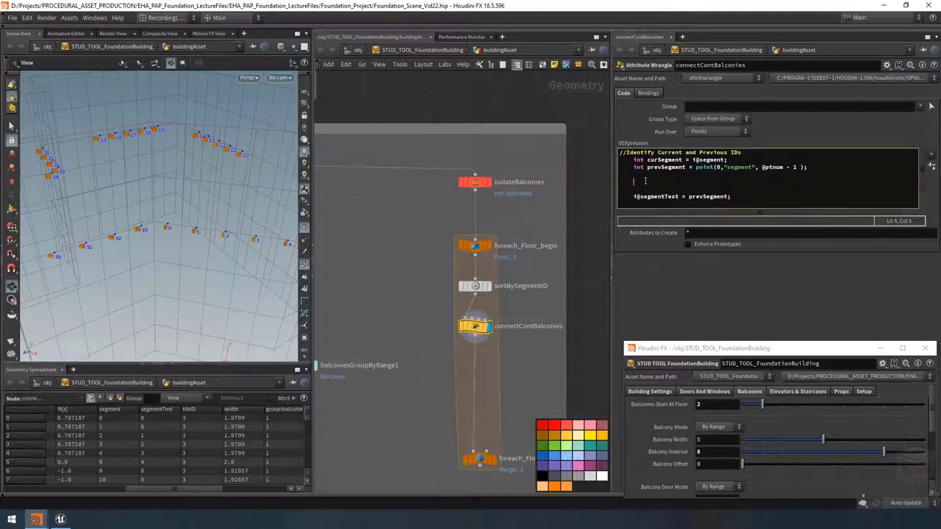
{"action": "key", "text": "Return"}
{"action": "key", "text": "Tab"}
{"action": "type", "text": "//"}
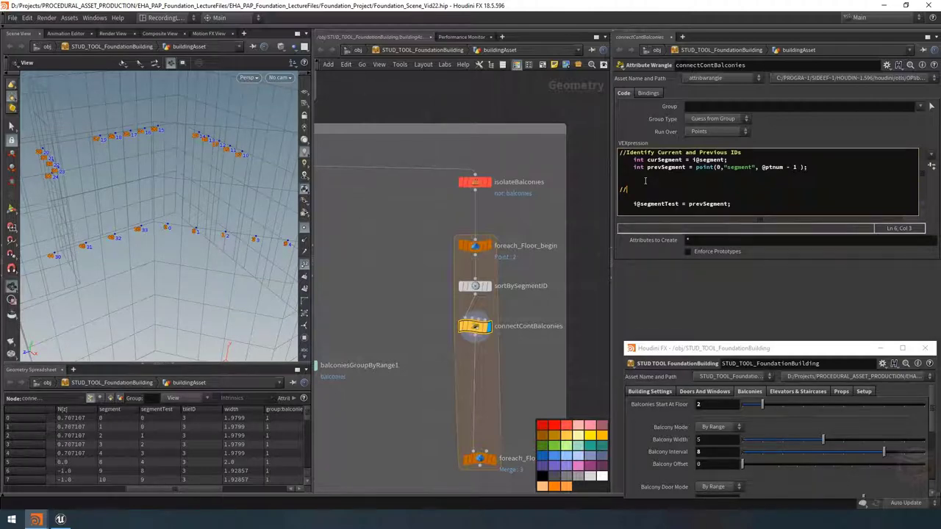
{"action": "type", "text": "Connect curr"}
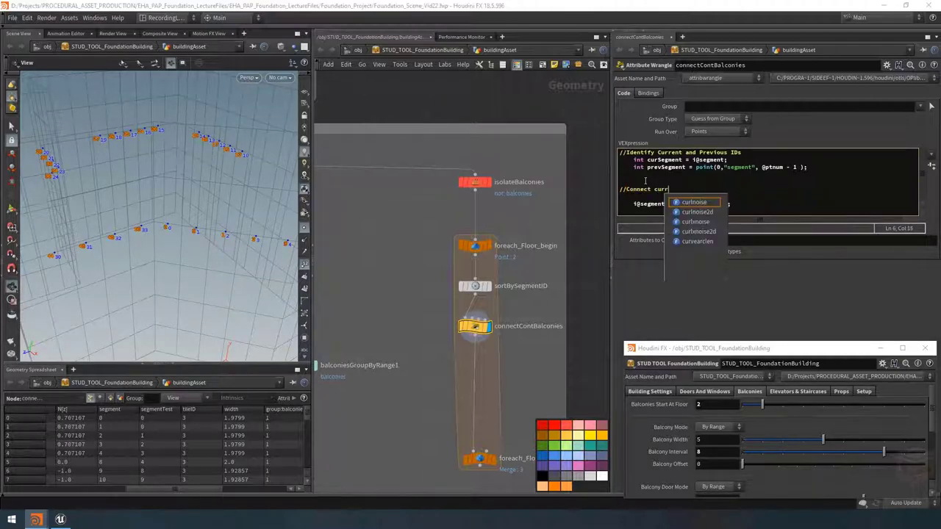
{"action": "type", "text": "ent and previous "}
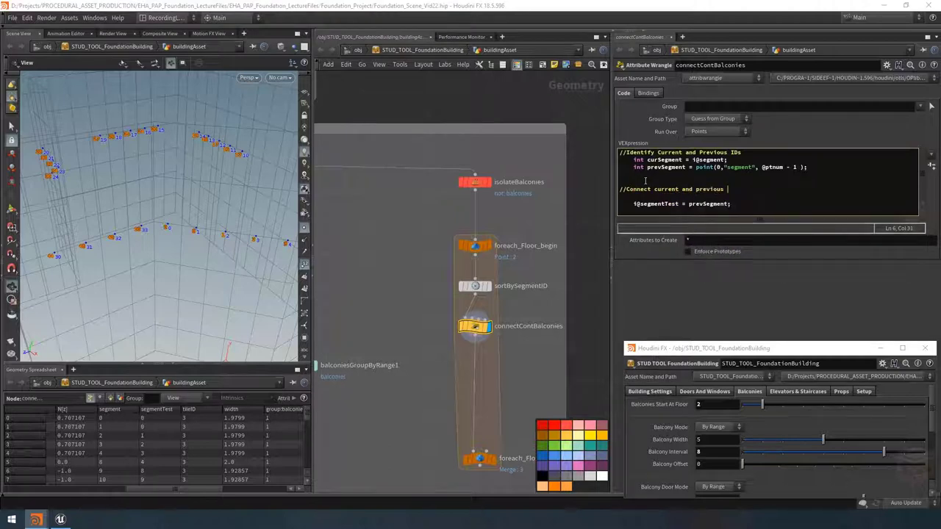
{"action": "type", "text": "segment with a polyline."}
{"action": "key", "text": "Return"}
{"action": "key", "text": "Tab"}
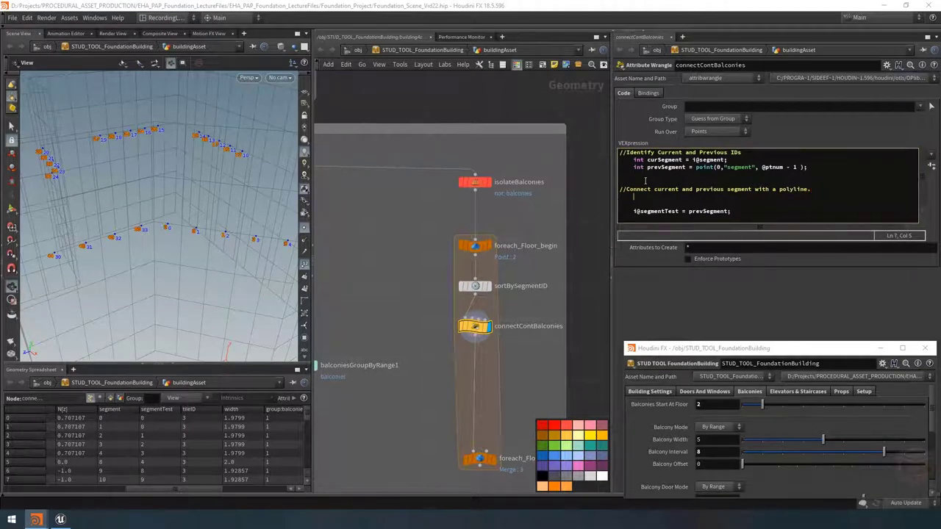
Under the comment, add the condition "if( prevSegment == curSegment - 1)" with an empty braced block
{"action": "type", "text": "if( prevSegment == curSegment - 1"}
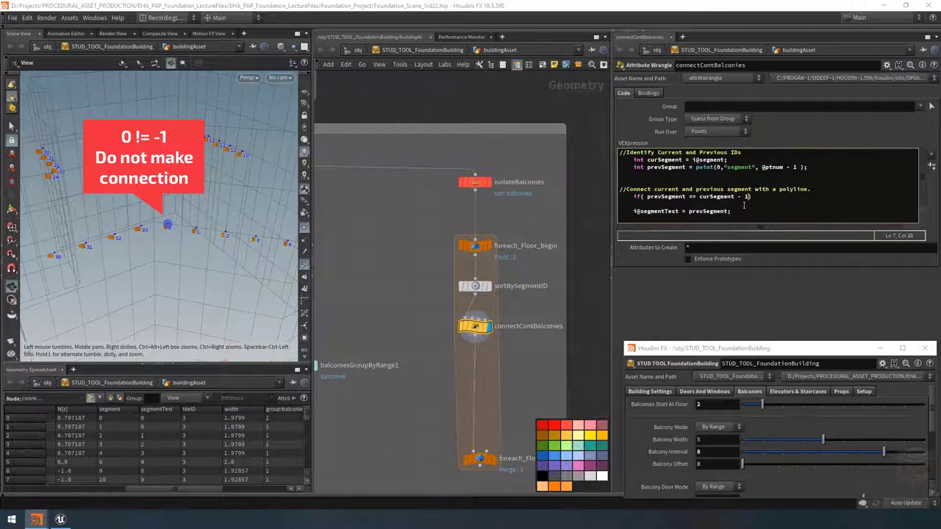
{"action": "key", "text": "End"}
{"action": "key", "text": "Return"}
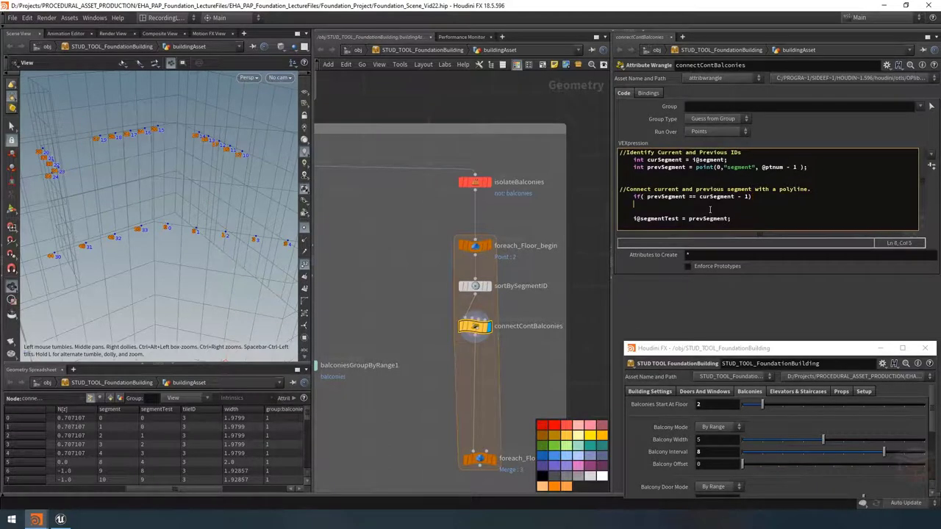
{"action": "type", "text": "{"}
{"action": "key", "text": "Return"}
{"action": "left_click", "coordinate": [666, 210]}
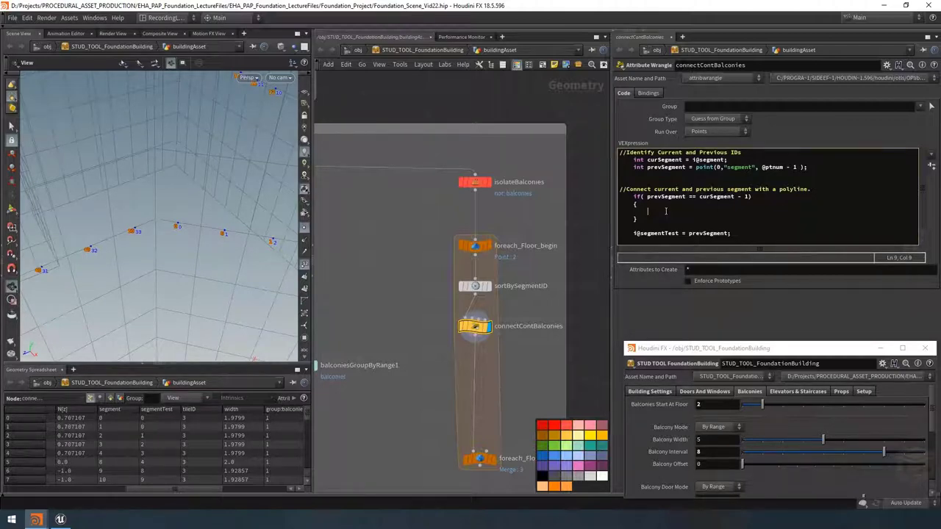
{"action": "type", "text": "addprim("}
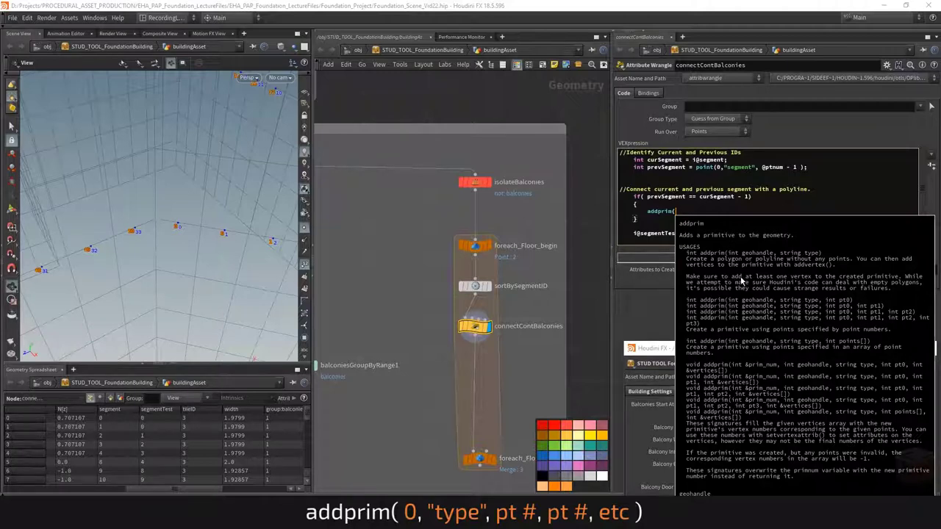
{"action": "left_click", "coordinate": [692, 212]}
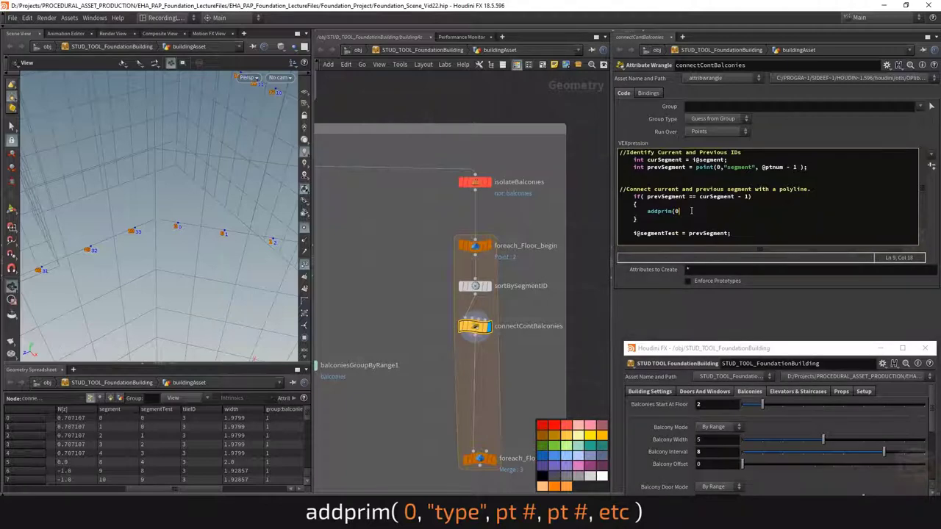
{"action": "type", "text": "0,"}
{"action": "type", "text": "\"\""}
{"action": "type", "text": "polyline\","}
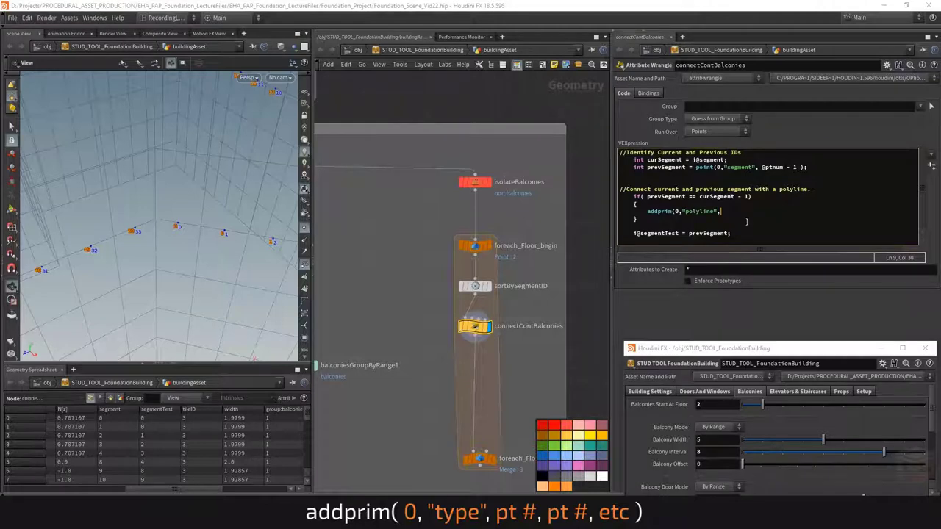
{"action": "type", "text": "@ptnum,@ptnum - 1);"}
{"action": "scroll", "coordinate": [140, 206], "scroll_direction": "down", "scroll_amount": 5}
{"action": "left_click_drag", "start_coordinate": [140, 206], "coordinate": [172, 229]}
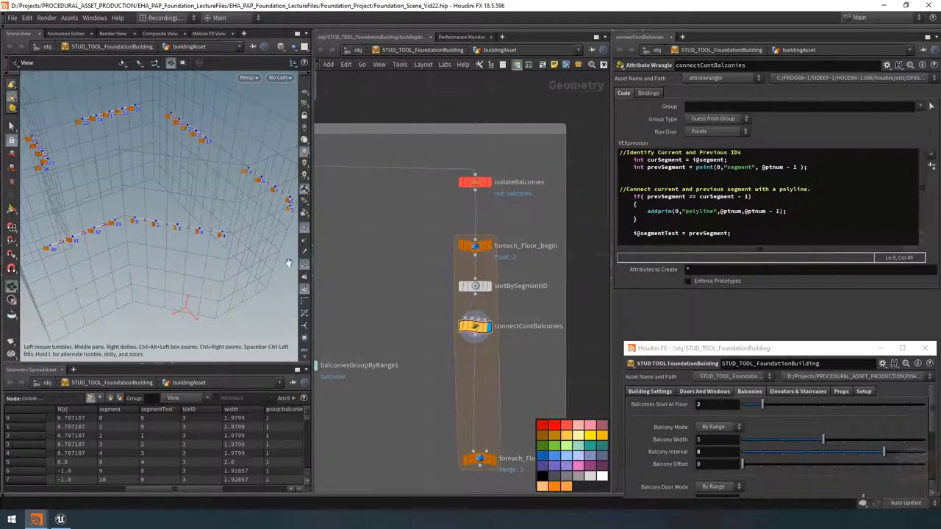
{"action": "left_click_drag", "start_coordinate": [126, 211], "coordinate": [186, 188]}
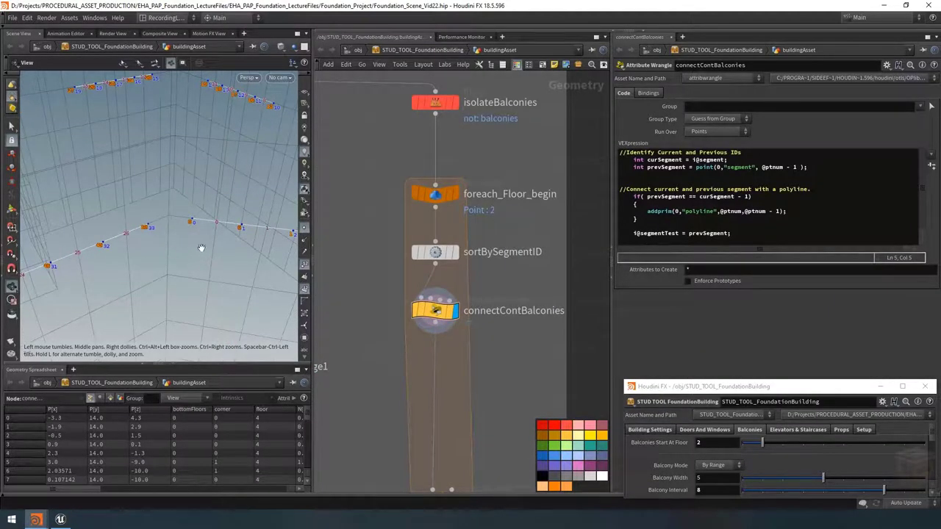
Turn on the segment scene visualizer and inspect the gap between last balcony point 33 and first balcony point 0
{"action": "left_click_drag", "start_coordinate": [201, 248], "coordinate": [125, 263]}
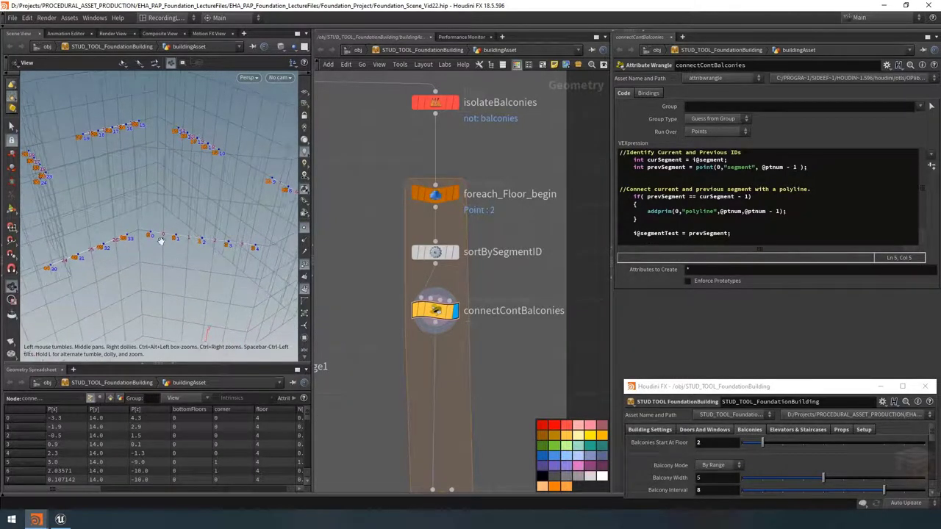
{"action": "scroll", "coordinate": [122, 226], "scroll_direction": "up", "scroll_amount": 4}
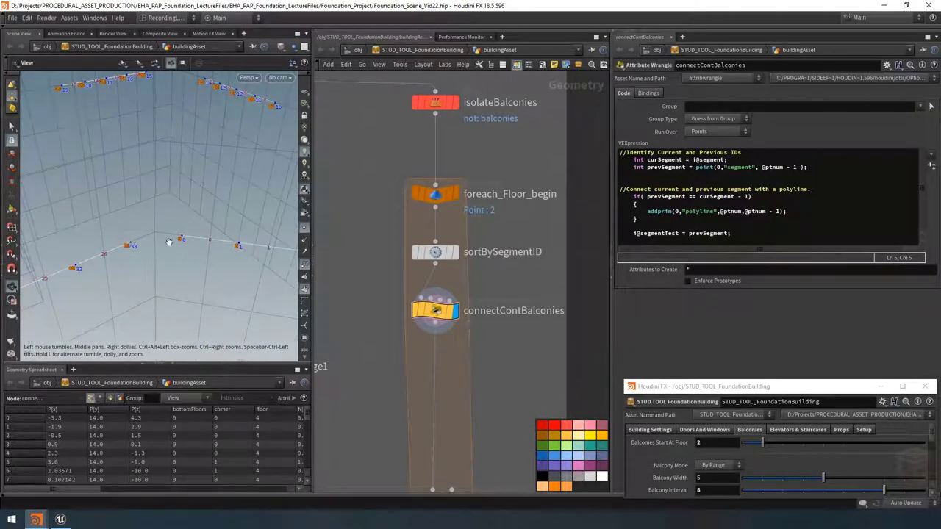
{"action": "left_click_drag", "start_coordinate": [128, 247], "coordinate": [136, 247]}
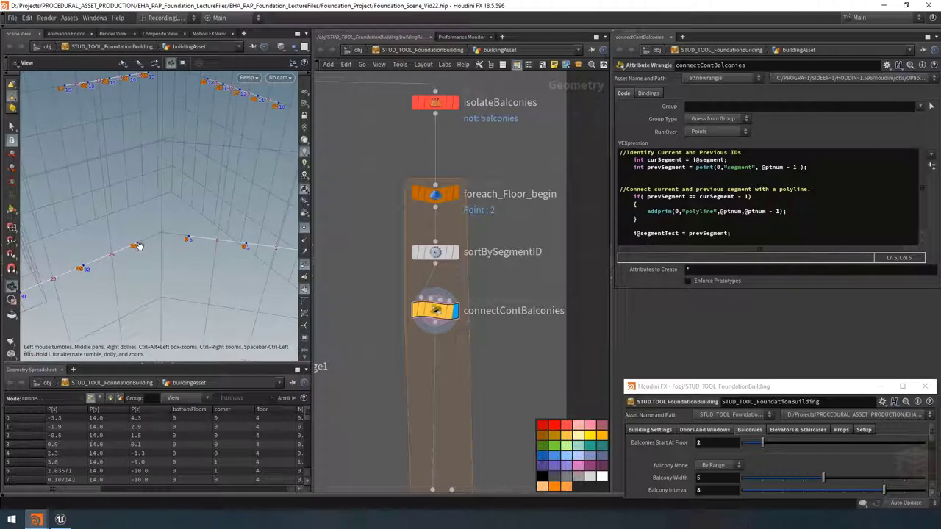
{"action": "left_click_drag", "start_coordinate": [84, 269], "coordinate": [116, 252]}
{"action": "key", "text": "d"}
{"action": "left_click", "coordinate": [18, 275]}
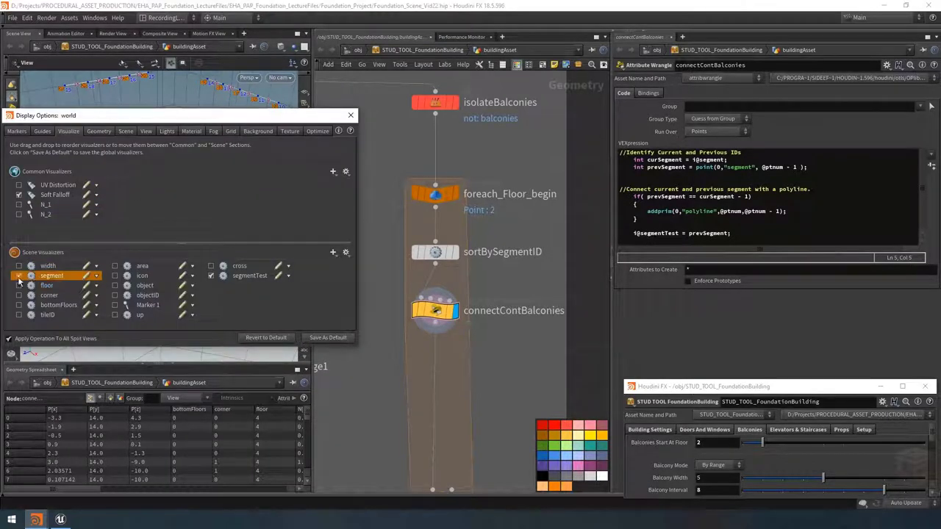
{"action": "left_click", "coordinate": [350, 118]}
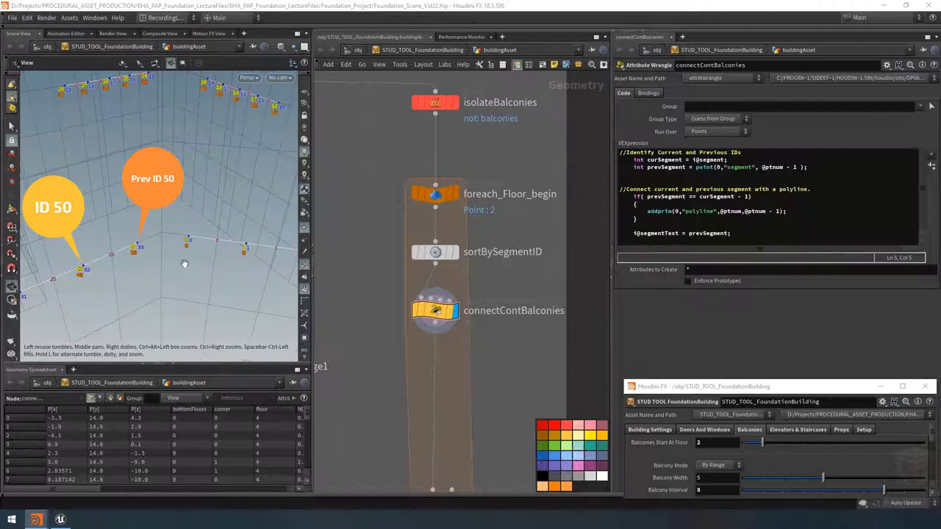
{"action": "left_click_drag", "start_coordinate": [164, 258], "coordinate": [165, 260]}
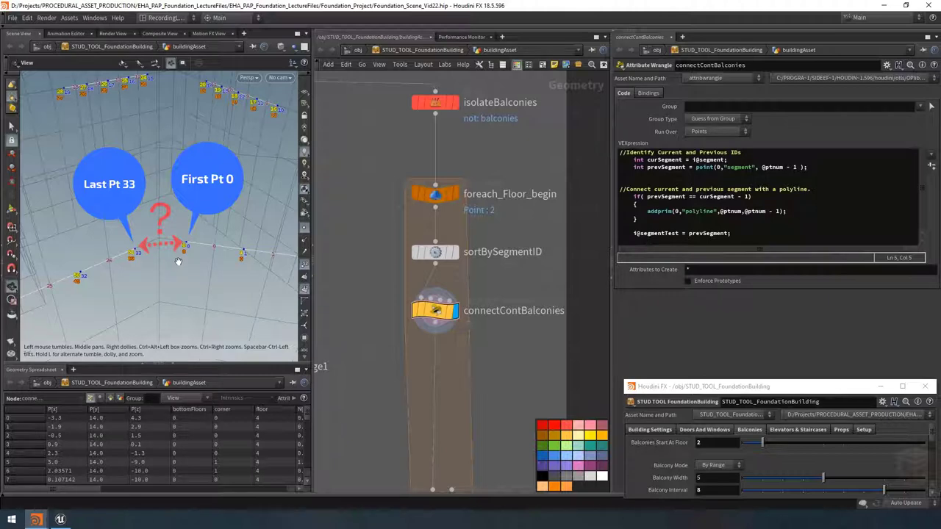
{"action": "left_click", "coordinate": [644, 177]}
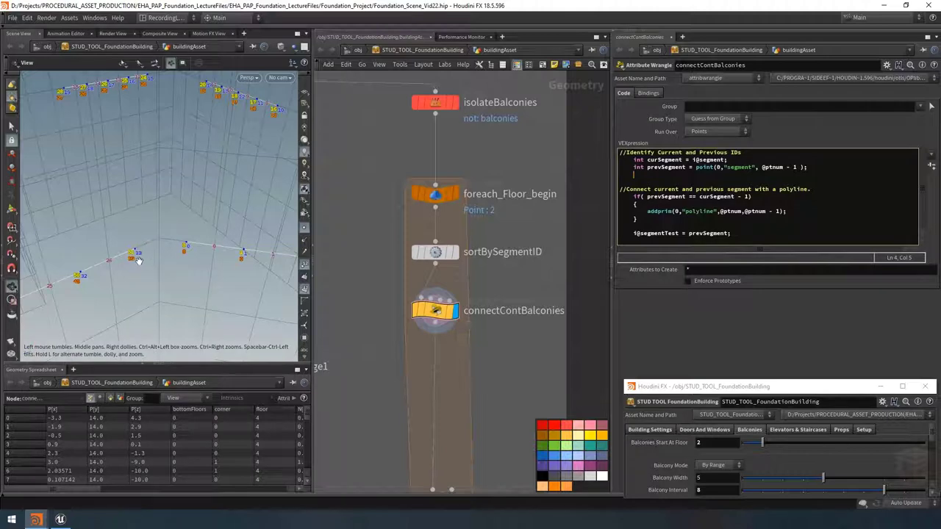
{"action": "left_click_drag", "start_coordinate": [138, 259], "coordinate": [131, 246]}
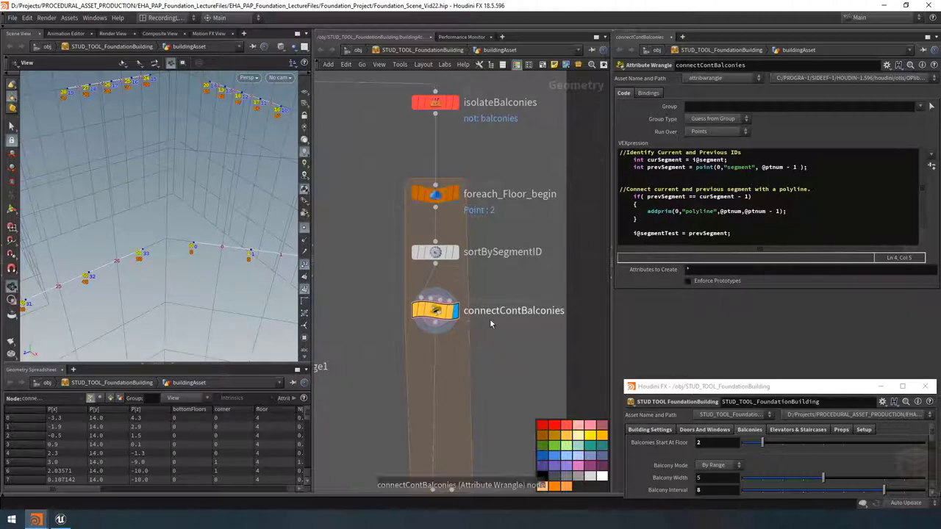
Display the foreach_Floor_end1 result, then the isolateWalls result, and examine how the wall segments are numbered around the building
{"action": "scroll", "coordinate": [451, 209], "scroll_direction": "down", "scroll_amount": 10}
{"action": "scroll", "coordinate": [451, 209], "scroll_direction": "up", "scroll_amount": 8}
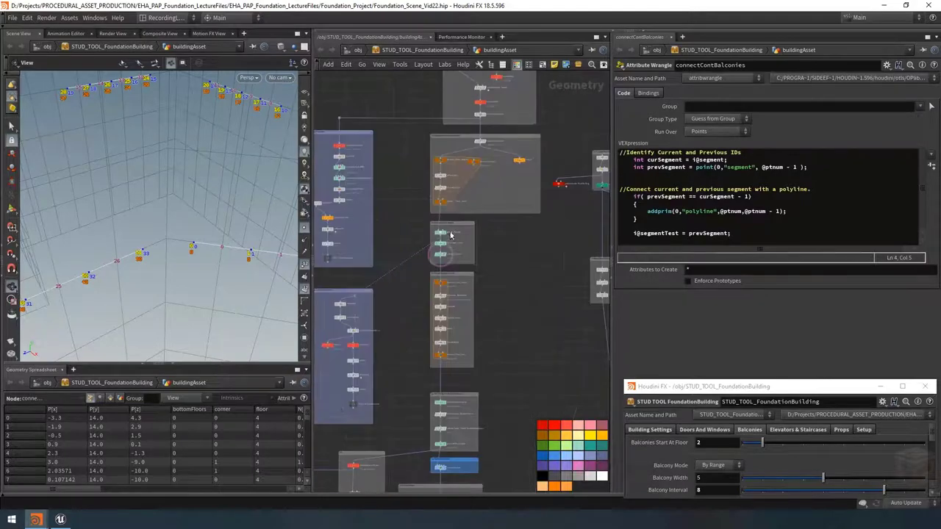
{"action": "left_click", "coordinate": [443, 205]}
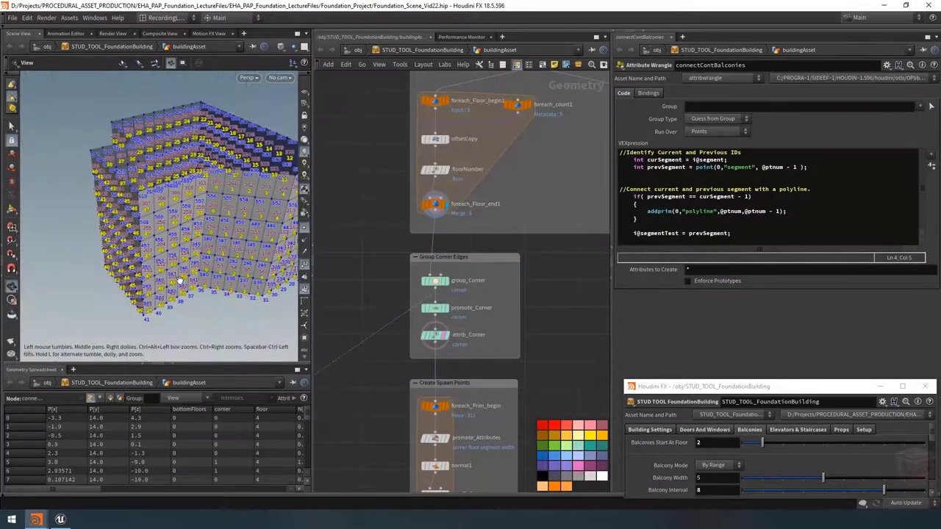
{"action": "left_click_drag", "start_coordinate": [180, 281], "coordinate": [221, 243]}
{"action": "middle_click_drag", "start_coordinate": [554, 85], "coordinate": [500, 245]}
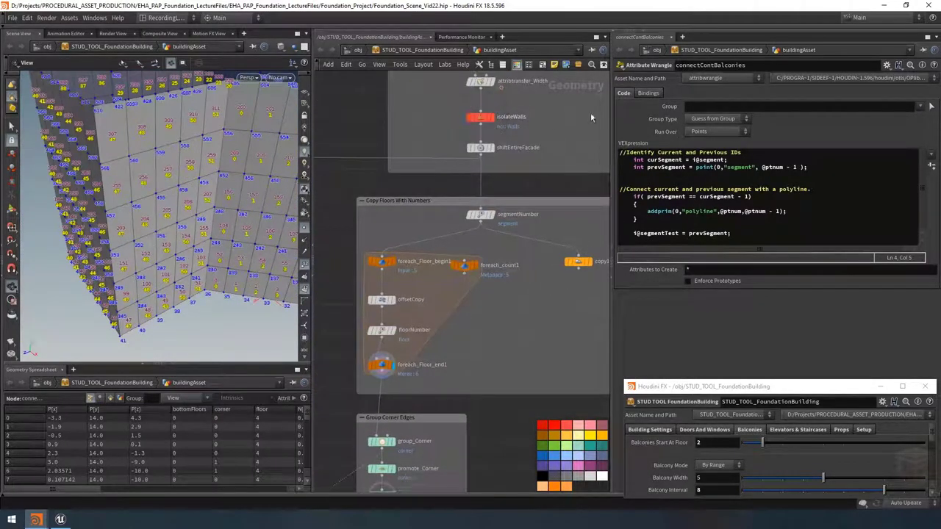
{"action": "middle_click_drag", "start_coordinate": [502, 124], "coordinate": [443, 244]}
{"action": "left_click", "coordinate": [432, 235]}
{"action": "left_click", "coordinate": [423, 236]}
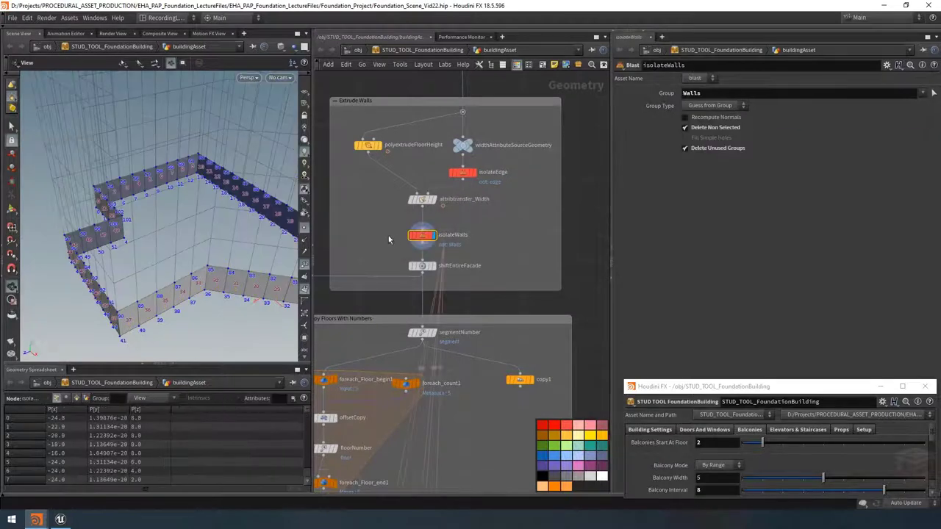
{"action": "left_click_drag", "start_coordinate": [163, 265], "coordinate": [184, 250]}
{"action": "mouse_move", "coordinate": [455, 250]}
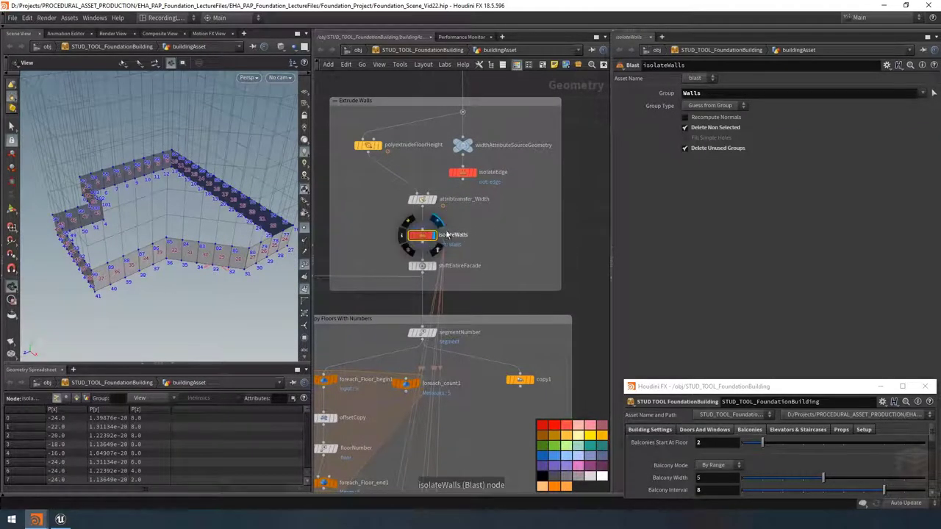
Display connectContBalconies again and examine the segment numbering and polylines where the first and last balcony points meet
{"action": "scroll", "coordinate": [463, 288], "scroll_direction": "down", "scroll_amount": 5}
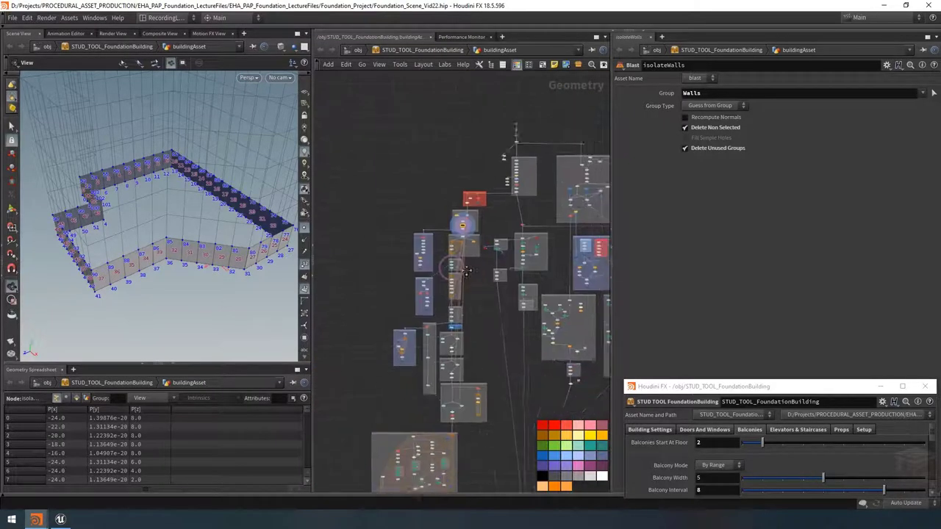
{"action": "scroll", "coordinate": [484, 362], "scroll_direction": "up", "scroll_amount": 5}
{"action": "scroll", "coordinate": [468, 340], "scroll_direction": "up", "scroll_amount": 3}
{"action": "left_click", "coordinate": [437, 340]}
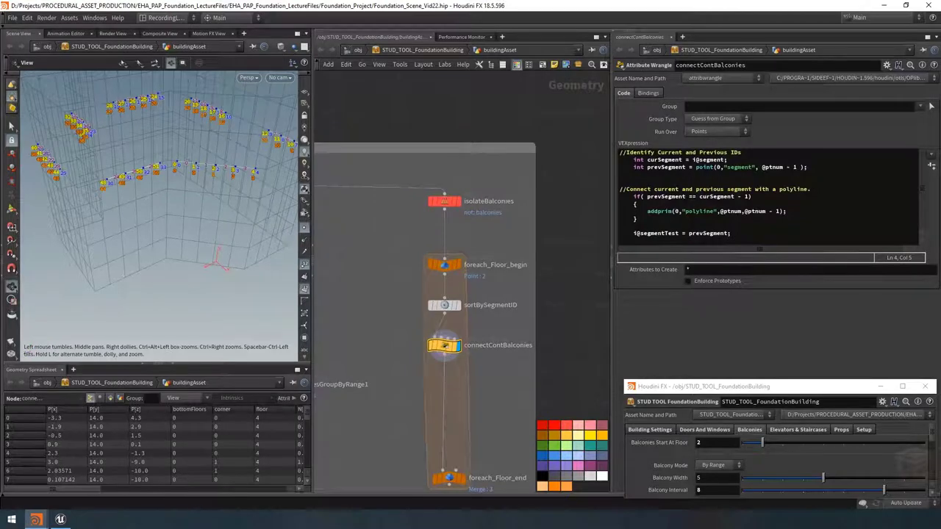
{"action": "left_click_drag", "start_coordinate": [153, 124], "coordinate": [183, 195]}
{"action": "scroll", "coordinate": [170, 247], "scroll_direction": "down", "scroll_amount": 5}
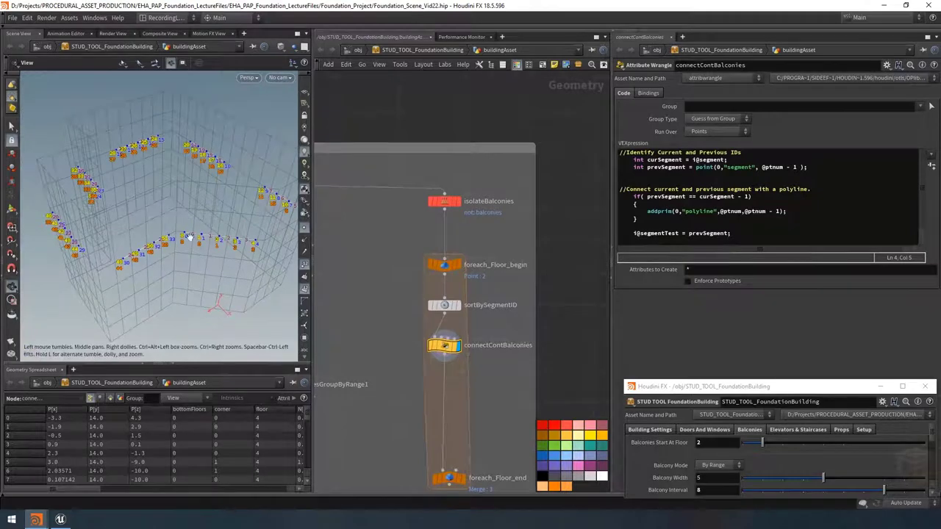
{"action": "scroll", "coordinate": [185, 241], "scroll_direction": "up", "scroll_amount": 8}
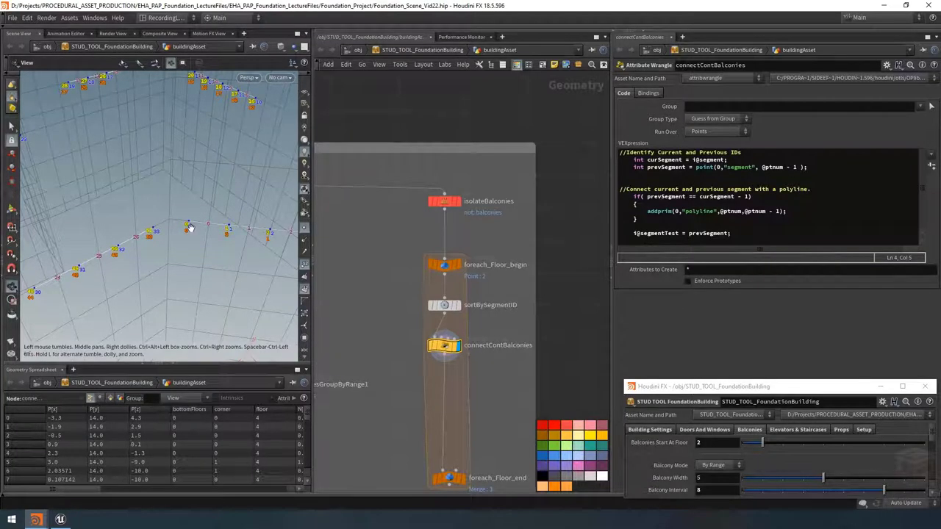
{"action": "scroll", "coordinate": [189, 228], "scroll_direction": "down", "scroll_amount": 8}
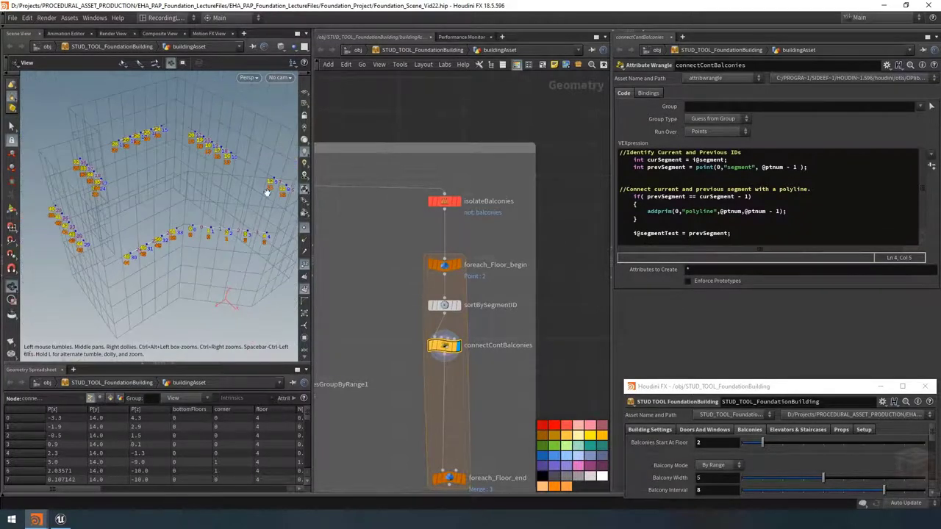
{"action": "scroll", "coordinate": [184, 224], "scroll_direction": "up", "scroll_amount": 6}
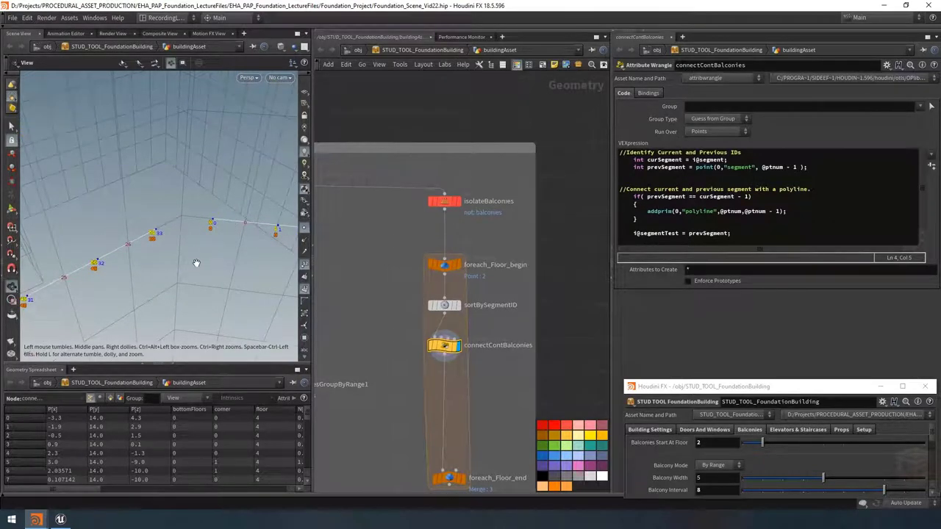
{"action": "scroll", "coordinate": [194, 264], "scroll_direction": "down", "scroll_amount": 4}
{"action": "left_click_drag", "start_coordinate": [199, 268], "coordinate": [193, 265]}
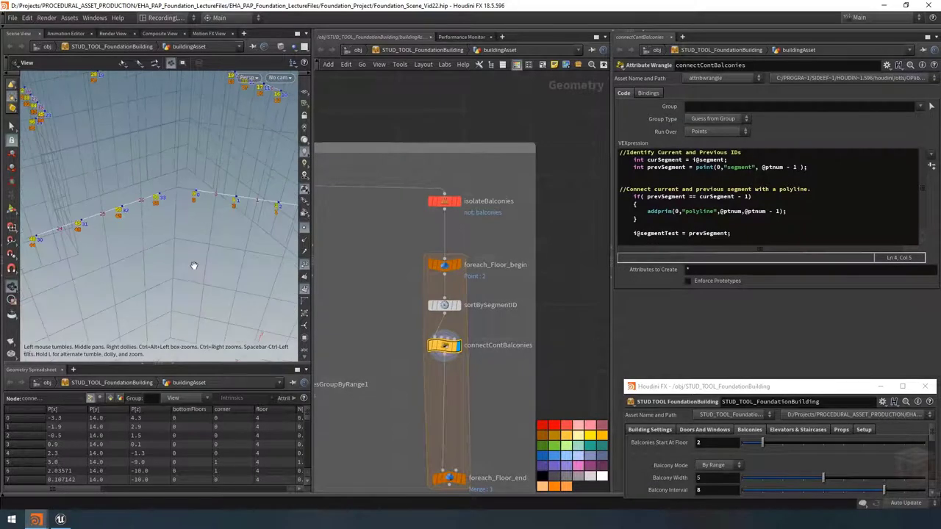
Insert the comment "//Get maximum segment count & remaining segment count." between the prevSegment line and the polyline comment
{"action": "left_click", "coordinate": [642, 175]}
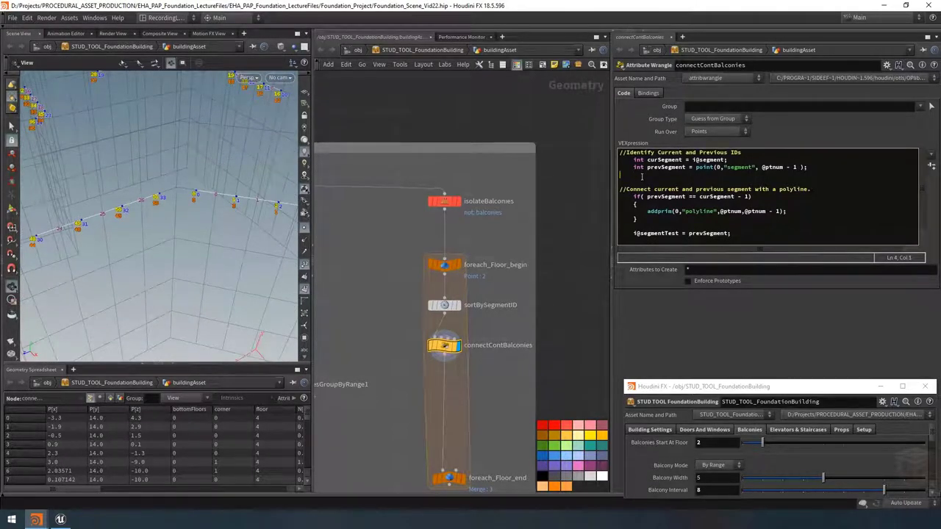
{"action": "key", "text": "Return"}
{"action": "key", "text": "Return"}
{"action": "key", "text": "Tab"}
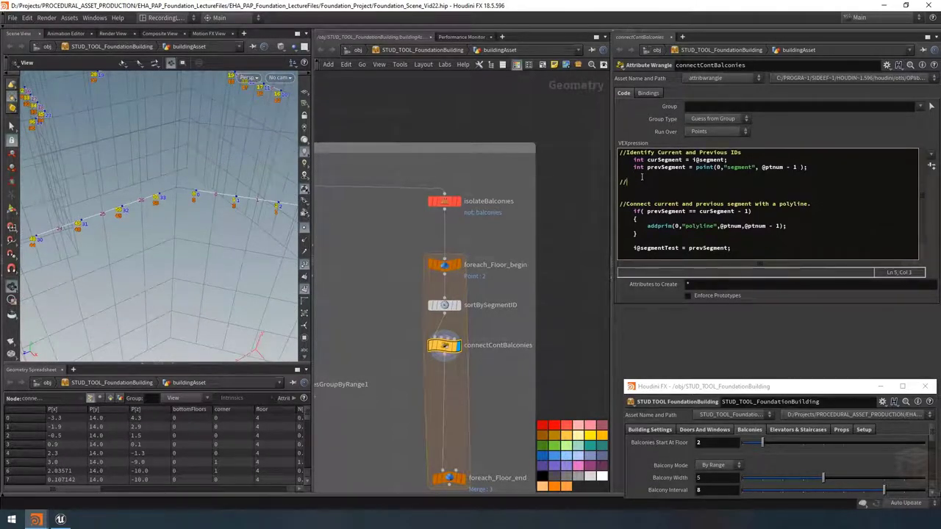
{"action": "type", "text": "//"}
{"action": "key", "text": "Escape"}
{"action": "type", "text": "Ge"}
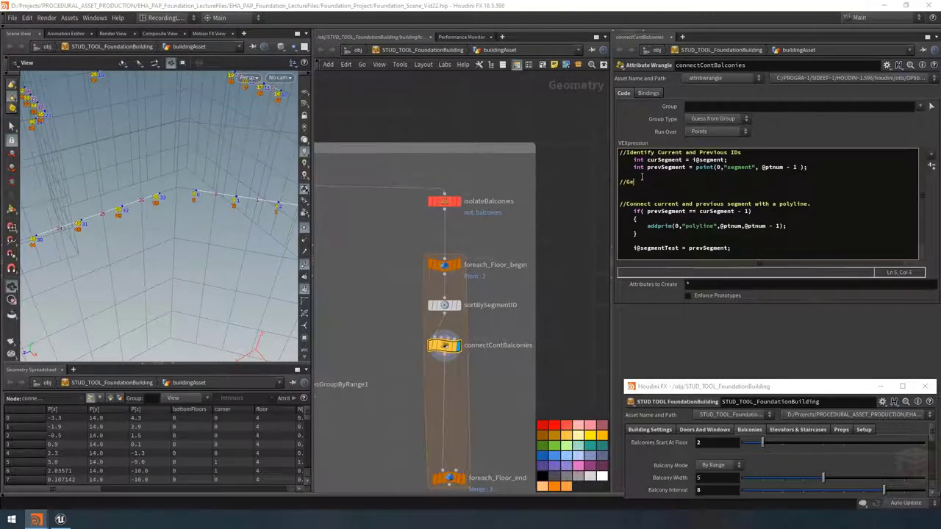
{"action": "type", "text": "t maximum segment count & remaining "}
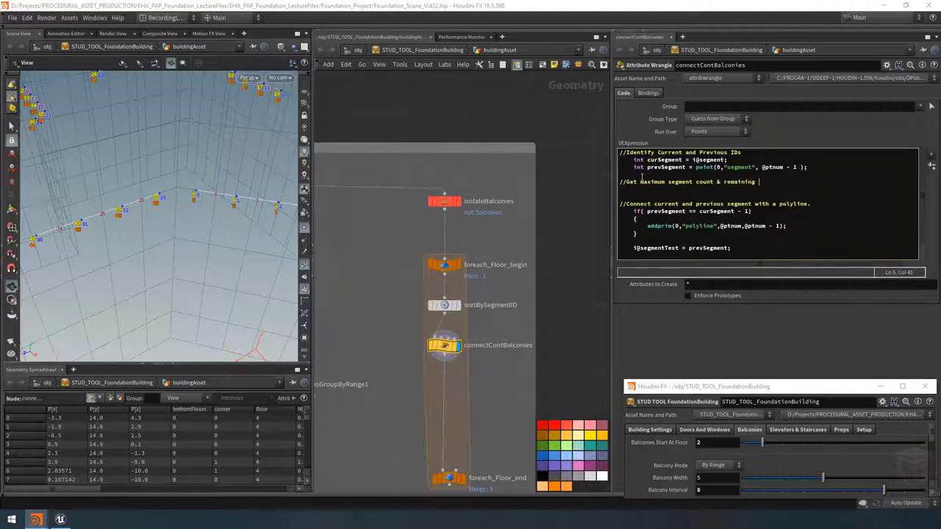
{"action": "type", "text": "segment count."}
Under the new comment, declare int maxSegments = chi("maxSegments");
{"action": "key", "text": "Return"}
{"action": "key", "text": "Tab"}
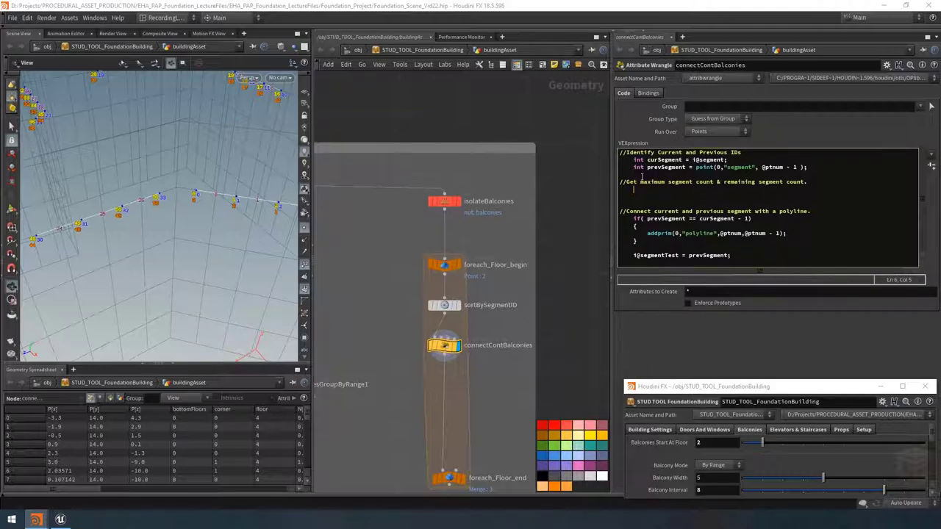
{"action": "type", "text": "int maxSegments = chi(\""}
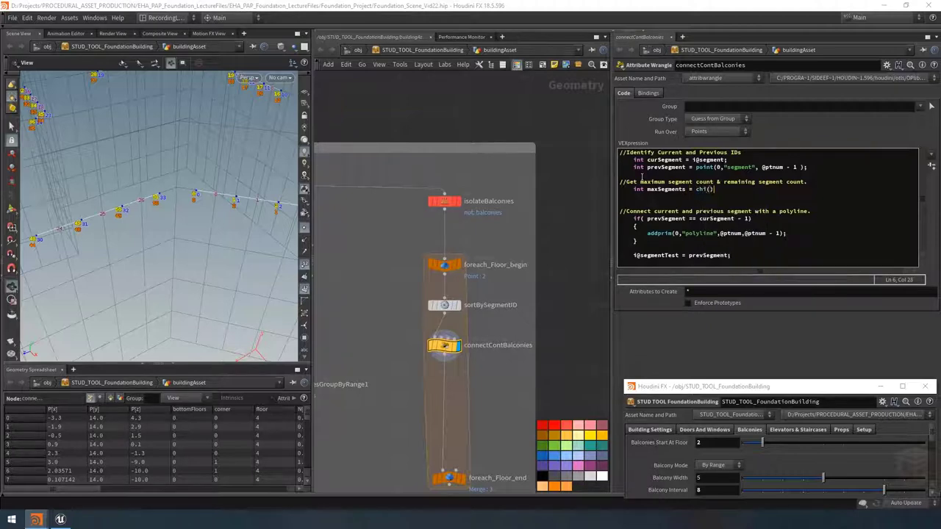
{"action": "key", "text": "Left"}
{"action": "type", "text": "maxS"}
Duplicate the maxSegments line as int maxFloorSegments = chi("maxFloorSegments"); and generate the parameters for both channel references
{"action": "key", "text": "shift+Home"}
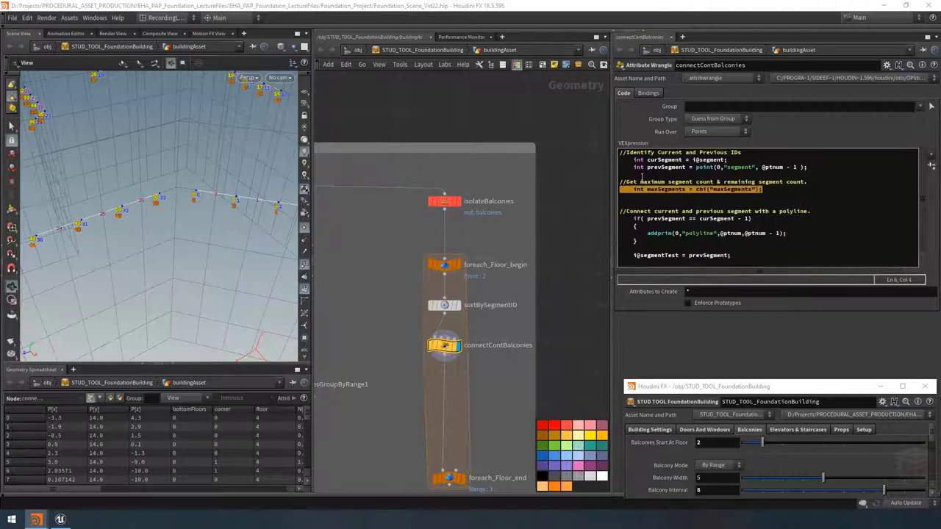
{"action": "key", "text": "ctrl+c"}
{"action": "key", "text": "Left"}
{"action": "key", "text": "ctrl+v"}
{"action": "key", "text": "Return"}
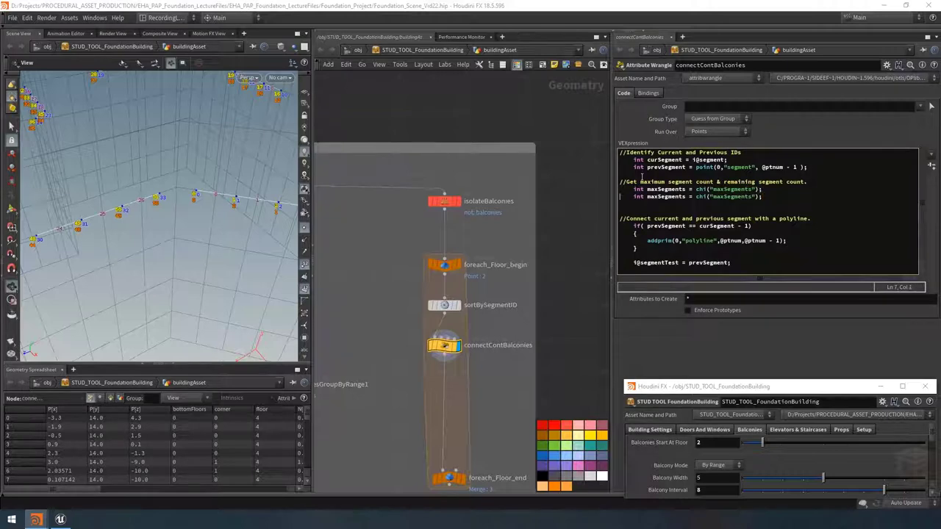
{"action": "key", "text": "Right"}
{"action": "key", "text": "Right"}
{"action": "key", "text": "Right"}
{"action": "key", "text": "Right"}
{"action": "key", "text": "Right"}
{"action": "key", "text": "Right"}
{"action": "key", "text": "Right"}
{"action": "key", "text": "Right"}
{"action": "key", "text": "Right"}
{"action": "key", "text": "Right"}
{"action": "key", "text": "Right"}
{"action": "key", "text": "Right"}
{"action": "type", "text": "Floor"}
{"action": "key", "text": "shift+Left"}
{"action": "key", "text": "shift+Left"}
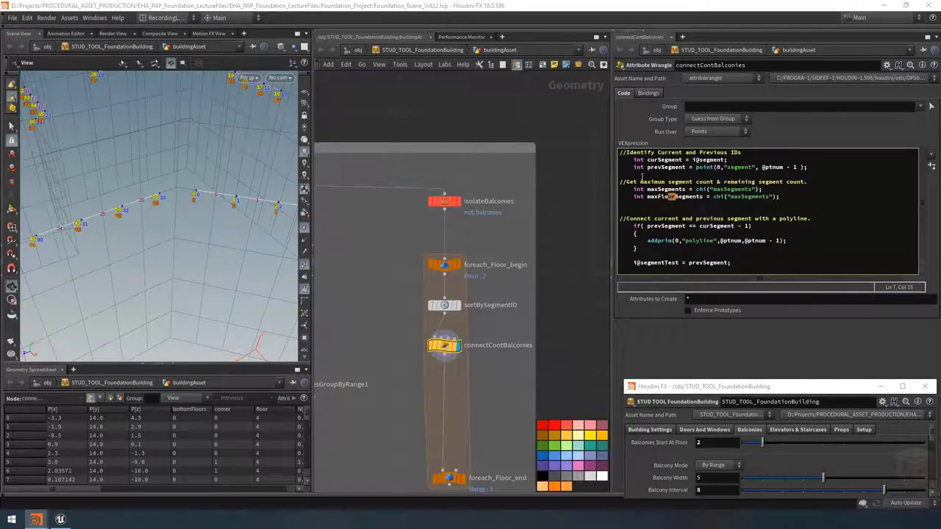
{"action": "key", "text": "shift+Left"}
{"action": "key", "text": "shift+Left"}
{"action": "key", "text": "shift+Left"}
{"action": "left_click", "coordinate": [742, 197]}
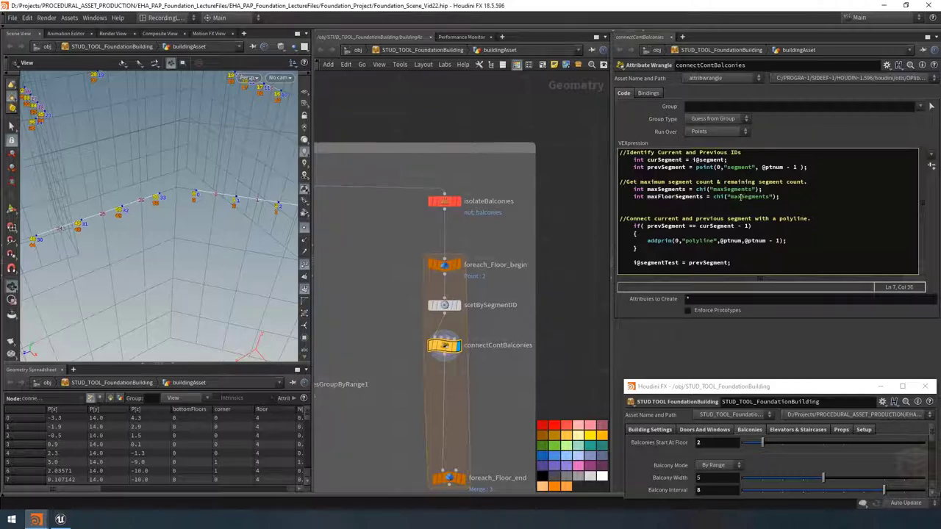
{"action": "key", "text": "ctrl+v"}
{"action": "left_click", "coordinate": [818, 192]}
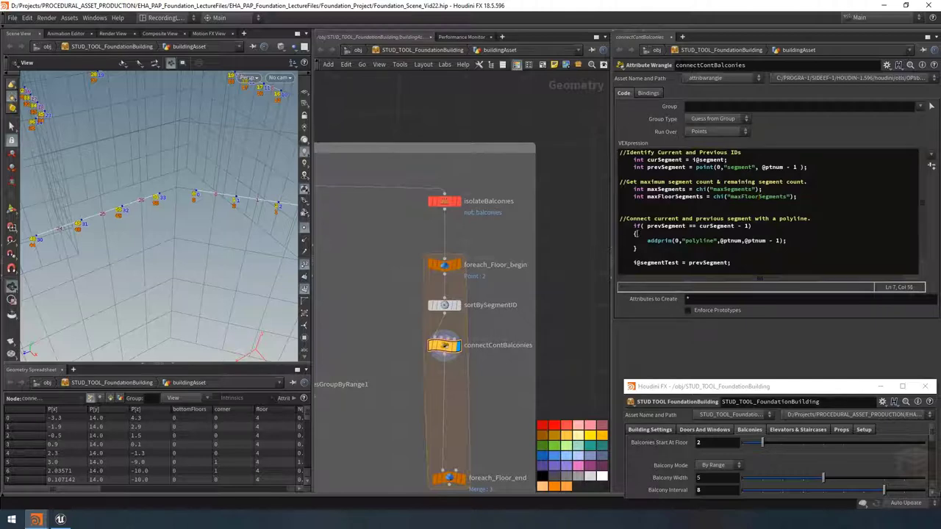
{"action": "left_click", "coordinate": [932, 168]}
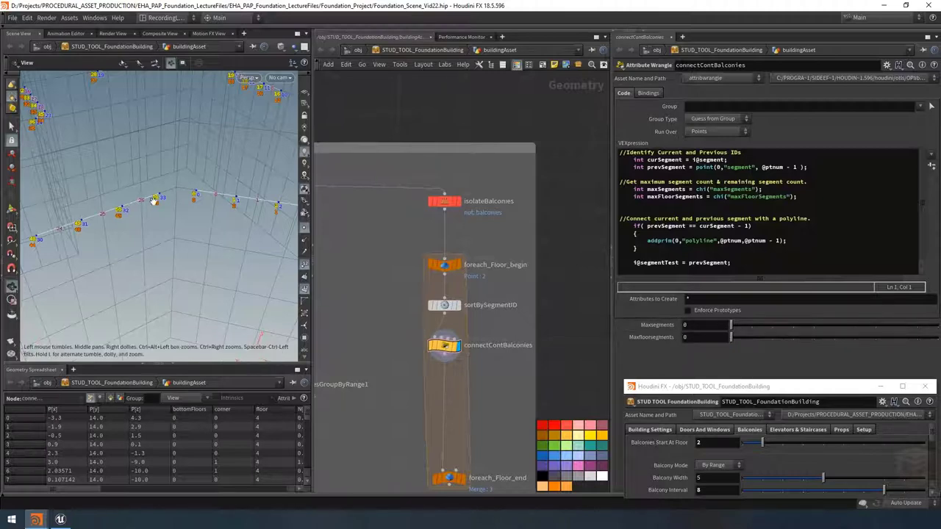
Set the Maxsegments parameter of connectContBalconies to the expression nprims("isolateWalls")
{"action": "scroll", "coordinate": [433, 275], "scroll_direction": "down", "scroll_amount": 10}
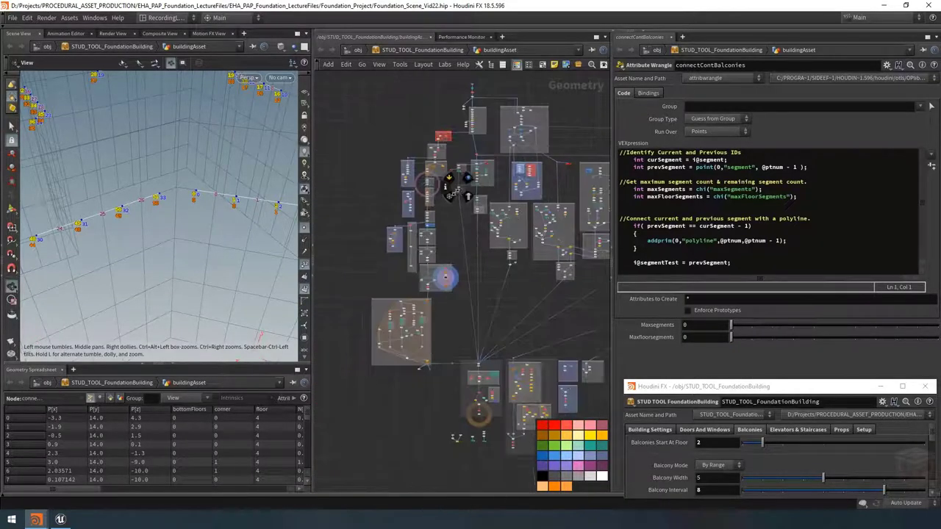
{"action": "scroll", "coordinate": [429, 233], "scroll_direction": "up", "scroll_amount": 8}
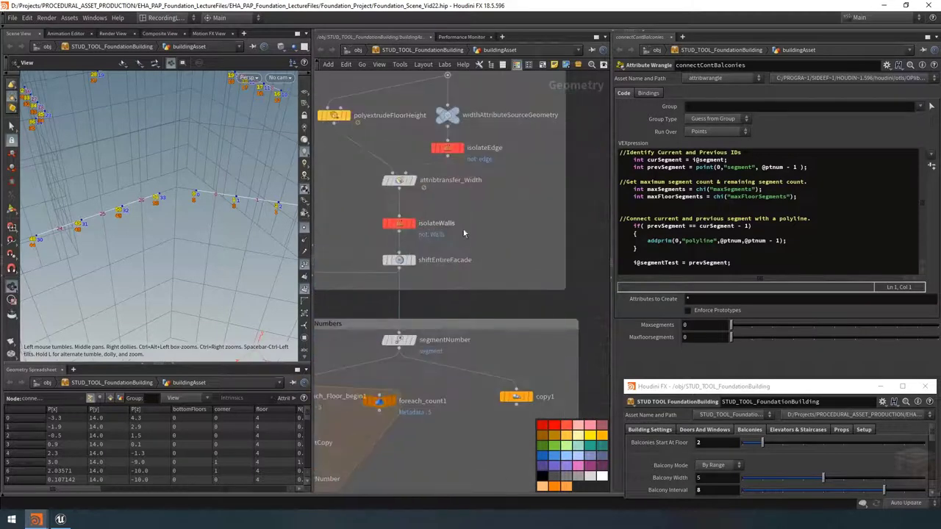
{"action": "double_click", "coordinate": [440, 225]}
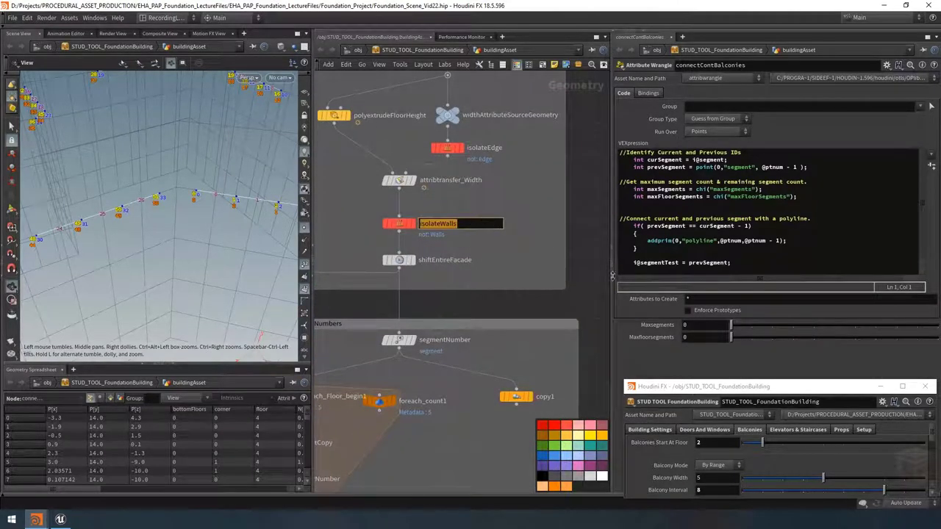
{"action": "left_click", "coordinate": [703, 326]}
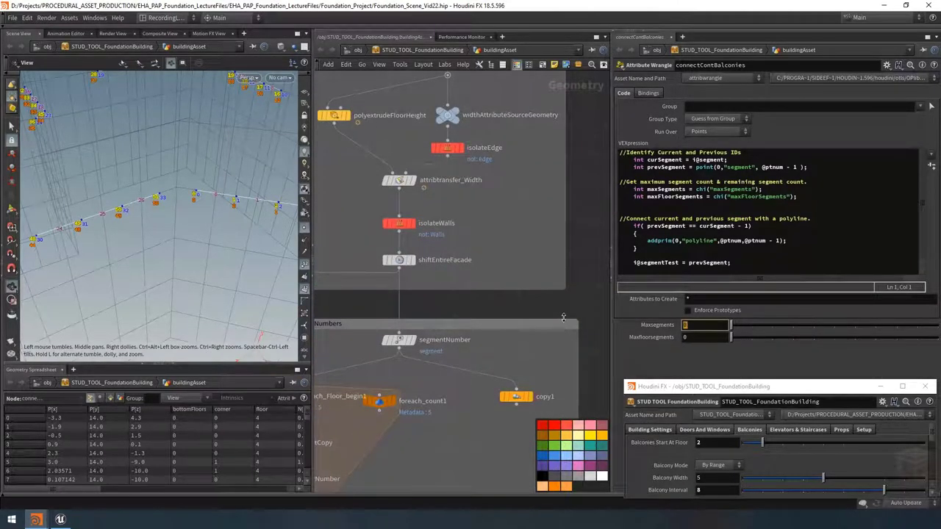
{"action": "type", "text": "nprim()"}
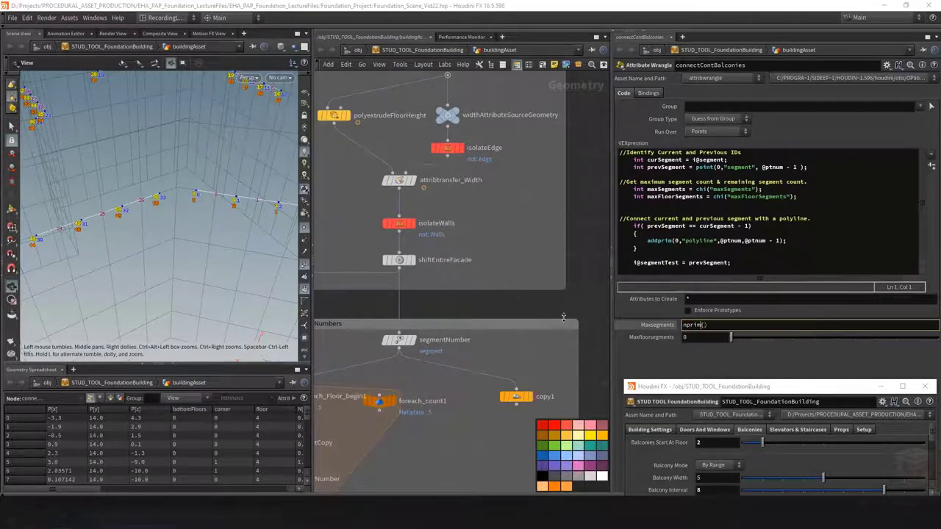
{"action": "key", "text": "BackSpace"}
{"action": "key", "text": "BackSpace"}
{"action": "type", "text": "s(\"isolateWalls"}
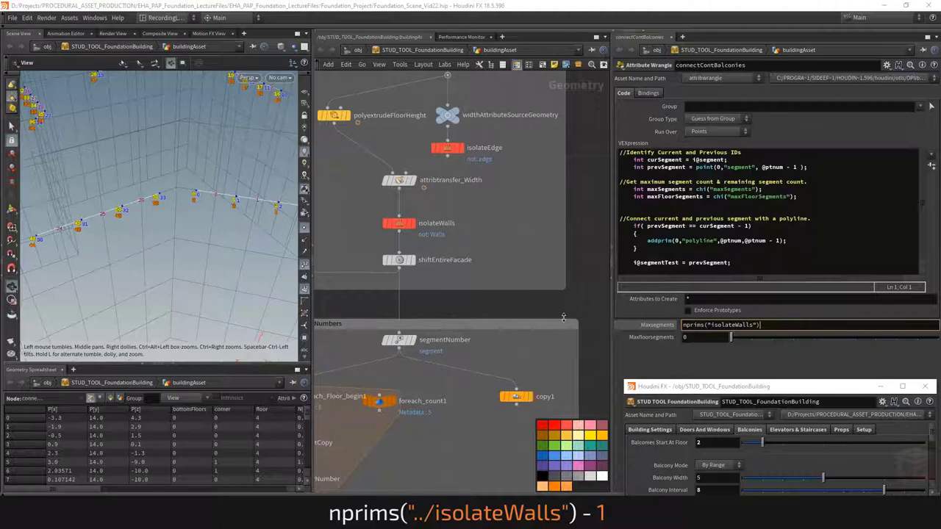
{"action": "key", "text": "Return"}
{"action": "left_click", "coordinate": [656, 325]}
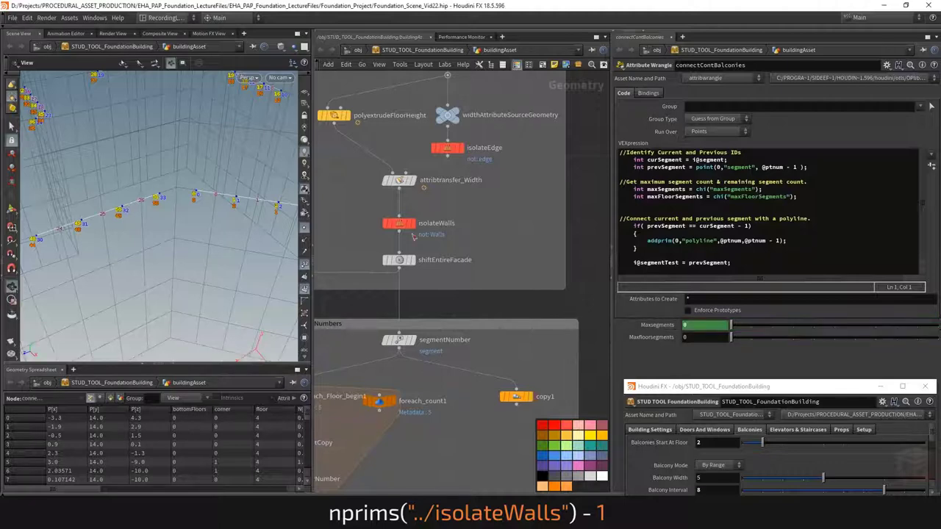
Correct the Maxsegments node reference to a relative path, making the expression nprims("../isolateWalls"), and show its evaluated value
{"action": "left_click", "coordinate": [705, 325]}
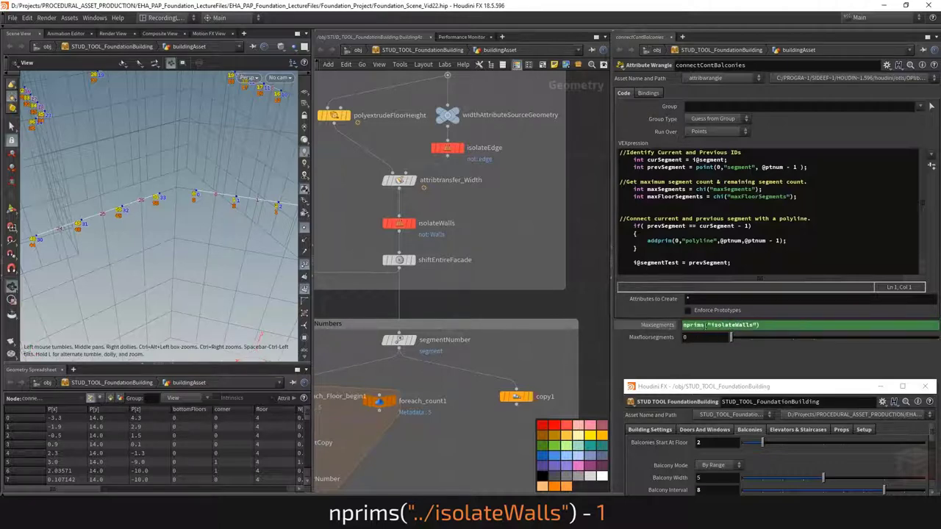
{"action": "type", "text": "../"}
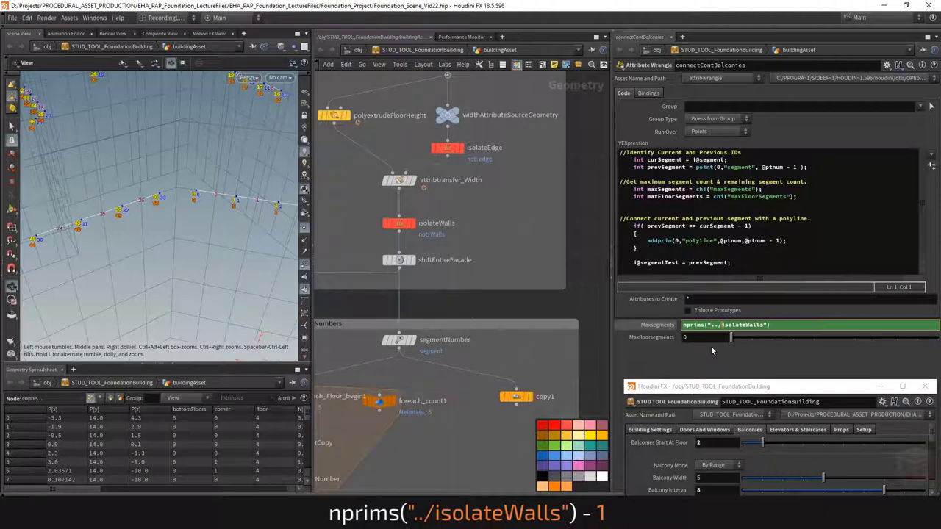
{"action": "key", "text": "Return"}
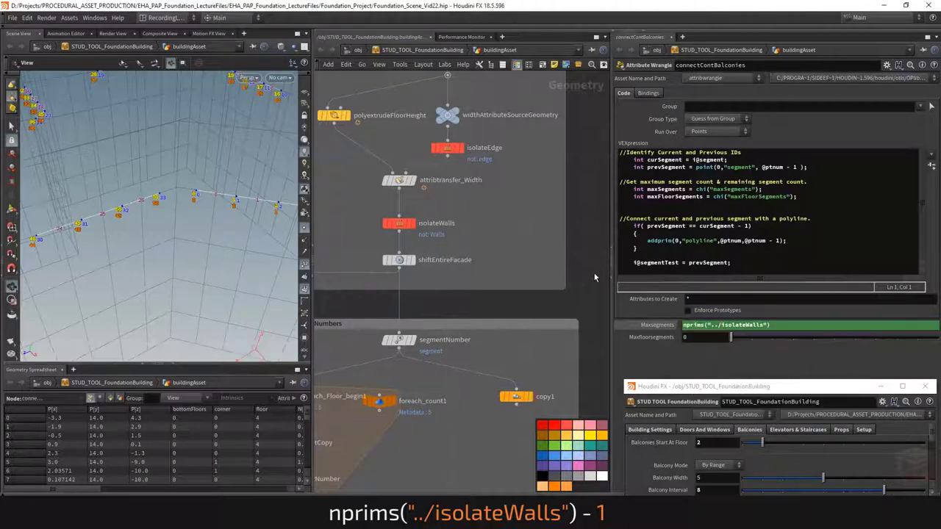
{"action": "left_click", "coordinate": [673, 327]}
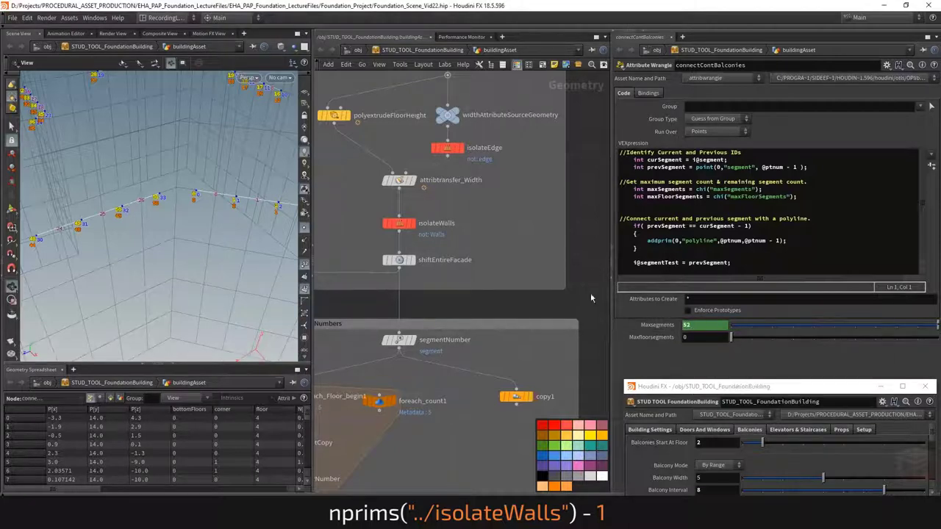
Subtract 1 from the Maxsegments expression so it reads nprims("../isolateWalls")-1, and show its evaluated value
{"action": "left_click", "coordinate": [653, 327]}
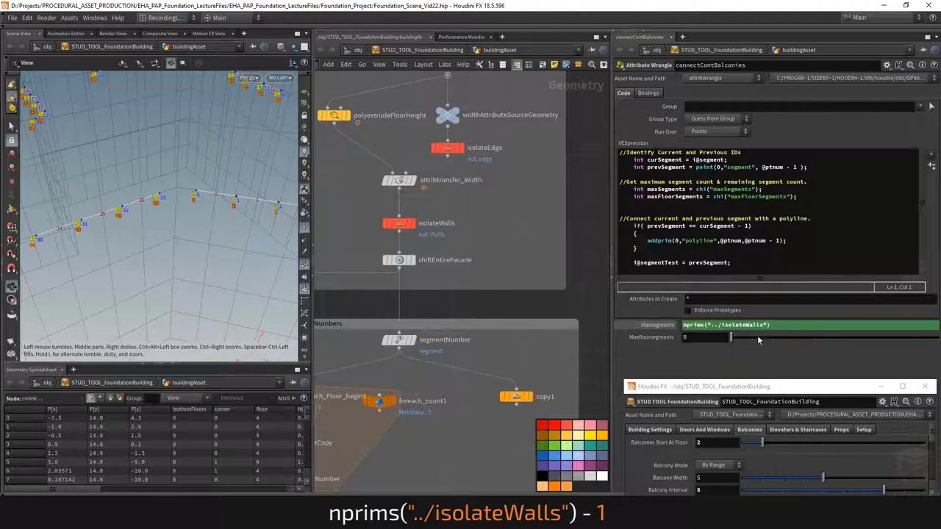
{"action": "left_click", "coordinate": [790, 327]}
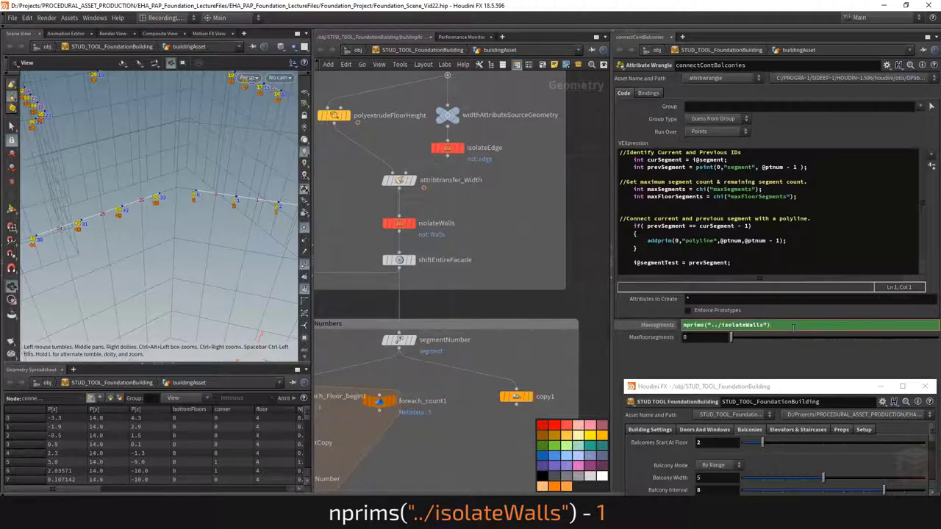
{"action": "key", "text": "Return"}
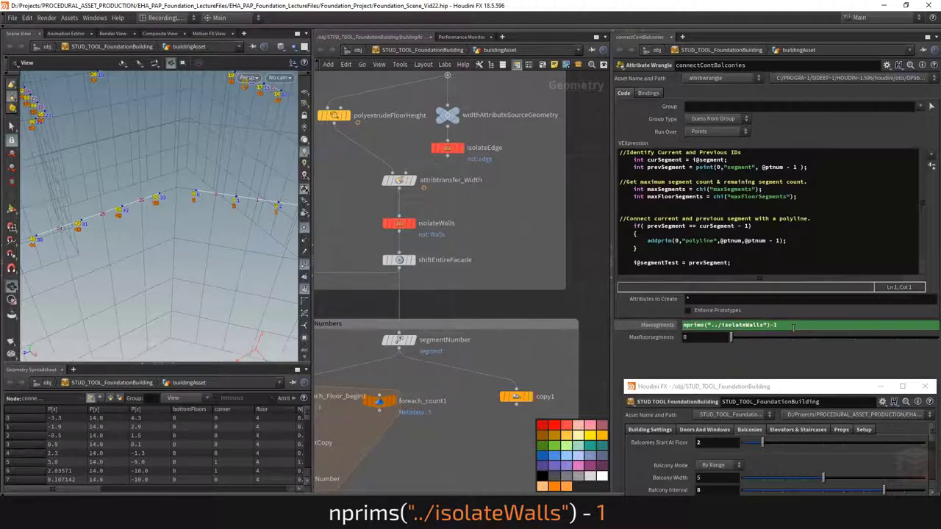
{"action": "left_click", "coordinate": [670, 326]}
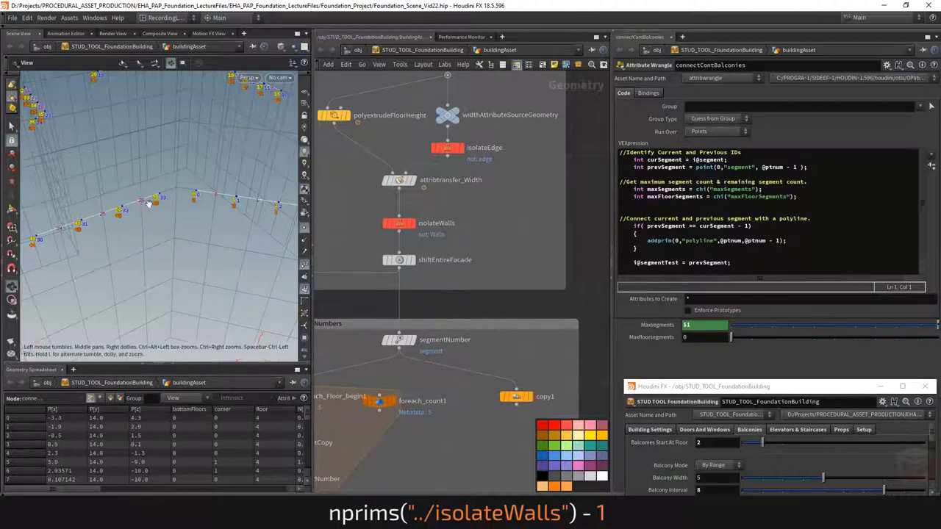
{"action": "left_click", "coordinate": [645, 326]}
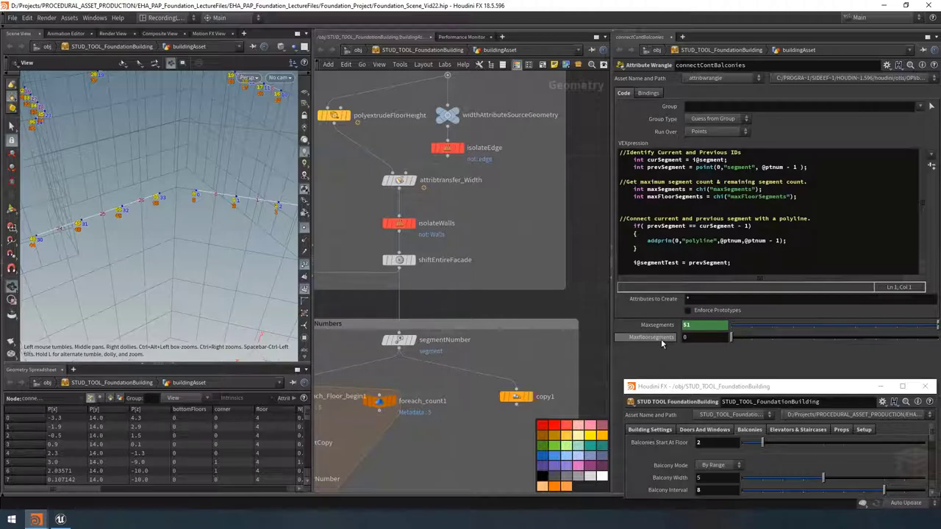
Set the Maxfloorsegments parameter to the expression npoints(0)-1 and show its evaluated value
{"action": "scroll", "coordinate": [528, 281], "scroll_direction": "down", "scroll_amount": 5}
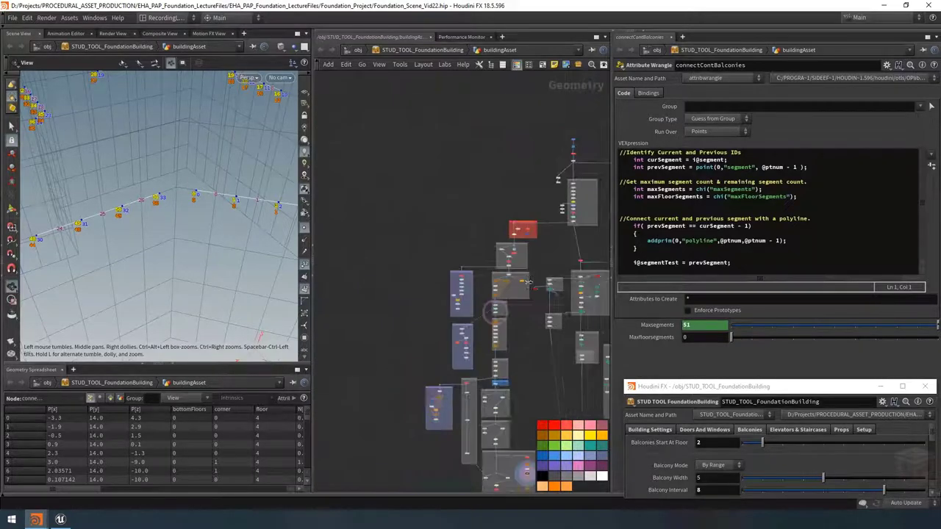
{"action": "scroll", "coordinate": [514, 294], "scroll_direction": "down", "scroll_amount": 2}
{"action": "scroll", "coordinate": [498, 311], "scroll_direction": "up", "scroll_amount": 7}
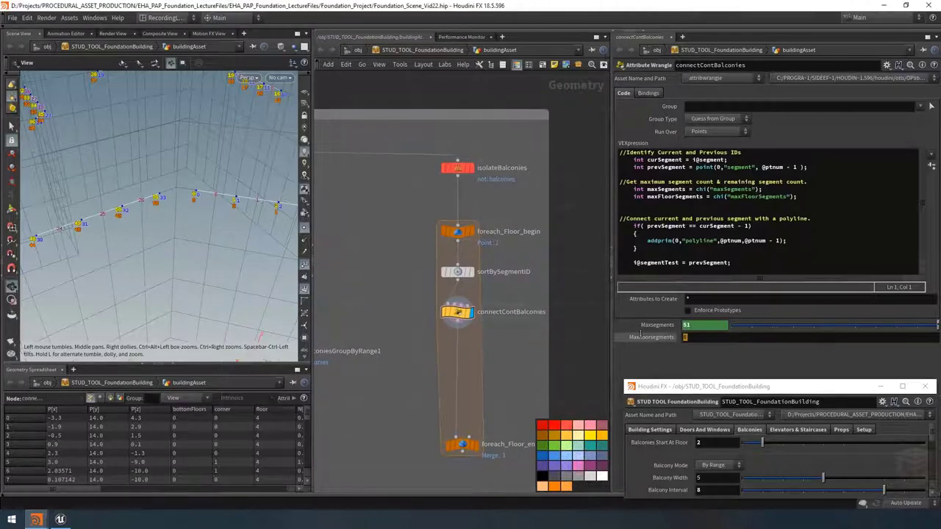
{"action": "key", "text": "Tab"}
{"action": "type", "text": "npoints()"}
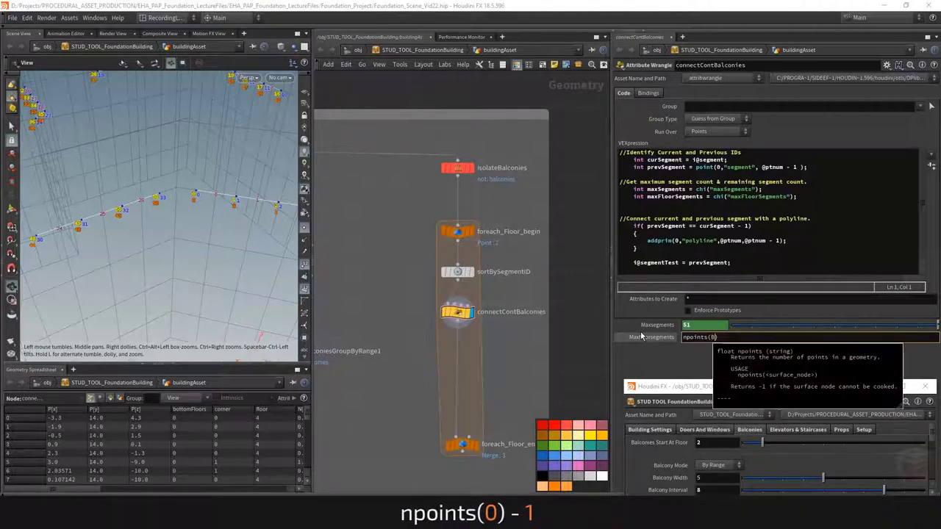
{"action": "key", "text": "Right"}
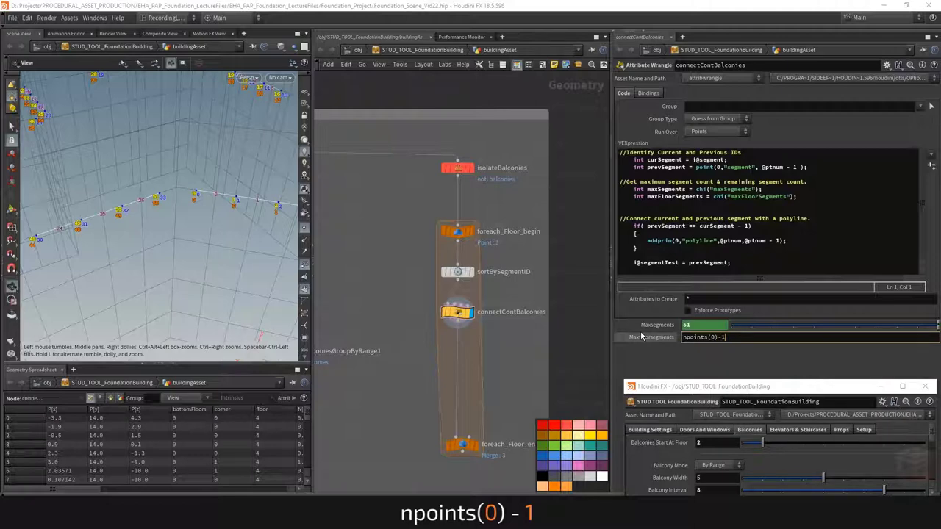
{"action": "key", "text": "Return"}
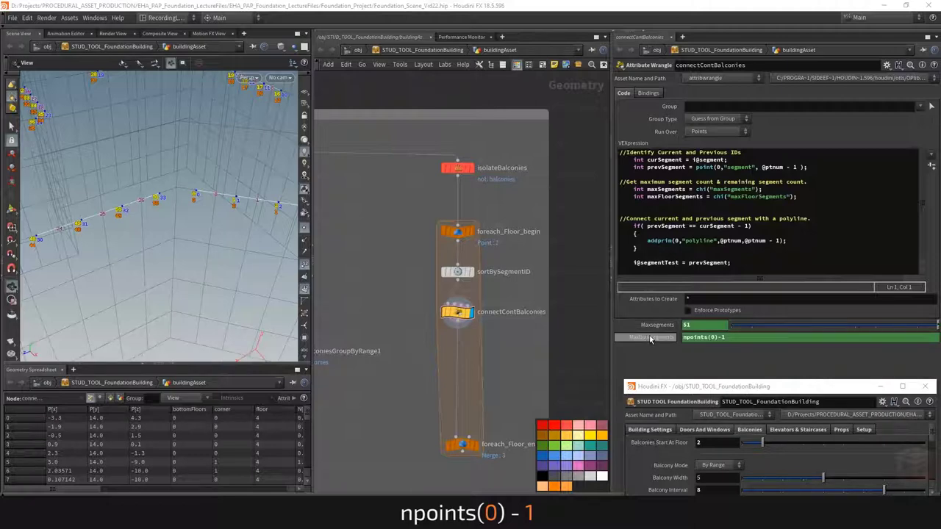
{"action": "left_click", "coordinate": [648, 337]}
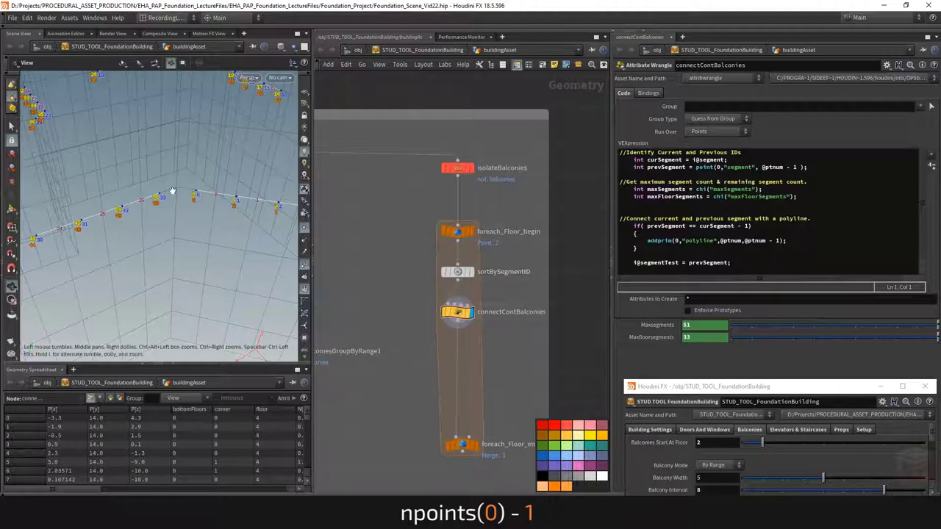
Copy the prevSegment declaration onto a new line between the maxFloorSegments line and the polyline comment
{"action": "scroll", "coordinate": [170, 188], "scroll_direction": "up", "scroll_amount": 5}
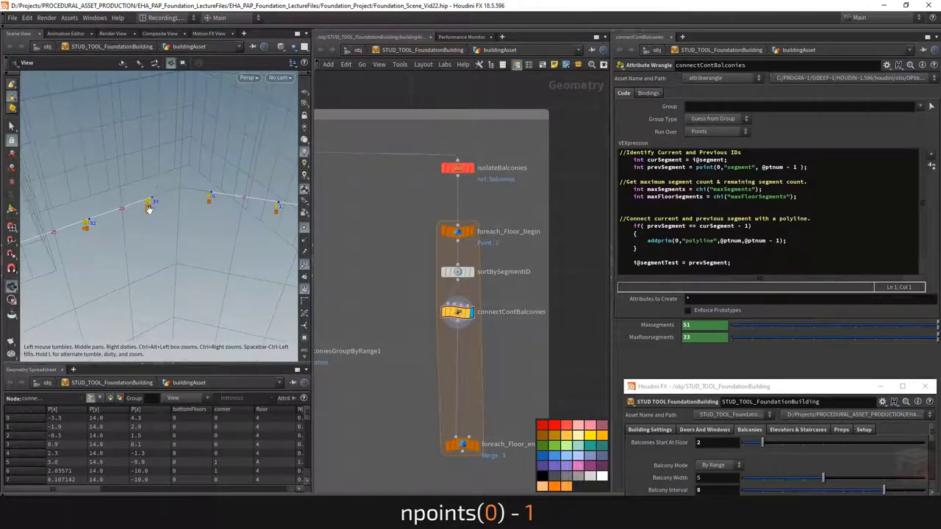
{"action": "scroll", "coordinate": [207, 206], "scroll_direction": "down", "scroll_amount": 5}
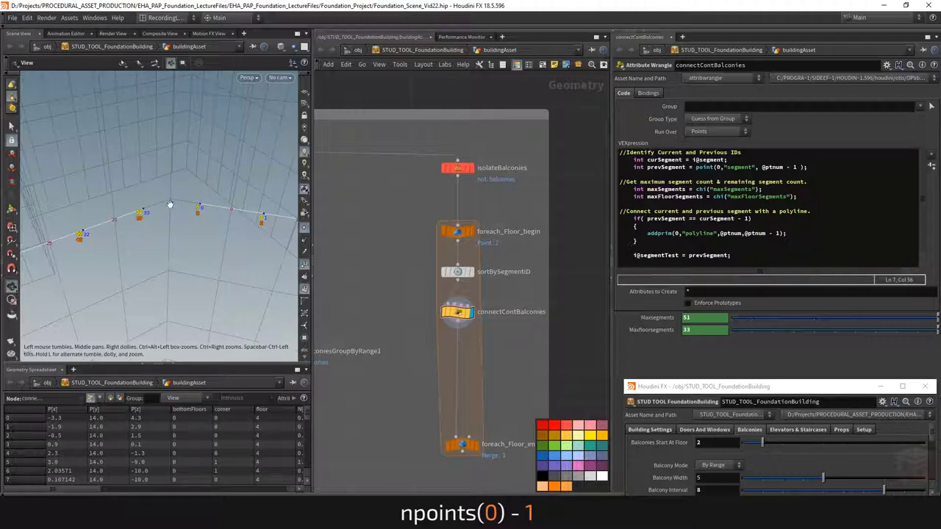
{"action": "scroll", "coordinate": [166, 223], "scroll_direction": "down", "scroll_amount": 5}
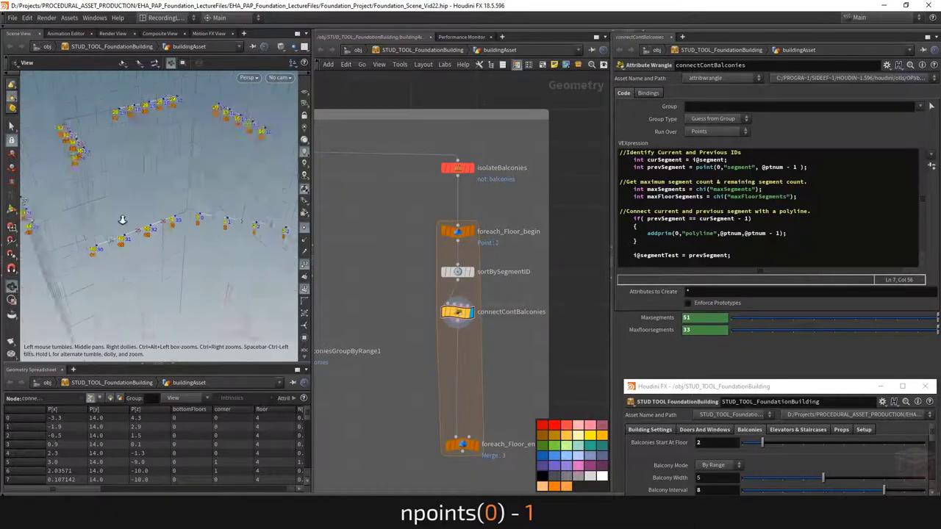
{"action": "left_click_drag", "start_coordinate": [154, 189], "coordinate": [139, 231]}
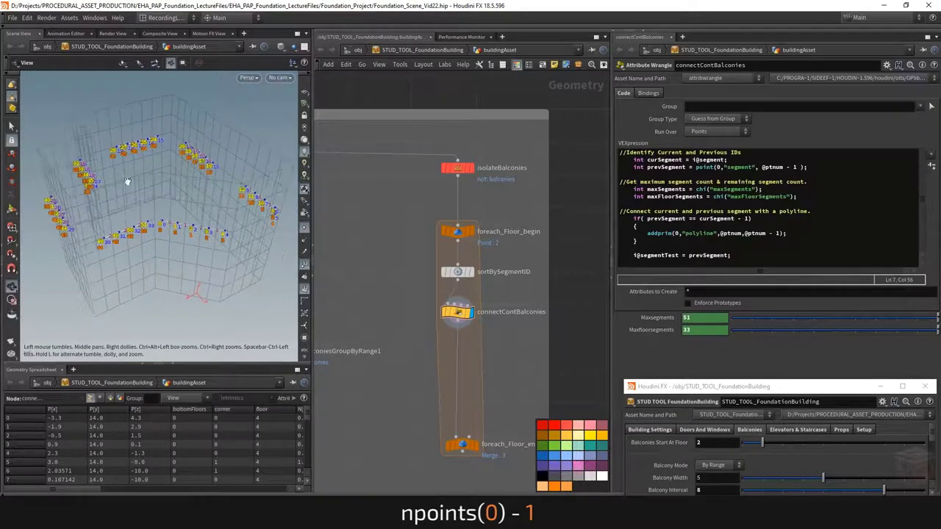
{"action": "scroll", "coordinate": [138, 231], "scroll_direction": "up", "scroll_amount": 6}
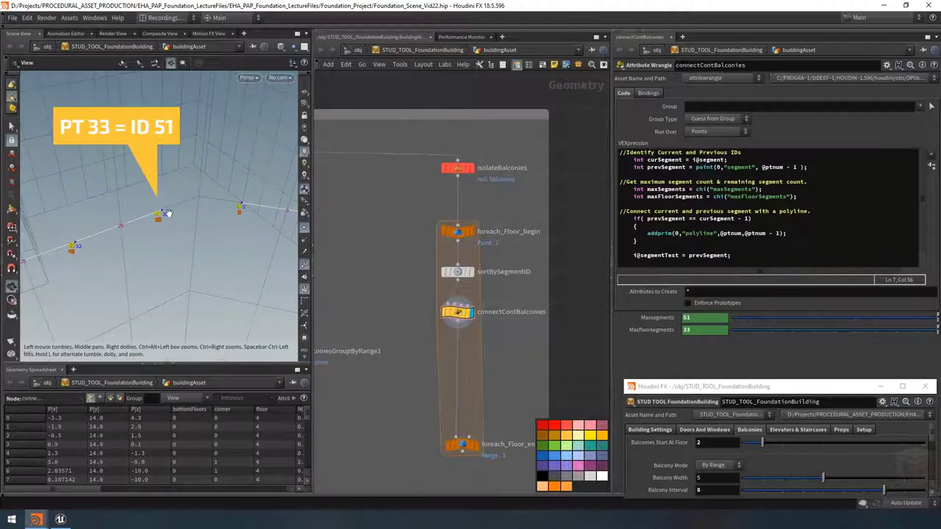
{"action": "left_click", "coordinate": [826, 197]}
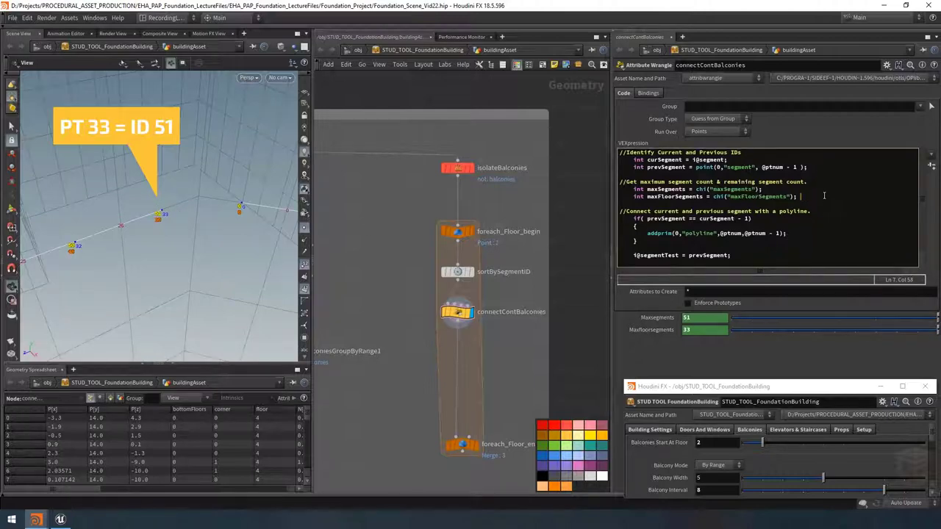
{"action": "key", "text": "Return"}
{"action": "key", "text": "Return"}
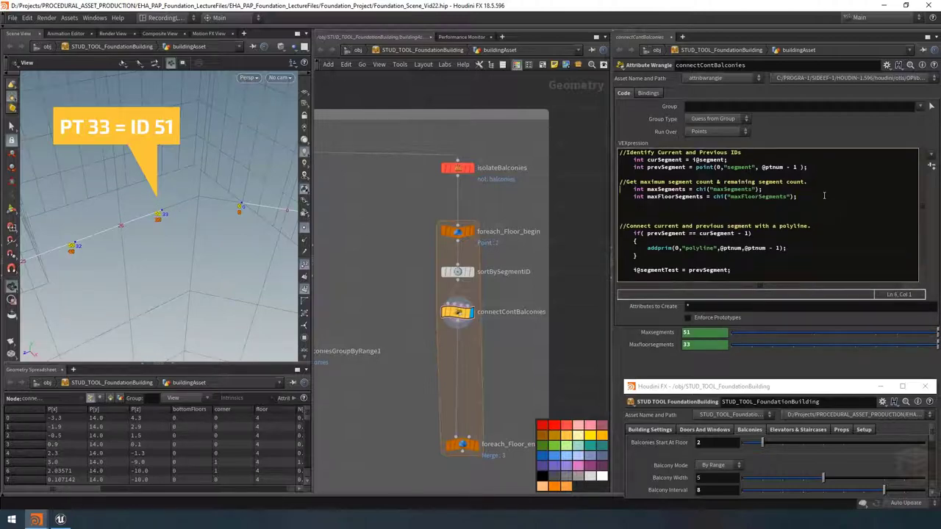
{"action": "key", "text": "shift+End"}
{"action": "key", "text": "ctrl+c"}
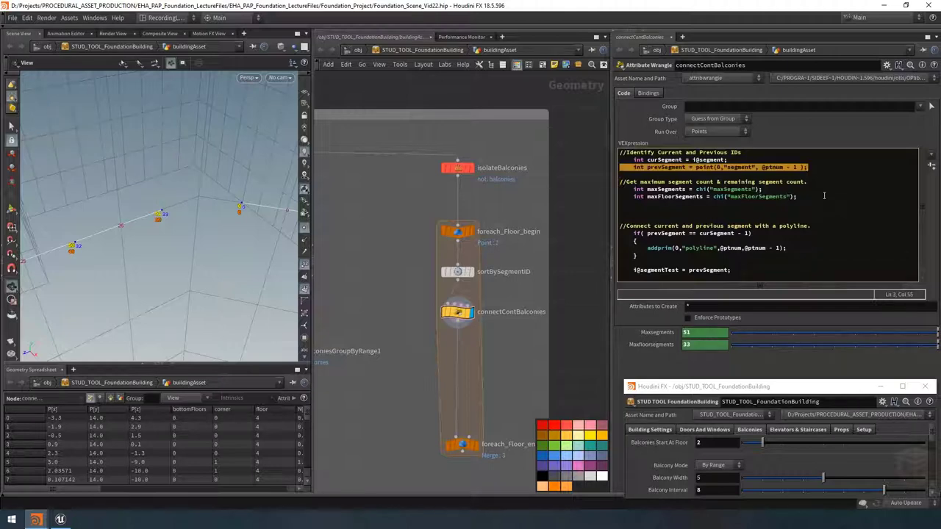
{"action": "key", "text": "Down"}
{"action": "key", "text": "Down"}
{"action": "key", "text": "Down"}
{"action": "key", "text": "Down"}
{"action": "key", "text": "Down"}
{"action": "key", "text": "Down"}
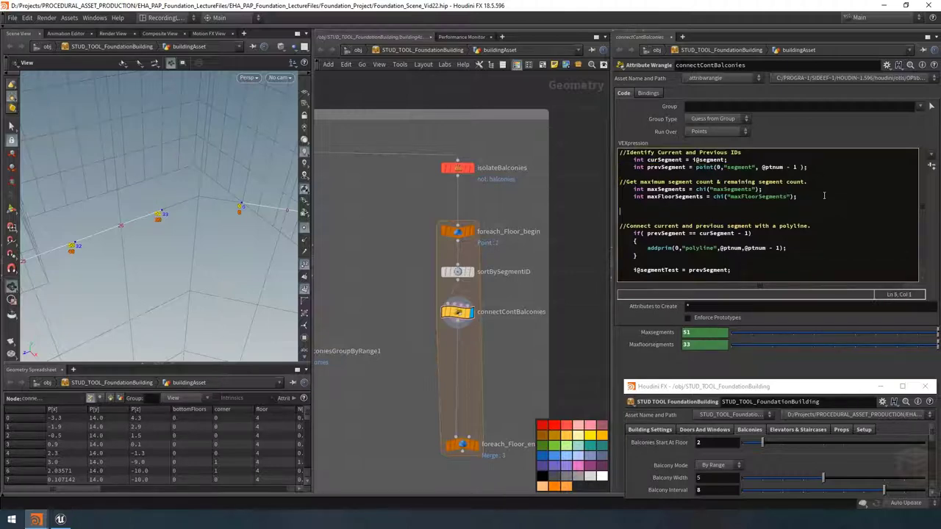
{"action": "key", "text": "ctrl+v"}
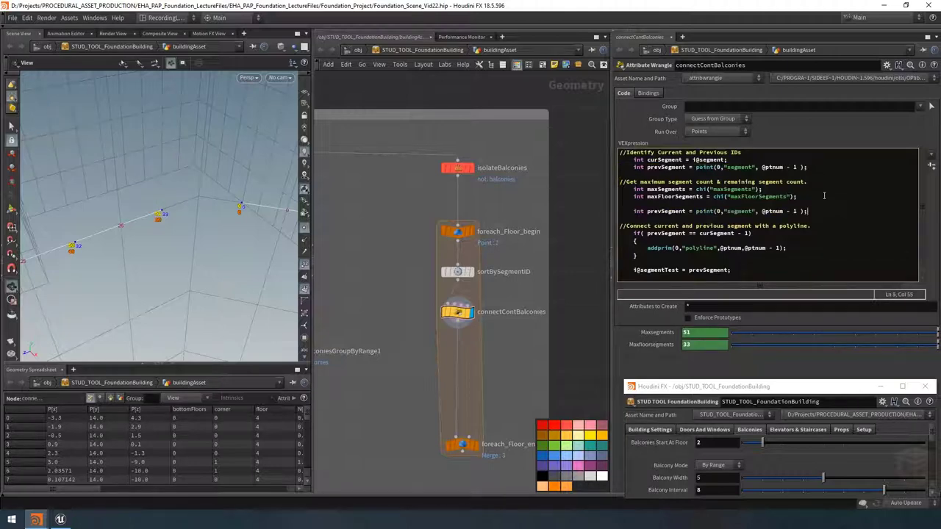
Rename the variable in the copied declaration to lastFloorSegment
{"action": "left_click", "coordinate": [659, 211]}
{"action": "key", "text": "BackSpace"}
{"action": "key", "text": "BackSpace"}
{"action": "key", "text": "BackSpace"}
{"action": "key", "text": "Delete"}
{"action": "type", "text": "lastFloor"}
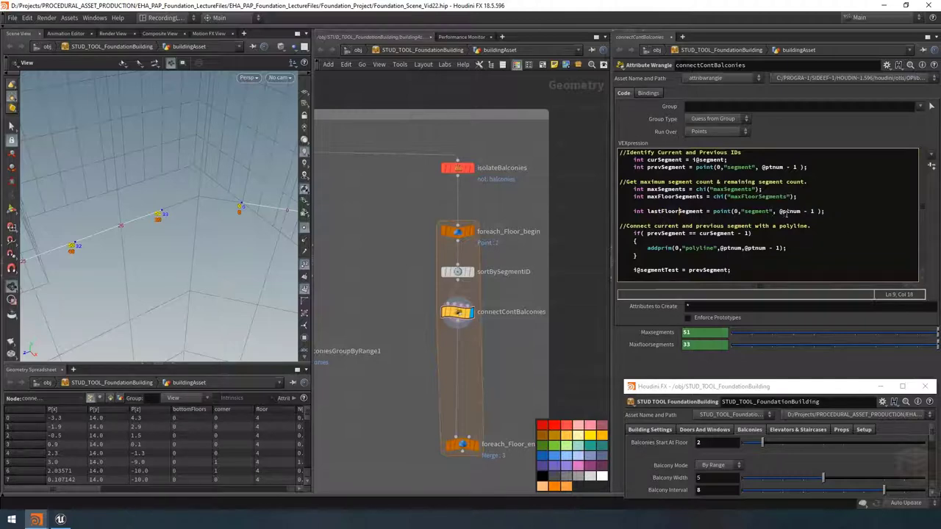
{"action": "left_click_drag", "start_coordinate": [780, 211], "coordinate": [818, 210]}
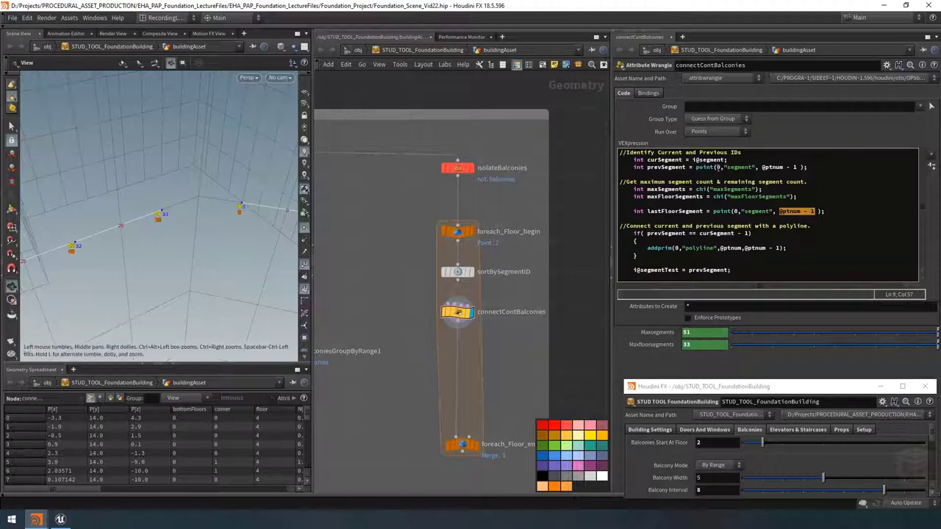
{"action": "left_click_drag", "start_coordinate": [704, 197], "coordinate": [647, 196]}
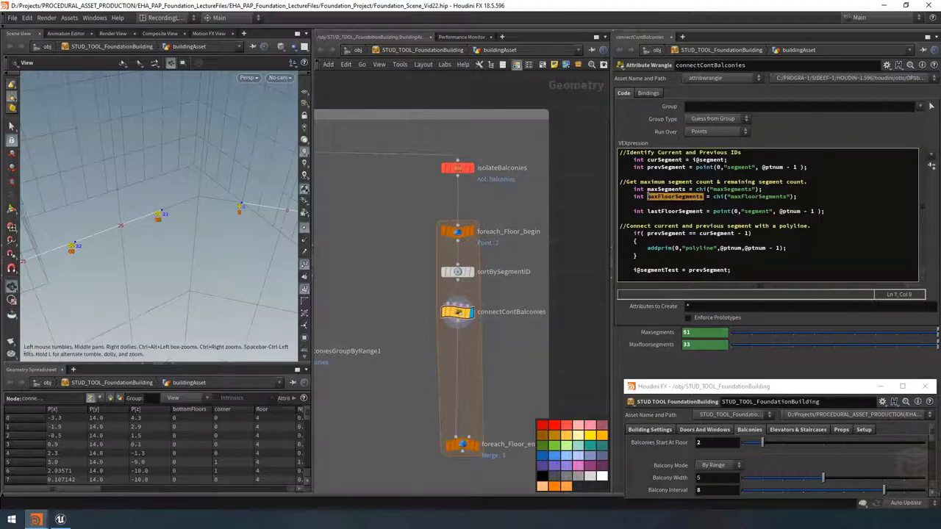
{"action": "left_click_drag", "start_coordinate": [812, 211], "coordinate": [781, 211]}
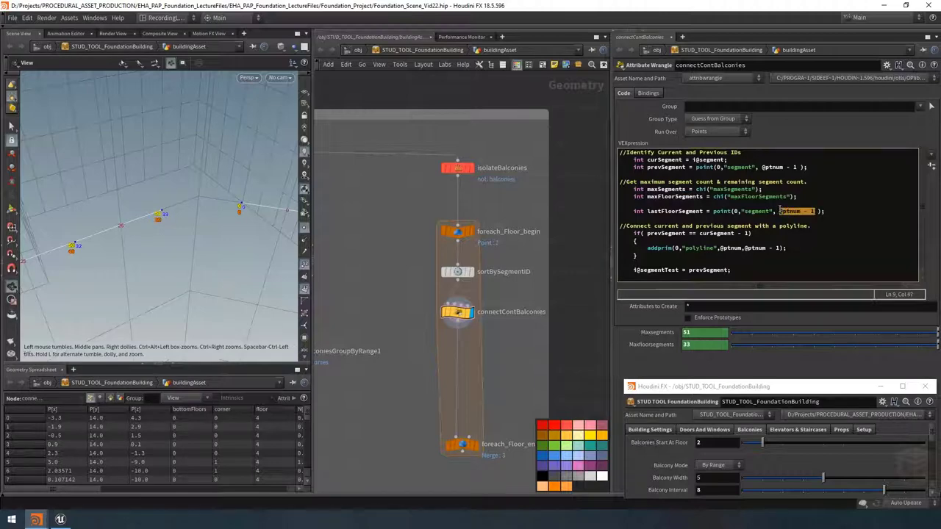
{"action": "type", "text": "maxFloorSegments"}
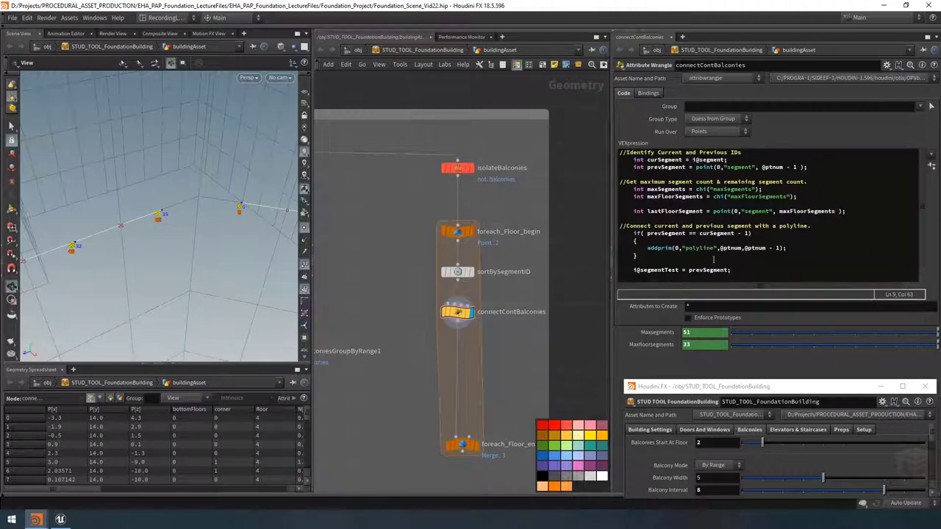
Assign lastFloorSegment instead of prevSegment to the i@segmentTest attribute on the wrangle's last line
{"action": "left_click", "coordinate": [713, 270]}
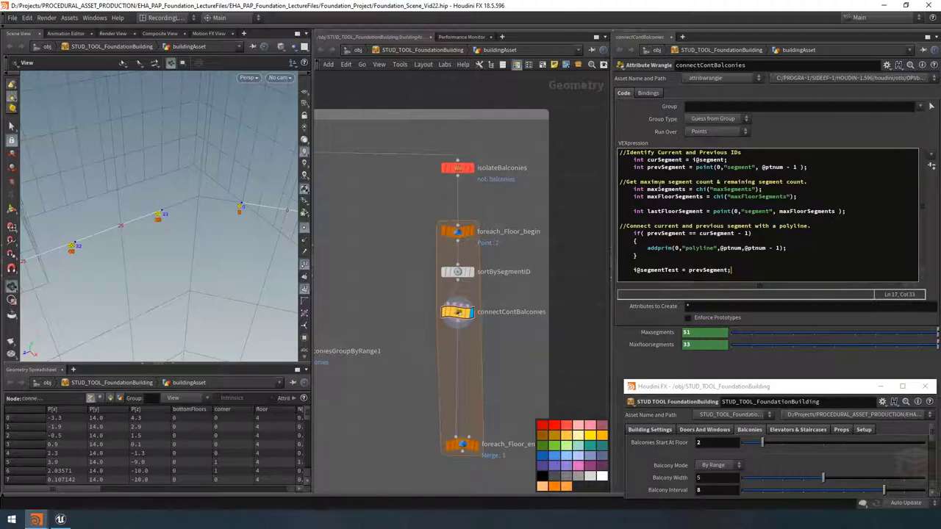
{"action": "left_click_drag", "start_coordinate": [704, 211], "coordinate": [647, 212]}
{"action": "key", "text": "ctrl+c"}
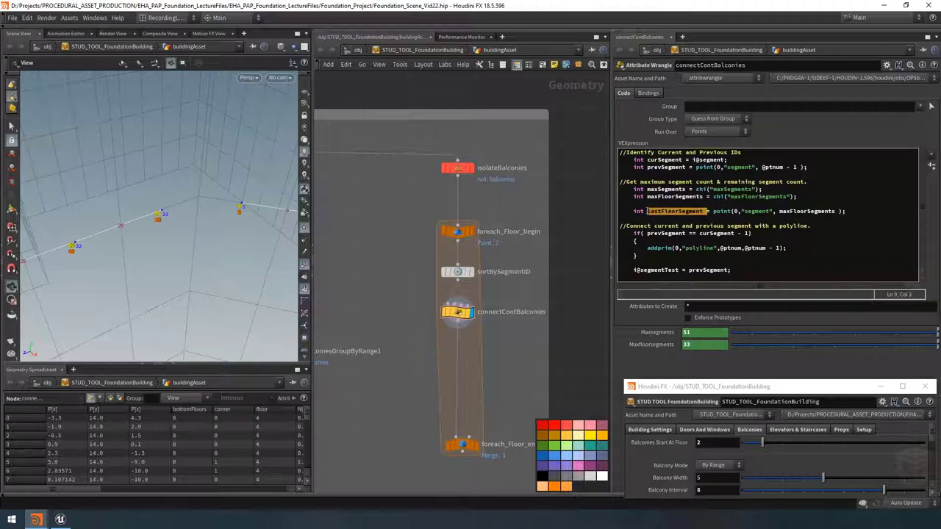
{"action": "left_click_drag", "start_coordinate": [730, 270], "coordinate": [684, 269]}
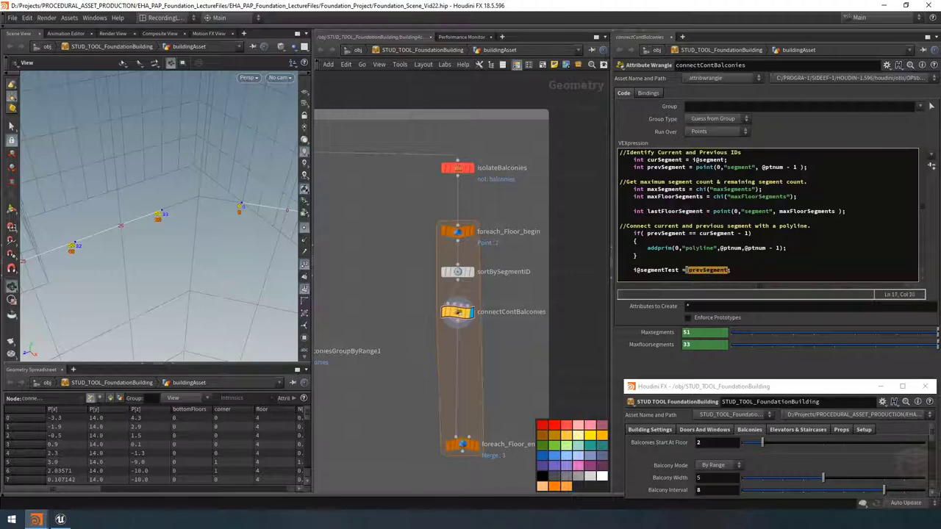
{"action": "key", "text": "ctrl+v"}
{"action": "type", "text": ";"}
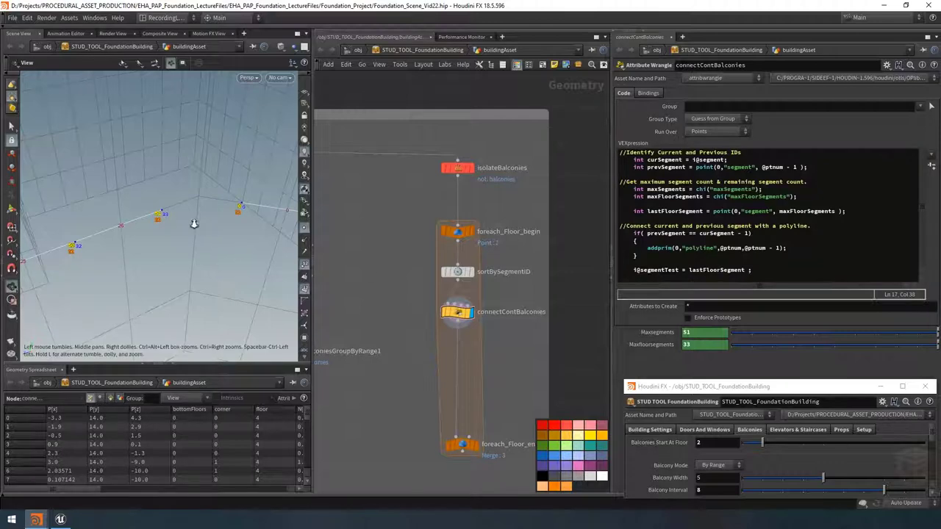
Duplicate the polyline if block directly beneath the original and change the copy's condition to i@segment == 0
{"action": "left_click_drag", "start_coordinate": [193, 222], "coordinate": [93, 252]}
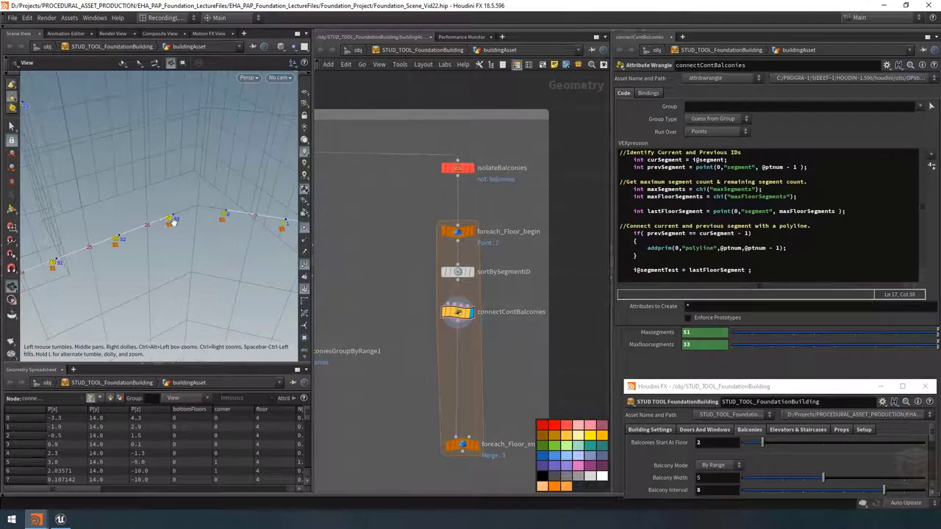
{"action": "left_click_drag", "start_coordinate": [177, 221], "coordinate": [183, 217]}
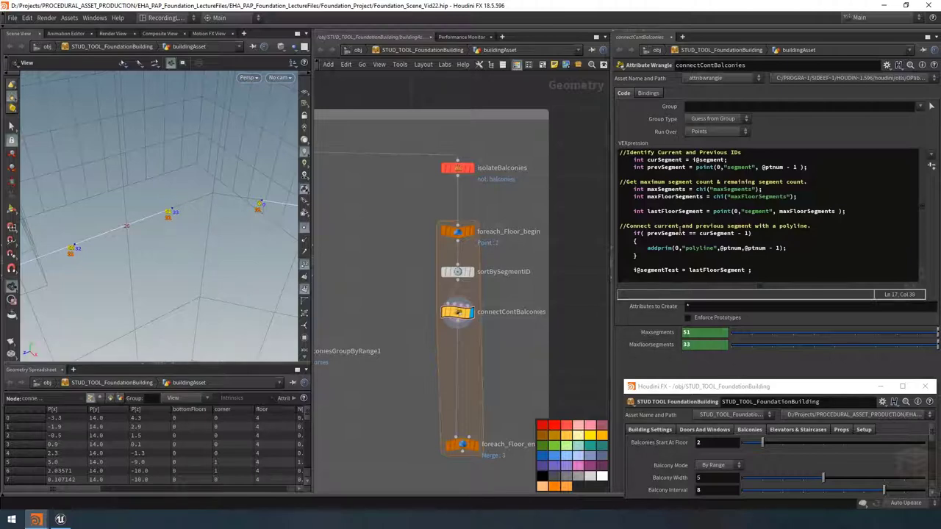
{"action": "left_click_drag", "start_coordinate": [237, 249], "coordinate": [220, 257]}
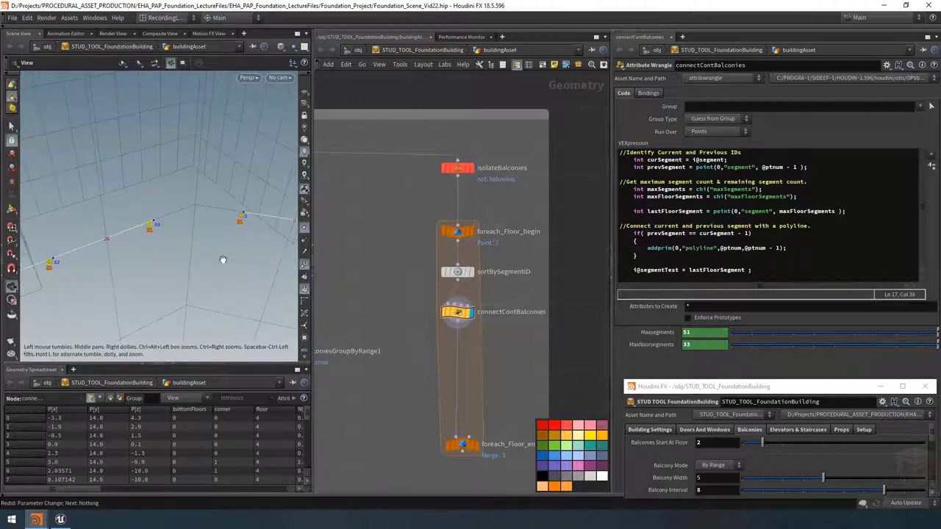
{"action": "left_click_drag", "start_coordinate": [657, 257], "coordinate": [620, 232]}
{"action": "left_click", "coordinate": [639, 255]}
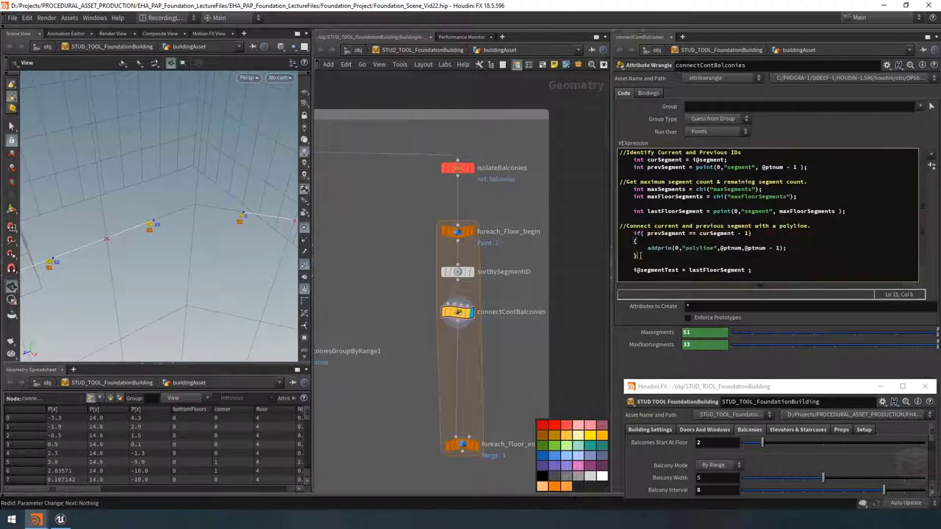
{"action": "key", "text": "Return"}
{"action": "key", "text": "Return"}
{"action": "type", "text": "if( prevSegment == curSegment - 1)     {         addprim(0,\"polyline\",@ptnum,@ptnum - 1);     }"}
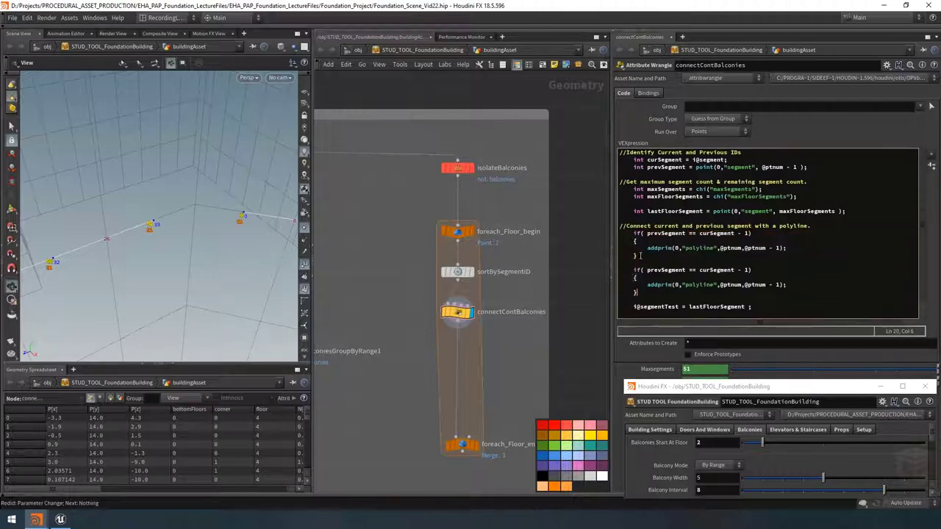
{"action": "left_click_drag", "start_coordinate": [647, 270], "coordinate": [750, 269]}
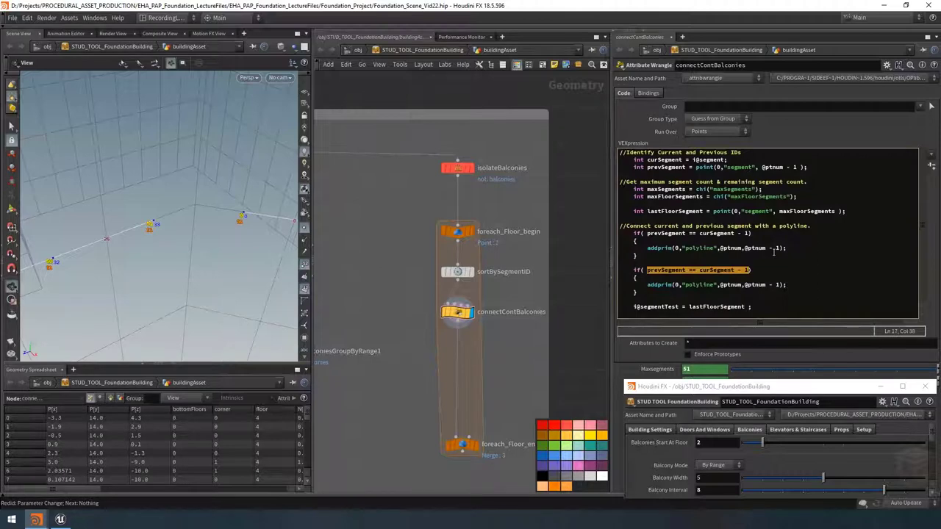
{"action": "type", "text": "i@segment == 0"}
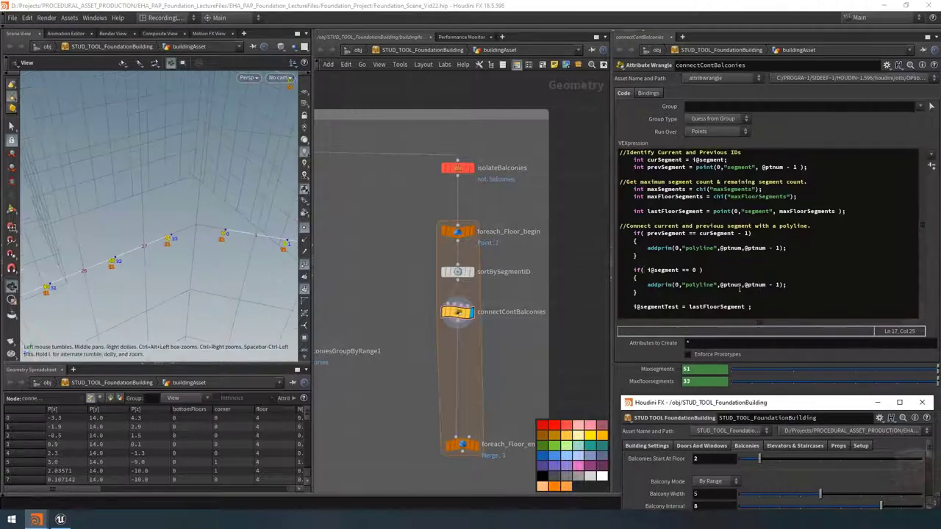
Replace the last argument of addprim in the duplicated if block with maxFloorSegments
{"action": "left_click_drag", "start_coordinate": [745, 286], "coordinate": [777, 287]}
{"action": "key", "text": "BackSpace"}
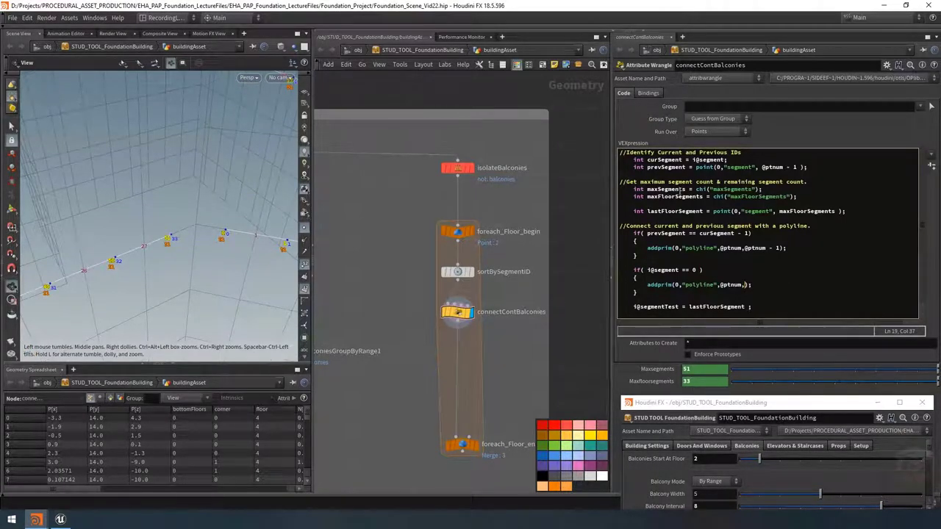
{"action": "left_click_drag", "start_coordinate": [704, 196], "coordinate": [648, 197]}
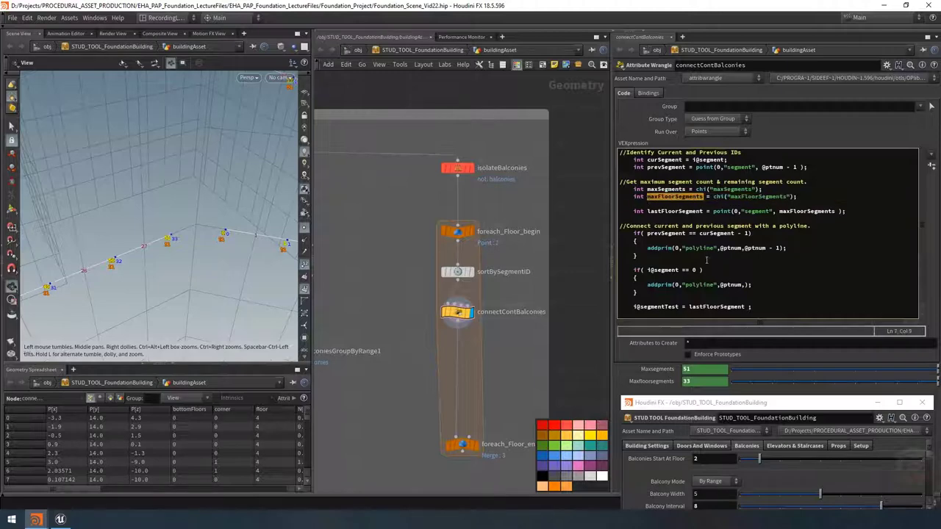
{"action": "key", "text": "ctrl+c"}
{"action": "left_click", "coordinate": [749, 284]}
{"action": "key", "text": "ctrl+v"}
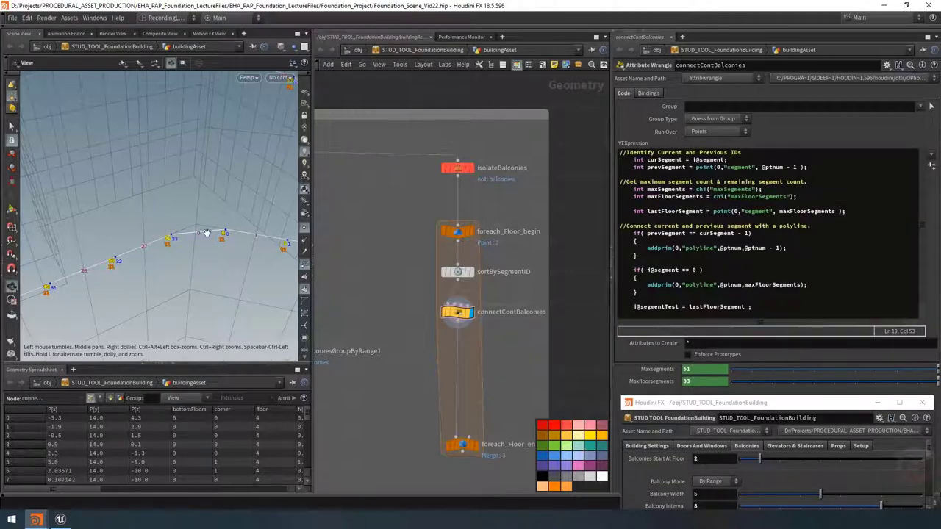
Display connectContBalconies and test how it responds to Balcony Width values of 6, 4 and 5
{"action": "scroll", "coordinate": [182, 235], "scroll_direction": "down", "scroll_amount": 5}
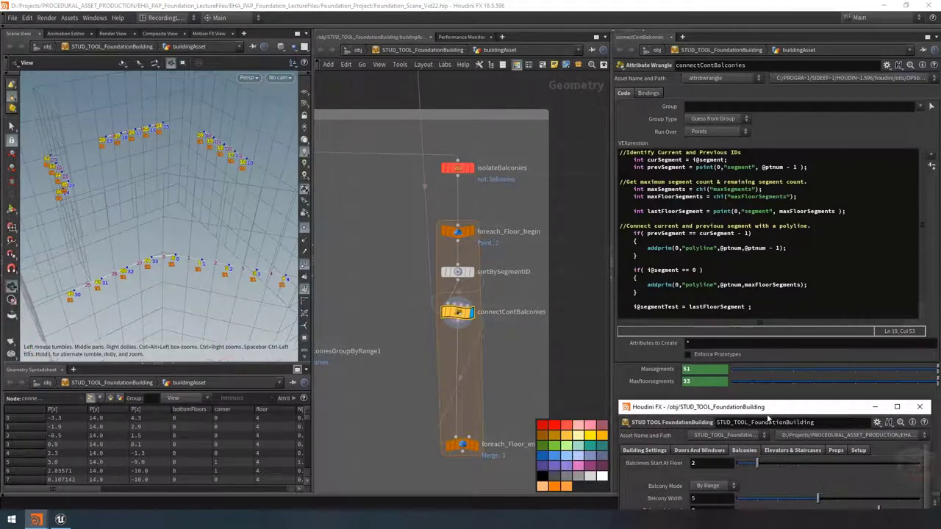
{"action": "left_click", "coordinate": [476, 445]}
{"action": "left_click_drag", "start_coordinate": [735, 409], "coordinate": [737, 255]}
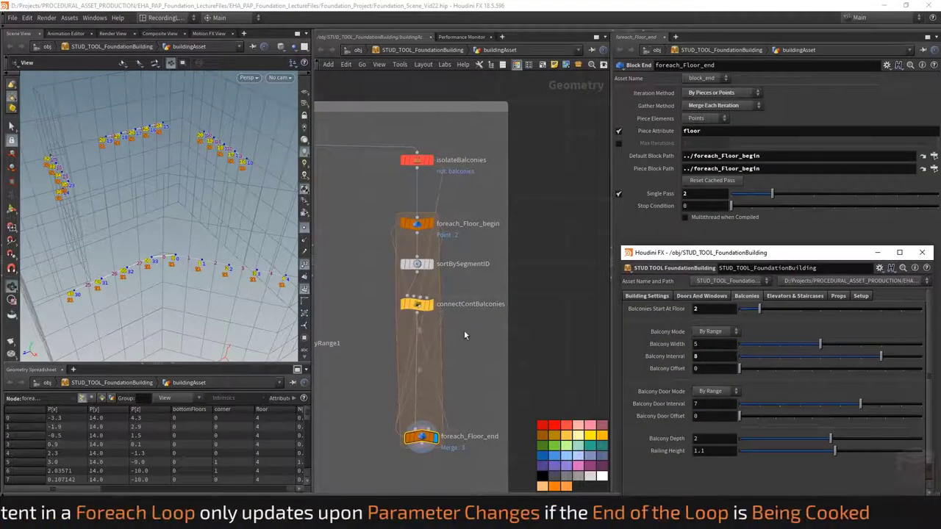
{"action": "left_click", "coordinate": [417, 304]}
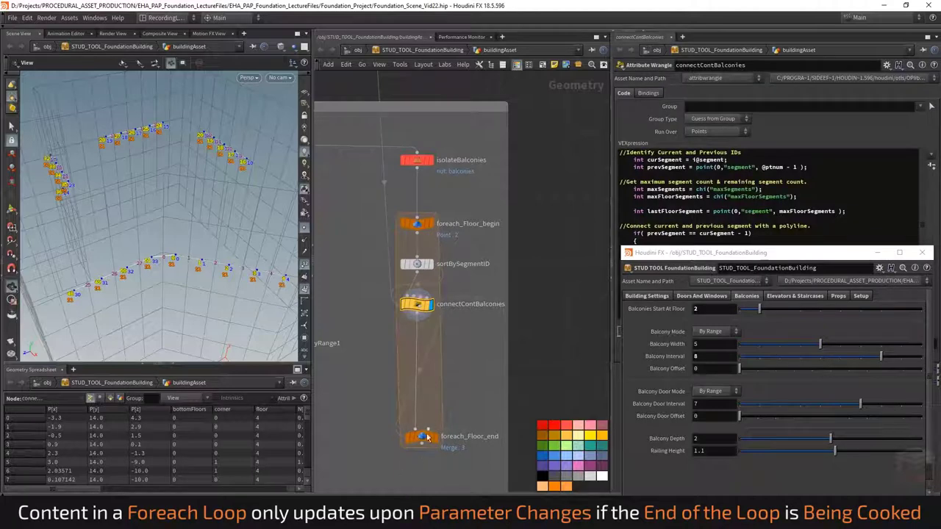
{"action": "left_click", "coordinate": [801, 348]}
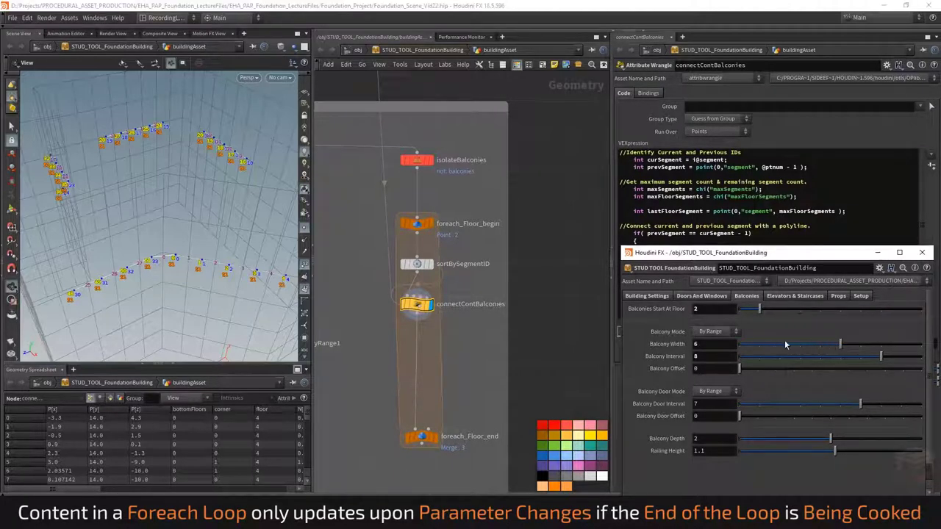
{"action": "left_click", "coordinate": [820, 344]}
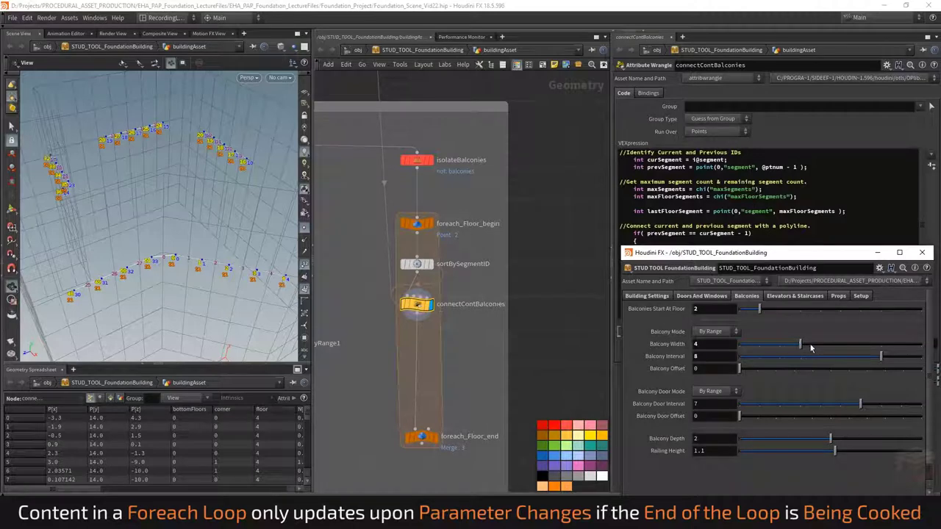
Display the foreach_Floor_end node and reduce the Balcony Width to 4 and finally 3
{"action": "left_click", "coordinate": [436, 444]}
{"action": "key", "text": "h"}
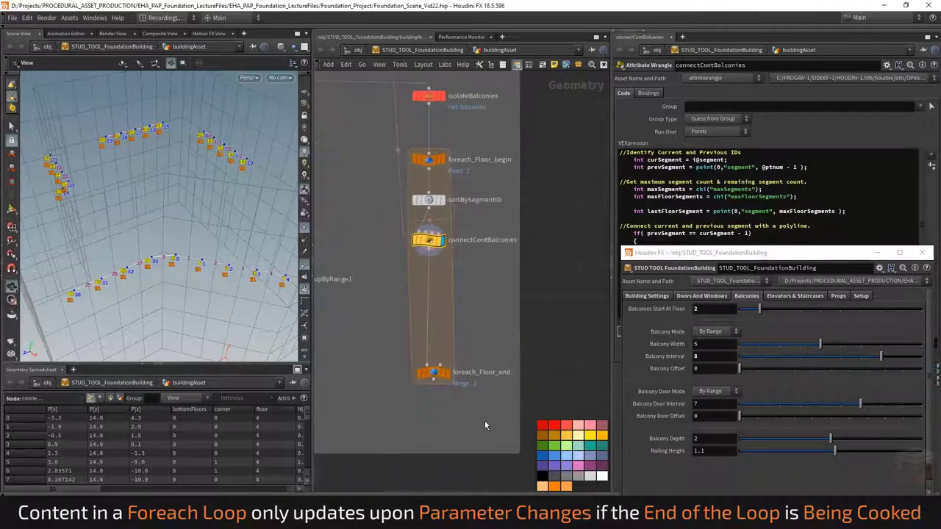
{"action": "mouse_move", "coordinate": [431, 432]}
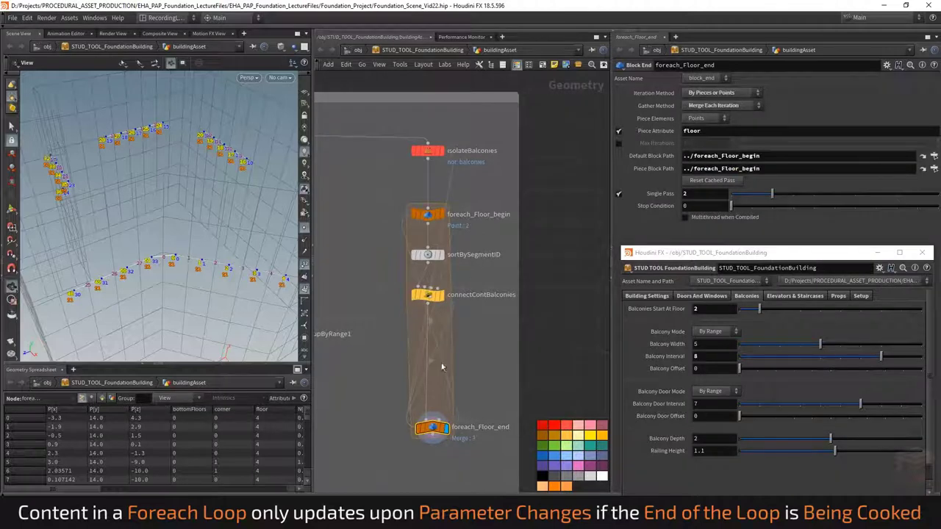
{"action": "left_click", "coordinate": [822, 351]}
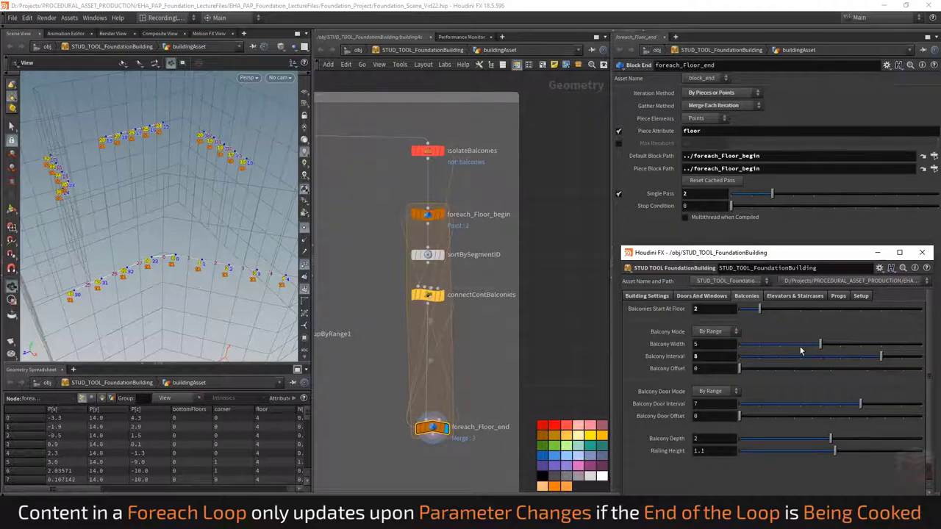
{"action": "left_click", "coordinate": [802, 348]}
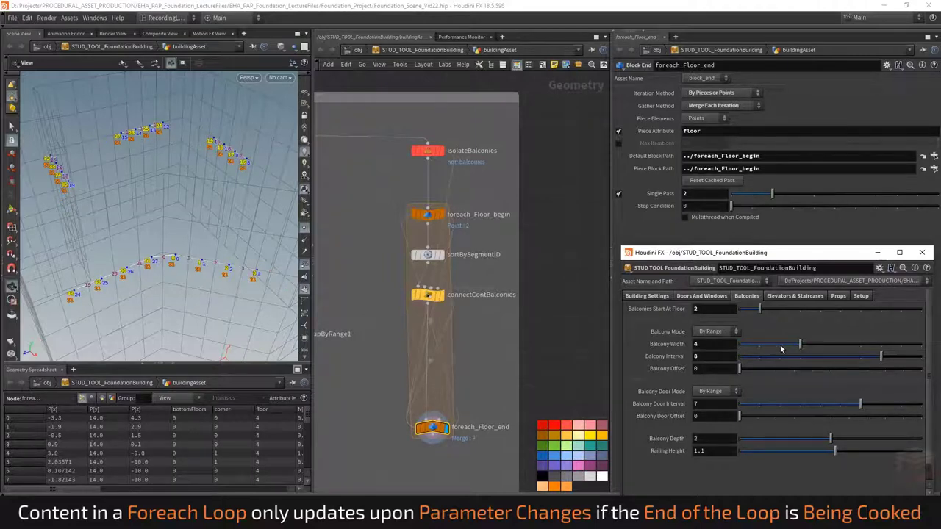
{"action": "left_click", "coordinate": [781, 350]}
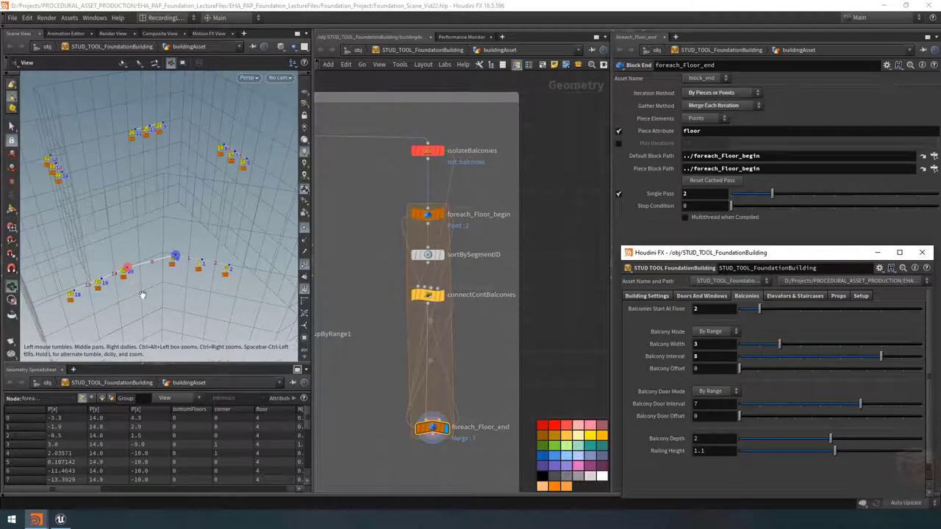
Extend the second if condition in the connectContBalconies wrangle with && lastFloorSegment == maxSegments, keeping foreach_Floor_end displayed
{"action": "left_click", "coordinate": [428, 295]}
{"action": "left_click_drag", "start_coordinate": [721, 257], "coordinate": [717, 421]}
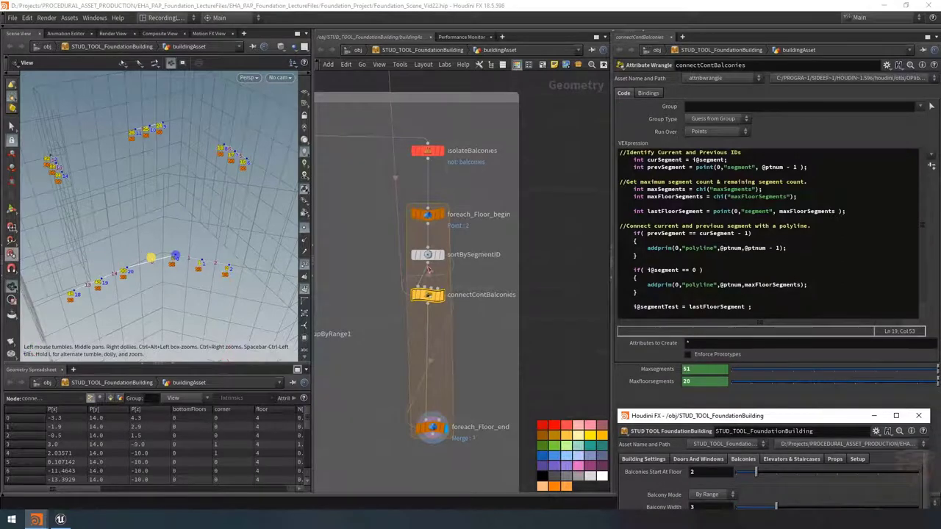
{"action": "left_click", "coordinate": [747, 269]}
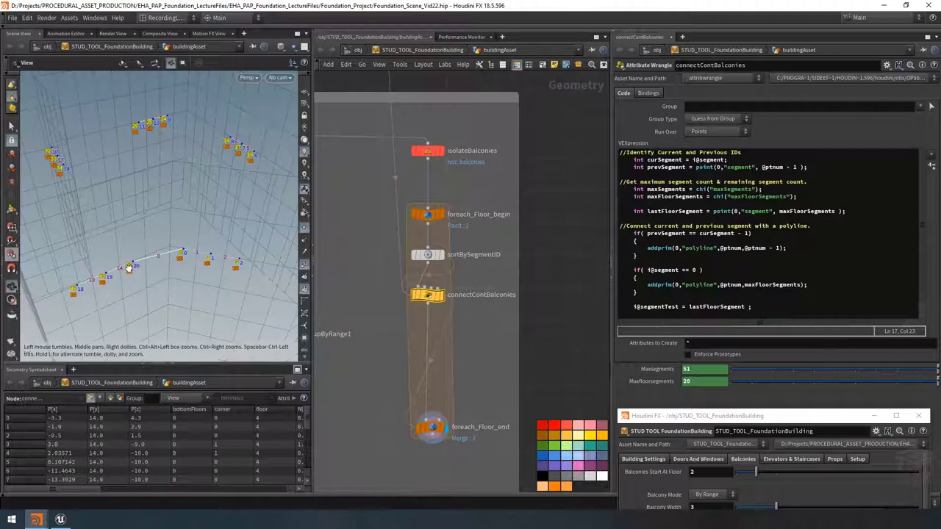
{"action": "left_click", "coordinate": [698, 270]}
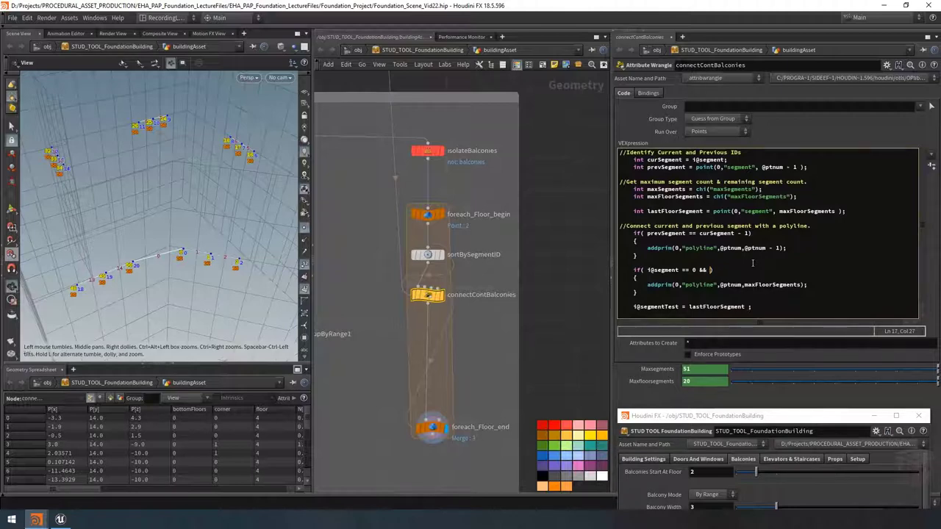
{"action": "type", "text": "&& lastFloorSegment == m"}
{"action": "type", "text": "axSe"}
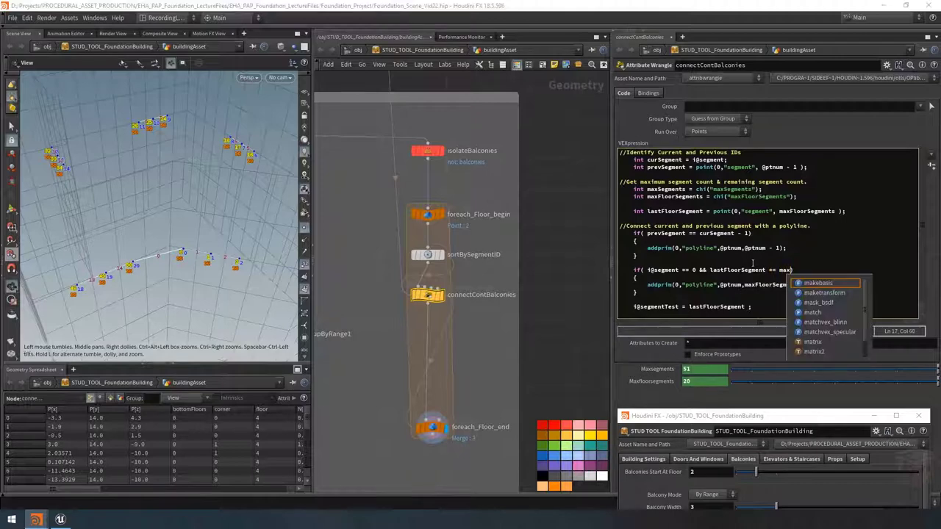
{"action": "type", "text": "gments"}
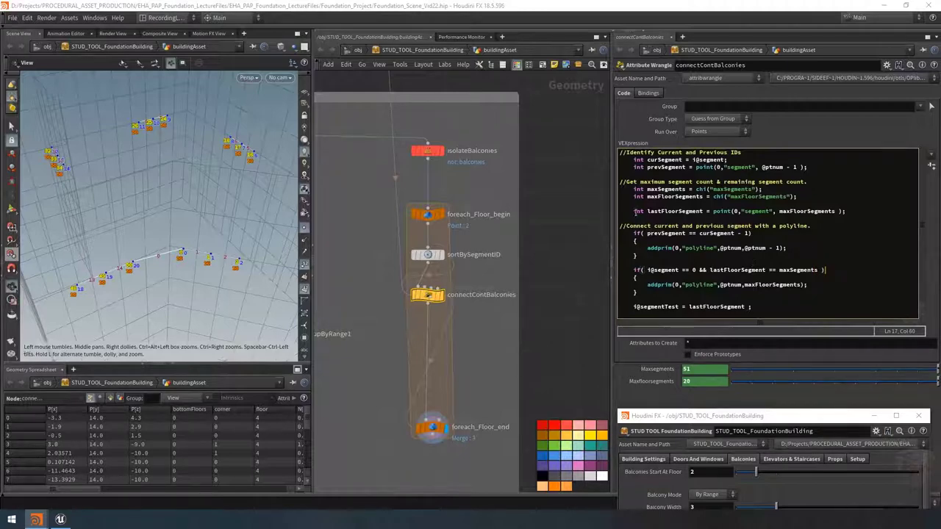
{"action": "left_click_drag", "start_coordinate": [646, 211], "coordinate": [704, 210]}
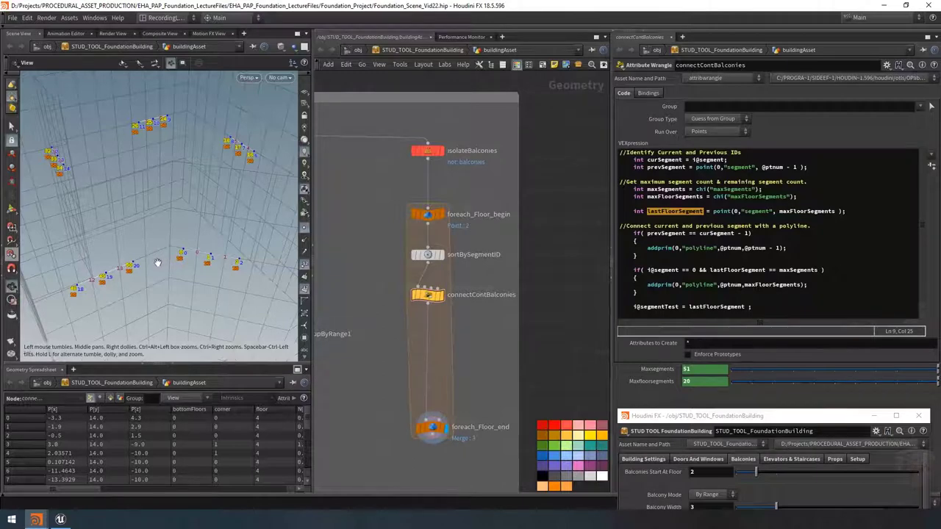
{"action": "left_click", "coordinate": [828, 284]}
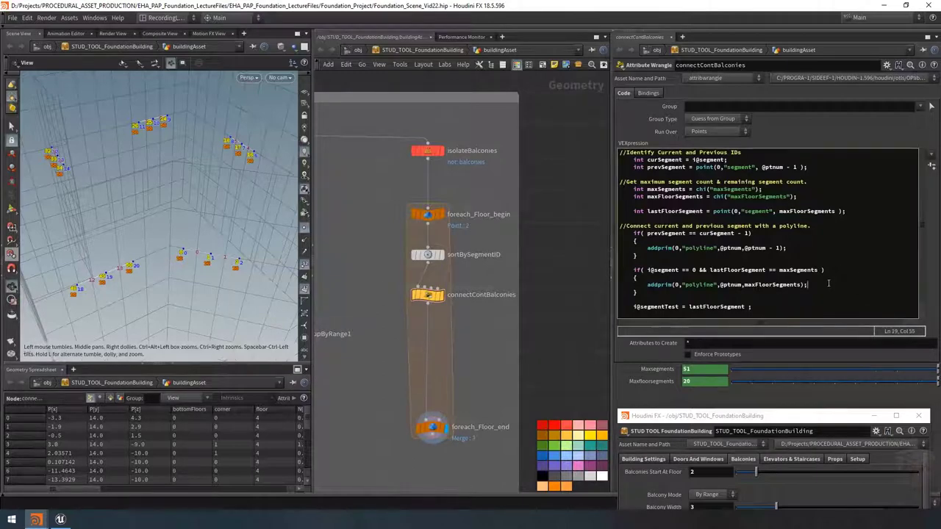
Set the Balcony Width to 4 and put the building tool's parameter window away
{"action": "left_click_drag", "start_coordinate": [776, 416], "coordinate": [442, 134]}
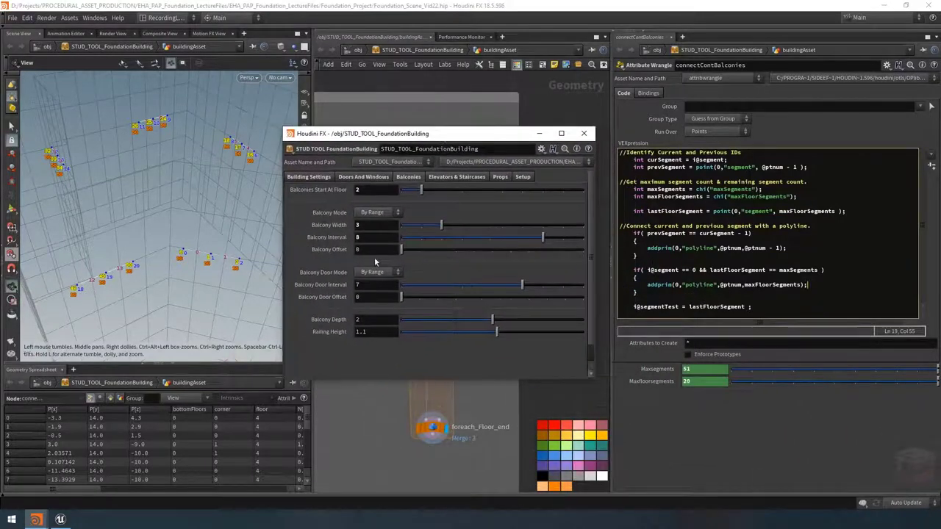
{"action": "mouse_move", "coordinate": [463, 232]}
{"action": "left_mouse_down"}
{"action": "mouse_move", "coordinate": [494, 232]}
{"action": "mouse_move", "coordinate": [430, 229]}
{"action": "mouse_move", "coordinate": [472, 232]}
{"action": "left_mouse_up"}
{"action": "left_click", "coordinate": [444, 227]}
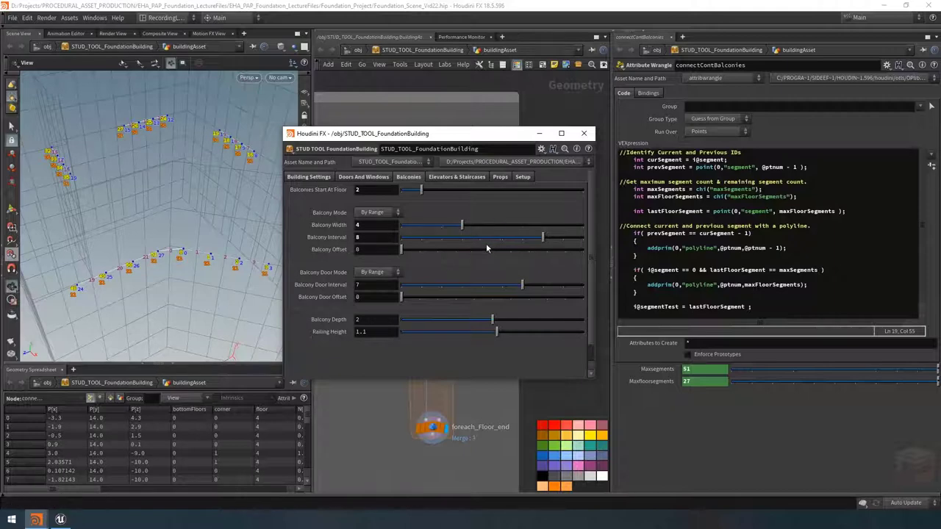
{"action": "left_click", "coordinate": [539, 133]}
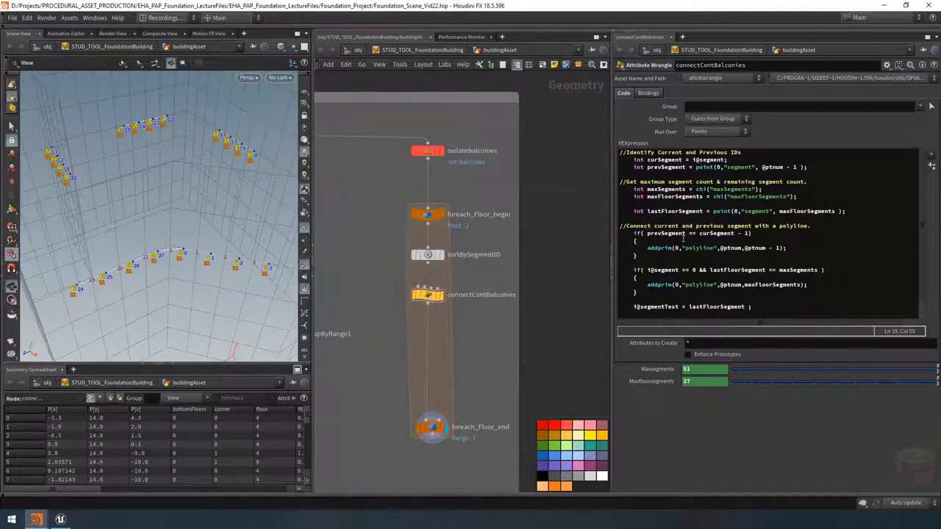
Above the second if block, add comments "//If segment 0 & the last remaining segment is also the maximum segment" and "//Connect both with a polyline."
{"action": "left_click", "coordinate": [642, 262]}
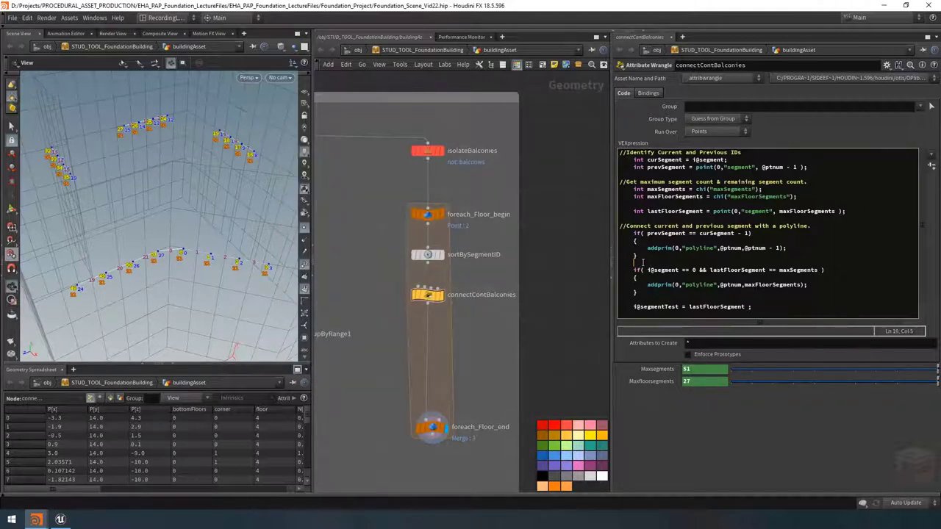
{"action": "key", "text": "Return"}
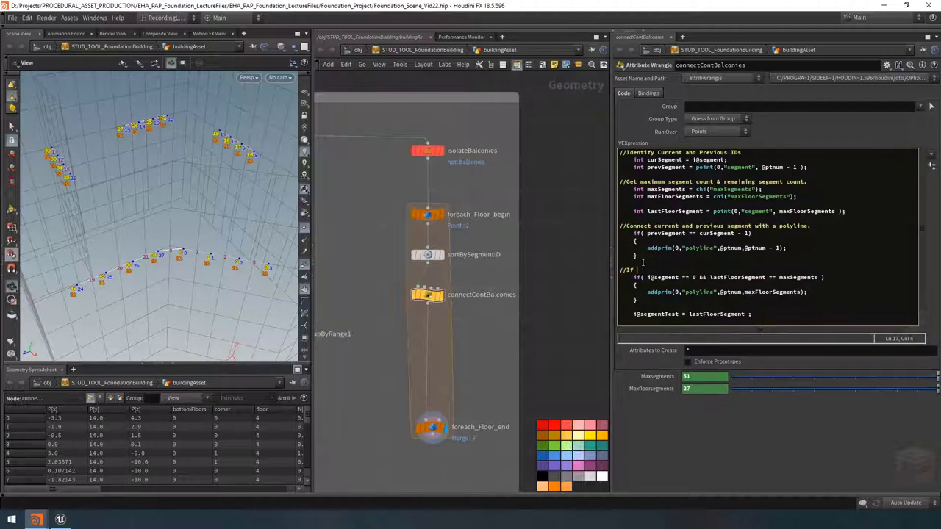
{"action": "type", "text": "//If segment"}
{"action": "key", "text": "BackSpace"}
{"action": "key", "text": "BackSpace"}
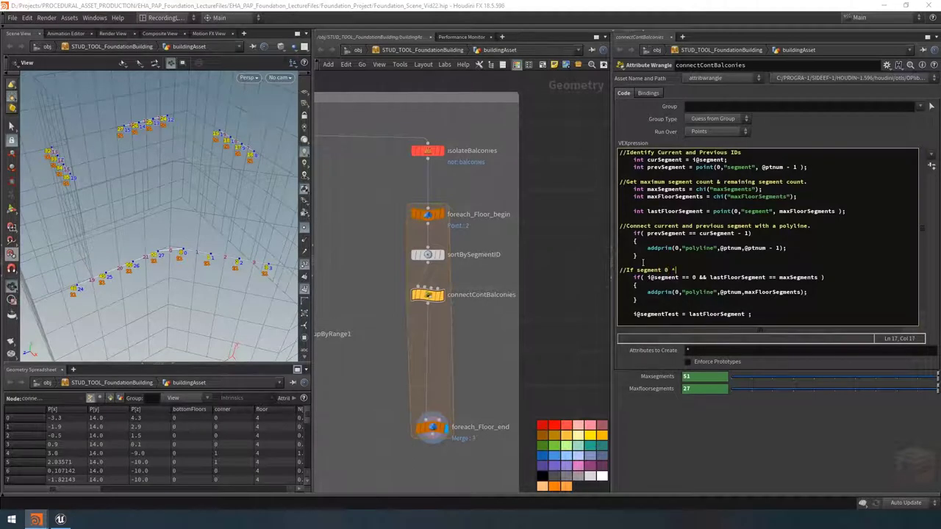
{"action": "key", "text": "BackSpace"}
{"action": "type", "text": "0 & the last remaining segment is also the "}
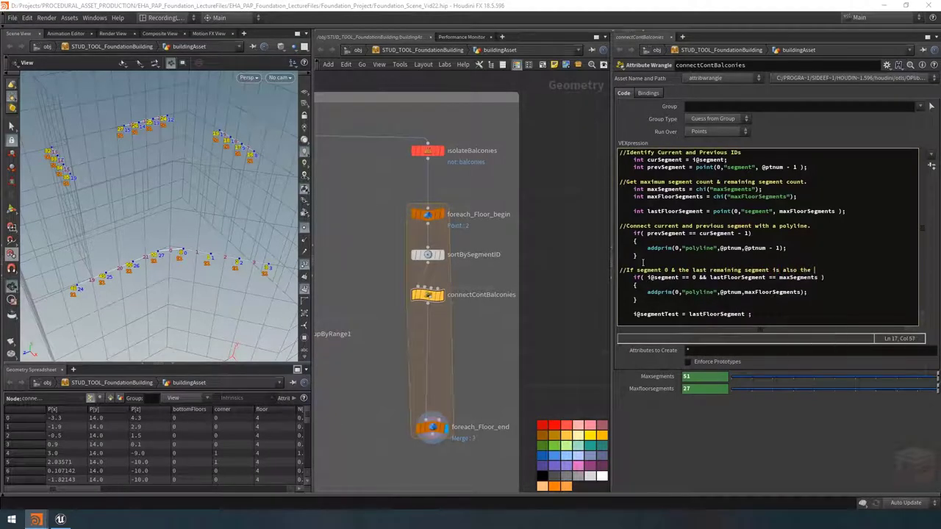
{"action": "type", "text": "maximum segment"}
{"action": "key", "text": "Return"}
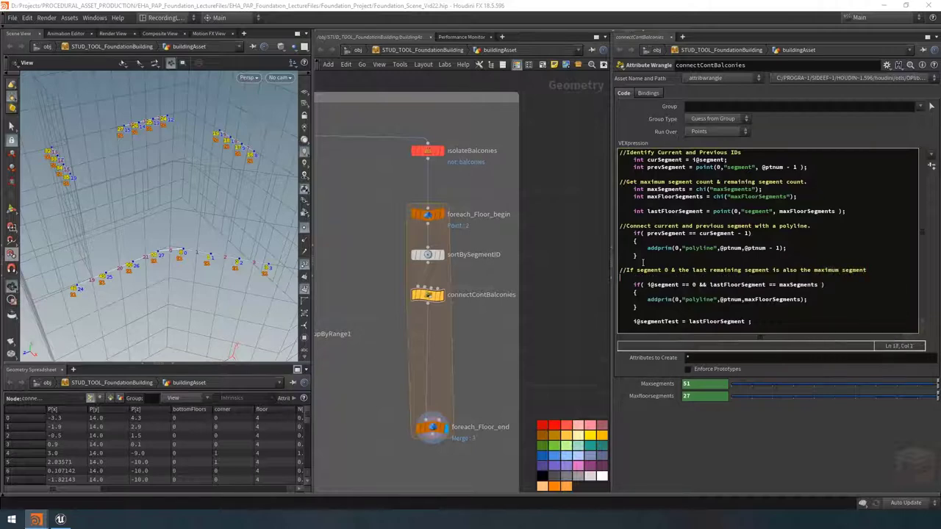
{"action": "type", "text": "//Connect both with a polyline."}
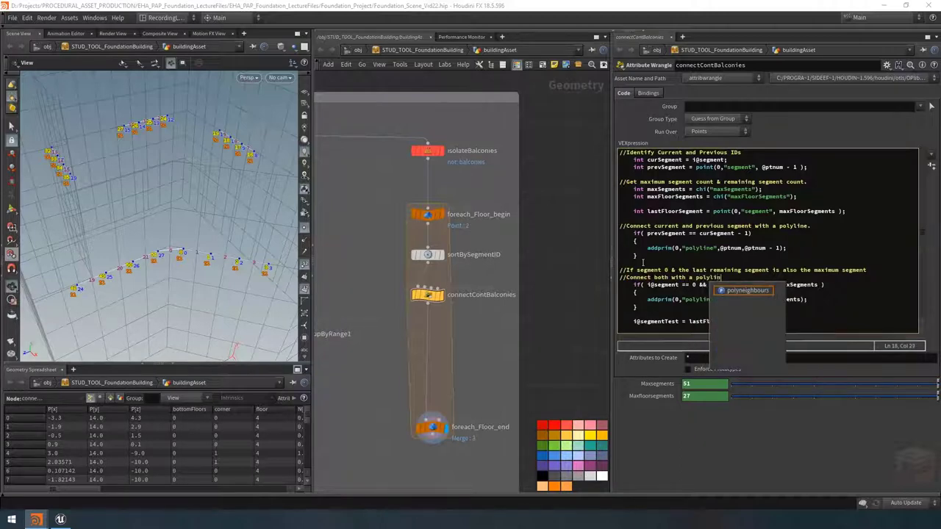
Comment out the i@segmentTest = lastFloorSegment line at the end of the connectContBalconies code
{"action": "key", "text": "Down"}
{"action": "key", "text": "Down"}
{"action": "key", "text": "Down"}
{"action": "key", "text": "Down"}
{"action": "key", "text": "Down"}
{"action": "key", "text": "Down"}
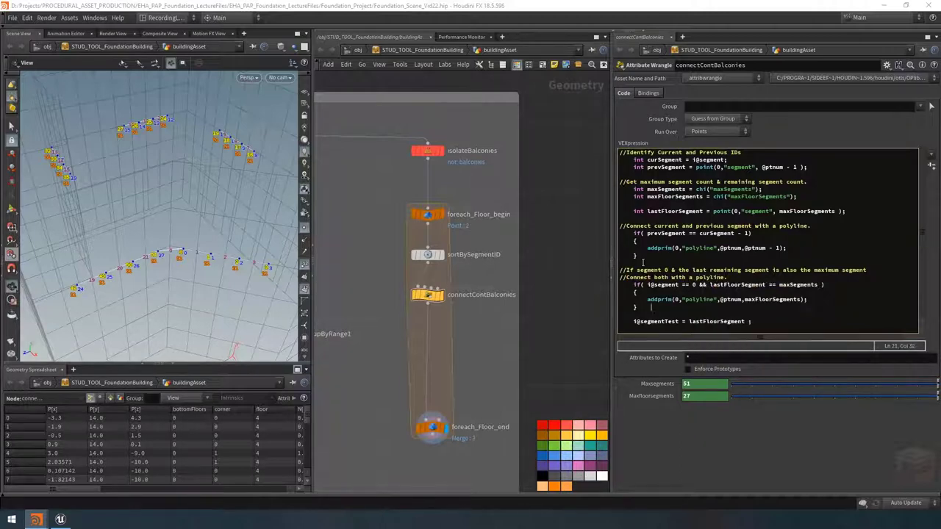
{"action": "key", "text": "Home"}
{"action": "type", "text": "//"}
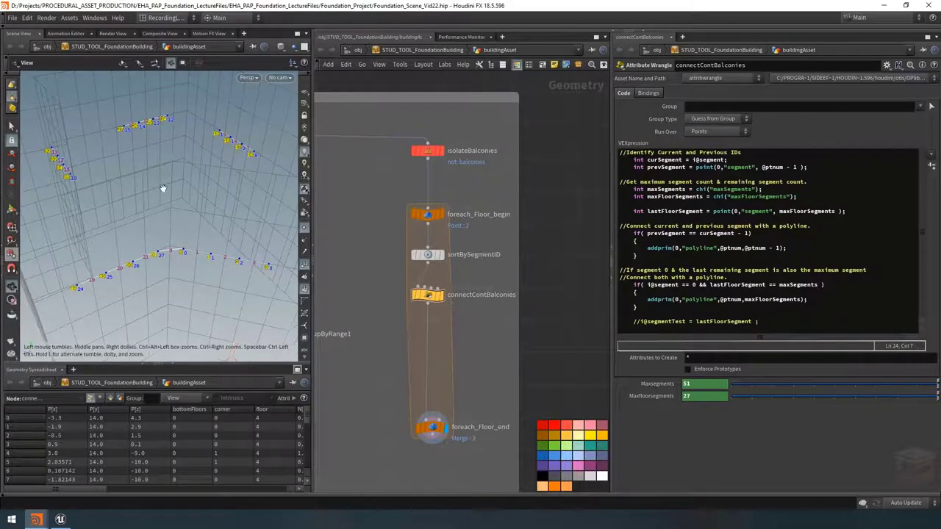
Hide the point numbers in the viewport and show the primitive numbers on the balcony lines instead
{"action": "left_click_drag", "start_coordinate": [162, 183], "coordinate": [213, 224]}
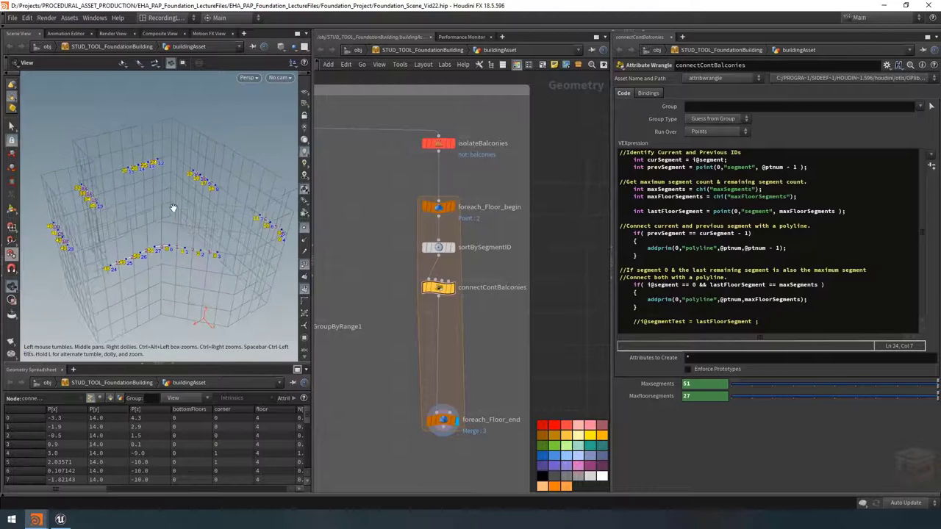
{"action": "left_click", "coordinate": [303, 266]}
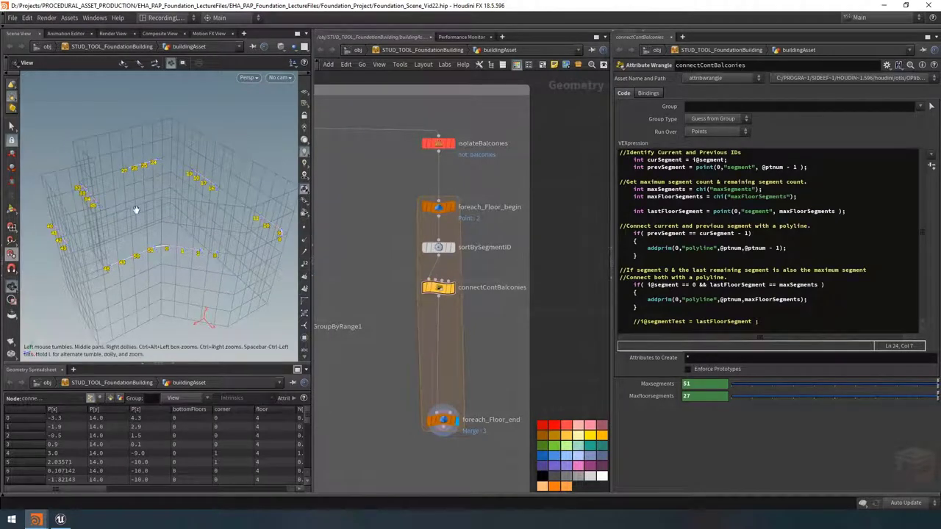
{"action": "left_click_drag", "start_coordinate": [175, 225], "coordinate": [173, 228]}
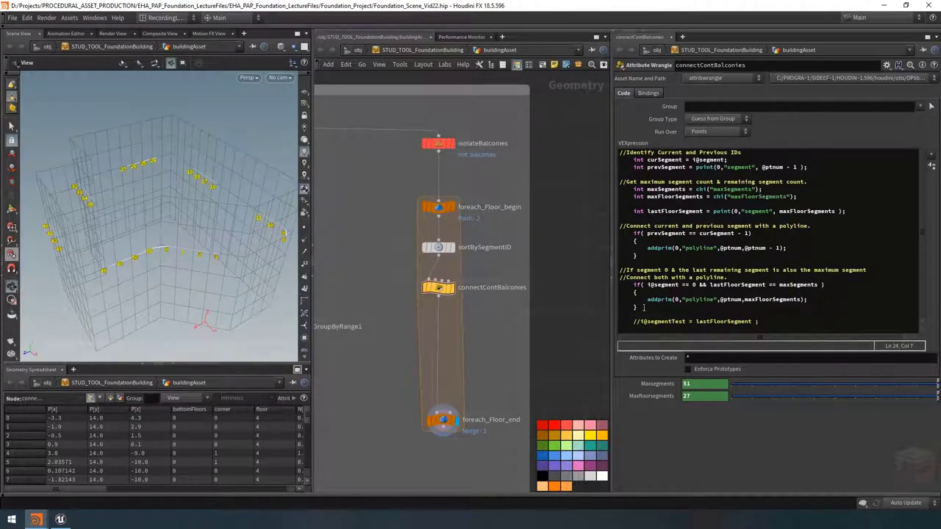
{"action": "middle_click_drag", "start_coordinate": [465, 336], "coordinate": [456, 330]}
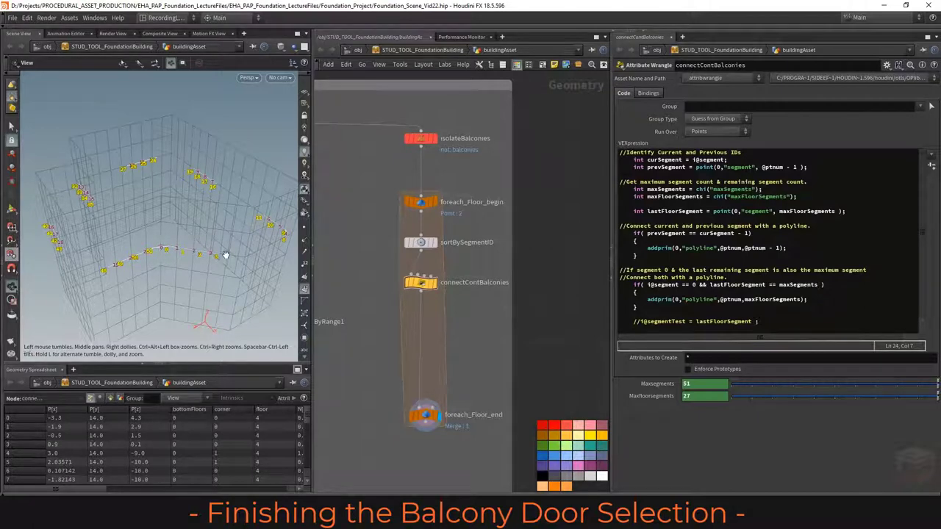
Insert a PolyPath node between connectContBalconies and foreach_Floor_end and align it in the node chain
{"action": "middle_click_drag", "start_coordinate": [464, 336], "coordinate": [461, 329]}
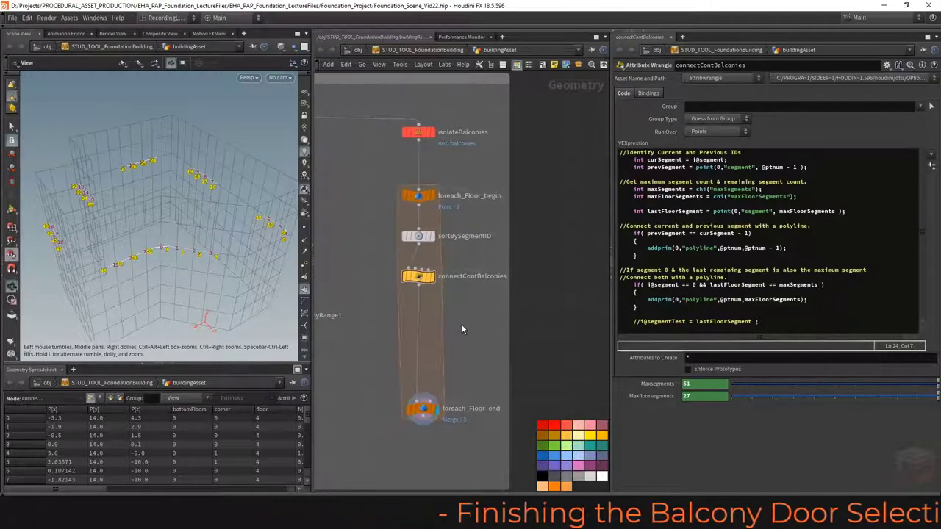
{"action": "key", "text": "Tab"}
{"action": "type", "text": "polypath"}
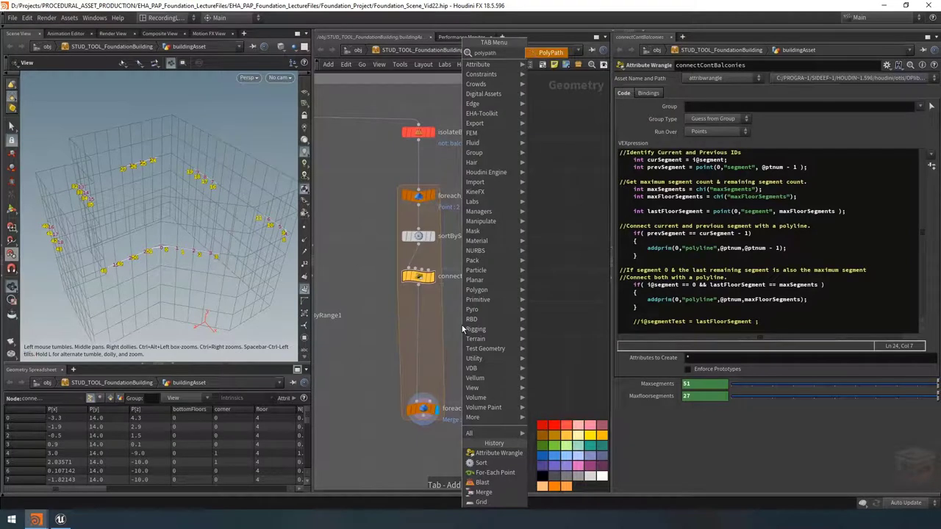
{"action": "key", "text": "Return"}
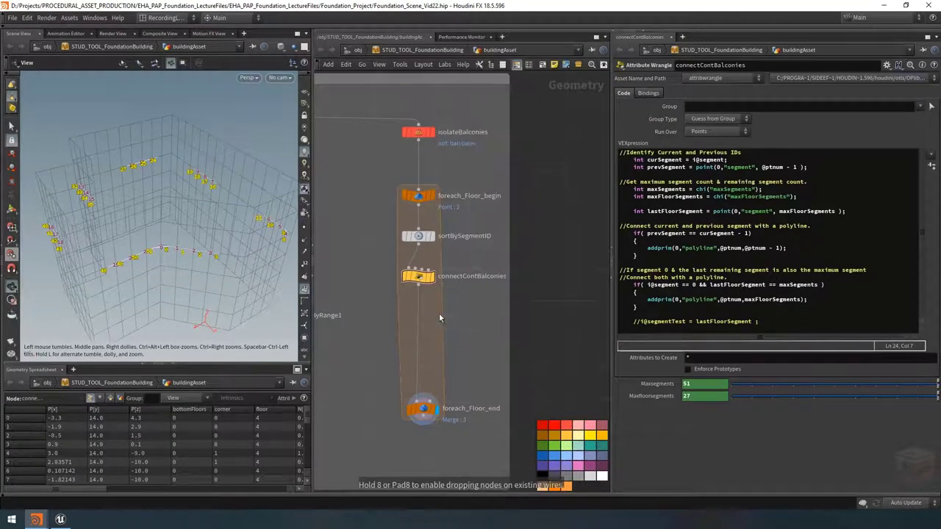
{"action": "left_click", "coordinate": [456, 321]}
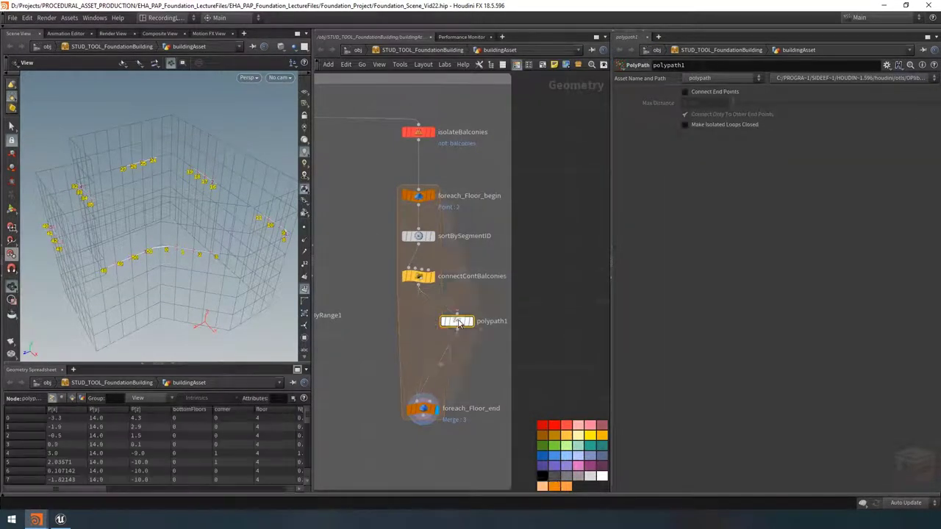
{"action": "left_click_drag", "start_coordinate": [457, 322], "coordinate": [419, 318]}
Display connectContBalconies and polypath1 in turn to compare their balcony lines
{"action": "left_click", "coordinate": [418, 277]}
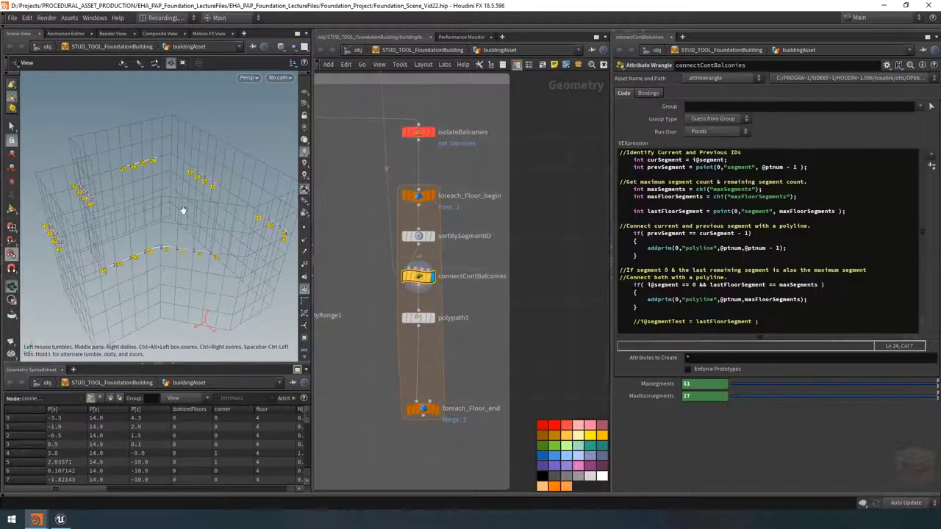
{"action": "mouse_move", "coordinate": [433, 324]}
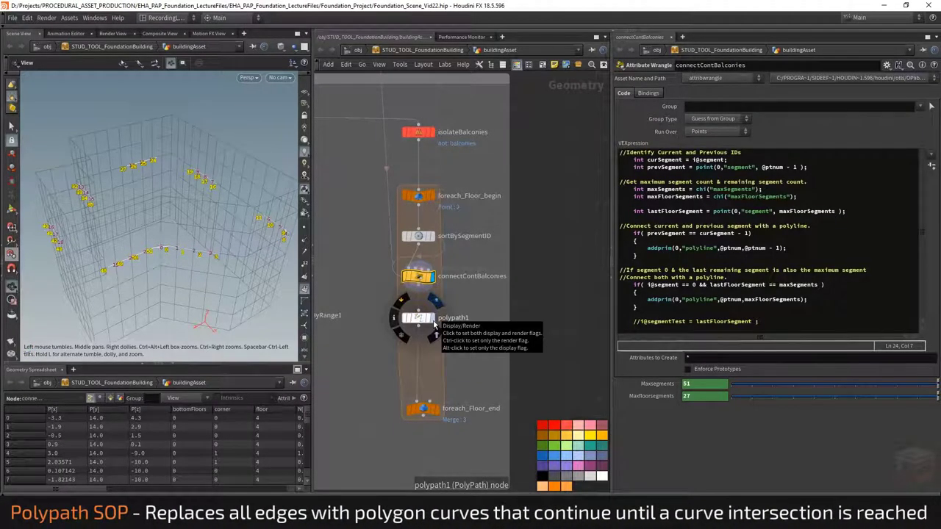
{"action": "left_click", "coordinate": [434, 324]}
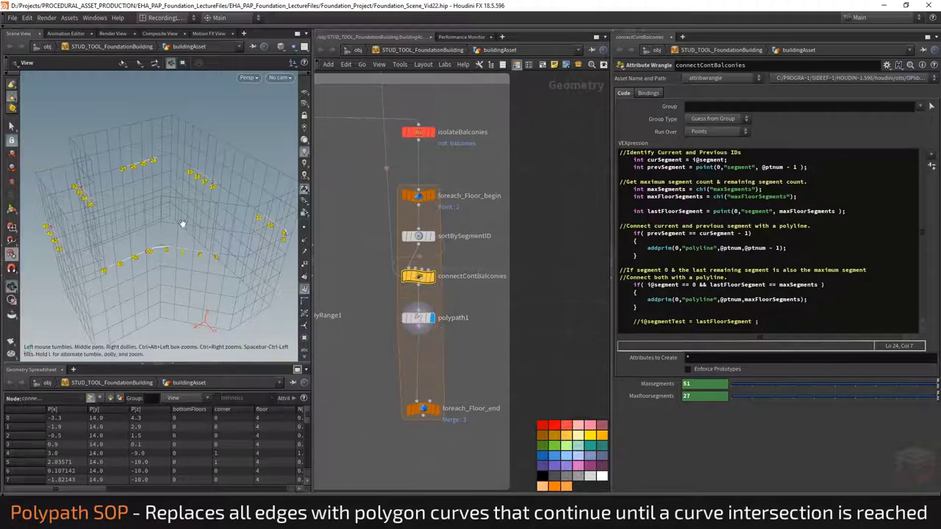
Turn off the segment scene visualizer in the viewport display options
{"action": "left_click_drag", "start_coordinate": [195, 246], "coordinate": [177, 224]}
{"action": "key", "text": "d"}
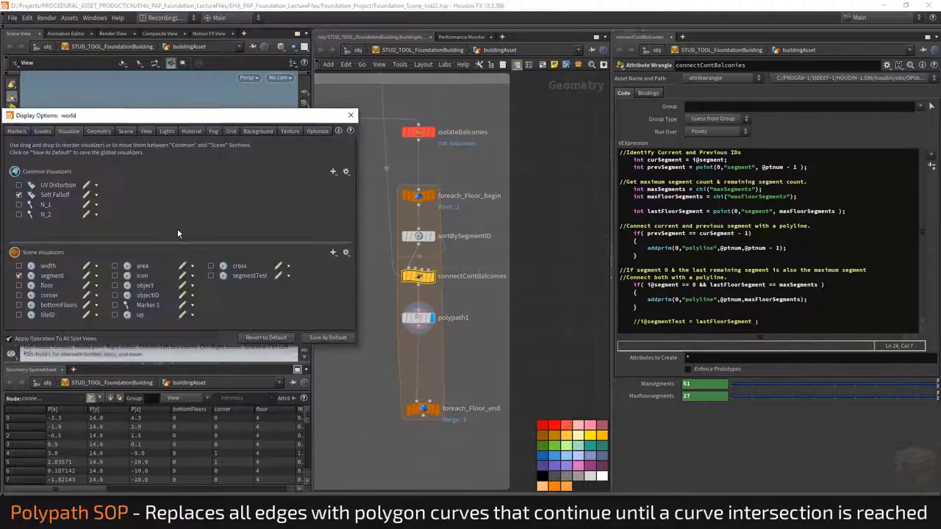
{"action": "left_click", "coordinate": [18, 275]}
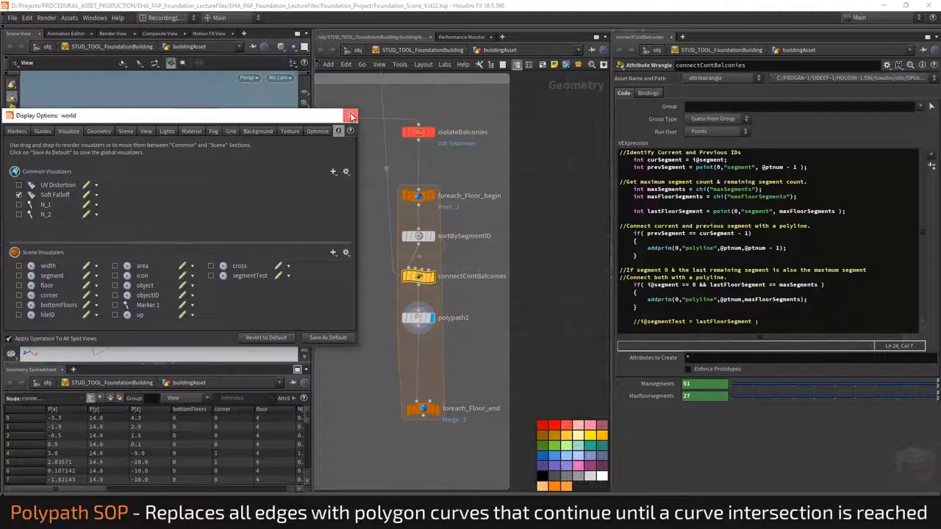
{"action": "left_click", "coordinate": [350, 115]}
Compare the primitive numbering of connectContBalconies with that of polypath1, leaving polypath1 displayed
{"action": "left_click", "coordinate": [419, 318]}
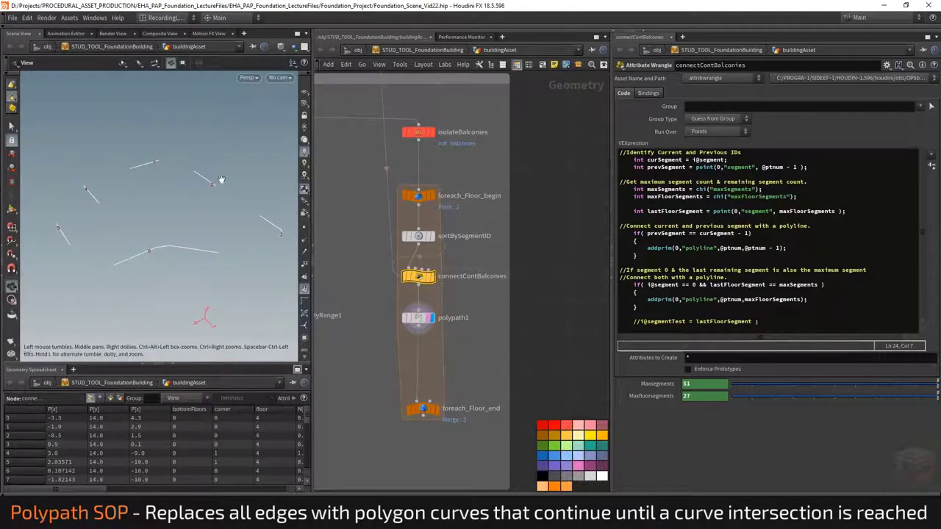
{"action": "mouse_move", "coordinate": [433, 280]}
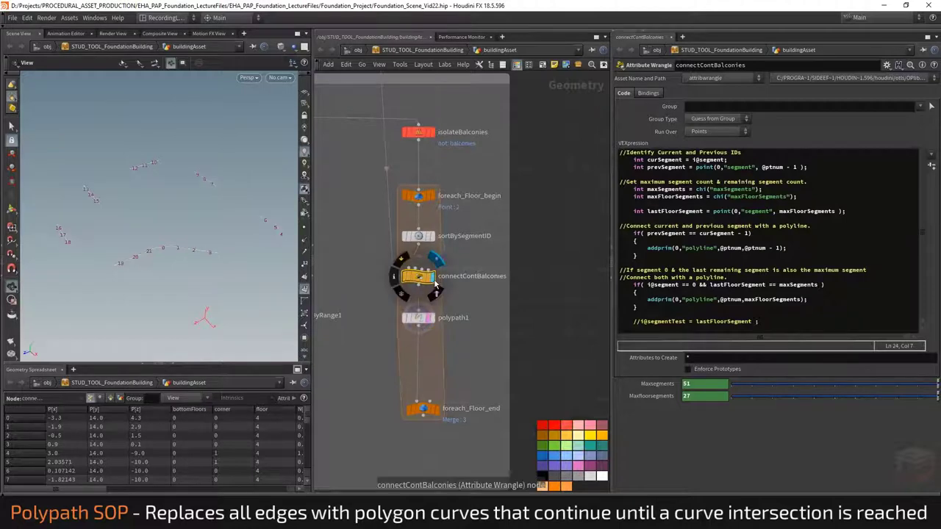
{"action": "mouse_move", "coordinate": [432, 324]}
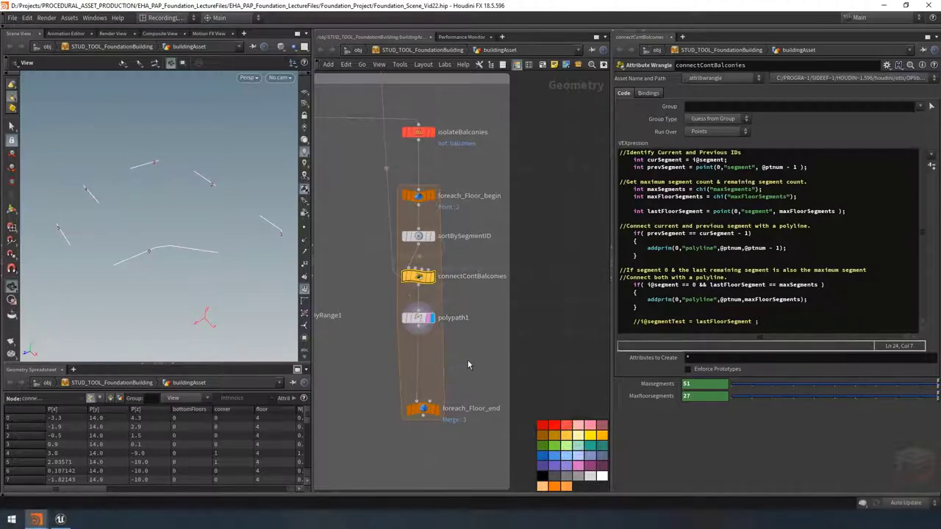
Show the point numbers again and insert a Sort node between polypath1 and foreach_Floor_end
{"action": "middle_click_drag", "start_coordinate": [468, 360], "coordinate": [433, 335]}
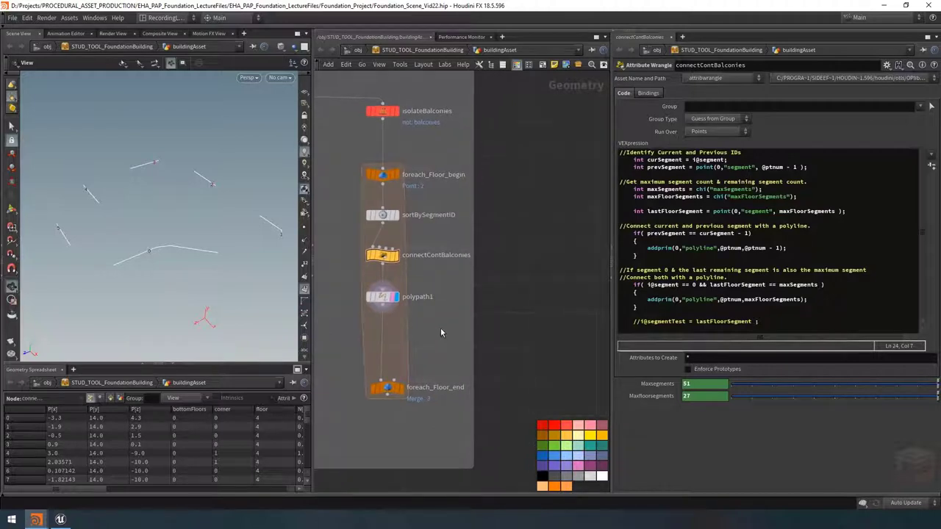
{"action": "left_click", "coordinate": [305, 263]}
{"action": "key", "text": "Tab"}
{"action": "type", "text": "sor"}
{"action": "left_click", "coordinate": [411, 341]}
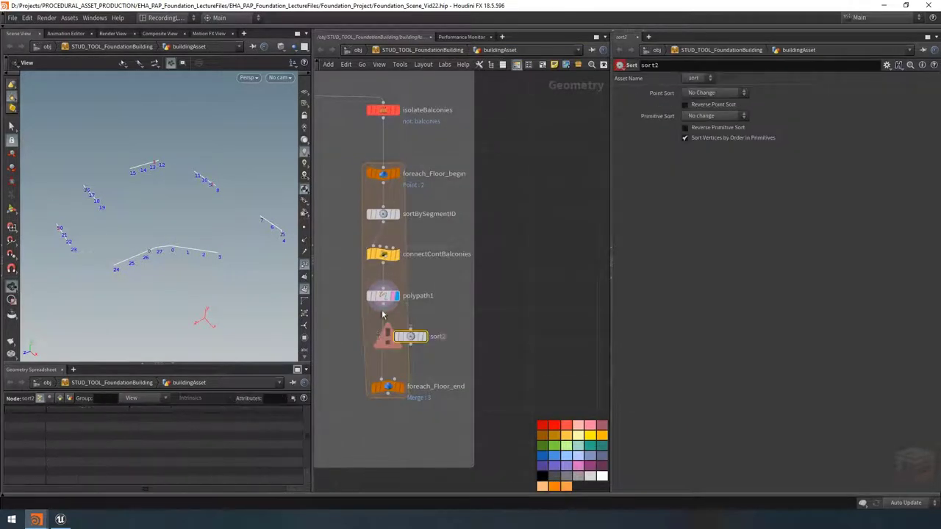
{"action": "mouse_move", "coordinate": [381, 340]}
{"action": "left_mouse_down"}
{"action": "mouse_move", "coordinate": [369, 340]}
{"action": "mouse_move", "coordinate": [383, 339]}
{"action": "left_mouse_up"}
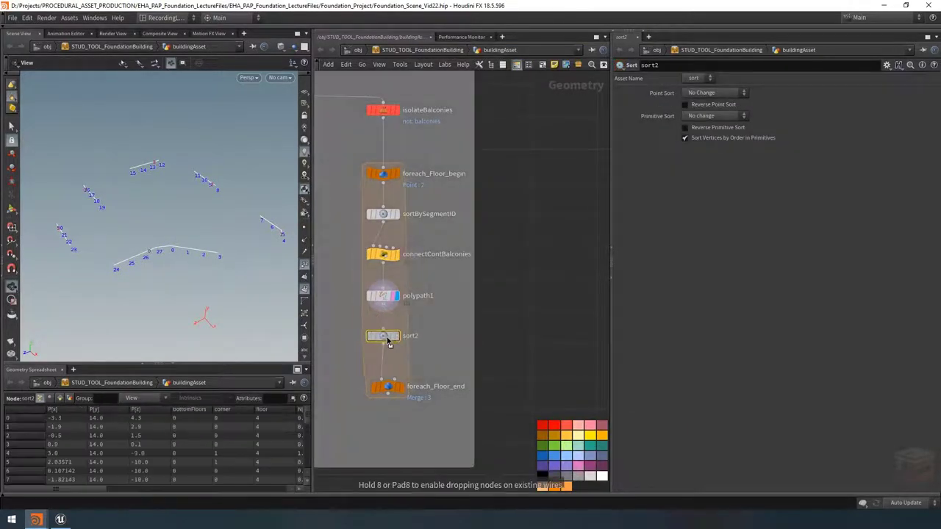
Set the new Sort node's Point Sort to By Vertex Order and display that node
{"action": "left_click", "coordinate": [720, 96]}
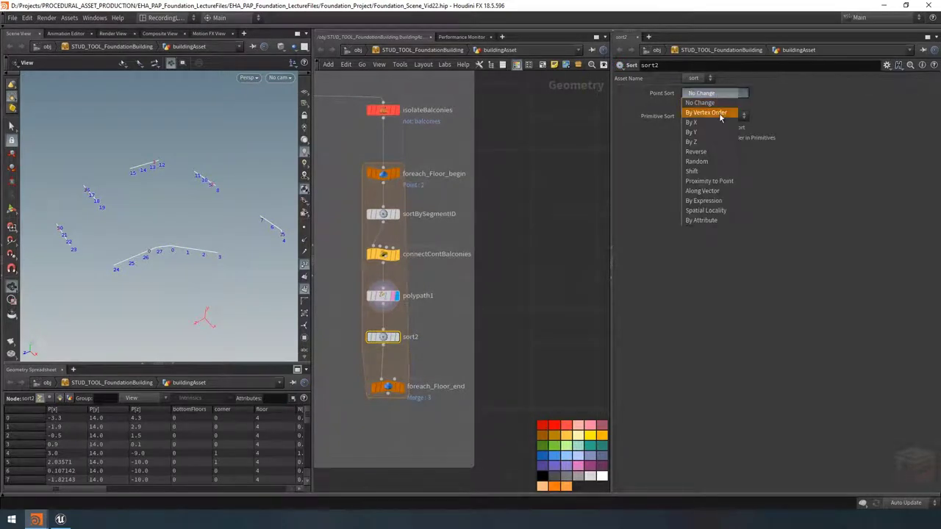
{"action": "left_click", "coordinate": [720, 113]}
{"action": "mouse_move", "coordinate": [396, 341]}
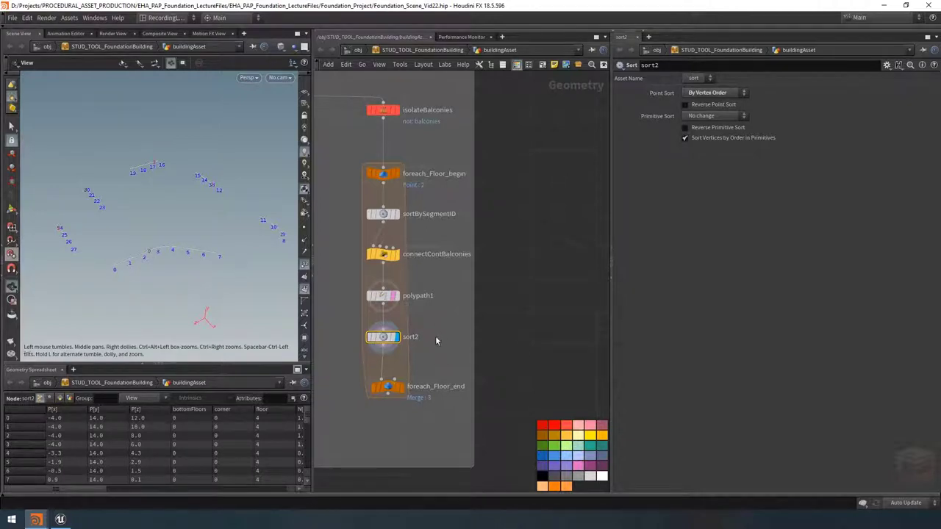
Select the foreach_Floor_end node and make it the displayed node
{"action": "left_click", "coordinate": [395, 380]}
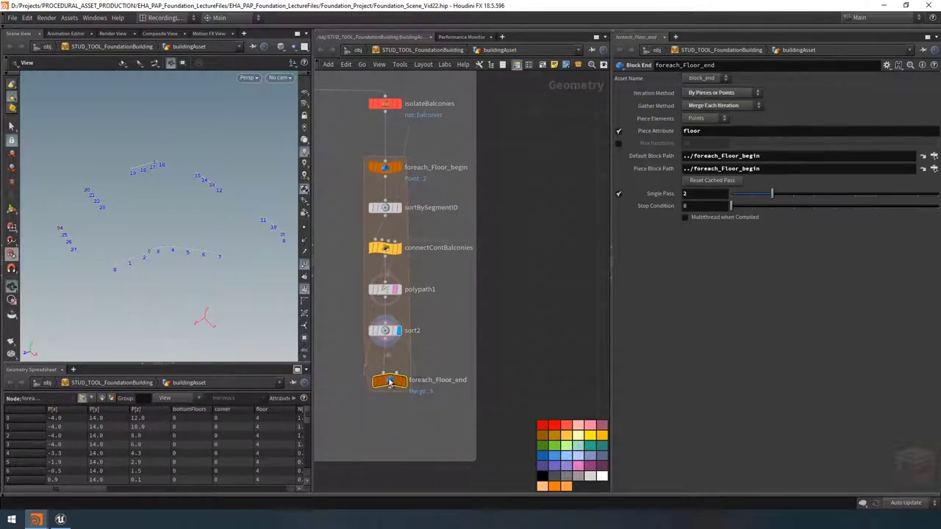
{"action": "scroll", "coordinate": [396, 402], "scroll_direction": "down", "scroll_amount": 3}
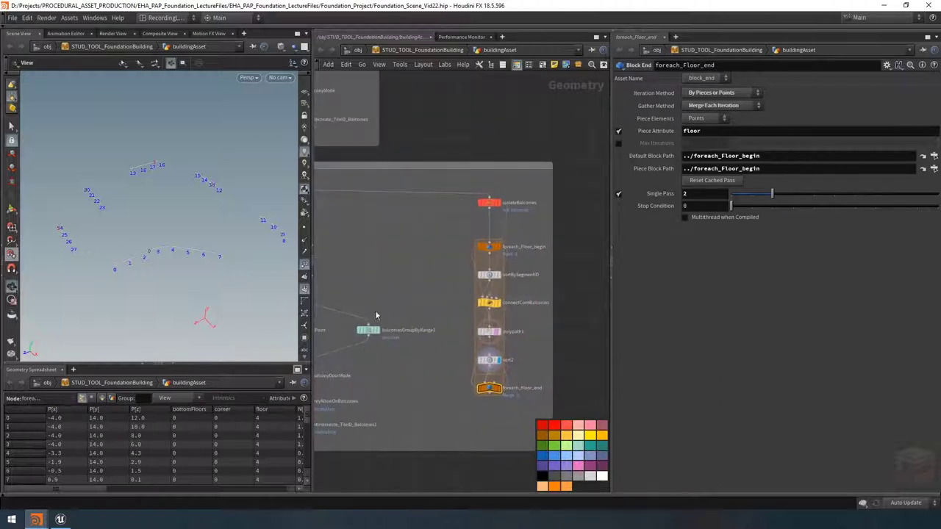
{"action": "key", "text": "f"}
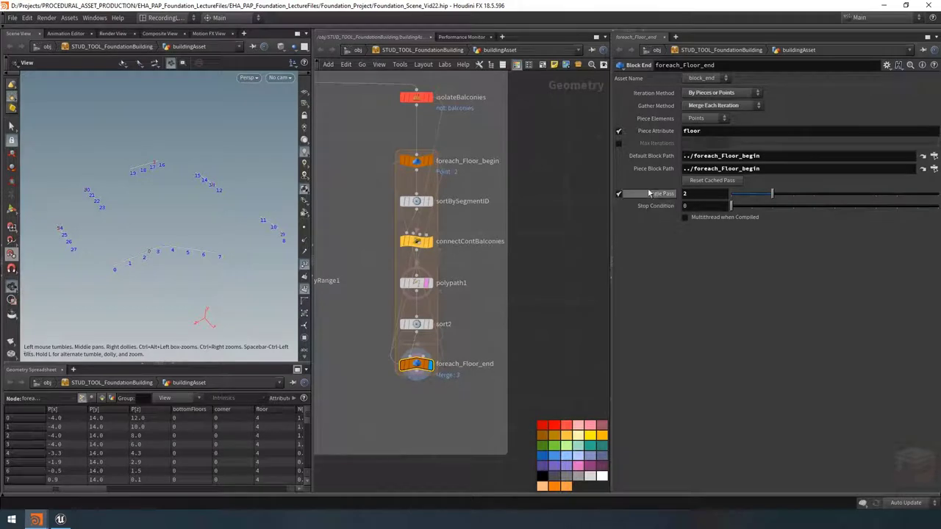
Turn off Single Pass on foreach_Floor_end and show the points as markers instead of numbers to inspect the polylines on all floors
{"action": "left_click", "coordinate": [618, 193]}
{"action": "left_click_drag", "start_coordinate": [195, 204], "coordinate": [256, 185]}
{"action": "left_click", "coordinate": [304, 226]}
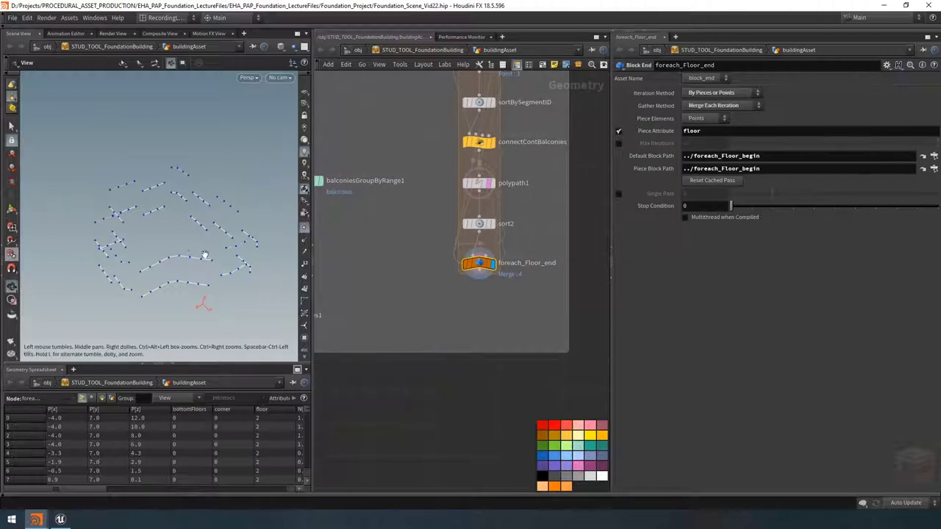
{"action": "left_click_drag", "start_coordinate": [204, 256], "coordinate": [201, 234]}
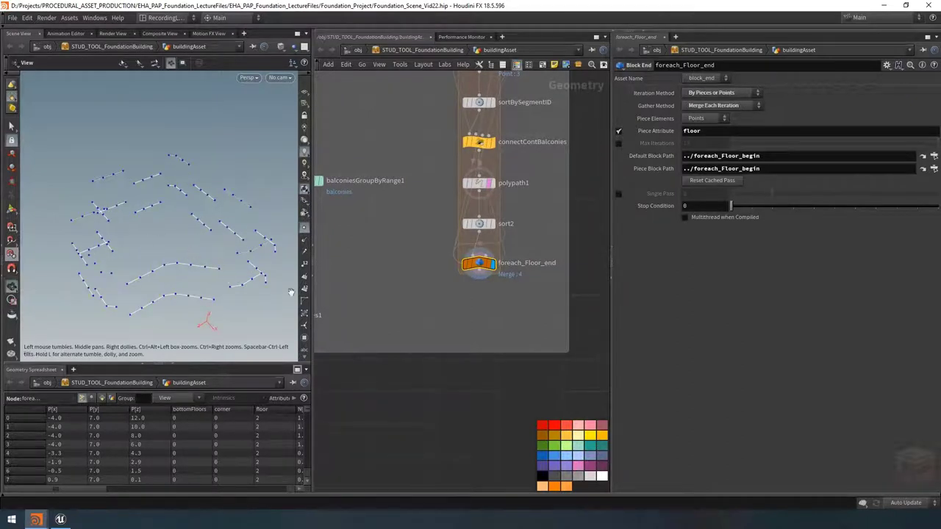
Display the foreach_Tile_end node and widen the viewport to examine the balconies on the complete building
{"action": "scroll", "coordinate": [451, 294], "scroll_direction": "down", "scroll_amount": 5}
{"action": "middle_click_drag", "start_coordinate": [451, 294], "coordinate": [420, 380]}
{"action": "scroll", "coordinate": [435, 370], "scroll_direction": "up", "scroll_amount": 2}
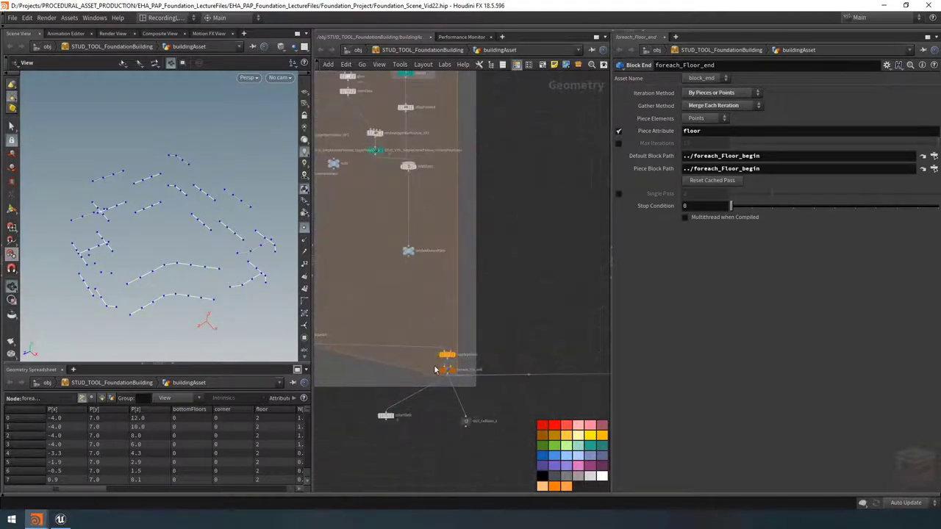
{"action": "scroll", "coordinate": [435, 370], "scroll_direction": "up", "scroll_amount": 3}
{"action": "left_click", "coordinate": [447, 371]}
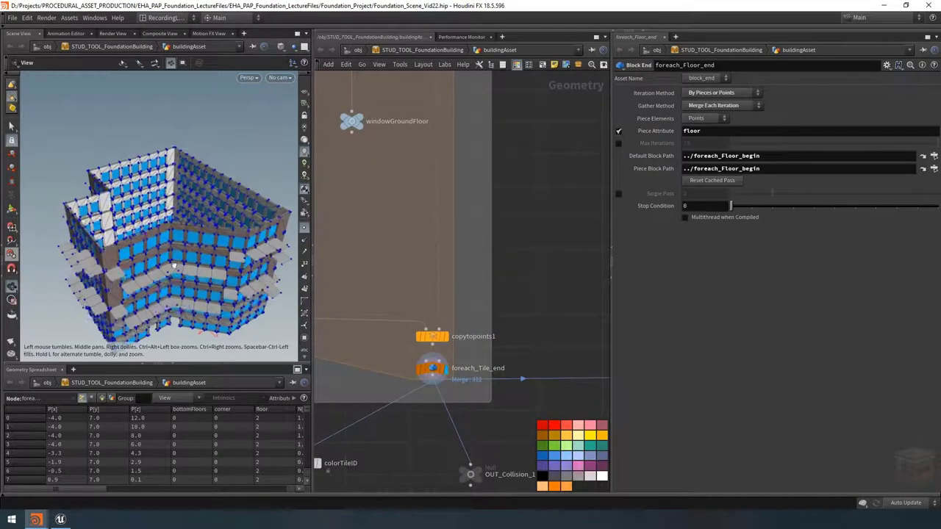
{"action": "left_click_drag", "start_coordinate": [310, 221], "coordinate": [419, 220]}
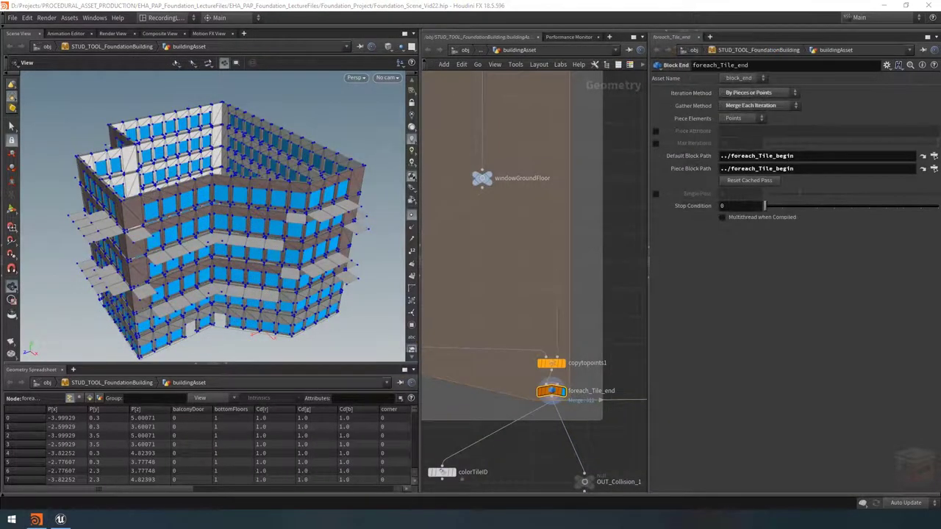
Return to the foreach_Floor_end node at the end of the balcony loop
{"action": "scroll", "coordinate": [529, 224], "scroll_direction": "down", "scroll_amount": 5}
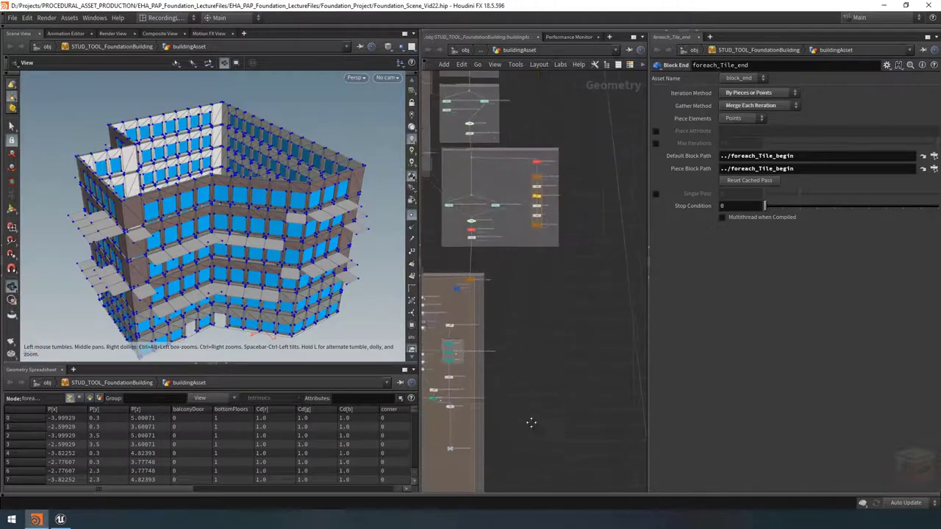
{"action": "scroll", "coordinate": [543, 235], "scroll_direction": "up", "scroll_amount": 5}
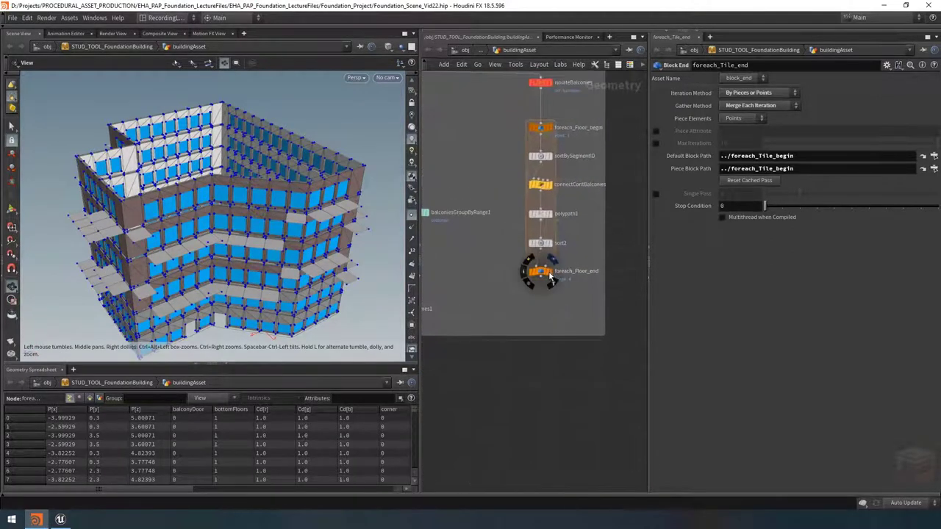
Display the foreach_Floor_end output in the viewport and turn on the group list overlay
{"action": "left_click", "coordinate": [550, 276]}
{"action": "left_click_drag", "start_coordinate": [266, 213], "coordinate": [143, 236]}
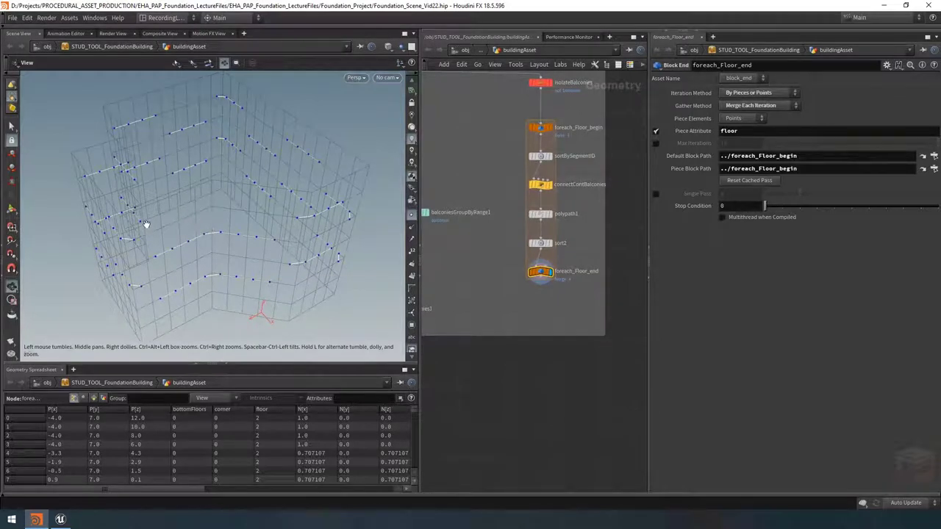
{"action": "middle_click_drag", "start_coordinate": [551, 328], "coordinate": [557, 321]}
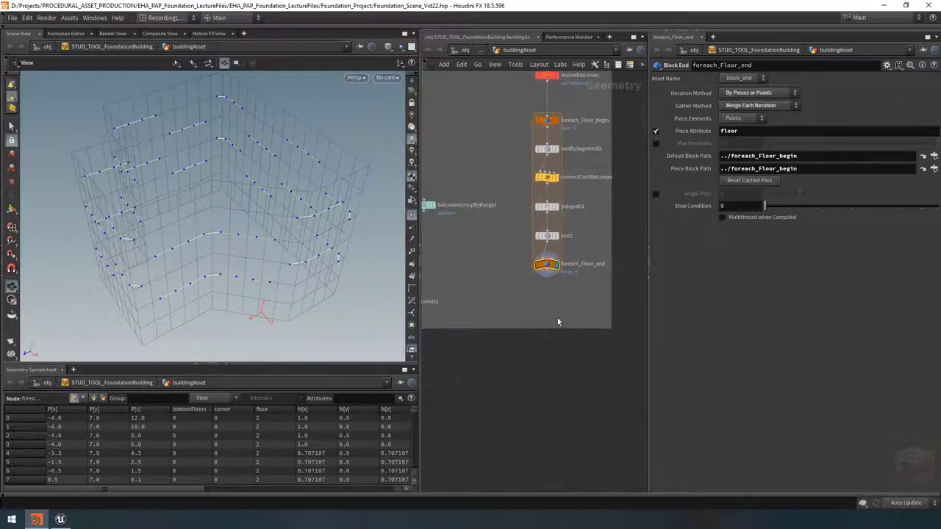
{"action": "left_click", "coordinate": [412, 325]}
Add a Blast node below foreach_Floor_end and wire it to that node's output
{"action": "key", "text": "Tab"}
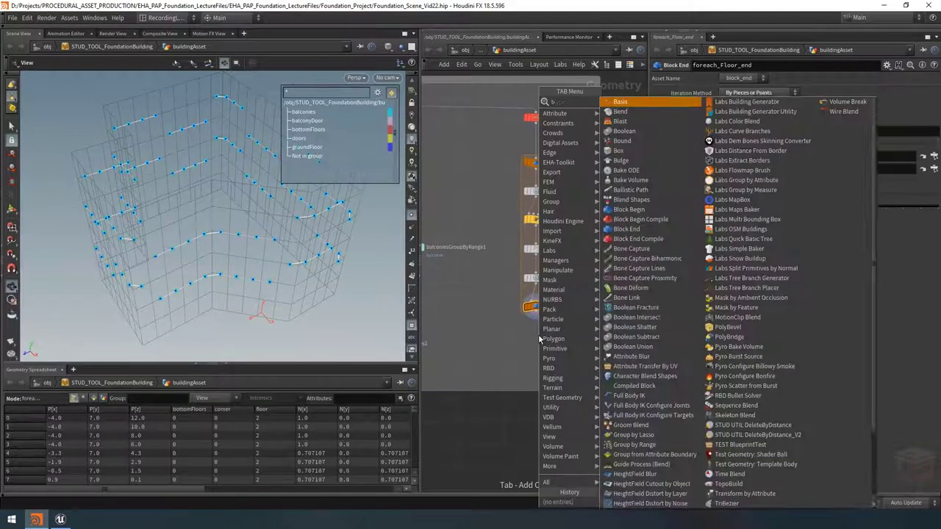
{"action": "key", "text": "Return"}
{"action": "left_click", "coordinate": [500, 347]}
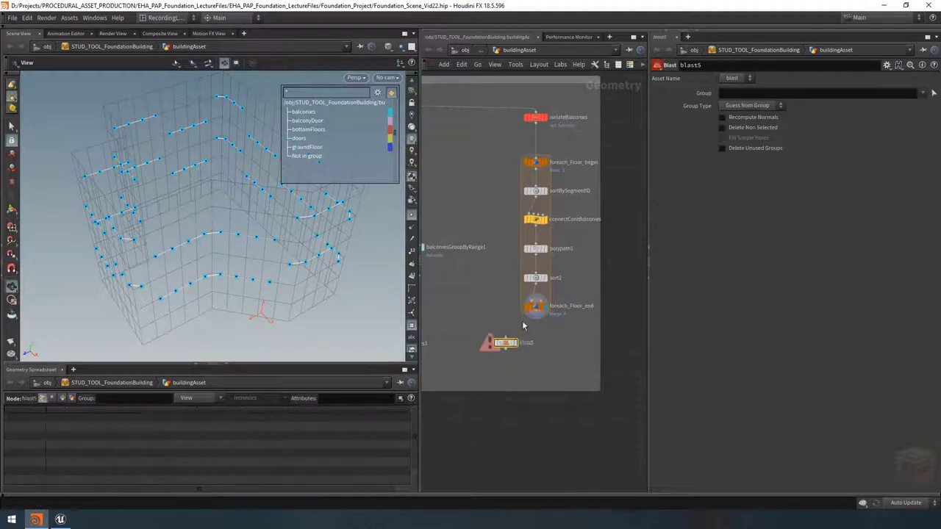
{"action": "left_click", "coordinate": [502, 340]}
{"action": "left_click", "coordinate": [539, 316]}
Rename the new Blast node removeCorners and place it just below the floor loop
{"action": "double_click", "coordinate": [528, 347]}
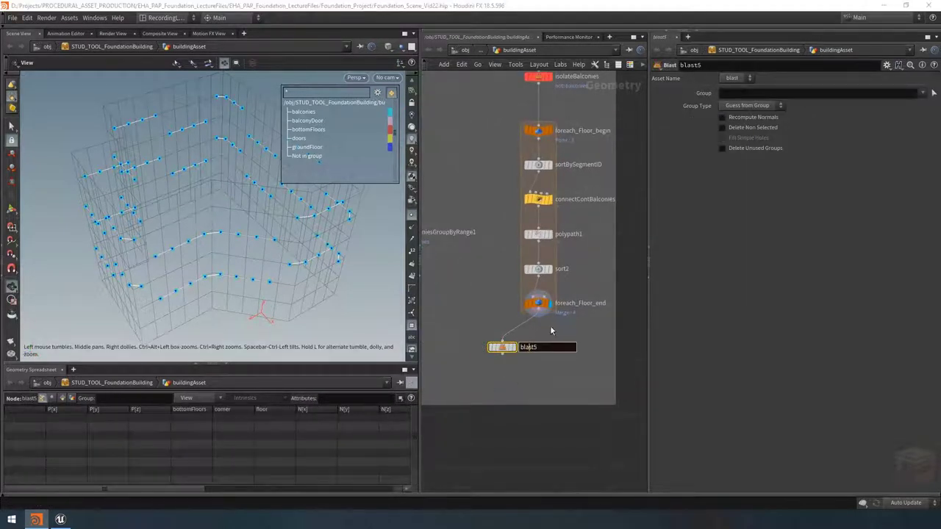
{"action": "type", "text": "remove"}
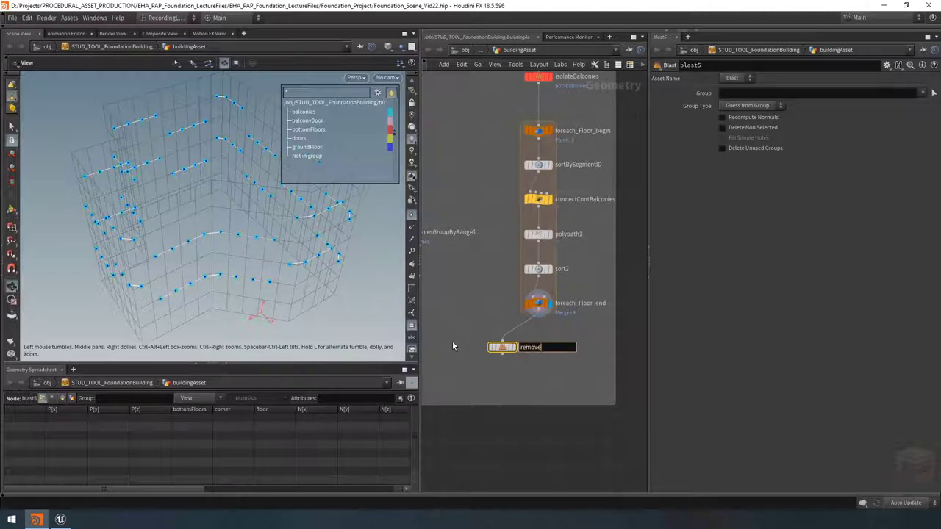
{"action": "type", "text": "Corners"}
{"action": "key", "text": "Return"}
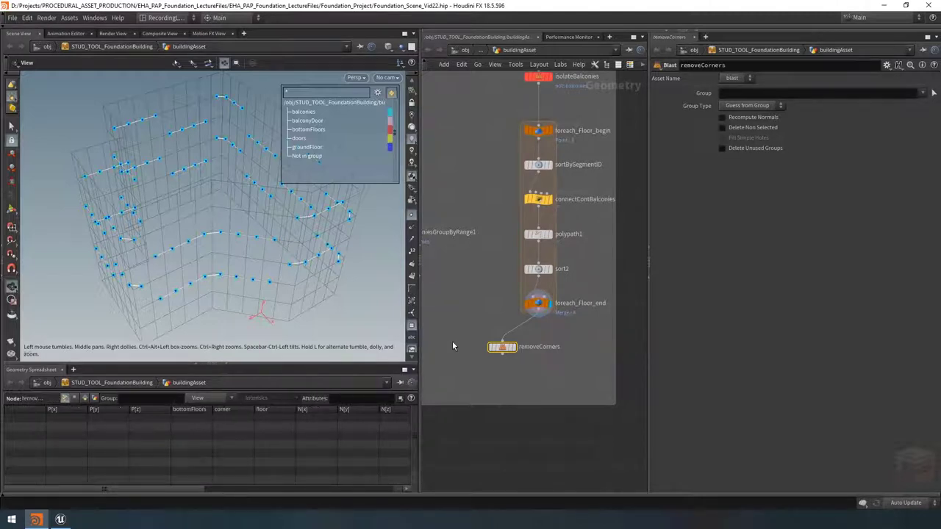
{"action": "left_click_drag", "start_coordinate": [503, 346], "coordinate": [498, 342]}
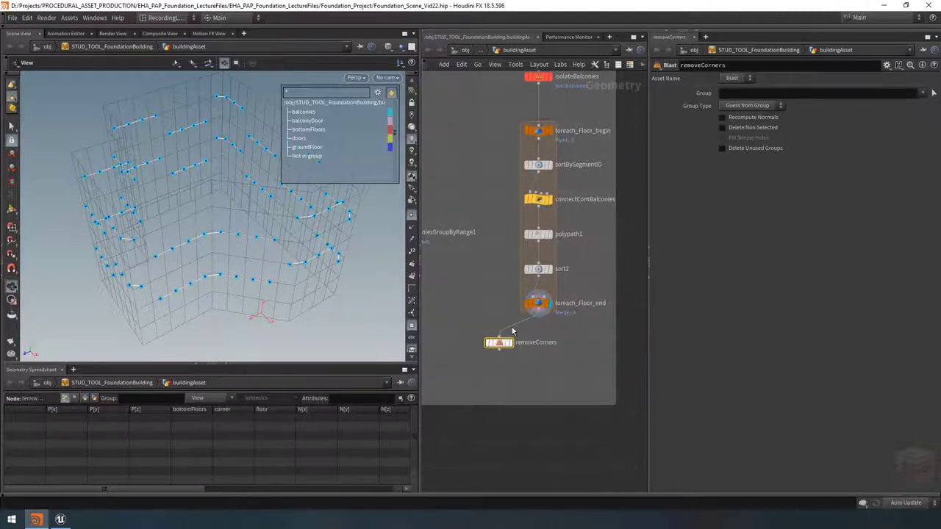
Colour the removeCorners node red and display its output
{"action": "left_click", "coordinate": [605, 65]}
{"action": "left_click", "coordinate": [591, 425]}
{"action": "scroll", "coordinate": [464, 263], "scroll_direction": "up", "scroll_amount": 1}
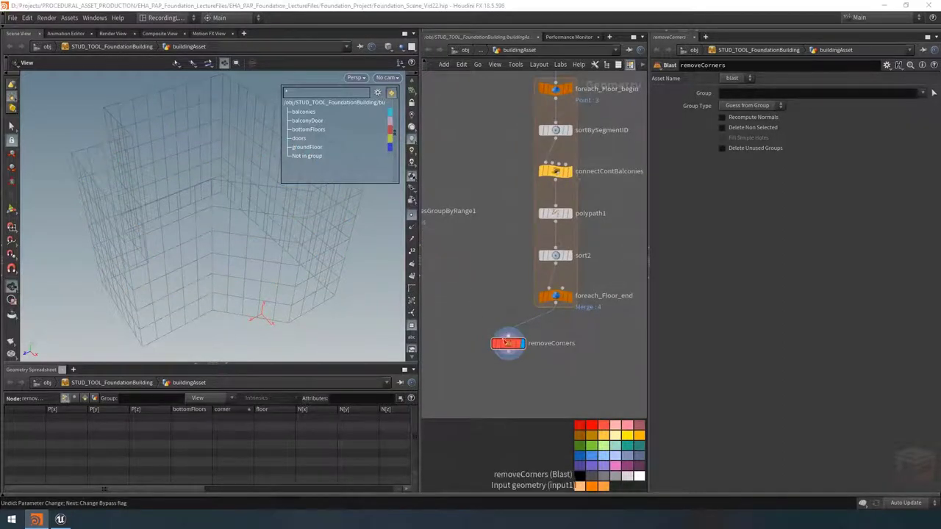
Examine the point and primitive groups reaching removeCorners with the node bypassed, looking for a corner group
{"action": "mouse_move", "coordinate": [527, 336]}
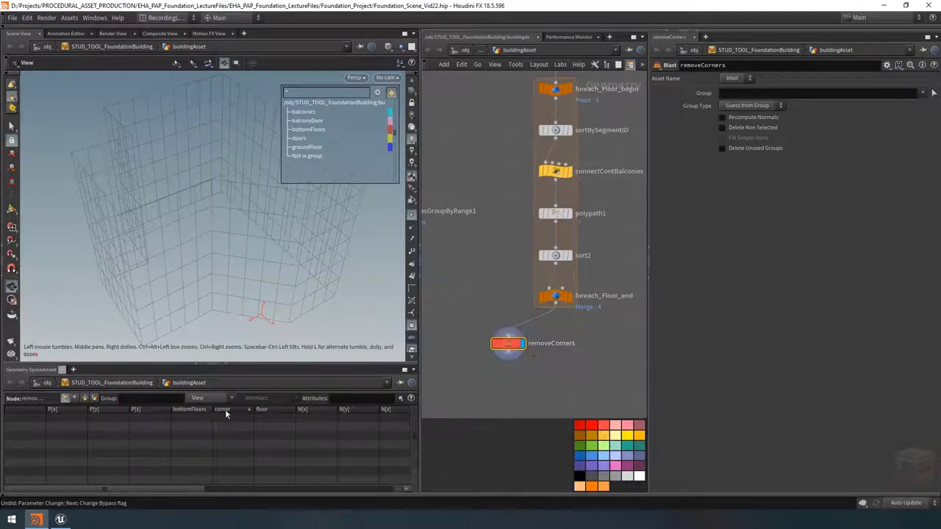
{"action": "left_click", "coordinate": [494, 349]}
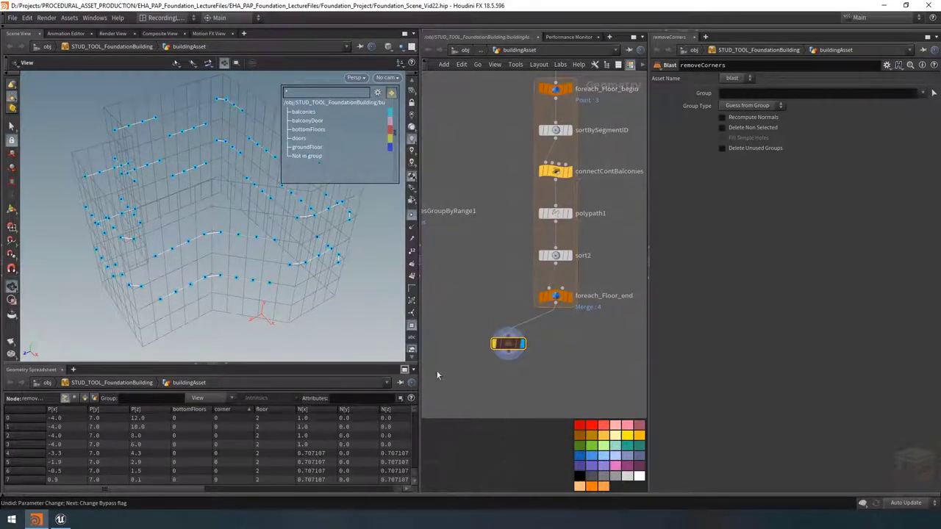
{"action": "left_click", "coordinate": [923, 95]}
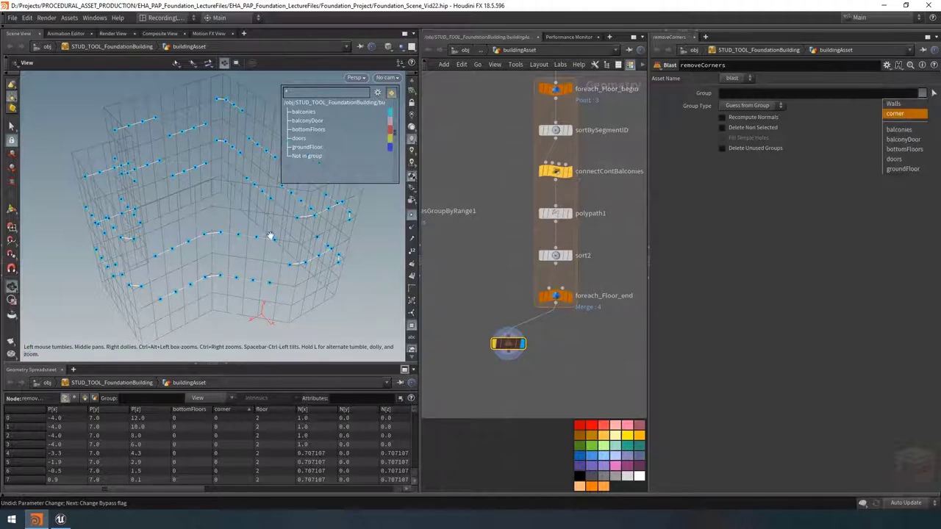
{"action": "left_click", "coordinate": [378, 93]}
{"action": "left_click", "coordinate": [378, 92]}
{"action": "left_click", "coordinate": [397, 114]}
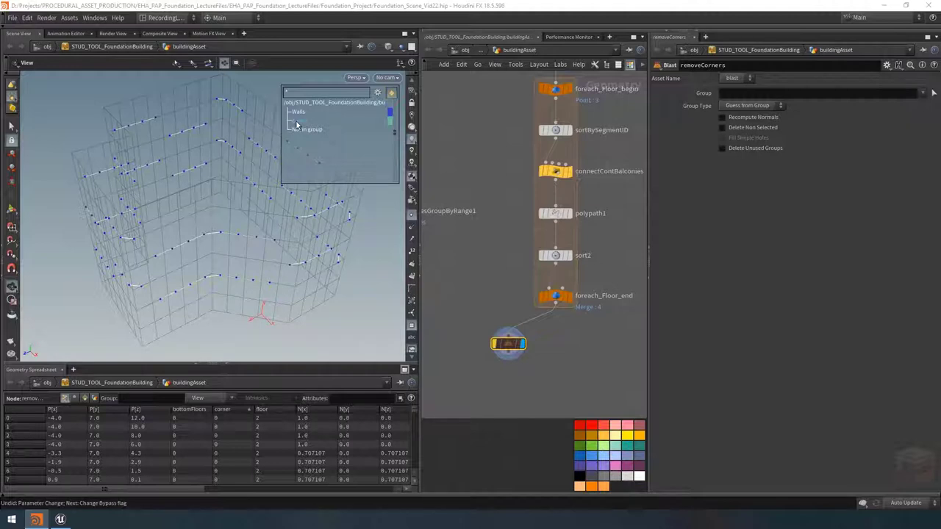
{"action": "left_click", "coordinate": [378, 93]}
{"action": "left_click", "coordinate": [397, 121]}
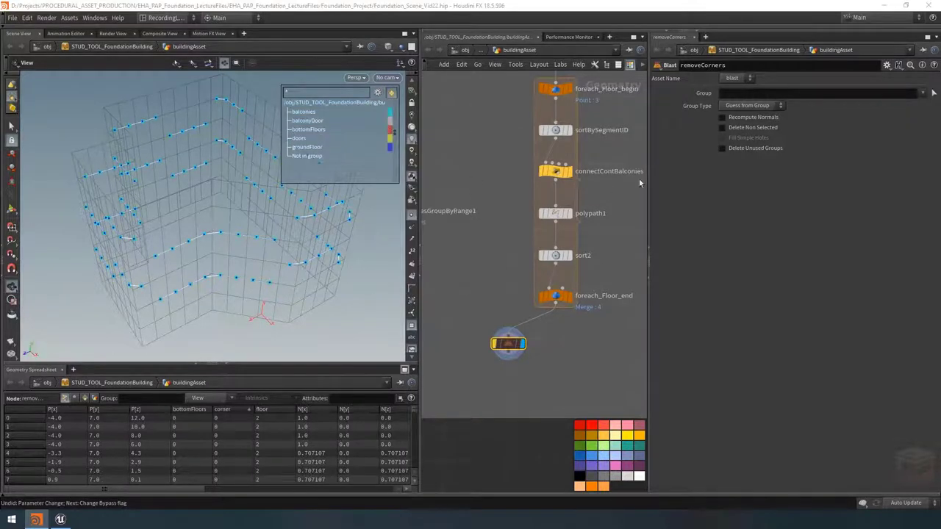
{"action": "mouse_move", "coordinate": [502, 345]}
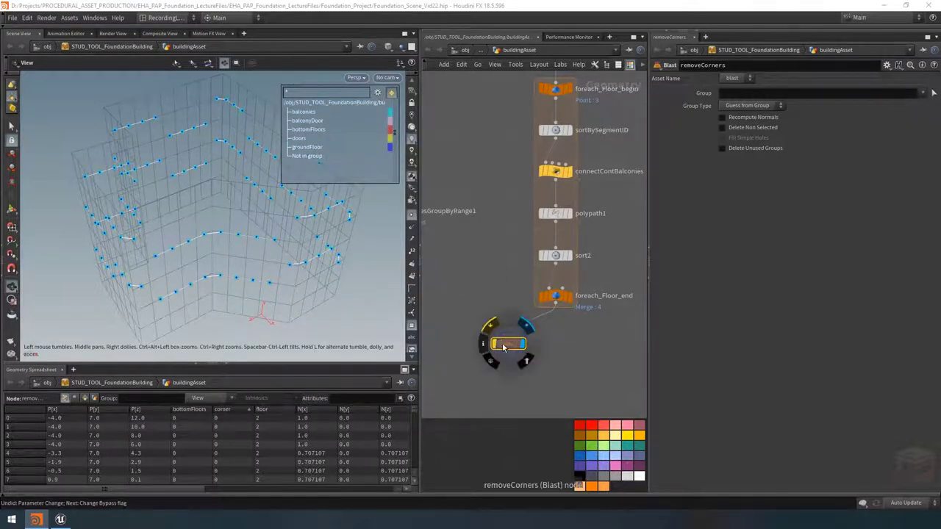
{"action": "left_click", "coordinate": [752, 128]}
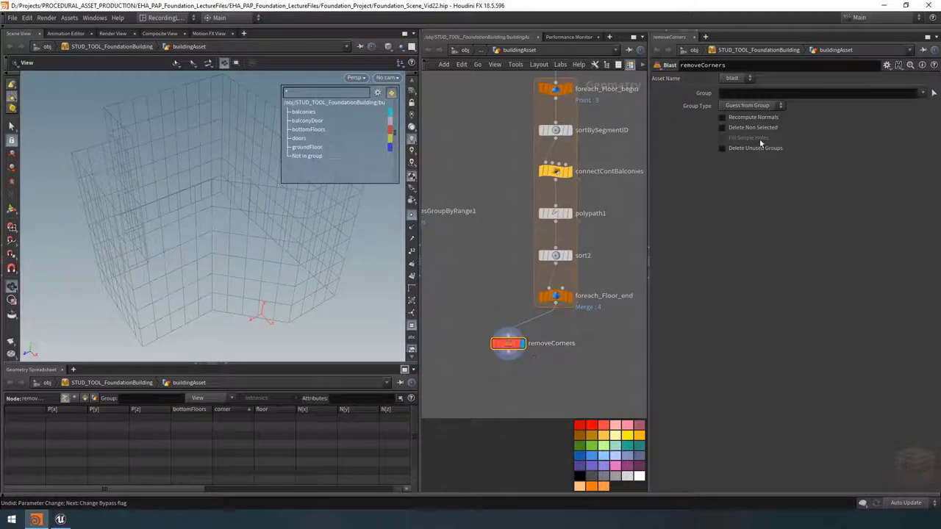
{"action": "left_click", "coordinate": [753, 92]}
{"action": "type", "text": "@"}
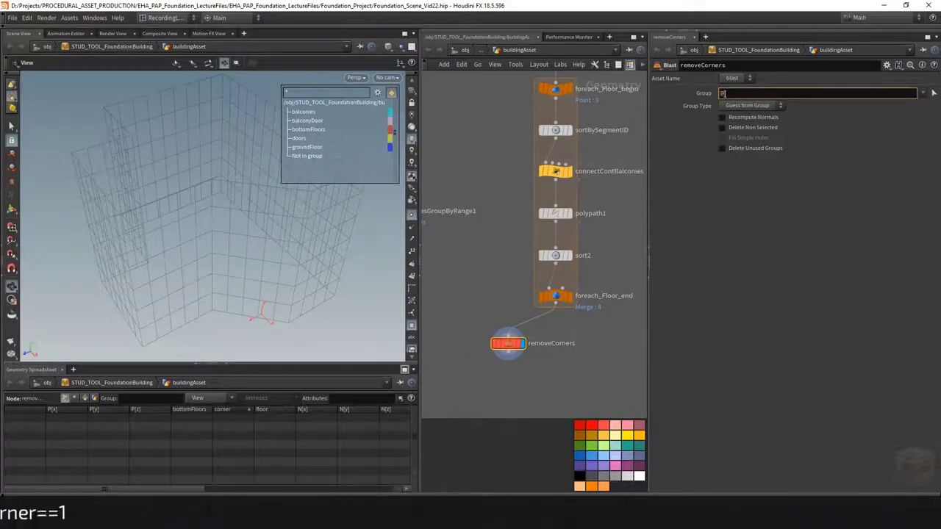
{"action": "type", "text": "corner==1"}
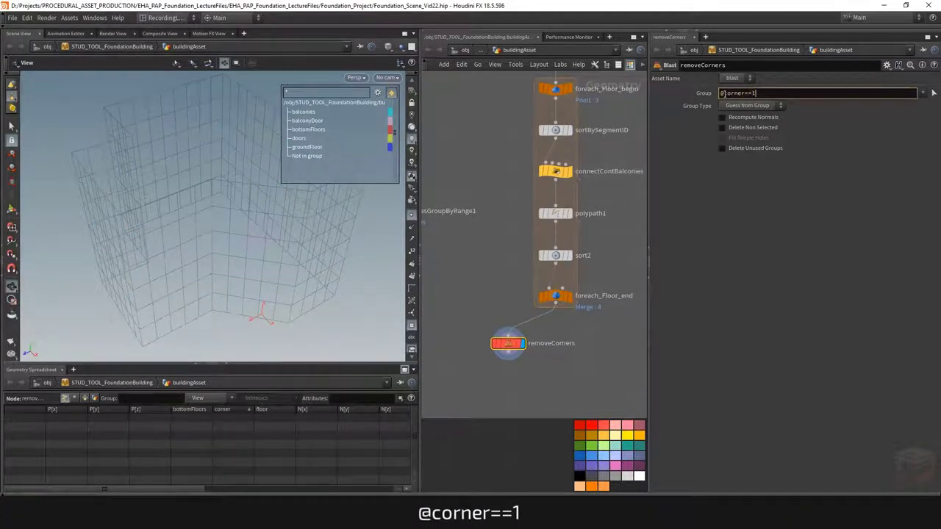
{"action": "key", "text": "Return"}
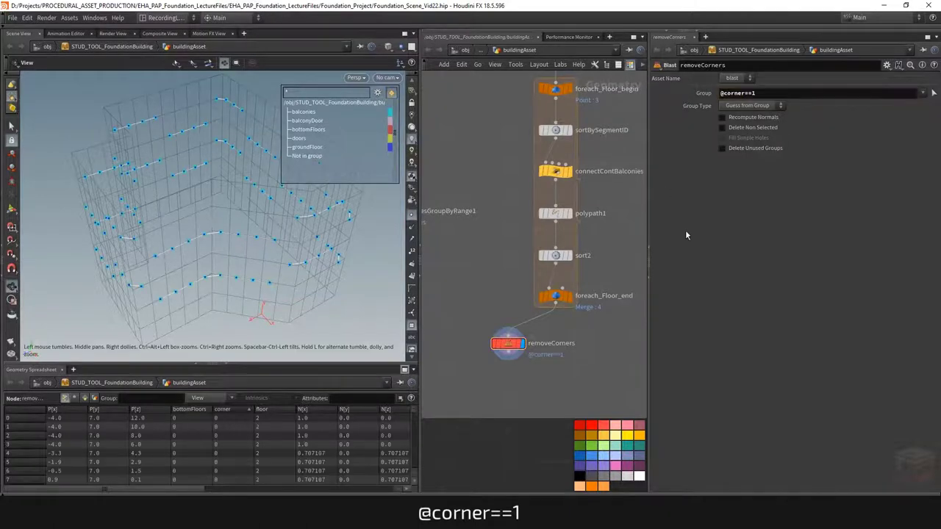
{"action": "left_click", "coordinate": [750, 105]}
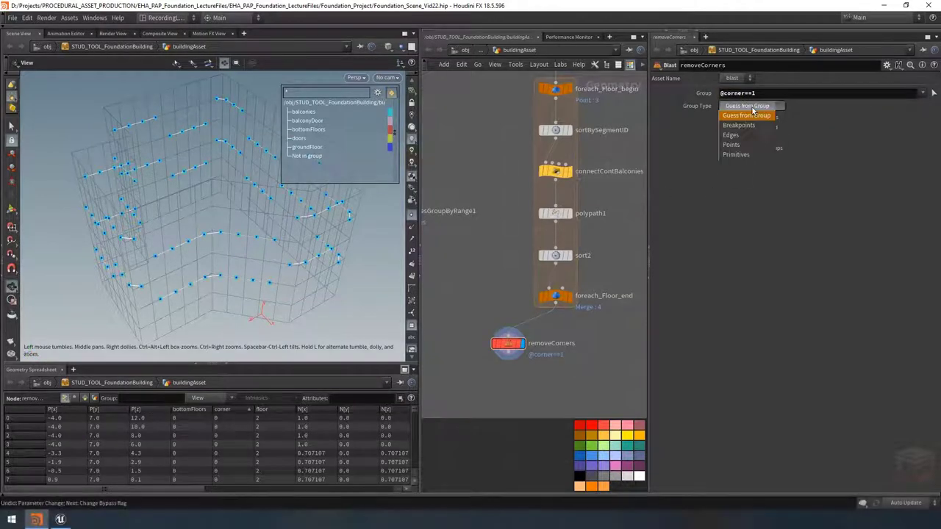
{"action": "left_click", "coordinate": [742, 145]}
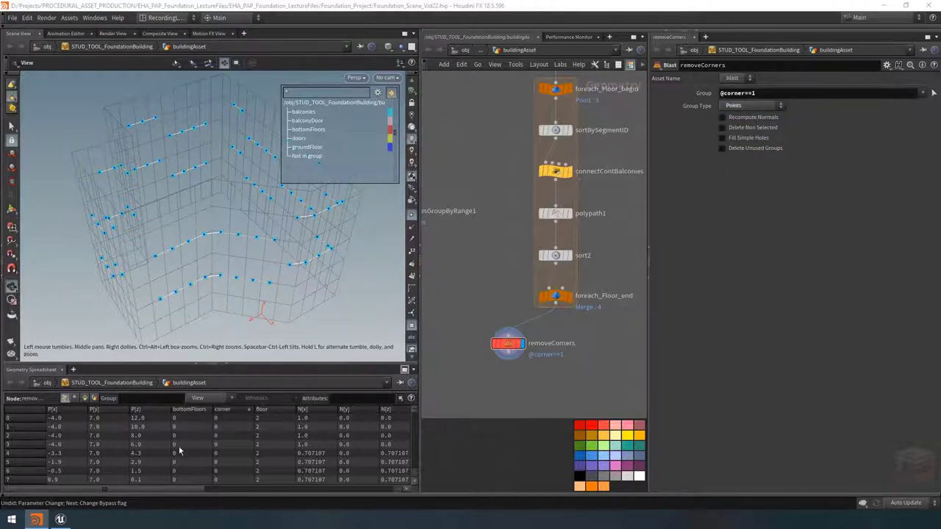
Sort the point attributes by corner and compare the points with removeCorners bypassed and active
{"action": "left_click", "coordinate": [232, 411]}
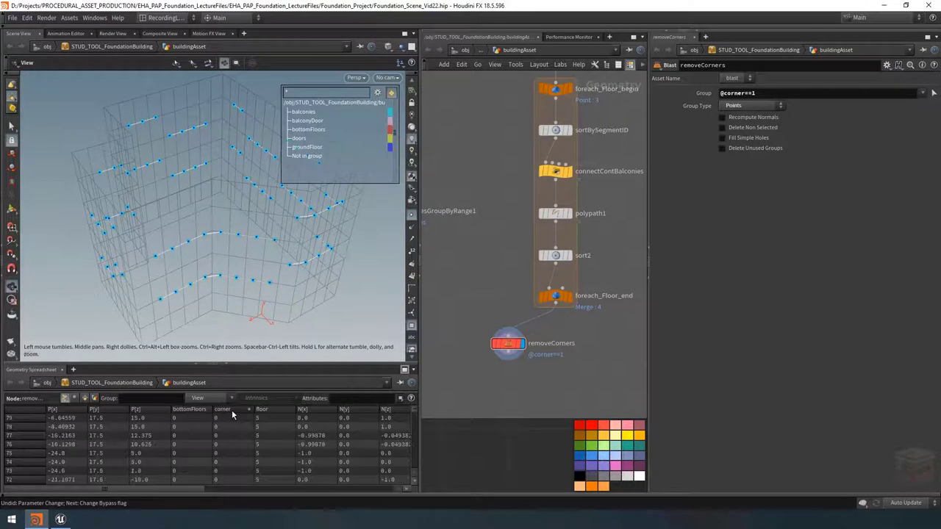
{"action": "left_click", "coordinate": [493, 346]}
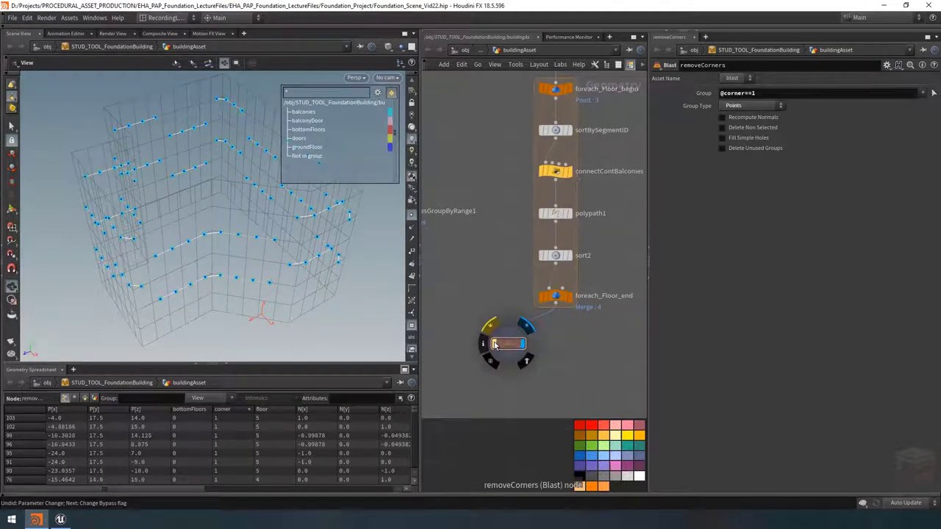
{"action": "left_click", "coordinate": [494, 346]}
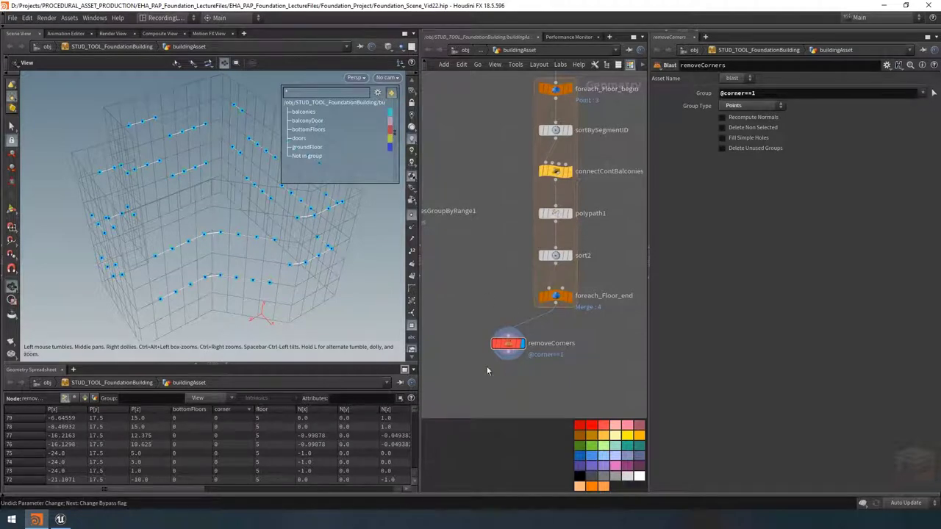
Show primitive numbers on the balcony curves in the viewport
{"action": "left_click_drag", "start_coordinate": [236, 225], "coordinate": [311, 290]}
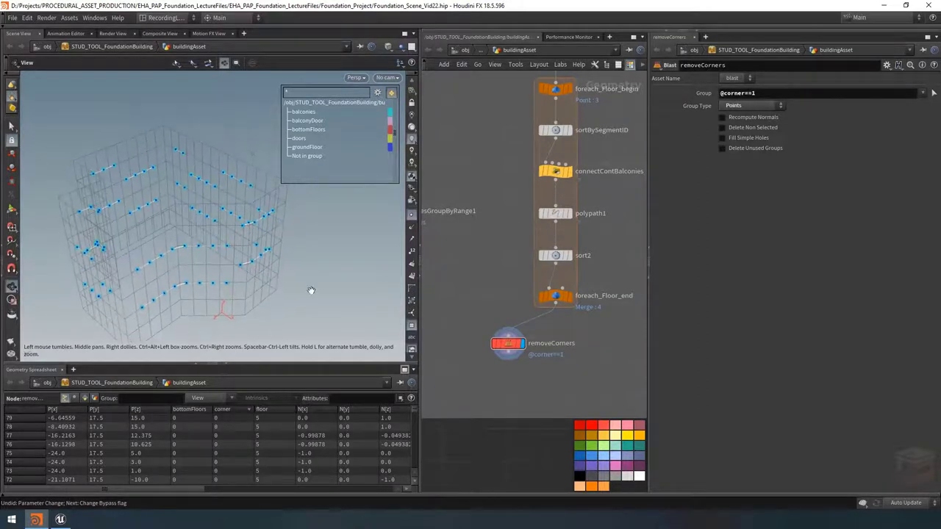
{"action": "left_click", "coordinate": [410, 277]}
{"action": "left_click_drag", "start_coordinate": [183, 228], "coordinate": [260, 241]}
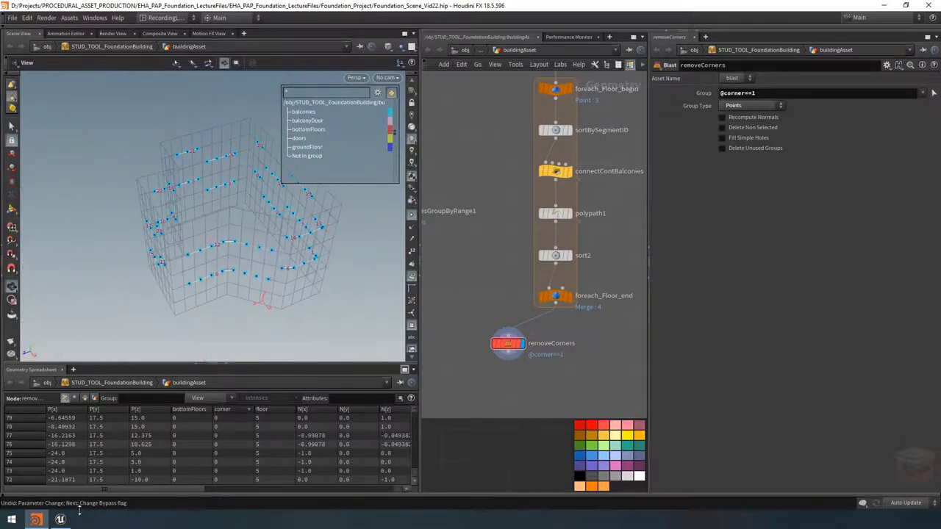
Set Balcony Interval to 15 in the parameters of the STUD_TOOL_FoundationBuilding asset, inspect the curves at the building corner and close the parameter window
{"action": "right_click", "coordinate": [138, 53]}
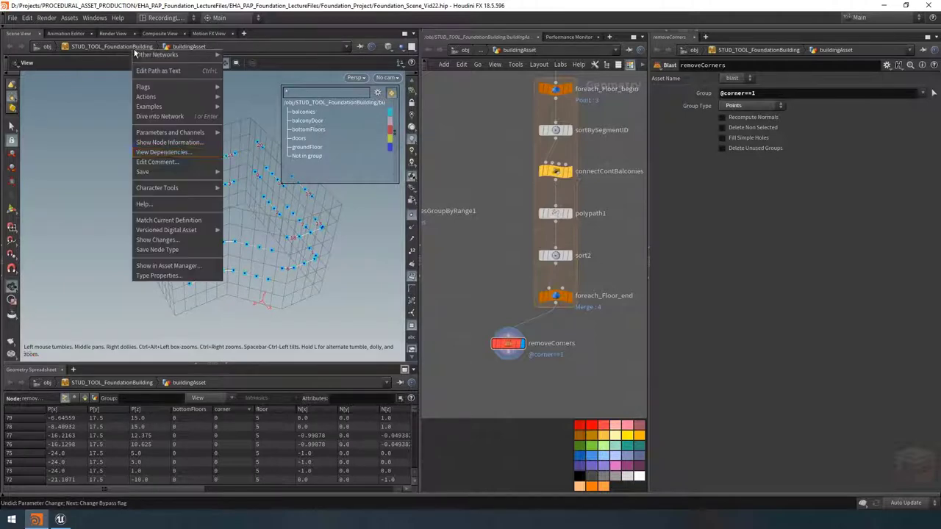
{"action": "mouse_move", "coordinate": [206, 136]}
{"action": "left_click", "coordinate": [258, 133]}
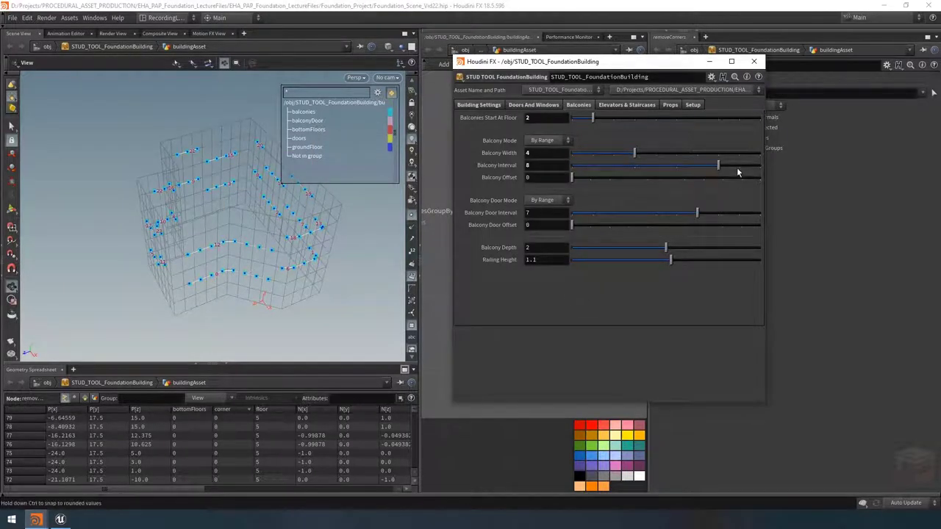
{"action": "left_click_drag", "start_coordinate": [738, 173], "coordinate": [774, 171]}
{"action": "middle_click_drag", "start_coordinate": [543, 165], "coordinate": [576, 163]}
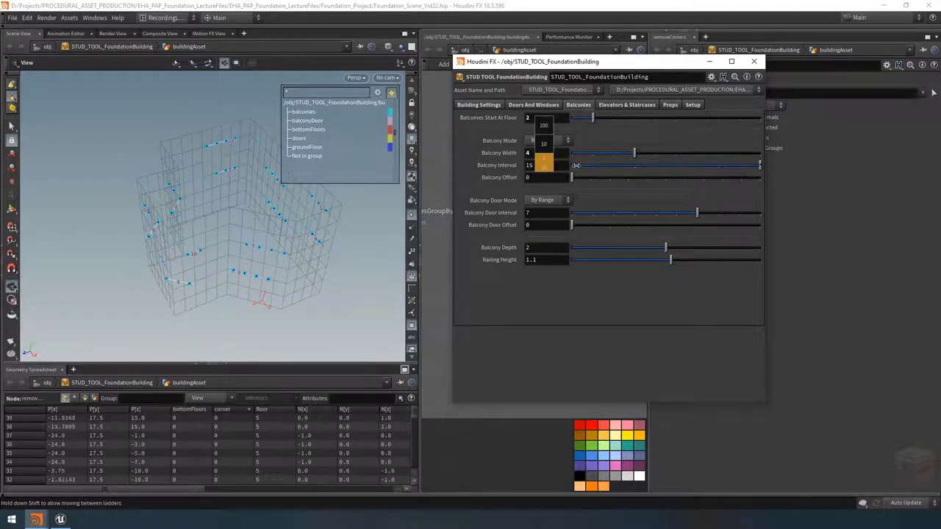
{"action": "left_click_drag", "start_coordinate": [147, 327], "coordinate": [211, 290]}
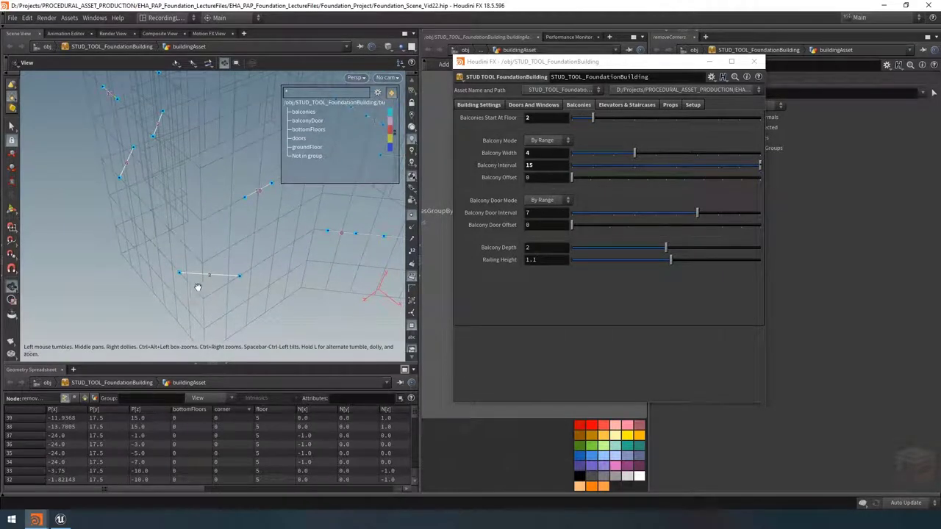
{"action": "left_click", "coordinate": [753, 61]}
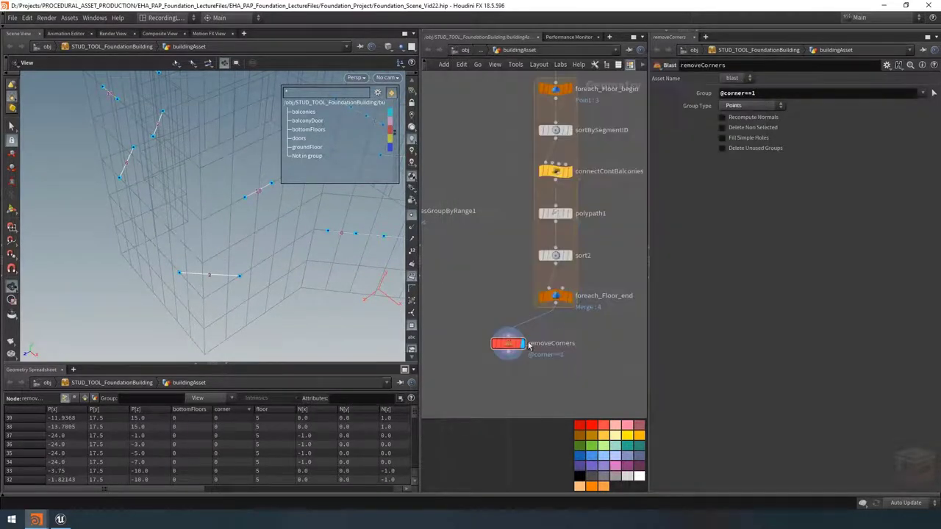
Compare the corner balcony curves between the foreach_Floor_end and removeCorners outputs
{"action": "left_click", "coordinate": [568, 296]}
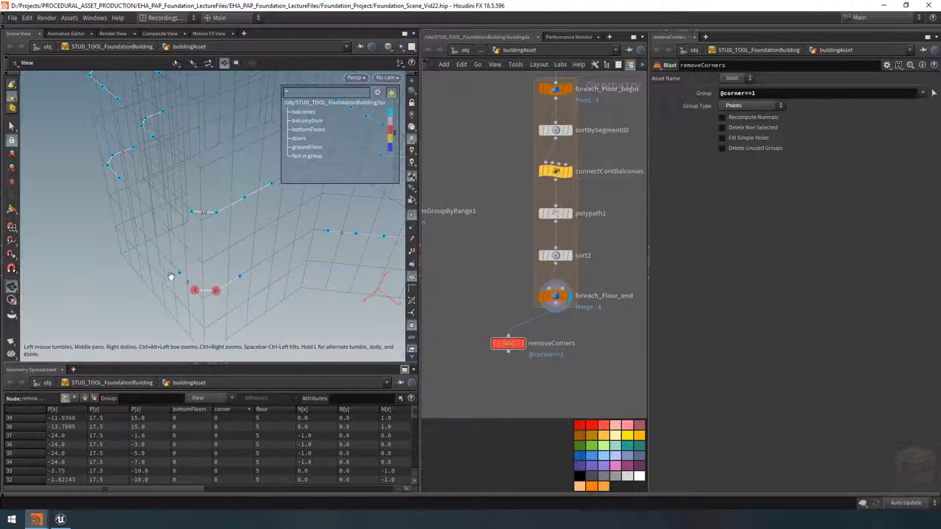
{"action": "left_click", "coordinate": [523, 345]}
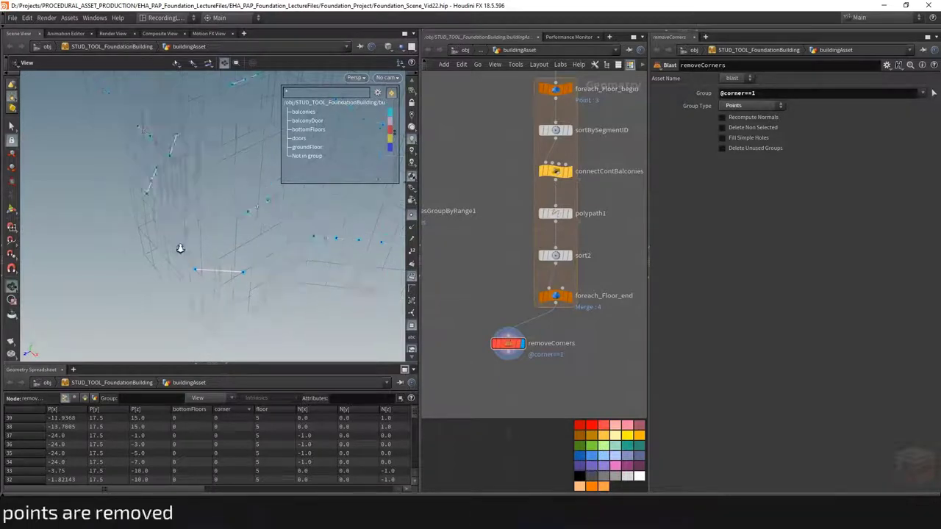
{"action": "left_click_drag", "start_coordinate": [241, 250], "coordinate": [138, 276]}
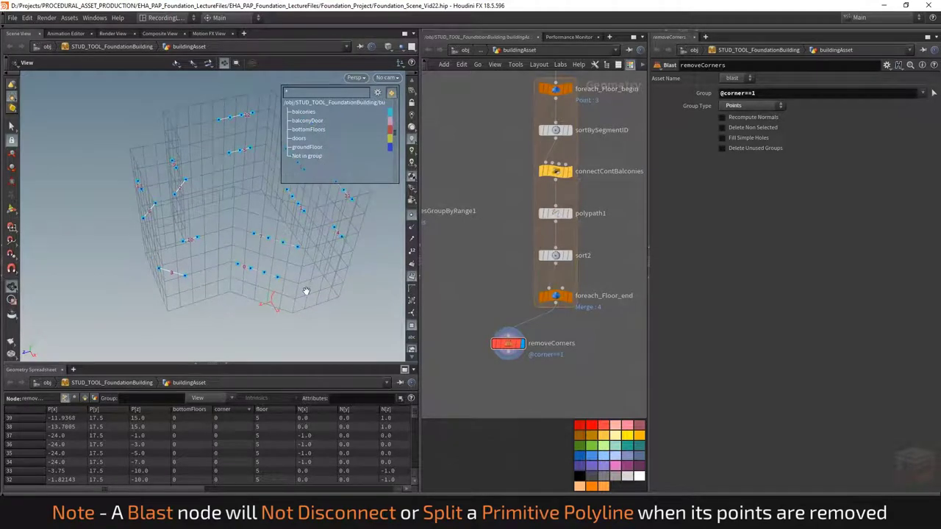
{"action": "left_click_drag", "start_coordinate": [300, 277], "coordinate": [300, 278]}
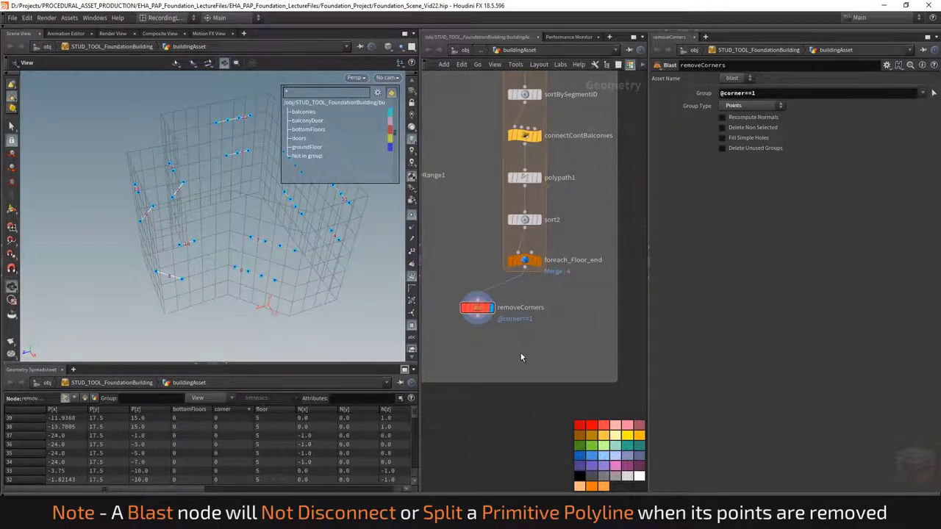
Add a Switch node fed by removeCorners and foreach_Floor_end and rename it allowCornerDoors
{"action": "key", "text": "Tab"}
{"action": "type", "text": "switch"}
{"action": "key", "text": "Escape"}
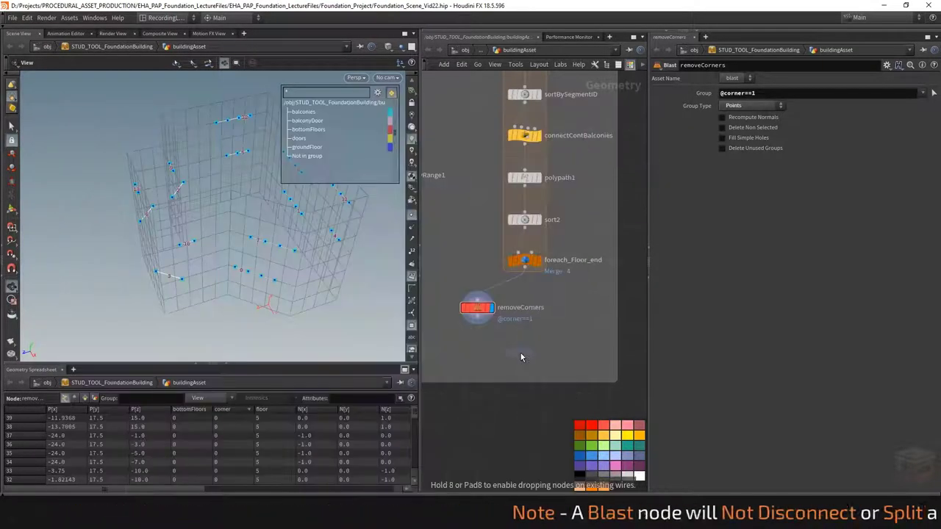
{"action": "left_click", "coordinate": [523, 346]}
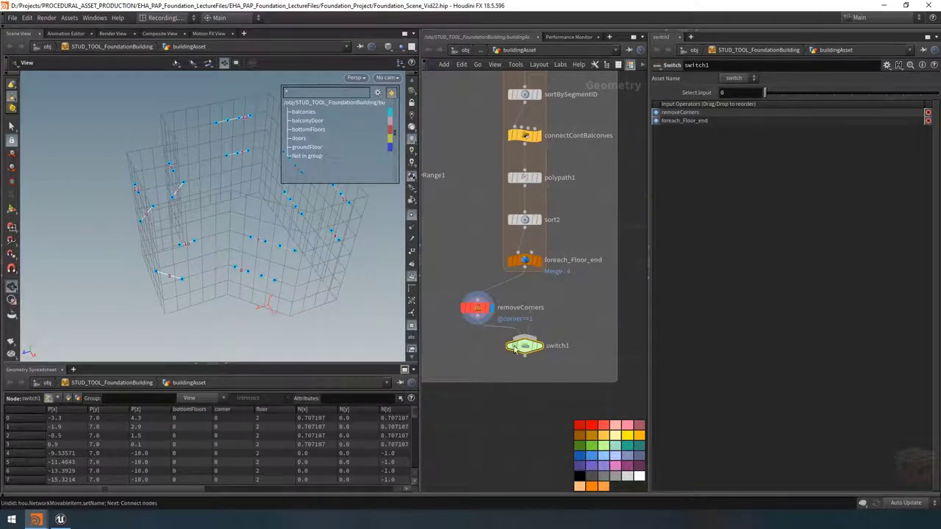
{"action": "key", "text": "F2"}
{"action": "type", "text": "all"}
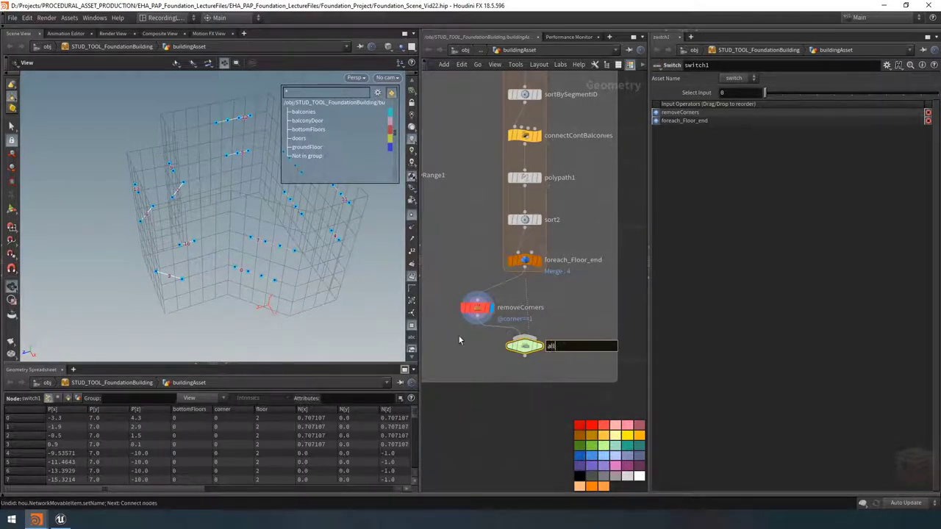
{"action": "type", "text": "owCornerDoors"}
{"action": "key", "text": "Return"}
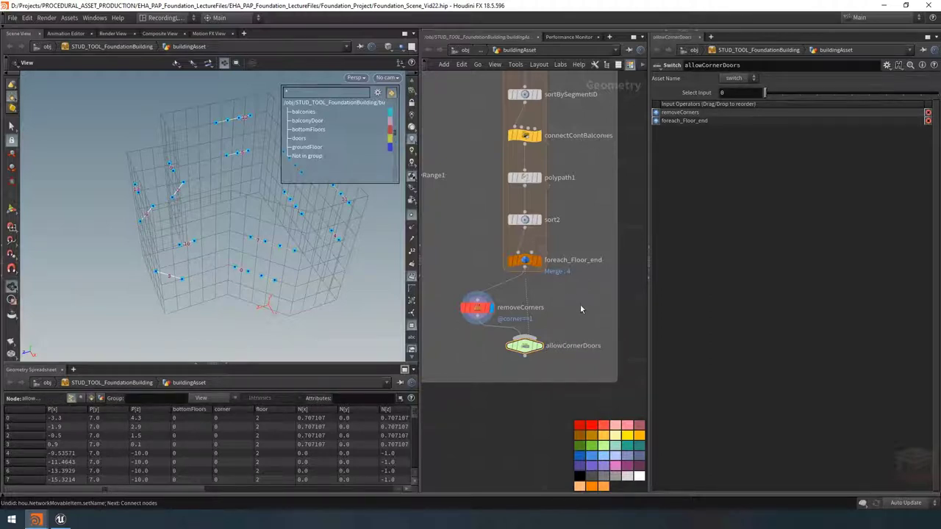
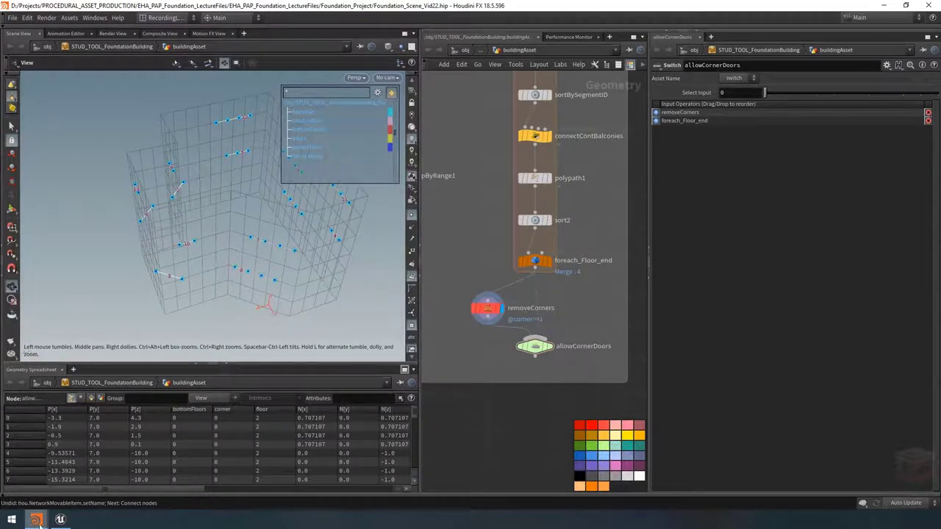
Bring up the Building Settings parameters of the STUD_TOOL_FoundationBuilding asset
{"action": "left_click", "coordinate": [123, 474]}
{"action": "left_click_drag", "start_coordinate": [582, 57], "coordinate": [727, 139]}
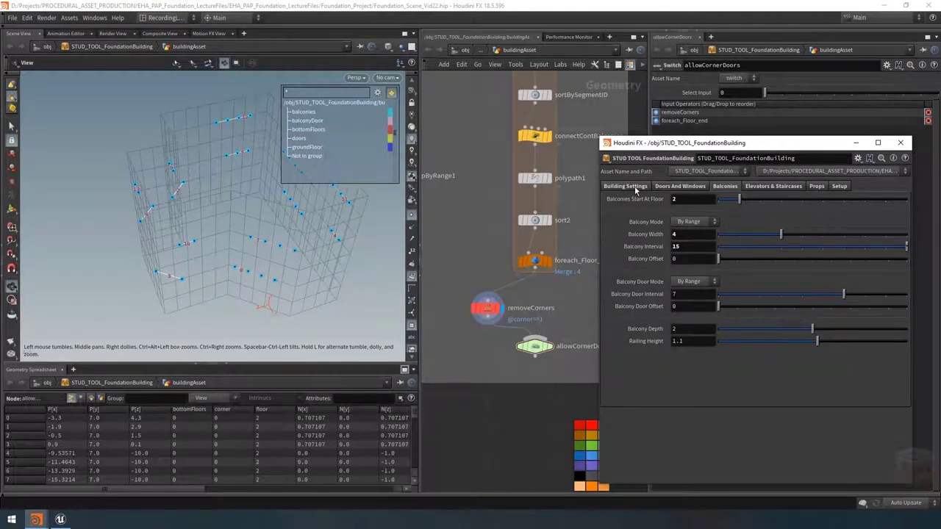
{"action": "left_click", "coordinate": [626, 186]}
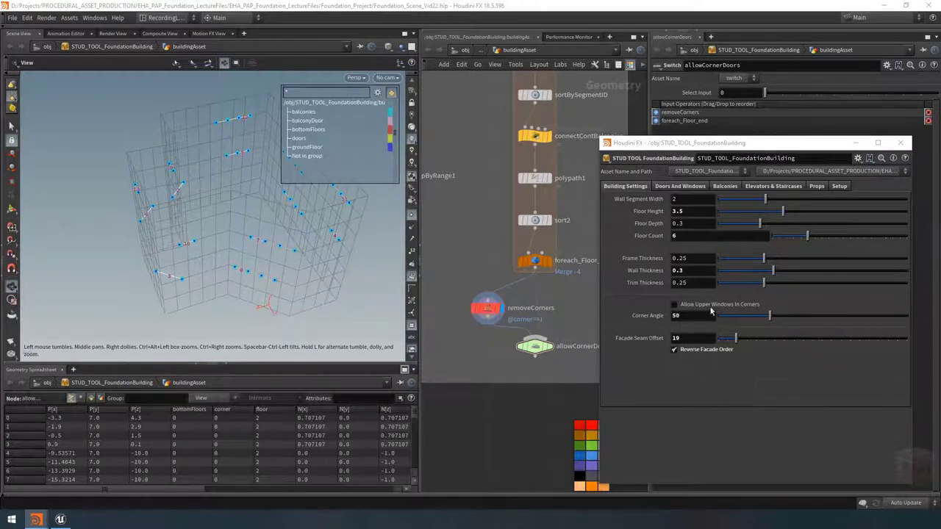
Open the asset's type properties and duplicate the Allow Upper Windows In Corners toggle directly below the original
{"action": "left_click", "coordinate": [606, 159]}
{"action": "left_click", "coordinate": [641, 293]}
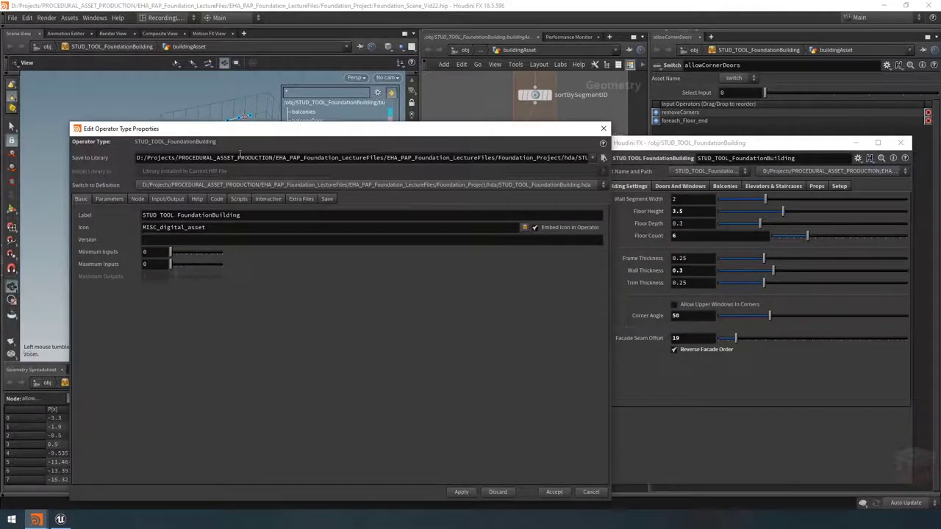
{"action": "left_click_drag", "start_coordinate": [254, 126], "coordinate": [409, 79]}
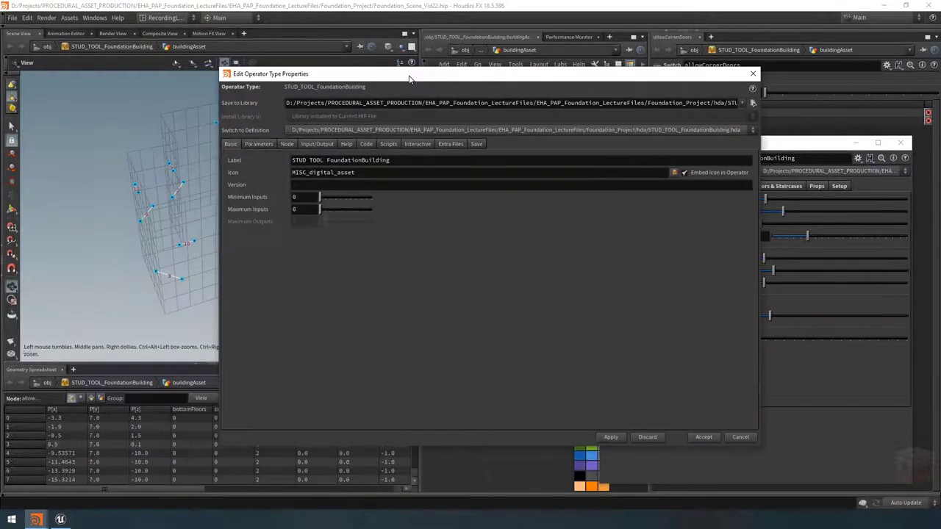
{"action": "left_click", "coordinate": [276, 144]}
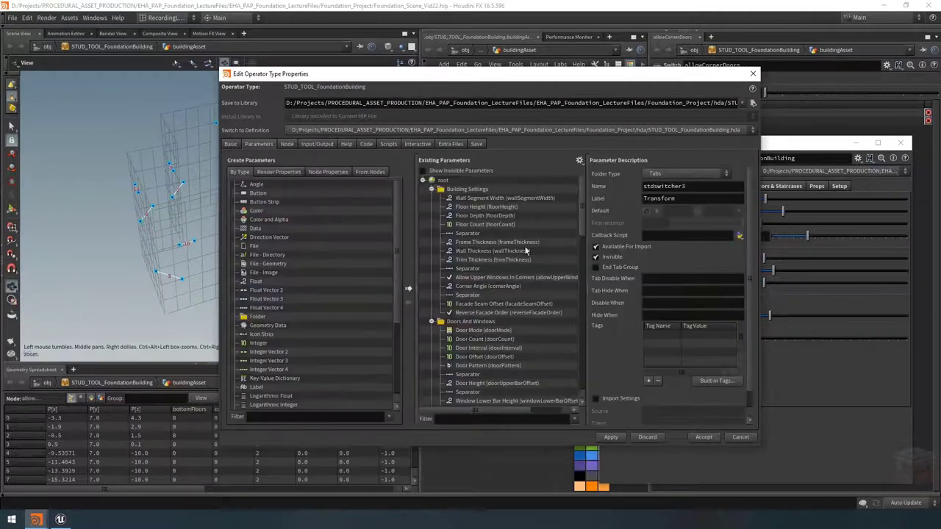
{"action": "left_click", "coordinate": [474, 279]}
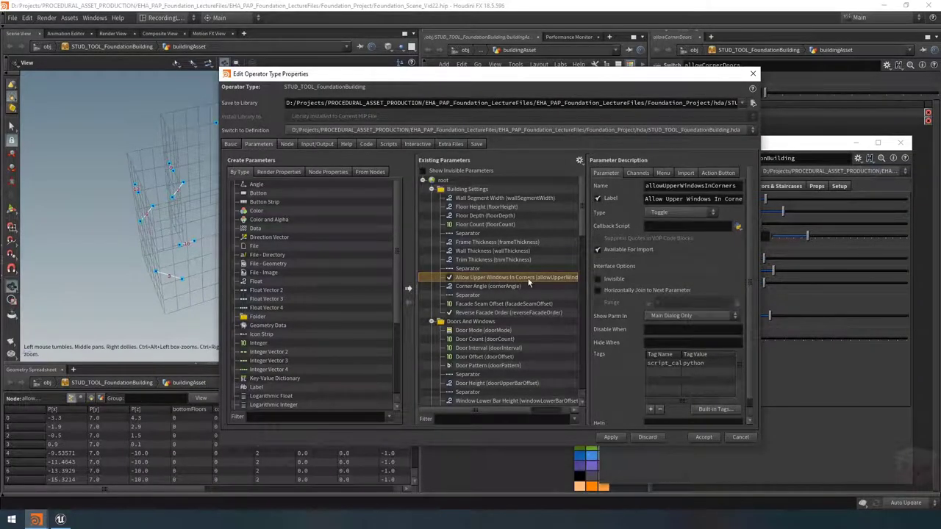
{"action": "left_click_drag", "start_coordinate": [528, 283], "coordinate": [520, 293], "text": "alt"}
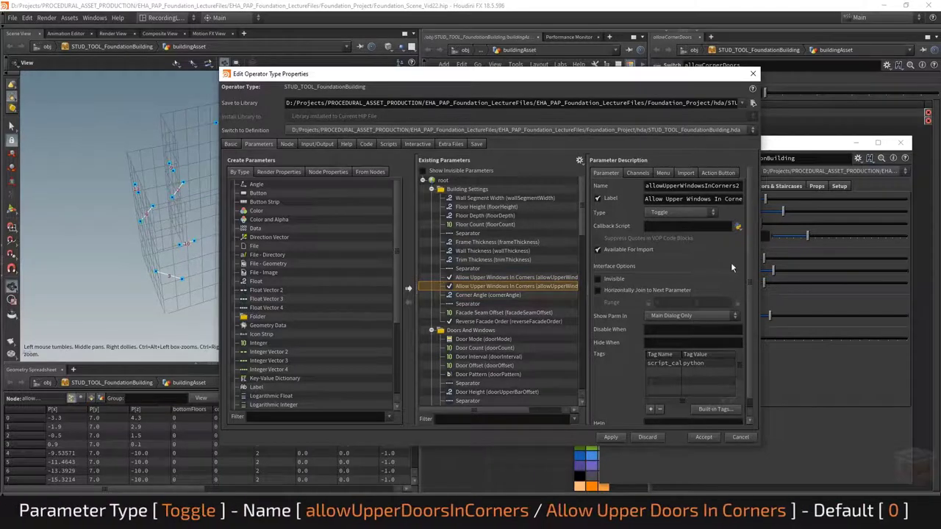
{"action": "left_click_drag", "start_coordinate": [758, 266], "coordinate": [842, 267]}
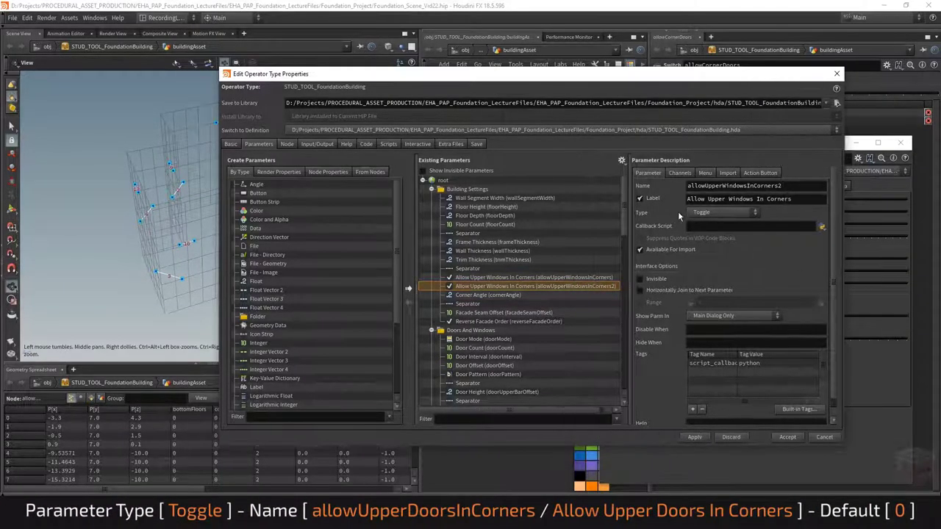
Name the duplicated toggle allowUpperDoorsInCorners, label it Allow Upper Doors In Corners, check its default and accept the type properties
{"action": "left_click", "coordinate": [803, 185]}
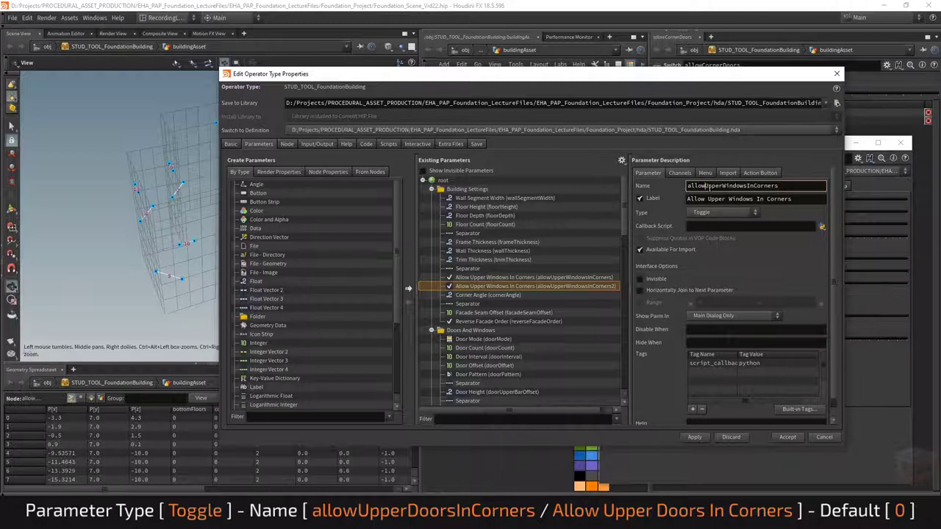
{"action": "left_click_drag", "start_coordinate": [722, 185], "coordinate": [744, 186]}
{"action": "type", "text": "Doors"}
{"action": "double_click", "coordinate": [729, 198]}
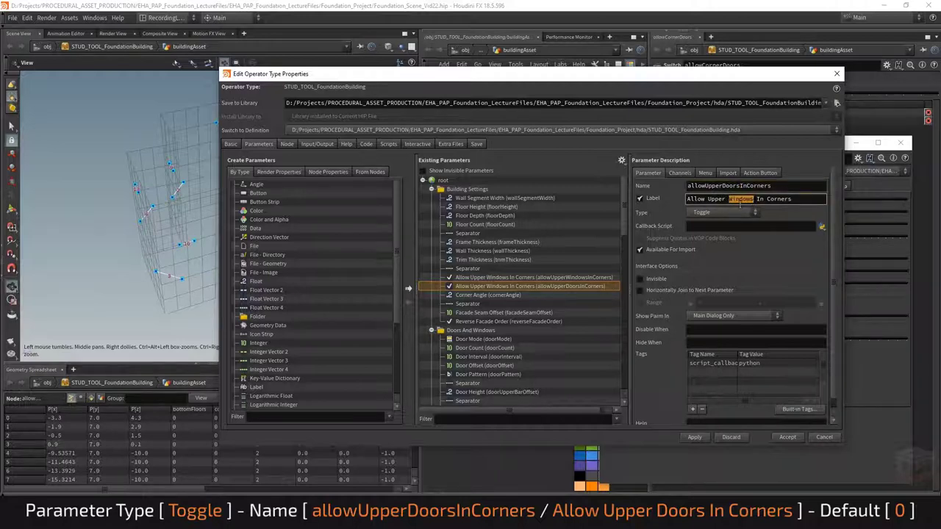
{"action": "type", "text": "Doors"}
{"action": "left_click", "coordinate": [680, 173]}
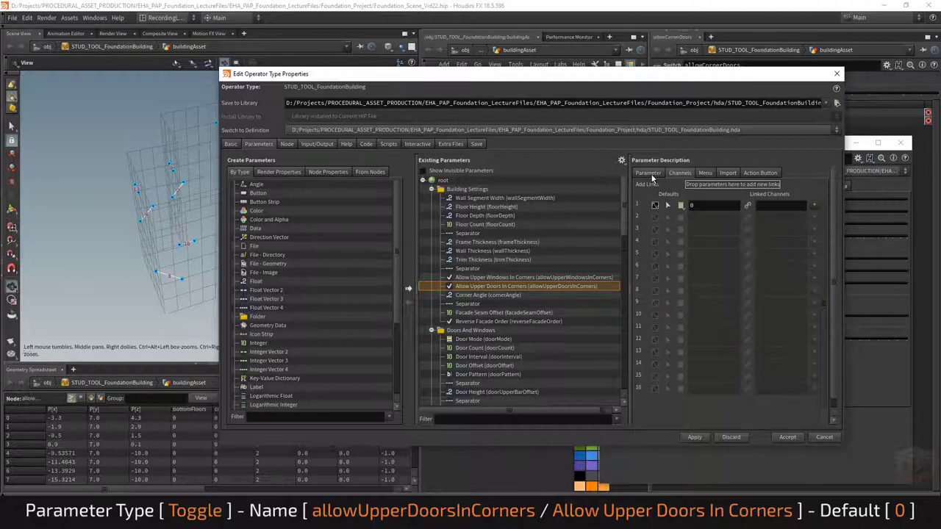
{"action": "left_click", "coordinate": [657, 174]}
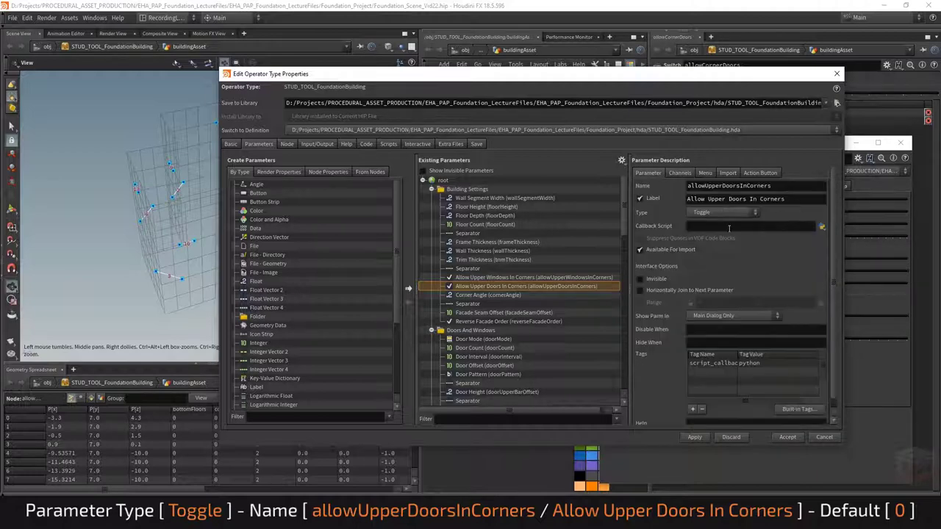
{"action": "left_click", "coordinate": [788, 437]}
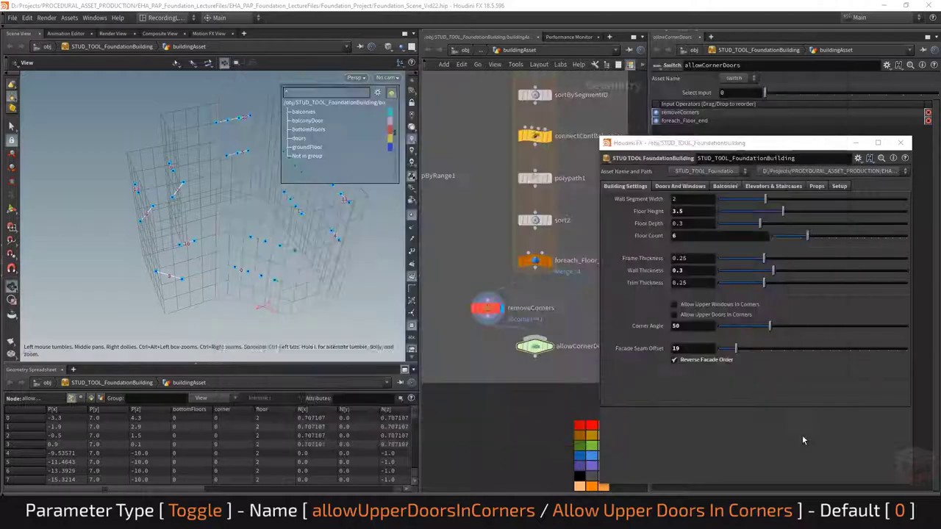
Link the allowCornerDoors switch's Select Input to the asset's Allow Upper Doors In Corners toggle by relative reference and display the switch
{"action": "right_click", "coordinate": [682, 317]}
{"action": "left_click", "coordinate": [735, 380]}
{"action": "left_click", "coordinate": [856, 143]}
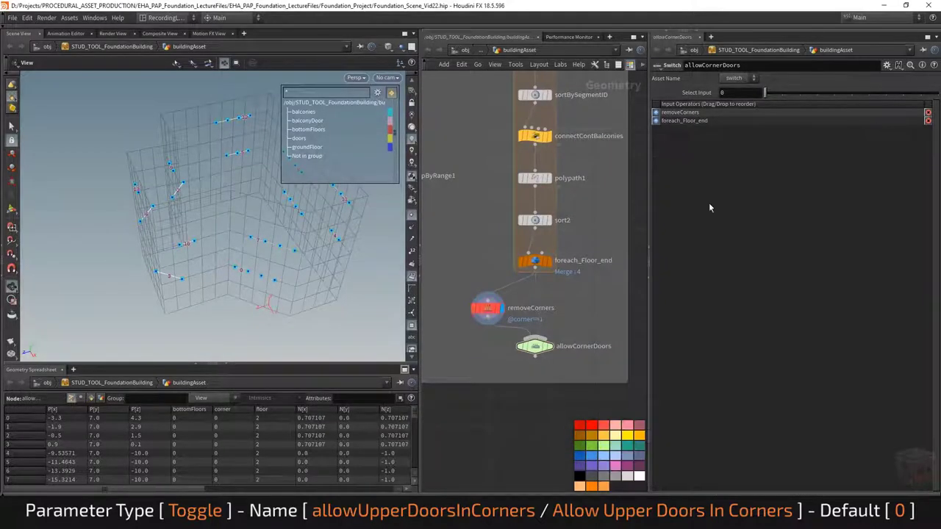
{"action": "right_click", "coordinate": [737, 92]}
{"action": "left_click", "coordinate": [774, 184]}
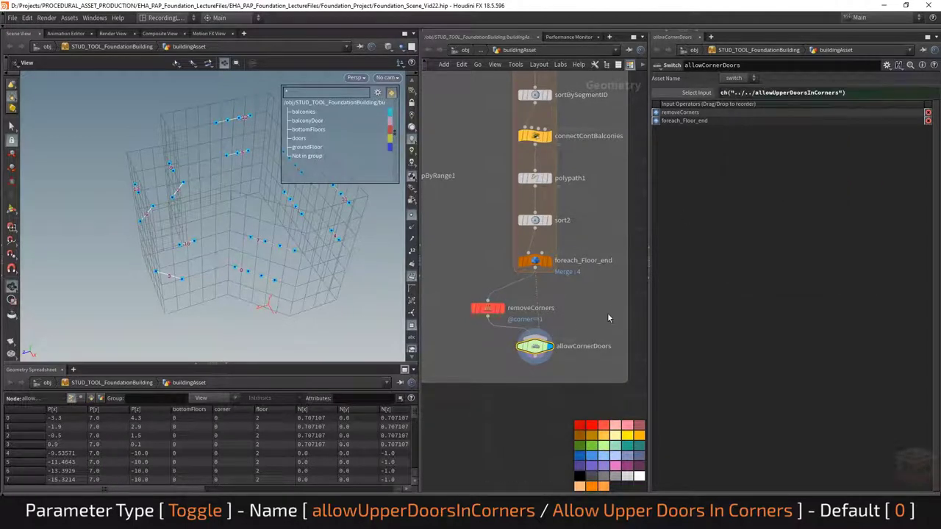
{"action": "left_click", "coordinate": [695, 92]}
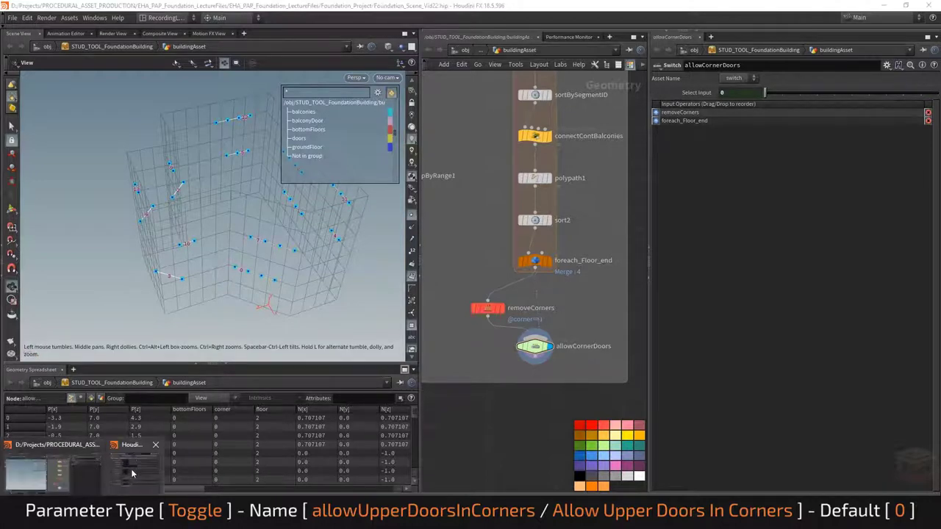
Test Allow Upper Doors In Corners by turning it on and off in the asset parameters and minimize the window
{"action": "left_click", "coordinate": [81, 466]}
{"action": "left_click", "coordinate": [701, 318]}
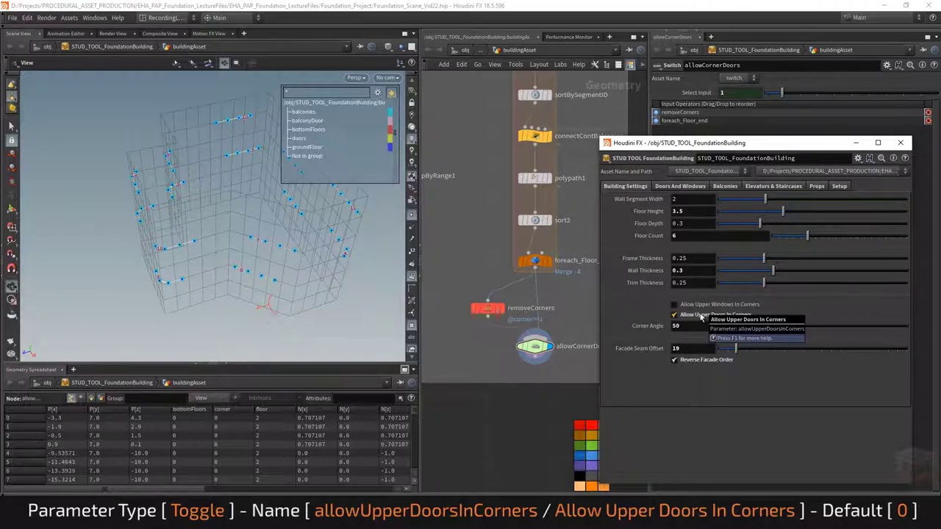
{"action": "left_click", "coordinate": [702, 318]}
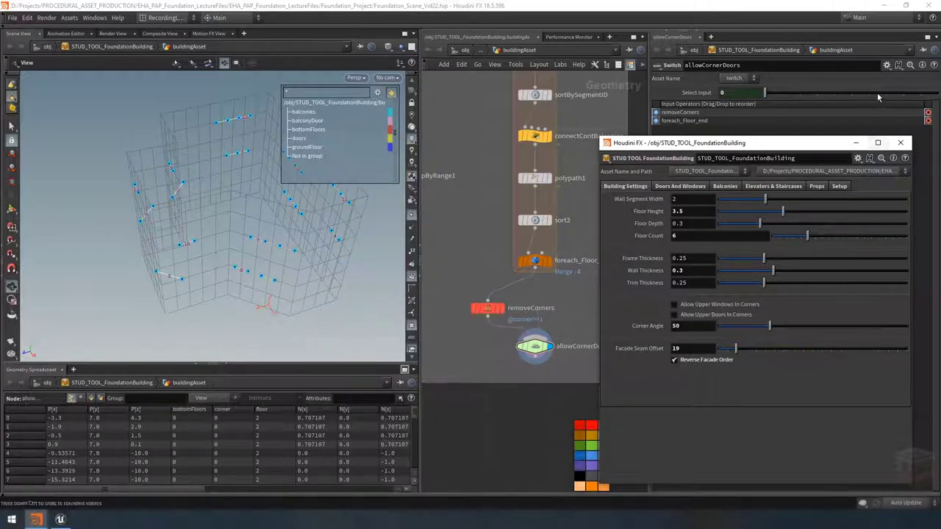
{"action": "left_click", "coordinate": [855, 142]}
Examine the range settings of balconiesGroupByRange1 with a widened parameter pane and review the related balcony nodes and curves
{"action": "scroll", "coordinate": [587, 300], "scroll_direction": "down", "scroll_amount": 4}
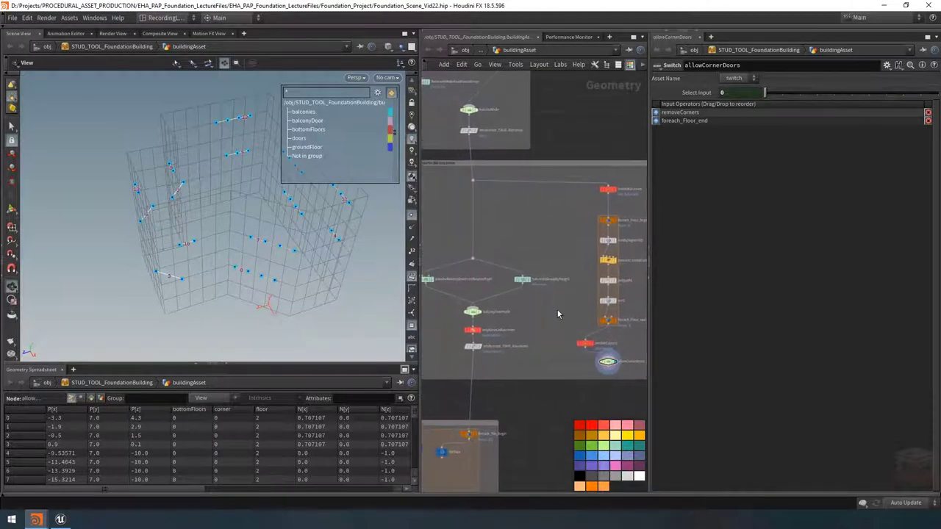
{"action": "left_click_drag", "start_coordinate": [307, 238], "coordinate": [274, 251]}
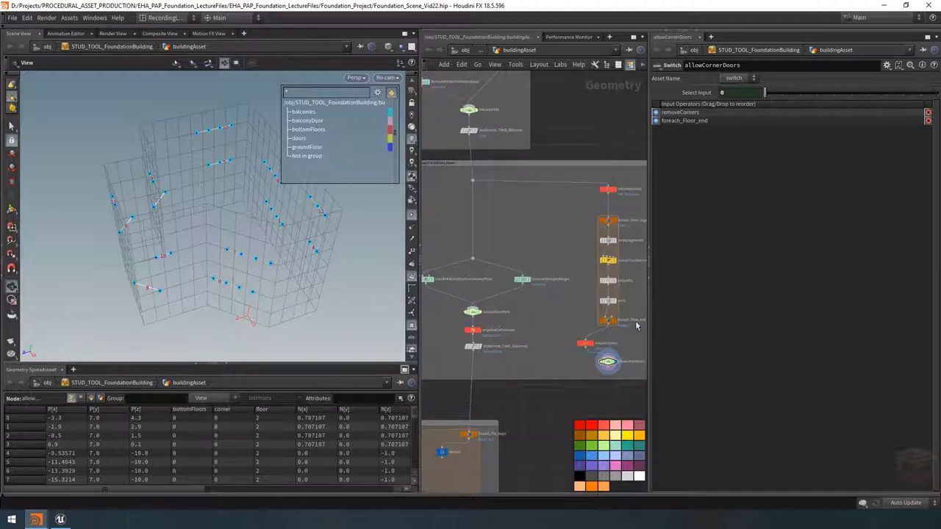
{"action": "left_click", "coordinate": [522, 279]}
{"action": "scroll", "coordinate": [532, 277], "scroll_direction": "up", "scroll_amount": 6}
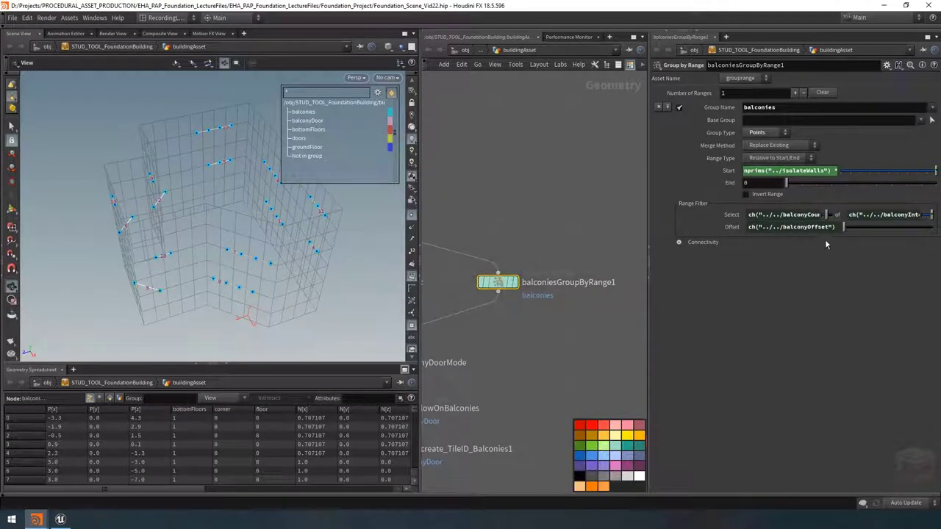
{"action": "left_click_drag", "start_coordinate": [648, 218], "coordinate": [572, 217]}
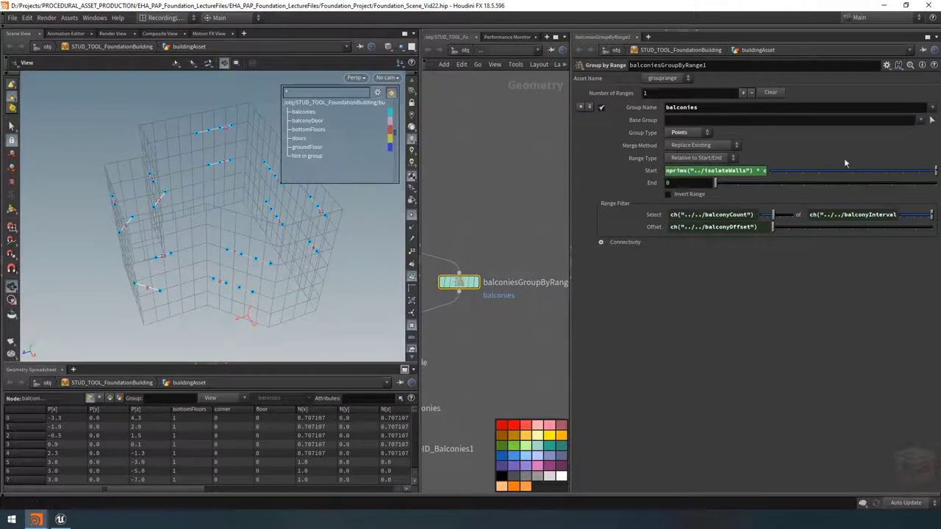
{"action": "scroll", "coordinate": [457, 307], "scroll_direction": "down", "scroll_amount": 8}
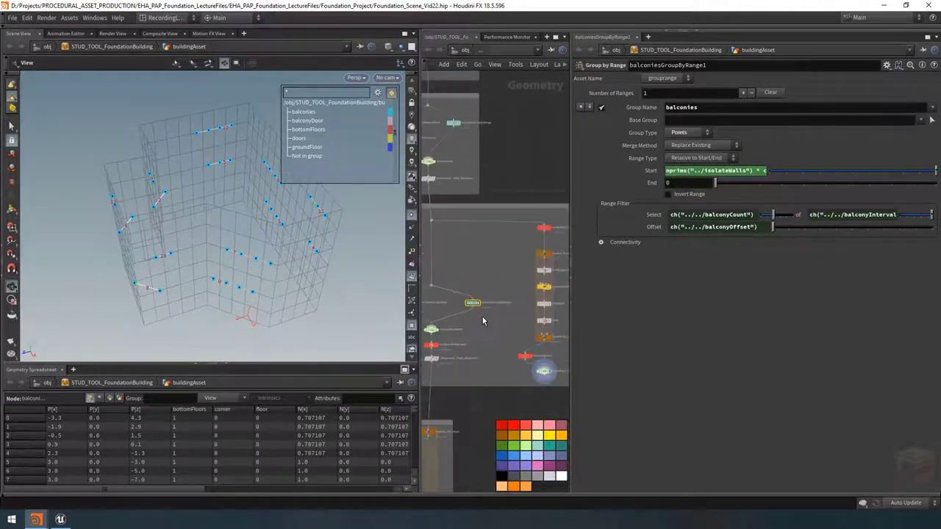
{"action": "left_click_drag", "start_coordinate": [418, 228], "coordinate": [303, 229]}
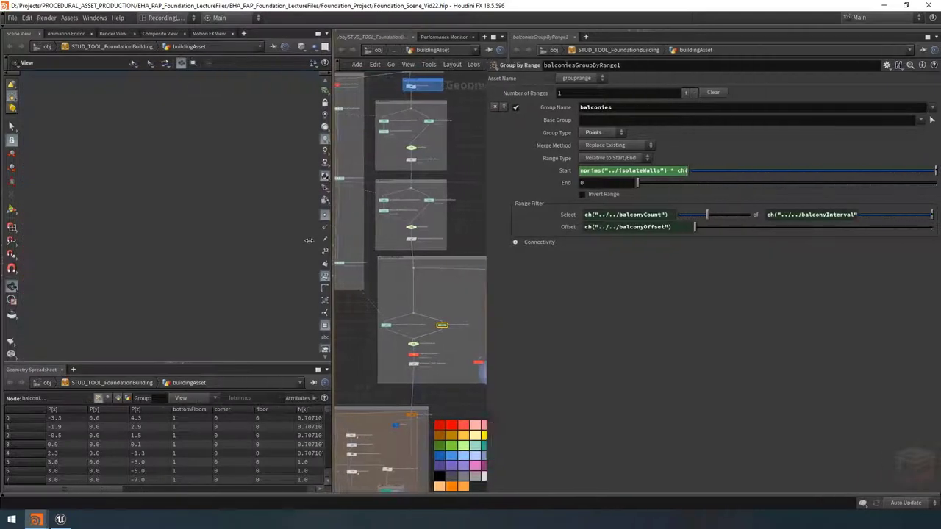
{"action": "scroll", "coordinate": [369, 199], "scroll_direction": "up", "scroll_amount": 5}
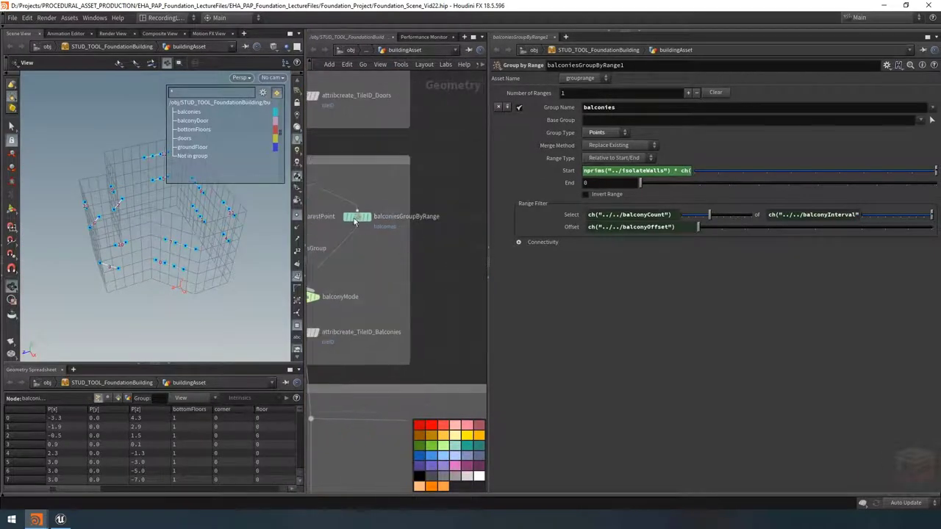
{"action": "scroll", "coordinate": [410, 236], "scroll_direction": "down", "scroll_amount": 6}
{"action": "scroll", "coordinate": [447, 193], "scroll_direction": "up", "scroll_amount": 6}
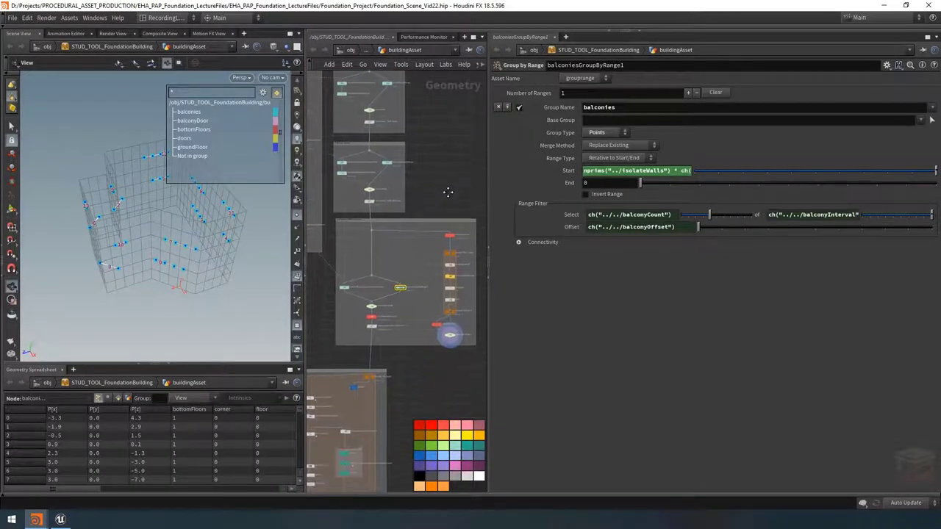
{"action": "scroll", "coordinate": [391, 218], "scroll_direction": "down", "scroll_amount": 5}
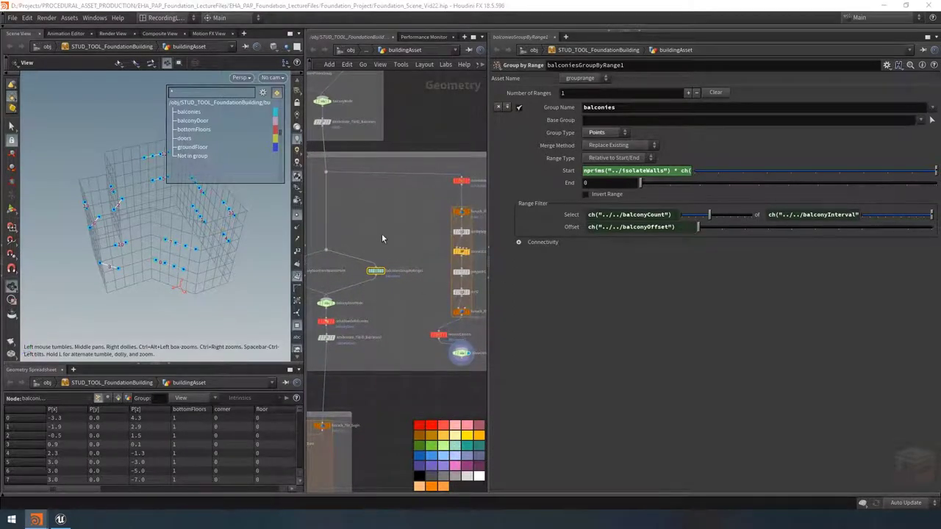
{"action": "left_click_drag", "start_coordinate": [193, 219], "coordinate": [130, 185]}
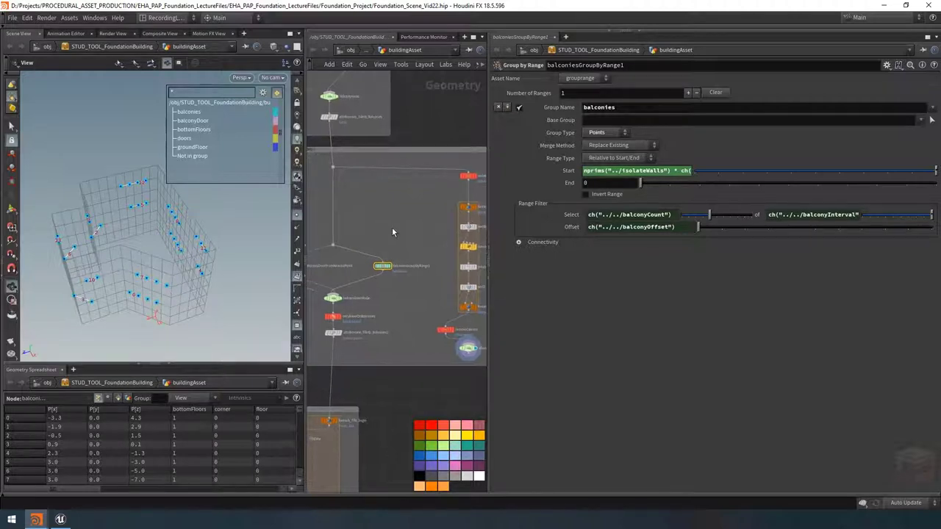
Add a For-Each Connected Piece loop to the network just above balconiesGroupByRange1
{"action": "key", "text": "Tab"}
{"action": "type", "text": "force"}
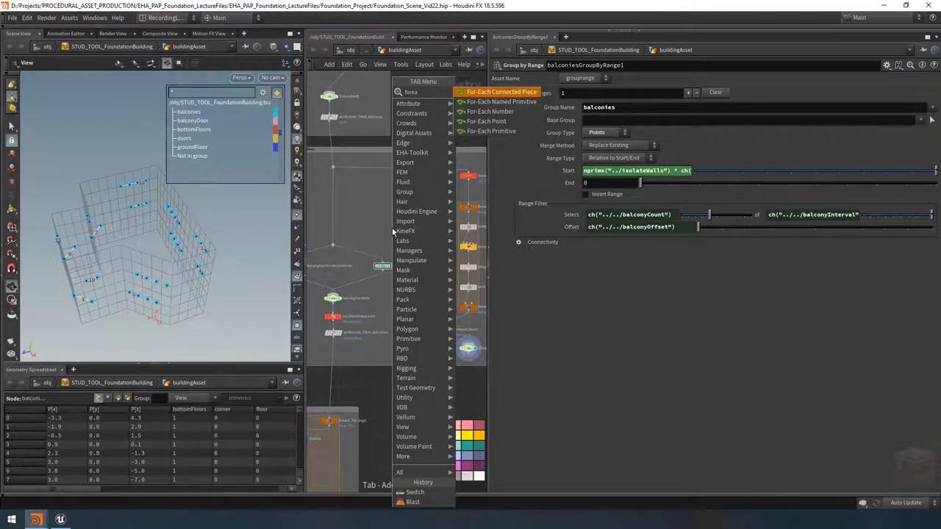
{"action": "key", "text": "Return"}
{"action": "left_click", "coordinate": [394, 228]}
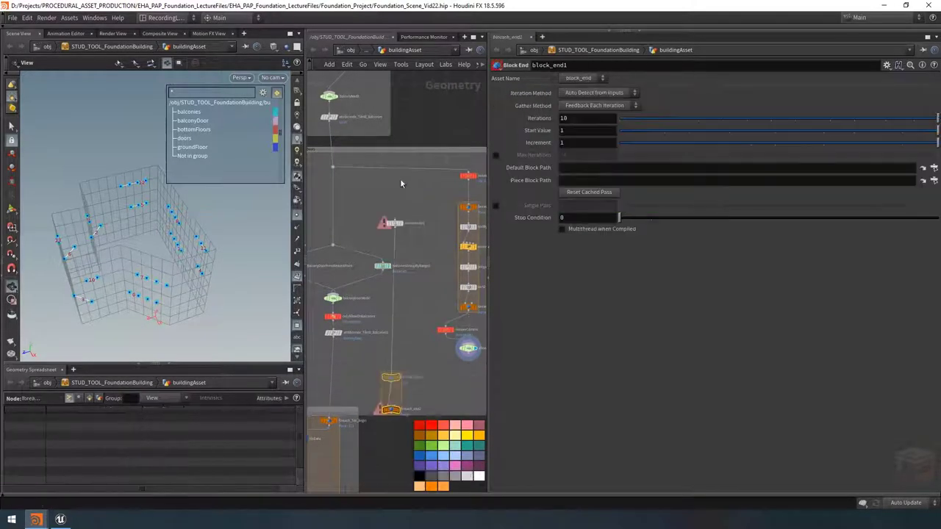
Move the new loop nodes up beside the balcony nodes and wire the allowCornerDoors switch output into connectivity1
{"action": "scroll", "coordinate": [422, 373], "scroll_direction": "down", "scroll_amount": 3}
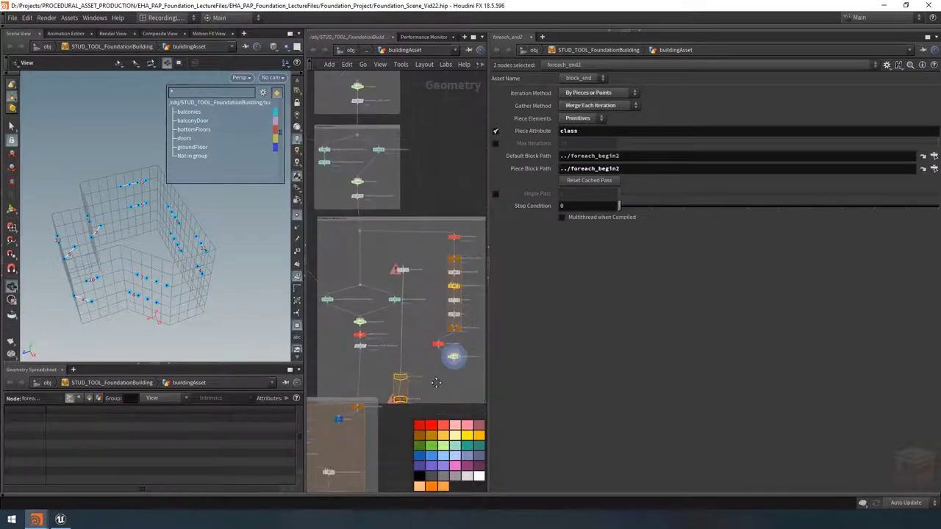
{"action": "left_click_drag", "start_coordinate": [410, 367], "coordinate": [394, 293]}
{"action": "scroll", "coordinate": [406, 276], "scroll_direction": "up", "scroll_amount": 3}
{"action": "middle_click_drag", "start_coordinate": [395, 292], "coordinate": [391, 250]}
{"action": "scroll", "coordinate": [391, 250], "scroll_direction": "down", "scroll_amount": 2}
{"action": "left_click", "coordinate": [413, 331]}
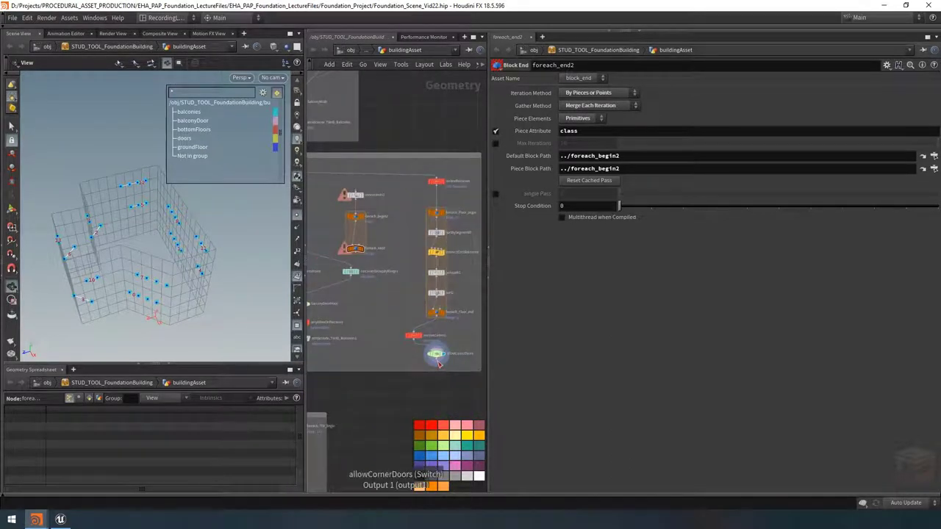
{"action": "left_click", "coordinate": [358, 189]}
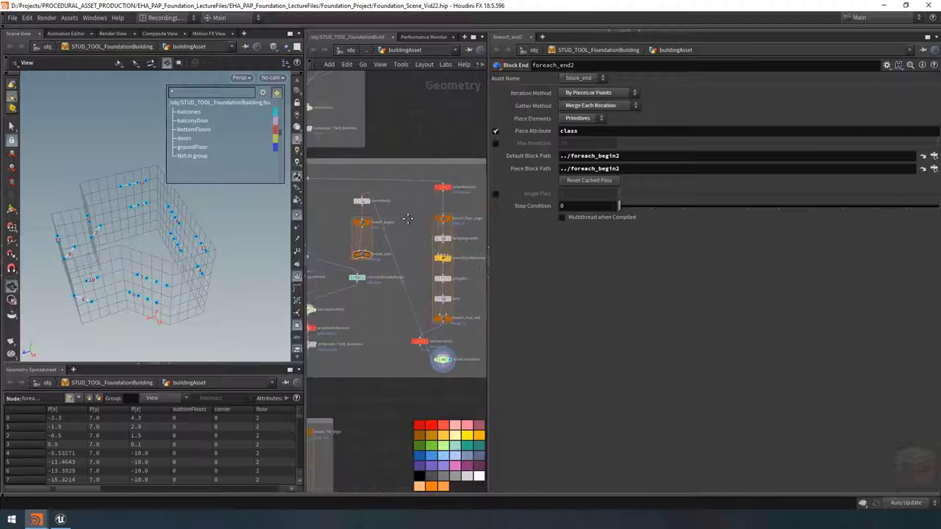
{"action": "key", "text": "f"}
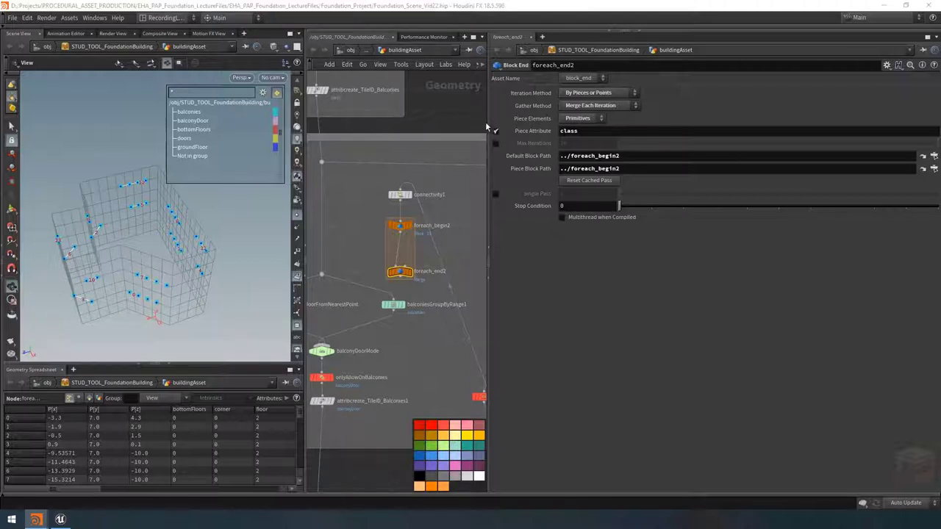
Set the Piece Elements of foreach_end2 to Points and connectivity1's Connectivity Type to Point, comparing the class attribute on primitives and points
{"action": "left_click", "coordinate": [580, 119]}
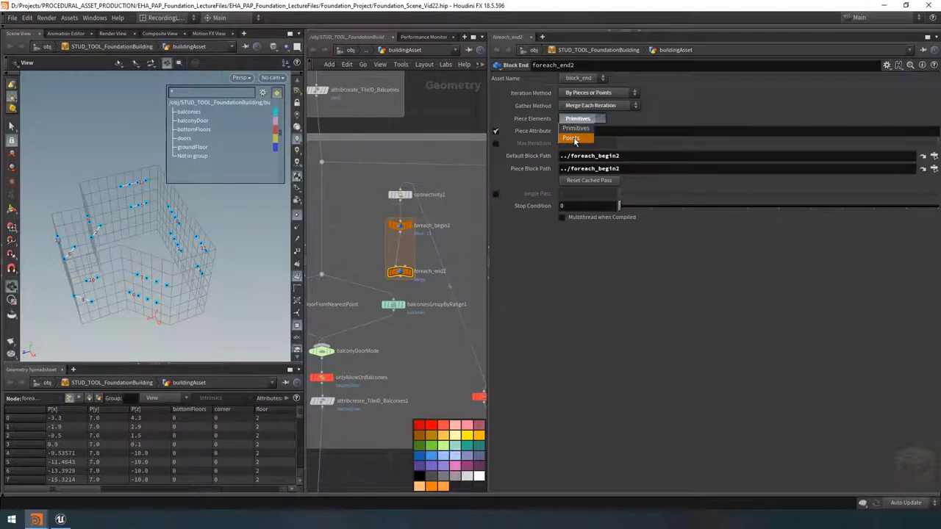
{"action": "left_click", "coordinate": [572, 139]}
{"action": "left_click", "coordinate": [400, 194]}
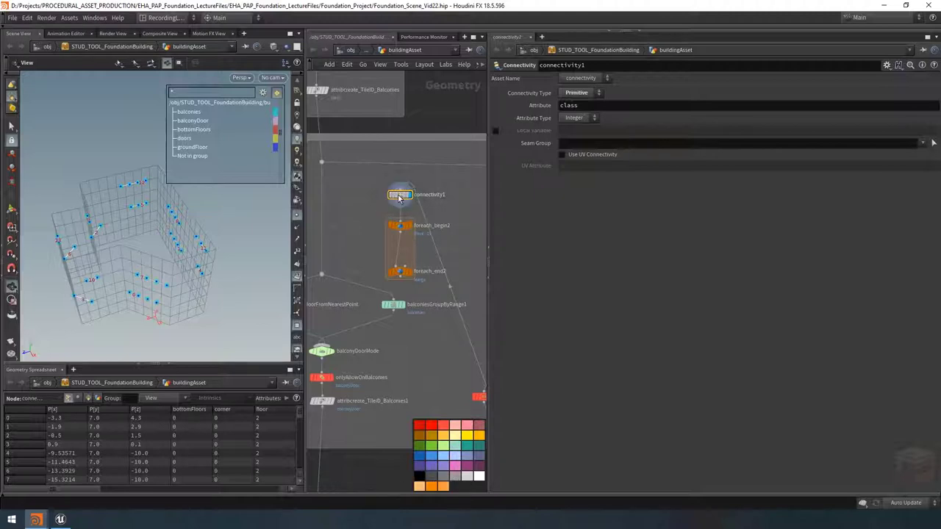
{"action": "left_click", "coordinate": [89, 397]}
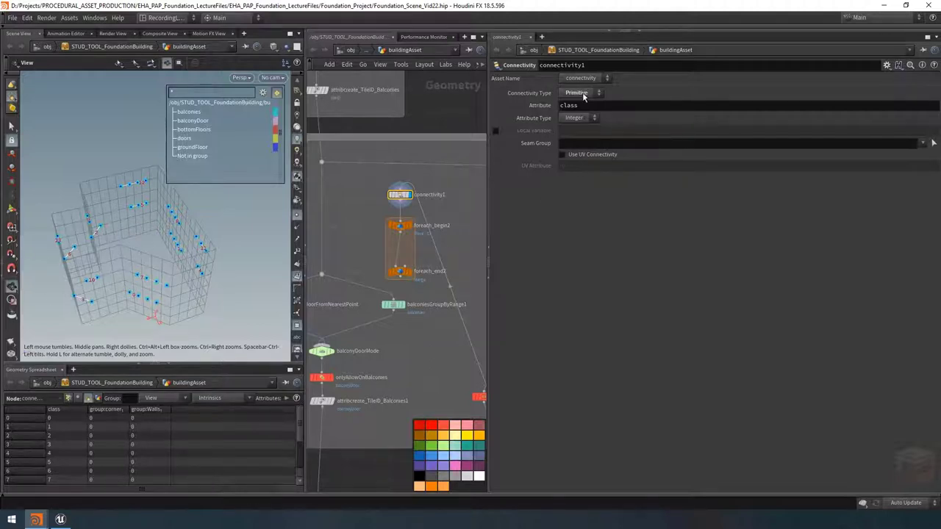
{"action": "left_click", "coordinate": [582, 94]}
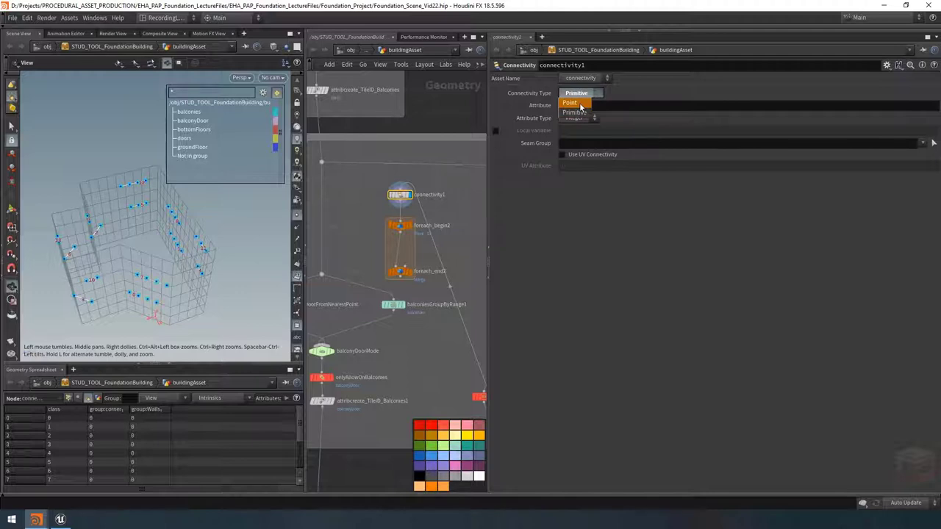
{"action": "left_click", "coordinate": [580, 105]}
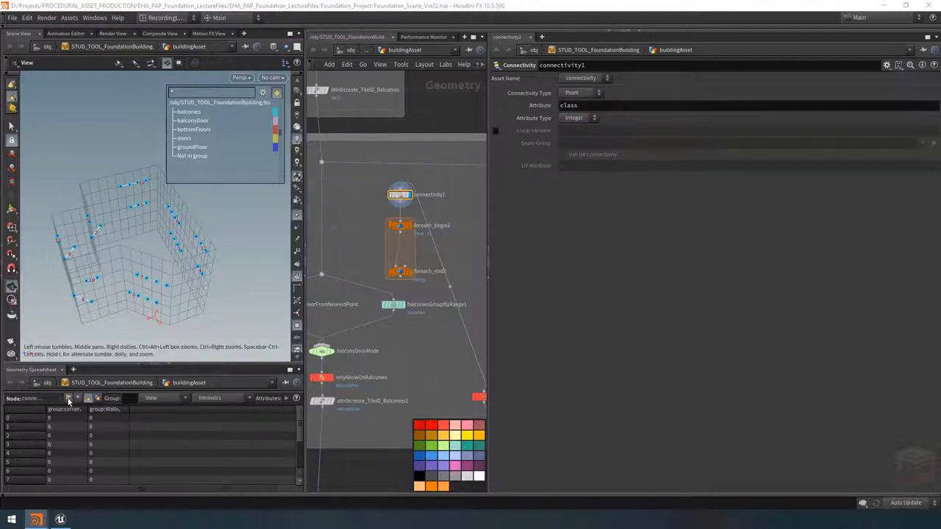
{"action": "left_click", "coordinate": [69, 399]}
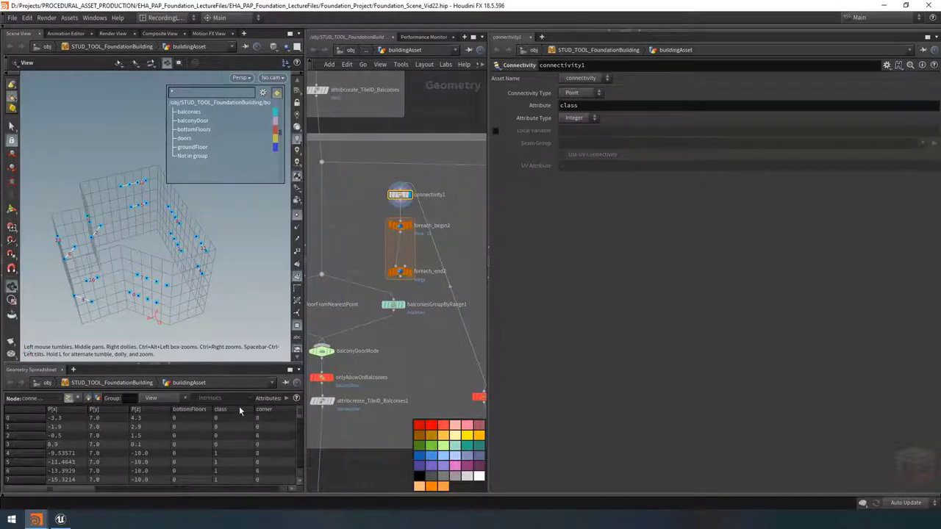
Hide the primitive numbers in the viewport and visualize the class point attribute from connectivity1's node info
{"action": "left_click_drag", "start_coordinate": [117, 280], "coordinate": [123, 289]}
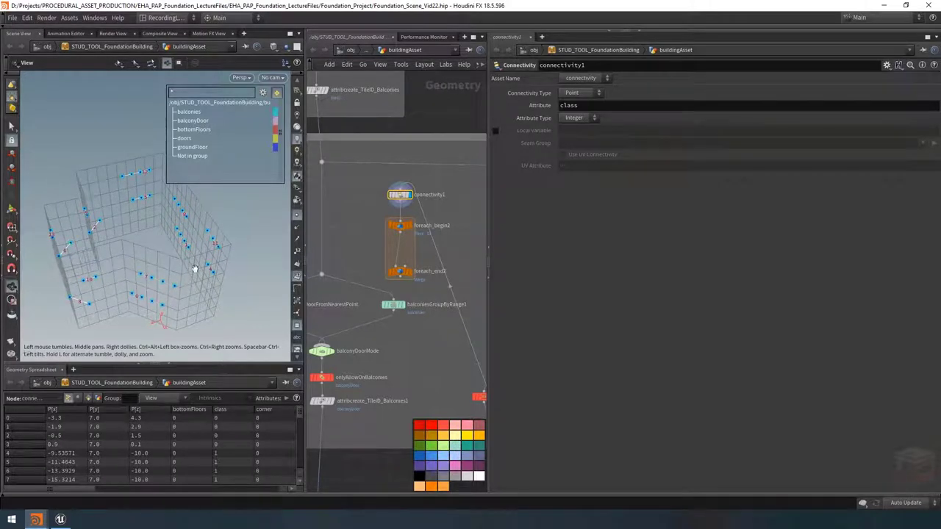
{"action": "left_click", "coordinate": [296, 276]}
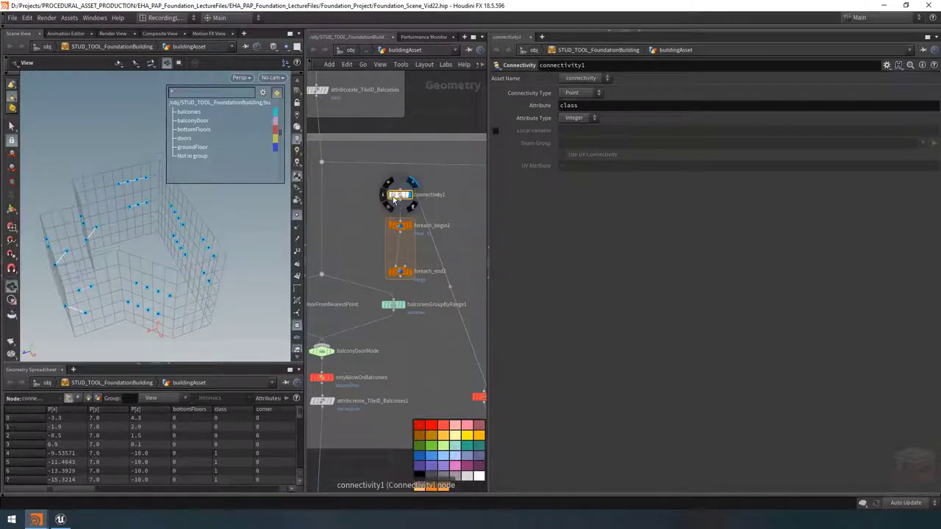
{"action": "left_click", "coordinate": [385, 192]}
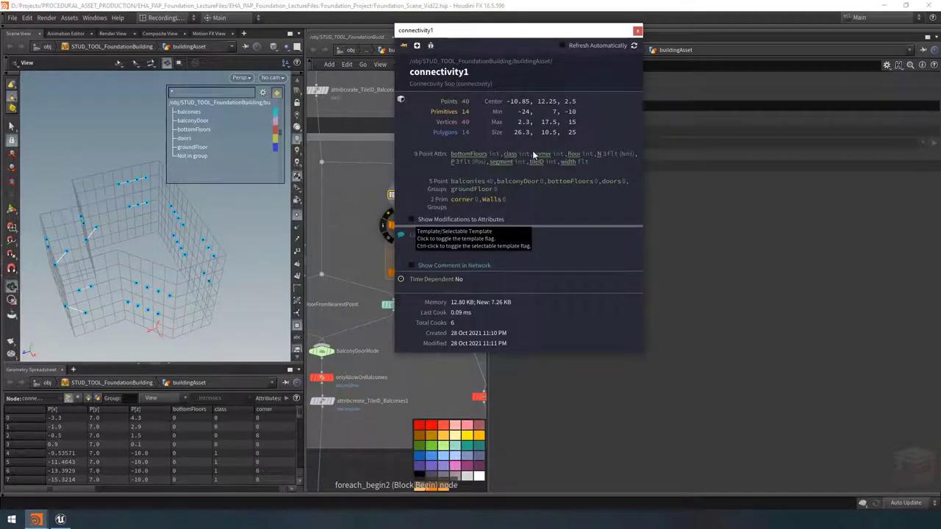
{"action": "left_click", "coordinate": [637, 31]}
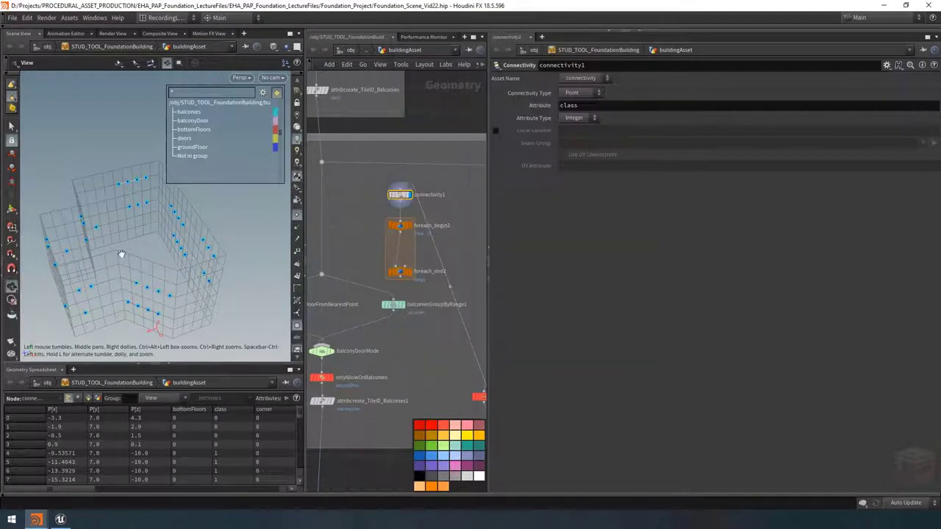
{"action": "left_click_drag", "start_coordinate": [119, 252], "coordinate": [130, 235]}
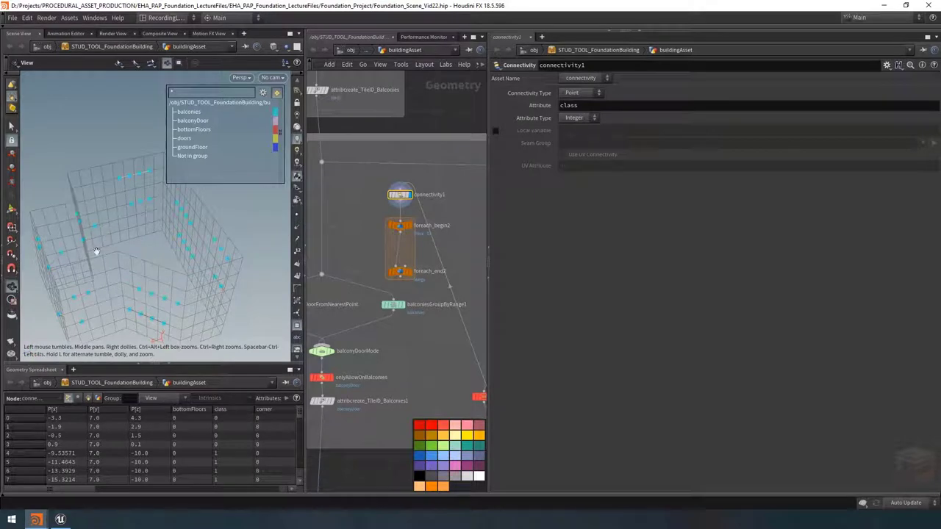
Change the class visualizer's type to Marker in the display options and inspect the balcony points' class labels around the building
{"action": "key", "text": "d"}
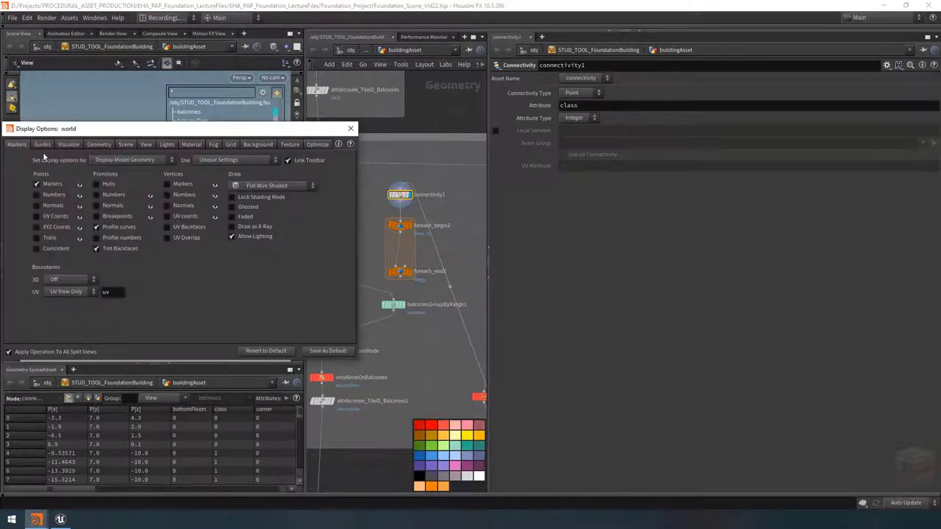
{"action": "left_click", "coordinate": [68, 144]}
{"action": "left_click", "coordinate": [257, 299]}
{"action": "left_click", "coordinate": [279, 300]}
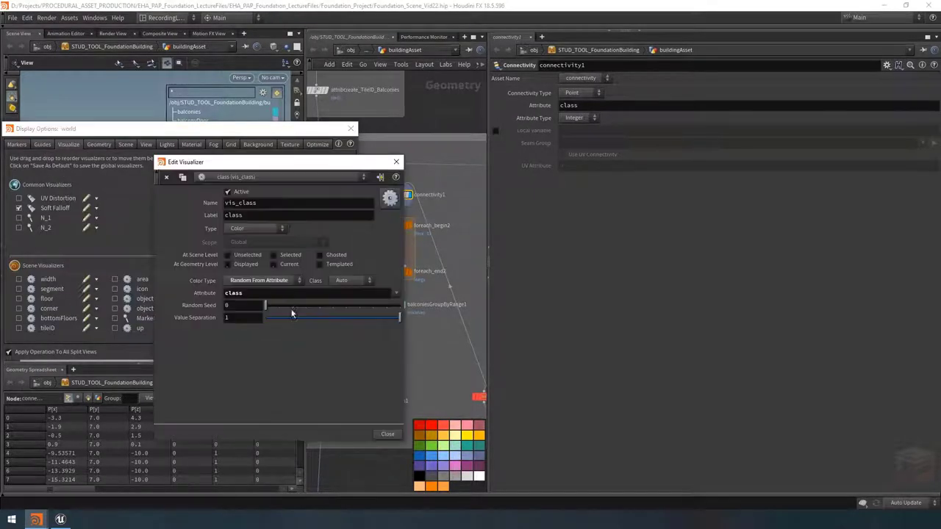
{"action": "left_click", "coordinate": [254, 228]}
{"action": "left_click", "coordinate": [245, 242]}
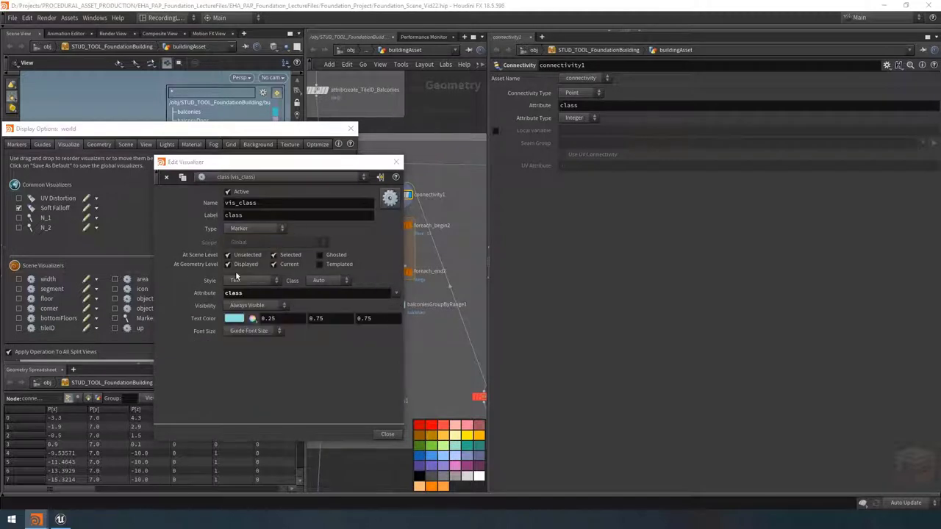
{"action": "left_click", "coordinate": [396, 161]}
{"action": "left_click", "coordinate": [350, 128]}
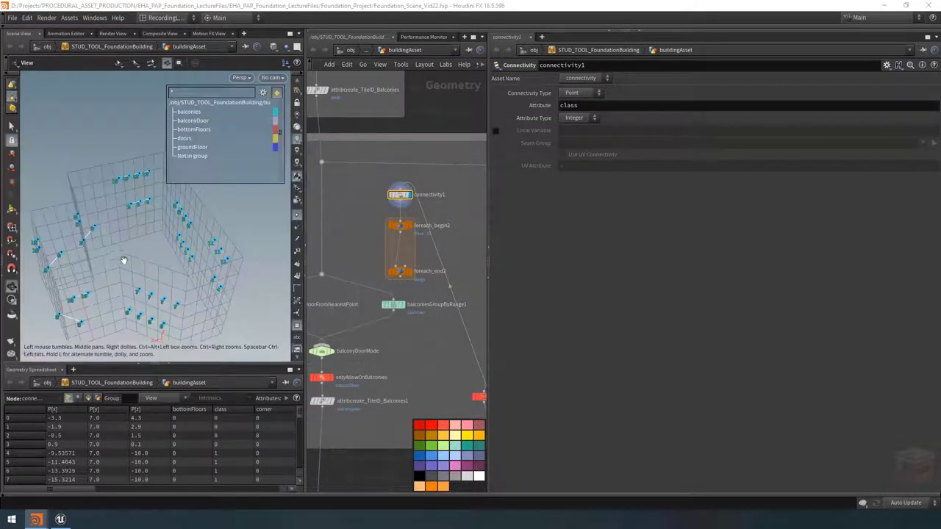
{"action": "left_click_drag", "start_coordinate": [123, 260], "coordinate": [134, 261]}
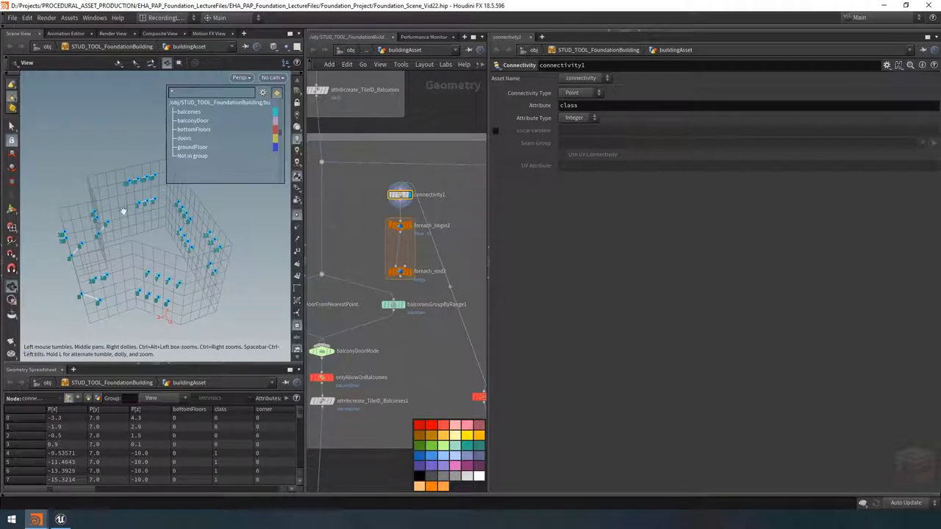
{"action": "left_click_drag", "start_coordinate": [98, 256], "coordinate": [119, 254]}
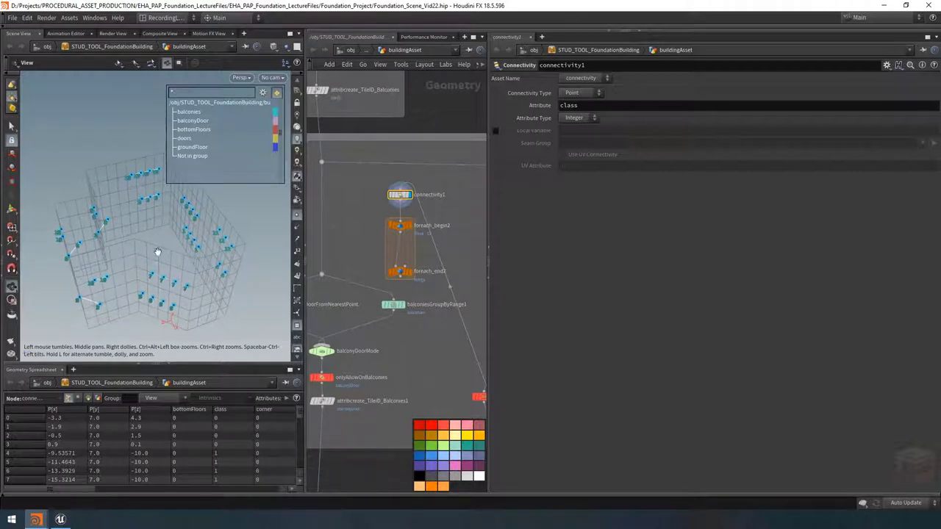
Display foreach_end2, enable Single Pass, preview different iterations and set the pass to 0
{"action": "left_click", "coordinate": [401, 272]}
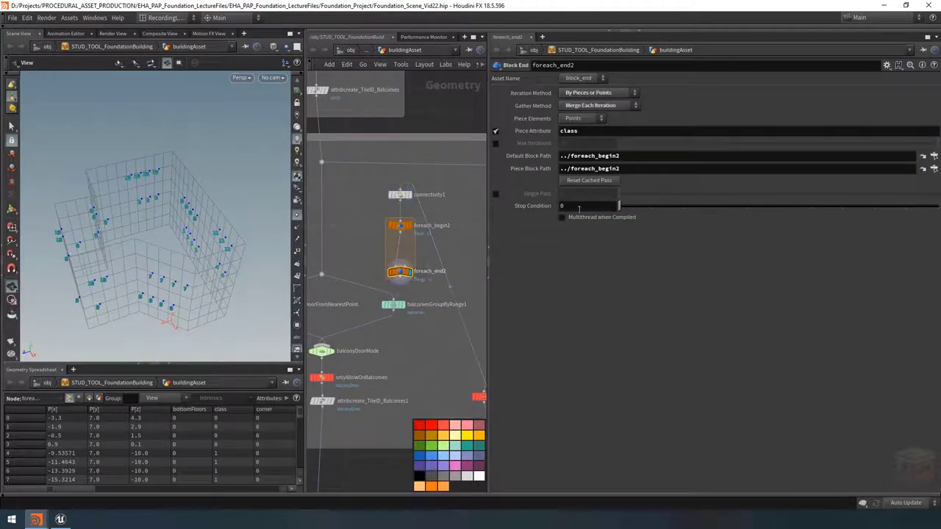
{"action": "left_click", "coordinate": [495, 194]}
{"action": "left_click_drag", "start_coordinate": [640, 194], "coordinate": [747, 195]}
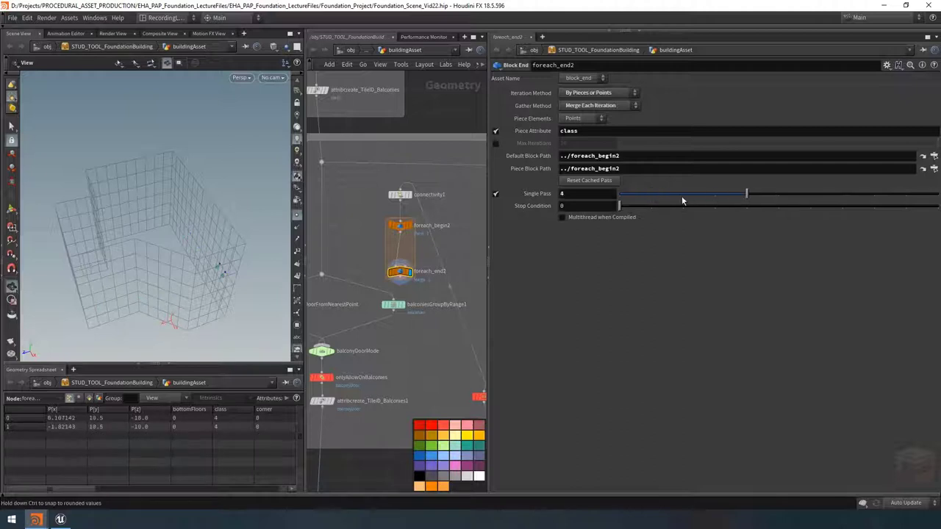
{"action": "left_click_drag", "start_coordinate": [681, 196], "coordinate": [635, 203]}
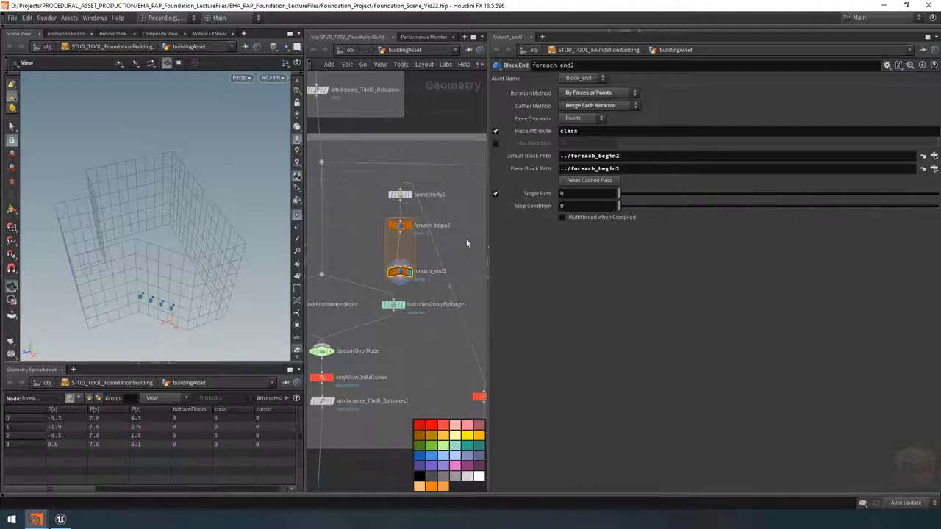
Show point numbers on the isolated balcony piece in the viewport
{"action": "scroll", "coordinate": [151, 273], "scroll_direction": "up", "scroll_amount": 8}
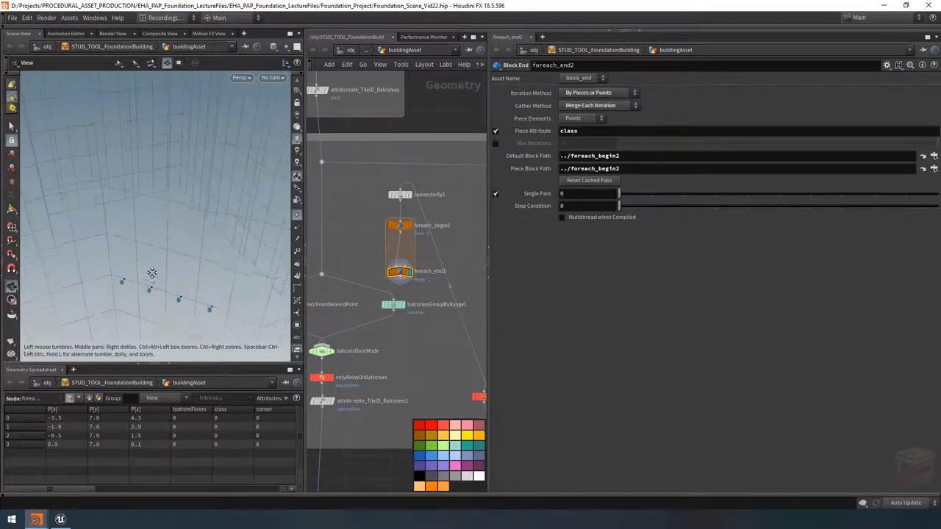
{"action": "left_click_drag", "start_coordinate": [151, 273], "coordinate": [154, 246]}
{"action": "left_click", "coordinate": [297, 251]}
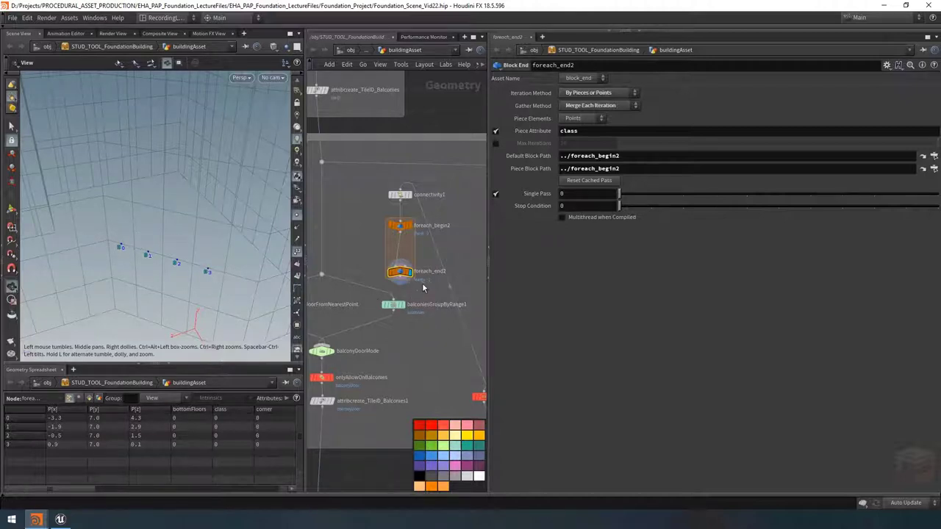
Duplicate balconiesGroupByRange1 and insert the copy between foreach_begin2 and foreach_end2
{"action": "left_click", "coordinate": [402, 305]}
{"action": "middle_click_drag", "start_coordinate": [401, 305], "coordinate": [404, 335]}
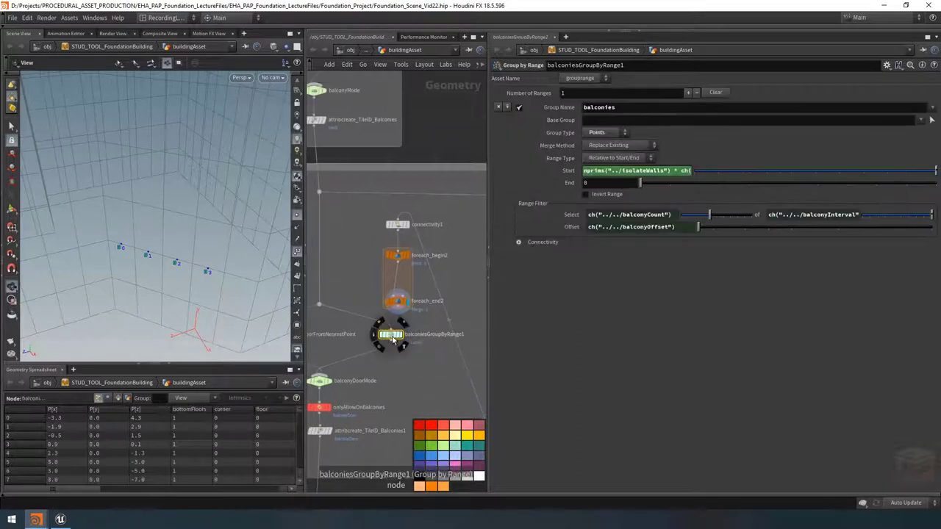
{"action": "key", "text": "ctrl+c"}
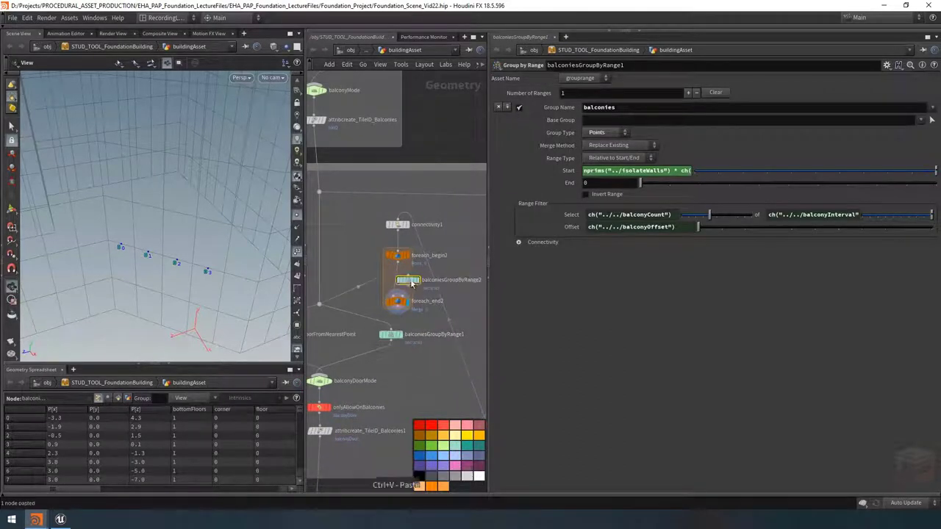
{"action": "key", "text": "ctrl+v"}
{"action": "left_click_drag", "start_coordinate": [369, 279], "coordinate": [399, 285]}
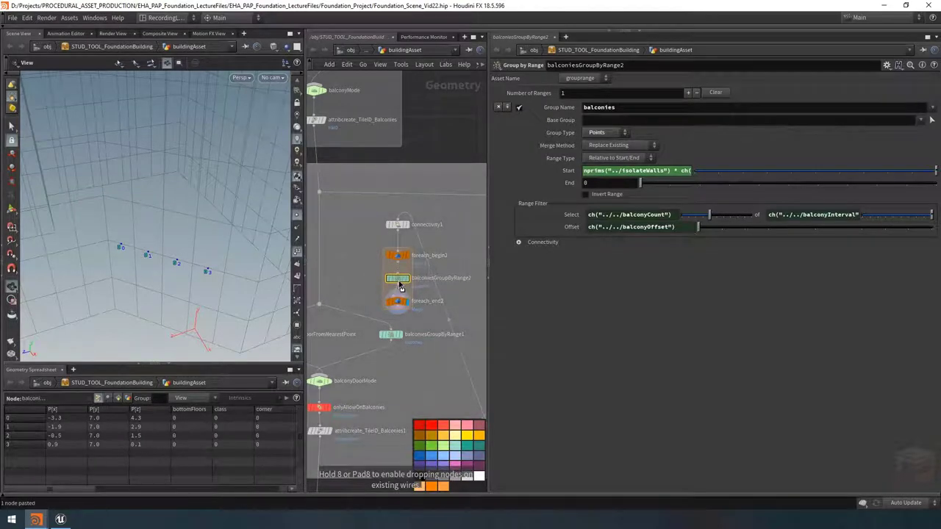
Widen the network pane and rename foreach_end2 to foreach_ConnectedBalcony_end
{"action": "scroll", "coordinate": [439, 294], "scroll_direction": "up", "scroll_amount": 2}
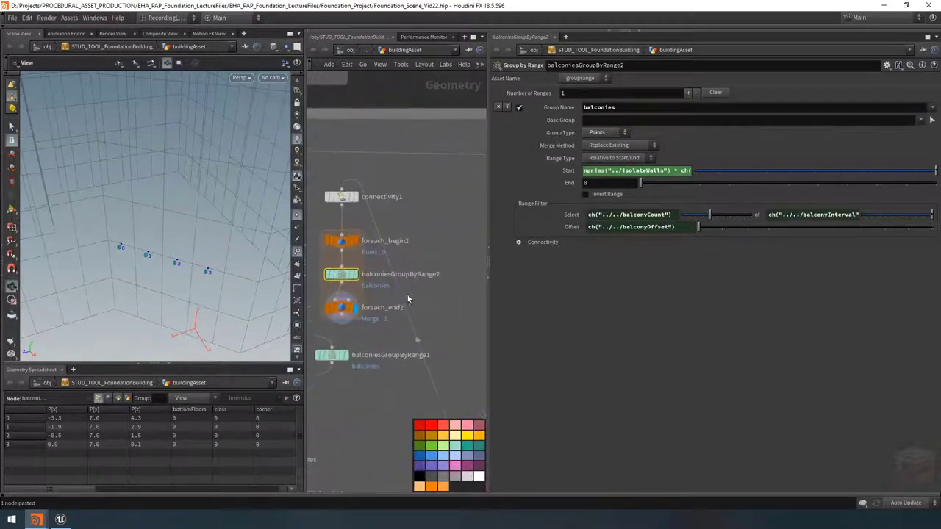
{"action": "left_click_drag", "start_coordinate": [487, 314], "coordinate": [640, 335]}
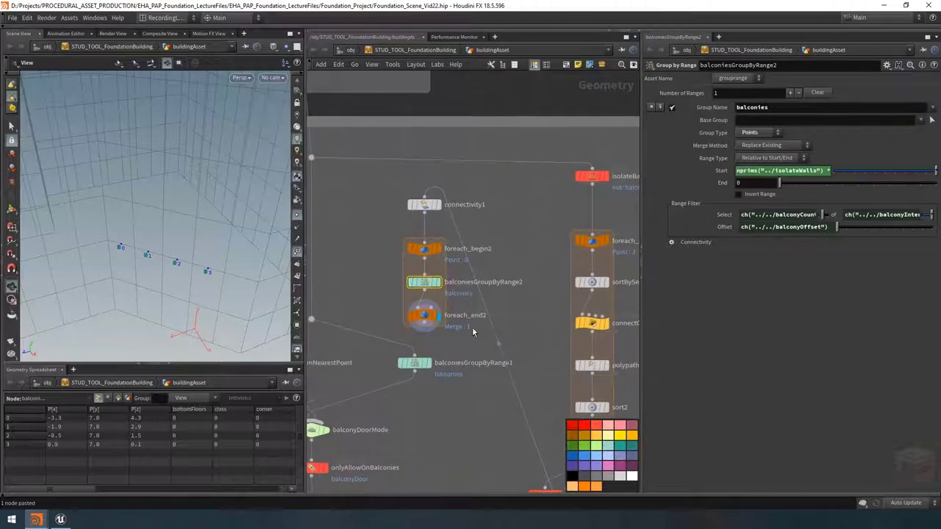
{"action": "double_click", "coordinate": [469, 316]}
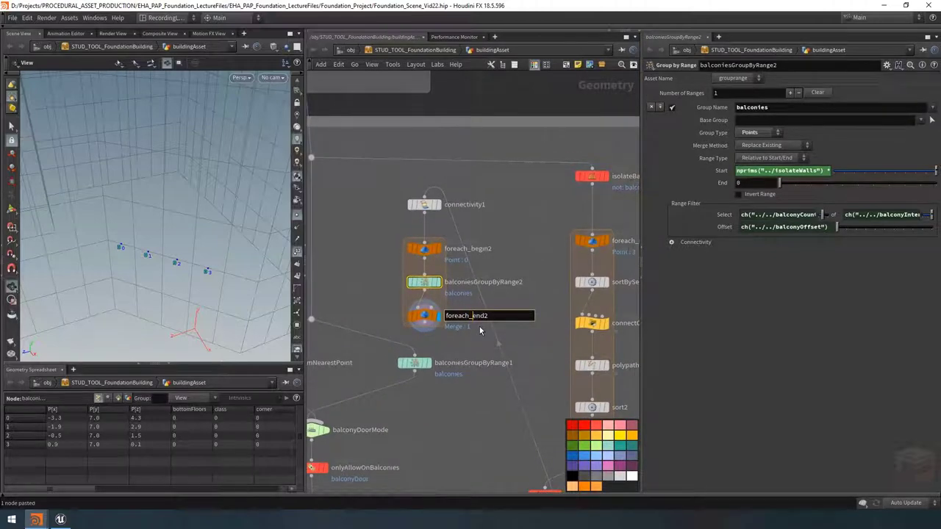
{"action": "type", "text": "ConnectedBalcony_"}
{"action": "key", "text": "End"}
{"action": "key", "text": "BackSpace"}
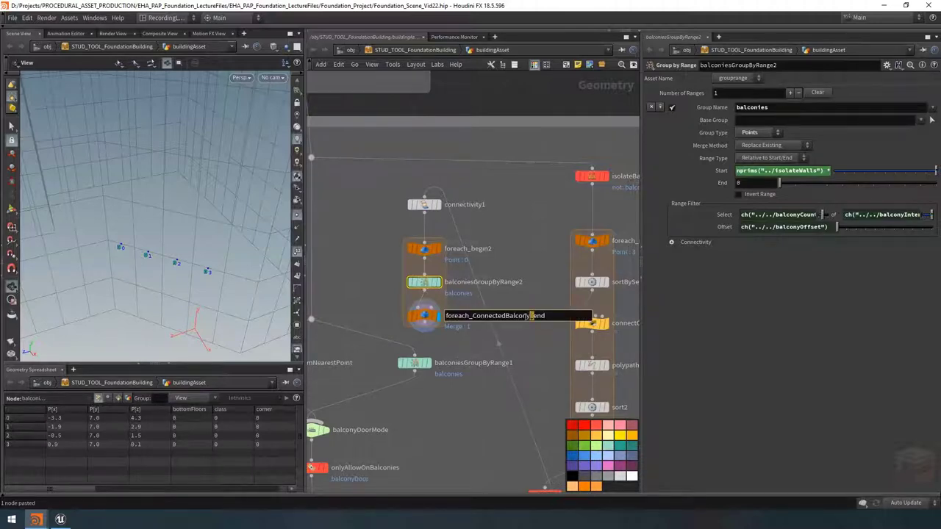
Rename foreach_begin2 to foreach_ConnectedBalcony_begin
{"action": "double_click", "coordinate": [471, 249]}
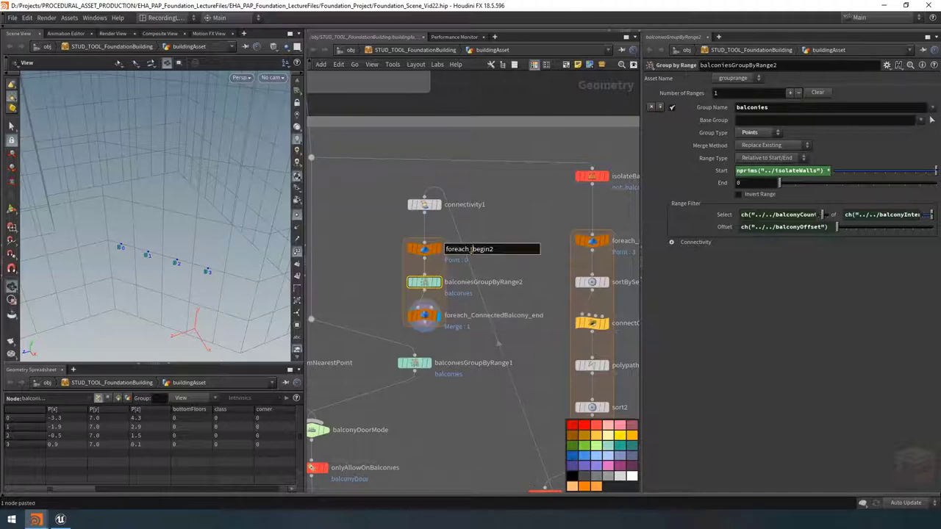
{"action": "key", "text": "ctrl+v"}
{"action": "key", "text": "BackSpace"}
{"action": "key", "text": "Return"}
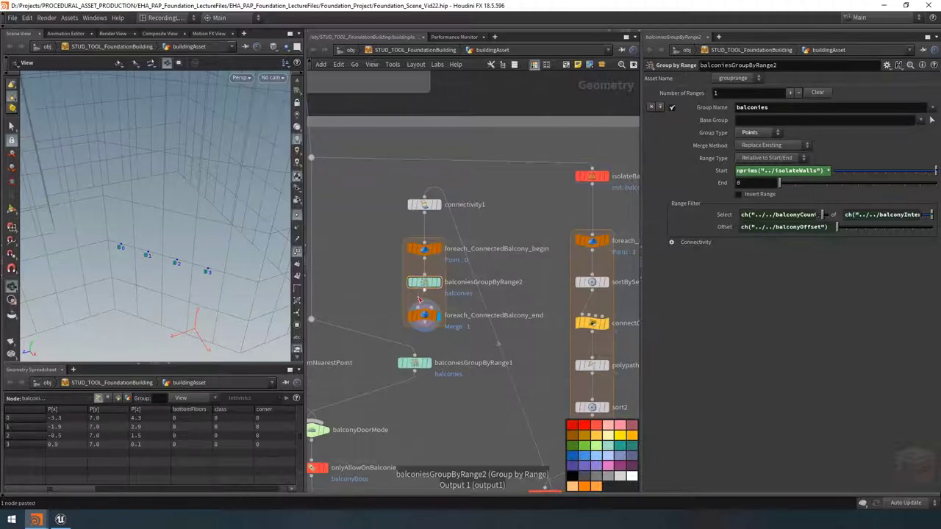
Rename the balconiesGroupByRange2 node inside the connected-balcony loop to balconyDoorGroup_RelativeStartToEnd
{"action": "middle_click_drag", "start_coordinate": [469, 402], "coordinate": [483, 398]}
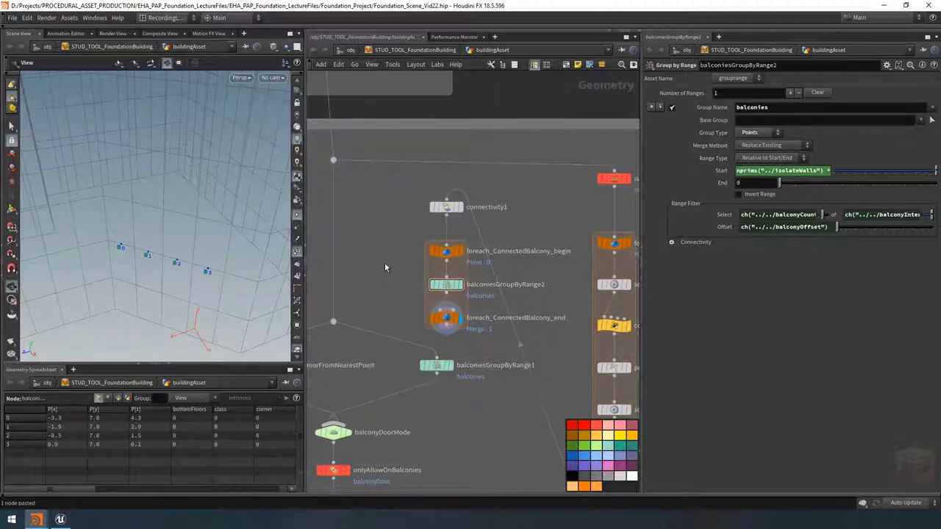
{"action": "mouse_move", "coordinate": [457, 288]}
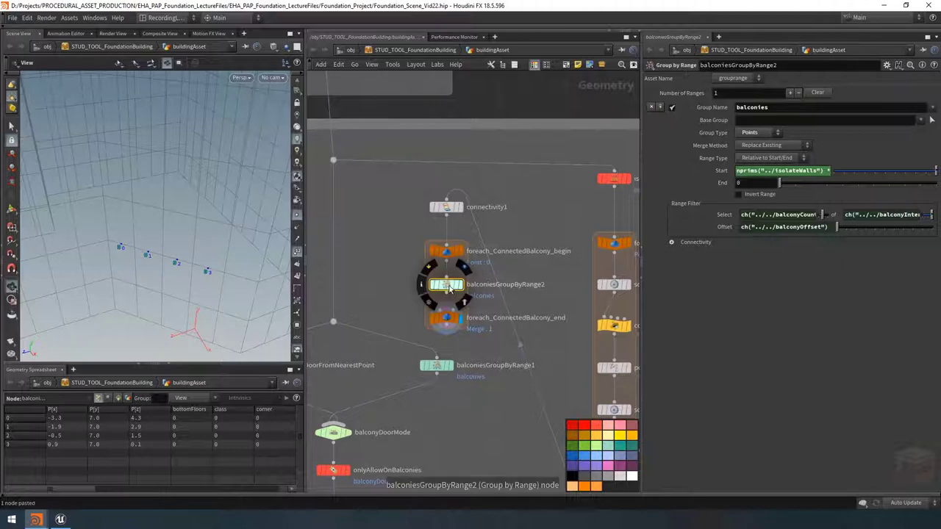
{"action": "scroll", "coordinate": [459, 290], "scroll_direction": "up", "scroll_amount": 2}
{"action": "double_click", "coordinate": [493, 288]}
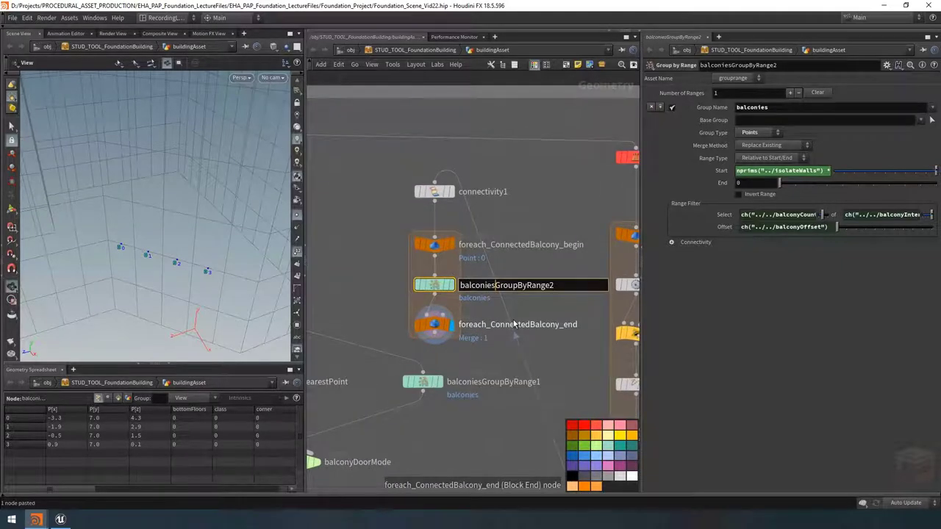
{"action": "key", "text": "BackSpace"}
{"action": "key", "text": "BackSpace"}
{"action": "key", "text": "BackSpace"}
{"action": "type", "text": "yDoor"}
{"action": "key", "text": "End"}
{"action": "key", "text": "BackSpace"}
{"action": "key", "text": "BackSpace"}
{"action": "key", "text": "BackSpace"}
{"action": "key", "text": "BackSpace"}
{"action": "key", "text": "BackSpace"}
{"action": "key", "text": "BackSpace"}
{"action": "key", "text": "BackSpace"}
{"action": "key", "text": "BackSpace"}
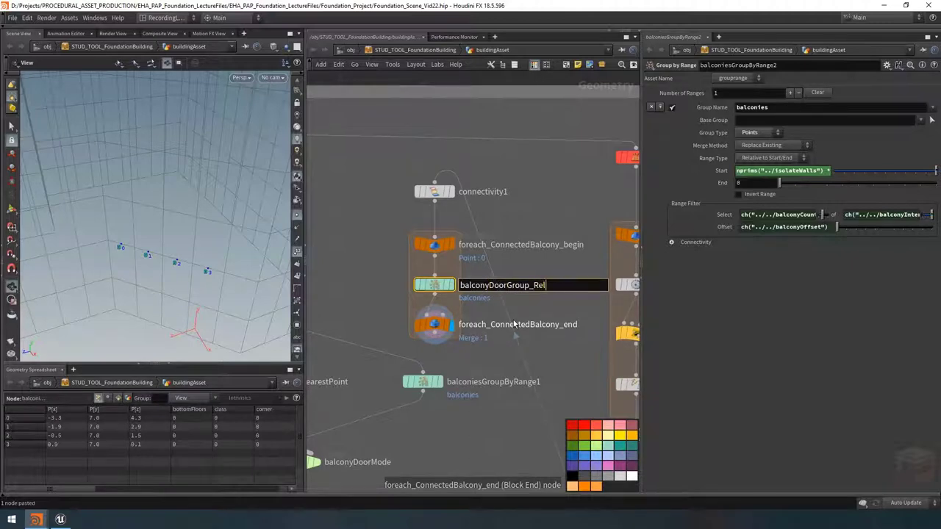
{"action": "type", "text": "_RelativeStartto"}
{"action": "key", "text": "BackSpace"}
{"action": "key", "text": "BackSpace"}
{"action": "type", "text": "ToEnd"}
{"action": "key", "text": "Return"}
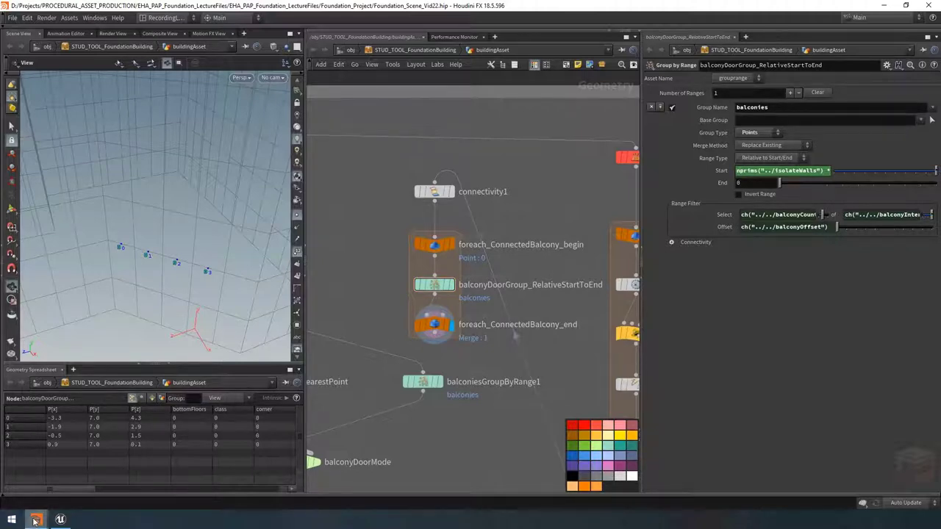
Bring up the floating STUD_TOOL_FoundationBuilding parameter window below the node parameters and show its balcony door settings
{"action": "mouse_move", "coordinate": [36, 519]}
{"action": "left_click", "coordinate": [122, 476]}
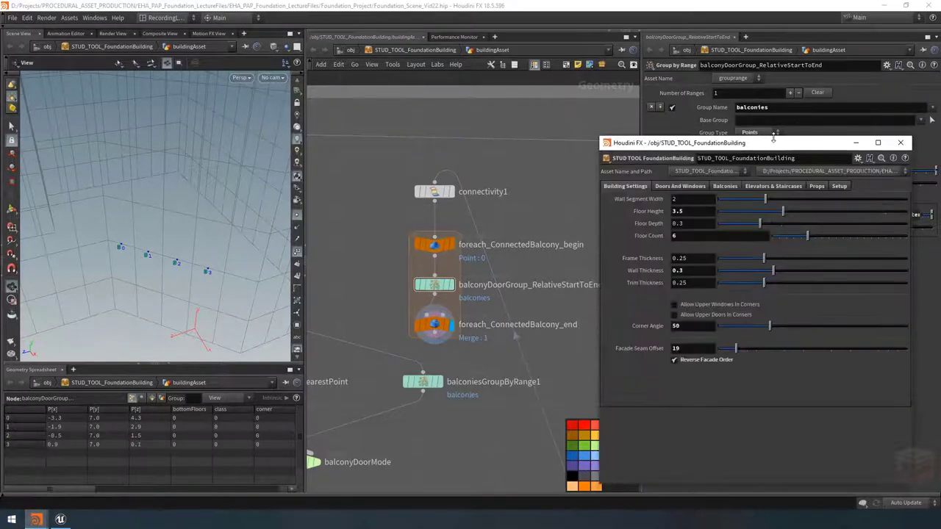
{"action": "left_click_drag", "start_coordinate": [773, 140], "coordinate": [784, 278]}
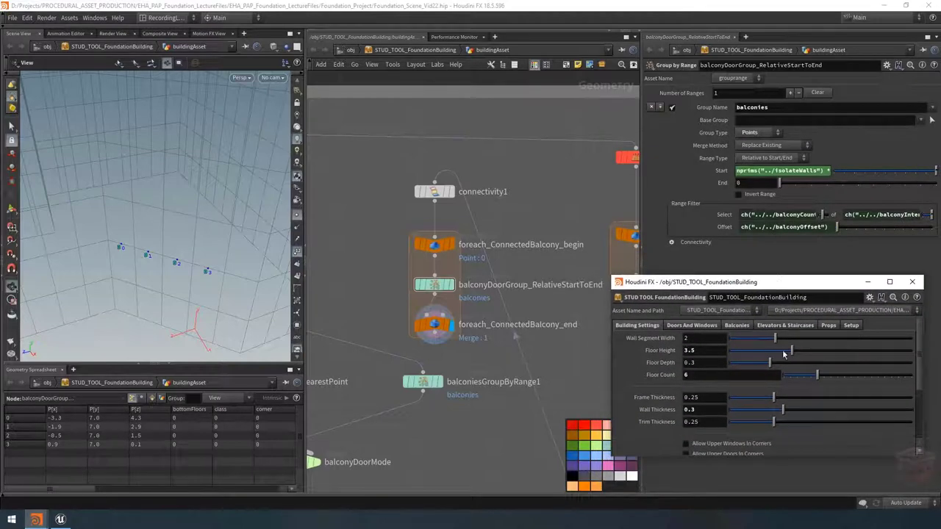
{"action": "left_click", "coordinate": [736, 325]}
{"action": "scroll", "coordinate": [674, 370], "scroll_direction": "down", "scroll_amount": 3}
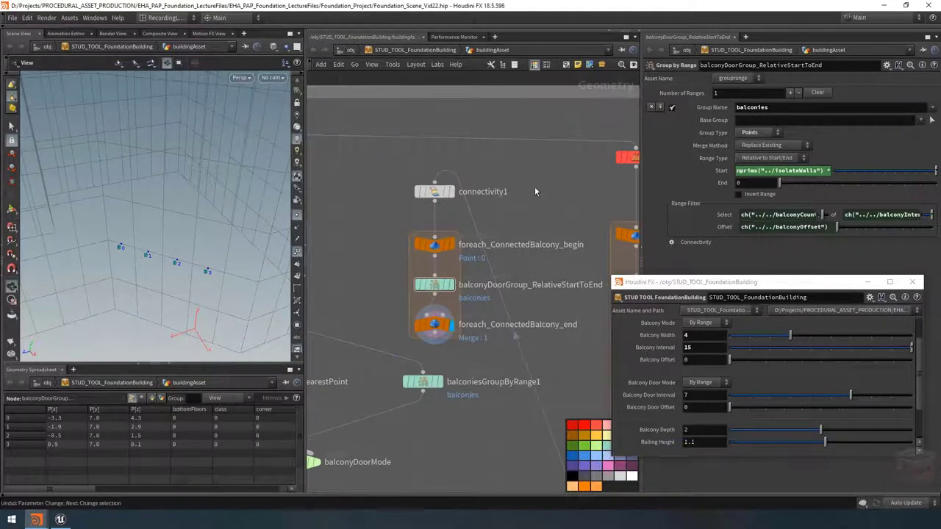
Set the range node's group name to balconyDoor and check the point group used by transferBalconyDoorFromNearestPoint
{"action": "left_click", "coordinate": [662, 107]}
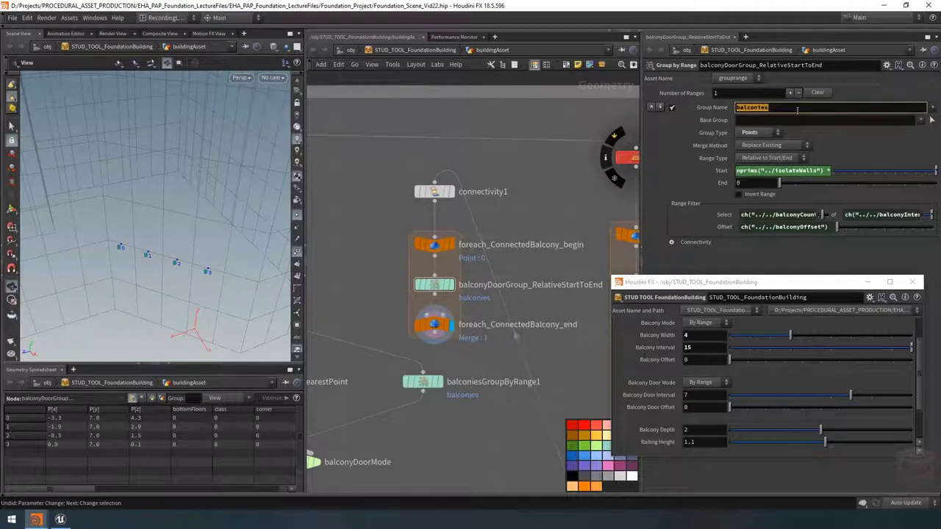
{"action": "type", "text": "balconyDoor"}
{"action": "key", "text": "Return"}
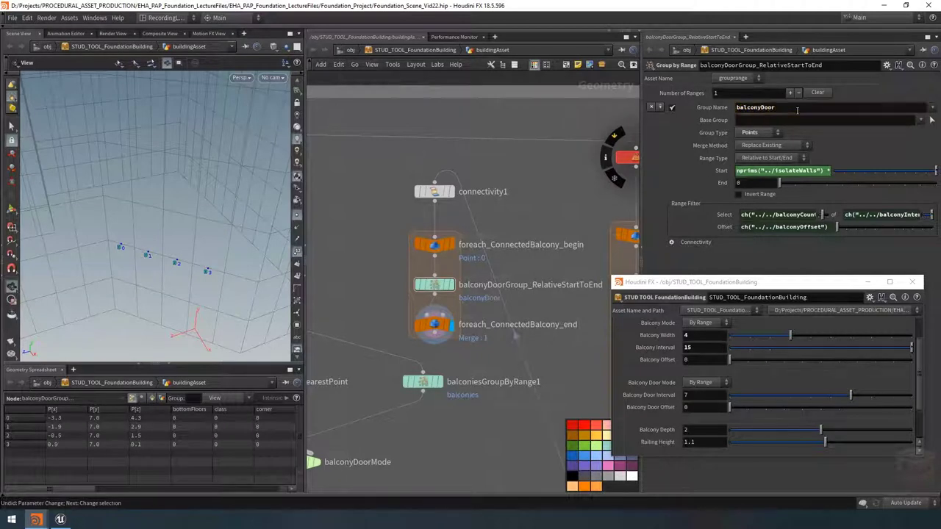
{"action": "scroll", "coordinate": [481, 267], "scroll_direction": "down", "scroll_amount": 3}
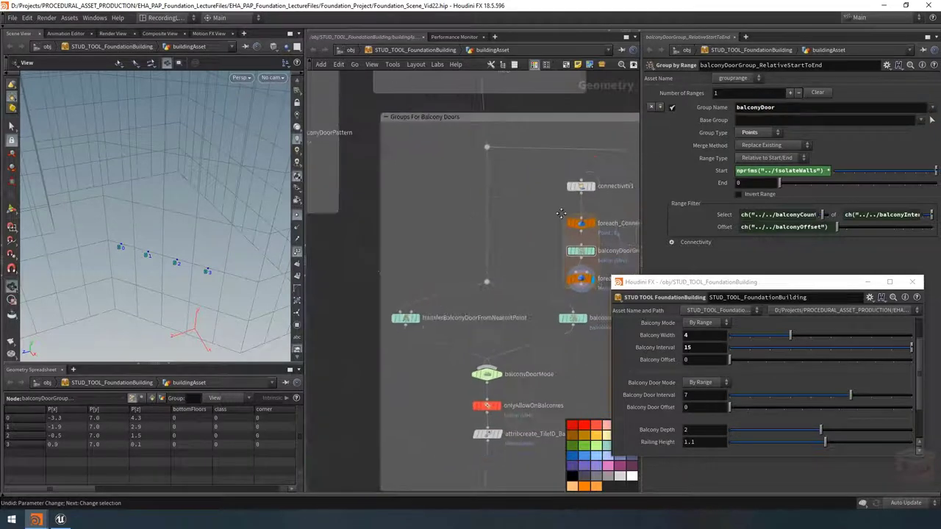
{"action": "left_click", "coordinate": [414, 318]}
{"action": "scroll", "coordinate": [394, 276], "scroll_direction": "up", "scroll_amount": 3}
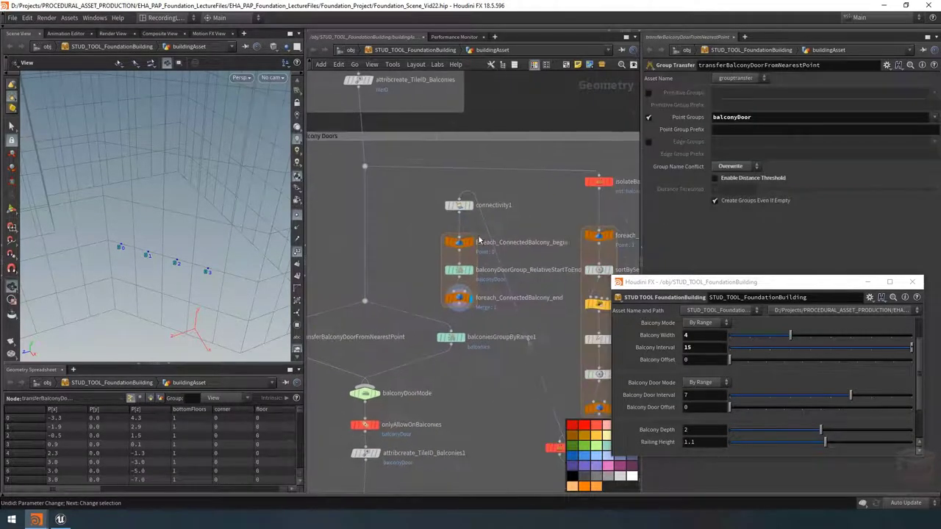
Display balconyDoorGroup_RelativeStartToEnd, set its range start to a plain 0 without a channel, and keep the Relative to Start/End range type
{"action": "left_click", "coordinate": [449, 285]}
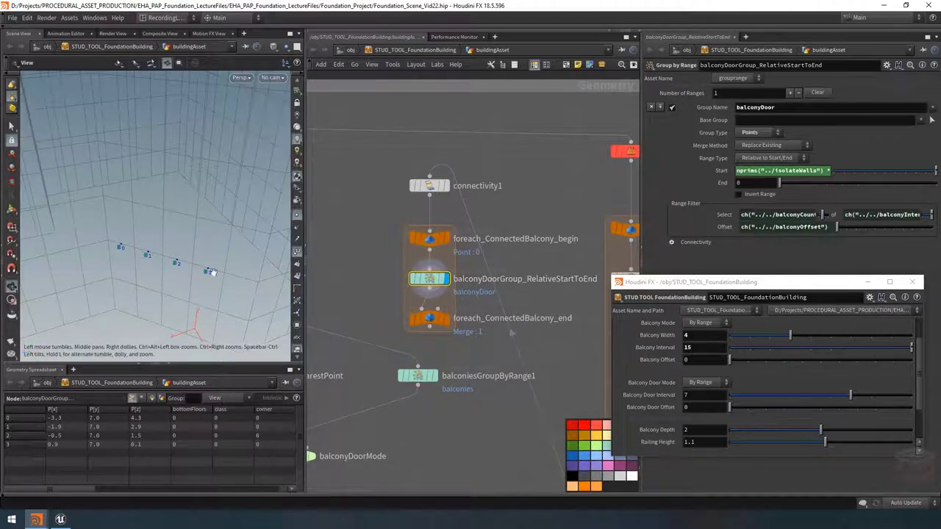
{"action": "right_click_drag", "start_coordinate": [147, 258], "coordinate": [118, 183]}
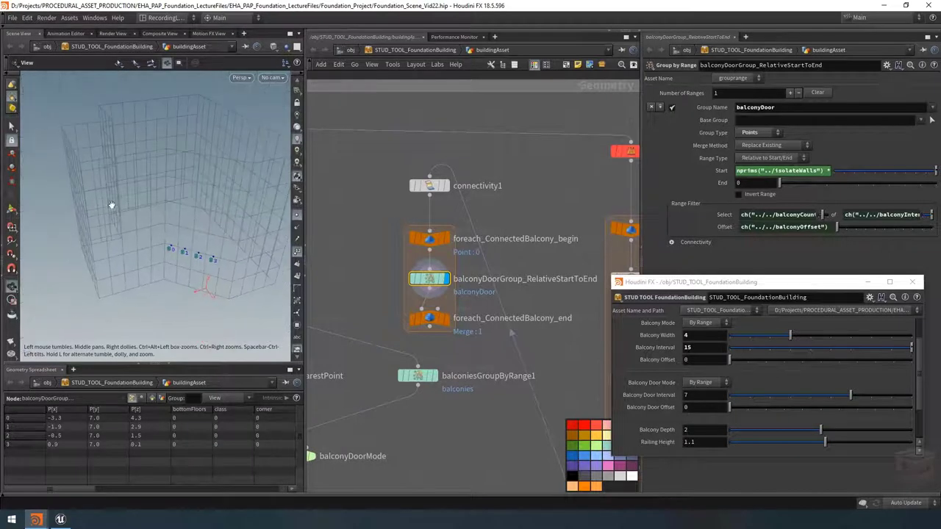
{"action": "scroll", "coordinate": [241, 256], "scroll_direction": "up", "scroll_amount": 3}
{"action": "left_click", "coordinate": [771, 170]}
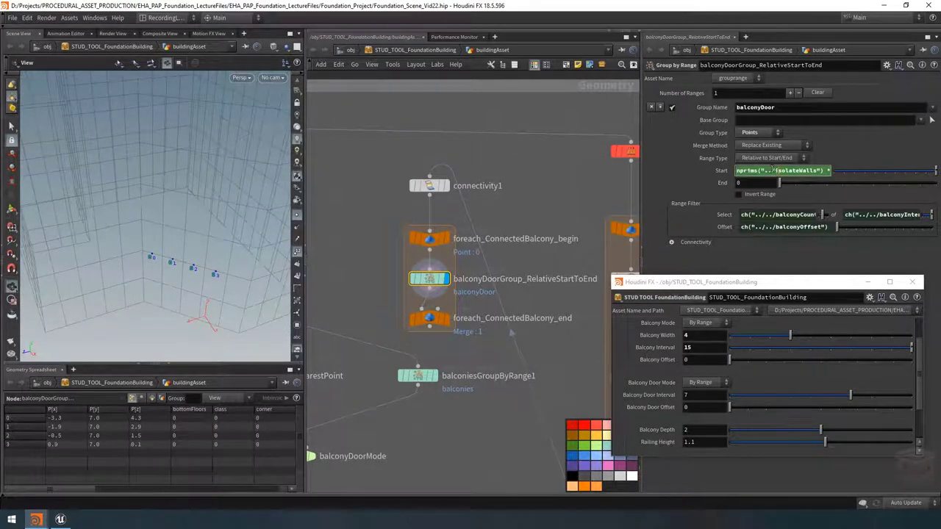
{"action": "double_click", "coordinate": [772, 171]}
{"action": "type", "text": "0"}
{"action": "key", "text": "Return"}
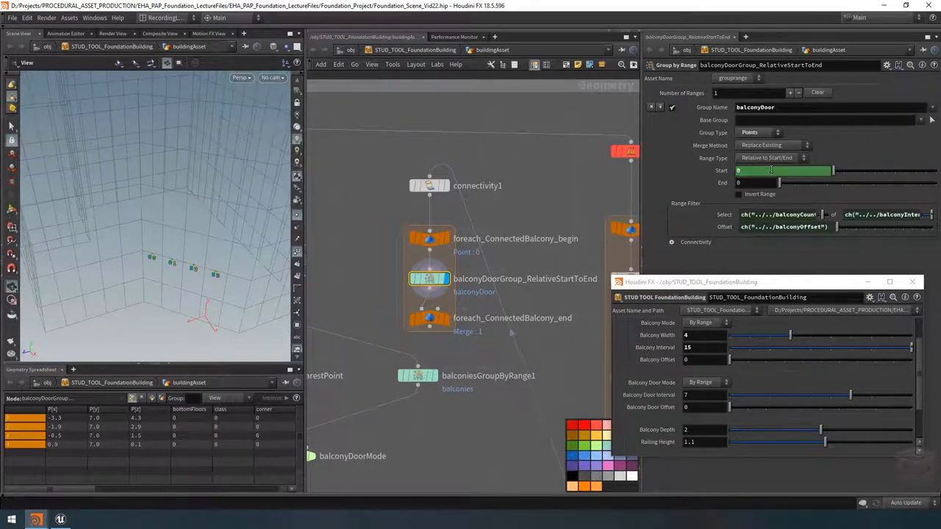
{"action": "right_click", "coordinate": [751, 171]}
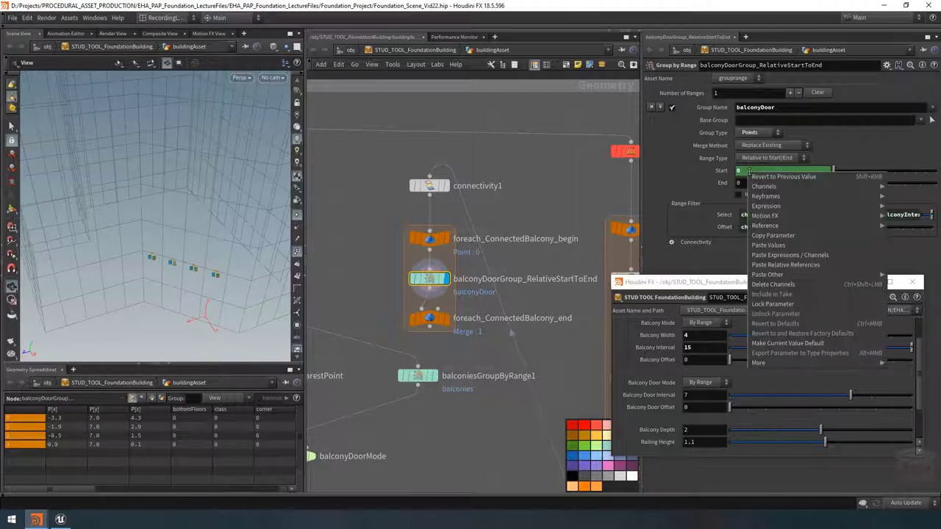
{"action": "left_click", "coordinate": [788, 286]}
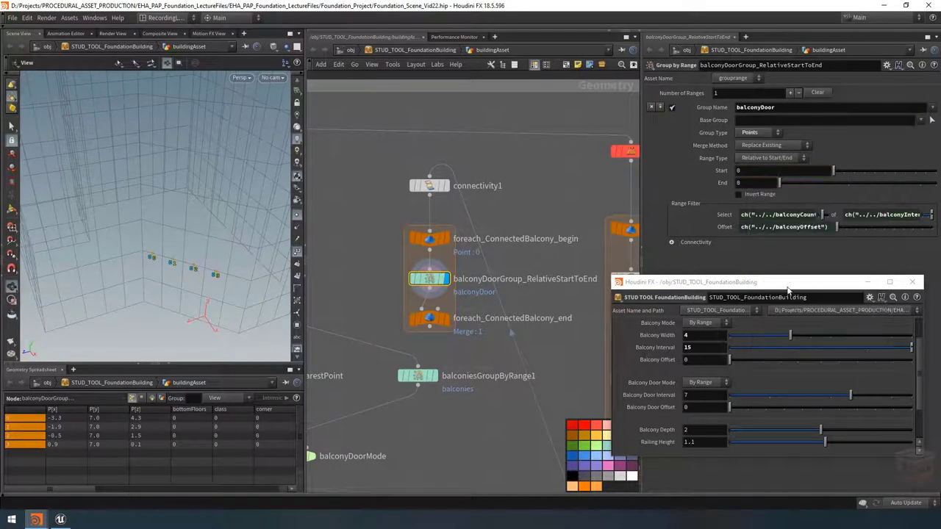
{"action": "left_click", "coordinate": [751, 161]}
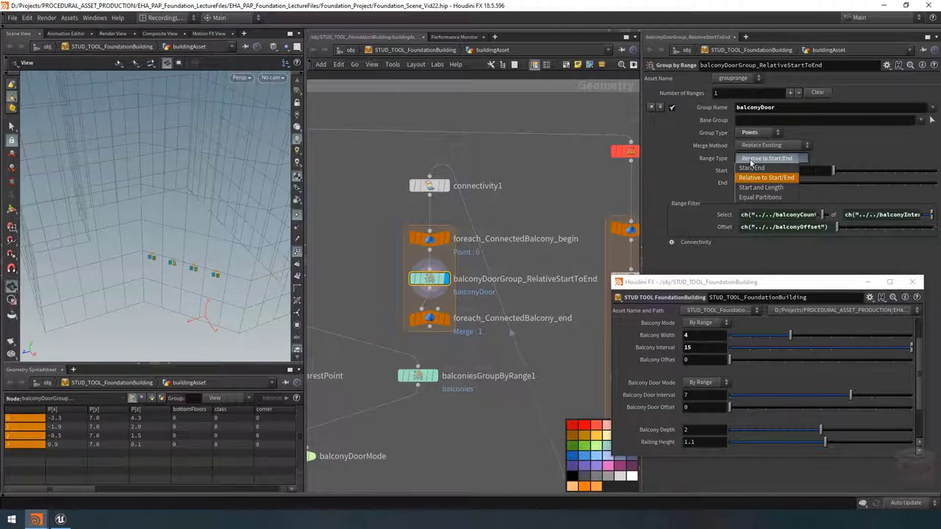
{"action": "left_click", "coordinate": [746, 178]}
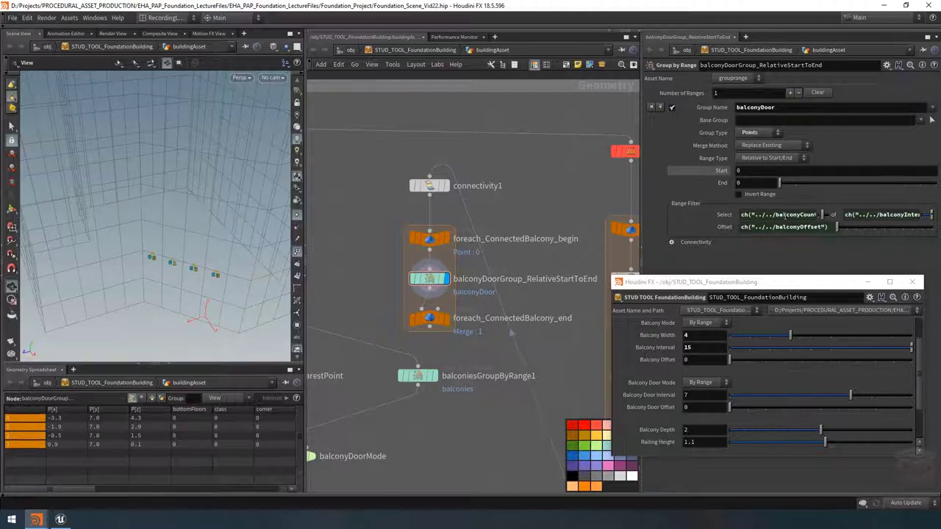
{"action": "key", "text": "ctrl+z"}
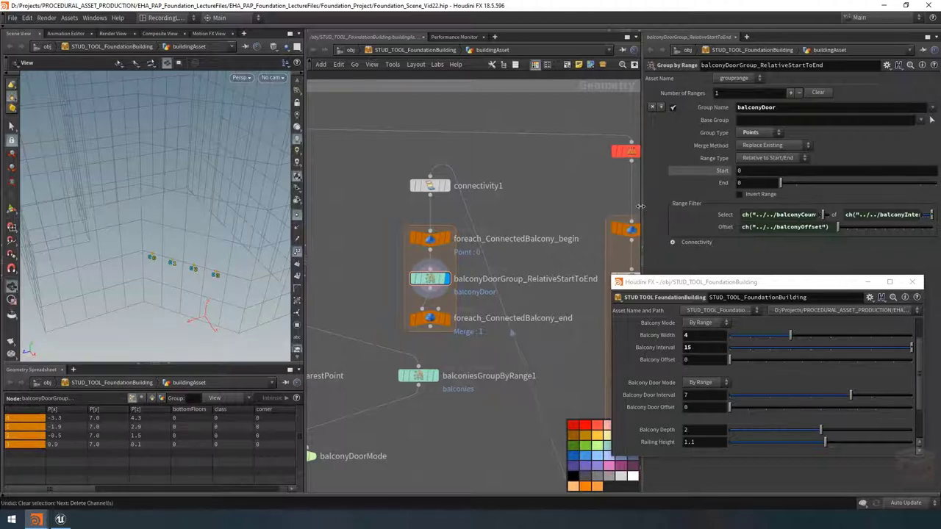
Widen the parameter pane and set the range filter's Select amount to a plain 1 without a channel
{"action": "left_click_drag", "start_coordinate": [640, 207], "coordinate": [517, 207]}
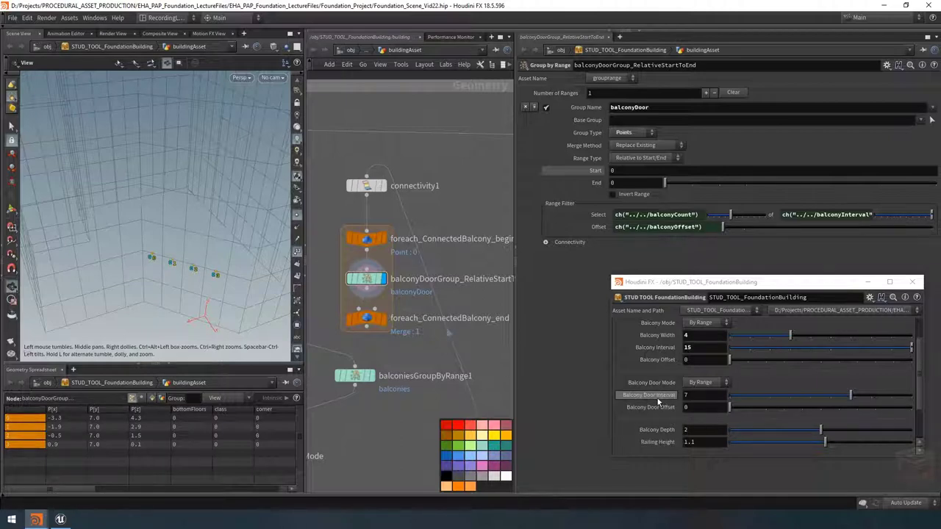
{"action": "left_click", "coordinate": [702, 214]}
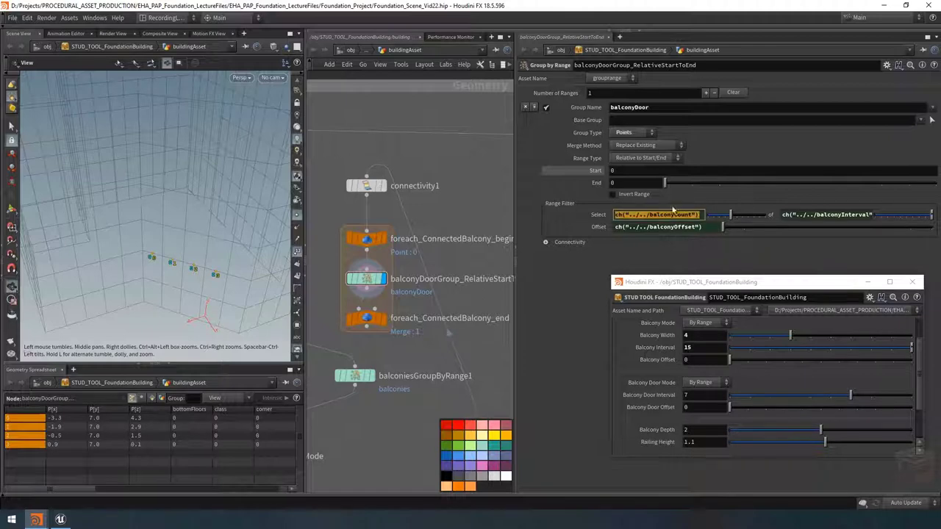
{"action": "type", "text": "1"}
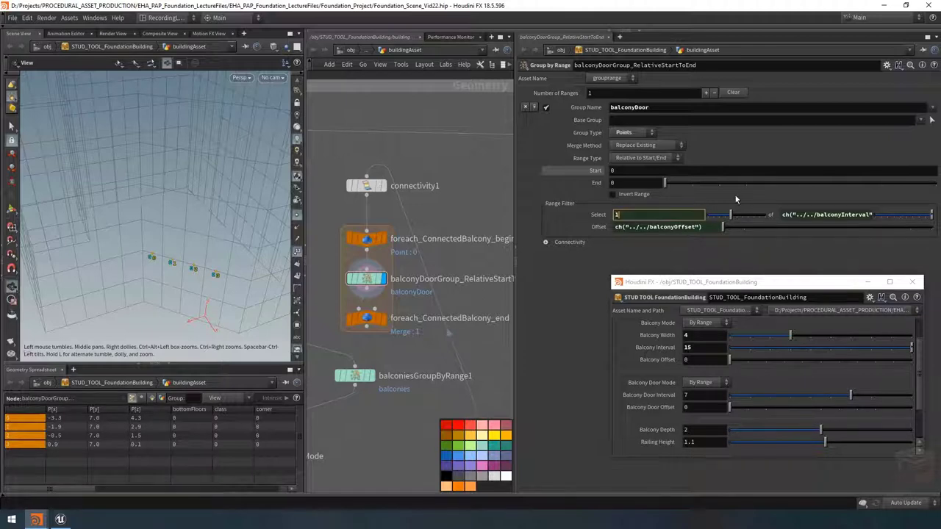
{"action": "key", "text": "Return"}
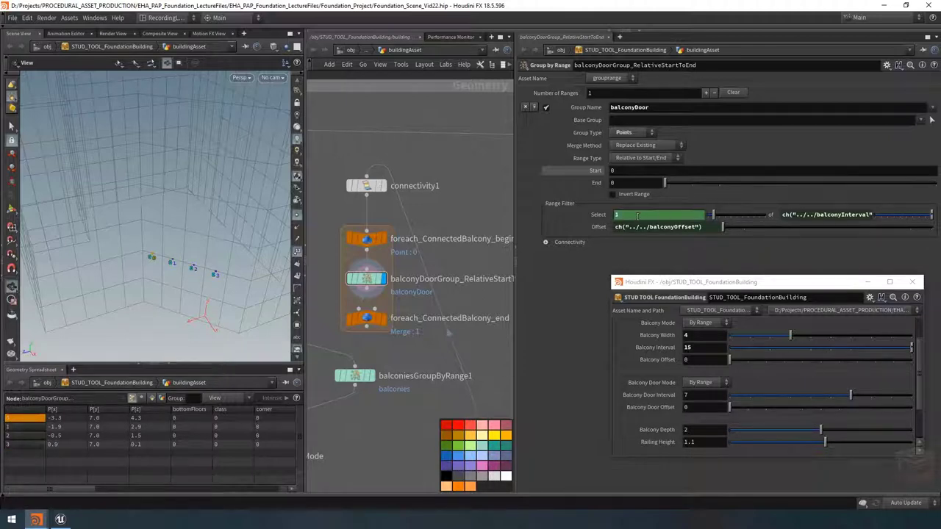
{"action": "right_click", "coordinate": [636, 215]}
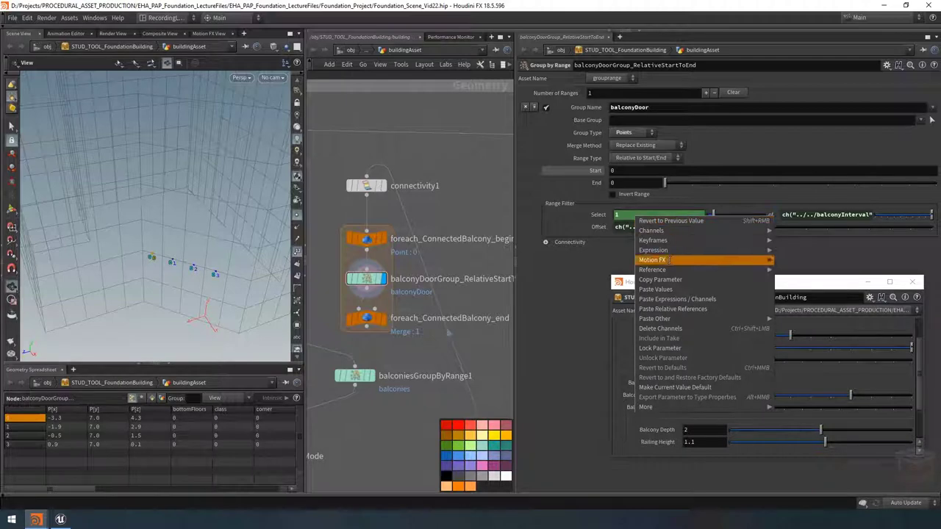
{"action": "left_click", "coordinate": [680, 329]}
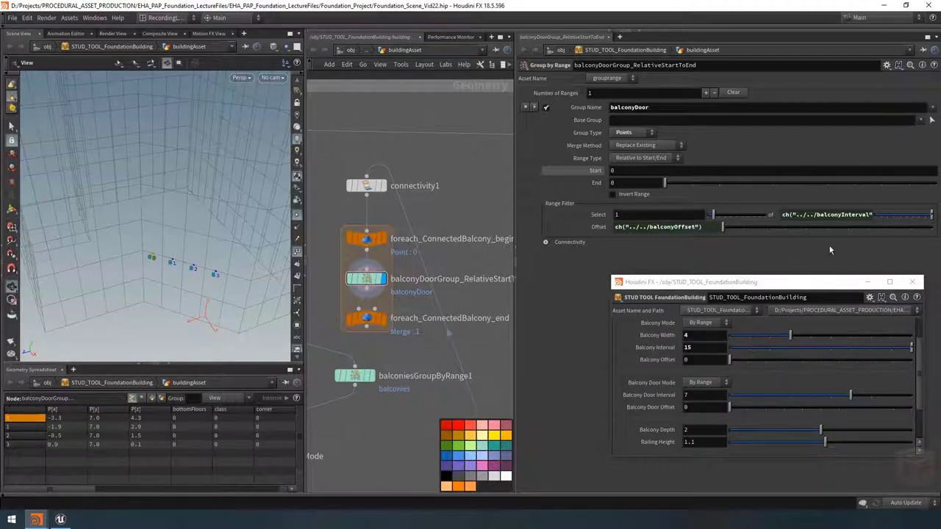
Link the range filter's interval and offset to Balcony Door Interval and Balcony Door Offset with relative channel references
{"action": "left_click", "coordinate": [842, 214]}
{"action": "left_click", "coordinate": [660, 394]}
{"action": "left_click_drag", "start_coordinate": [818, 216], "coordinate": [818, 217]}
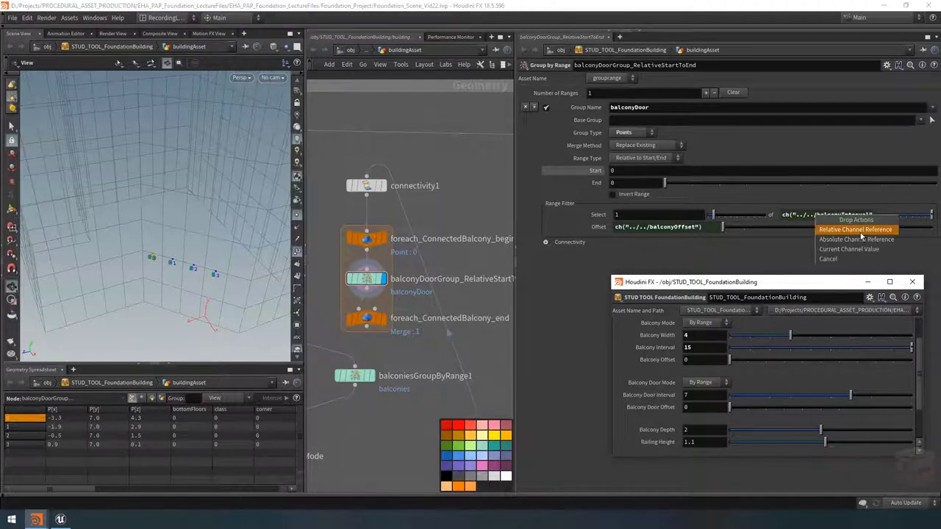
{"action": "left_click", "coordinate": [857, 230]}
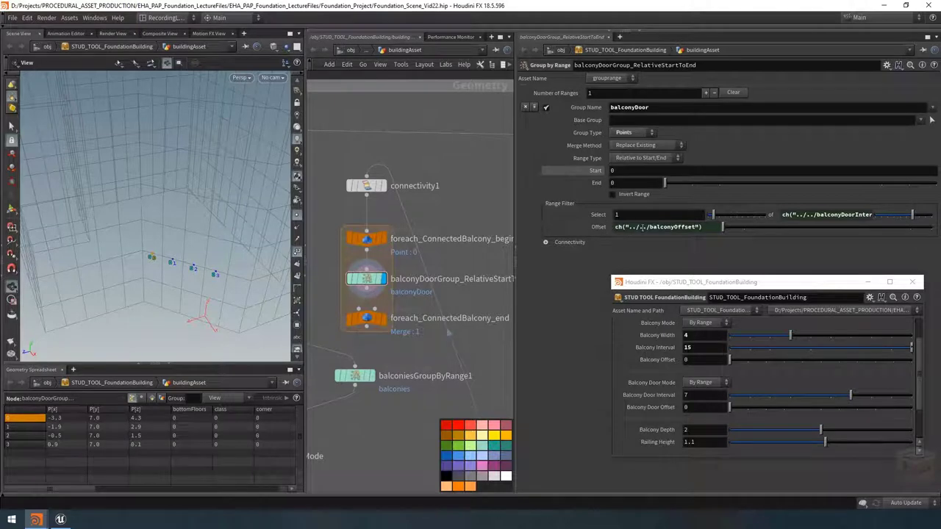
{"action": "left_click_drag", "start_coordinate": [651, 407], "coordinate": [670, 230]}
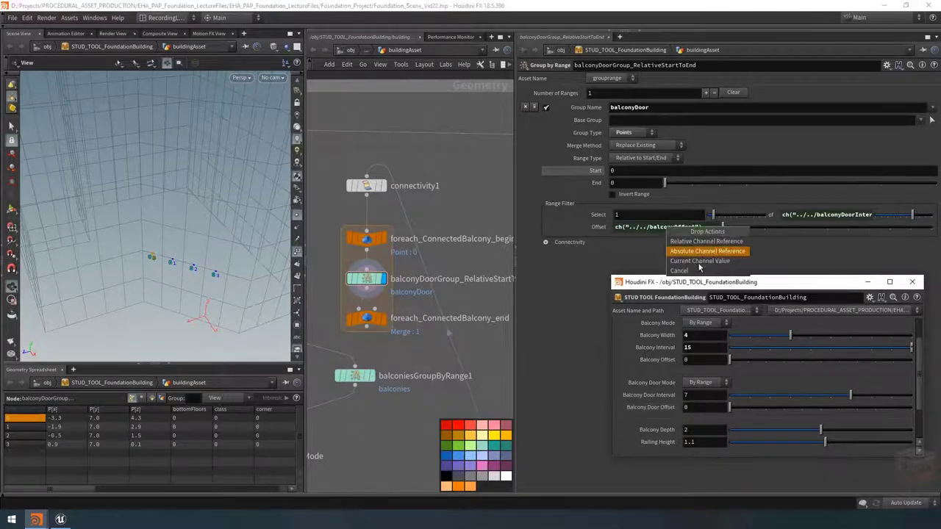
{"action": "left_click", "coordinate": [709, 242]}
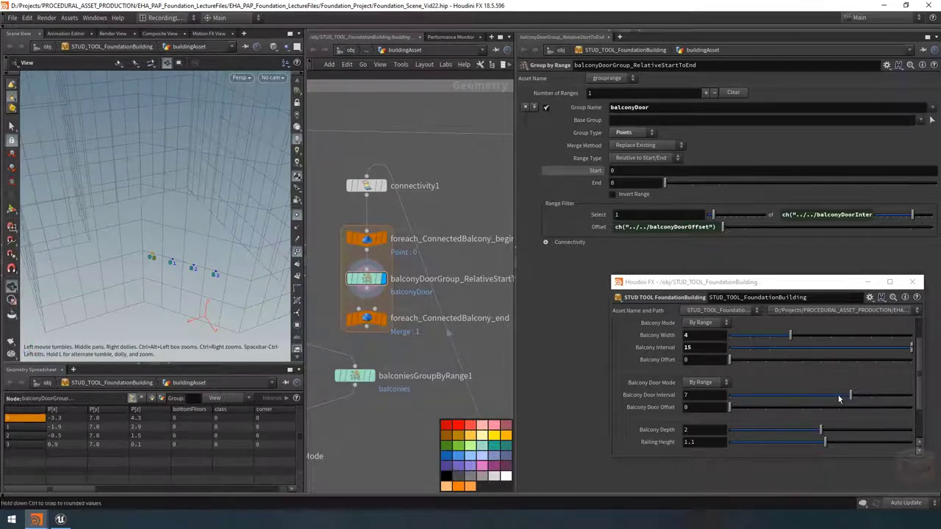
Test the balcony door grouping by varying the Balcony Door Interval through 1, 2 and 3
{"action": "left_click_drag", "start_coordinate": [799, 395], "coordinate": [743, 399]}
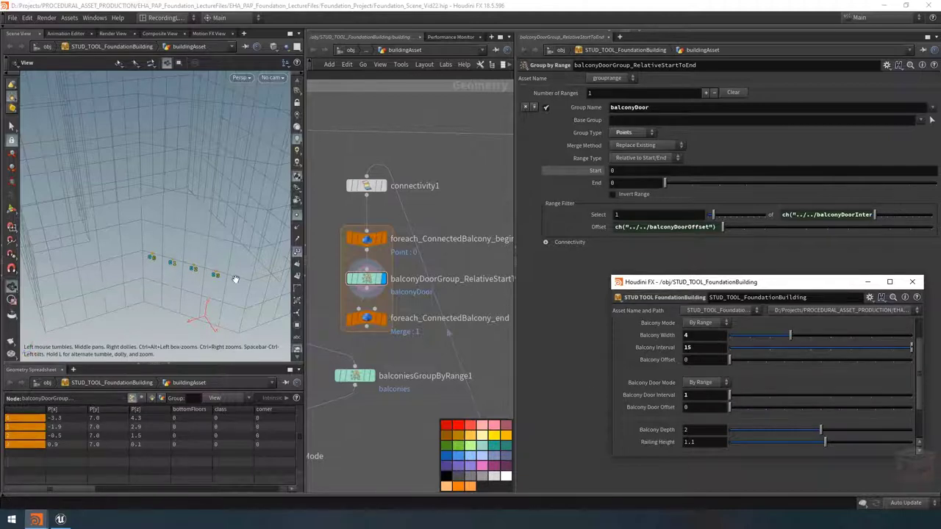
{"action": "left_click", "coordinate": [749, 397]}
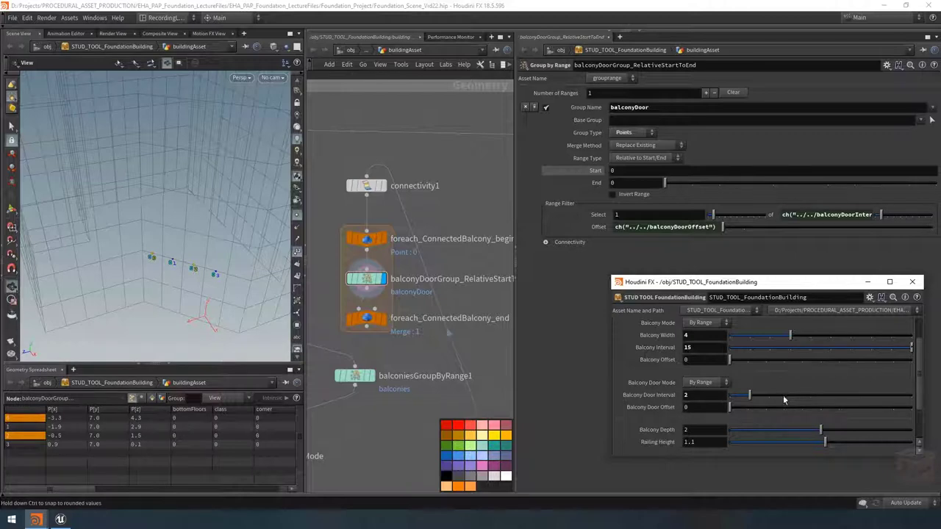
{"action": "left_click_drag", "start_coordinate": [775, 400], "coordinate": [770, 398]}
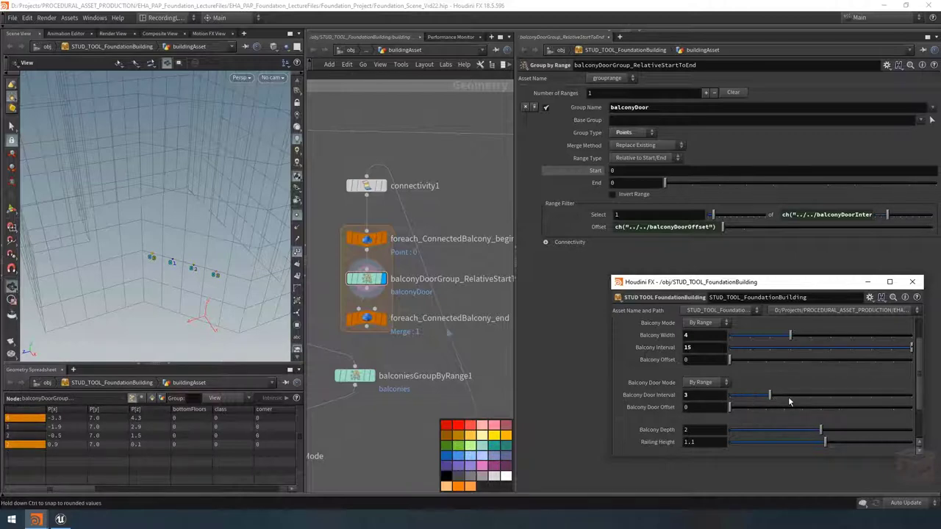
{"action": "left_click", "coordinate": [788, 395]}
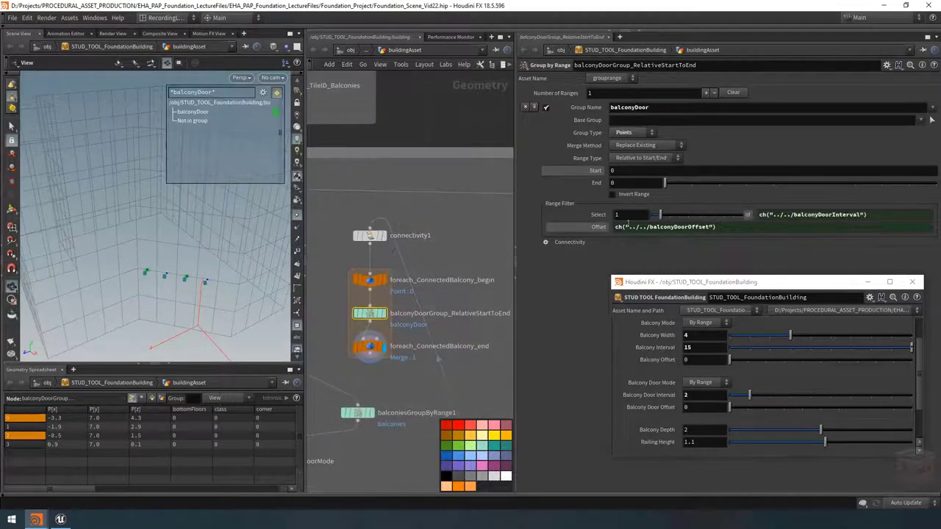
Test the door grouping with different Balcony Door Interval and Offset values, ending at interval 2 and offset 0
{"action": "middle_click", "coordinate": [599, 227], "text": "ctrl"}
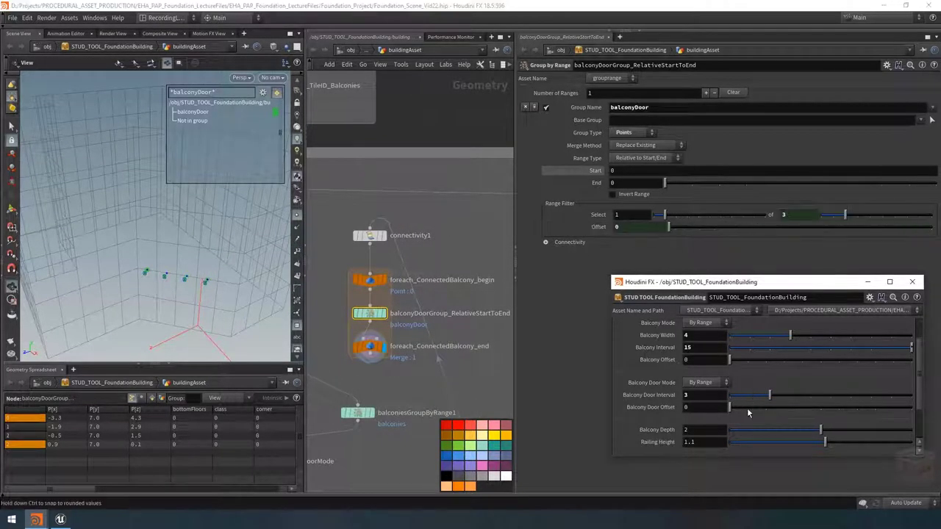
{"action": "left_click_drag", "start_coordinate": [749, 395], "coordinate": [838, 408]}
{"action": "left_click_drag", "start_coordinate": [766, 395], "coordinate": [735, 410]}
Show point numbers in the viewport and disable Single Pass on foreach_ConnectedBalcony_end to inspect all balconies
{"action": "left_click", "coordinate": [376, 351]}
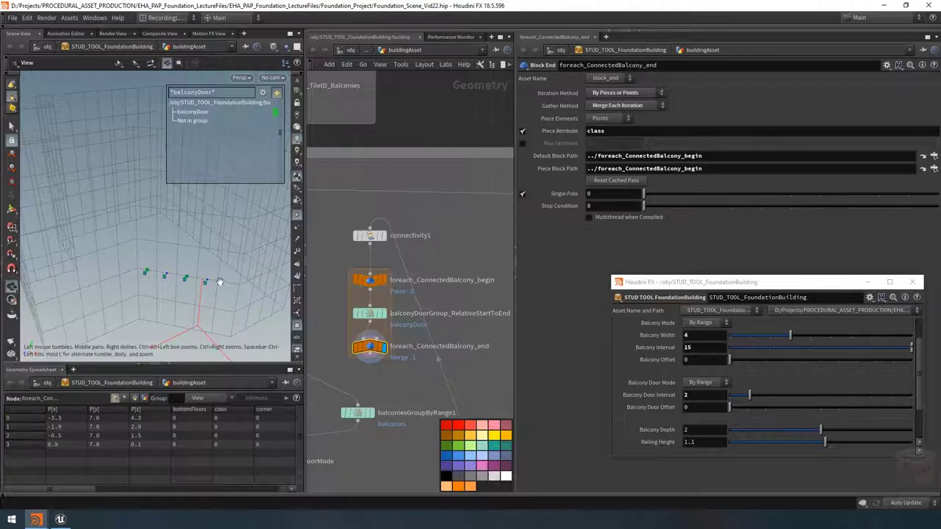
{"action": "left_click", "coordinate": [298, 252]}
{"action": "left_click", "coordinate": [522, 195]}
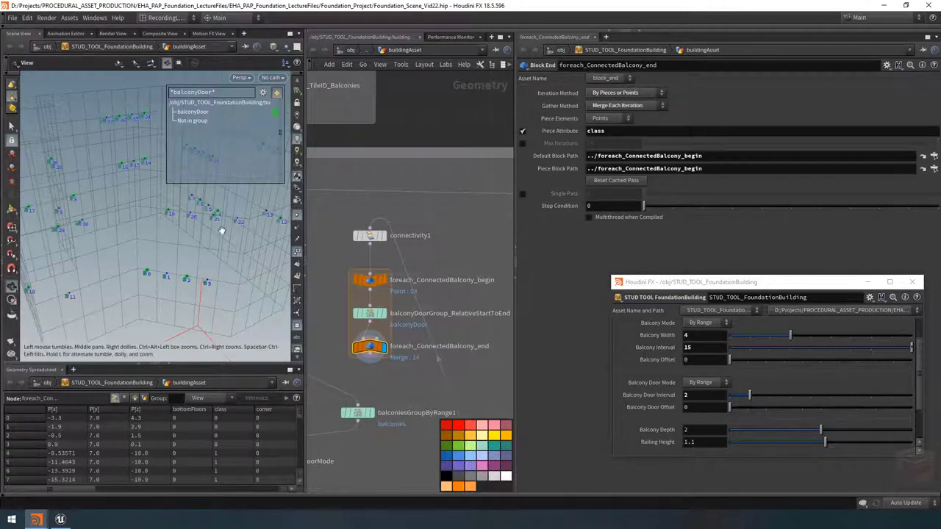
{"action": "left_click_drag", "start_coordinate": [150, 232], "coordinate": [177, 267]}
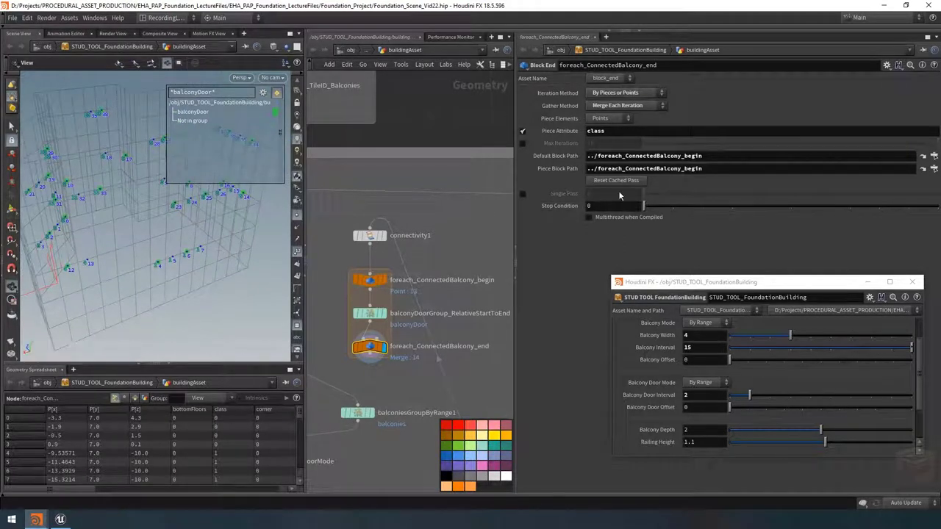
Isolate loop iteration 1 with Single Pass and test it with Balcony Door Interval 6 and Balcony Door Offset 4
{"action": "left_click", "coordinate": [522, 194]}
{"action": "left_click_drag", "start_coordinate": [644, 196], "coordinate": [672, 196]}
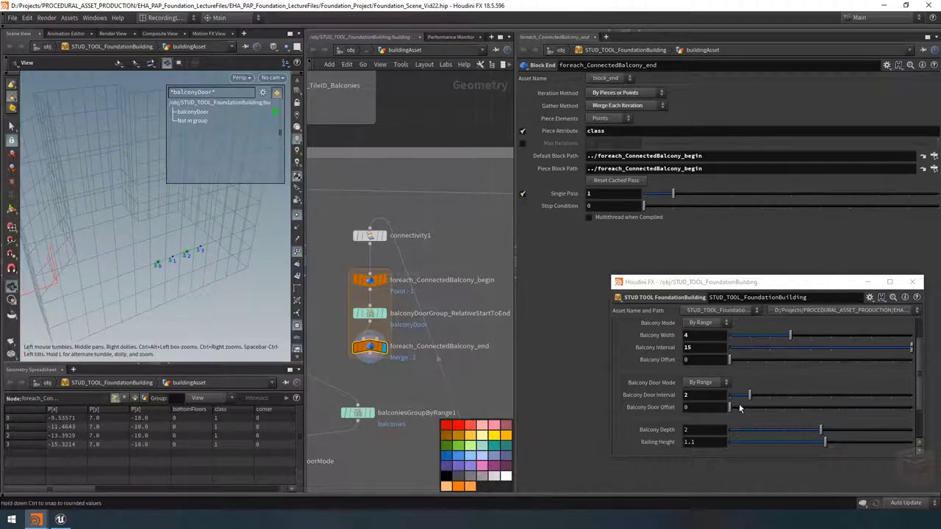
{"action": "left_click_drag", "start_coordinate": [735, 408], "coordinate": [829, 395]}
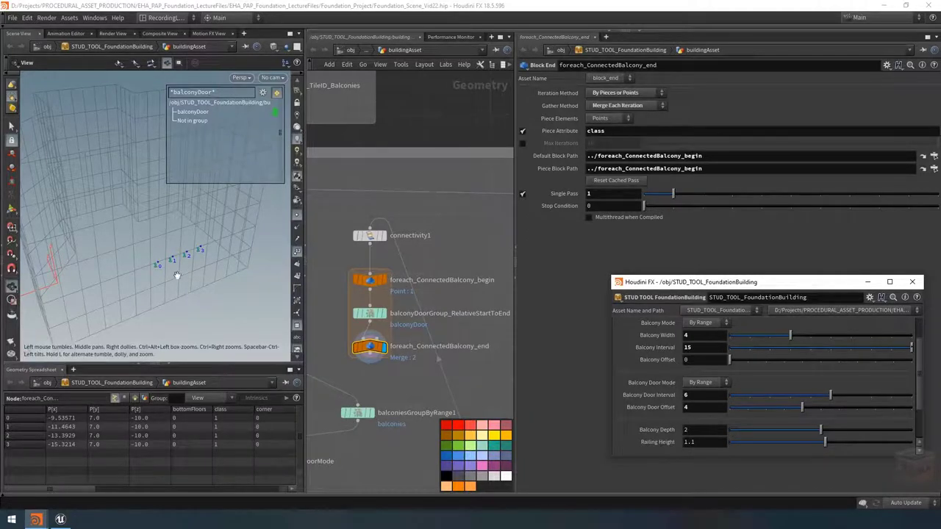
Extend the Offset expression of balconyDoorGroup_RelativeStartToEnd to ch("../../balconyDoorOffset") % npoints(0)
{"action": "left_click", "coordinate": [369, 313]}
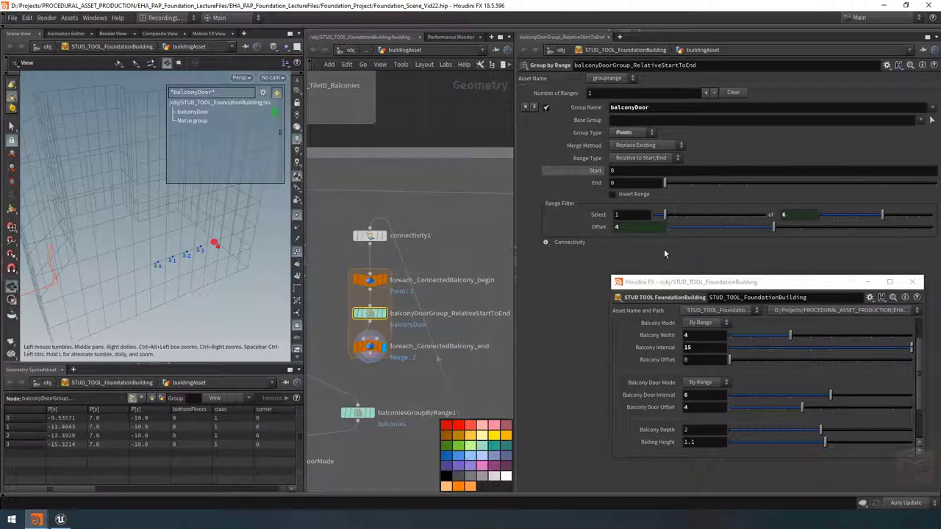
{"action": "right_click", "coordinate": [593, 227]}
{"action": "left_click", "coordinate": [634, 229]}
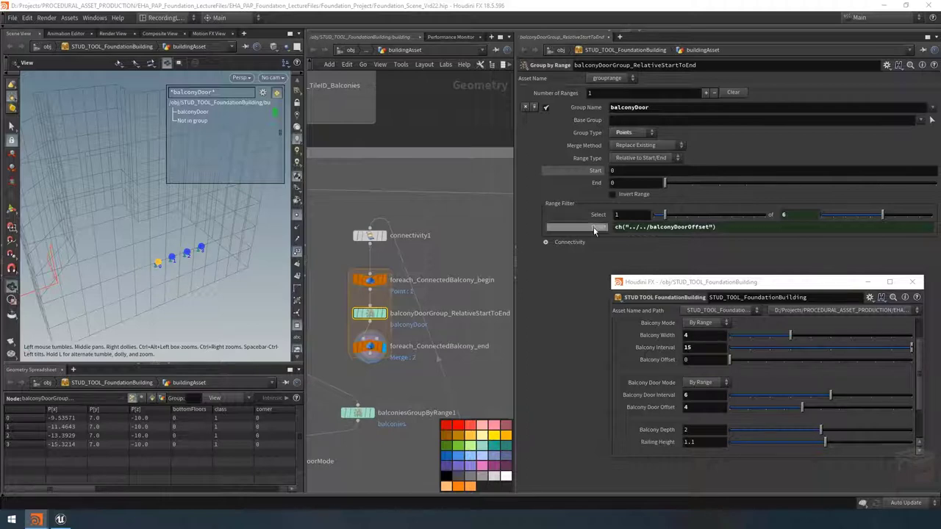
{"action": "left_click", "coordinate": [746, 230]}
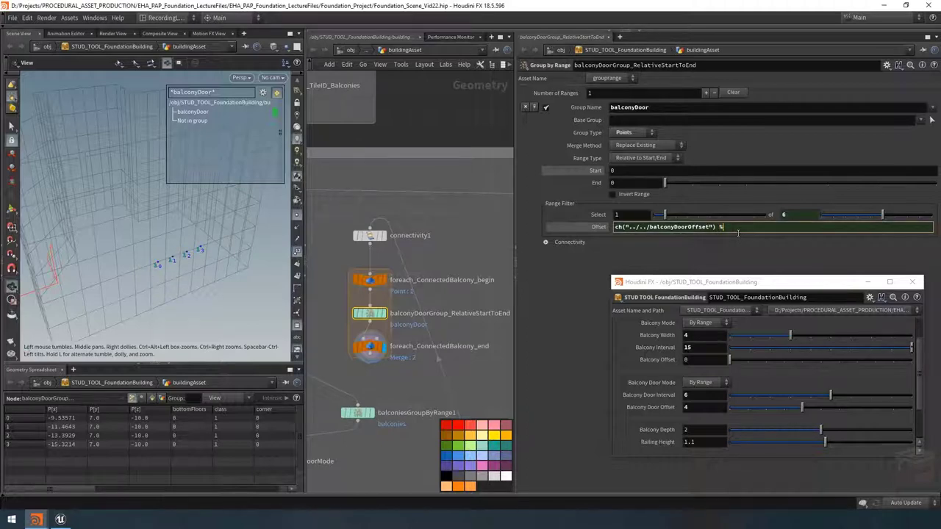
{"action": "type", "text": "% npoints()"}
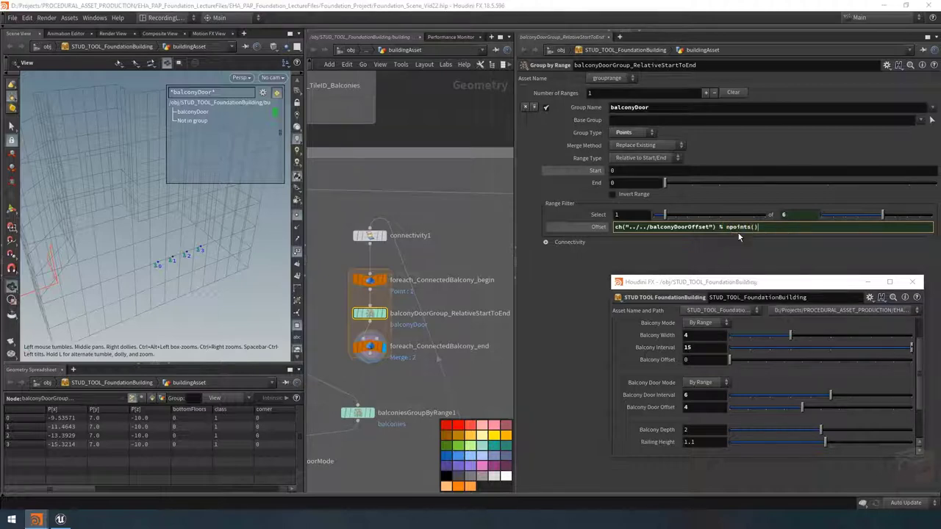
{"action": "type", "text": "0"}
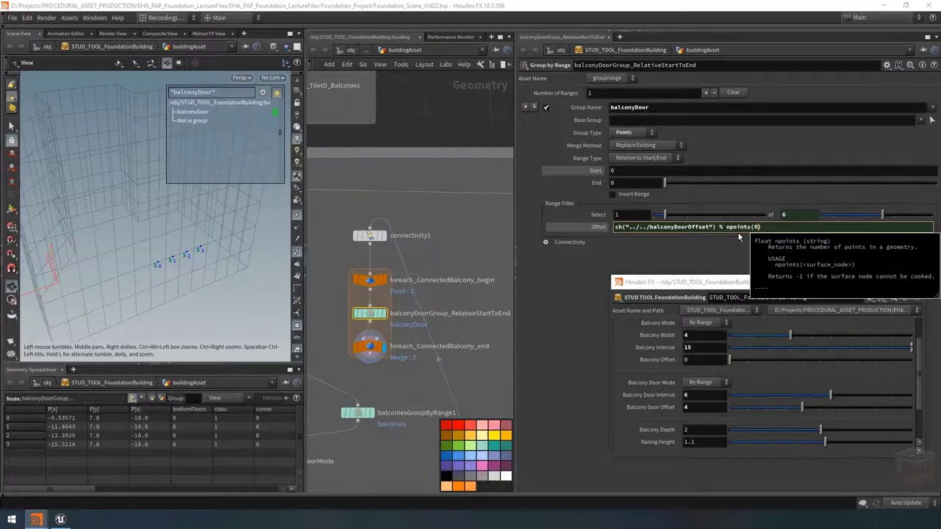
{"action": "left_click", "coordinate": [460, 235]}
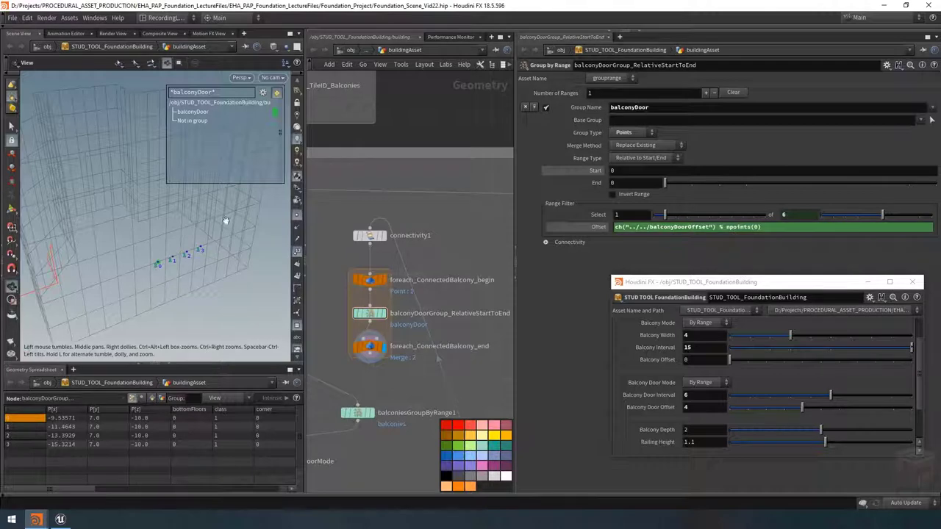
Check the isolated balcony with Balcony Door Offset 3, and disable Single Pass on foreach_ConnectedBalcony_end
{"action": "left_click_drag", "start_coordinate": [800, 412], "coordinate": [782, 394]}
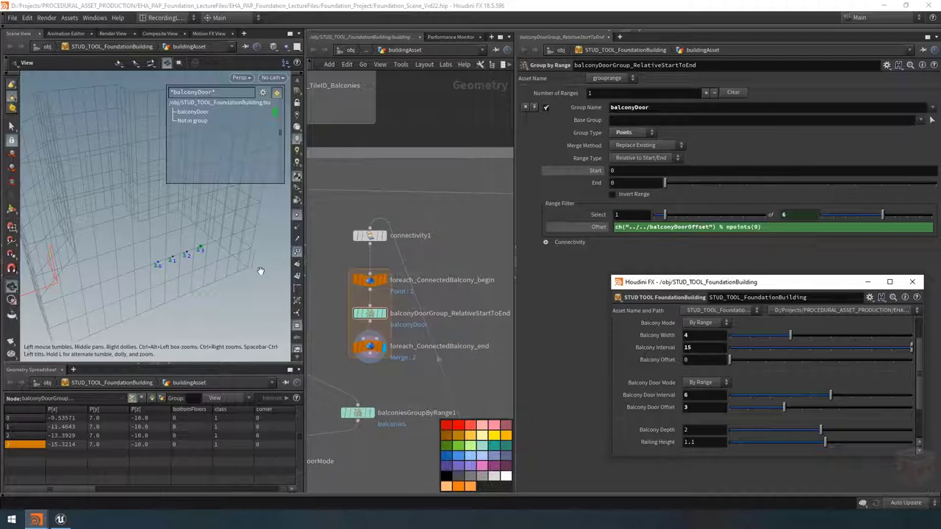
{"action": "left_click", "coordinate": [368, 345]}
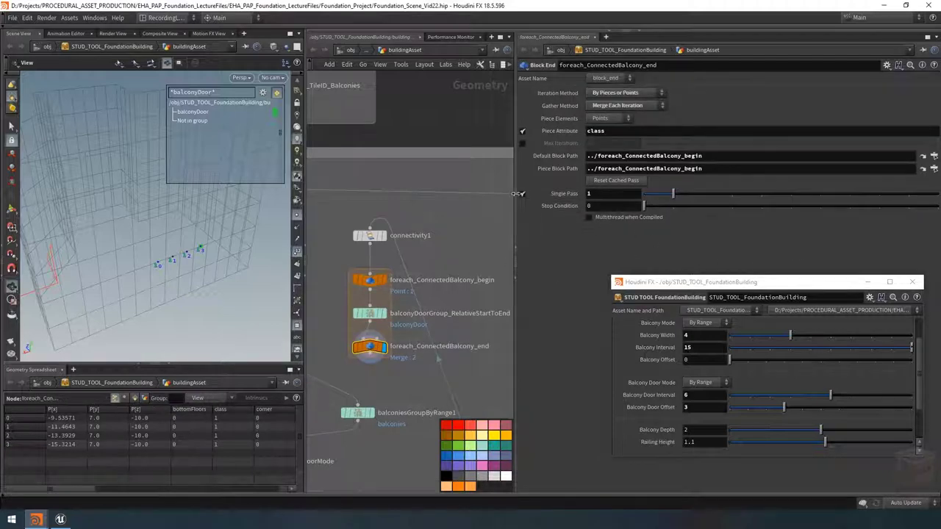
{"action": "left_click_drag", "start_coordinate": [228, 219], "coordinate": [182, 260]}
{"action": "left_click", "coordinate": [827, 397]}
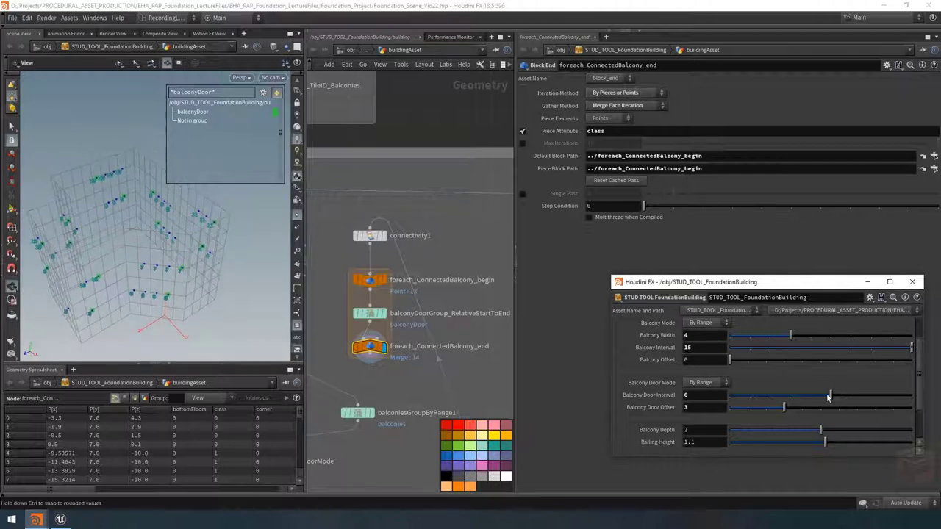
Test various door interval and offset values on all balconies, and revert Balcony Door Interval and Offset to their defaults of 7 and 0
{"action": "left_click_drag", "start_coordinate": [832, 396], "coordinate": [891, 396]}
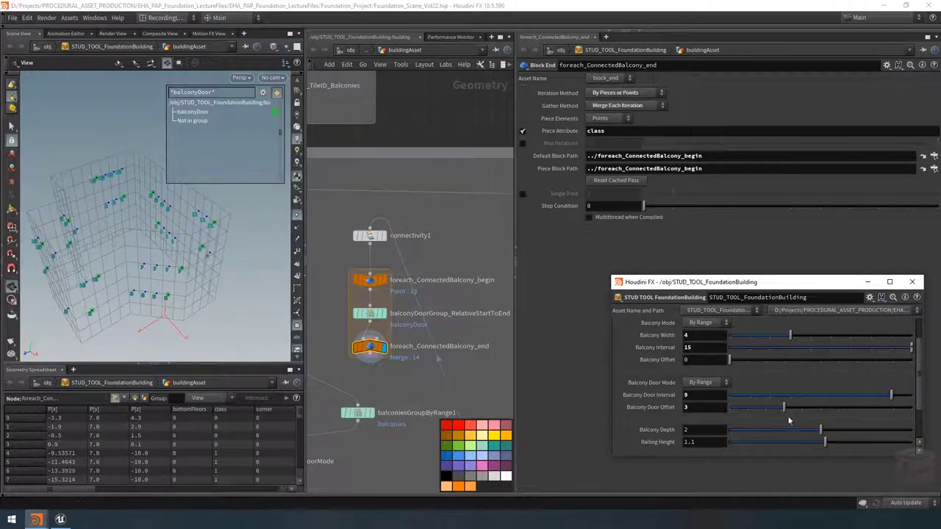
{"action": "left_click_drag", "start_coordinate": [776, 412], "coordinate": [756, 398]}
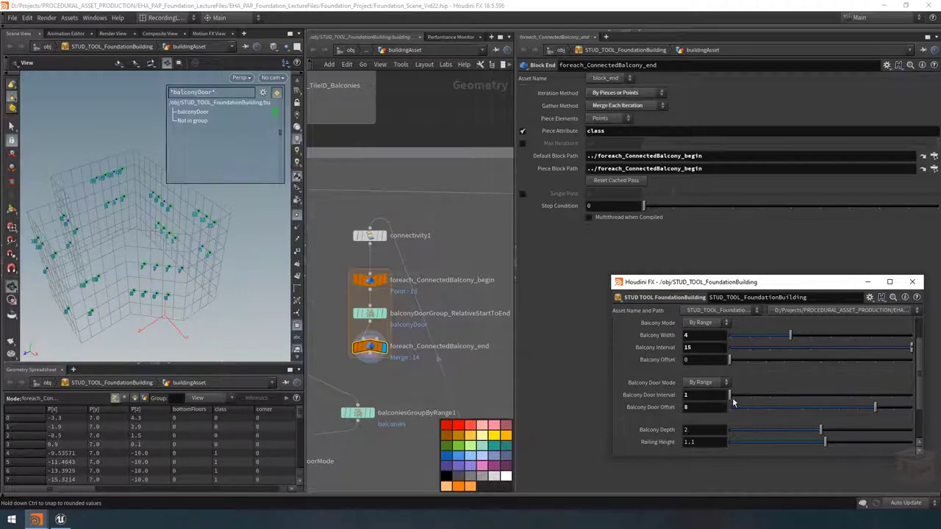
{"action": "left_click_drag", "start_coordinate": [862, 410], "coordinate": [790, 395]}
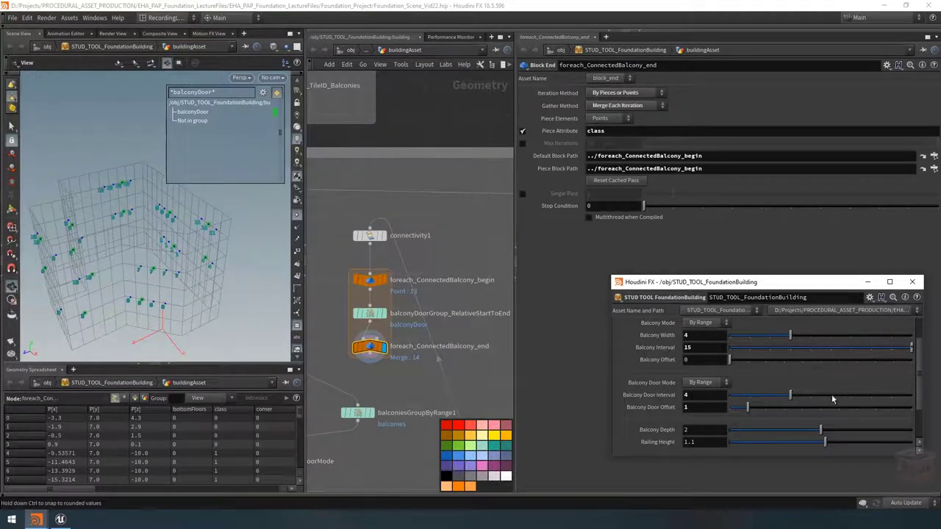
{"action": "middle_click", "coordinate": [662, 396], "text": "ctrl"}
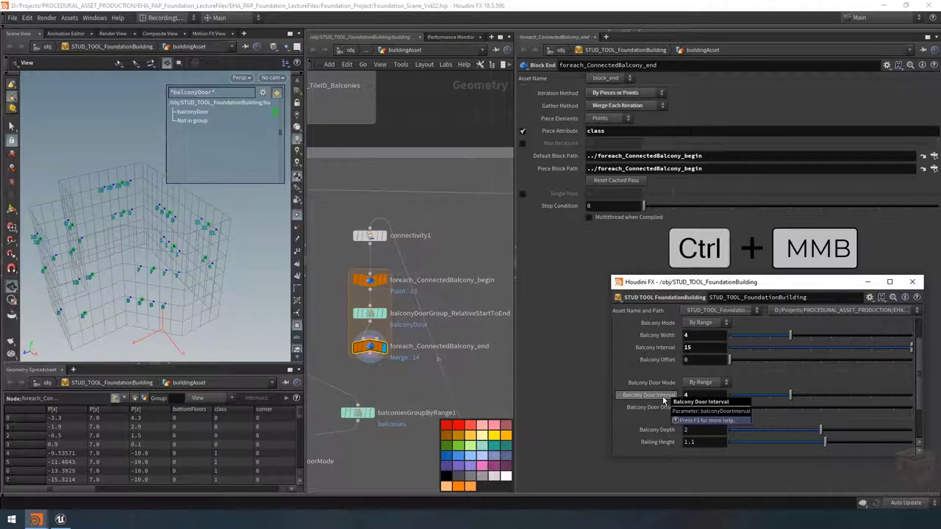
{"action": "middle_click", "coordinate": [662, 396], "text": "ctrl"}
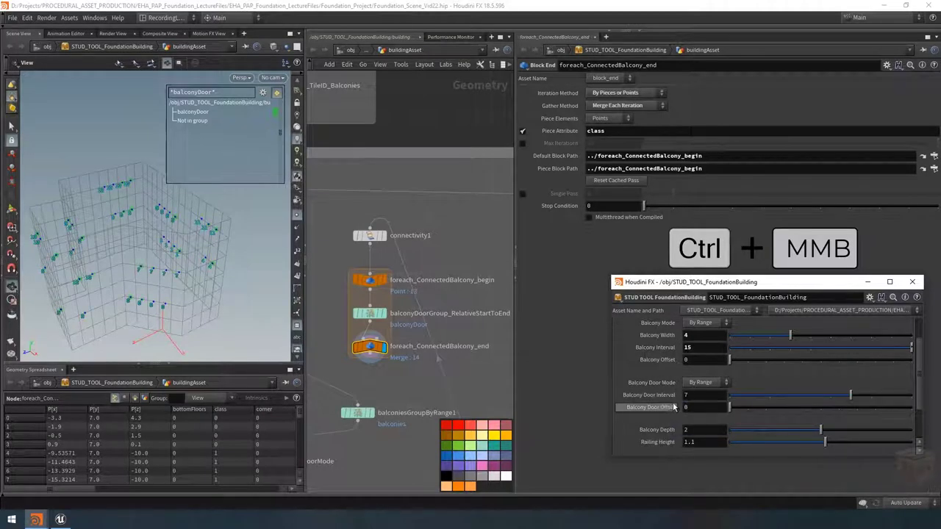
Add a Group Transfer node beside the foreach_ConnectedBalcony loop
{"action": "middle_click_drag", "start_coordinate": [449, 386], "coordinate": [423, 349]}
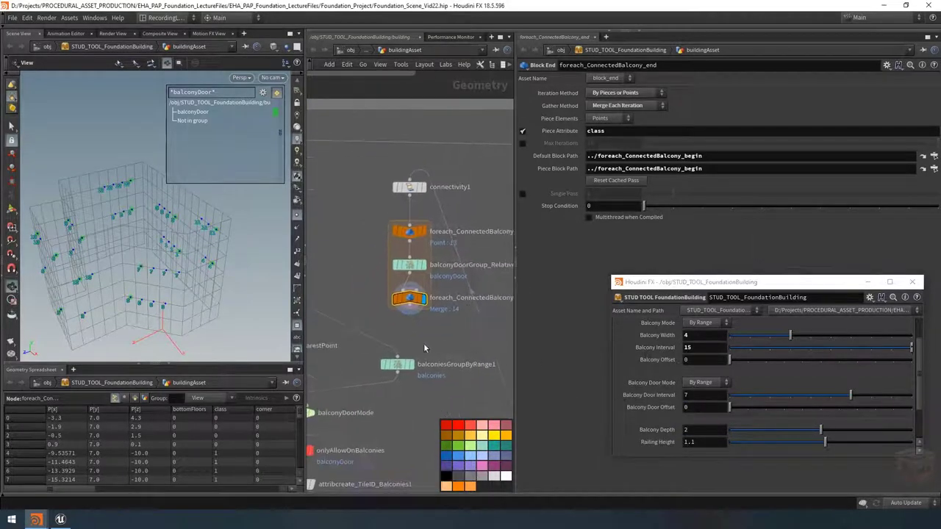
{"action": "scroll", "coordinate": [423, 343], "scroll_direction": "down", "scroll_amount": 3}
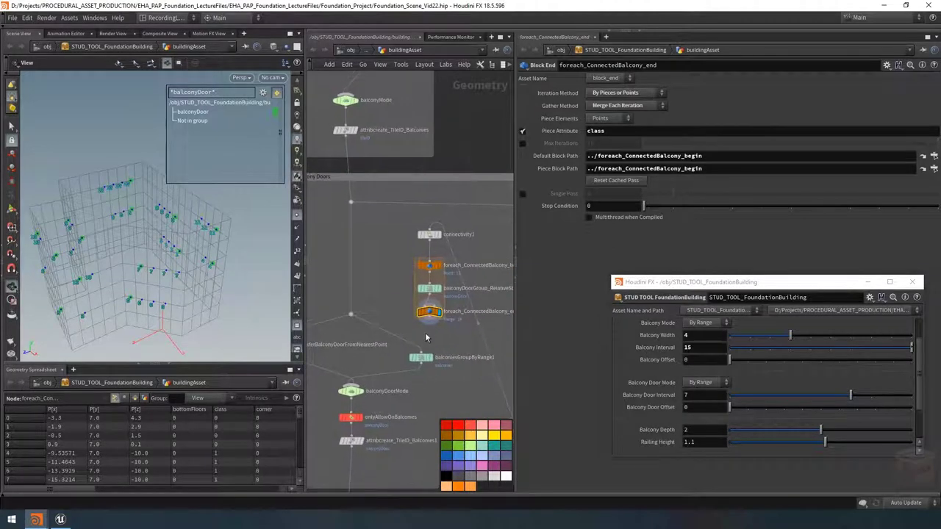
{"action": "key", "text": "Tab"}
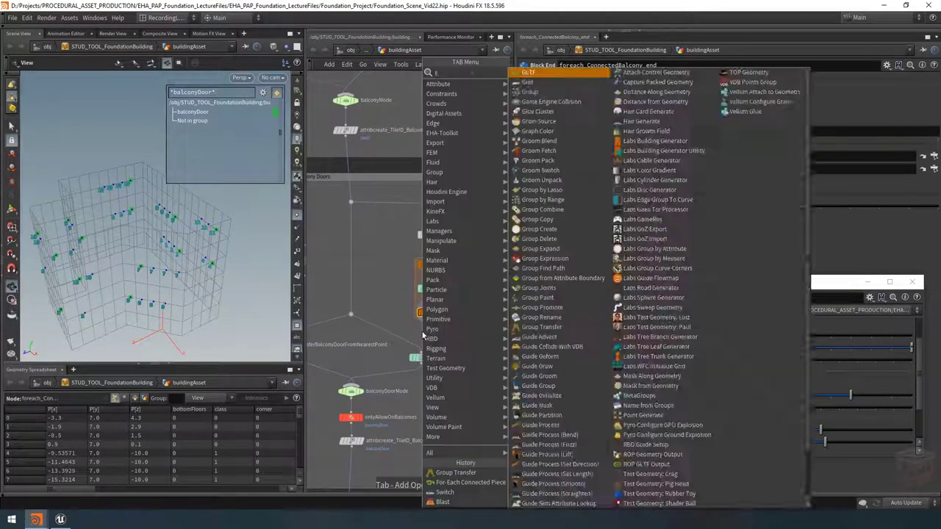
{"action": "key", "text": "Return"}
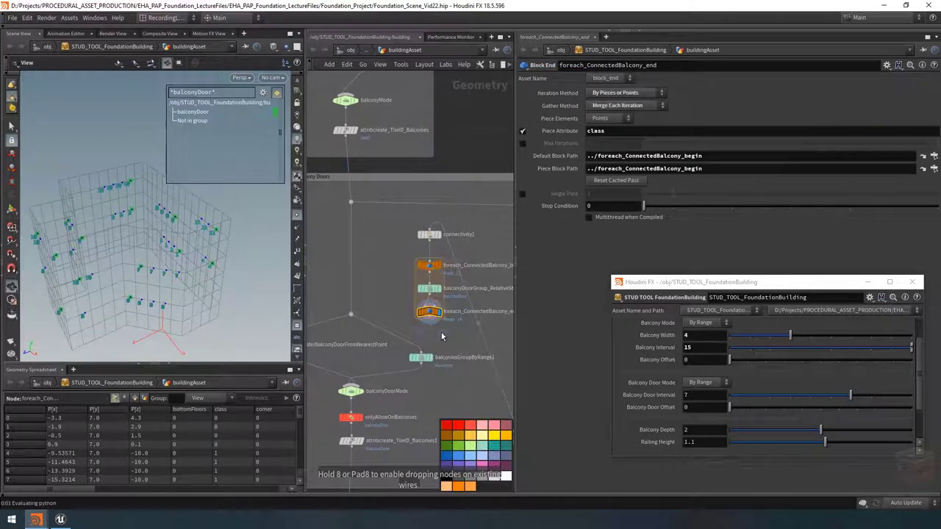
{"action": "left_click", "coordinate": [382, 308]}
Delete balconiesGroupByRange1 and wire the Group Transfer node in its place, with foreach_ConnectedBalcony_end as its second input
{"action": "left_click", "coordinate": [420, 358]}
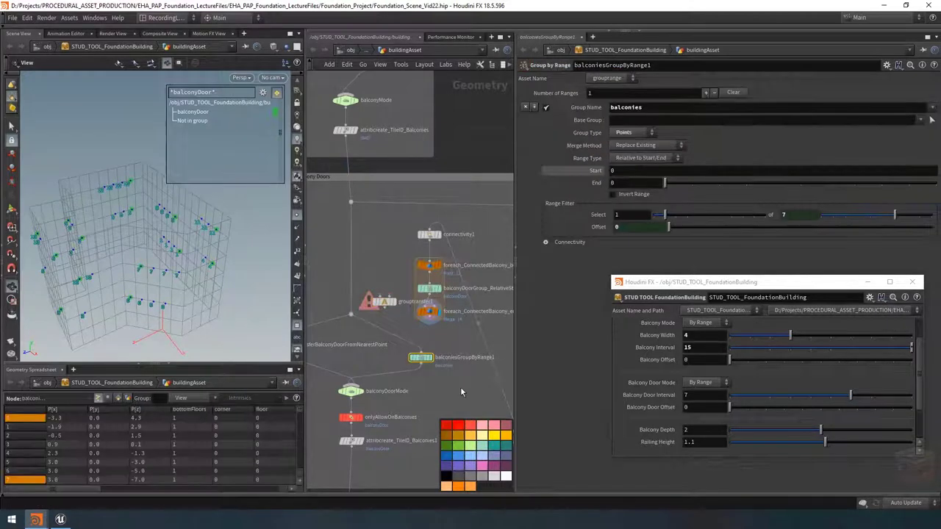
{"action": "left_click", "coordinate": [415, 369]}
{"action": "key", "text": "Delete"}
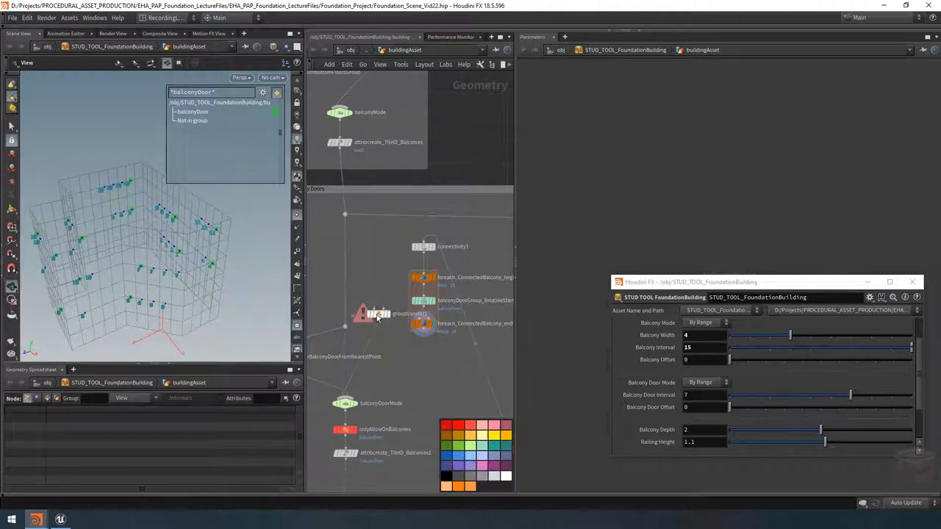
{"action": "left_click_drag", "start_coordinate": [380, 321], "coordinate": [418, 369]}
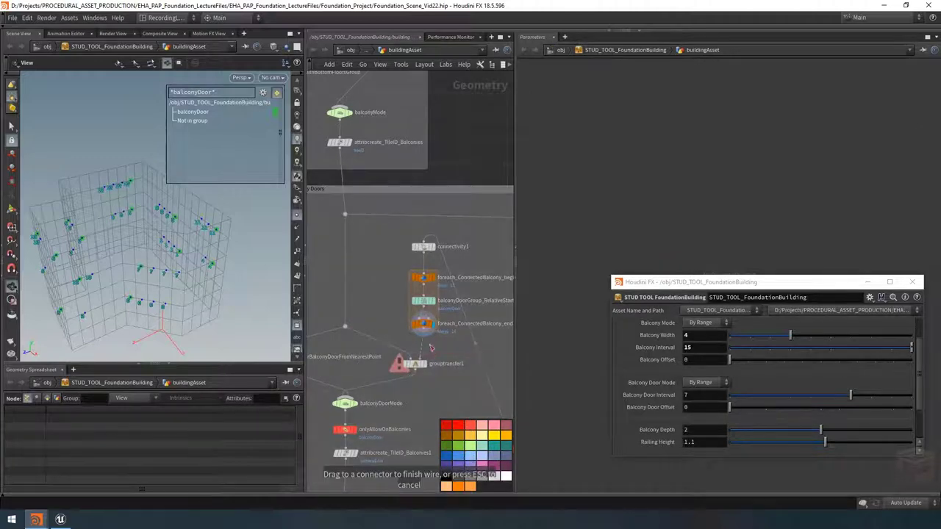
{"action": "left_click", "coordinate": [424, 363]}
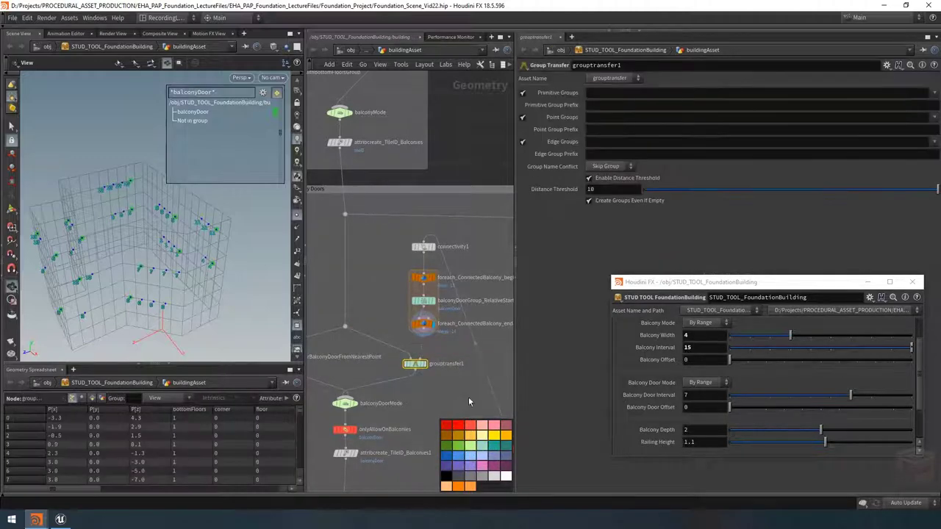
Rename the Group Transfer node to balconyDoorTransfer
{"action": "scroll", "coordinate": [467, 393], "scroll_direction": "up", "scroll_amount": 2}
{"action": "double_click", "coordinate": [441, 353]}
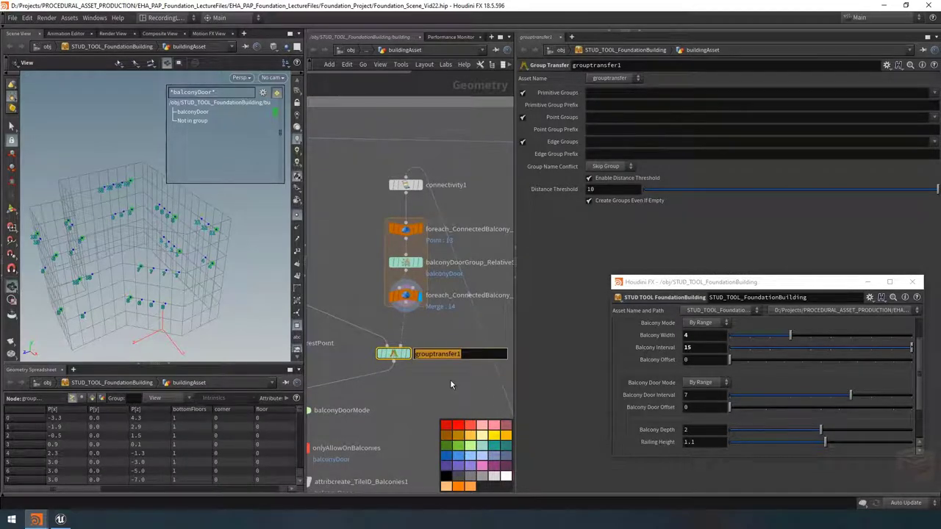
{"action": "type", "text": "balconyDoorTrans"}
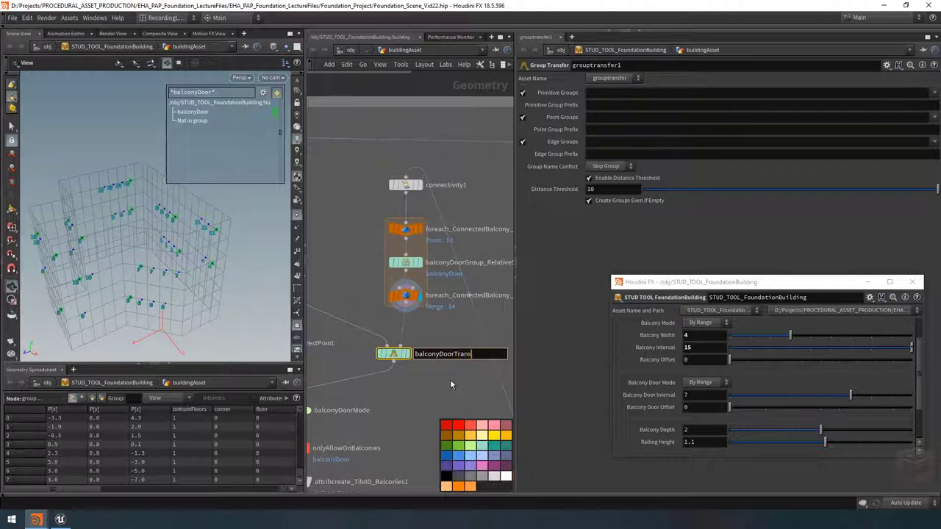
{"action": "type", "text": "fer"}
{"action": "key", "text": "Return"}
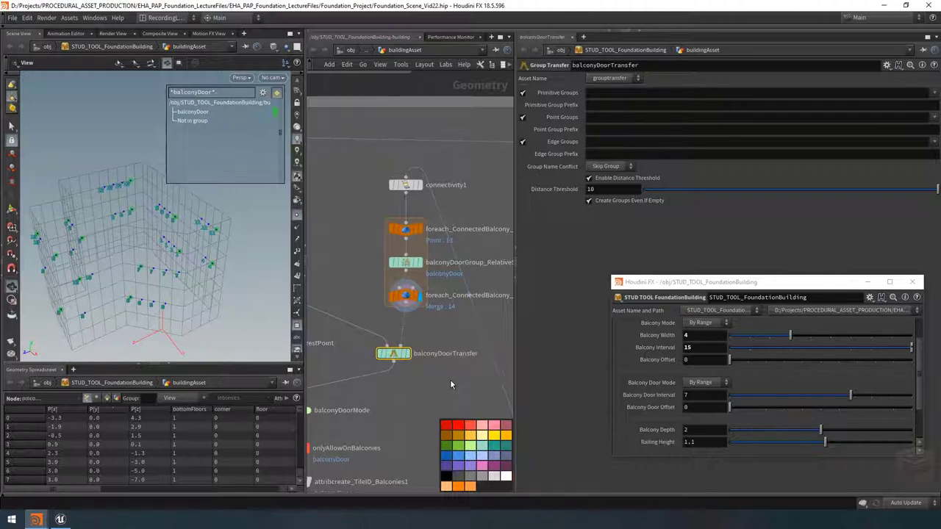
Display balconyDoorTransfer, disable its primitive and edge group transfer, and set Point Groups to balconyDoor
{"action": "left_click", "coordinate": [408, 353]}
{"action": "scroll", "coordinate": [461, 341], "scroll_direction": "down", "scroll_amount": 1}
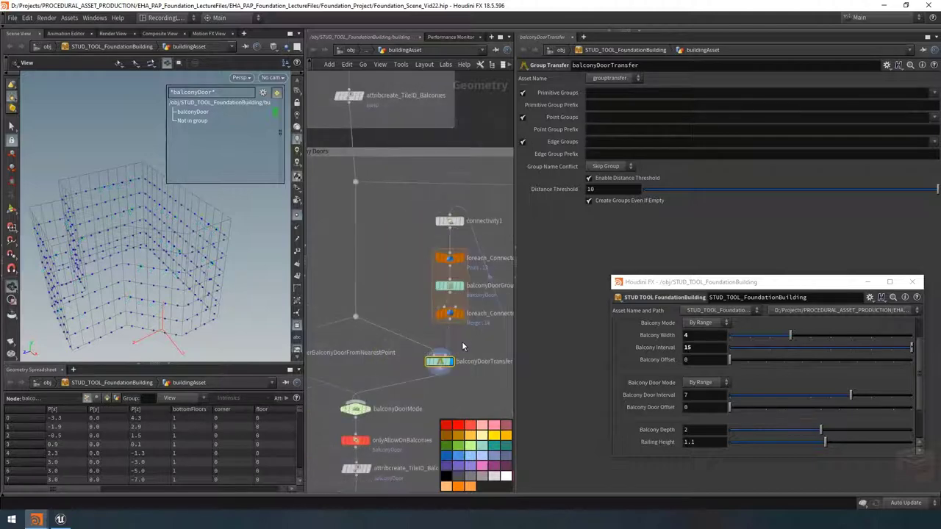
{"action": "middle_click_drag", "start_coordinate": [473, 342], "coordinate": [431, 341]}
{"action": "left_click", "coordinate": [523, 142]}
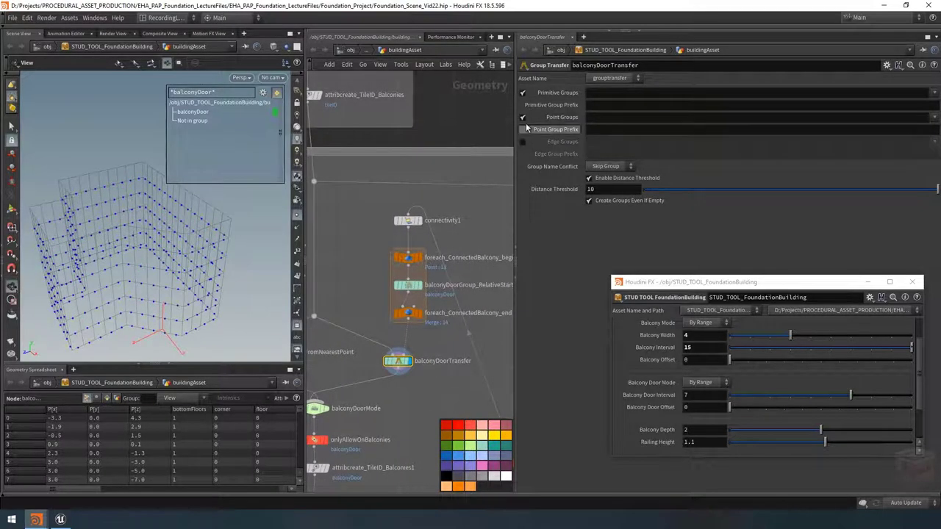
{"action": "left_click", "coordinate": [523, 93]}
{"action": "left_click", "coordinate": [932, 117]}
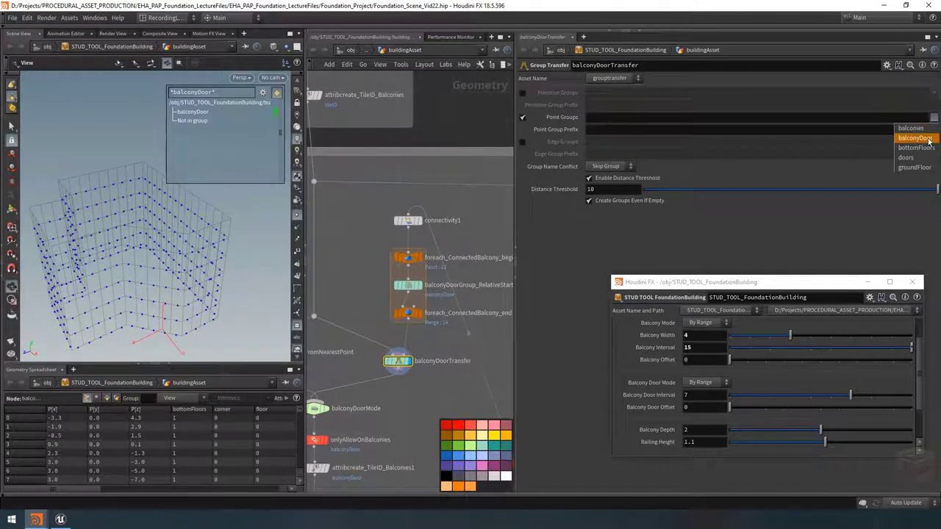
{"action": "left_click", "coordinate": [929, 138]}
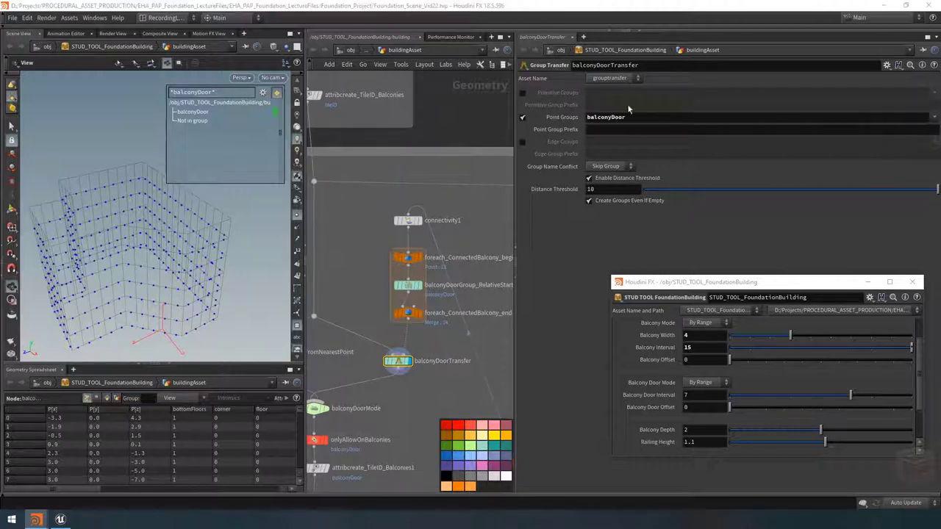
Set the Group Name Conflict option of balconyDoorTransfer to Overwrite
{"action": "left_click", "coordinate": [598, 167]}
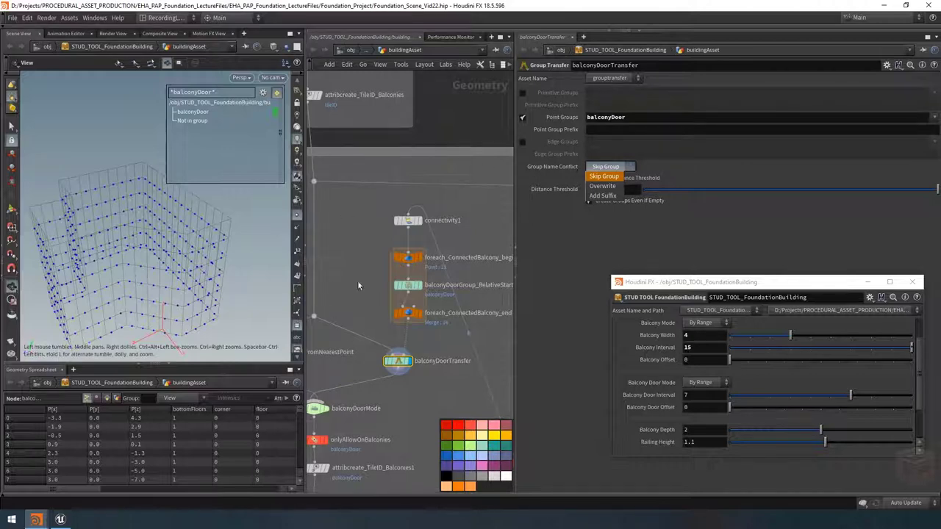
{"action": "left_click", "coordinate": [611, 188]}
Review the groups declared in the dummyGroup wrangle and compare the balconyDoor points at foreach_ConnectedBalcony_end with those at balconyDoorTransfer
{"action": "scroll", "coordinate": [417, 186], "scroll_direction": "down", "scroll_amount": 4}
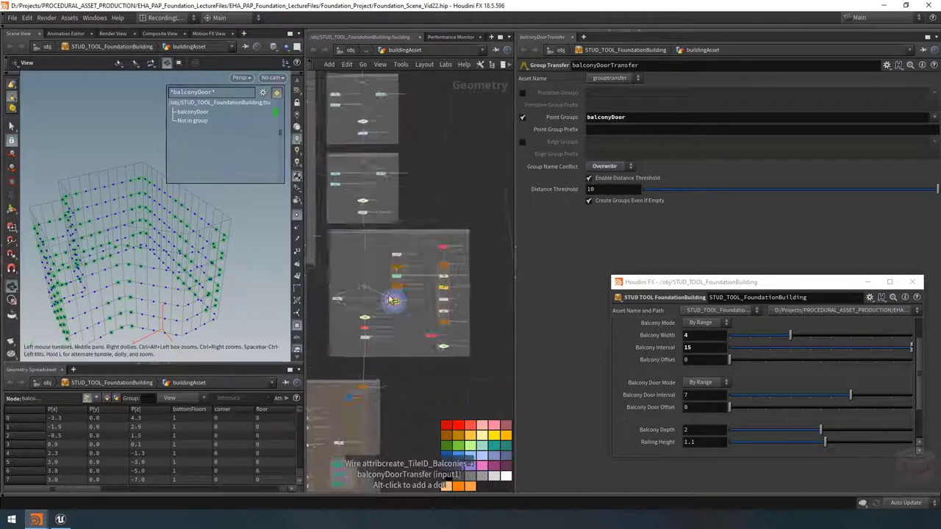
{"action": "scroll", "coordinate": [417, 185], "scroll_direction": "up", "scroll_amount": 5}
{"action": "left_click", "coordinate": [377, 183]}
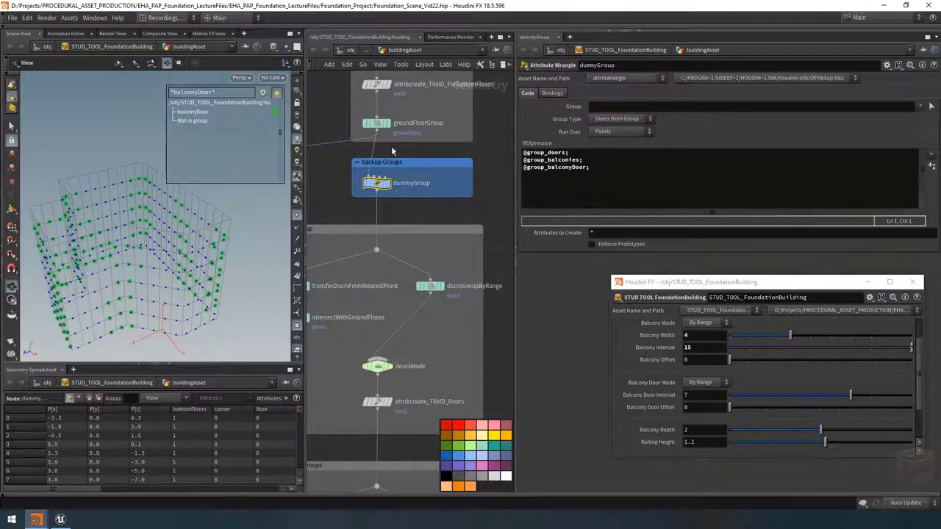
{"action": "scroll", "coordinate": [500, 179], "scroll_direction": "down", "scroll_amount": 4}
{"action": "scroll", "coordinate": [427, 341], "scroll_direction": "up", "scroll_amount": 4}
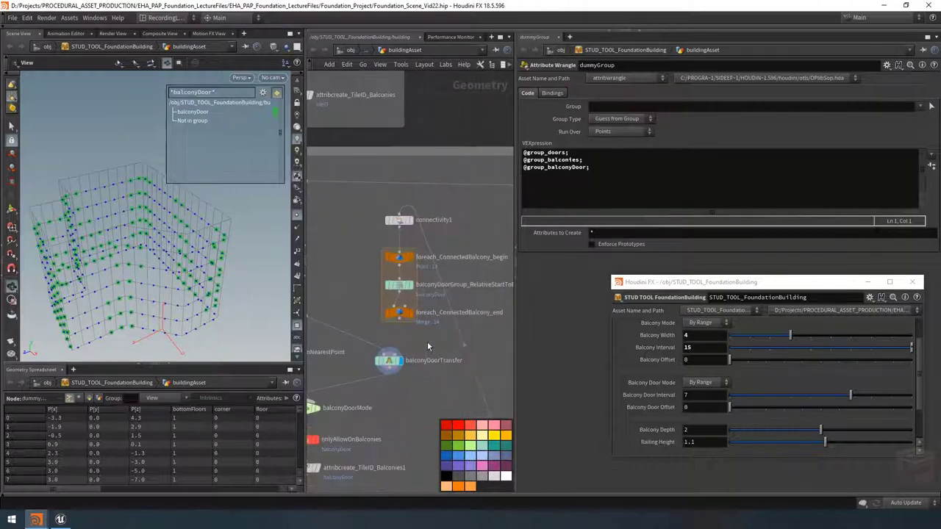
{"action": "left_click", "coordinate": [390, 360]}
{"action": "middle_click_drag", "start_coordinate": [402, 372], "coordinate": [402, 357]}
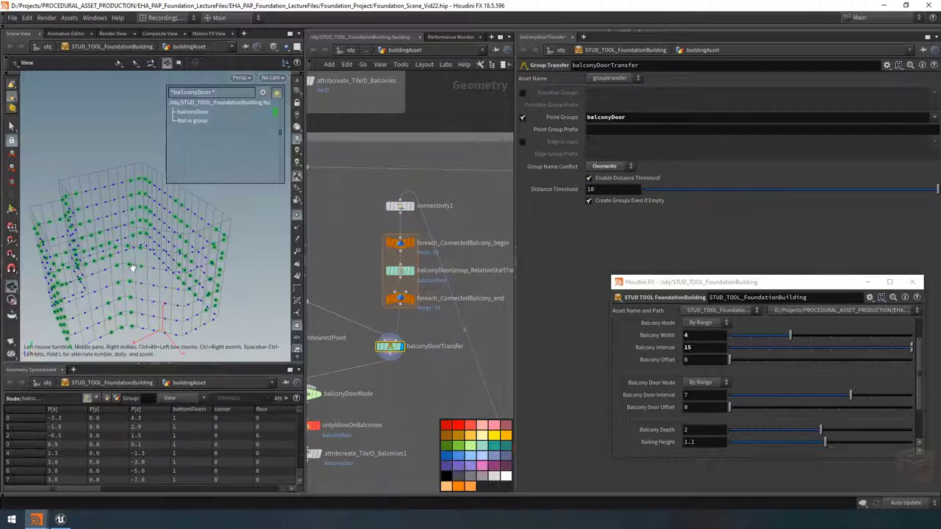
{"action": "left_click_drag", "start_coordinate": [137, 302], "coordinate": [148, 259]}
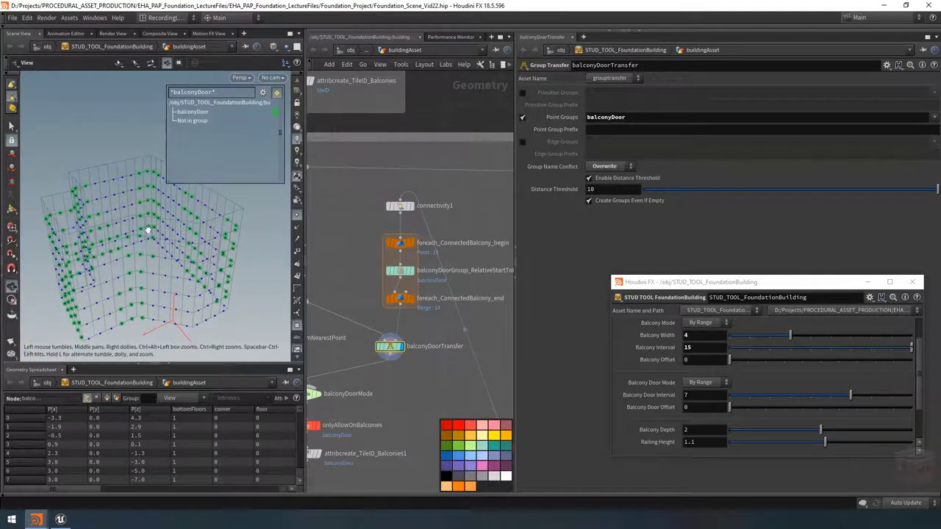
{"action": "left_click", "coordinate": [413, 300]}
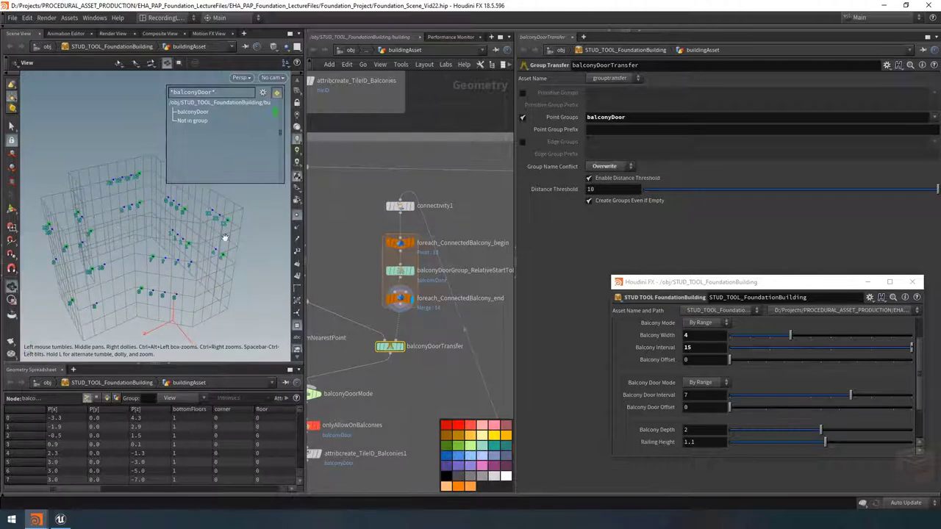
{"action": "middle_click_drag", "start_coordinate": [345, 292], "coordinate": [445, 246]}
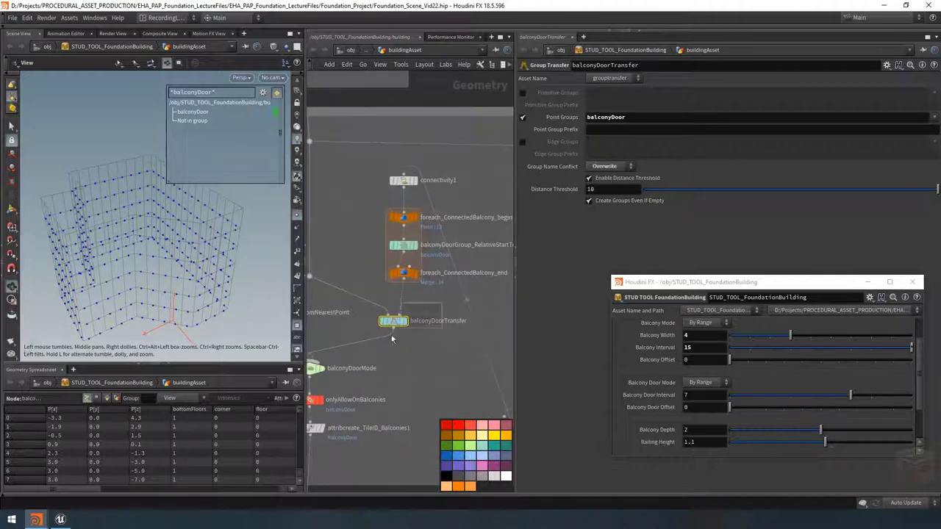
{"action": "left_click", "coordinate": [407, 321]}
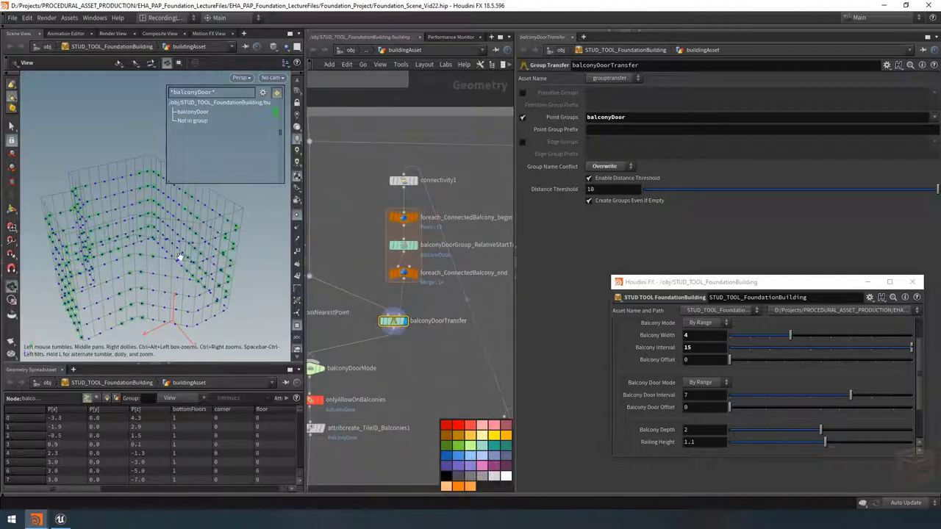
Set the Distance Threshold of balconyDoorTransfer to 0.001 and inspect the transferred door points on the building
{"action": "double_click", "coordinate": [592, 189]}
{"action": "type", "text": "0.00"}
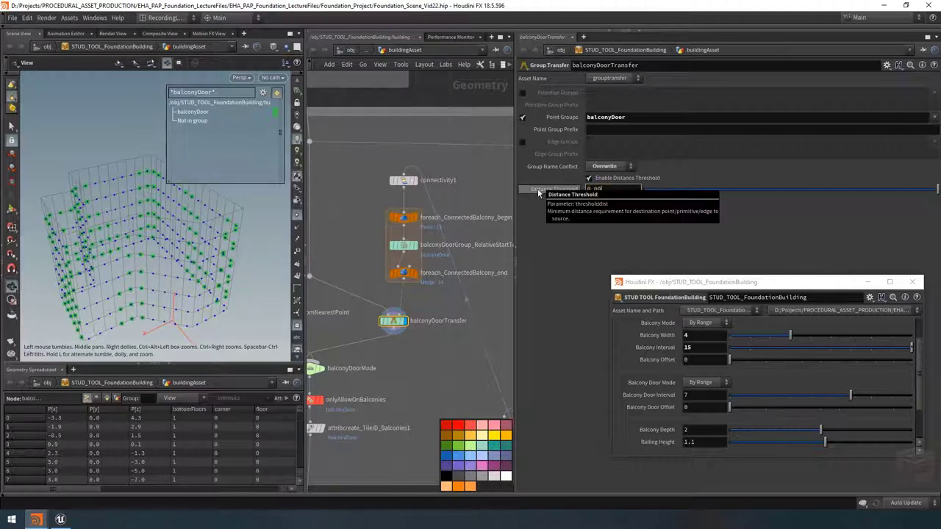
{"action": "type", "text": "1"}
{"action": "key", "text": "Return"}
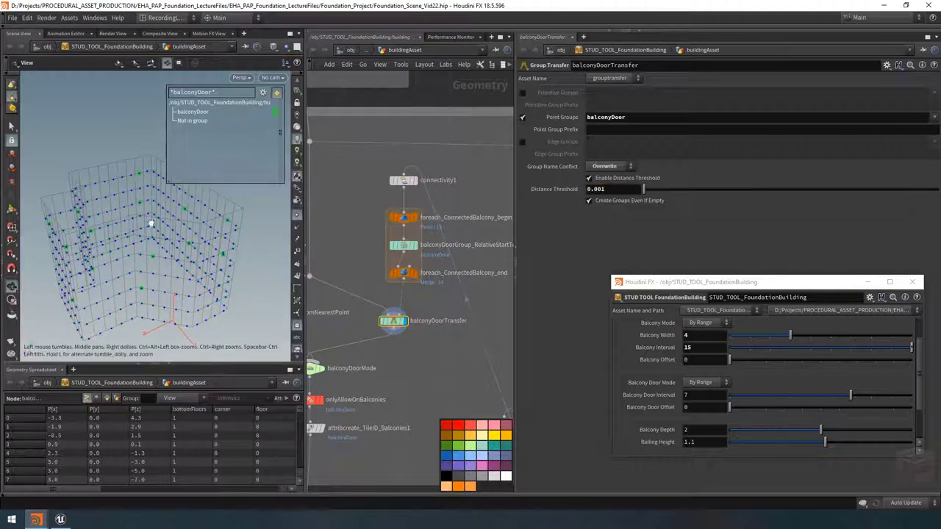
{"action": "left_click_drag", "start_coordinate": [140, 236], "coordinate": [173, 240]}
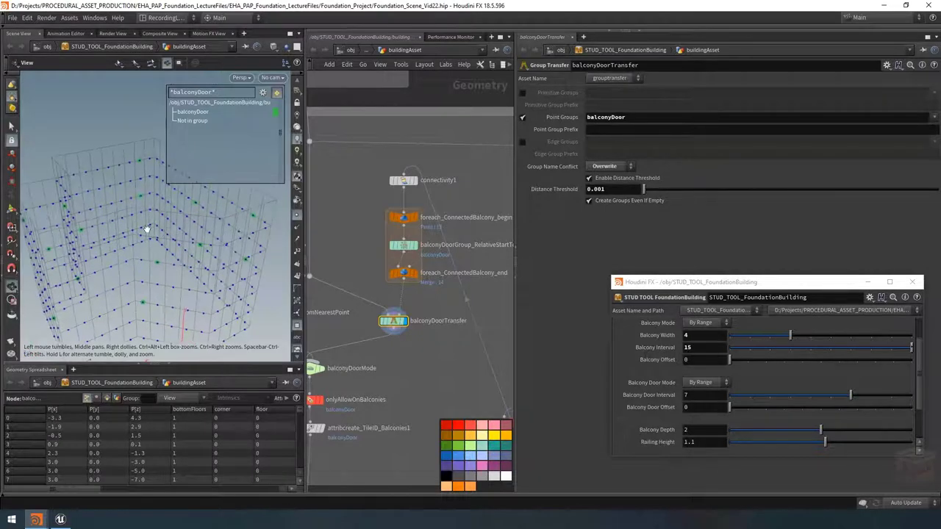
{"action": "middle_click_drag", "start_coordinate": [438, 360], "coordinate": [455, 351]}
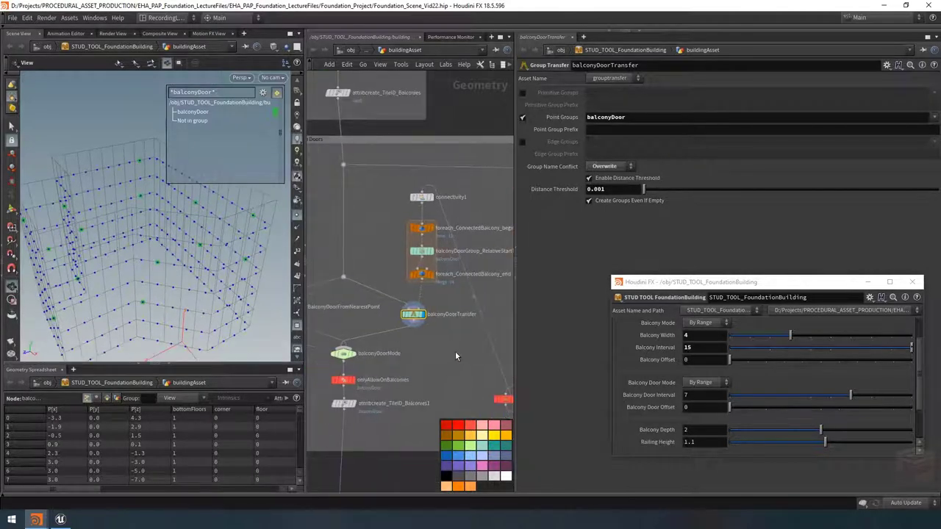
{"action": "scroll", "coordinate": [453, 351], "scroll_direction": "down", "scroll_amount": 2}
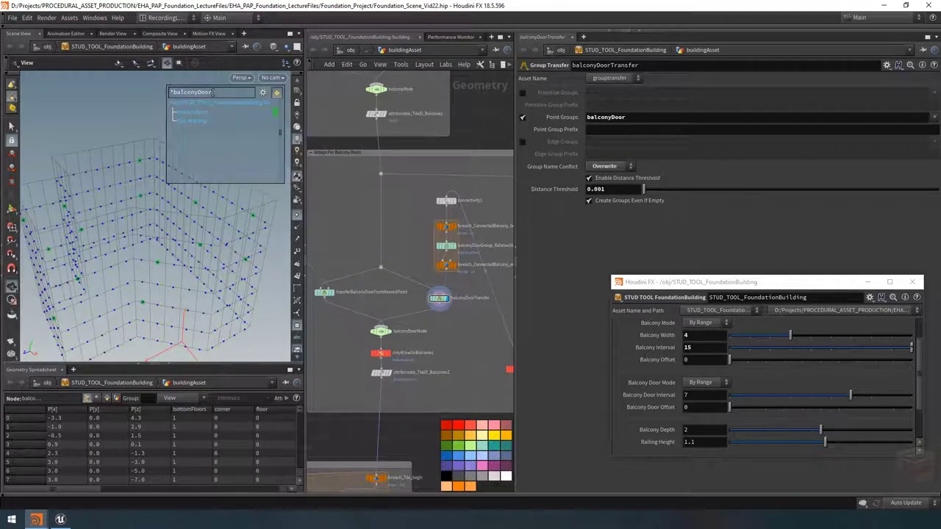
Change the viewport group list filter to *balcon* so both the balconies and balconyDoor groups are listed
{"action": "left_click", "coordinate": [213, 92]}
{"action": "type", "text": "*"}
{"action": "left_click_drag", "start_coordinate": [213, 92], "coordinate": [166, 94]}
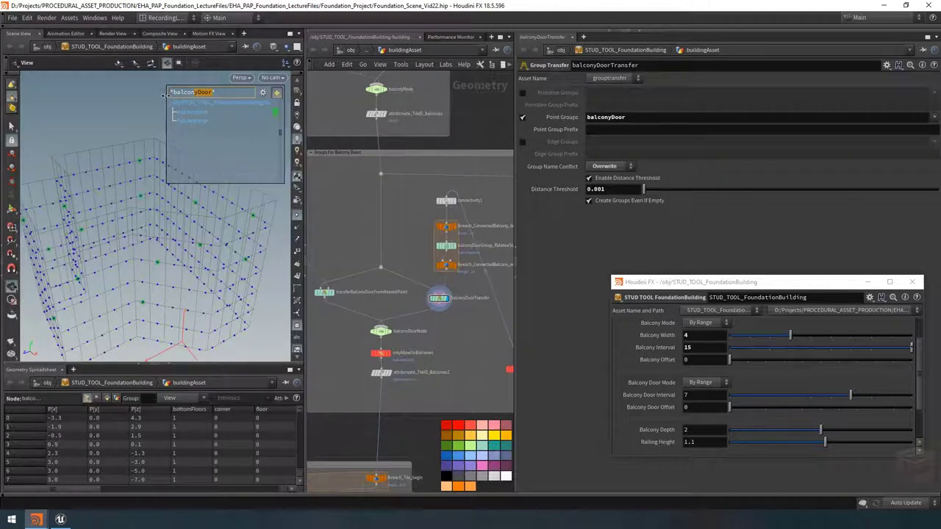
{"action": "type", "text": "*"}
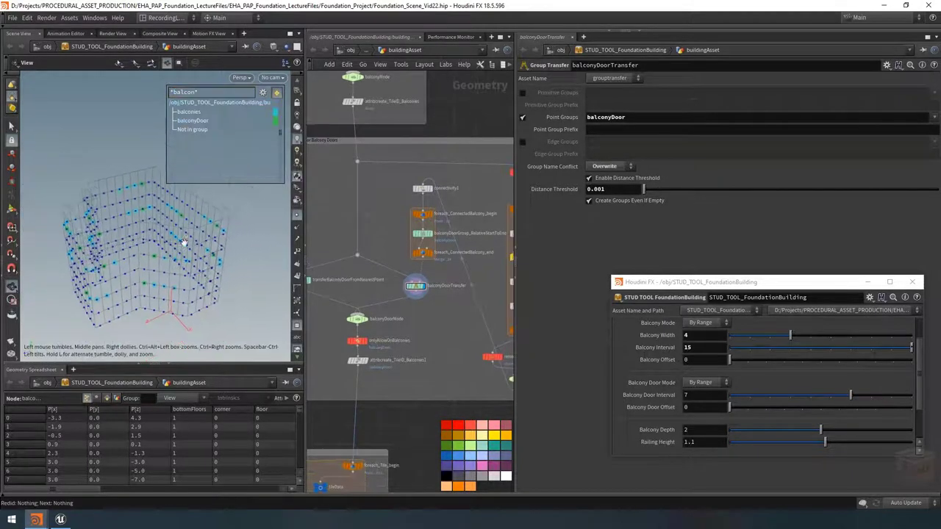
{"action": "left_click_drag", "start_coordinate": [176, 237], "coordinate": [176, 235]}
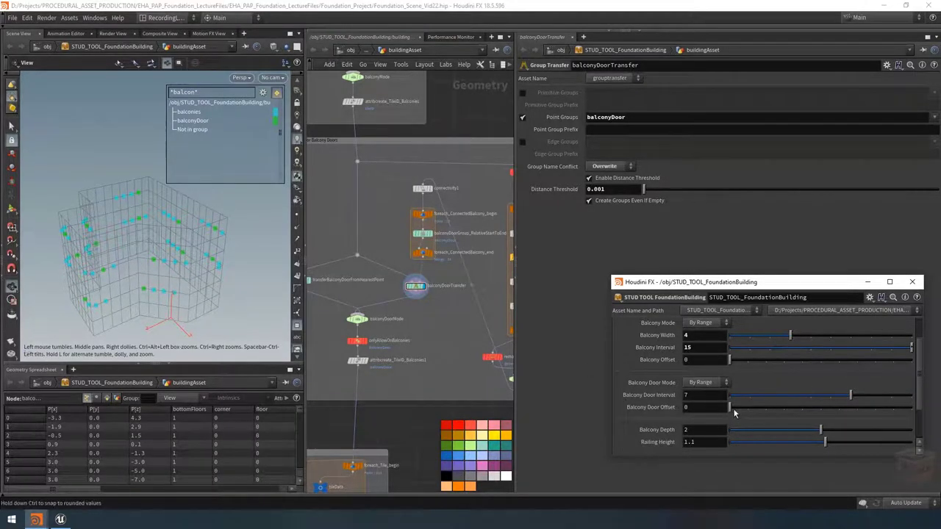
Test the door placement by varying Balcony Door Interval and Balcony Door Offset, such as interval 2 with offset 5
{"action": "left_click_drag", "start_coordinate": [733, 410], "coordinate": [755, 399]}
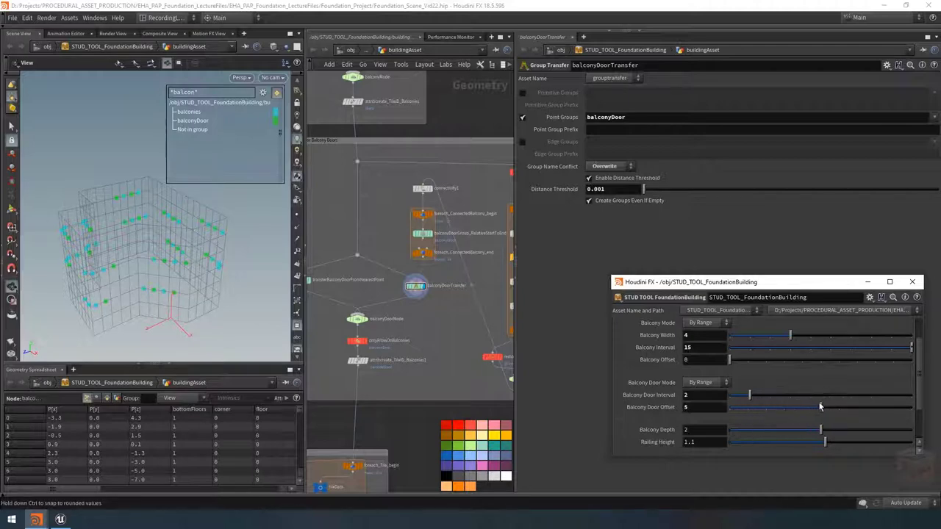
{"action": "left_click_drag", "start_coordinate": [821, 407], "coordinate": [785, 407]}
{"action": "left_click_drag", "start_coordinate": [848, 407], "coordinate": [764, 409]}
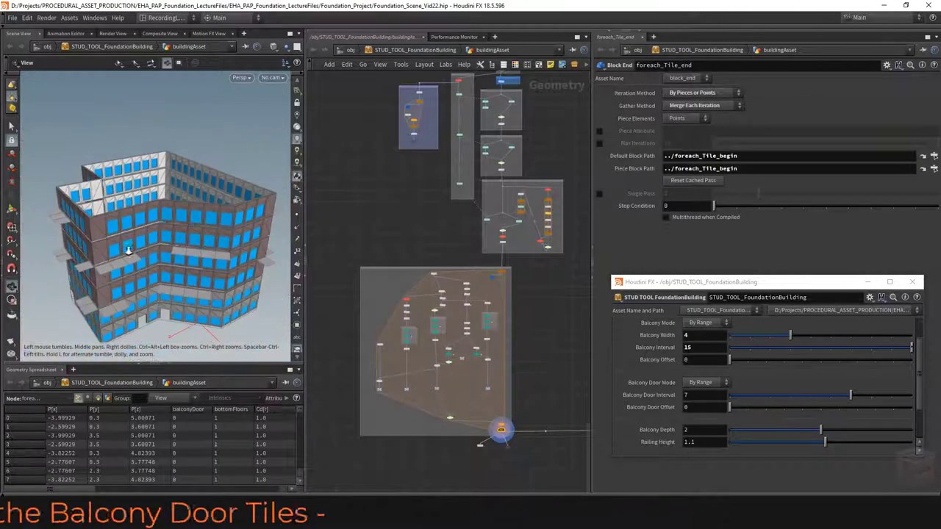
Add a Switch node inside the foreach_Tile loop and wire it between addGlass and mergeBalconies
{"action": "left_click_drag", "start_coordinate": [128, 249], "coordinate": [220, 246]}
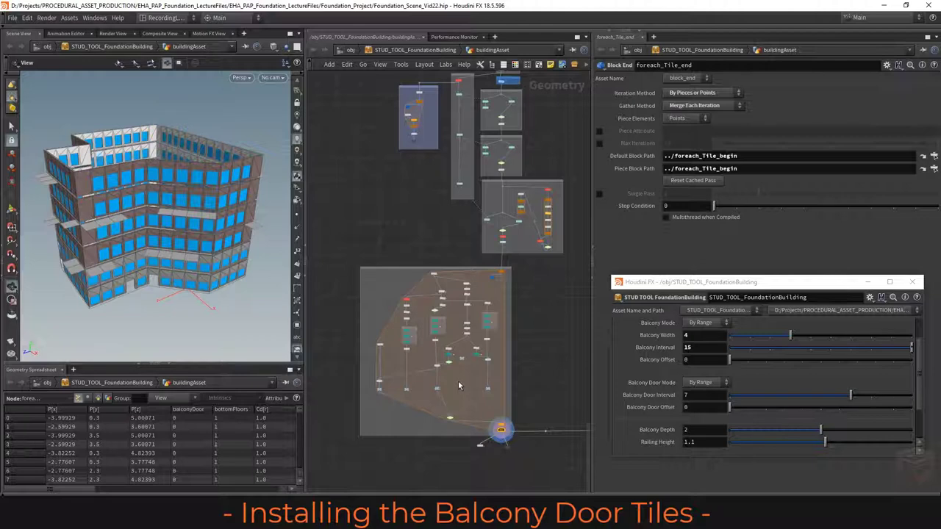
{"action": "middle_click_drag", "start_coordinate": [507, 376], "coordinate": [503, 348]}
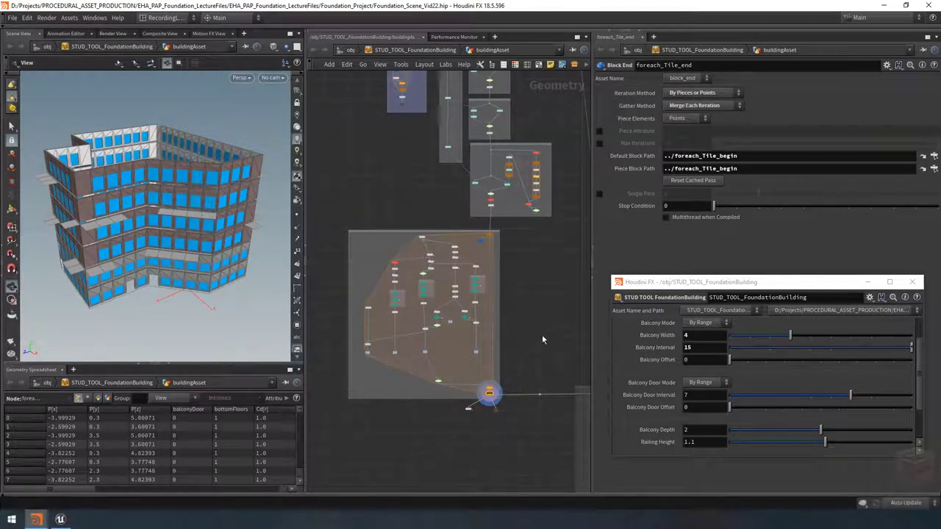
{"action": "middle_click_drag", "start_coordinate": [541, 338], "coordinate": [560, 338]}
{"action": "scroll", "coordinate": [437, 353], "scroll_direction": "up", "scroll_amount": 6}
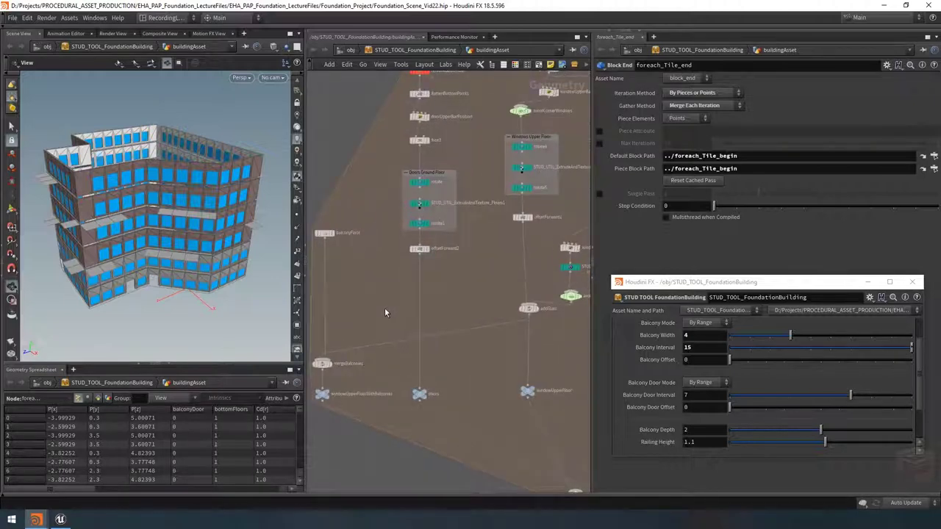
{"action": "key", "text": "Tab"}
{"action": "type", "text": "merge"}
{"action": "key", "text": "Return"}
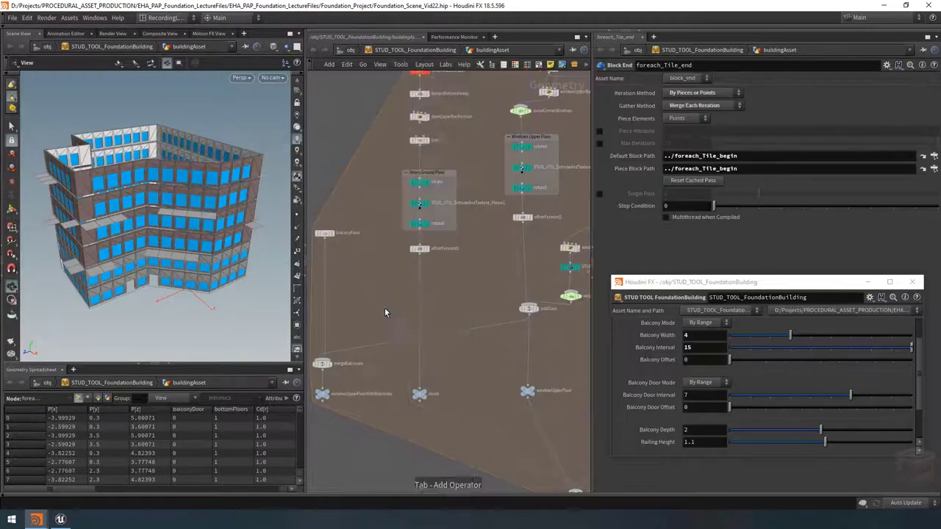
{"action": "left_click", "coordinate": [391, 331]}
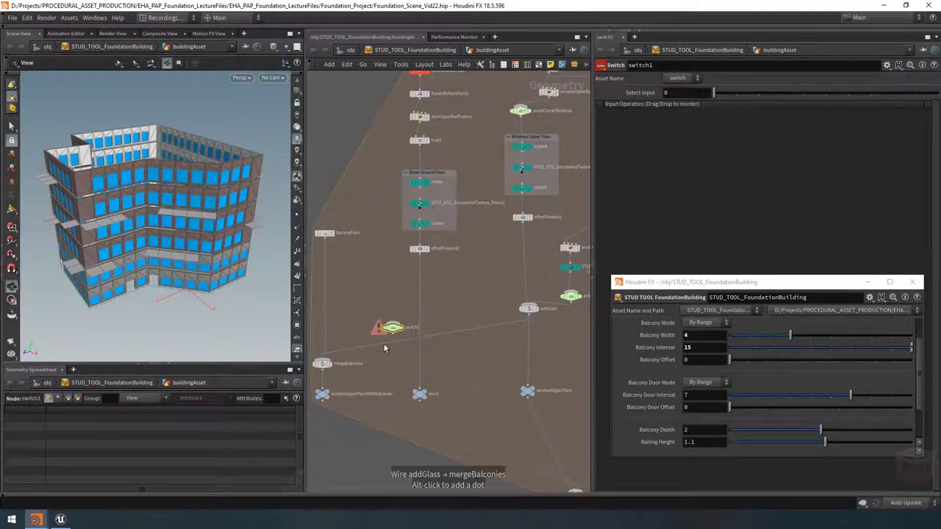
{"action": "left_click_drag", "start_coordinate": [398, 342], "coordinate": [392, 329]}
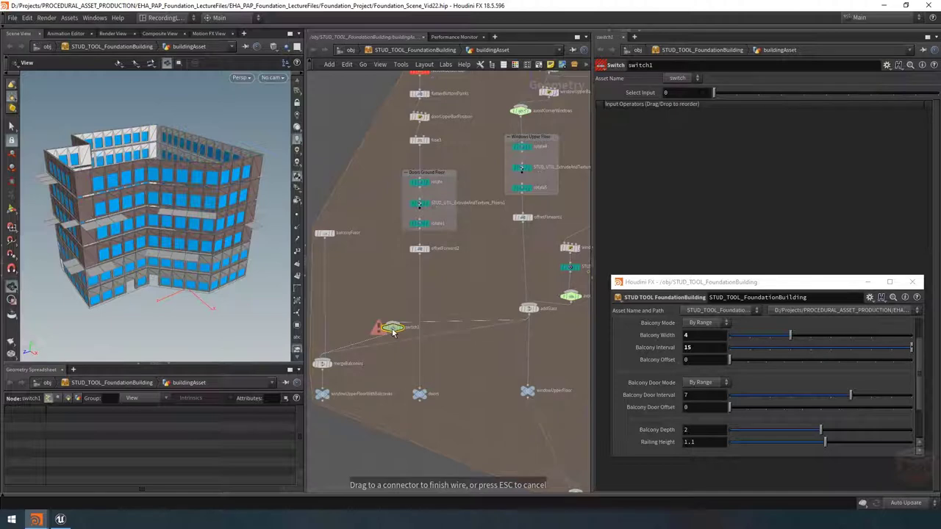
{"action": "left_click", "coordinate": [393, 329]}
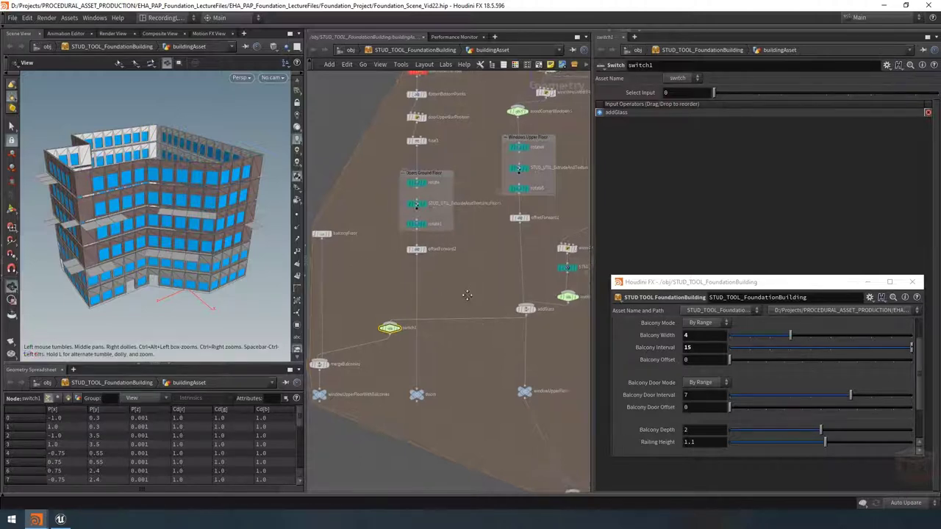
Place the Switch node below addGlass and wire the ground floor doors' offsetForward2 node in as its second input
{"action": "middle_click_drag", "start_coordinate": [411, 257], "coordinate": [392, 267]}
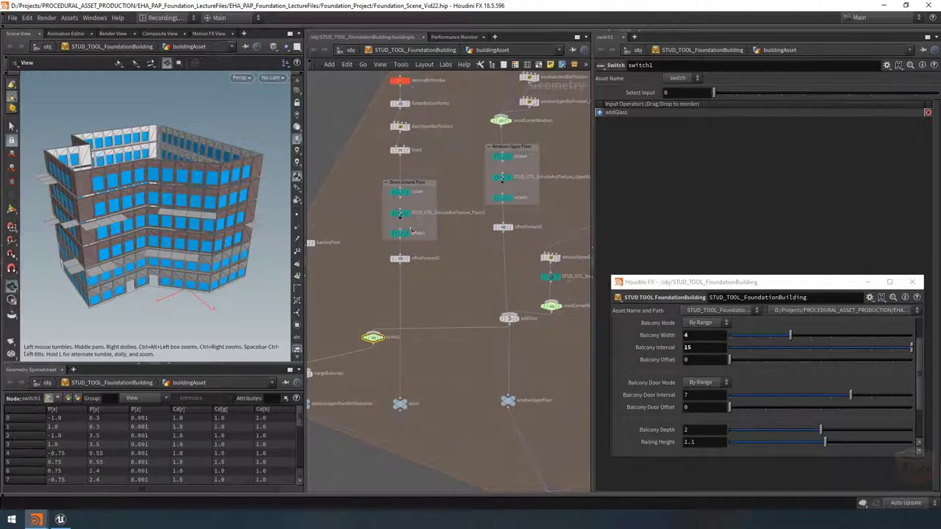
{"action": "scroll", "coordinate": [399, 176], "scroll_direction": "up", "scroll_amount": 3}
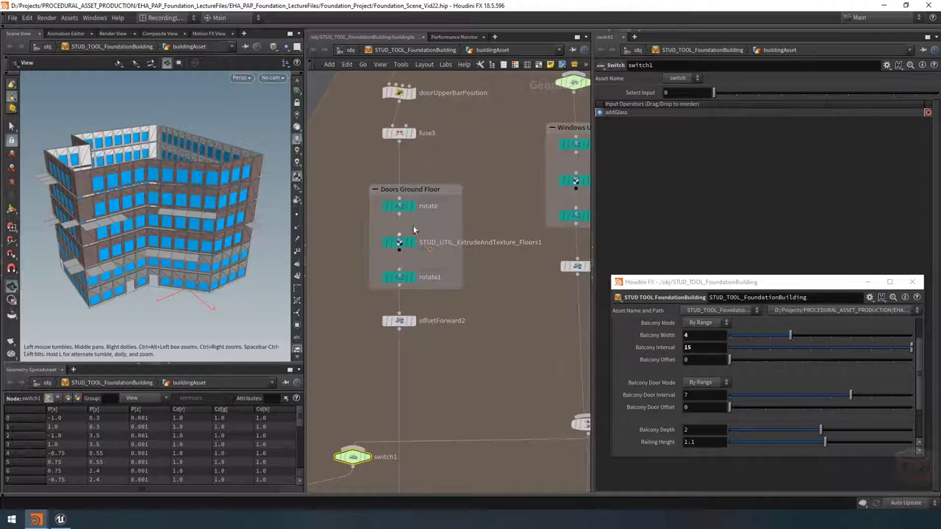
{"action": "scroll", "coordinate": [418, 261], "scroll_direction": "down", "scroll_amount": 3}
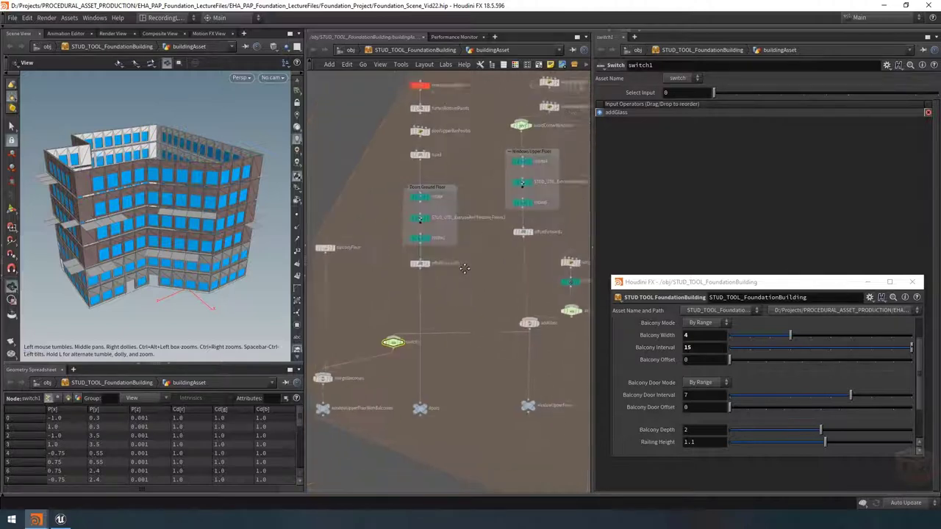
{"action": "middle_click_drag", "start_coordinate": [467, 333], "coordinate": [442, 300]}
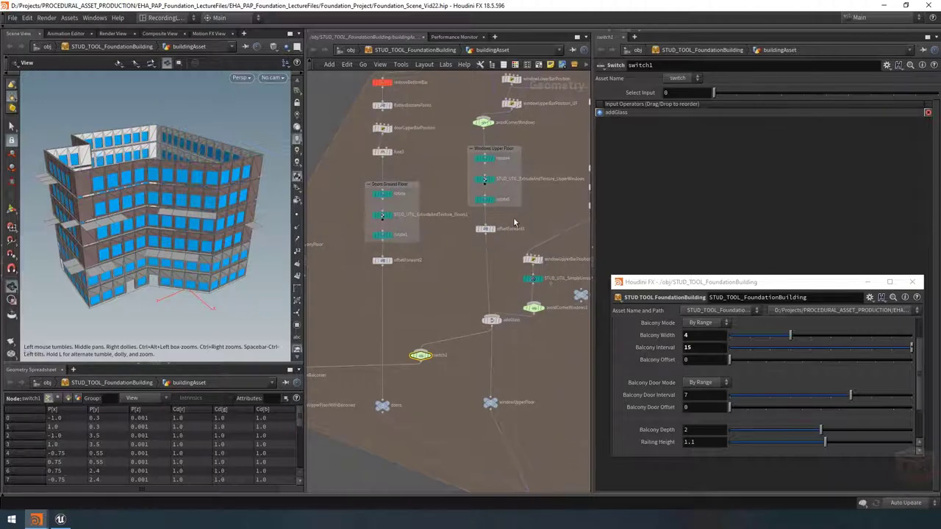
{"action": "middle_click_drag", "start_coordinate": [403, 310], "coordinate": [434, 315]}
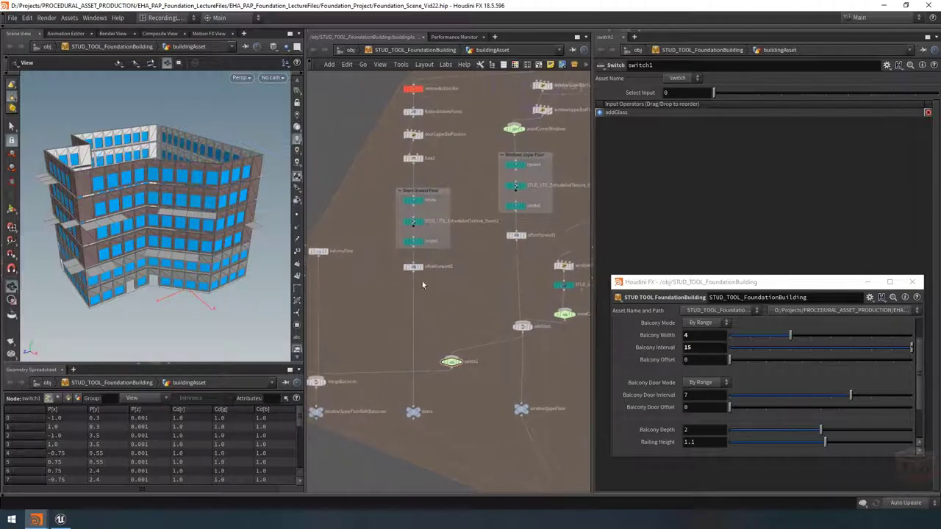
{"action": "left_click", "coordinate": [415, 272]}
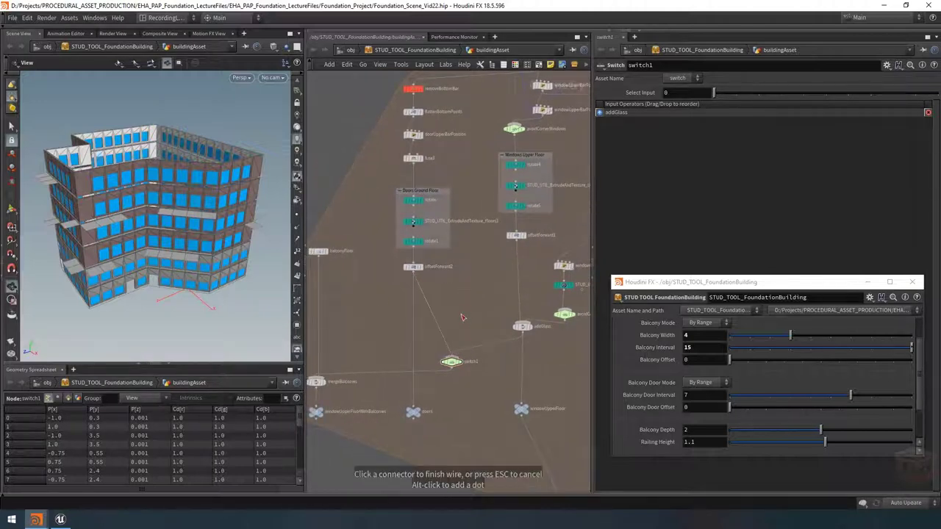
{"action": "left_click", "coordinate": [455, 361]}
{"action": "left_click", "coordinate": [456, 364]}
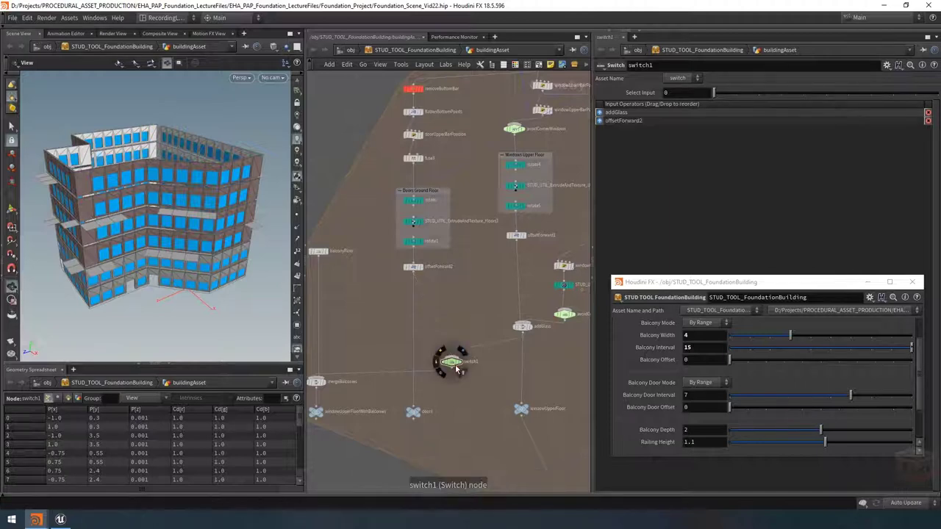
Rename the Switch node to balconyDoorSwitch
{"action": "scroll", "coordinate": [466, 310], "scroll_direction": "up", "scroll_amount": 2}
{"action": "double_click", "coordinate": [444, 323]}
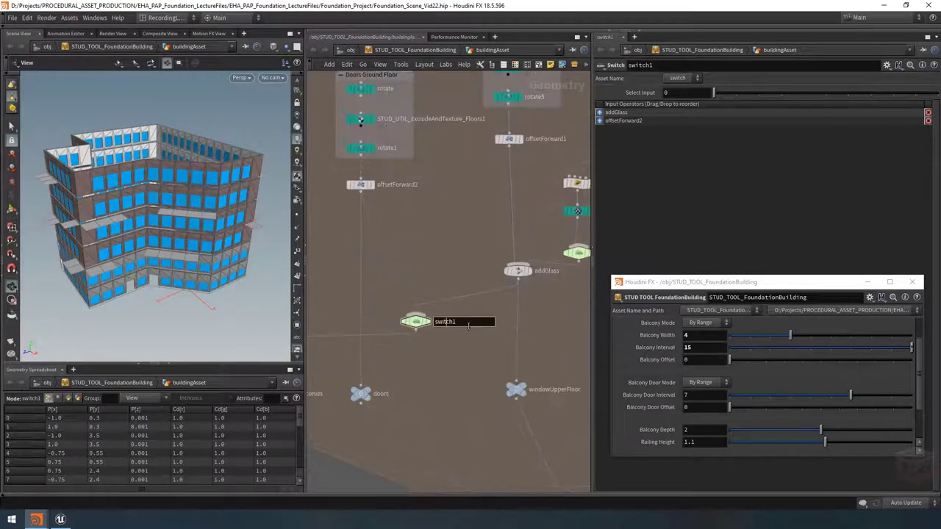
{"action": "type", "text": "balconyDoorSwitch"}
{"action": "key", "text": "Return"}
{"action": "scroll", "coordinate": [422, 247], "scroll_direction": "down", "scroll_amount": 5}
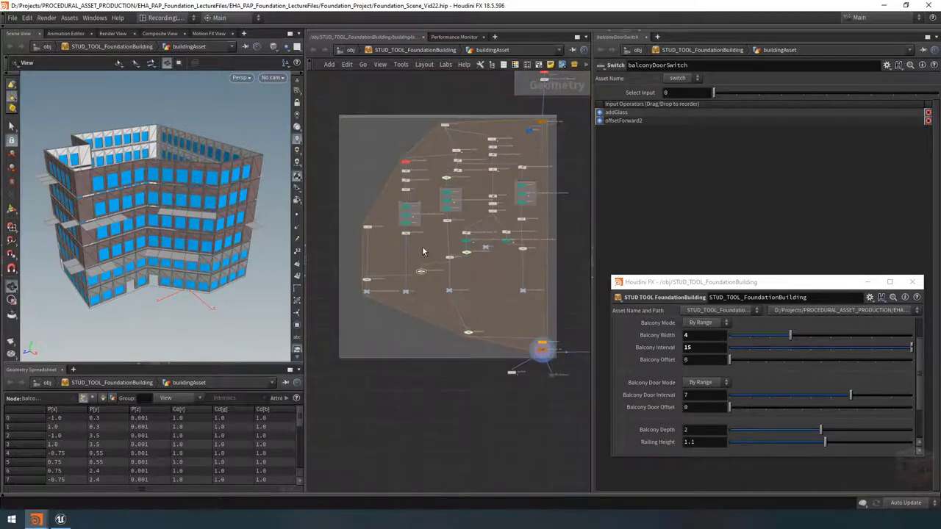
Display attribcreate_TileID_Balconies1 with point markers and the group list to examine the balconies and balconyDoor groups
{"action": "middle_click_drag", "start_coordinate": [422, 247], "coordinate": [493, 225]}
{"action": "scroll", "coordinate": [506, 231], "scroll_direction": "up", "scroll_amount": 5}
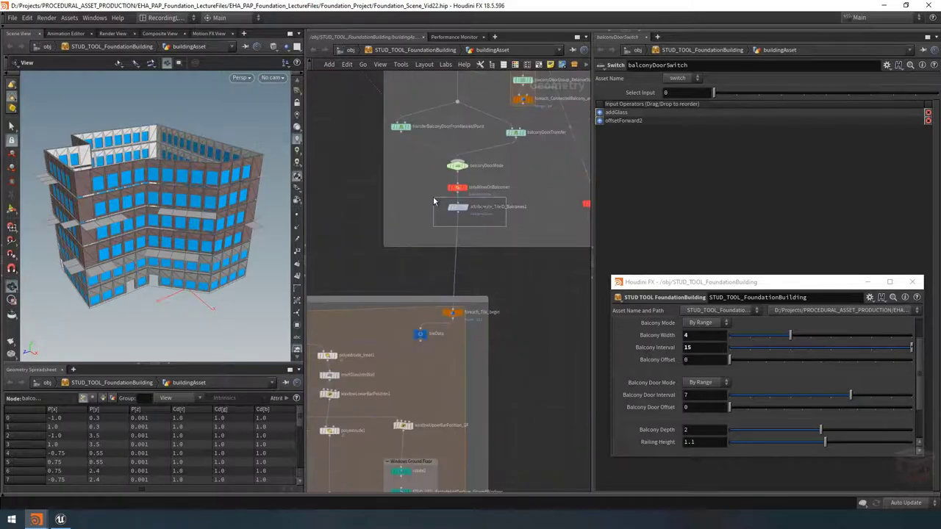
{"action": "left_click", "coordinate": [457, 207]}
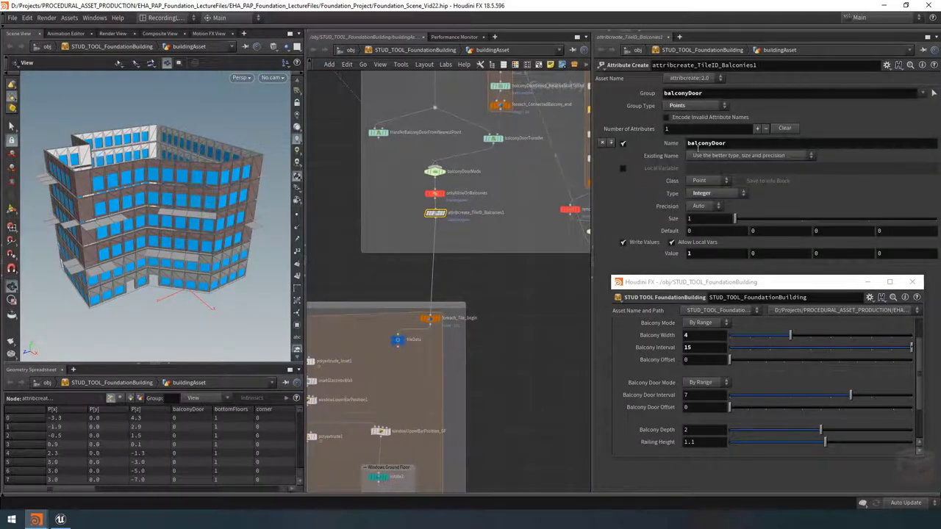
{"action": "left_click", "coordinate": [442, 212]}
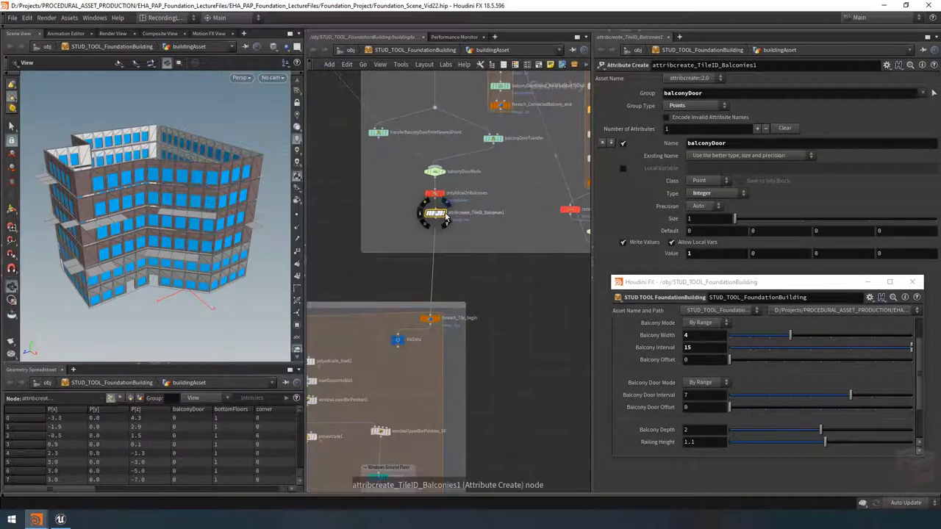
{"action": "left_click", "coordinate": [297, 215]}
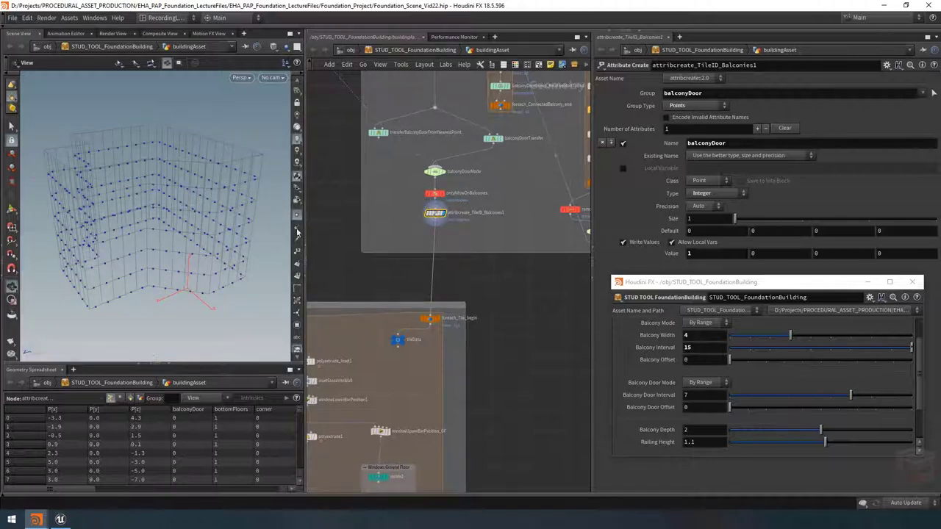
{"action": "left_click", "coordinate": [297, 324]}
{"action": "scroll", "coordinate": [497, 250], "scroll_direction": "down", "scroll_amount": 5}
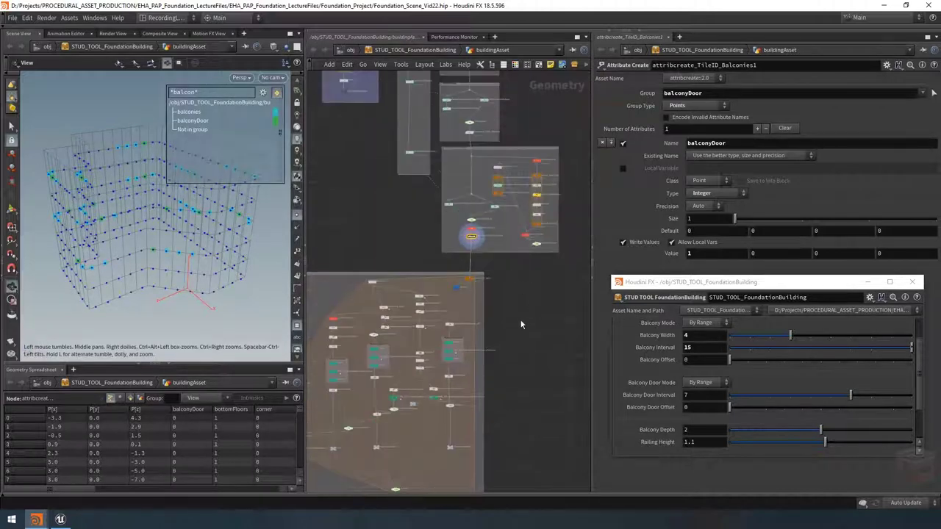
Add a spare input to the balconyDoorSwitch node
{"action": "scroll", "coordinate": [435, 294], "scroll_direction": "up", "scroll_amount": 5}
{"action": "left_click", "coordinate": [414, 311]}
{"action": "scroll", "coordinate": [416, 344], "scroll_direction": "down", "scroll_amount": 5}
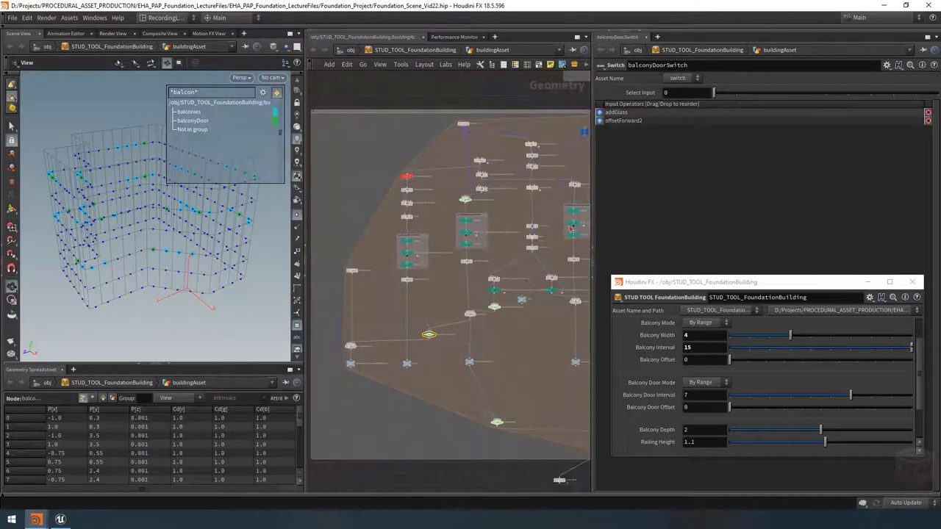
{"action": "middle_click_drag", "start_coordinate": [544, 198], "coordinate": [494, 240]}
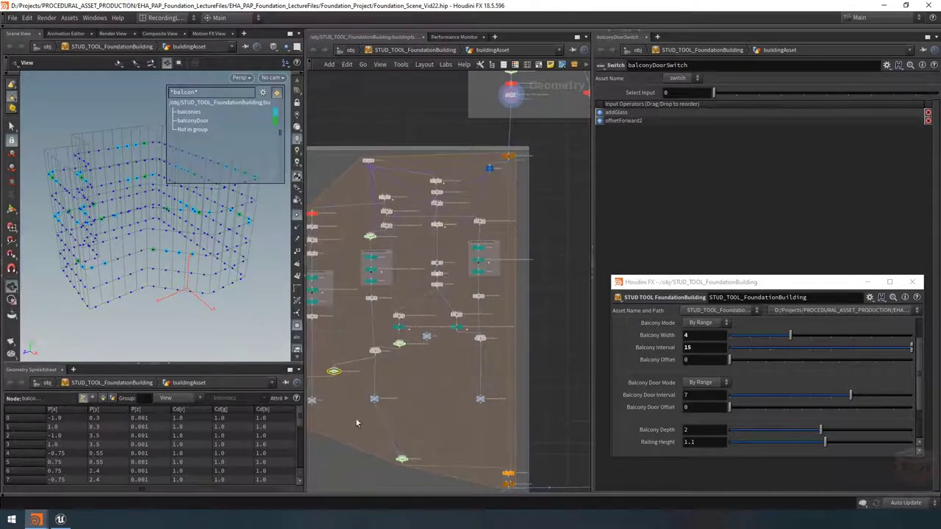
{"action": "scroll", "coordinate": [383, 399], "scroll_direction": "up", "scroll_amount": 5}
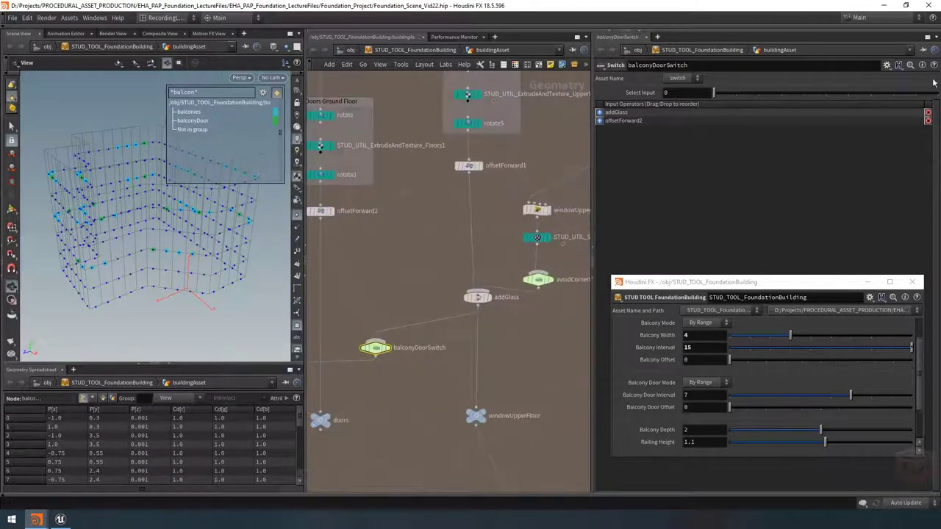
{"action": "left_click", "coordinate": [887, 64]}
{"action": "left_click", "coordinate": [812, 141]}
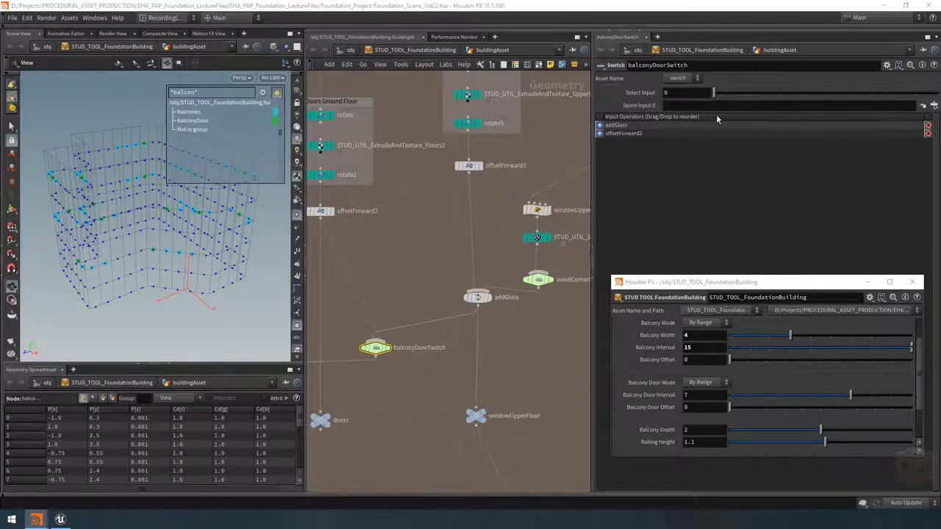
Copy the tileData node's name and set balconyDoorSwitch's Spare Input 0 to ../tileData
{"action": "scroll", "coordinate": [412, 331], "scroll_direction": "down", "scroll_amount": 5}
{"action": "scroll", "coordinate": [473, 199], "scroll_direction": "up", "scroll_amount": 5}
{"action": "double_click", "coordinate": [444, 174]}
{"action": "key", "text": "ctrl+c"}
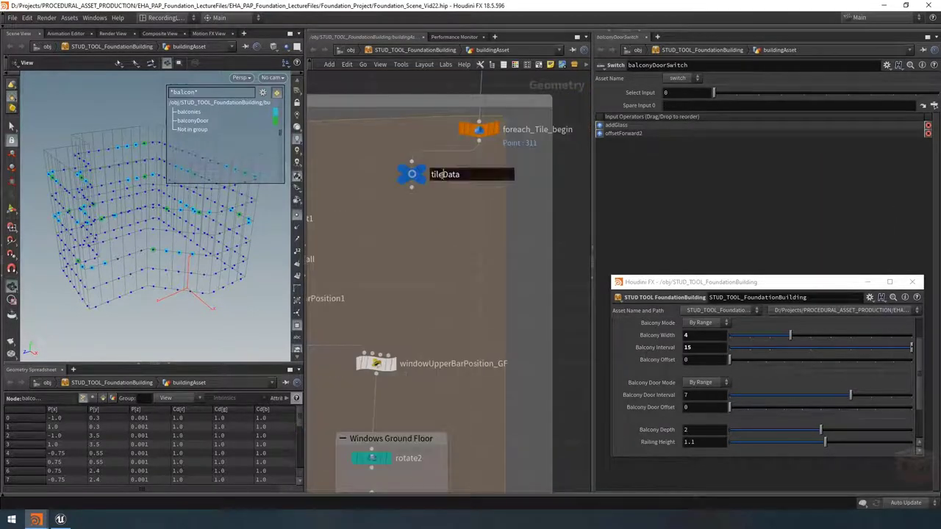
{"action": "key", "text": "Escape"}
{"action": "scroll", "coordinate": [434, 243], "scroll_direction": "down", "scroll_amount": 5}
{"action": "scroll", "coordinate": [478, 243], "scroll_direction": "up", "scroll_amount": 5}
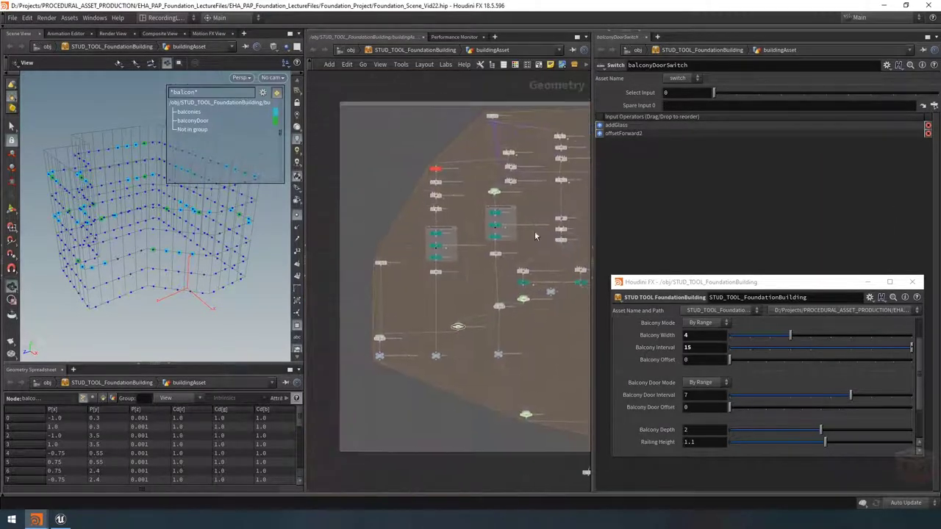
{"action": "left_click", "coordinate": [673, 106]}
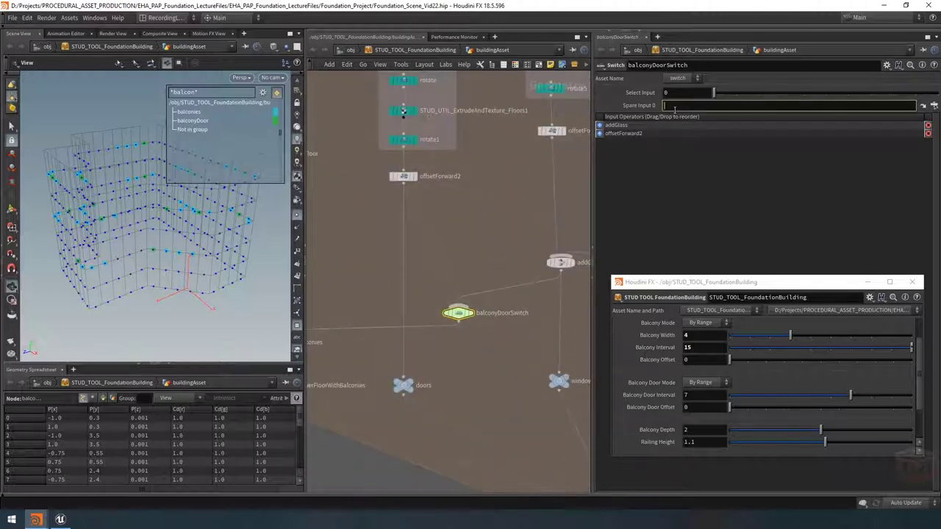
{"action": "type", "text": "../"}
{"action": "key", "text": "ctrl+v"}
Set balconyDoorSwitch's Select Input to the expression point(-1,0,"balconyDoor",0)
{"action": "middle_click_drag", "start_coordinate": [511, 194], "coordinate": [485, 203]}
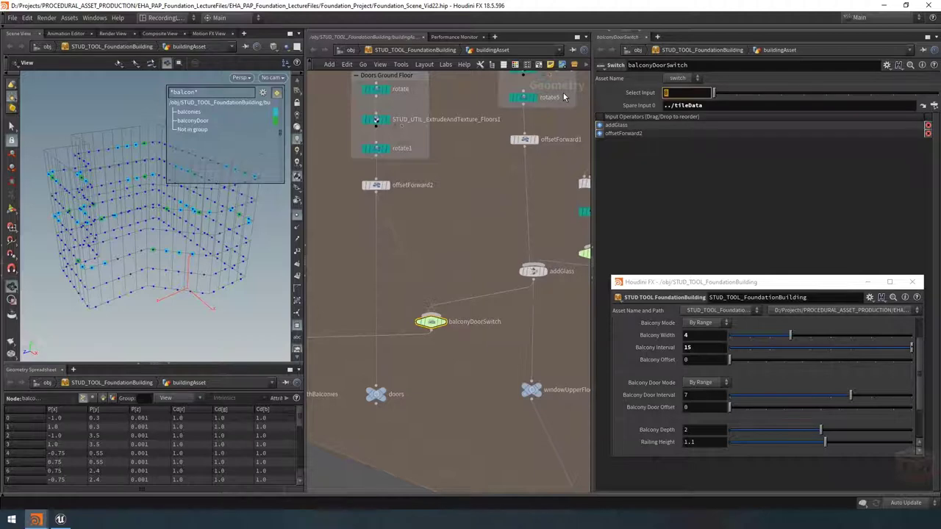
{"action": "type", "text": "point()"}
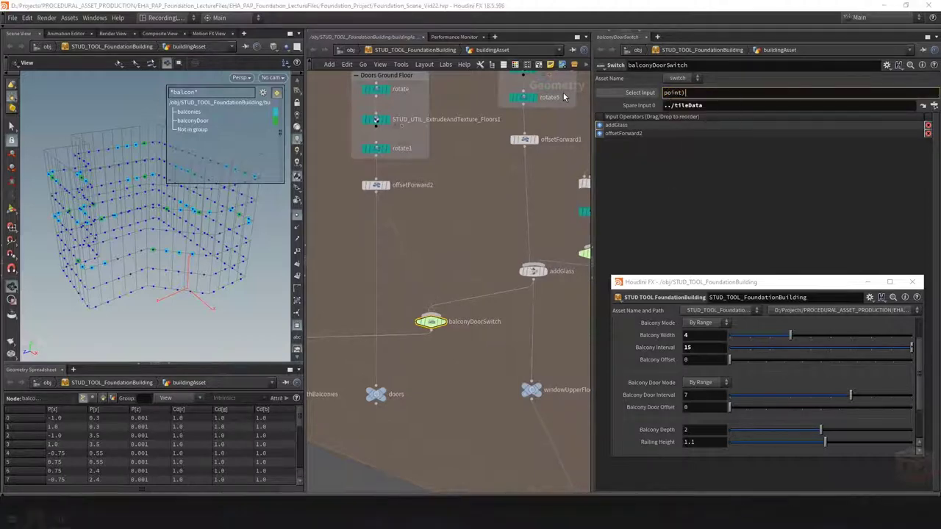
{"action": "type", "text": "-1,"}
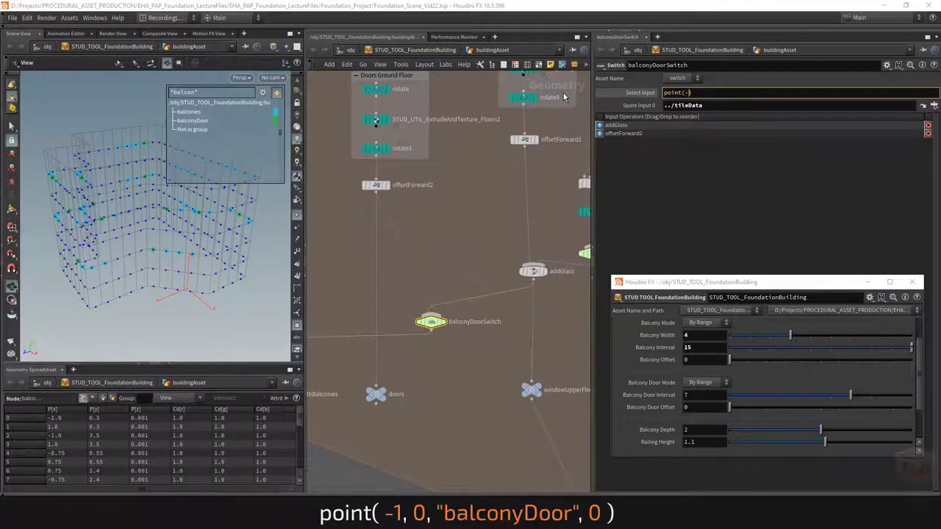
{"action": "type", "text": "0"}
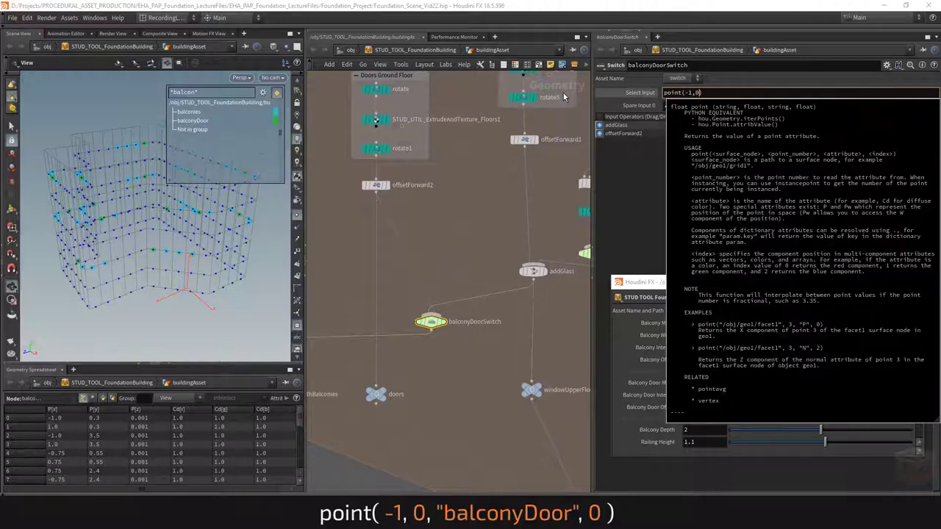
{"action": "type", "text": ",\"balcon"}
{"action": "type", "text": "\"\""}
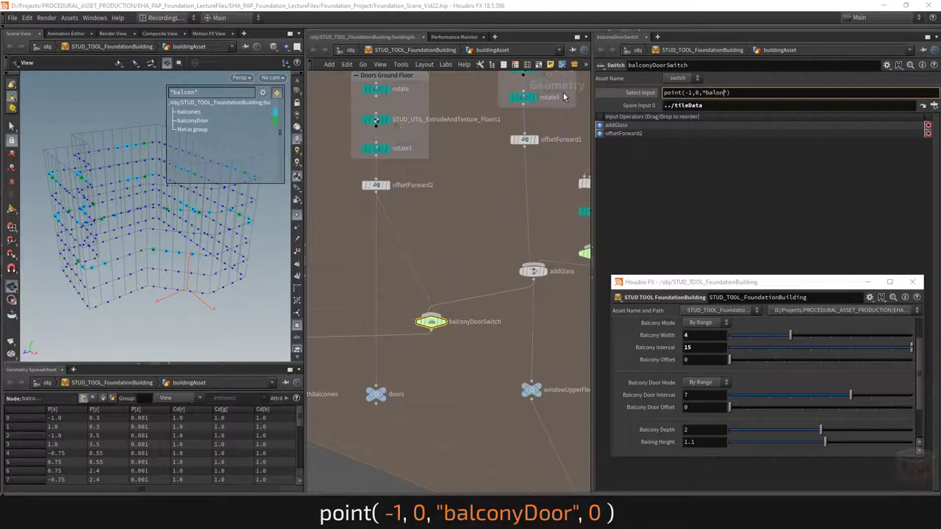
{"action": "type", "text": "balconyDoor\",0"}
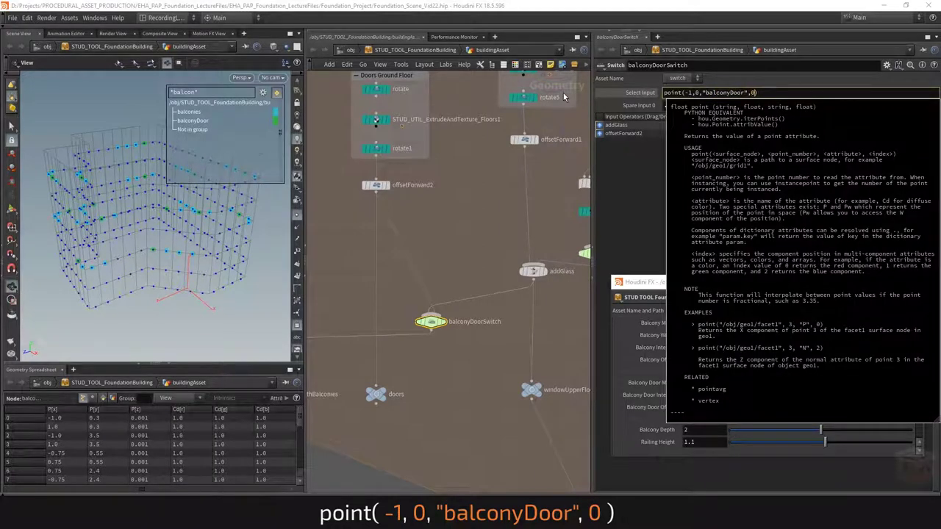
{"action": "key", "text": "Escape"}
{"action": "key", "text": "Return"}
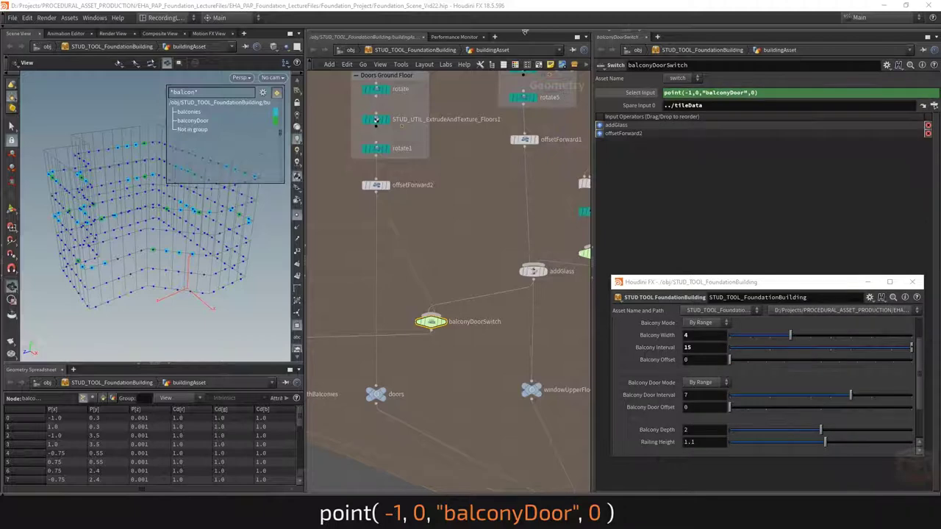
{"action": "left_click", "coordinate": [640, 92]}
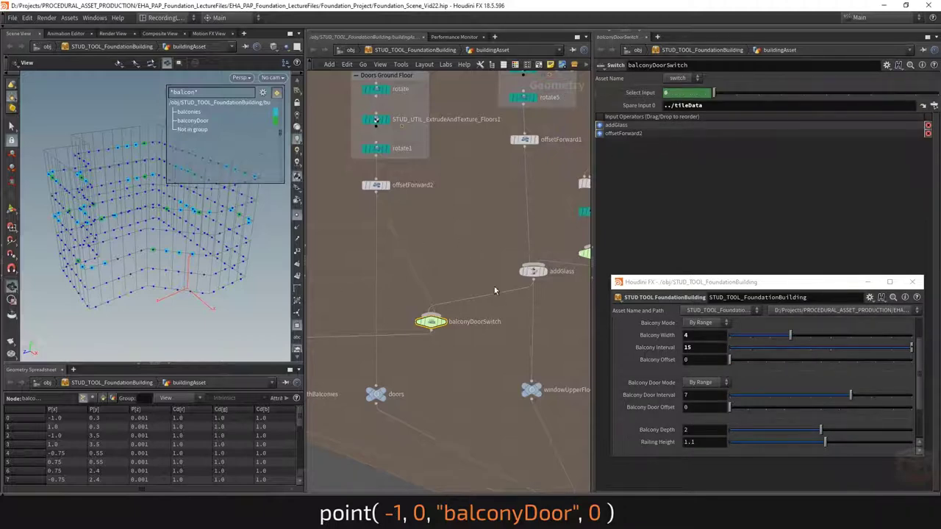
Display the colorTileID node, hide the group list and examine a balcony door tile up close
{"action": "scroll", "coordinate": [471, 323], "scroll_direction": "down", "scroll_amount": 5}
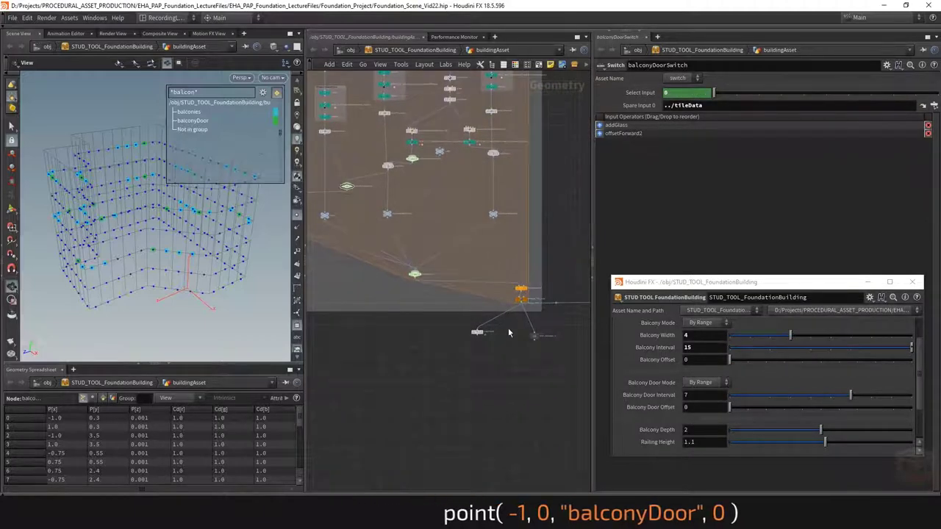
{"action": "scroll", "coordinate": [474, 334], "scroll_direction": "up", "scroll_amount": 5}
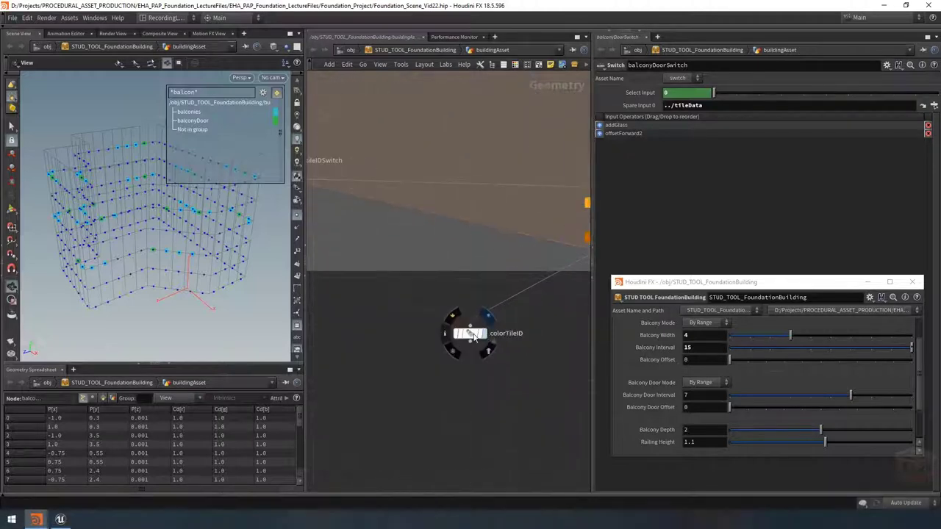
{"action": "left_click", "coordinate": [474, 337]}
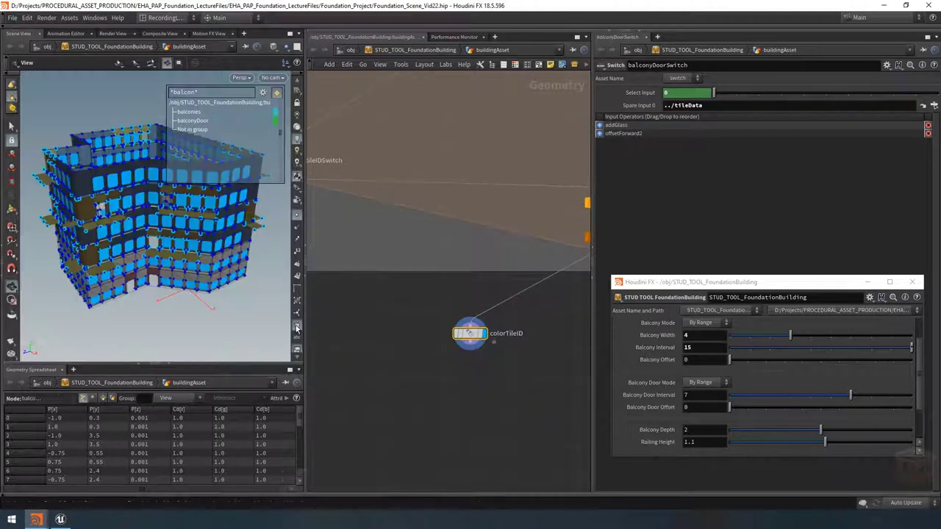
{"action": "scroll", "coordinate": [205, 220], "scroll_direction": "up", "scroll_amount": 6}
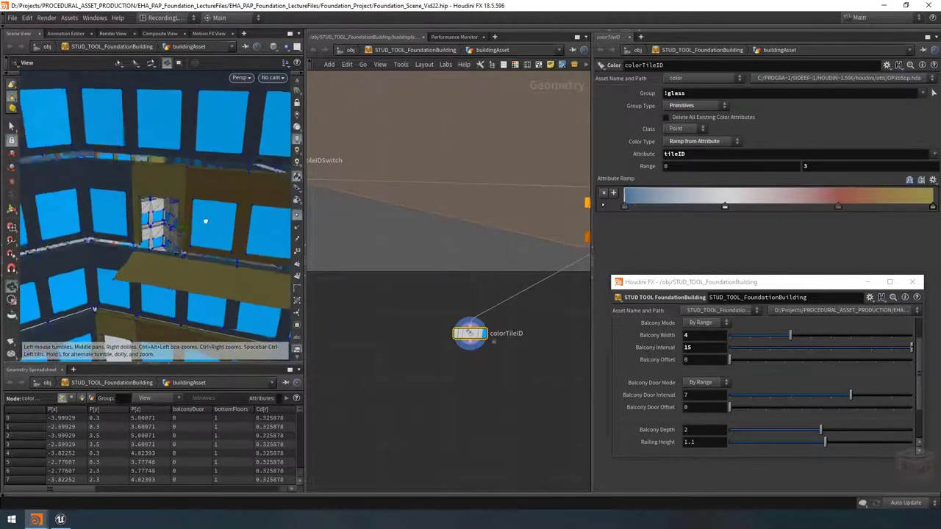
{"action": "left_click_drag", "start_coordinate": [205, 221], "coordinate": [197, 198]}
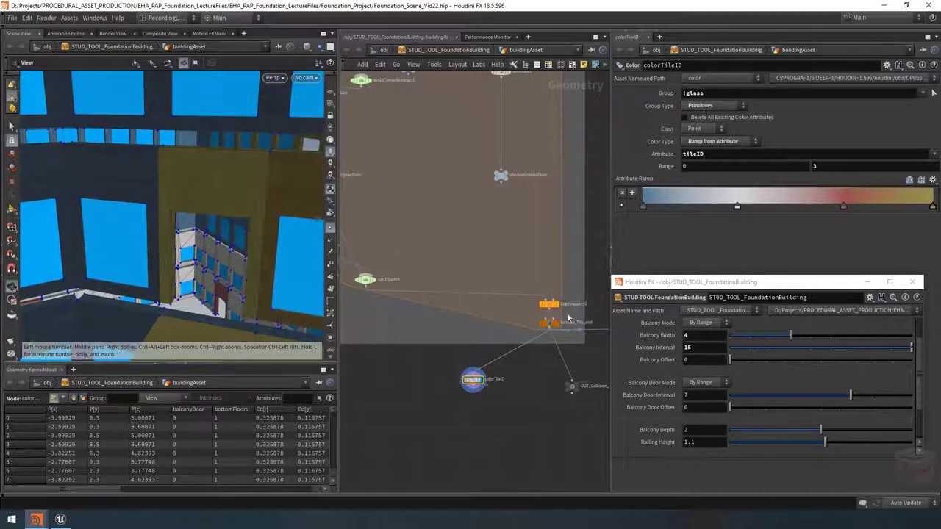
Display foreach_Tile_end without point markers and examine the doors on the upper floor balconies
{"action": "left_click", "coordinate": [555, 327]}
{"action": "left_click", "coordinate": [553, 325]}
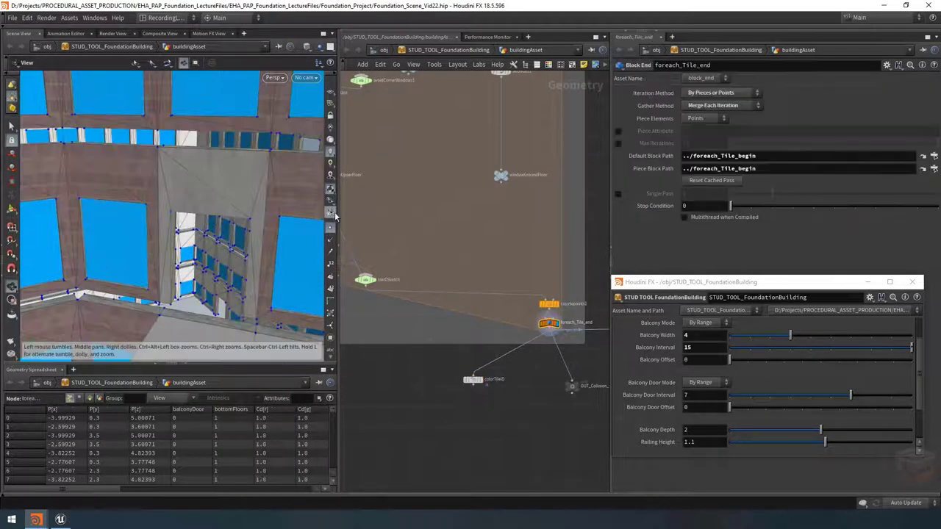
{"action": "left_click_drag", "start_coordinate": [221, 203], "coordinate": [246, 180]}
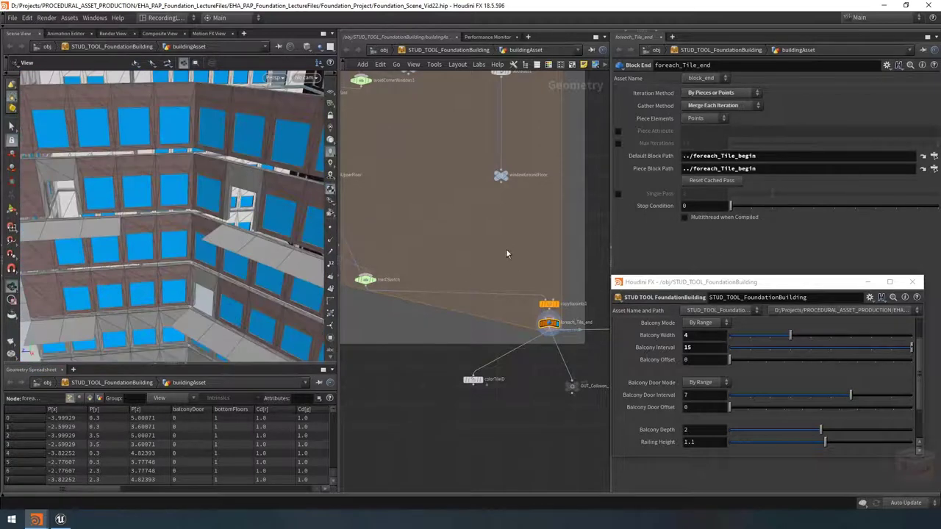
Move offsetForward2 down, duplicate the Doors Ground Floor network box with its three nodes and place the copy beside the original
{"action": "scroll", "coordinate": [506, 248], "scroll_direction": "down", "scroll_amount": 3}
{"action": "scroll", "coordinate": [434, 244], "scroll_direction": "up", "scroll_amount": 5}
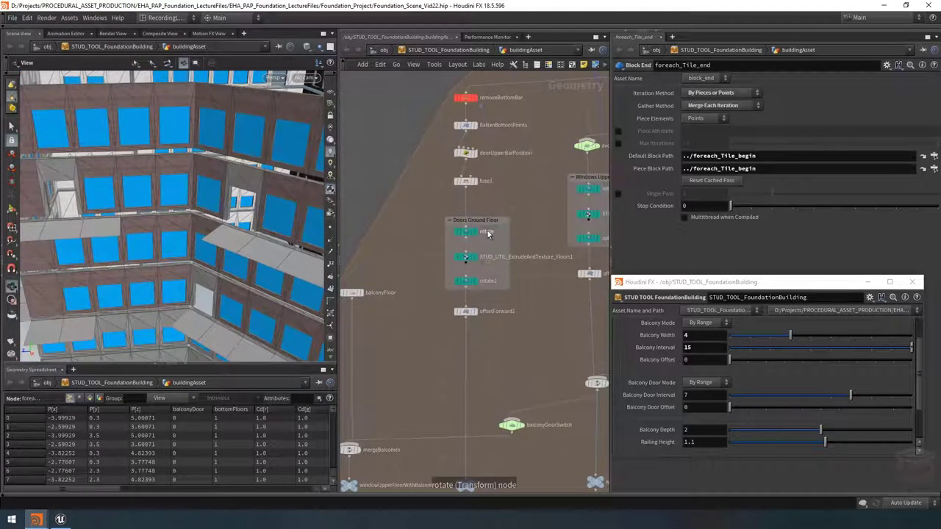
{"action": "left_click_drag", "start_coordinate": [469, 314], "coordinate": [470, 348]}
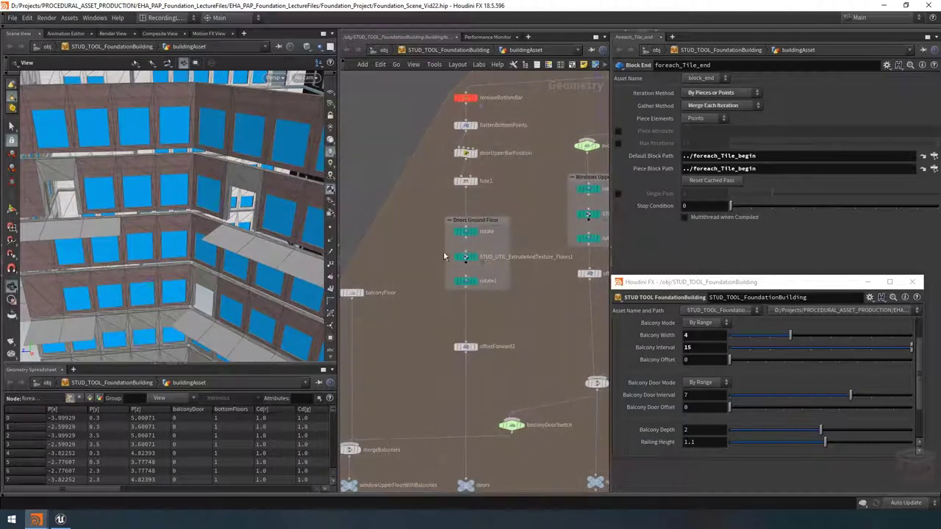
{"action": "left_click_drag", "start_coordinate": [524, 213], "coordinate": [460, 287]}
{"action": "key", "text": "ctrl+c"}
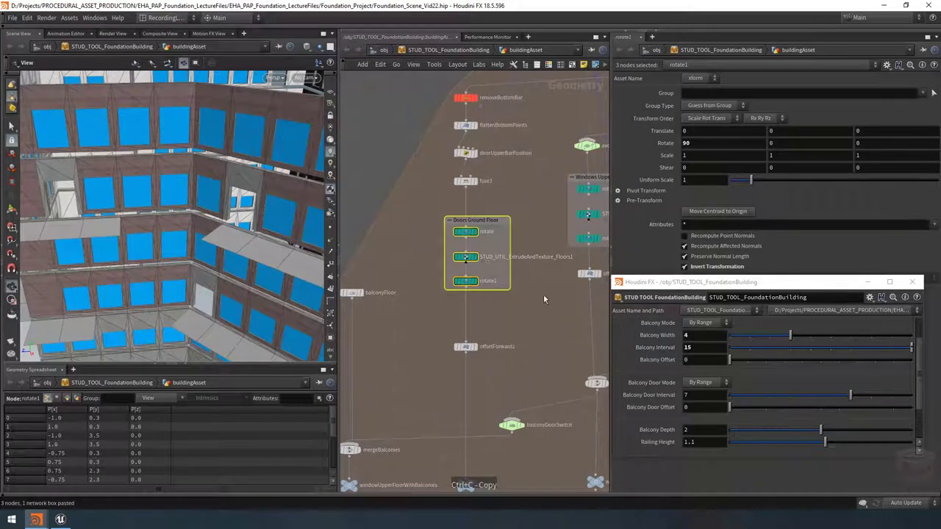
{"action": "key", "text": "ctrl+v"}
{"action": "left_click_drag", "start_coordinate": [549, 231], "coordinate": [448, 221]}
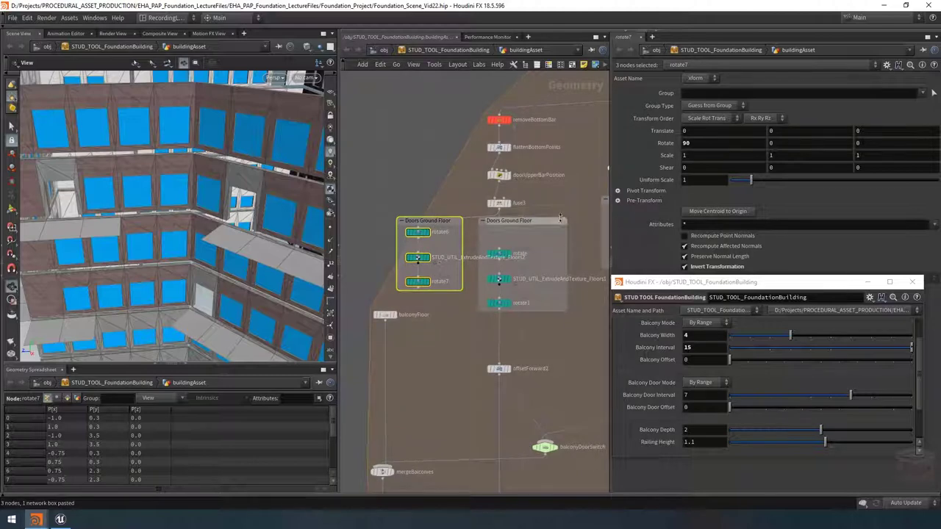
{"action": "mouse_move", "coordinate": [566, 217]}
{"action": "left_mouse_down"}
{"action": "mouse_move", "coordinate": [541, 235]}
{"action": "mouse_move", "coordinate": [563, 220]}
{"action": "left_mouse_up"}
{"action": "left_click_drag", "start_coordinate": [452, 221], "coordinate": [469, 228]}
Rename the copied network box to Doors Upper Floor
{"action": "scroll", "coordinate": [468, 227], "scroll_direction": "up", "scroll_amount": 4}
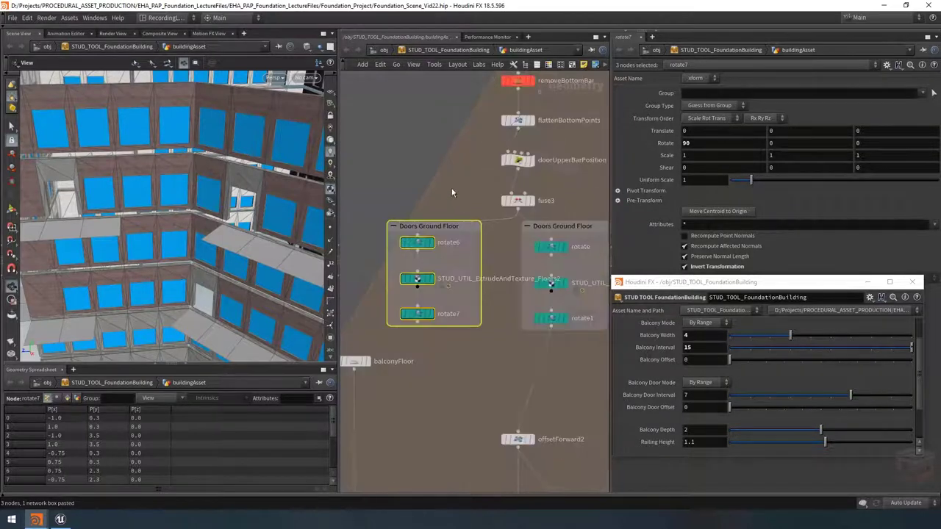
{"action": "left_click", "coordinate": [442, 241]}
{"action": "double_click", "coordinate": [415, 227]}
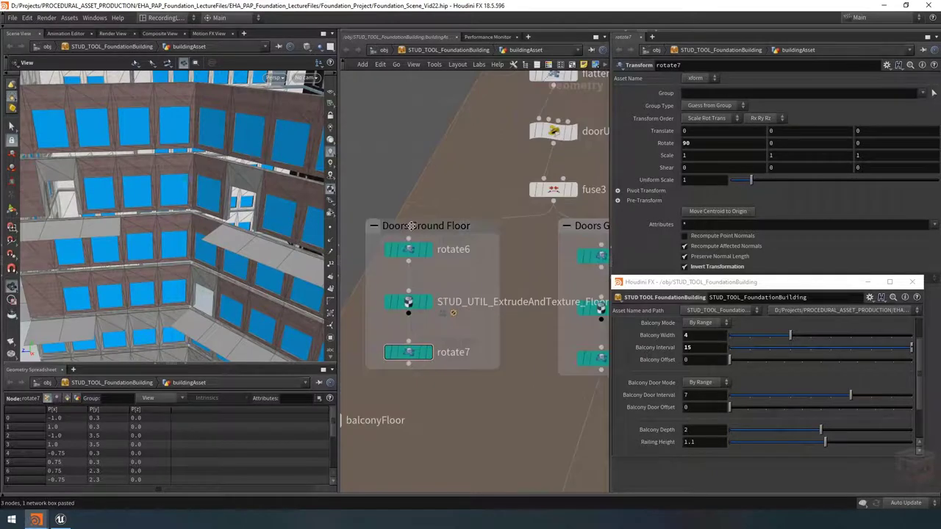
{"action": "left_click_drag", "start_coordinate": [411, 227], "coordinate": [444, 227]}
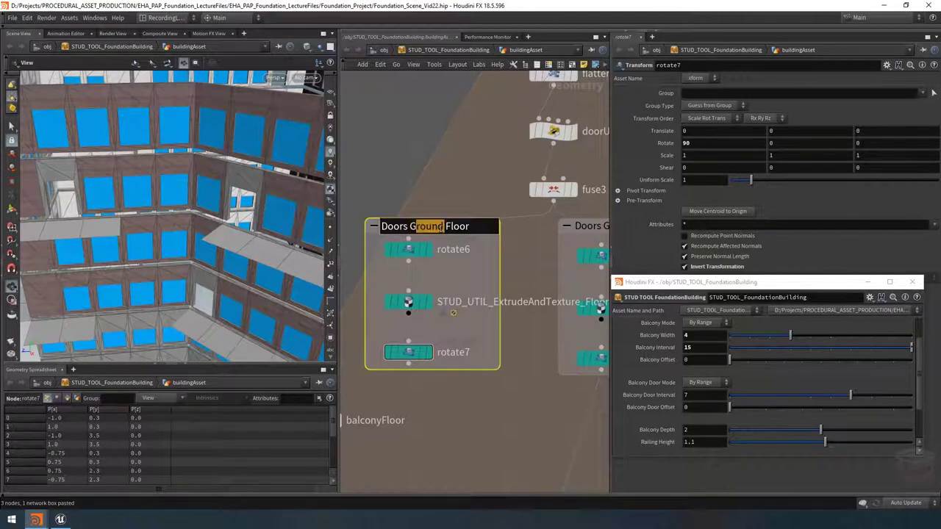
{"action": "key", "text": "BackSpace"}
{"action": "key", "text": "BackSpace"}
{"action": "type", "text": "Upper"}
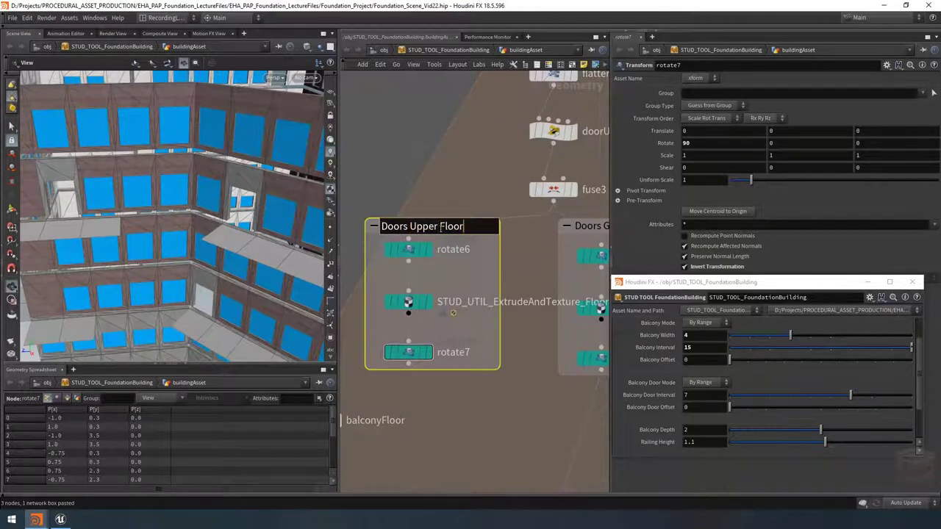
Rename the copied network box to Doors Upper Floors
{"action": "key", "text": "End"}
{"action": "type", "text": "s"}
{"action": "key", "text": "Return"}
Add a Switch node between the two door network boxes and offsetForward2
{"action": "left_click", "coordinate": [522, 329]}
{"action": "middle_click_drag", "start_coordinate": [523, 329], "coordinate": [478, 332]}
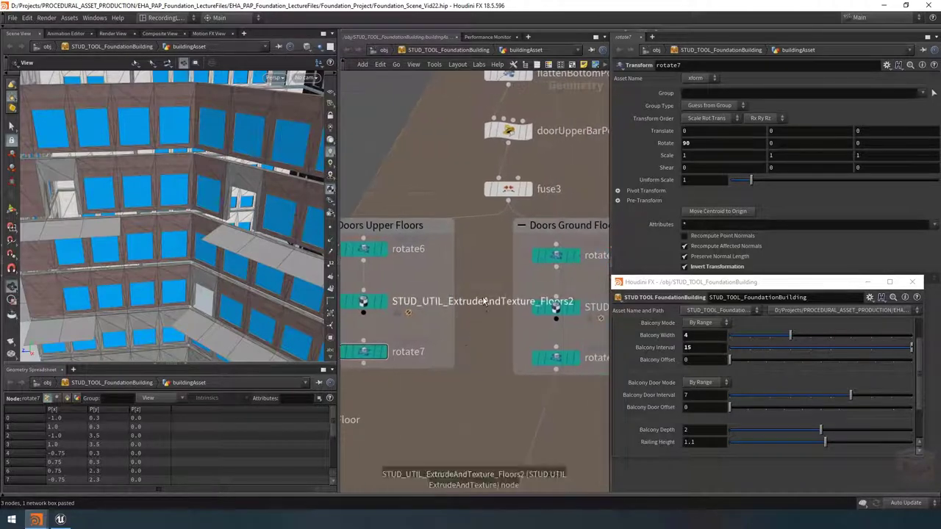
{"action": "scroll", "coordinate": [465, 338], "scroll_direction": "down", "scroll_amount": 5}
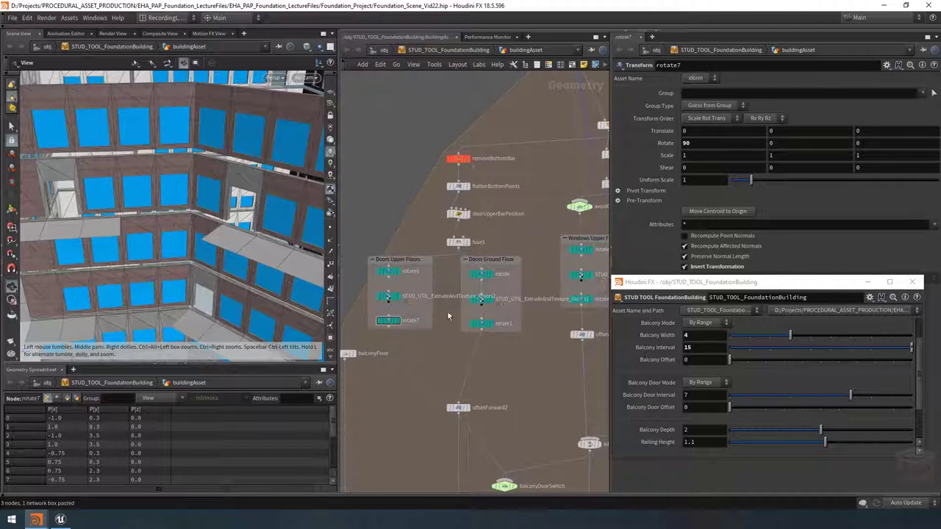
{"action": "scroll", "coordinate": [438, 348], "scroll_direction": "up", "scroll_amount": 2}
{"action": "key", "text": "Tab"}
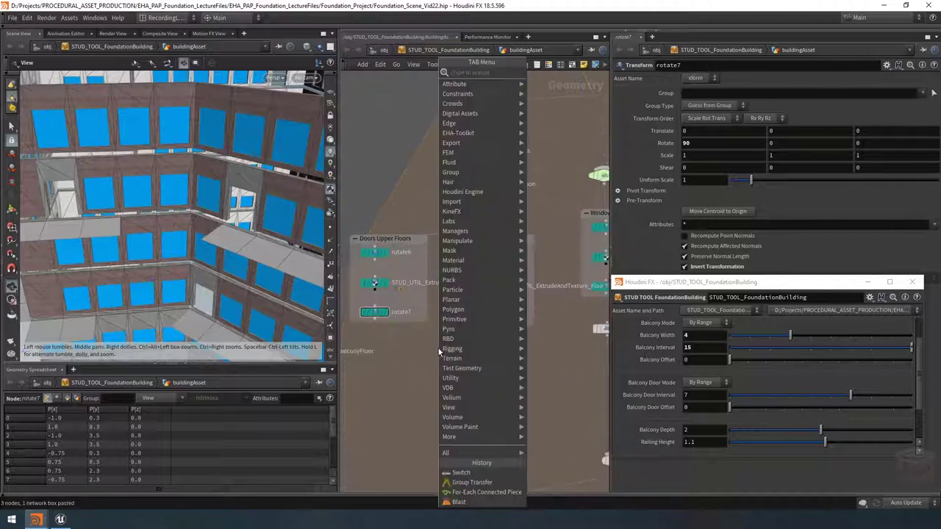
{"action": "left_click", "coordinate": [438, 353]}
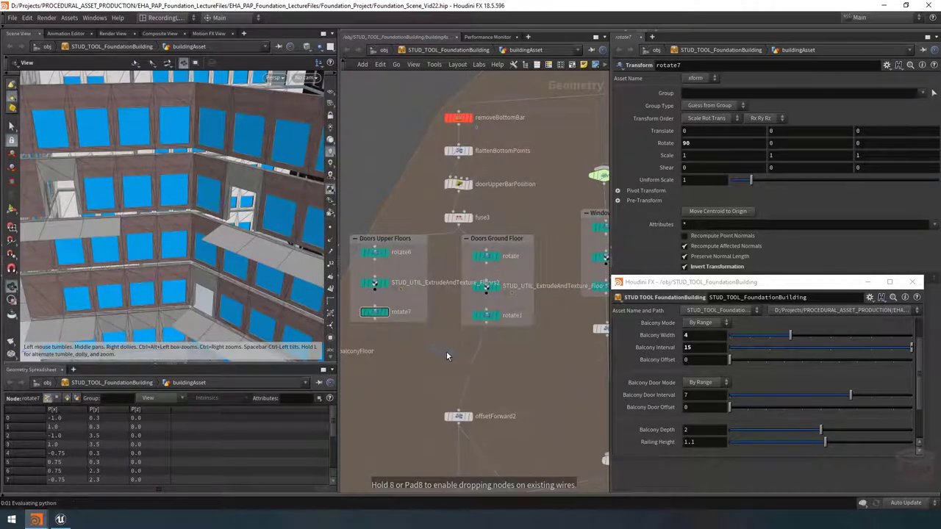
{"action": "left_click", "coordinate": [442, 350]}
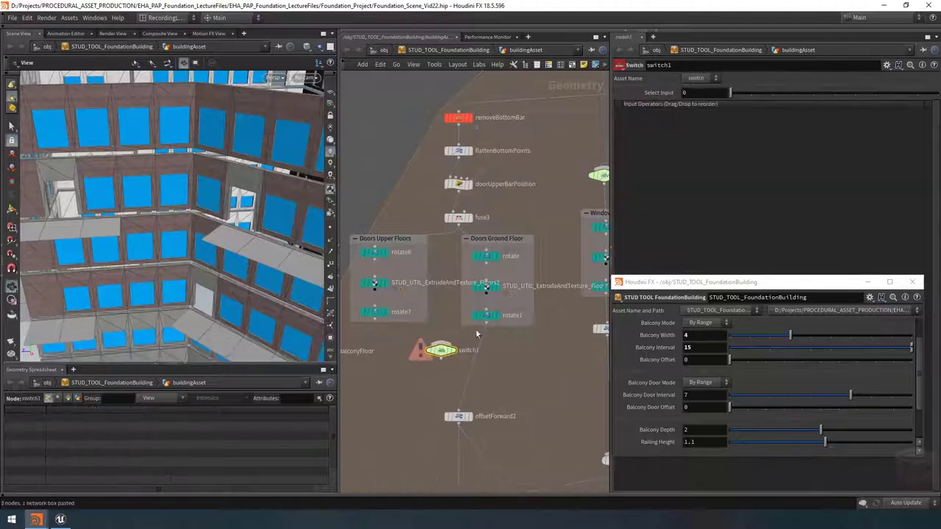
Wire rotate7 from Doors Upper Floors as the new switch's first input and rotate1 from Doors Ground Floor as its second
{"action": "left_click_drag", "start_coordinate": [177, 243], "coordinate": [148, 252]}
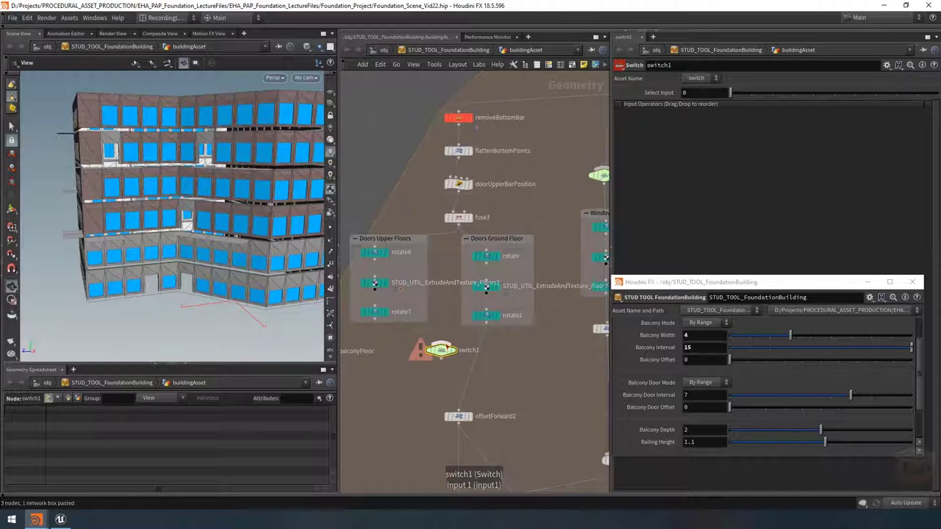
{"action": "left_click", "coordinate": [447, 343]}
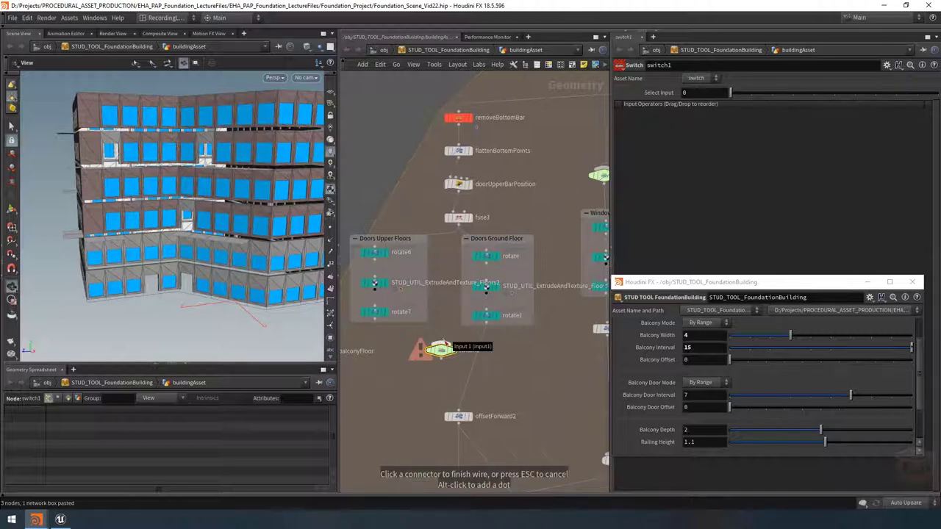
{"action": "left_click", "coordinate": [376, 330]}
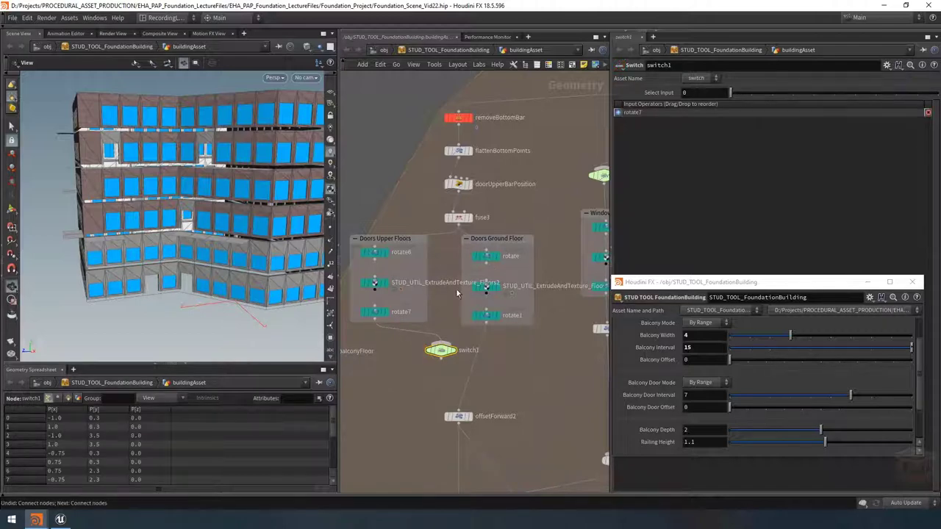
{"action": "left_click", "coordinate": [486, 325]}
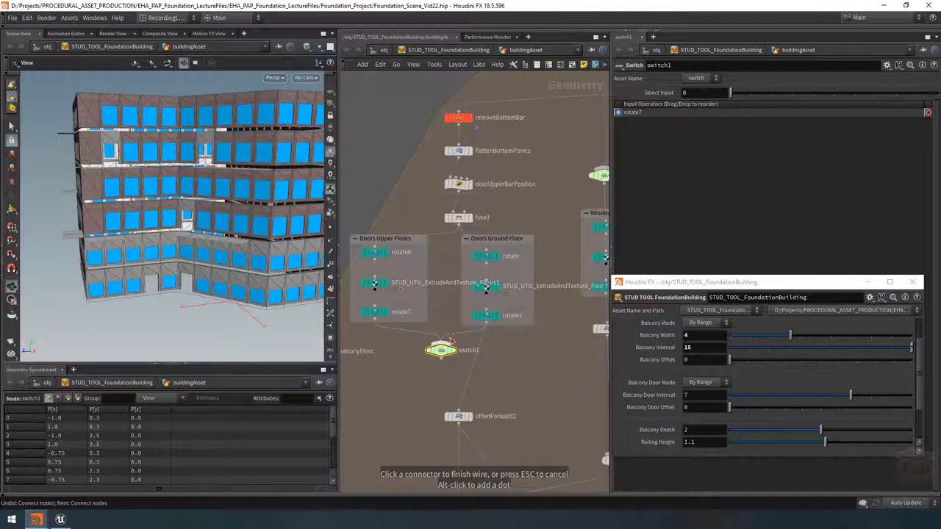
{"action": "left_click", "coordinate": [445, 351]}
{"action": "mouse_move", "coordinate": [446, 355]}
{"action": "left_mouse_down"}
{"action": "mouse_move", "coordinate": [424, 357]}
{"action": "mouse_move", "coordinate": [432, 351]}
{"action": "left_mouse_up"}
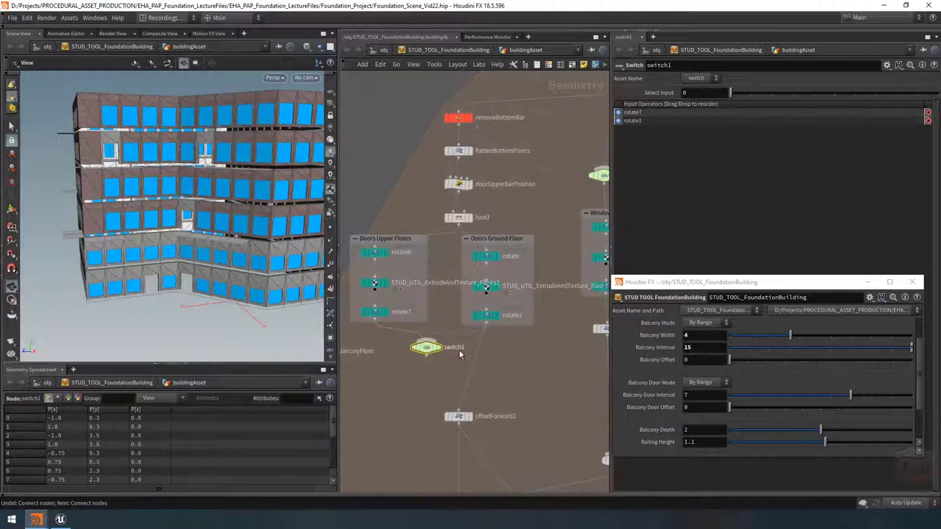
Rename the new switch node to bottomFloorsSwitch
{"action": "double_click", "coordinate": [454, 349]}
{"action": "type", "text": "bottomFloorsS"}
{"action": "key", "text": "Return"}
{"action": "scroll", "coordinate": [441, 302], "scroll_direction": "up", "scroll_amount": 2}
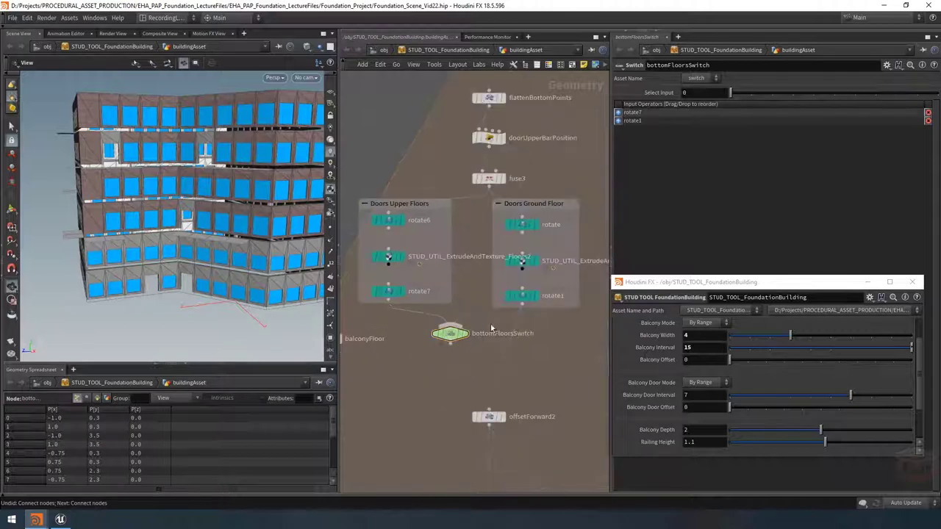
Add a spare input to bottomFloorsSwitch and point it to ../tileData/
{"action": "left_click", "coordinate": [885, 66]}
{"action": "left_click", "coordinate": [745, 141]}
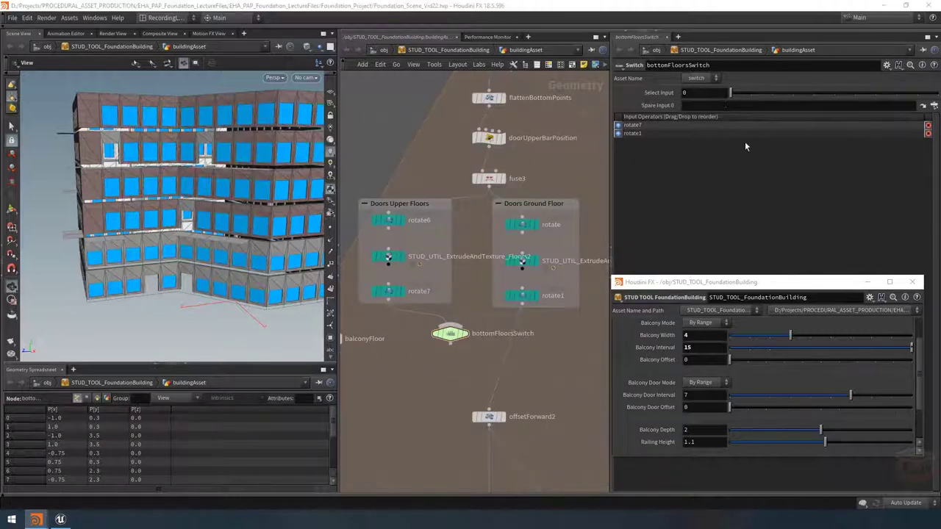
{"action": "left_click", "coordinate": [719, 106]}
{"action": "type", "text": "../"}
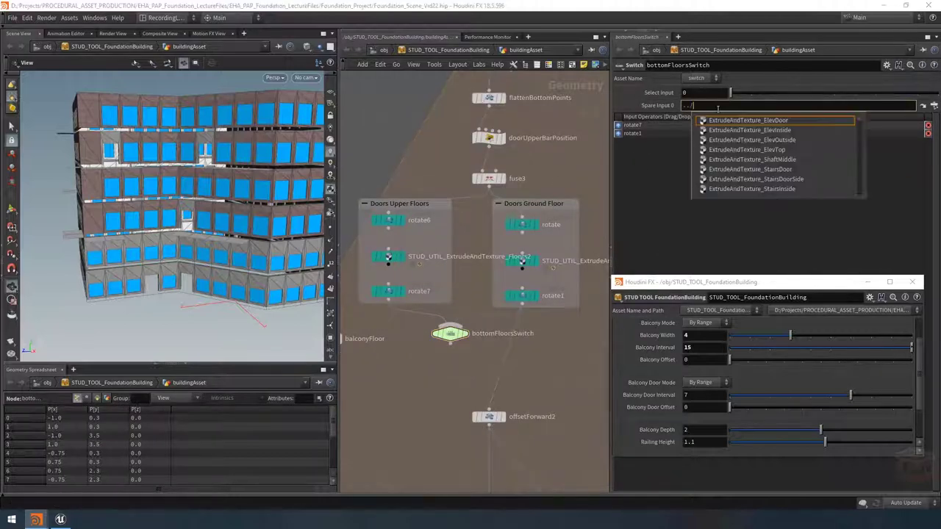
{"action": "type", "text": "tile"}
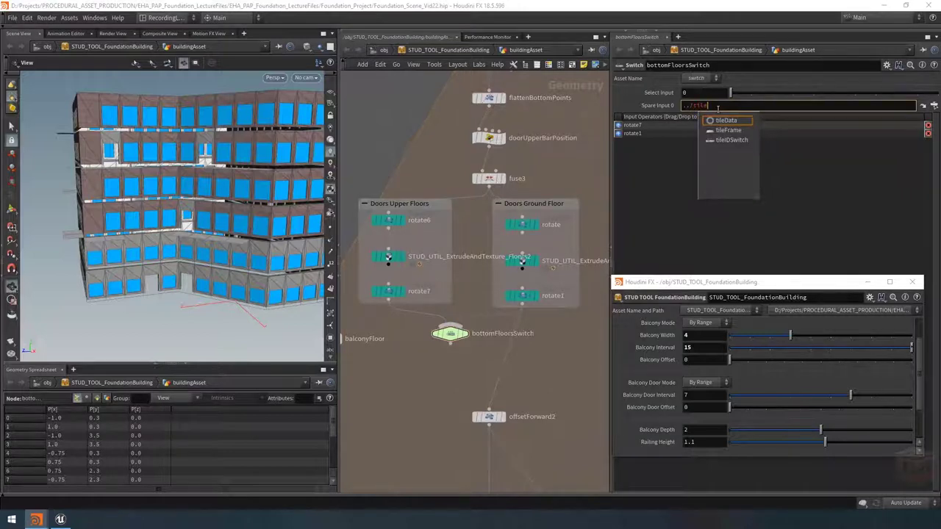
{"action": "key", "text": "Tab"}
{"action": "key", "text": "Return"}
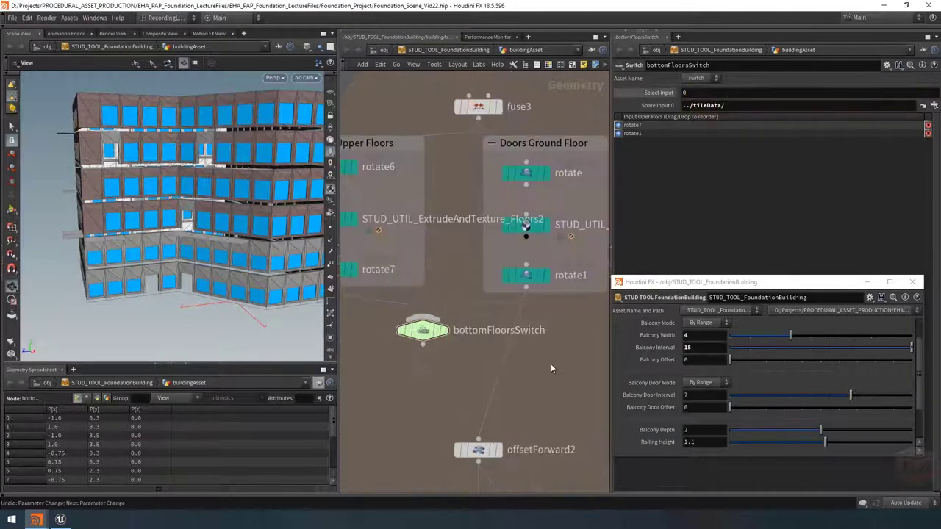
Check the attribute name on tileData and set bottomFloorsSwitch's Select Input to point(-1,0,"bottomFloors",0)
{"action": "scroll", "coordinate": [530, 341], "scroll_direction": "down", "scroll_amount": 5}
{"action": "scroll", "coordinate": [588, 228], "scroll_direction": "up", "scroll_amount": 5}
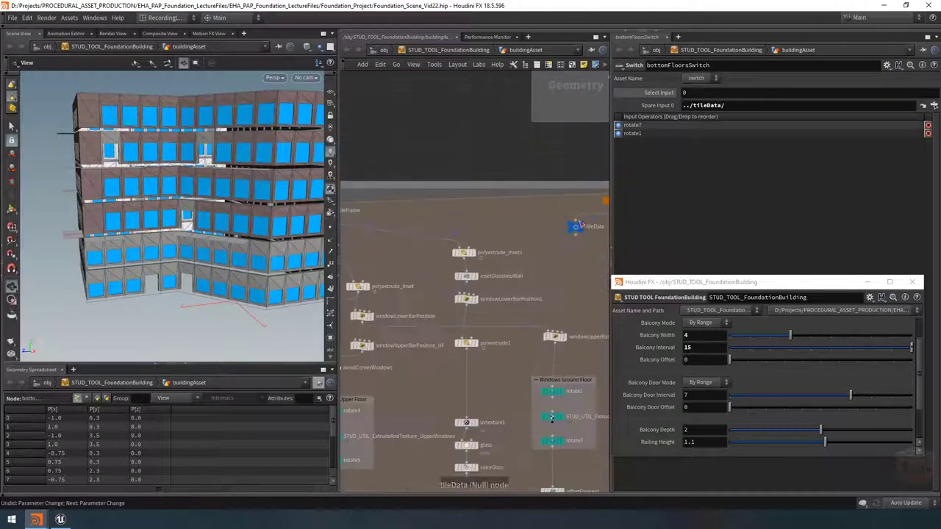
{"action": "left_click", "coordinate": [575, 227]}
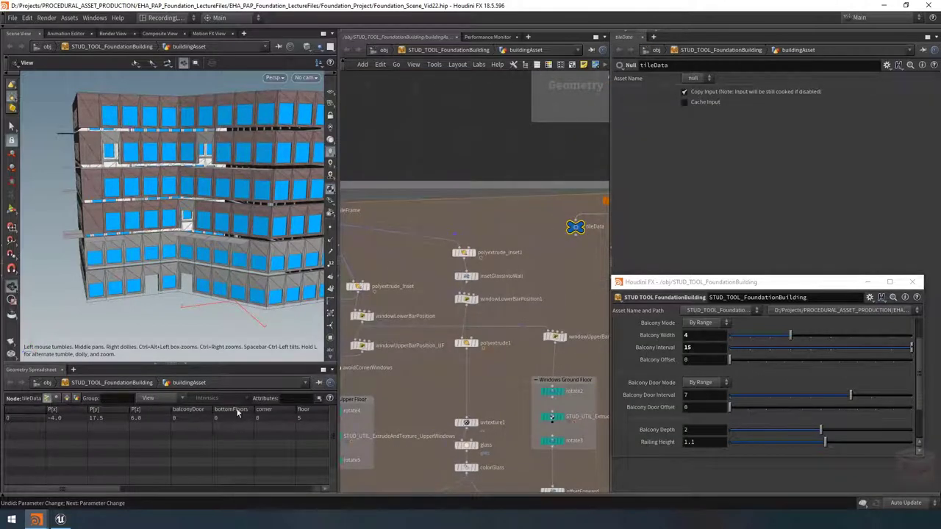
{"action": "scroll", "coordinate": [468, 358], "scroll_direction": "down", "scroll_amount": 5}
{"action": "scroll", "coordinate": [474, 412], "scroll_direction": "up", "scroll_amount": 5}
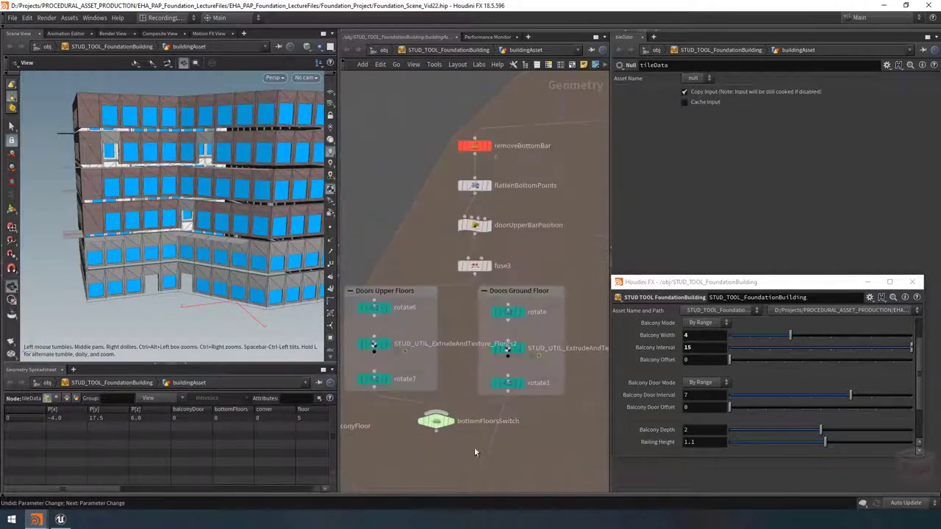
{"action": "left_click", "coordinate": [436, 420]}
{"action": "left_click", "coordinate": [722, 92]}
{"action": "key", "text": "BackSpace"}
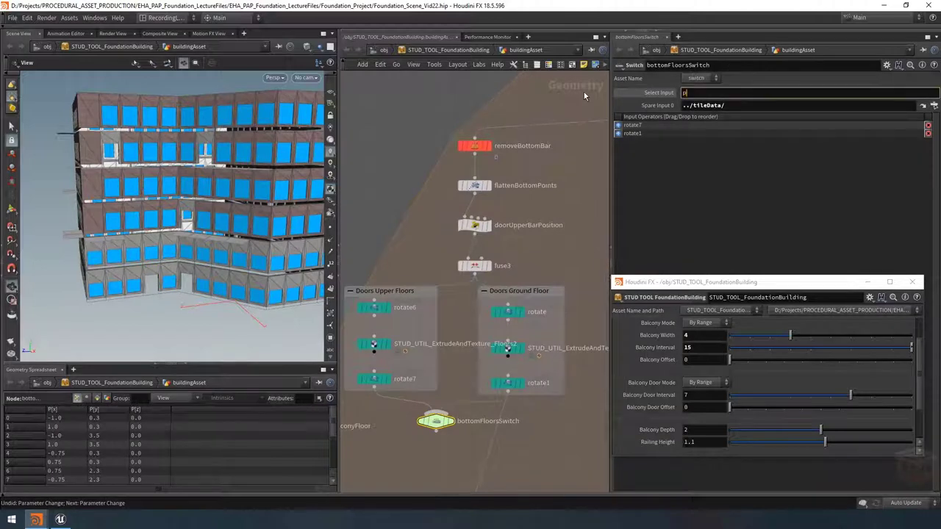
{"action": "type", "text": "point()"}
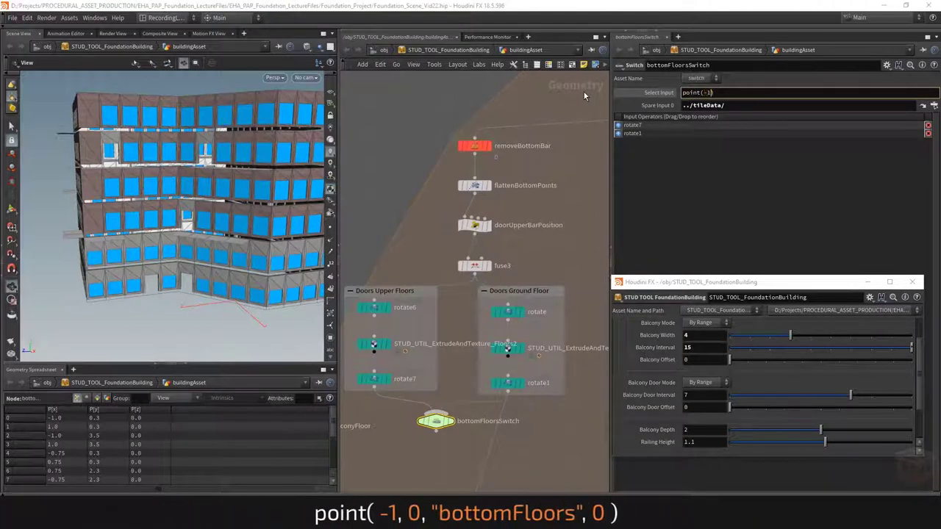
{"action": "key", "text": "Left"}
{"action": "type", "text": "-1,0"}
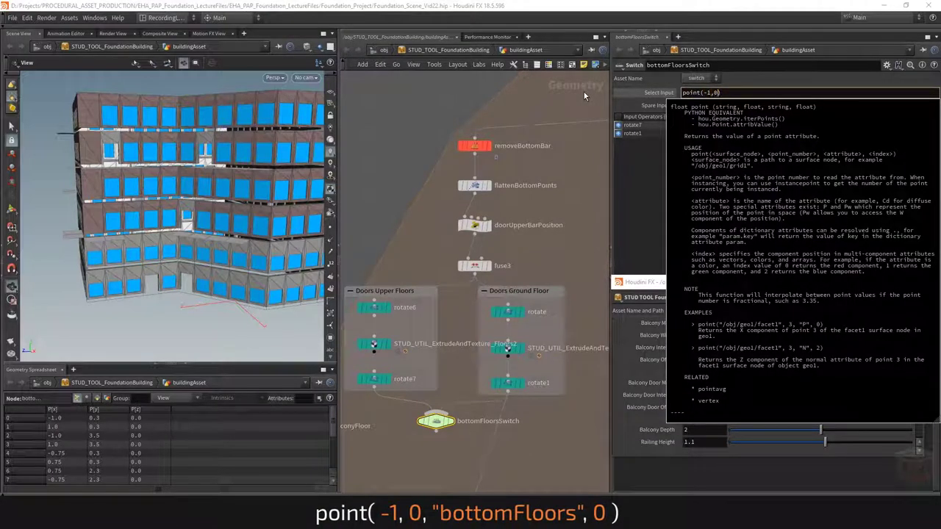
{"action": "type", "text": ",\"bottomFloors"}
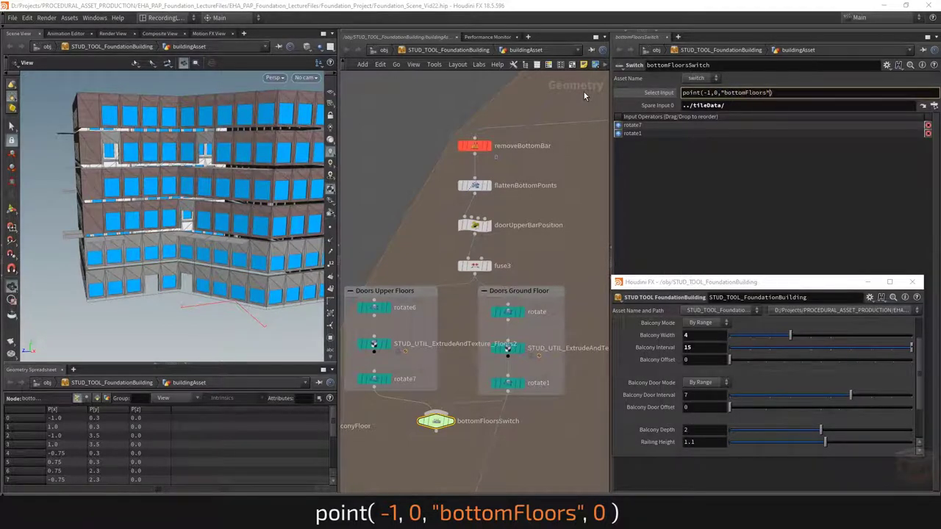
{"action": "type", "text": "\",0"}
{"action": "key", "text": "Return"}
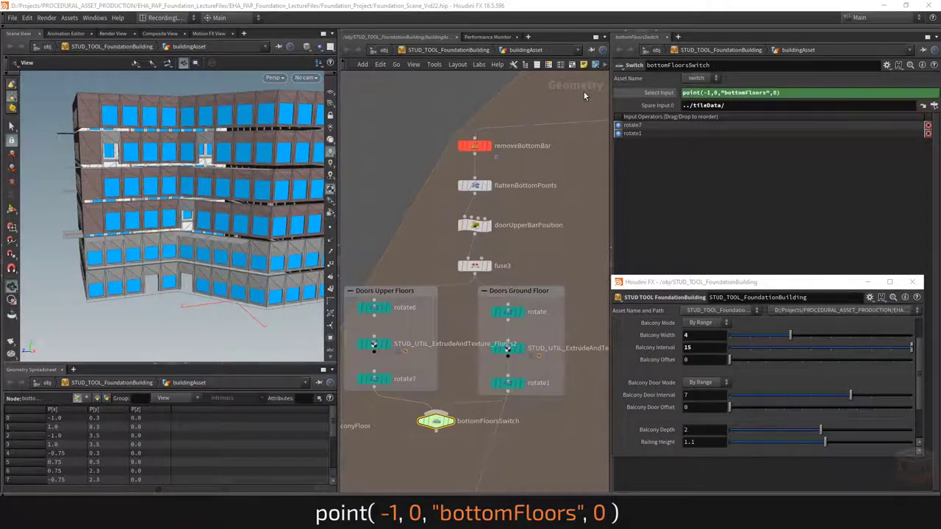
{"action": "left_click", "coordinate": [665, 97]}
Insert bottomFloorsSwitch into the wire feeding offsetForward2
{"action": "scroll", "coordinate": [489, 368], "scroll_direction": "down", "scroll_amount": 3}
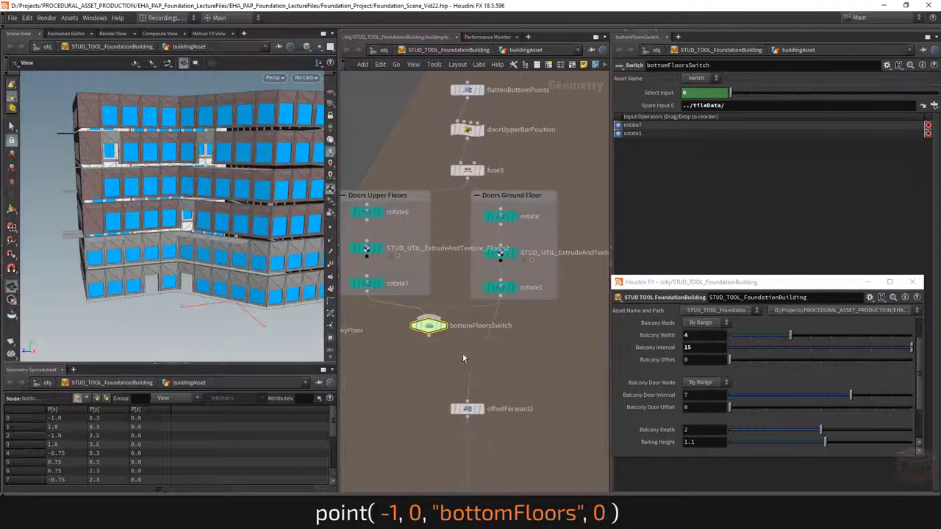
{"action": "left_click_drag", "start_coordinate": [463, 358], "coordinate": [468, 334]}
{"action": "left_click", "coordinate": [429, 333]}
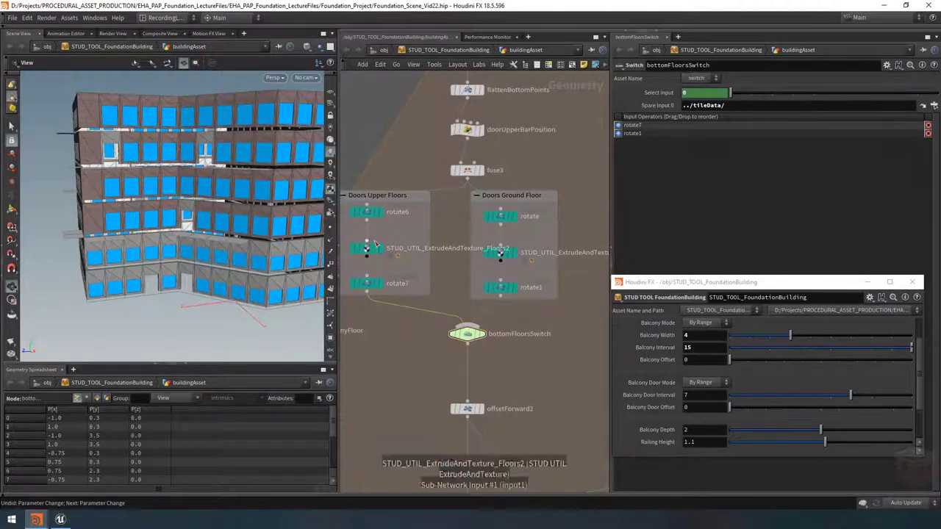
Select the ExtrudeAndTexture node in Doors Upper Floors and examine the wall around an upper balcony door up close
{"action": "scroll", "coordinate": [426, 251], "scroll_direction": "down", "scroll_amount": 2}
{"action": "left_click", "coordinate": [389, 266]}
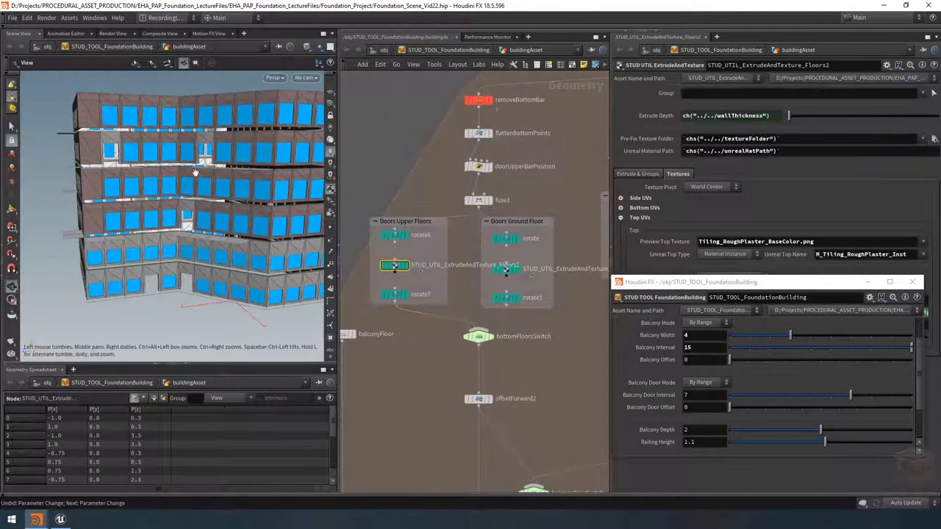
{"action": "scroll", "coordinate": [195, 173], "scroll_direction": "up", "scroll_amount": 5}
{"action": "left_click_drag", "start_coordinate": [195, 172], "coordinate": [187, 148]}
{"action": "right_click_drag", "start_coordinate": [177, 148], "coordinate": [304, 166]}
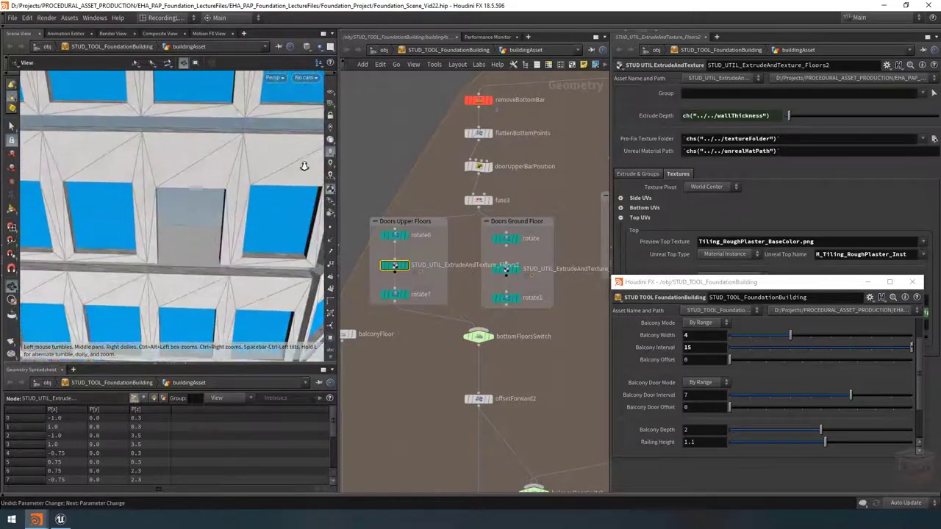
{"action": "left_click_drag", "start_coordinate": [303, 167], "coordinate": [210, 158]}
{"action": "scroll", "coordinate": [430, 375], "scroll_direction": "down", "scroll_amount": 3}
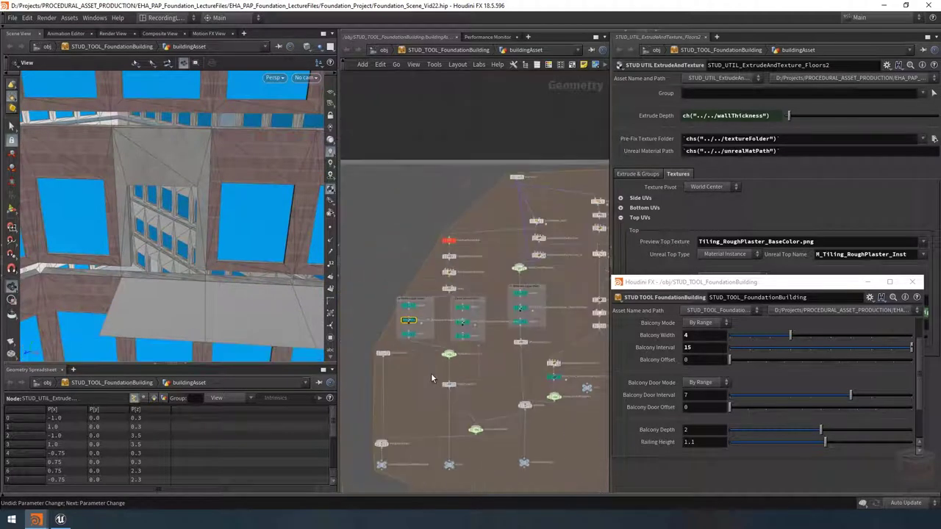
Minimize the floating building parameters and compare the Bottom UVs textures of the ExtrudeAndTexture nodes in Doors Upper Floors and Windows Upper Floor
{"action": "left_click", "coordinate": [868, 282]}
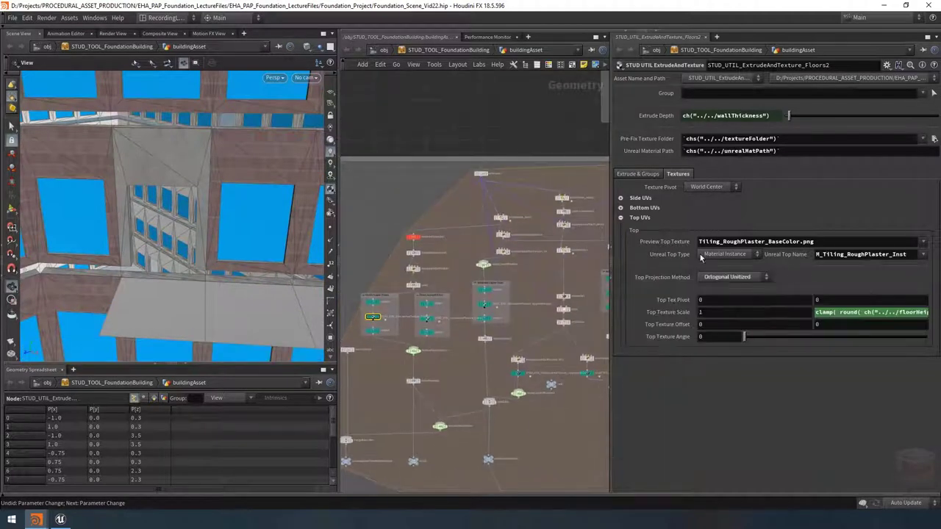
{"action": "left_click", "coordinate": [620, 219]}
{"action": "left_click", "coordinate": [619, 208]}
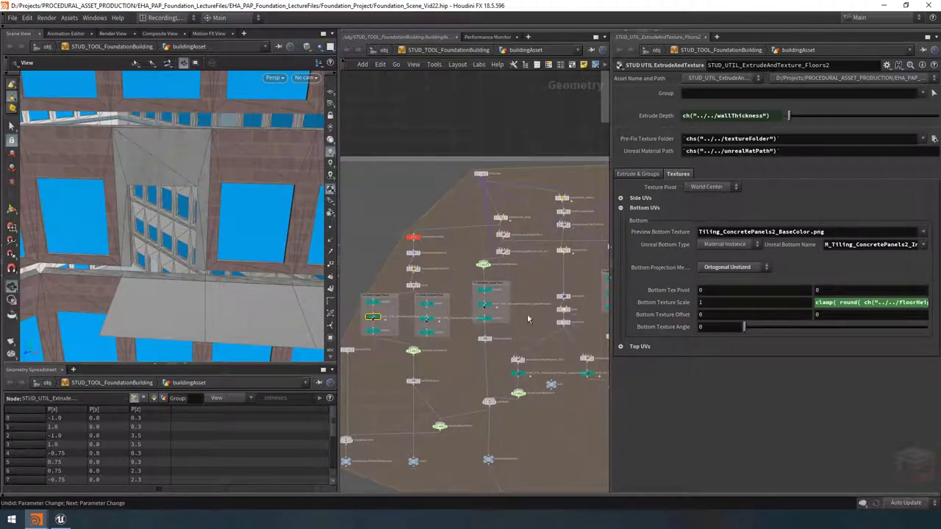
{"action": "scroll", "coordinate": [527, 318], "scroll_direction": "up", "scroll_amount": 5}
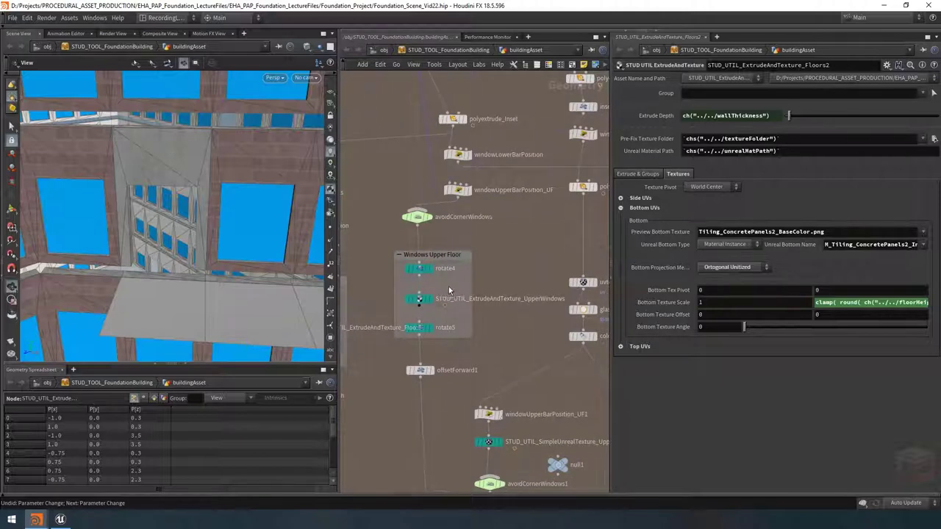
{"action": "left_click", "coordinate": [419, 298]}
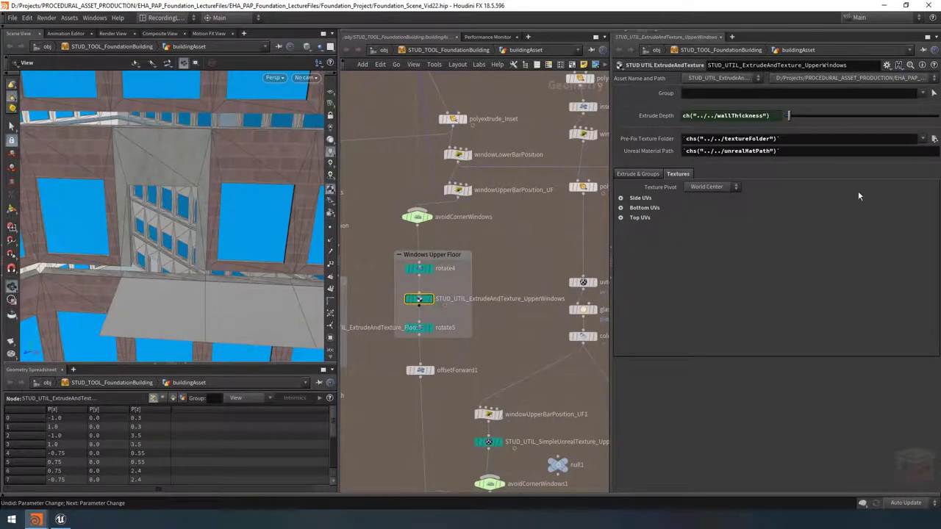
{"action": "left_click", "coordinate": [621, 208]}
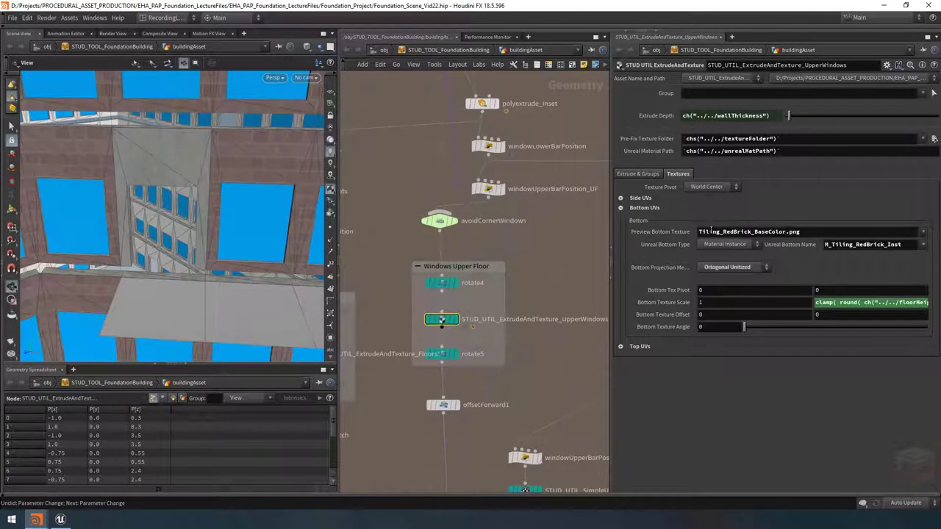
{"action": "scroll", "coordinate": [525, 268], "scroll_direction": "down", "scroll_amount": 3}
{"action": "scroll", "coordinate": [394, 306], "scroll_direction": "up", "scroll_amount": 3}
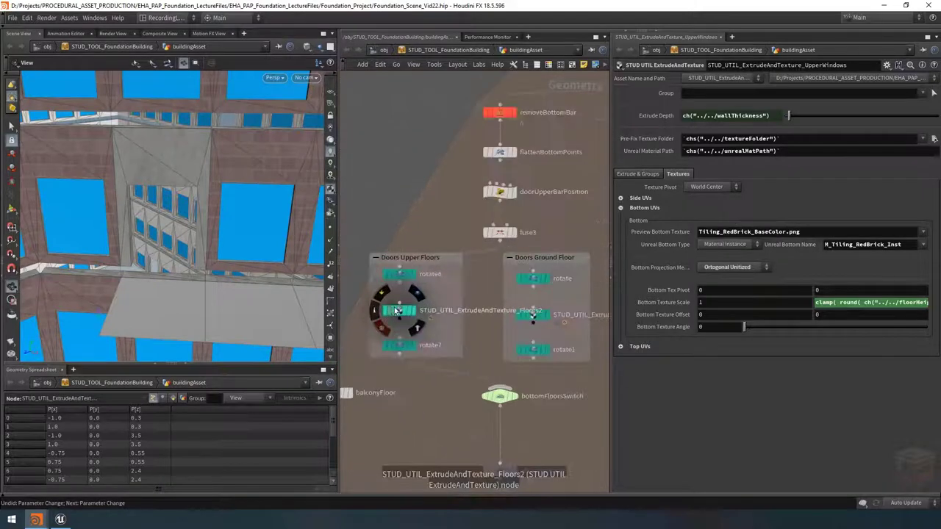
{"action": "left_click", "coordinate": [396, 308]}
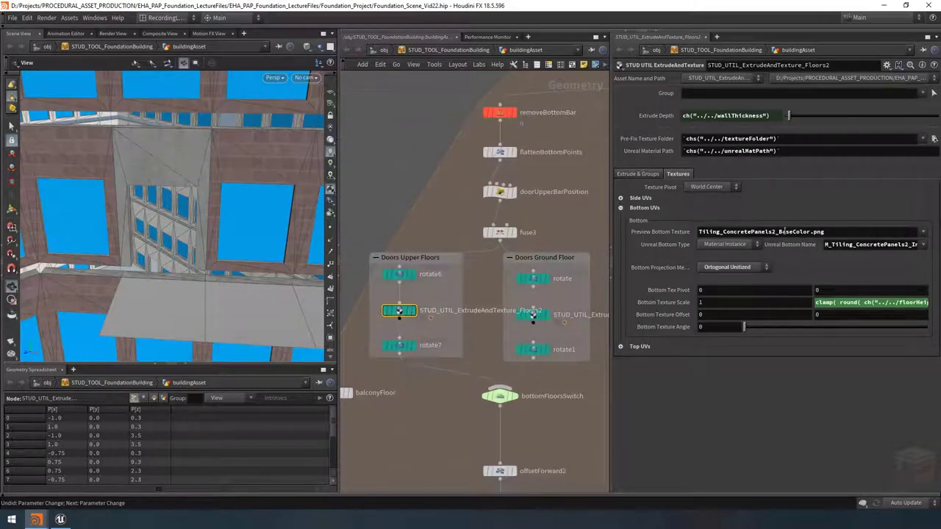
Set the Doors Upper Floors ExtrudeAndTexture bottom preview texture to Tiling_RedBrick_BaseColor.png and its Unreal bottom material to Red Brick
{"action": "left_click", "coordinate": [923, 232]}
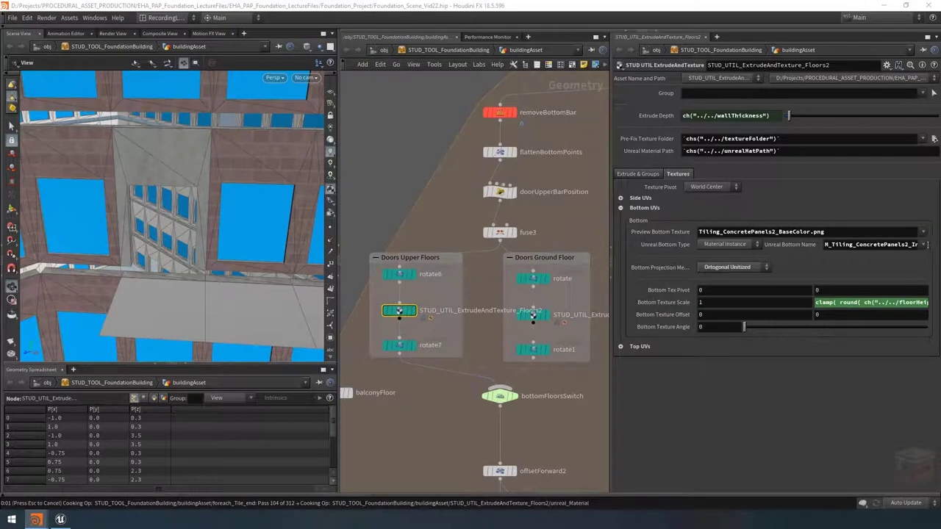
{"action": "left_click", "coordinate": [924, 245]}
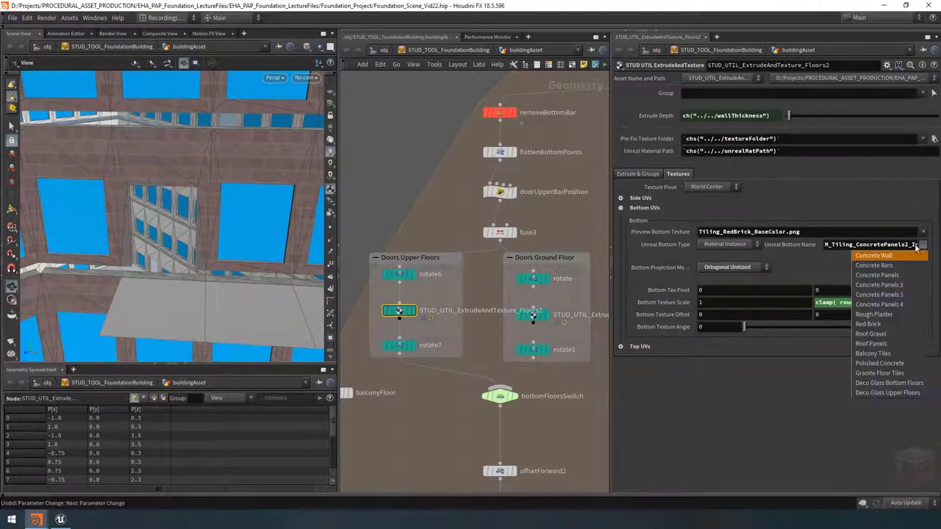
{"action": "left_click", "coordinate": [876, 325]}
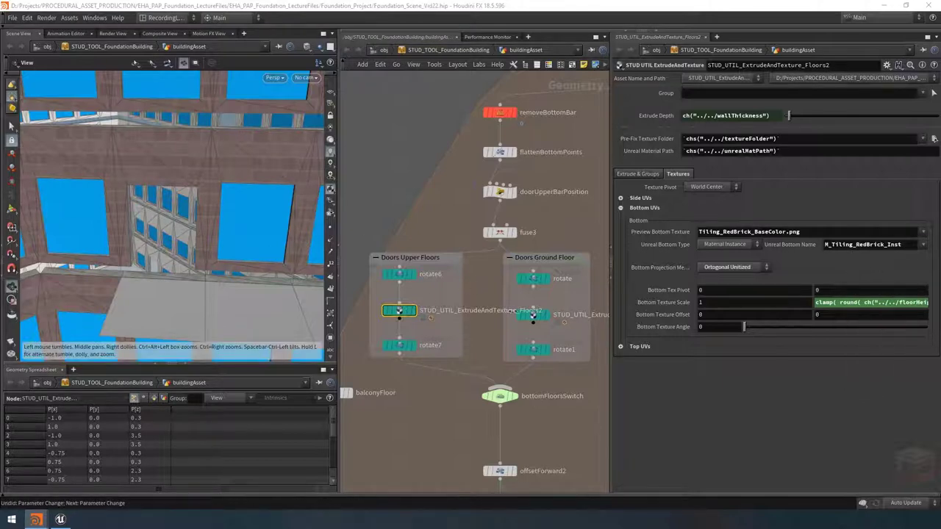
{"action": "scroll", "coordinate": [497, 336], "scroll_direction": "down", "scroll_amount": 10}
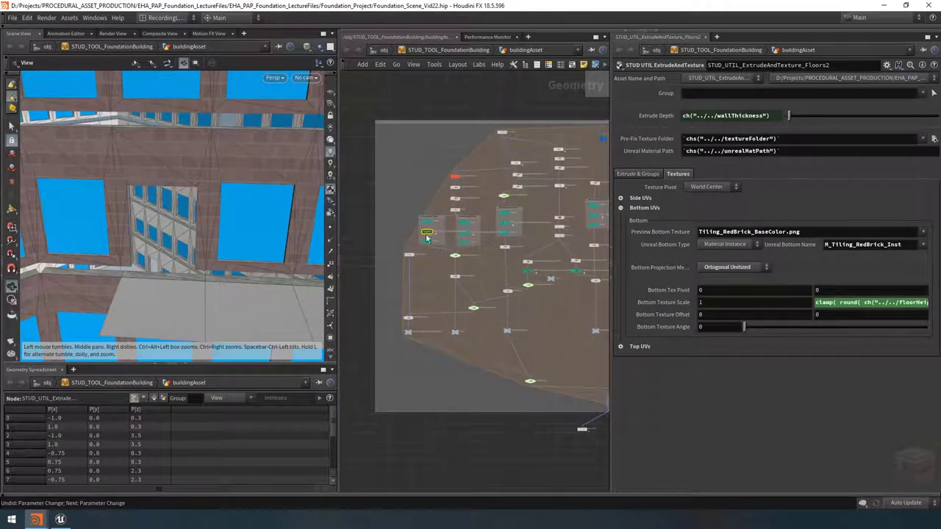
{"action": "scroll", "coordinate": [454, 256], "scroll_direction": "up", "scroll_amount": 5}
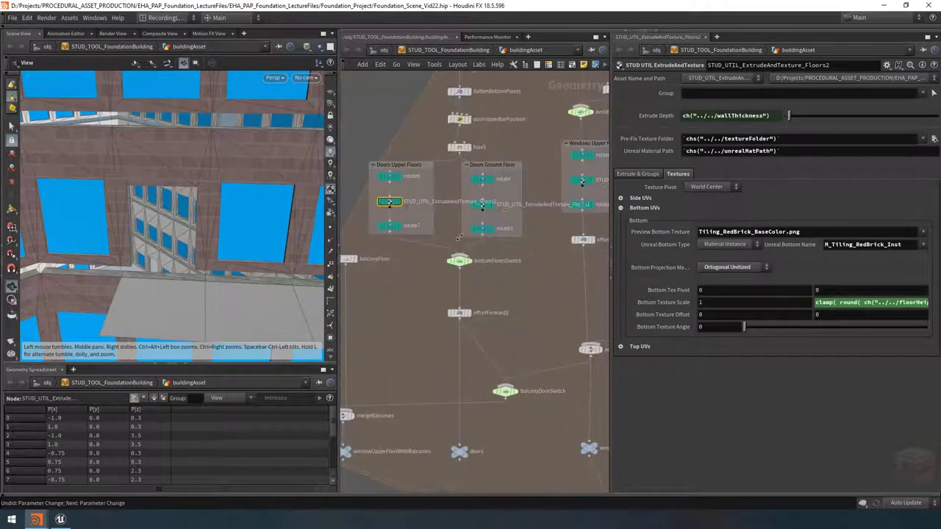
{"action": "left_click_drag", "start_coordinate": [169, 183], "coordinate": [206, 162]}
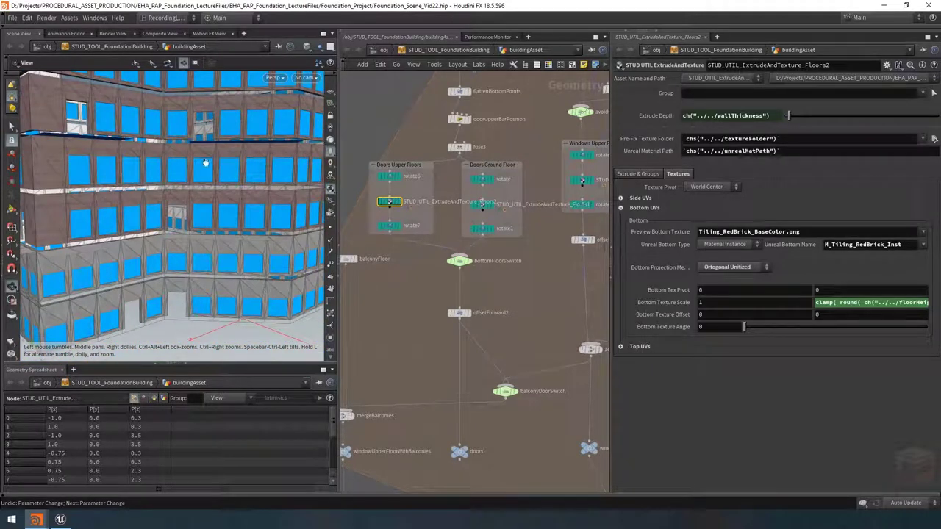
{"action": "left_click_drag", "start_coordinate": [194, 122], "coordinate": [235, 172]}
Move the offsetForward2 node further down below bottomFloorsSwitch, closer to balconyDoorSwitch
{"action": "middle_click_drag", "start_coordinate": [528, 328], "coordinate": [525, 260]}
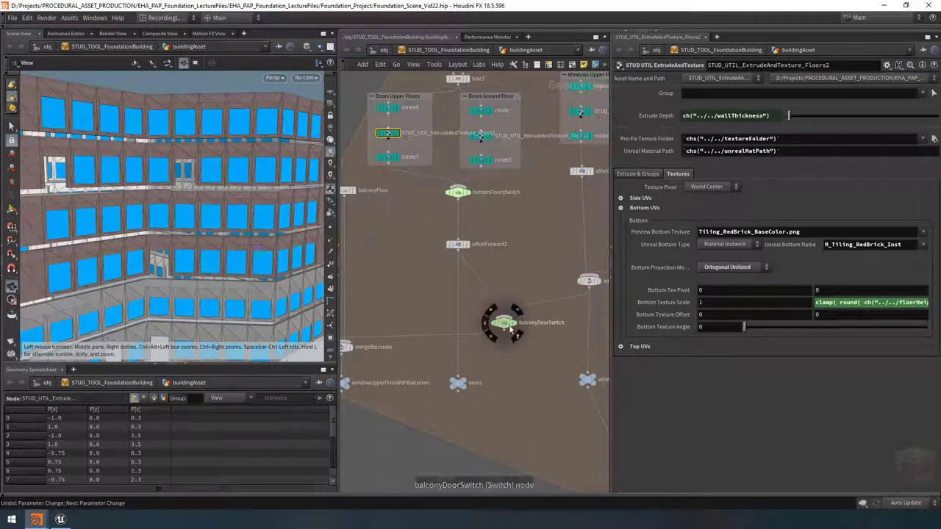
{"action": "mouse_move", "coordinate": [456, 249]}
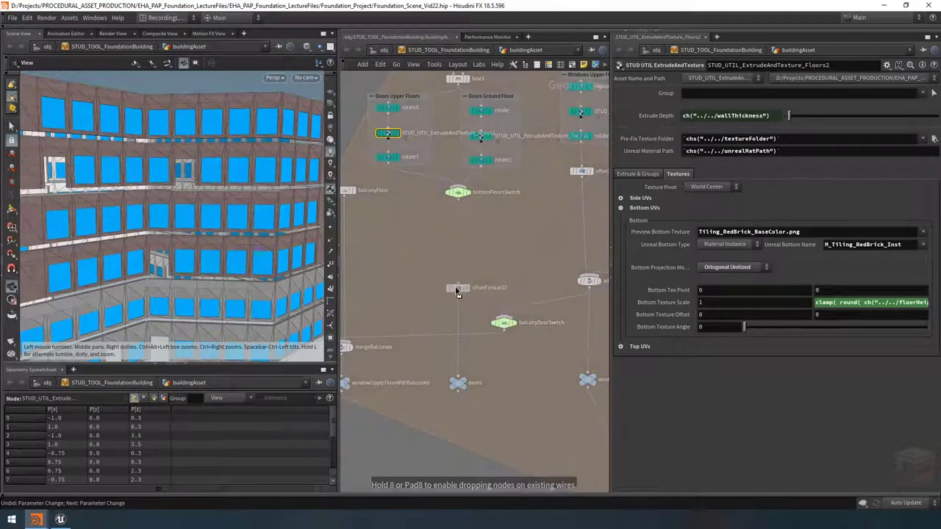
{"action": "middle_click_drag", "start_coordinate": [499, 323], "coordinate": [496, 314]}
{"action": "left_click_drag", "start_coordinate": [226, 173], "coordinate": [200, 169]}
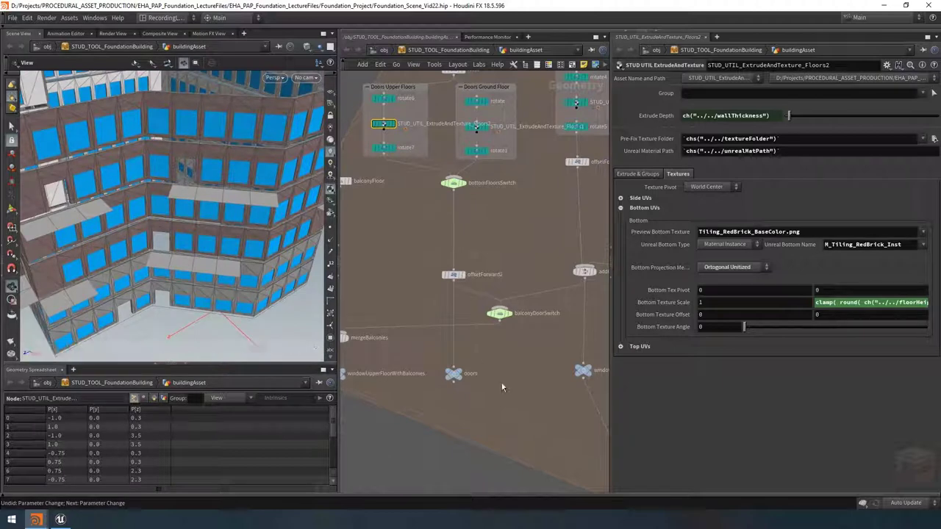
Select and display the colorTileID node and examine the building's balconies and doors coloured by tileID
{"action": "scroll", "coordinate": [501, 383], "scroll_direction": "down", "scroll_amount": 6}
{"action": "mouse_move", "coordinate": [439, 357]}
{"action": "scroll", "coordinate": [438, 357], "scroll_direction": "up", "scroll_amount": 6}
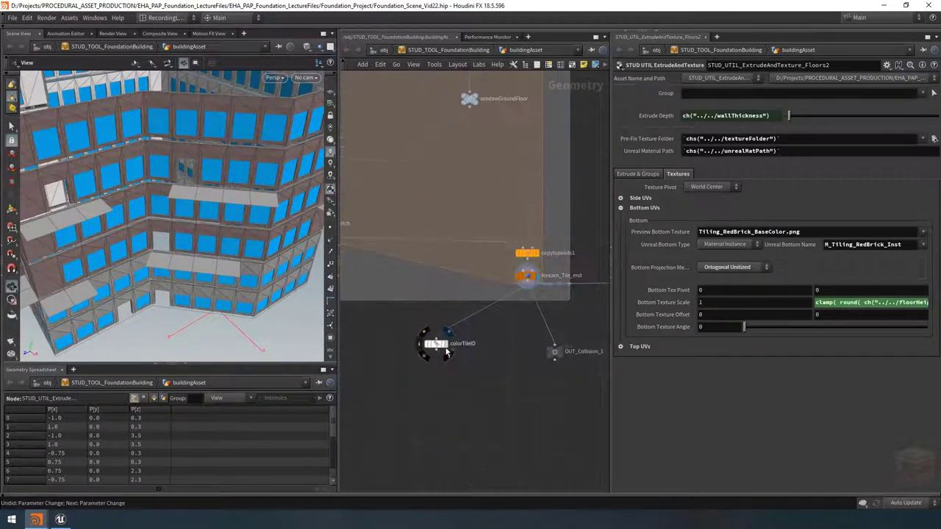
{"action": "left_click", "coordinate": [446, 339]}
{"action": "left_click", "coordinate": [428, 341]}
{"action": "left_click_drag", "start_coordinate": [279, 213], "coordinate": [154, 225]}
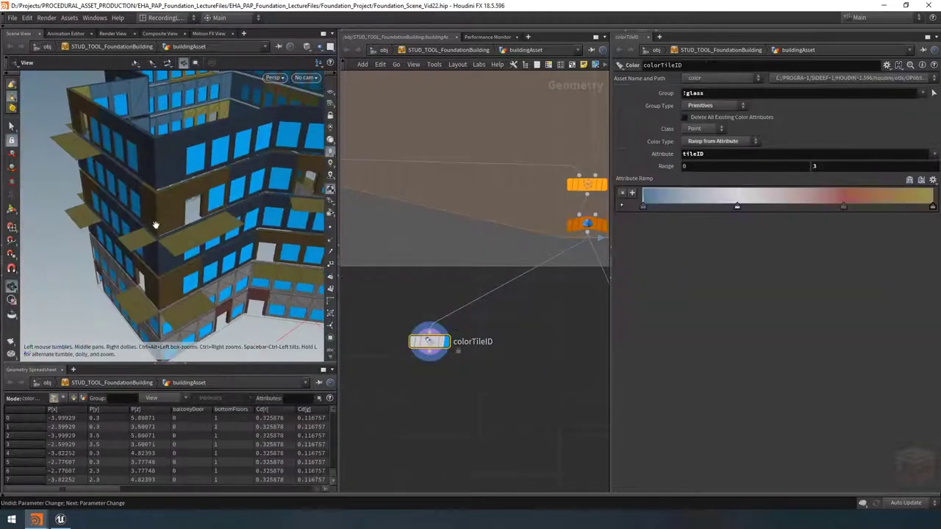
Display output0 and examine the textured building's balconies and door openings from several distances
{"action": "scroll", "coordinate": [514, 355], "scroll_direction": "down", "scroll_amount": 6}
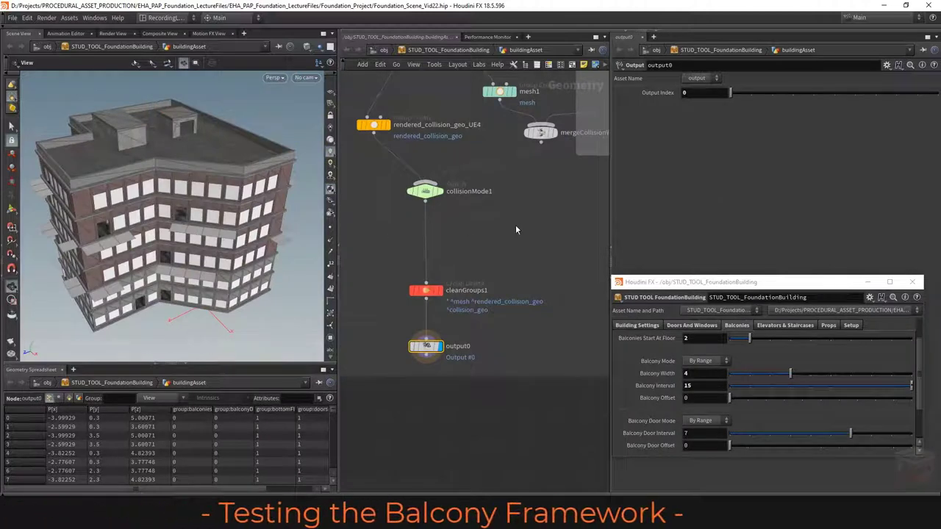
{"action": "scroll", "coordinate": [515, 225], "scroll_direction": "down", "scroll_amount": 6}
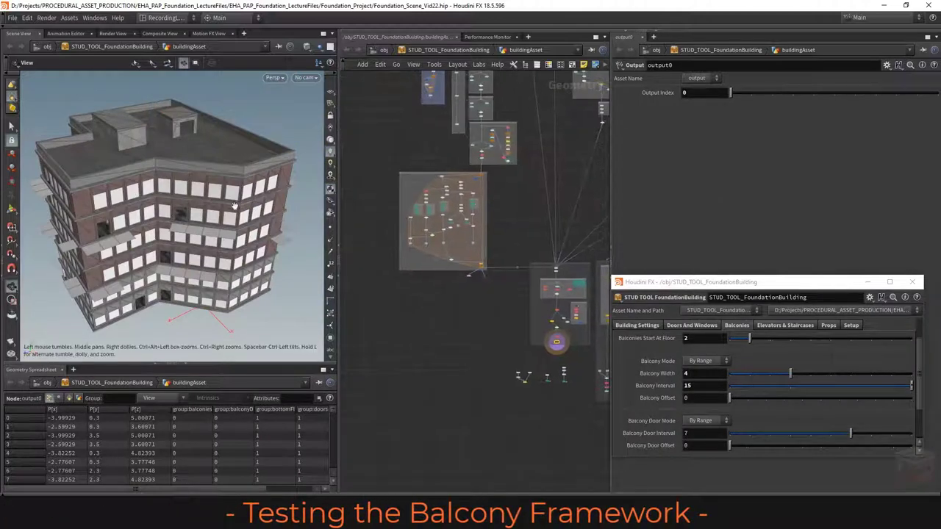
{"action": "left_click_drag", "start_coordinate": [223, 222], "coordinate": [211, 234]}
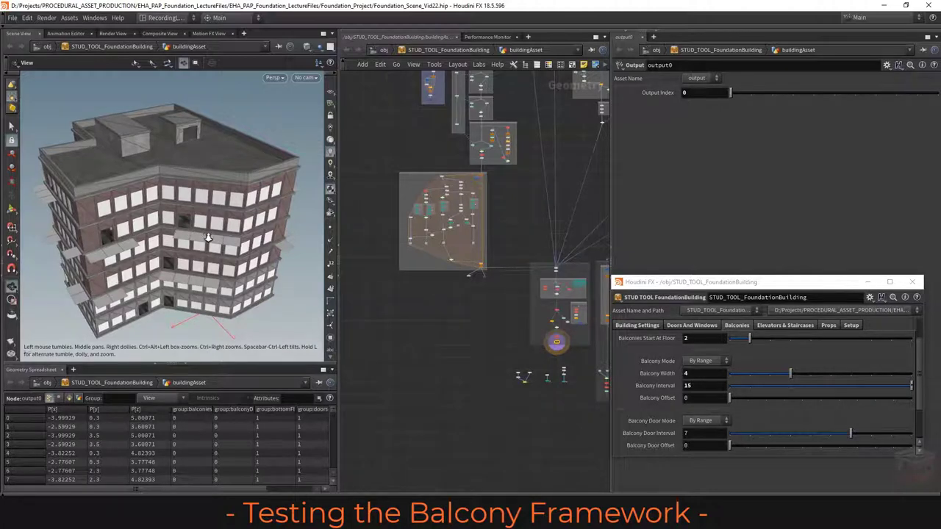
{"action": "scroll", "coordinate": [154, 226], "scroll_direction": "up", "scroll_amount": 5}
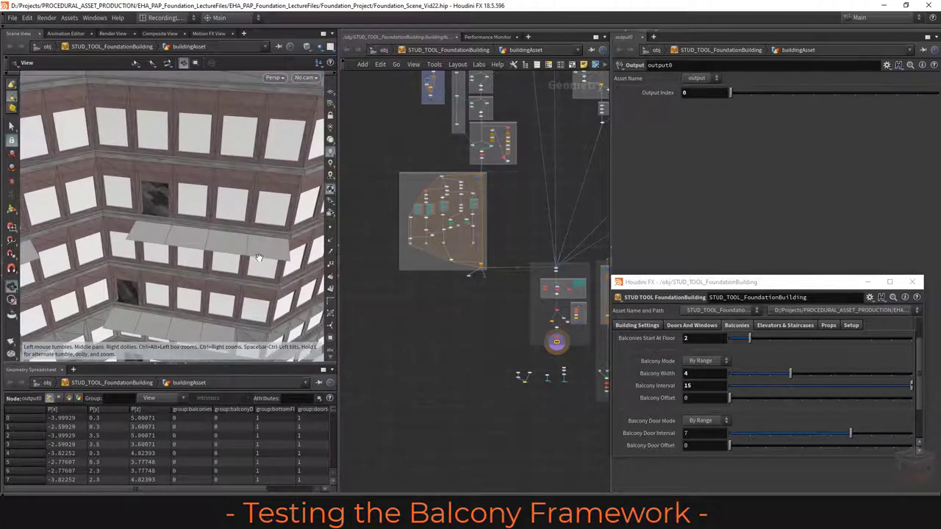
{"action": "scroll", "coordinate": [226, 242], "scroll_direction": "down", "scroll_amount": 5}
{"action": "scroll", "coordinate": [226, 242], "scroll_direction": "up", "scroll_amount": 3}
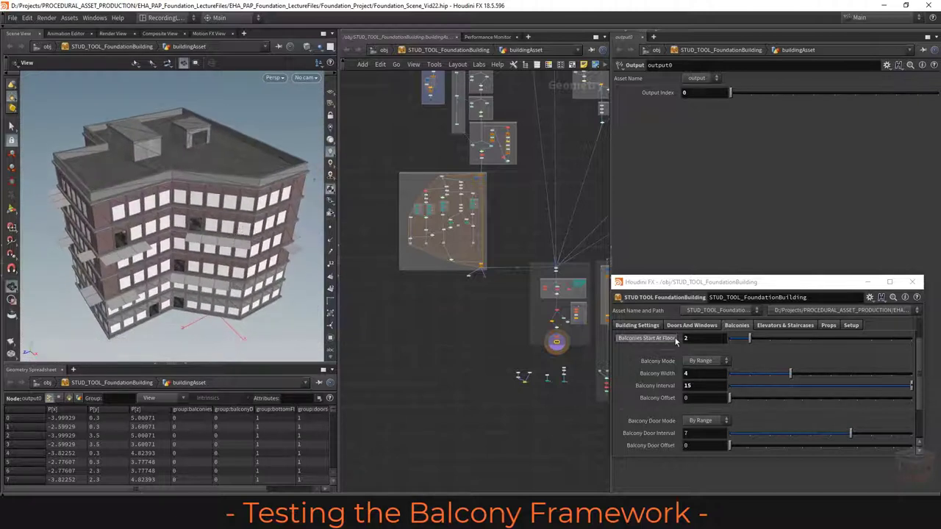
Set the Balcony Door Interval to 5 and the Balcony Width to 8, and check the balconies around the building
{"action": "left_click_drag", "start_coordinate": [832, 439], "coordinate": [812, 439]}
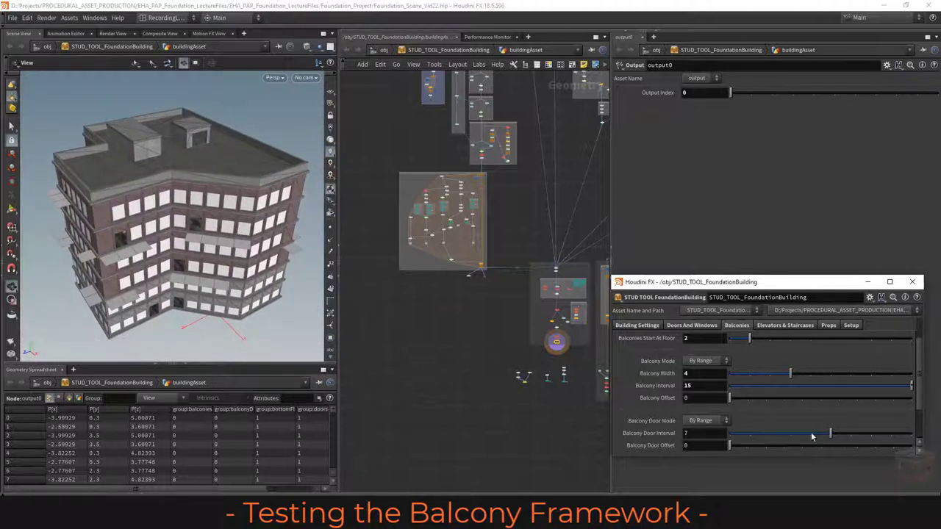
{"action": "left_click", "coordinate": [688, 372]}
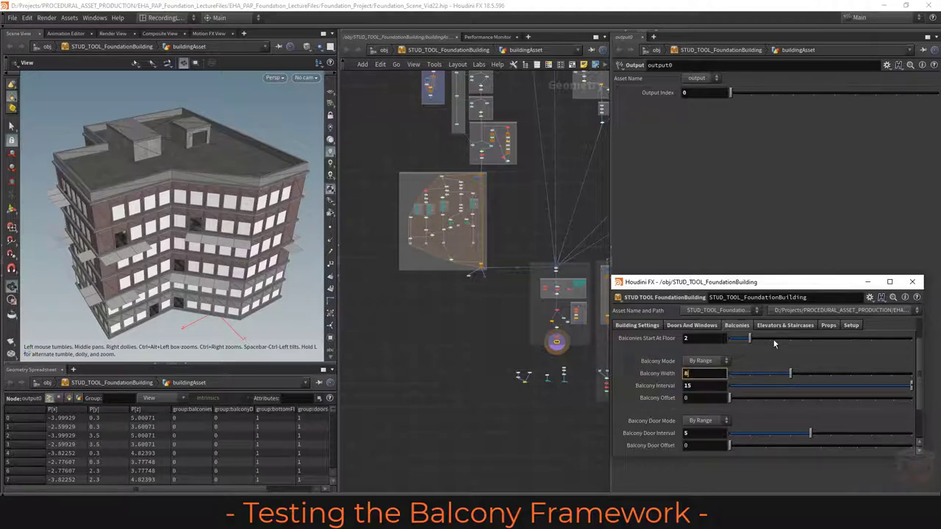
{"action": "key", "text": "Return"}
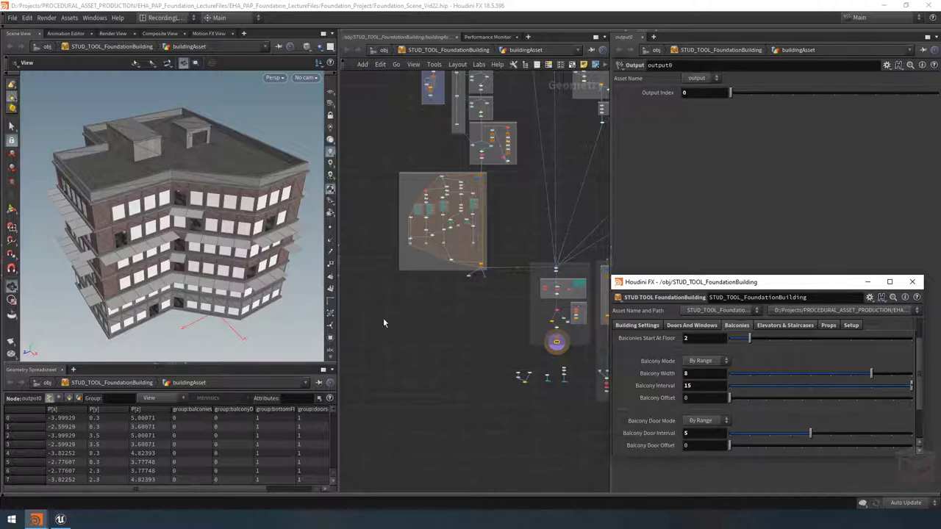
{"action": "scroll", "coordinate": [181, 229], "scroll_direction": "up", "scroll_amount": 10}
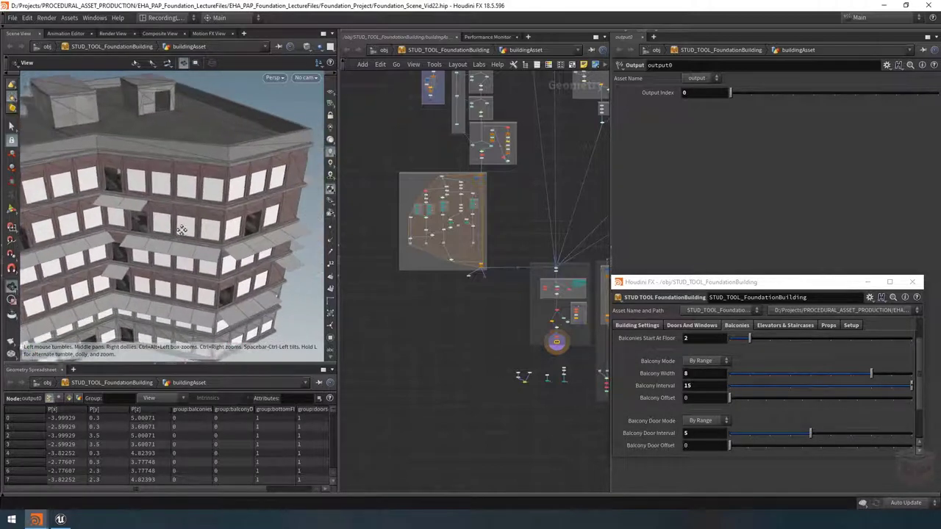
{"action": "scroll", "coordinate": [182, 229], "scroll_direction": "down", "scroll_amount": 2}
{"action": "scroll", "coordinate": [265, 242], "scroll_direction": "down", "scroll_amount": 2}
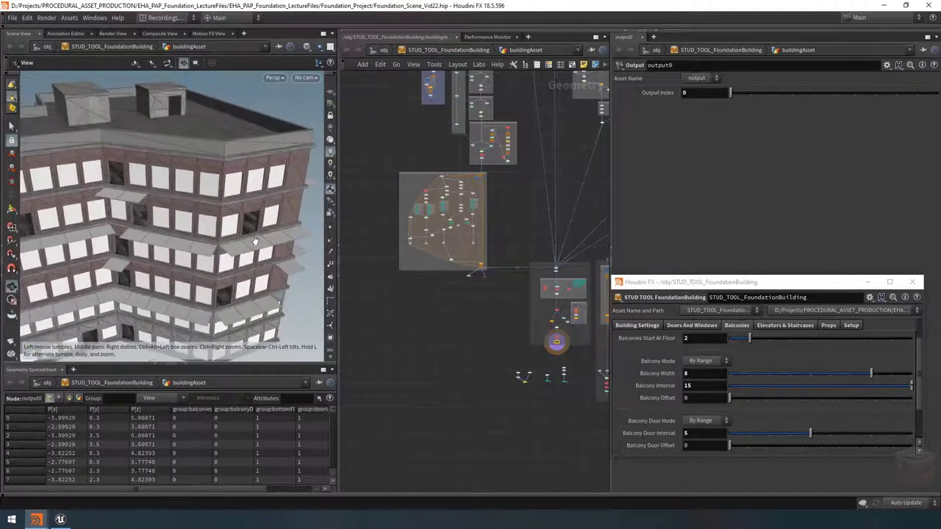
Set the Balcony Door Offset to 2 and check the shifted doors at the building's corner
{"action": "type", "text": "2"}
{"action": "key", "text": "Return"}
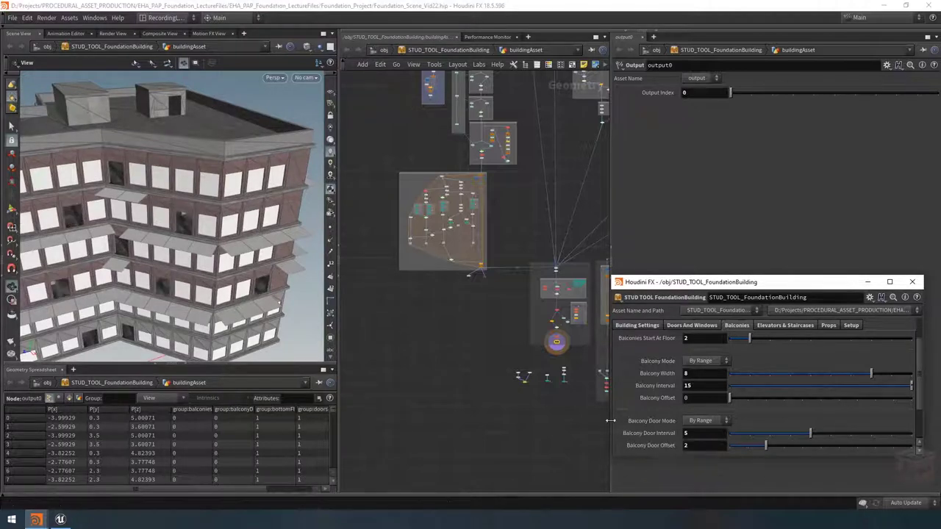
{"action": "left_click_drag", "start_coordinate": [243, 237], "coordinate": [283, 235]}
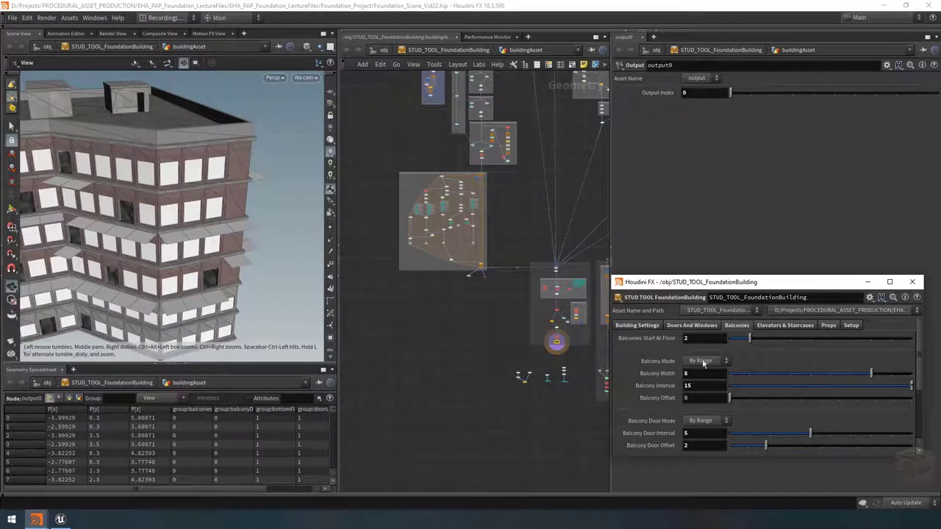
Select the allowCornerDoors switch and enable Allow Upper Doors In Corners in the building settings
{"action": "left_click", "coordinate": [766, 449]}
{"action": "scroll", "coordinate": [483, 124], "scroll_direction": "up", "scroll_amount": 5}
{"action": "left_click_drag", "start_coordinate": [559, 193], "coordinate": [506, 326]}
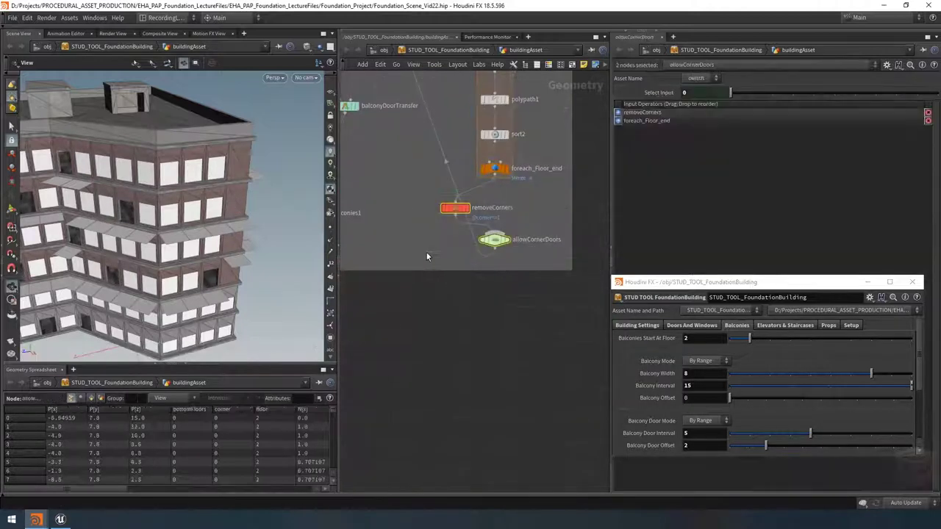
{"action": "left_click", "coordinate": [506, 325]}
{"action": "left_click", "coordinate": [646, 326]}
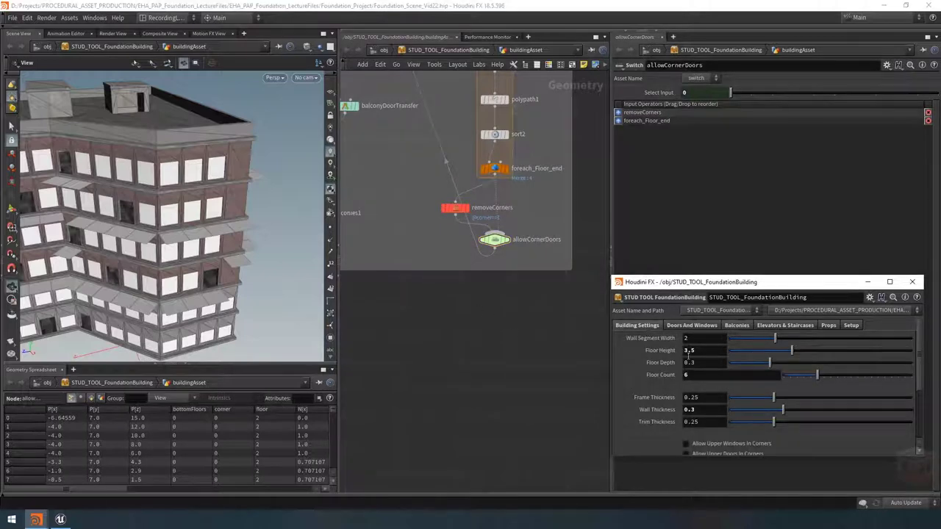
{"action": "scroll", "coordinate": [659, 394], "scroll_direction": "down", "scroll_amount": 2}
{"action": "scroll", "coordinate": [660, 397], "scroll_direction": "down", "scroll_amount": 1}
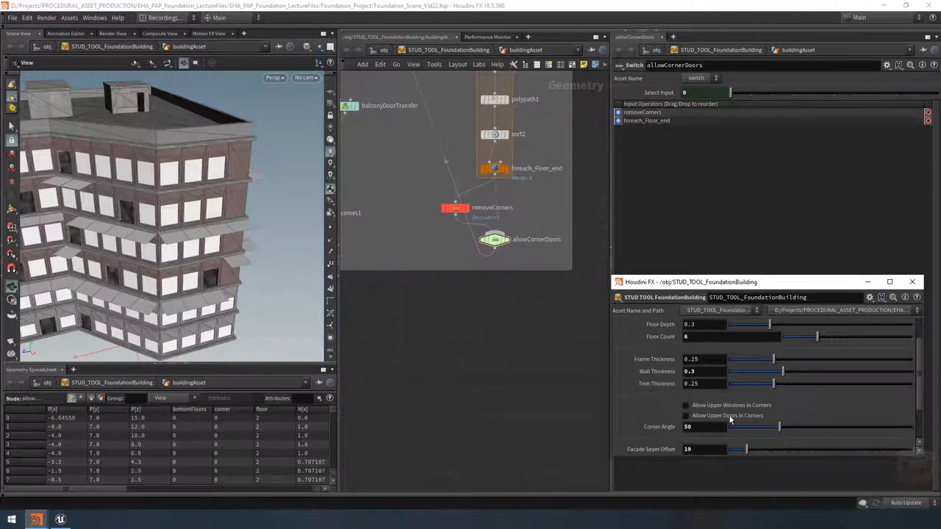
{"action": "left_click", "coordinate": [731, 416]}
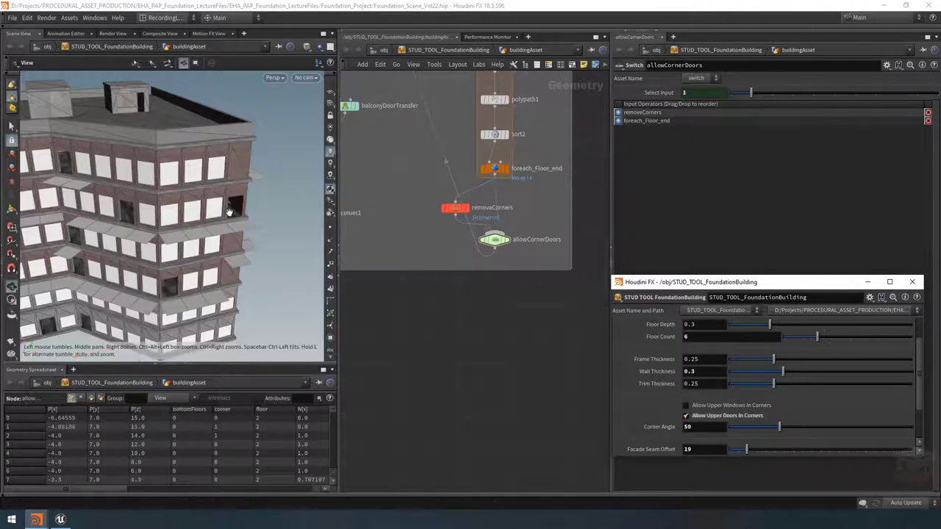
{"action": "mouse_move", "coordinate": [235, 205]}
{"action": "left_mouse_down"}
{"action": "mouse_move", "coordinate": [162, 203]}
{"action": "mouse_move", "coordinate": [228, 217]}
{"action": "left_mouse_up"}
{"action": "scroll", "coordinate": [472, 282], "scroll_direction": "down", "scroll_amount": 3}
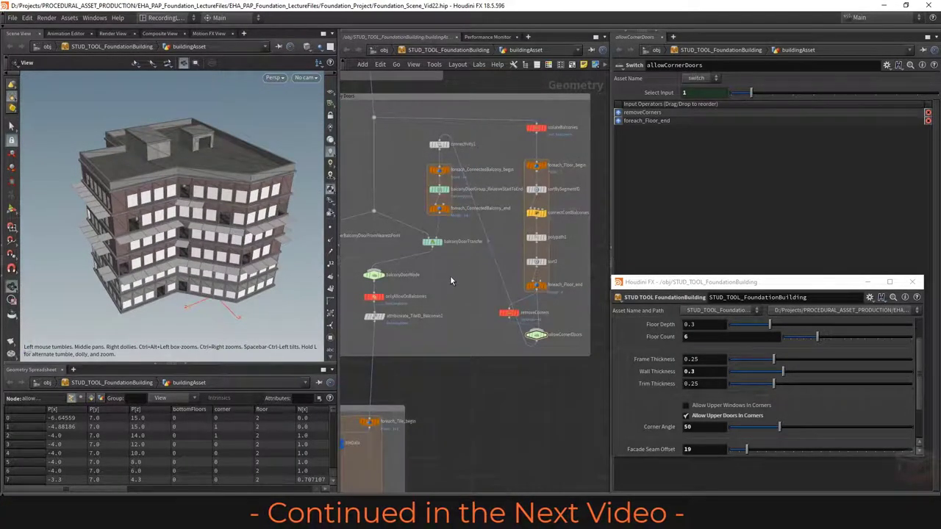
Reselect the output0 node and save the STUD_TOOL_FoundationBuilding operator type
{"action": "scroll", "coordinate": [450, 274], "scroll_direction": "down", "scroll_amount": 4}
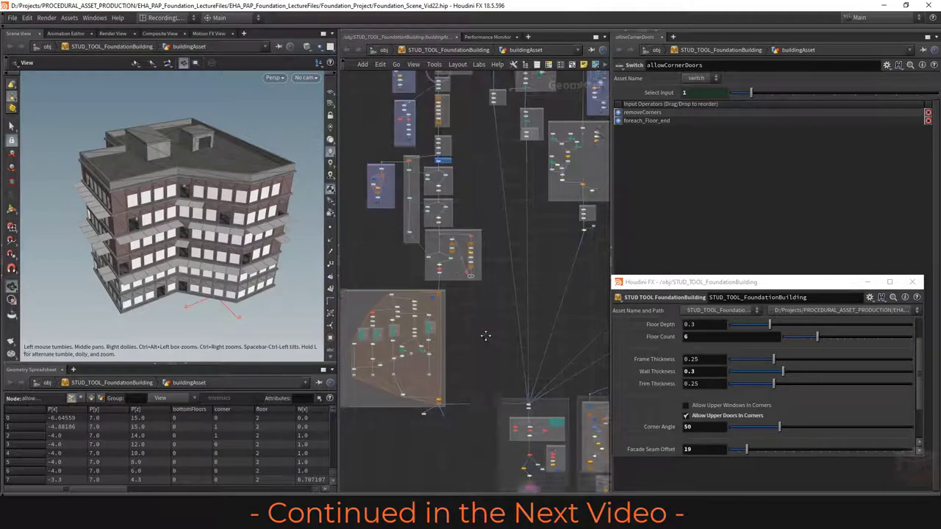
{"action": "left_click", "coordinate": [556, 430]}
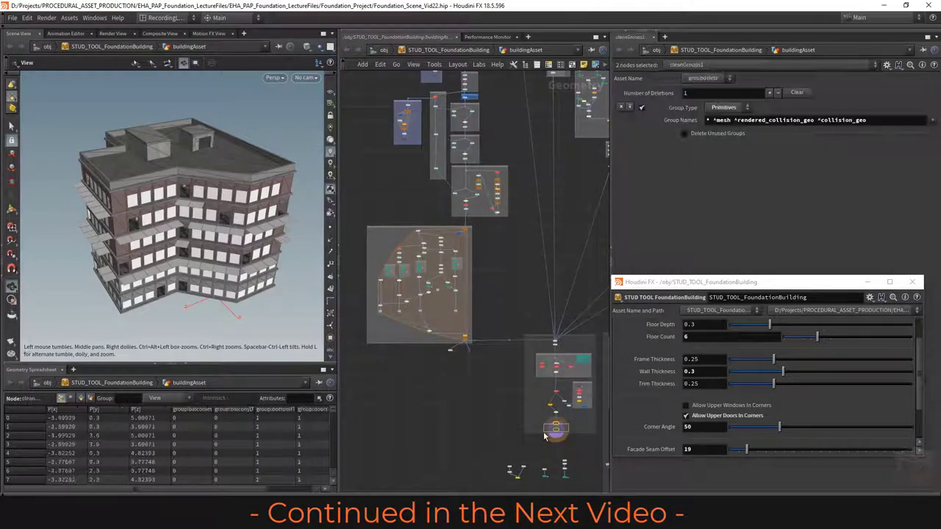
{"action": "left_click", "coordinate": [555, 430]}
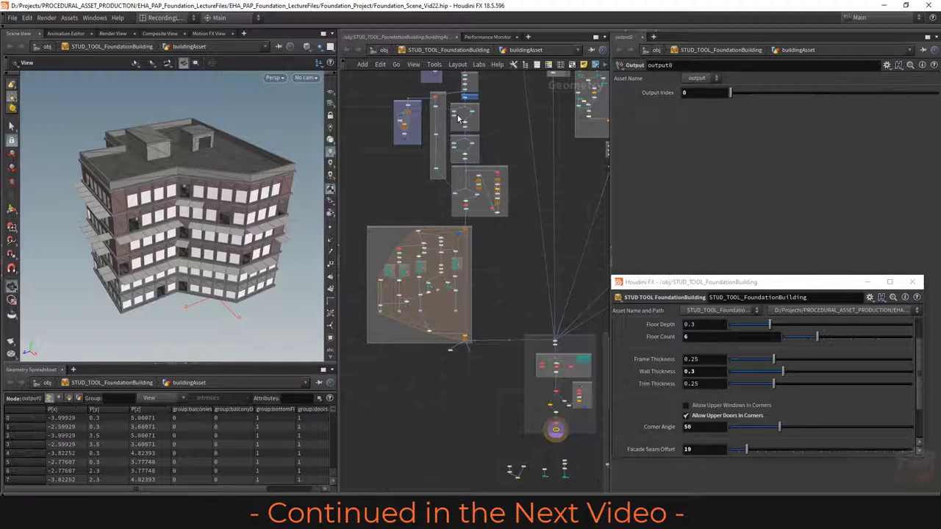
{"action": "left_click", "coordinate": [448, 48]}
{"action": "left_click", "coordinate": [477, 247]}
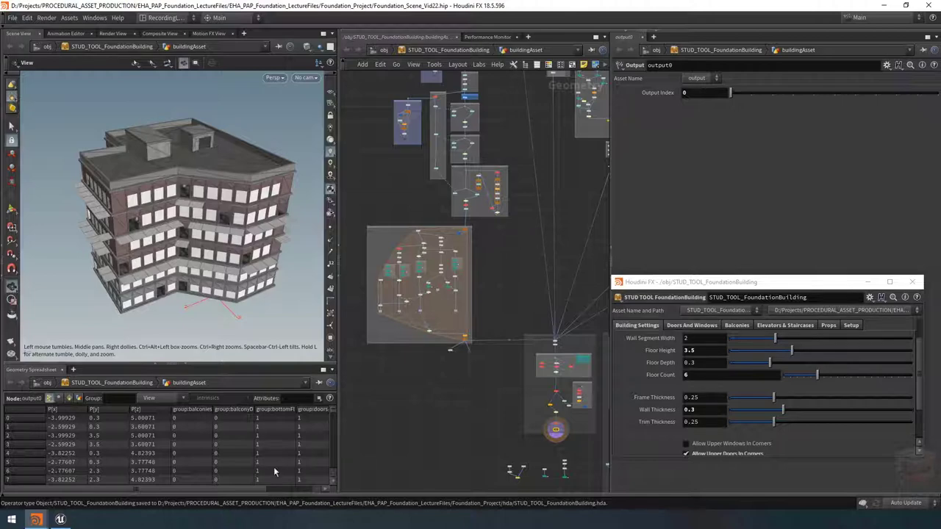
Switch to Unreal Editor and view both example buildings in the level from farther away
{"action": "left_click", "coordinate": [61, 520]}
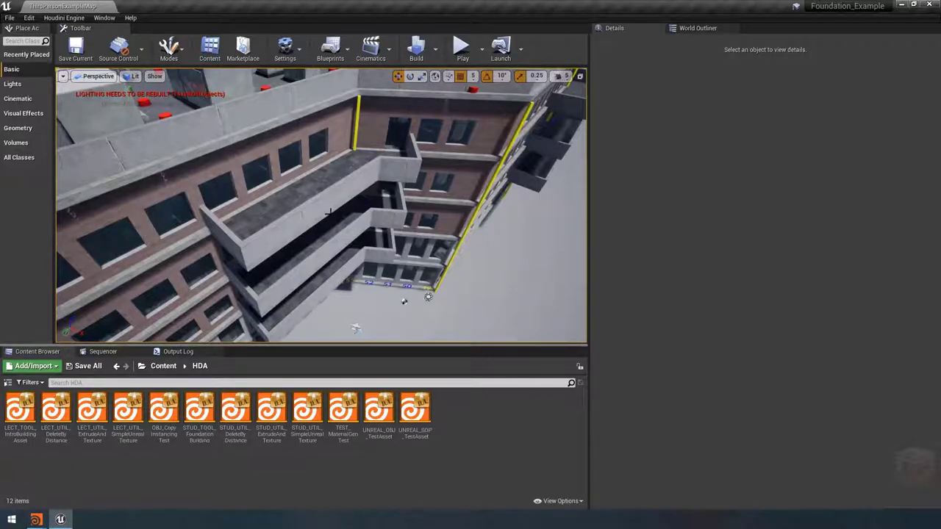
{"action": "right_click_drag", "start_coordinate": [330, 211], "coordinate": [380, 313]}
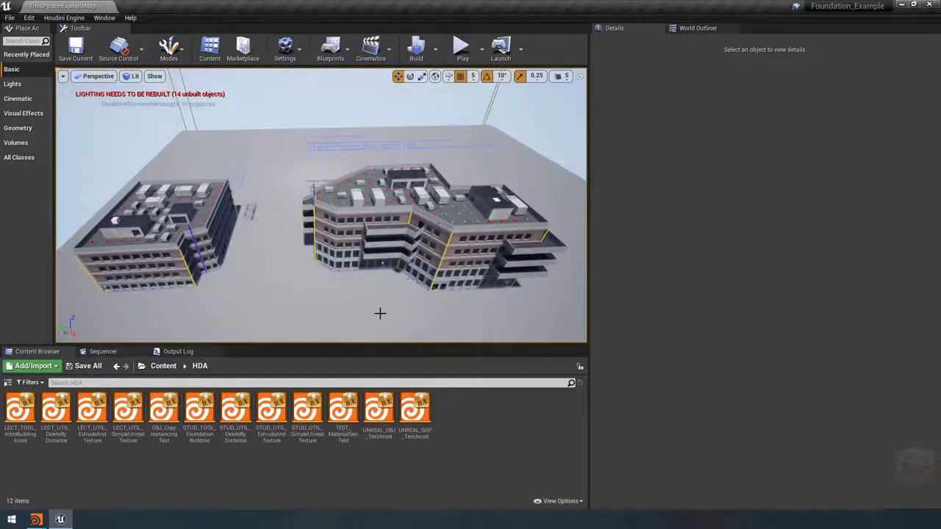